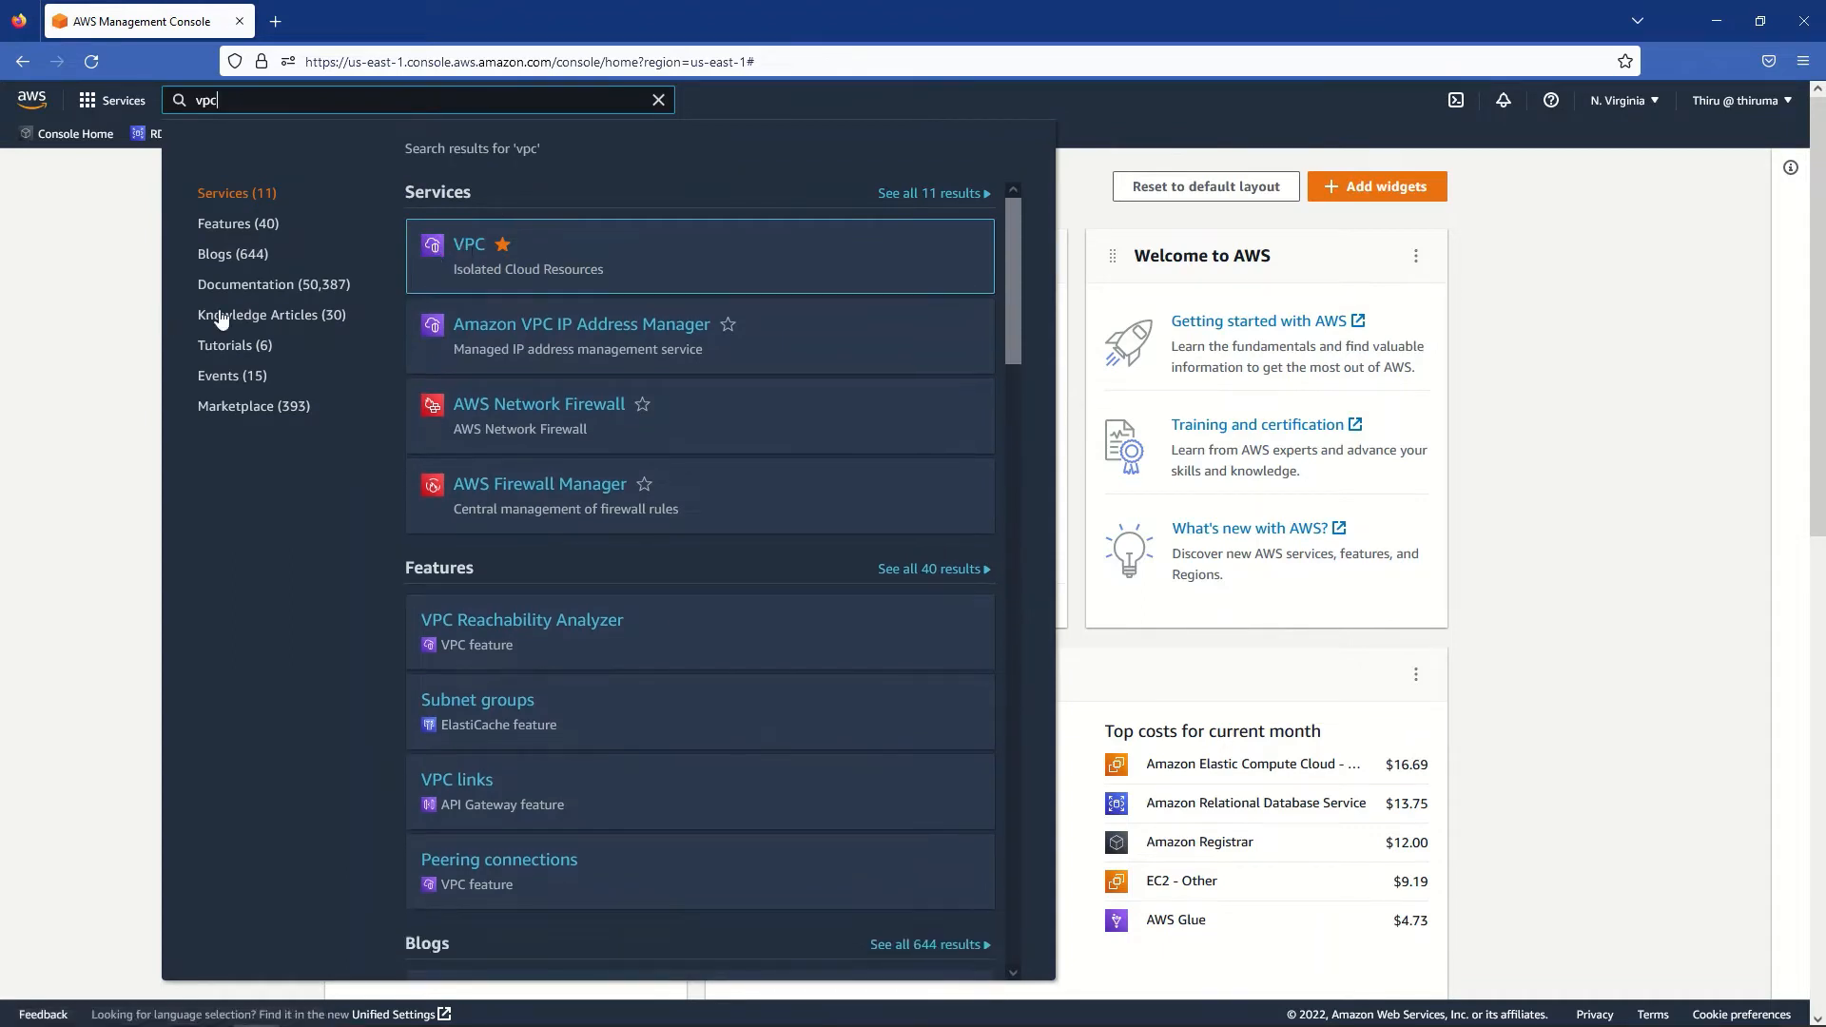
- Close the search results, open the VPC favorite in a new browser tab and switch to it
left_click(99, 255)
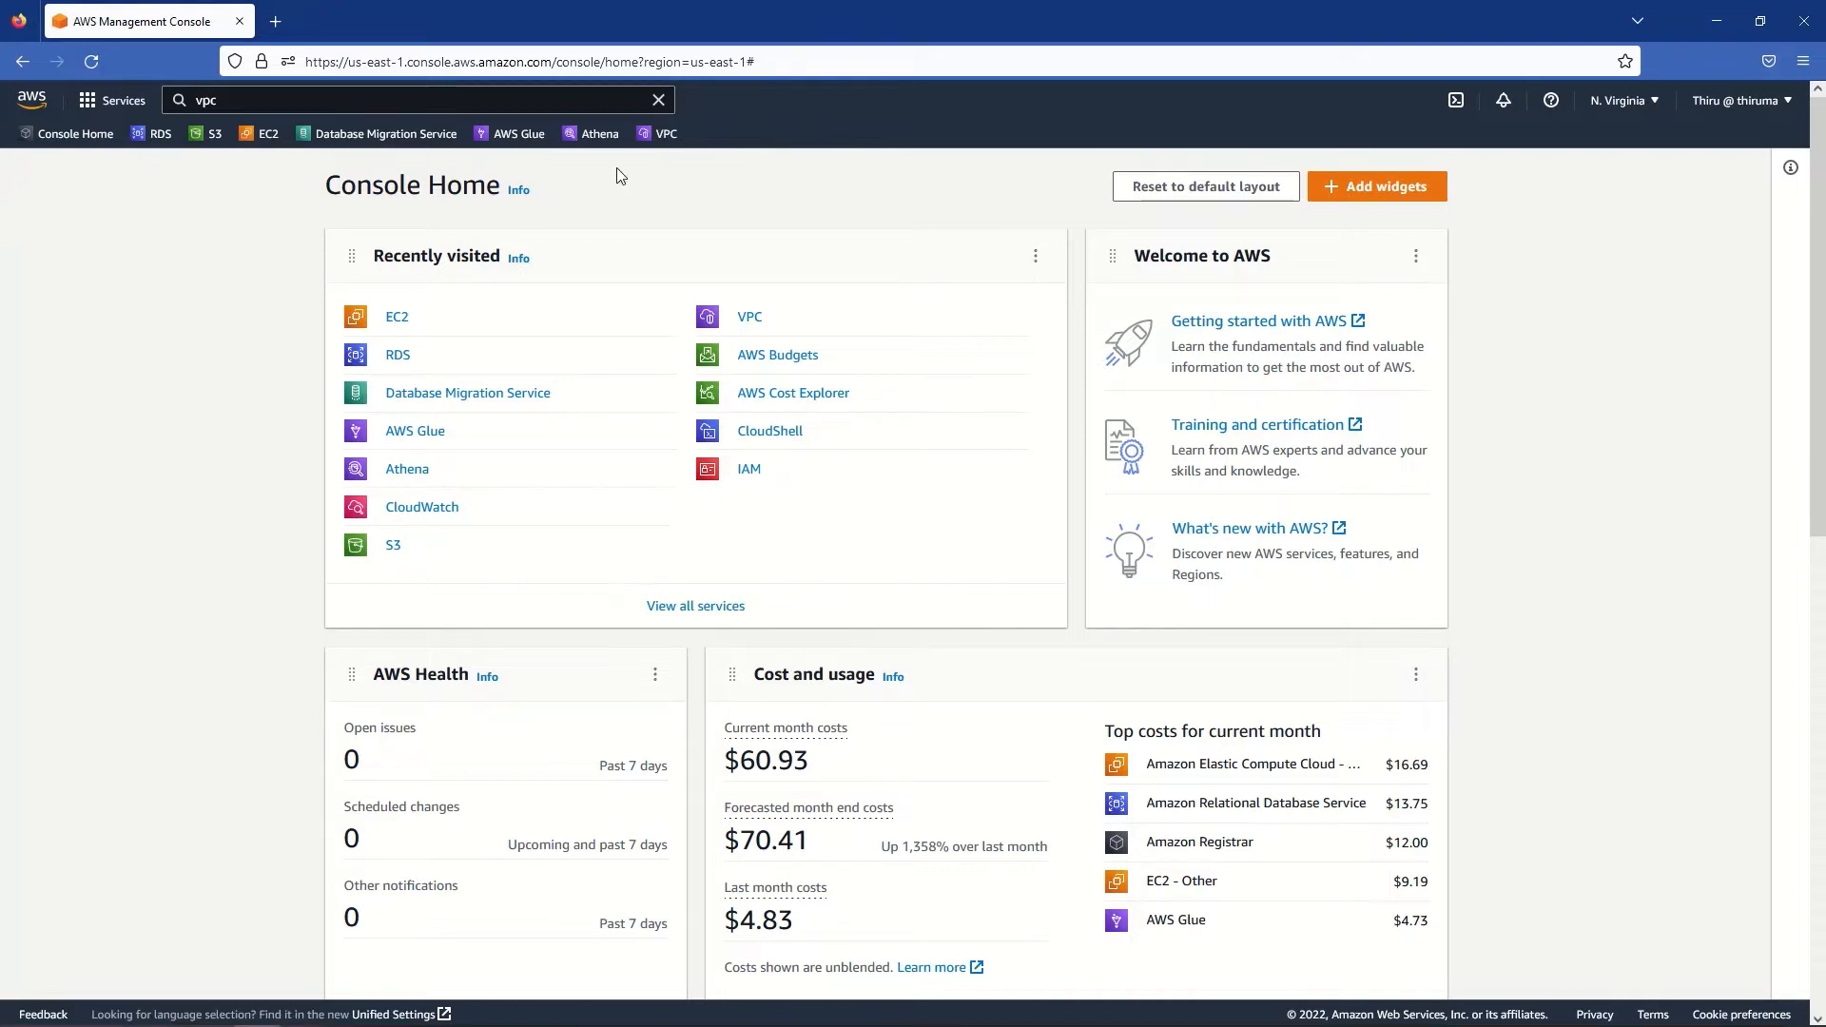
right_click(648, 150)
left_click(677, 162)
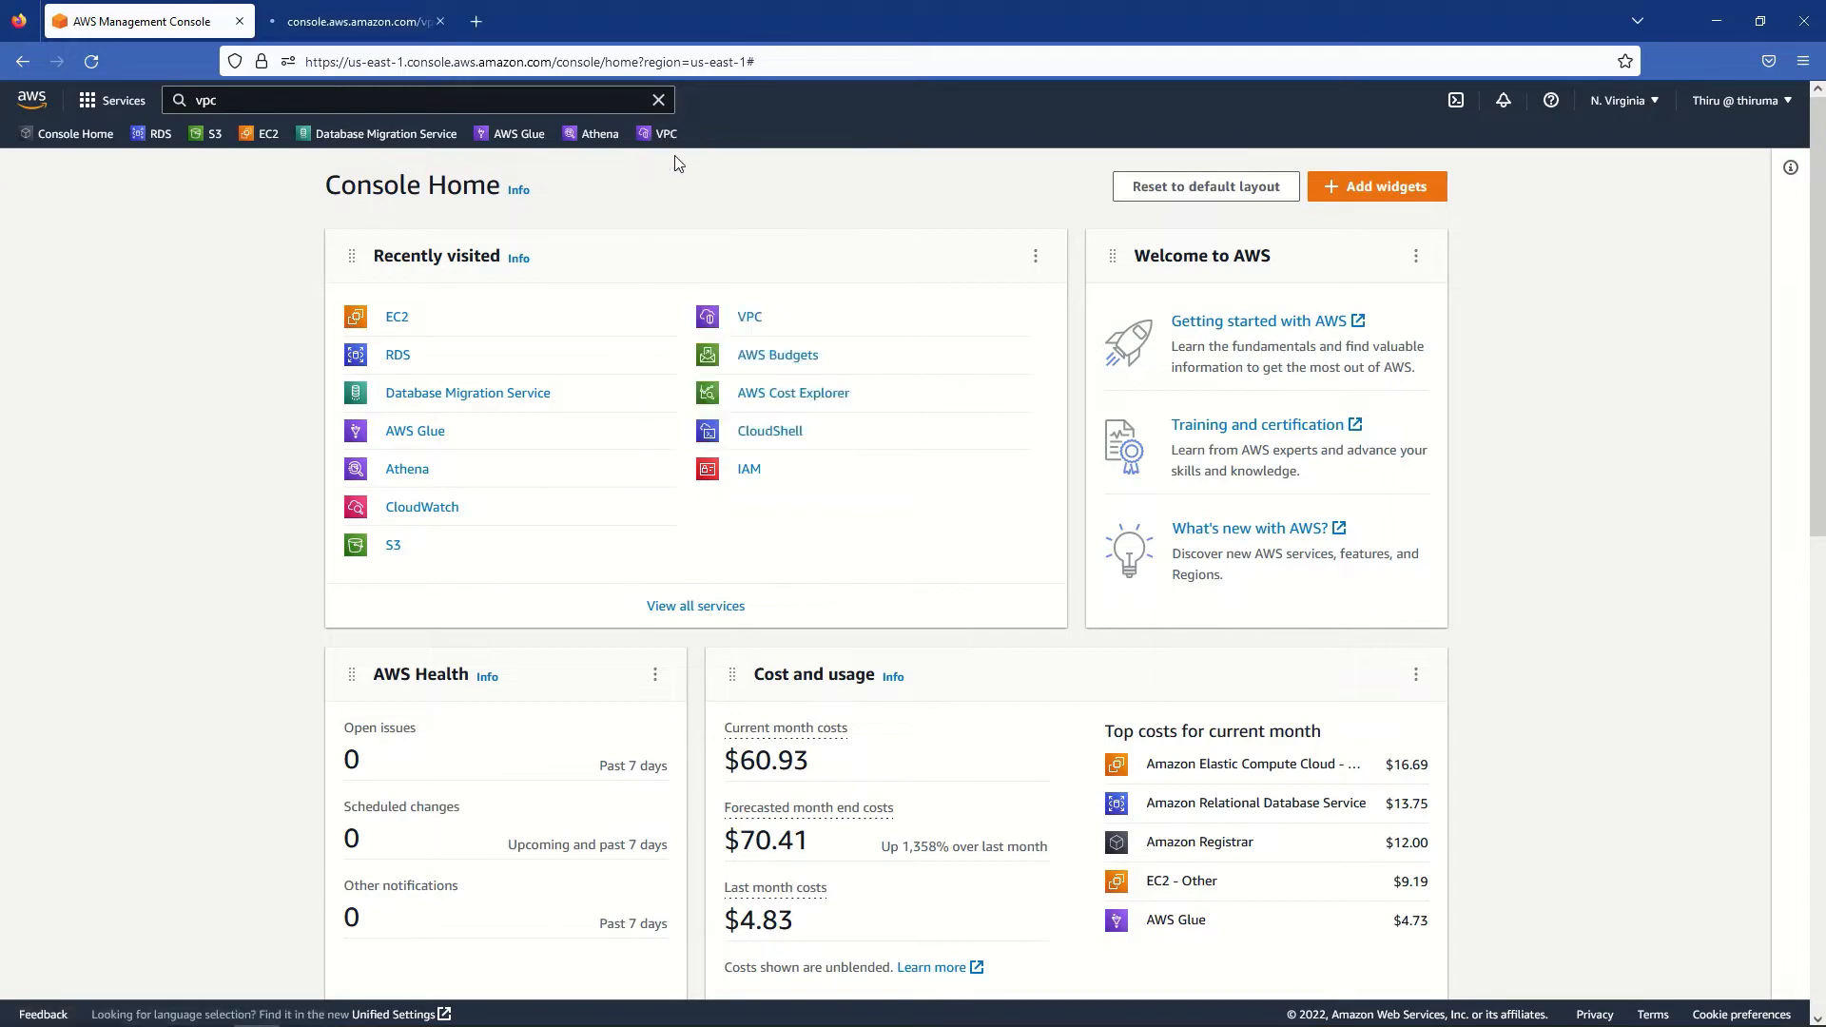
left_click(372, 25)
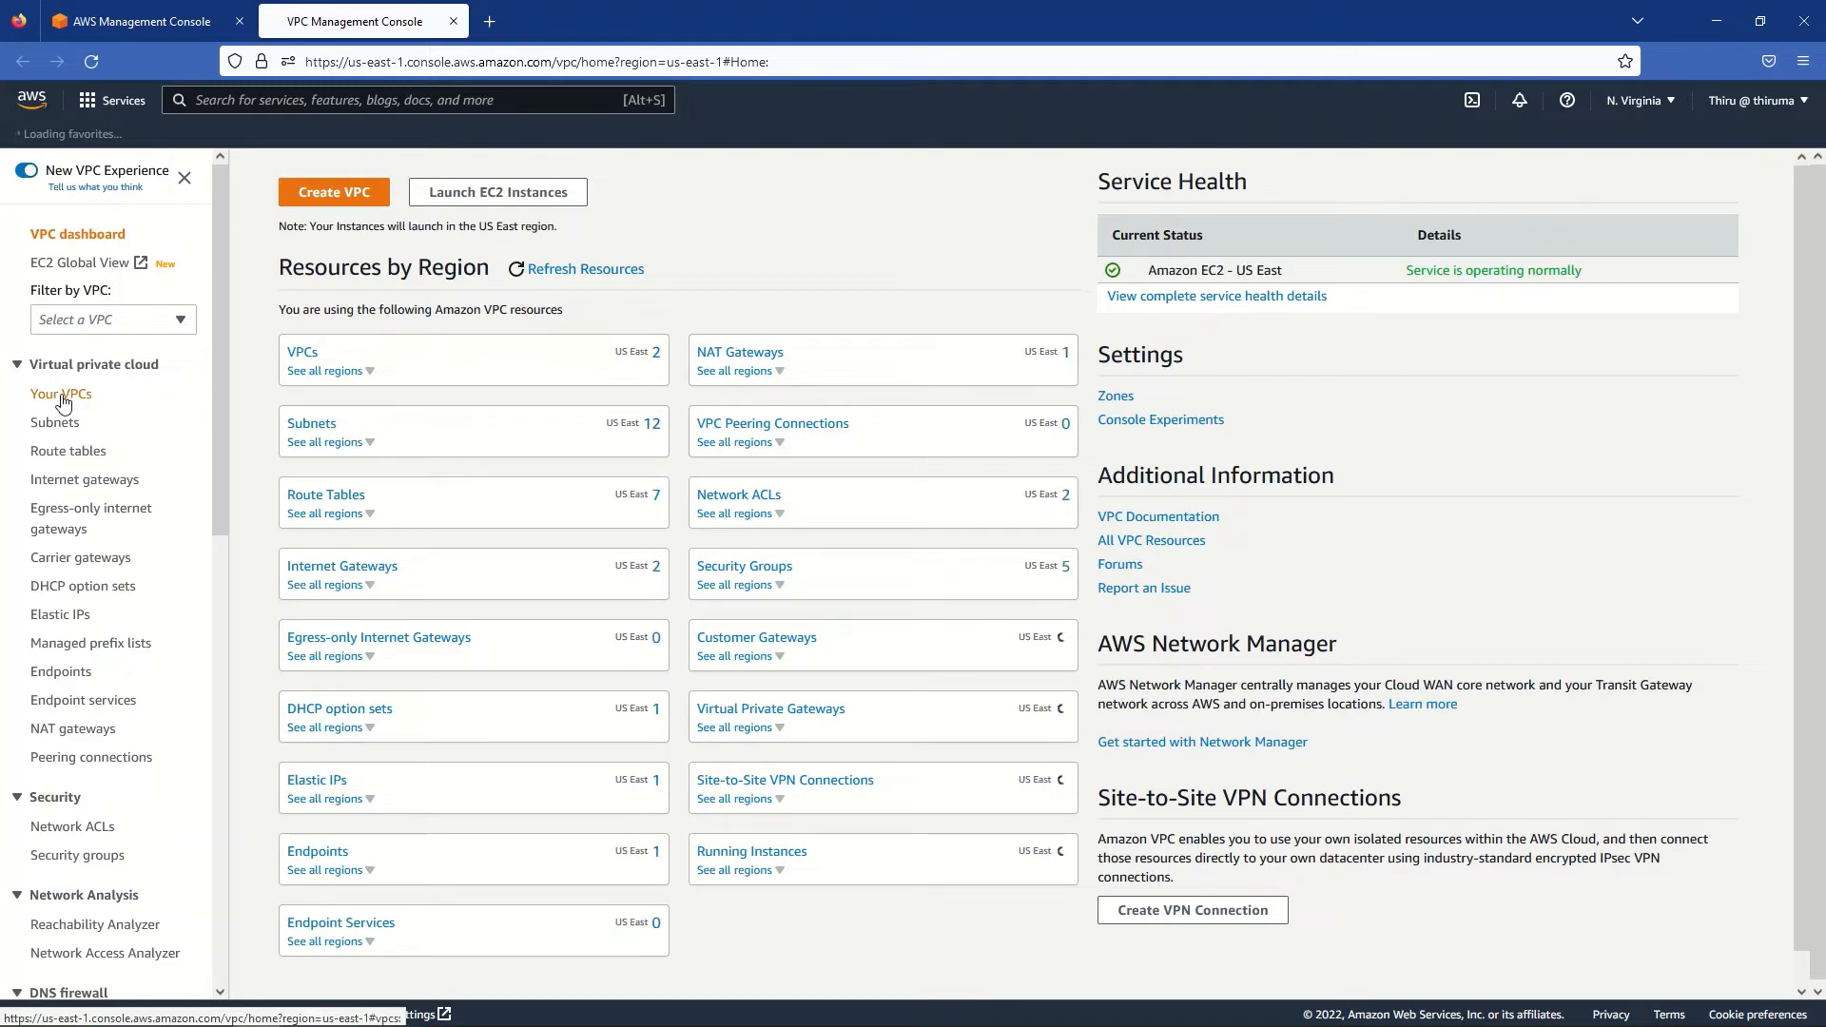
- Confirm project-vpc's CIDR is 10.0.0.0/16 under Your VPCs, then list all subnets
left_click(63, 396)
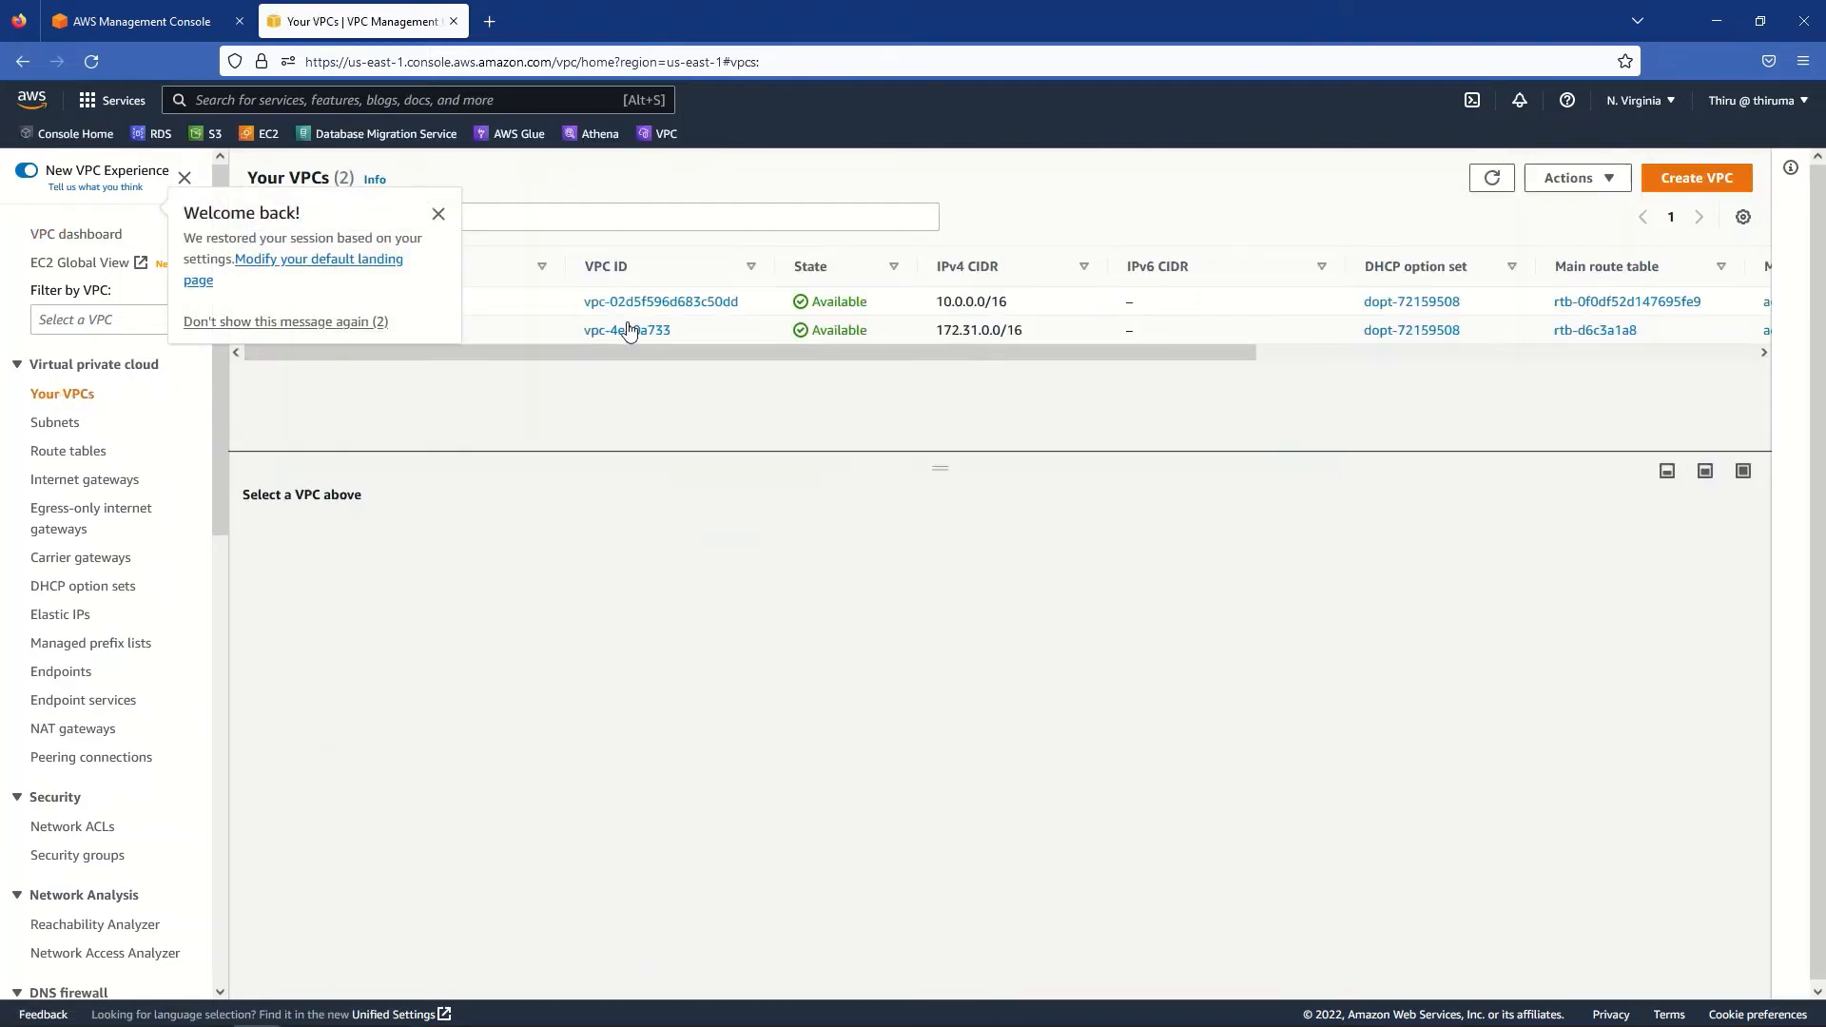
left_click(439, 213)
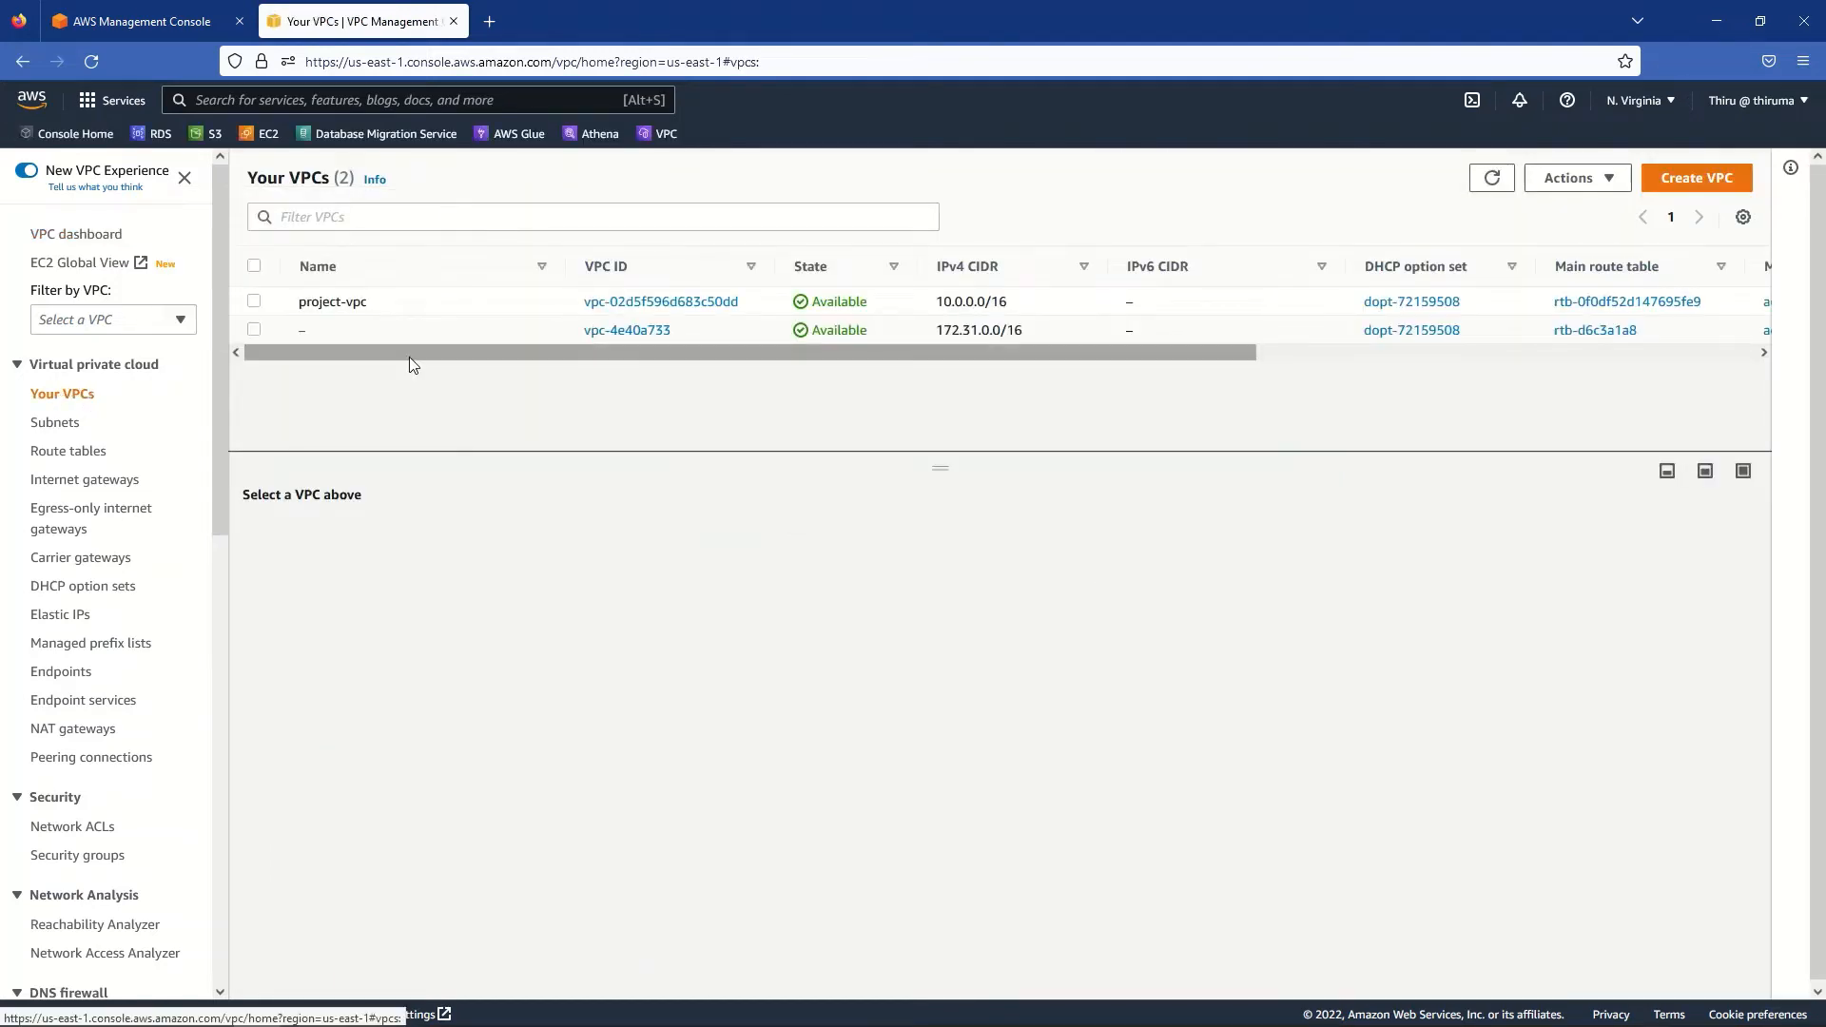
left_click(254, 303)
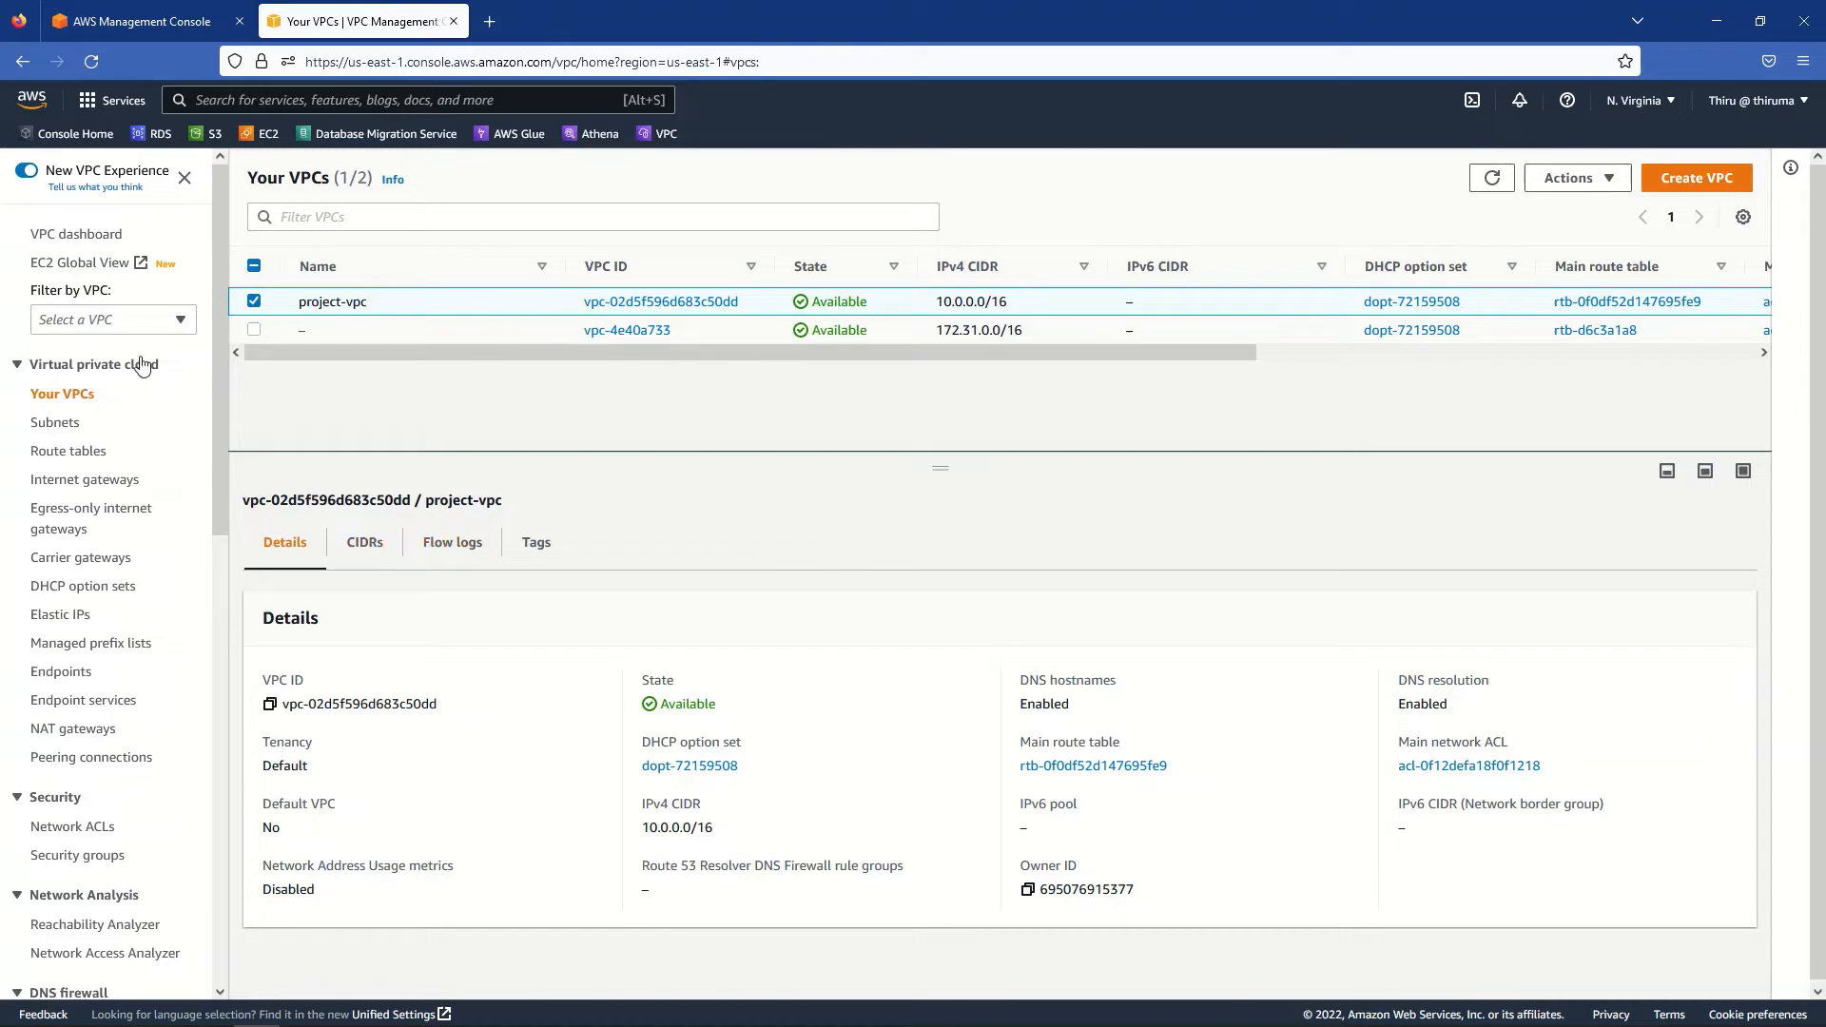
left_click(365, 542)
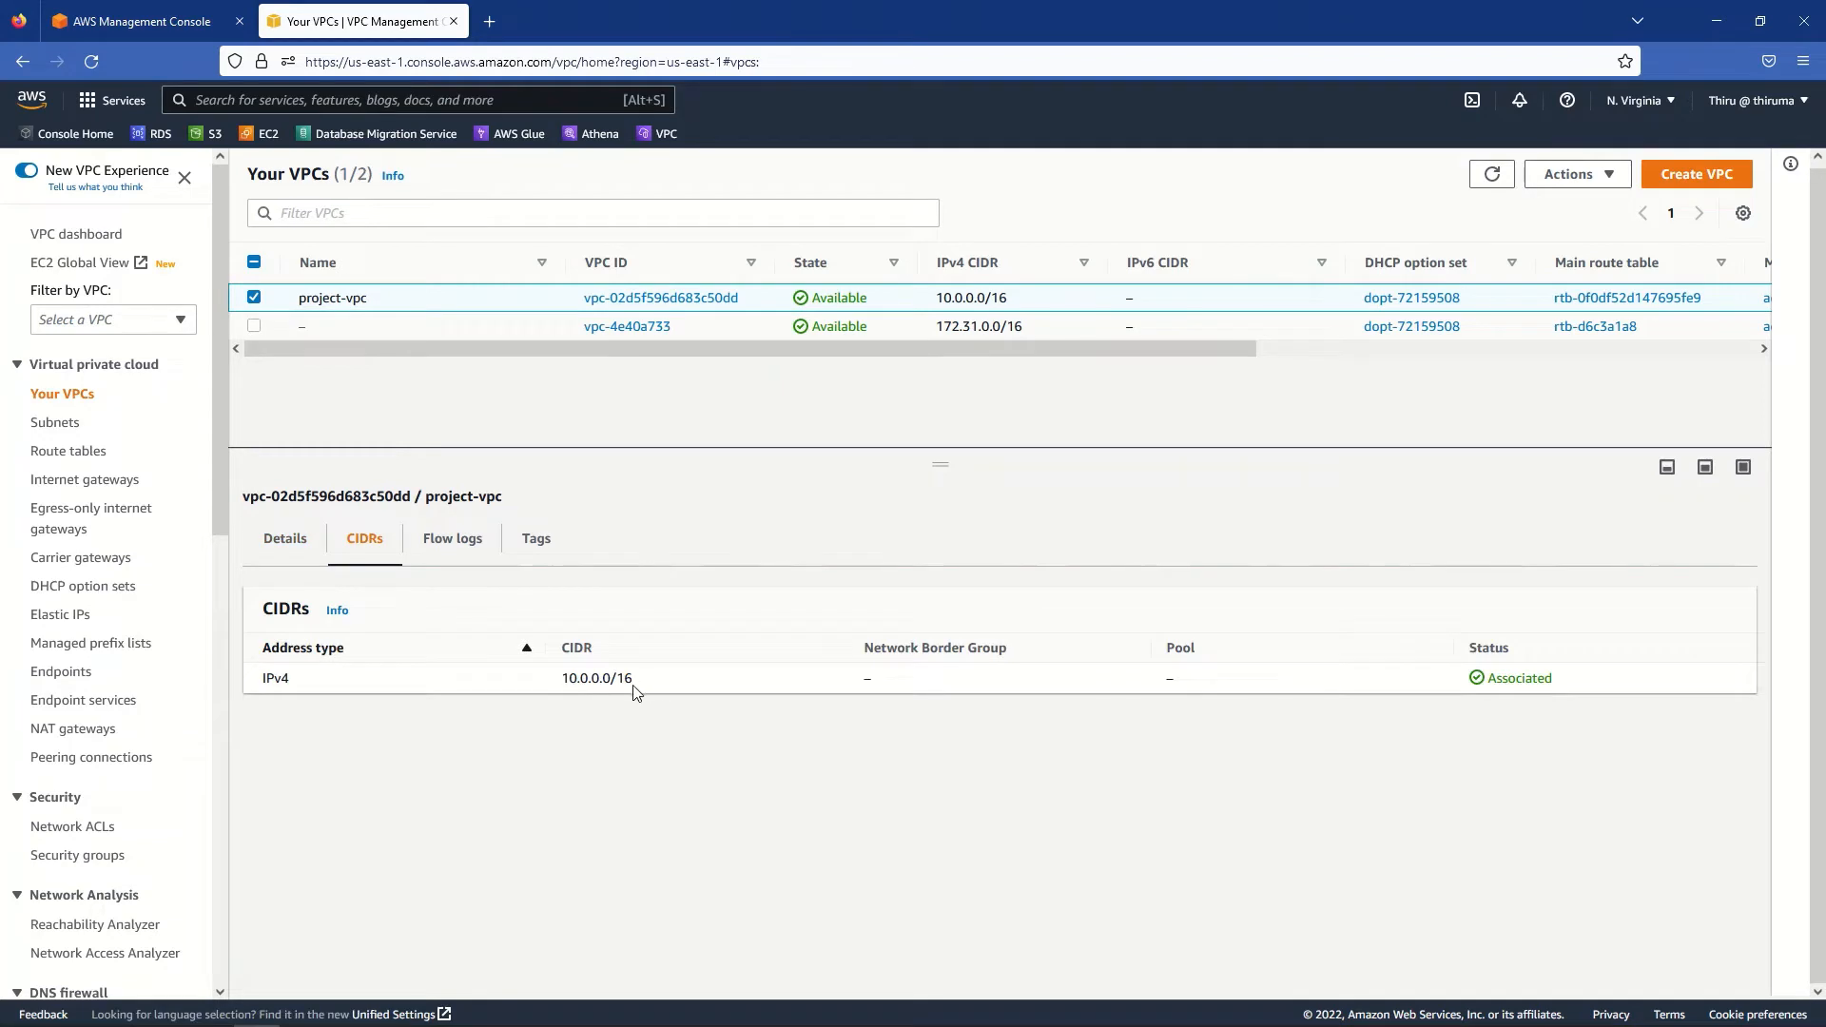
left_click(57, 430)
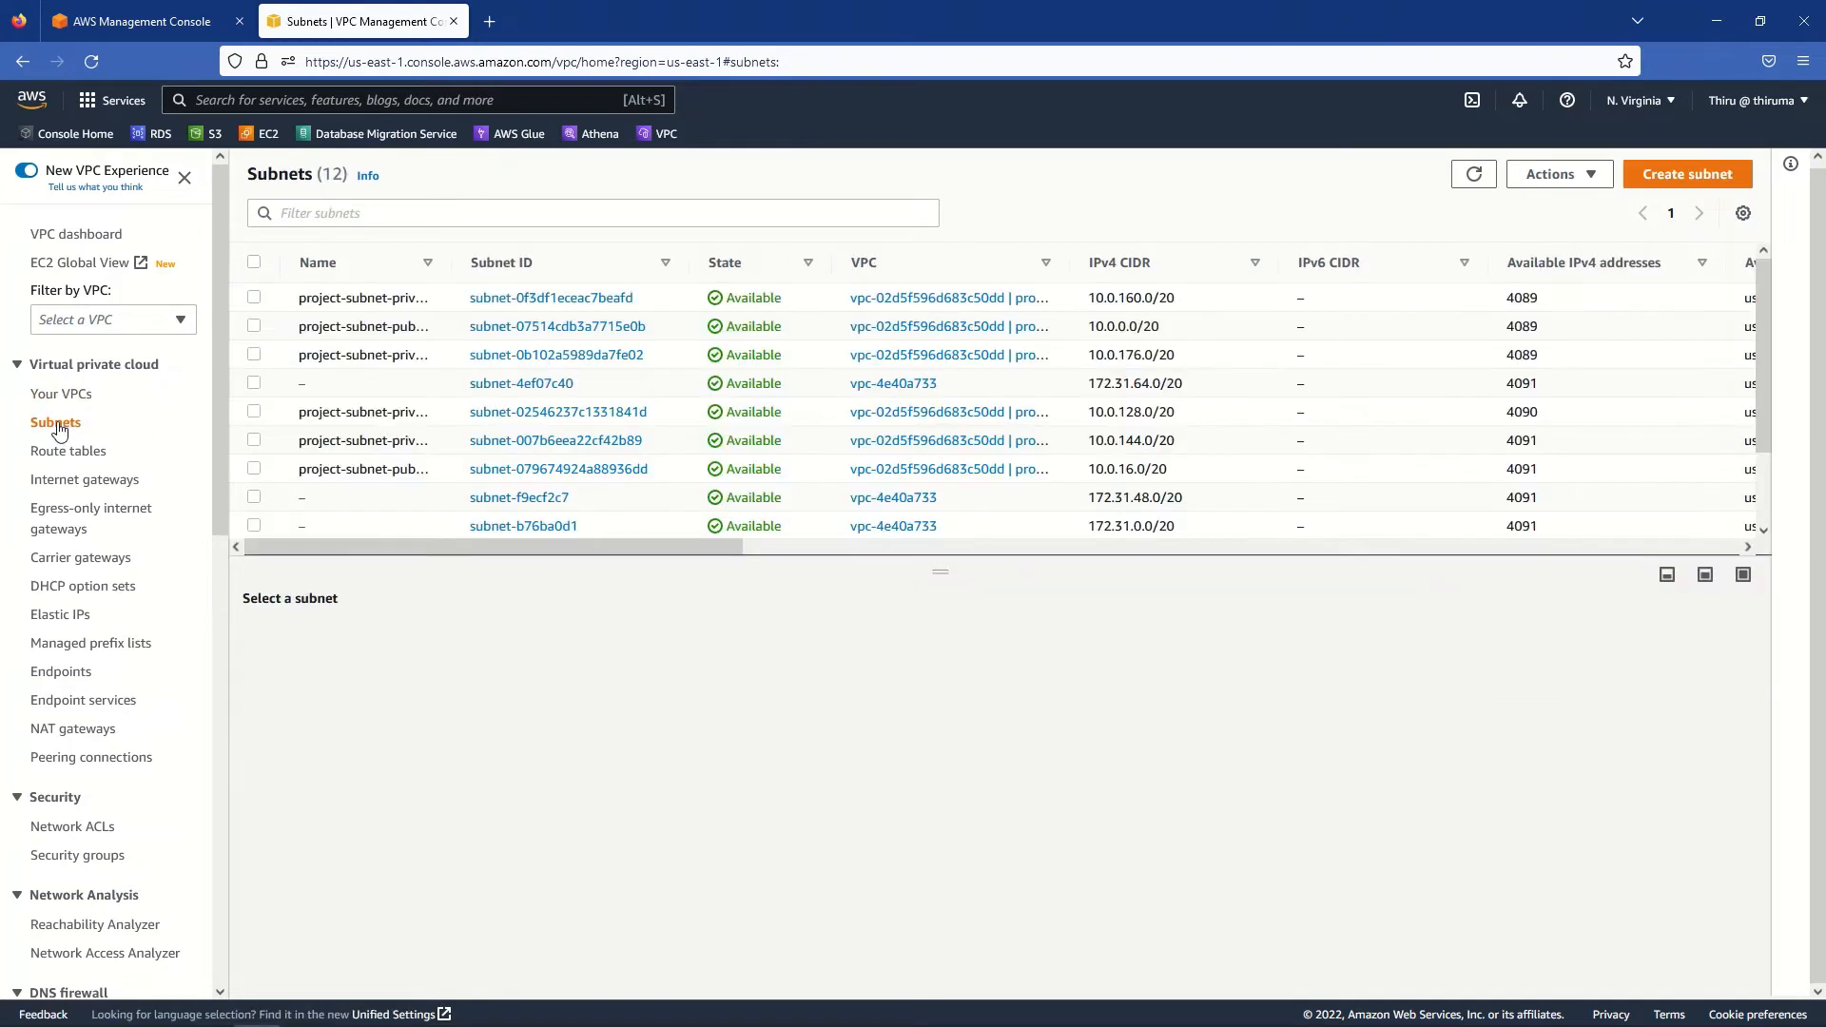
- Filter subnets by VPC vpc-02d5f596d683c50dd and widen the Name column to show full names
left_click(283, 211)
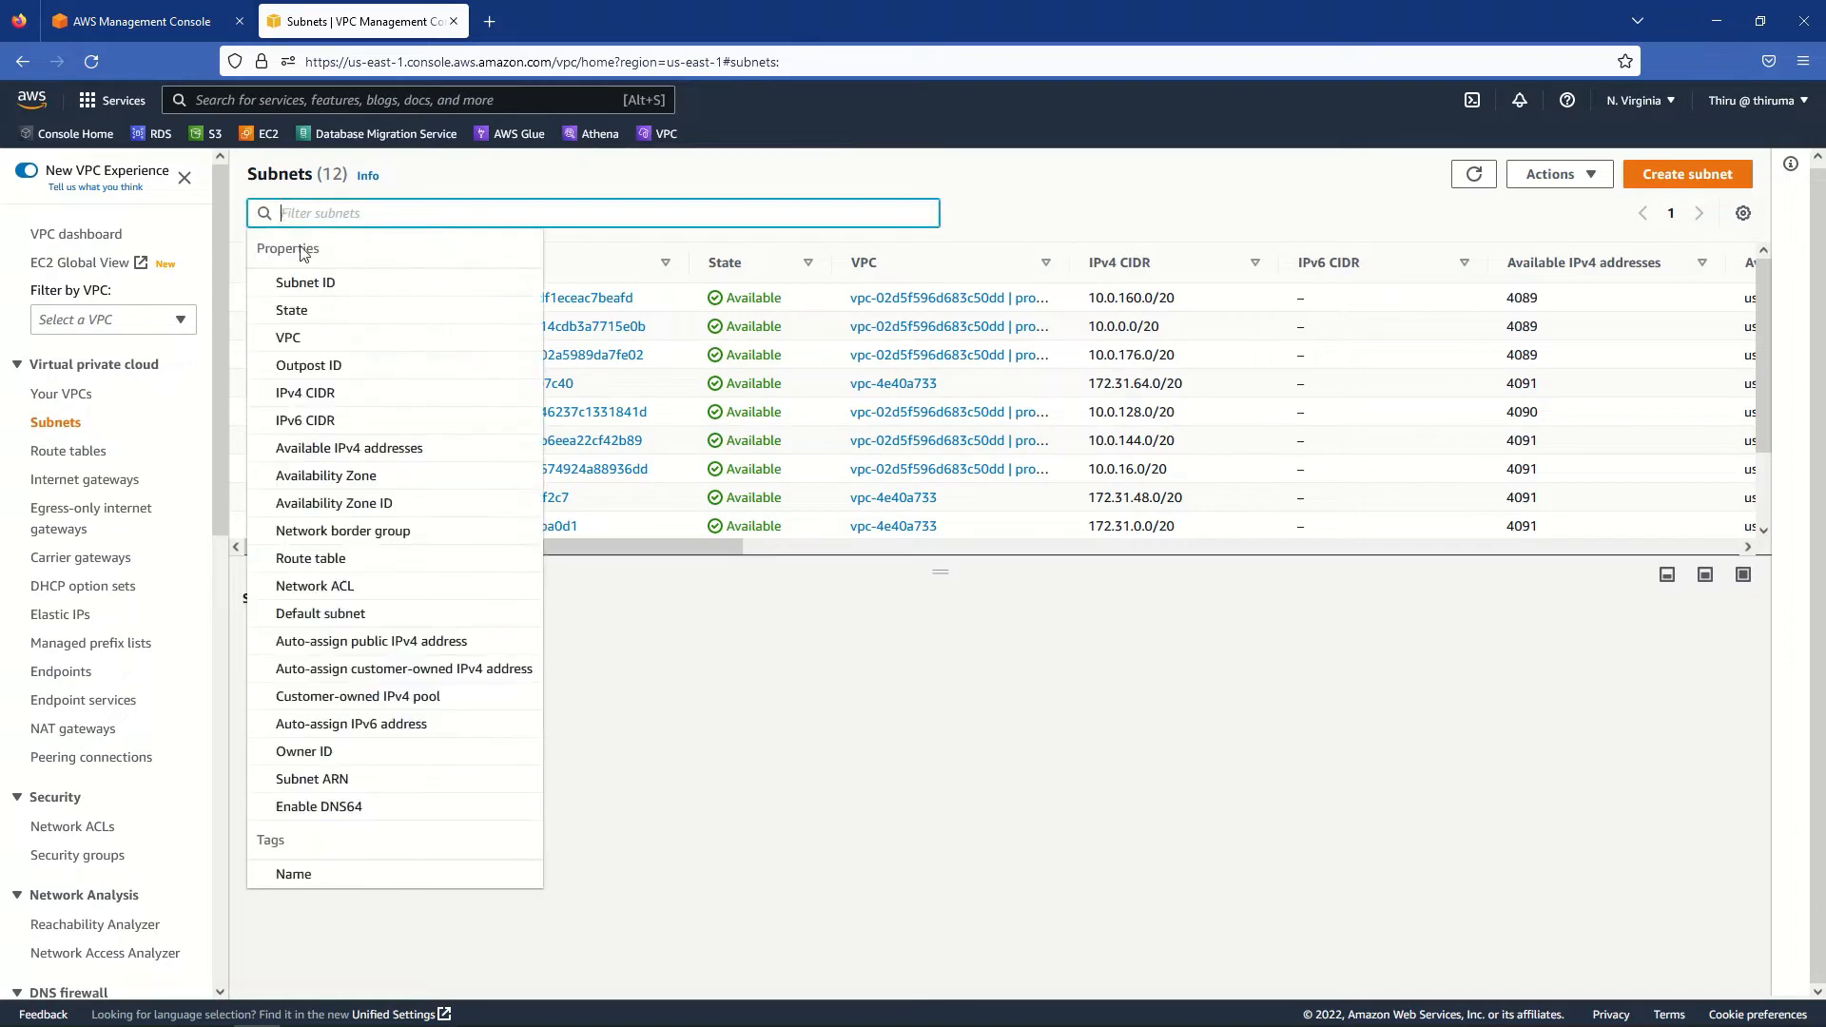
left_click(295, 340)
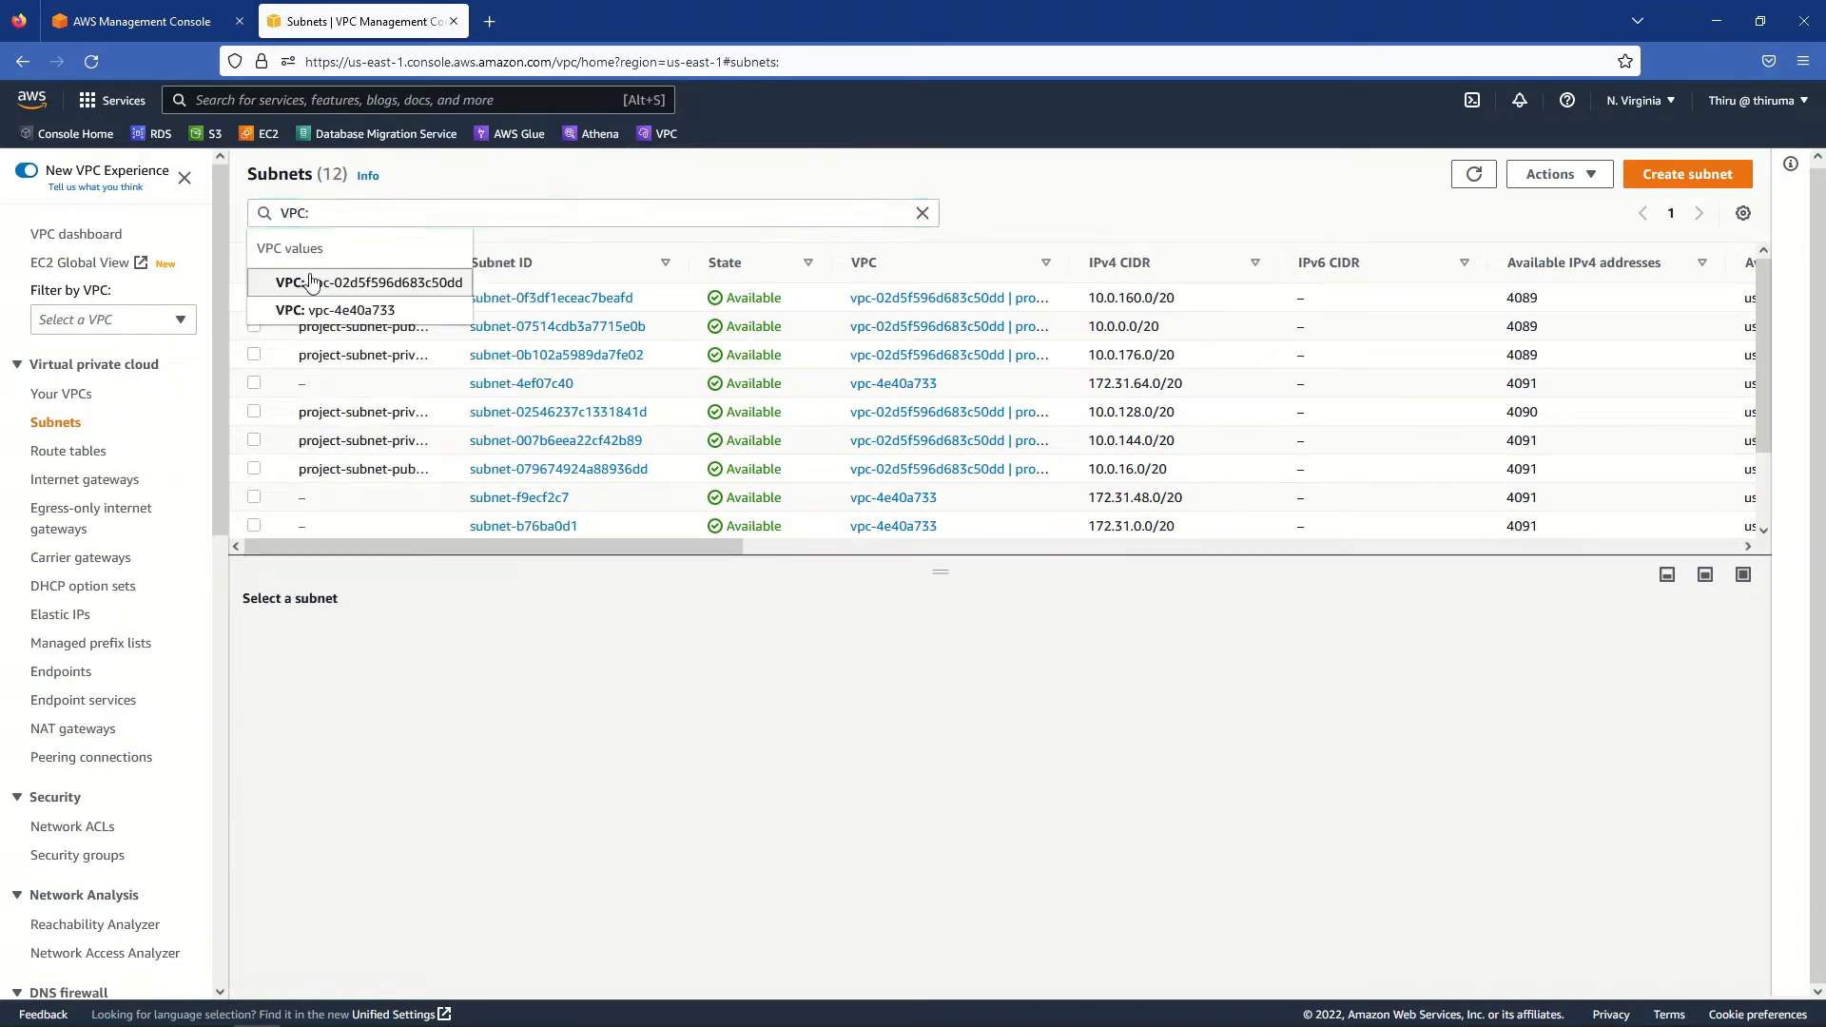
left_click(311, 282)
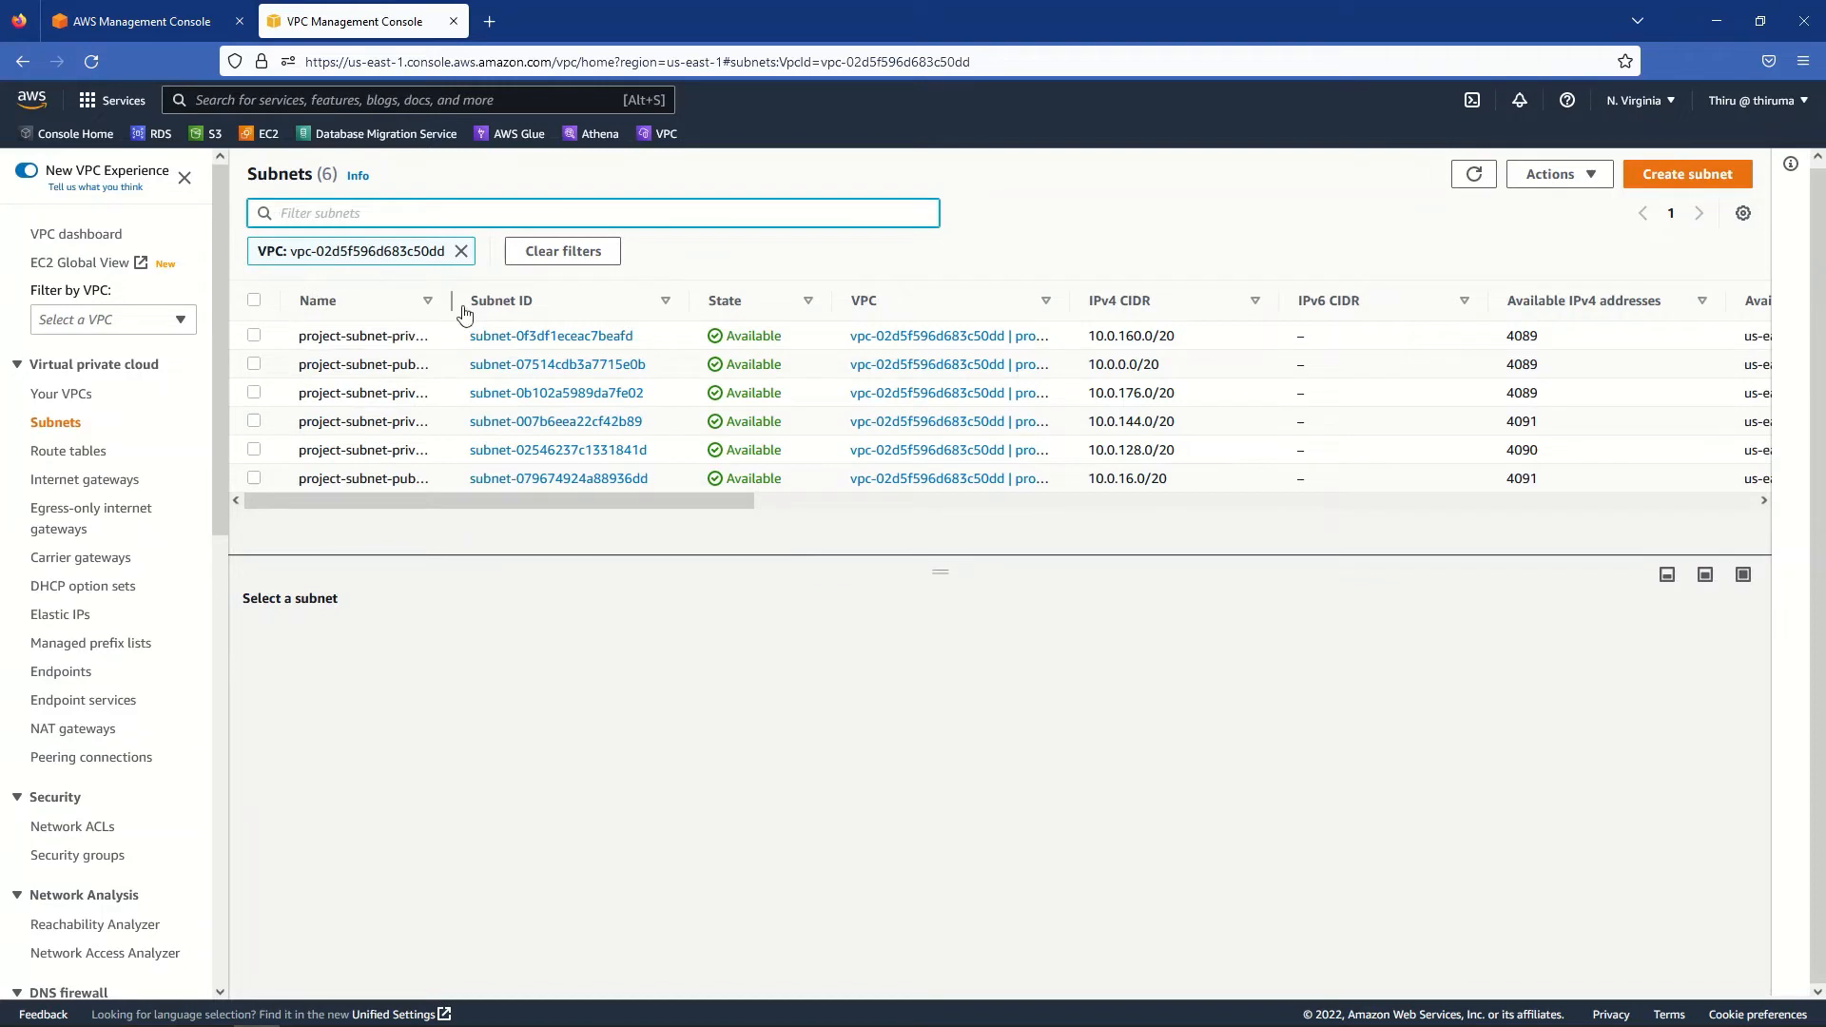
left_click_drag(461, 301, 587, 295)
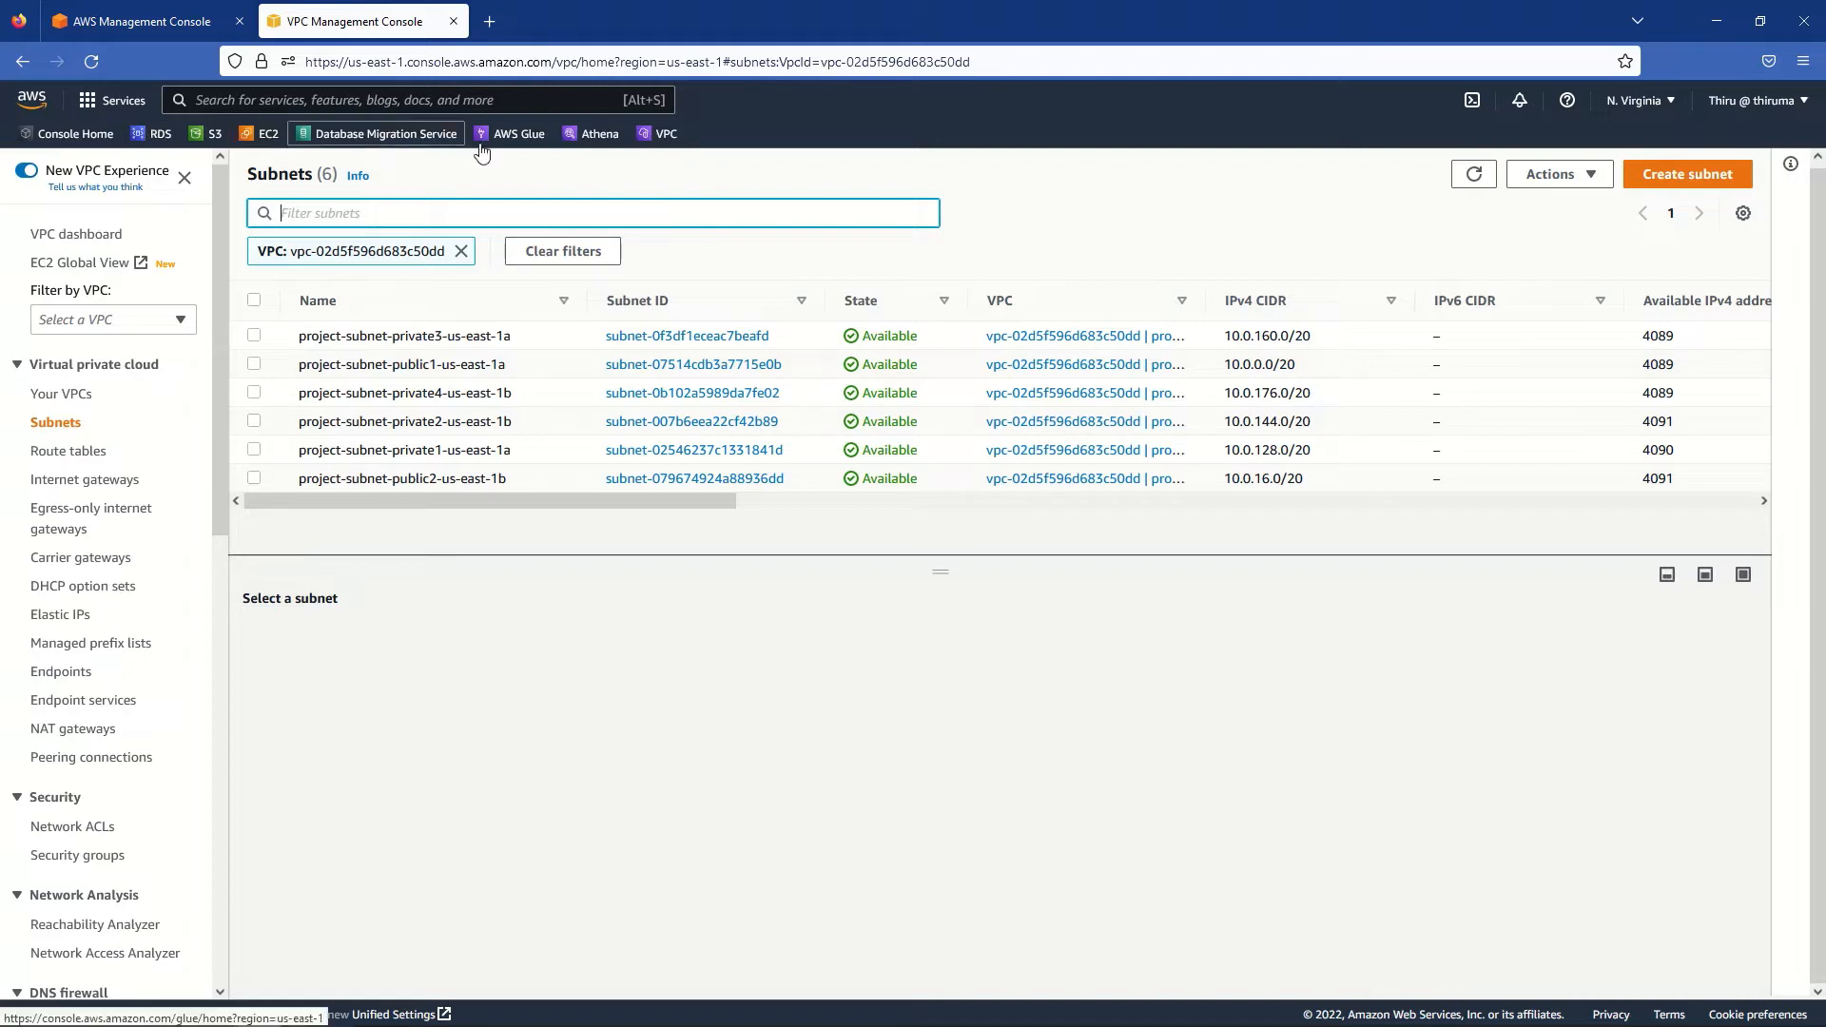
- In the EC2 Instances list, inspect the PublicEC2 and PrivateEC2 details one at a time
left_click(270, 136)
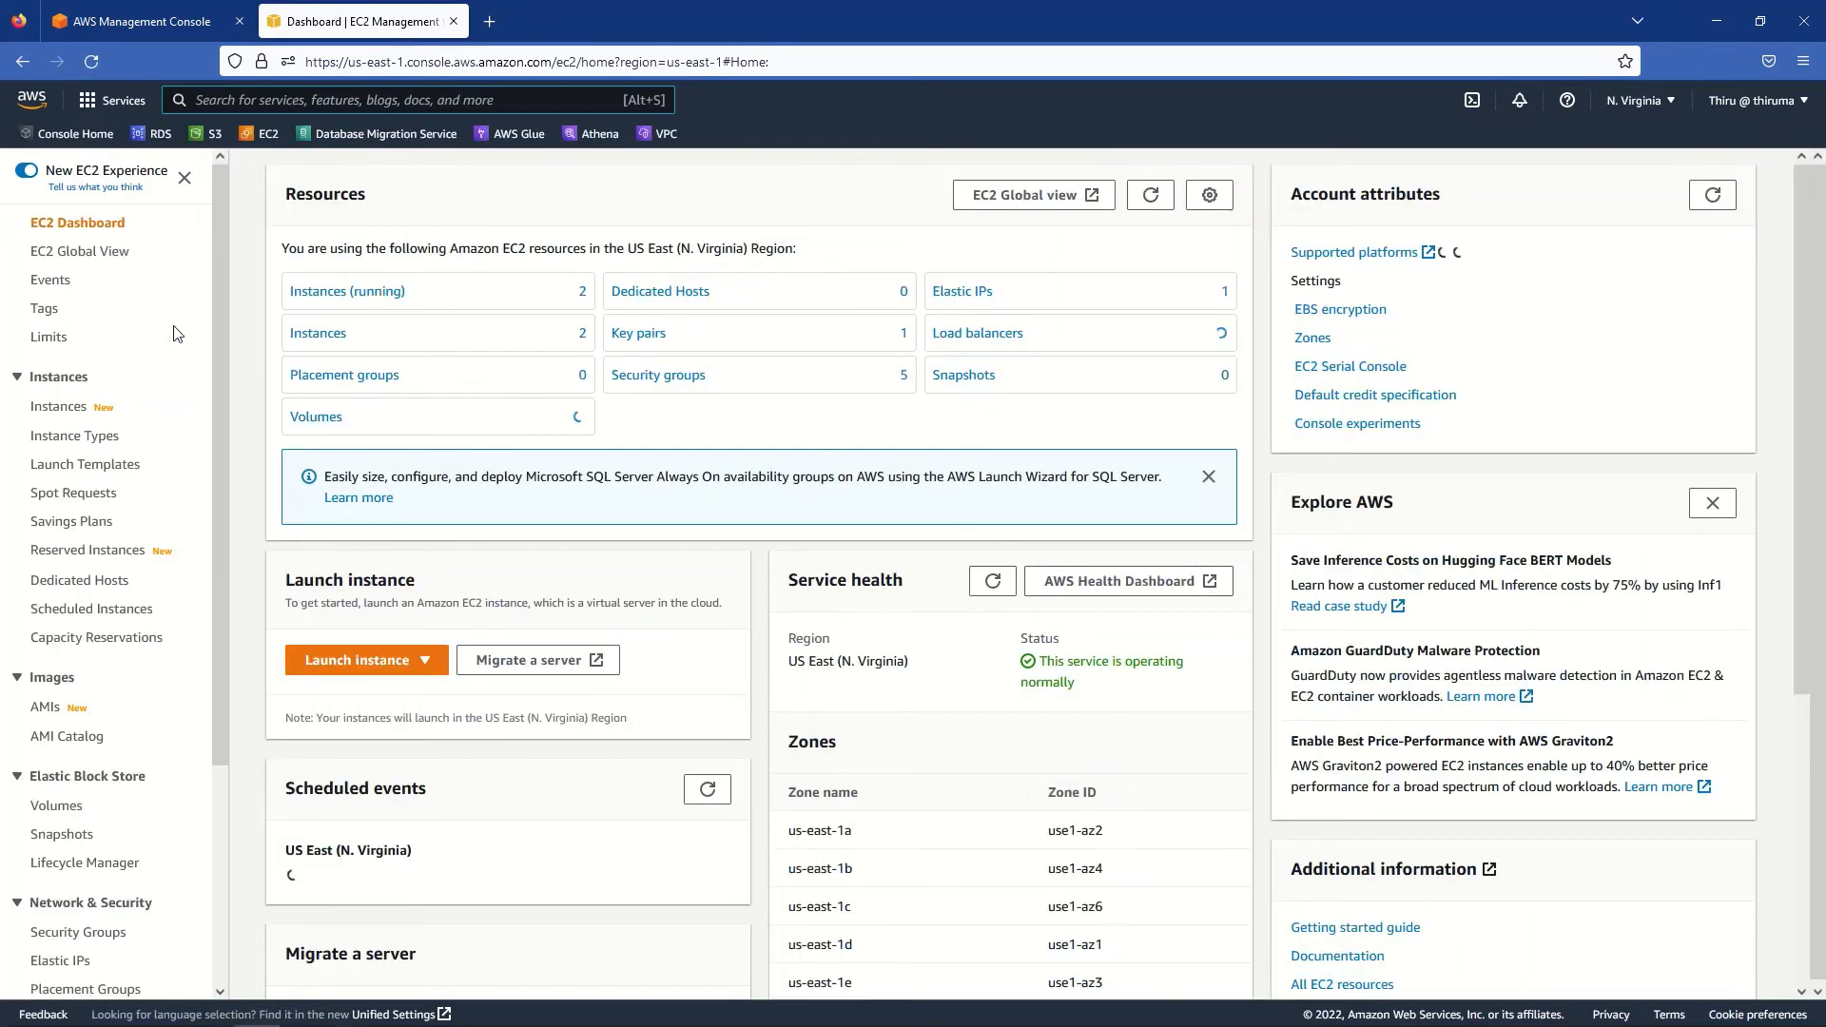
left_click(69, 409)
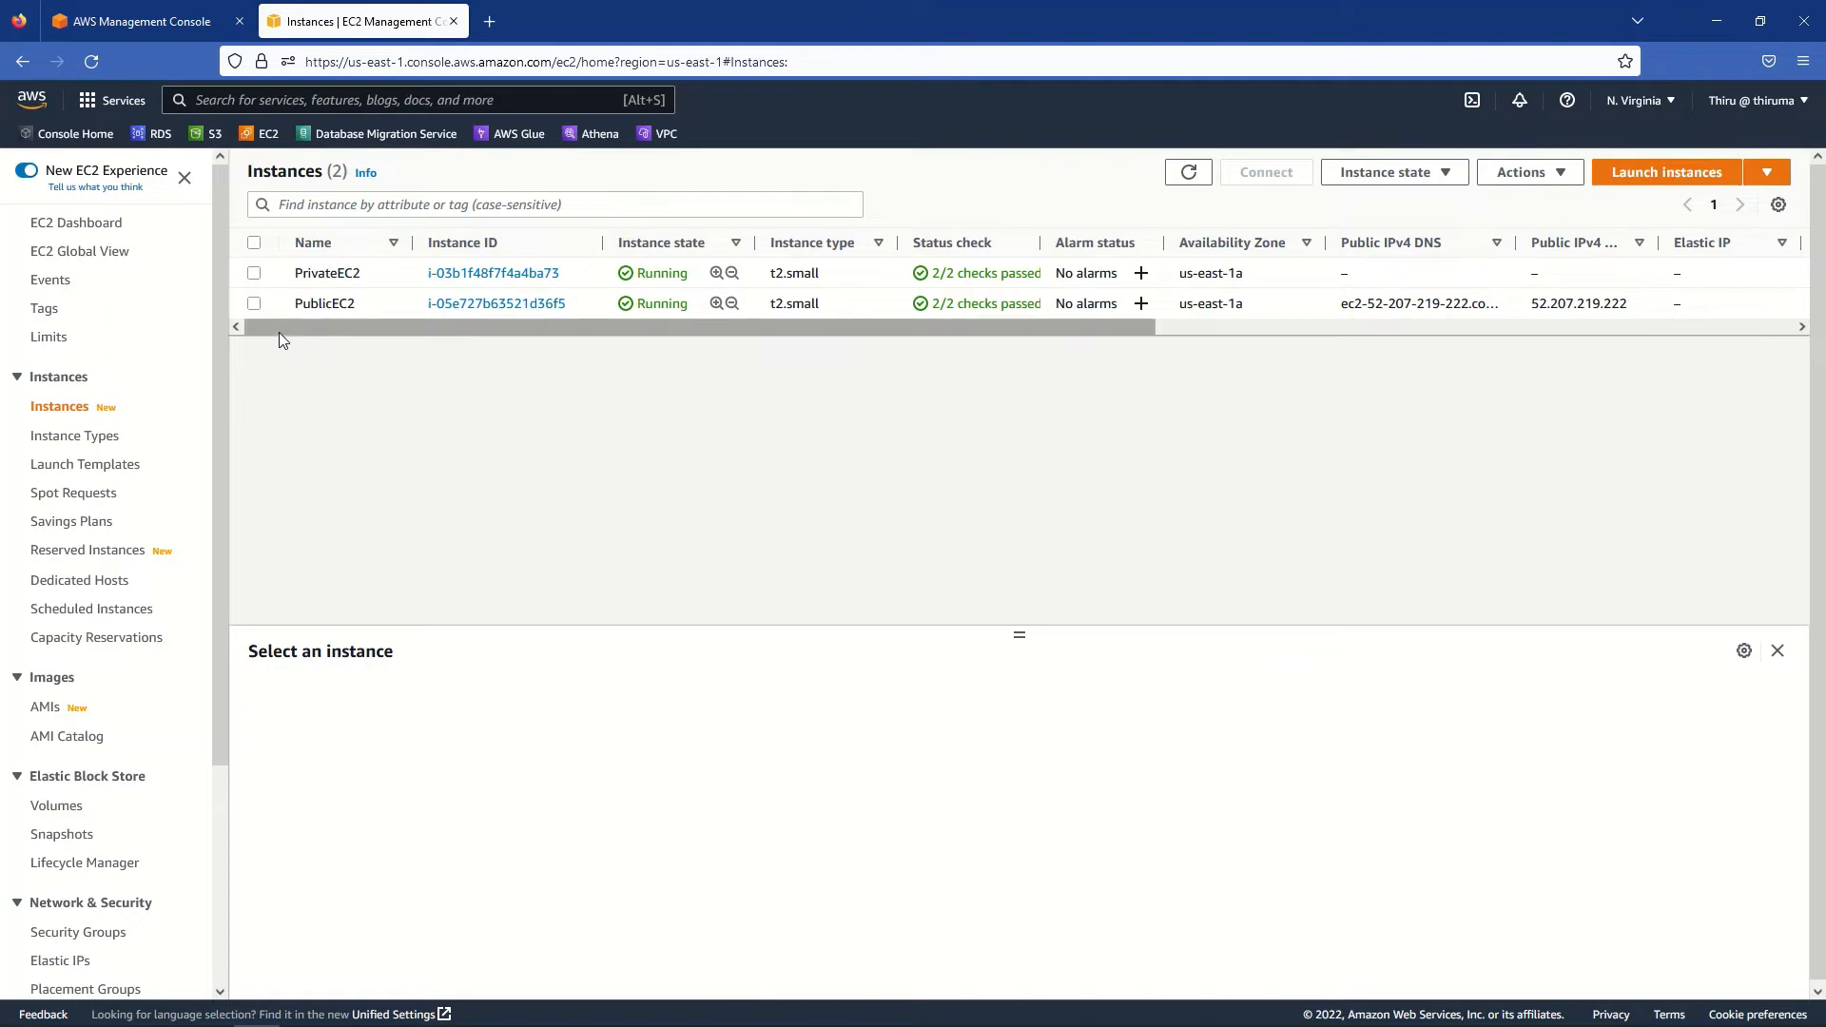
left_click(253, 305)
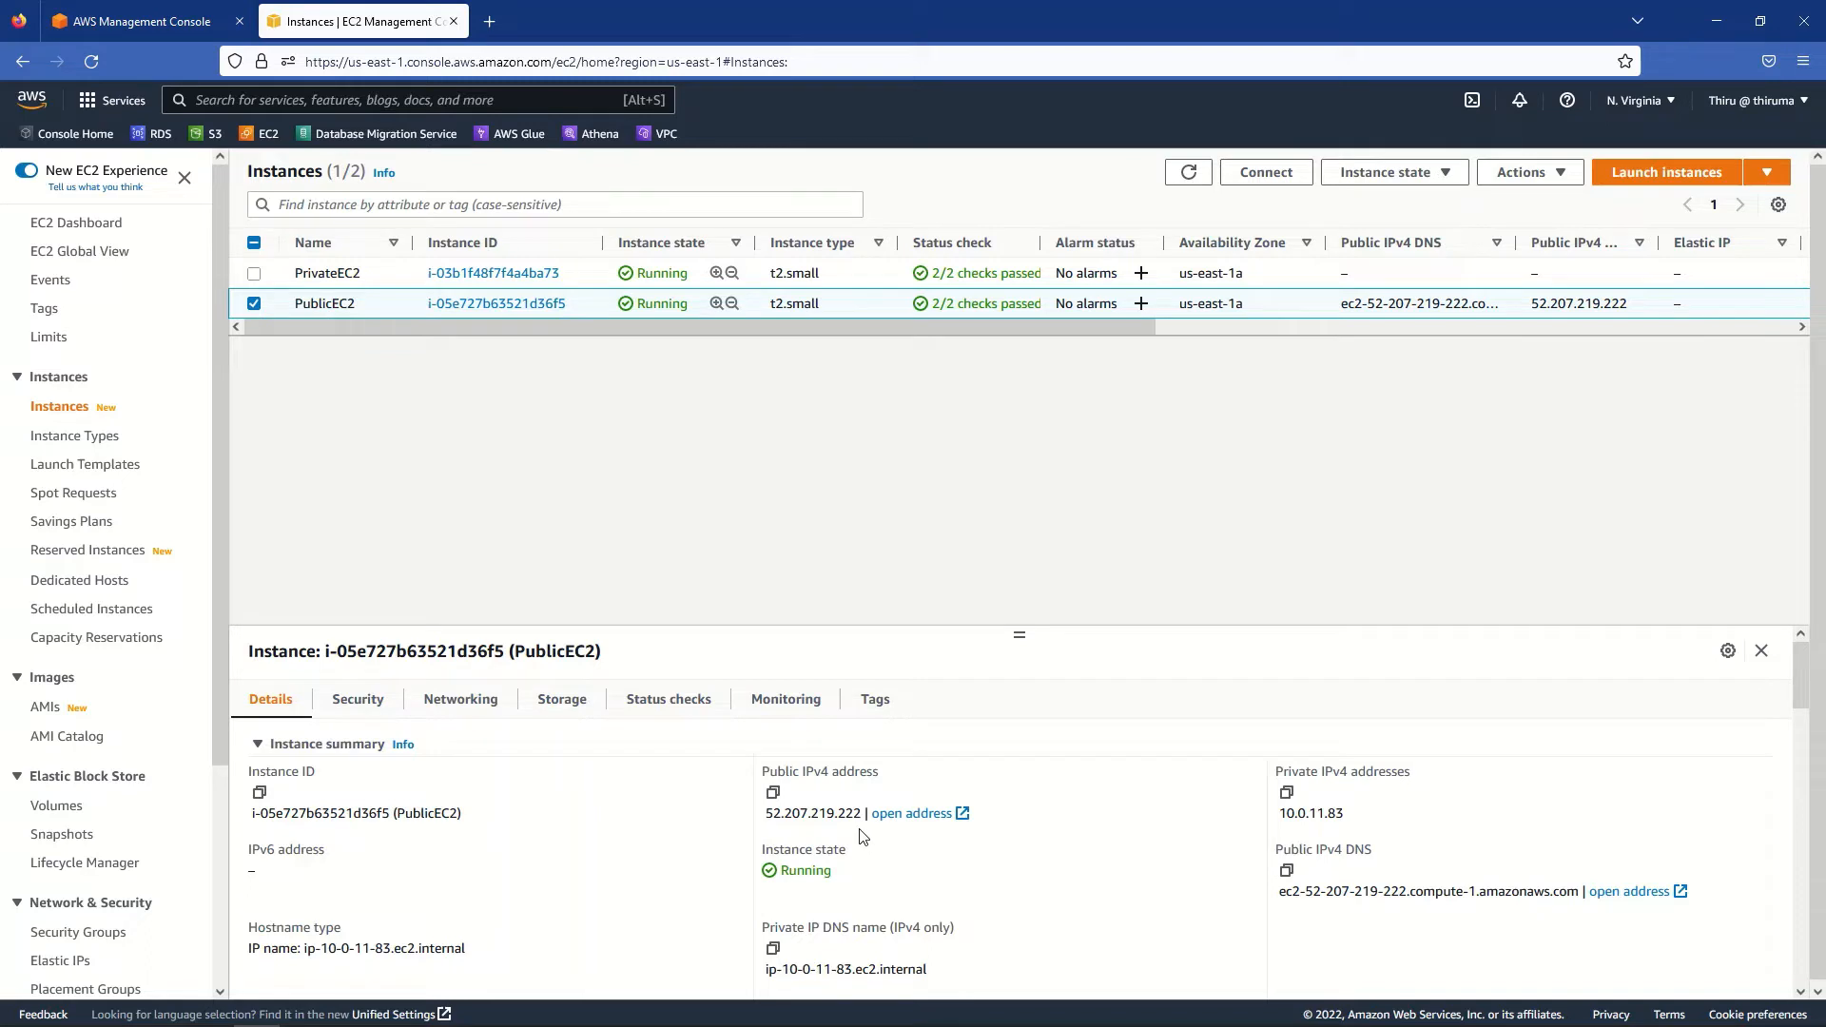
left_click(254, 304)
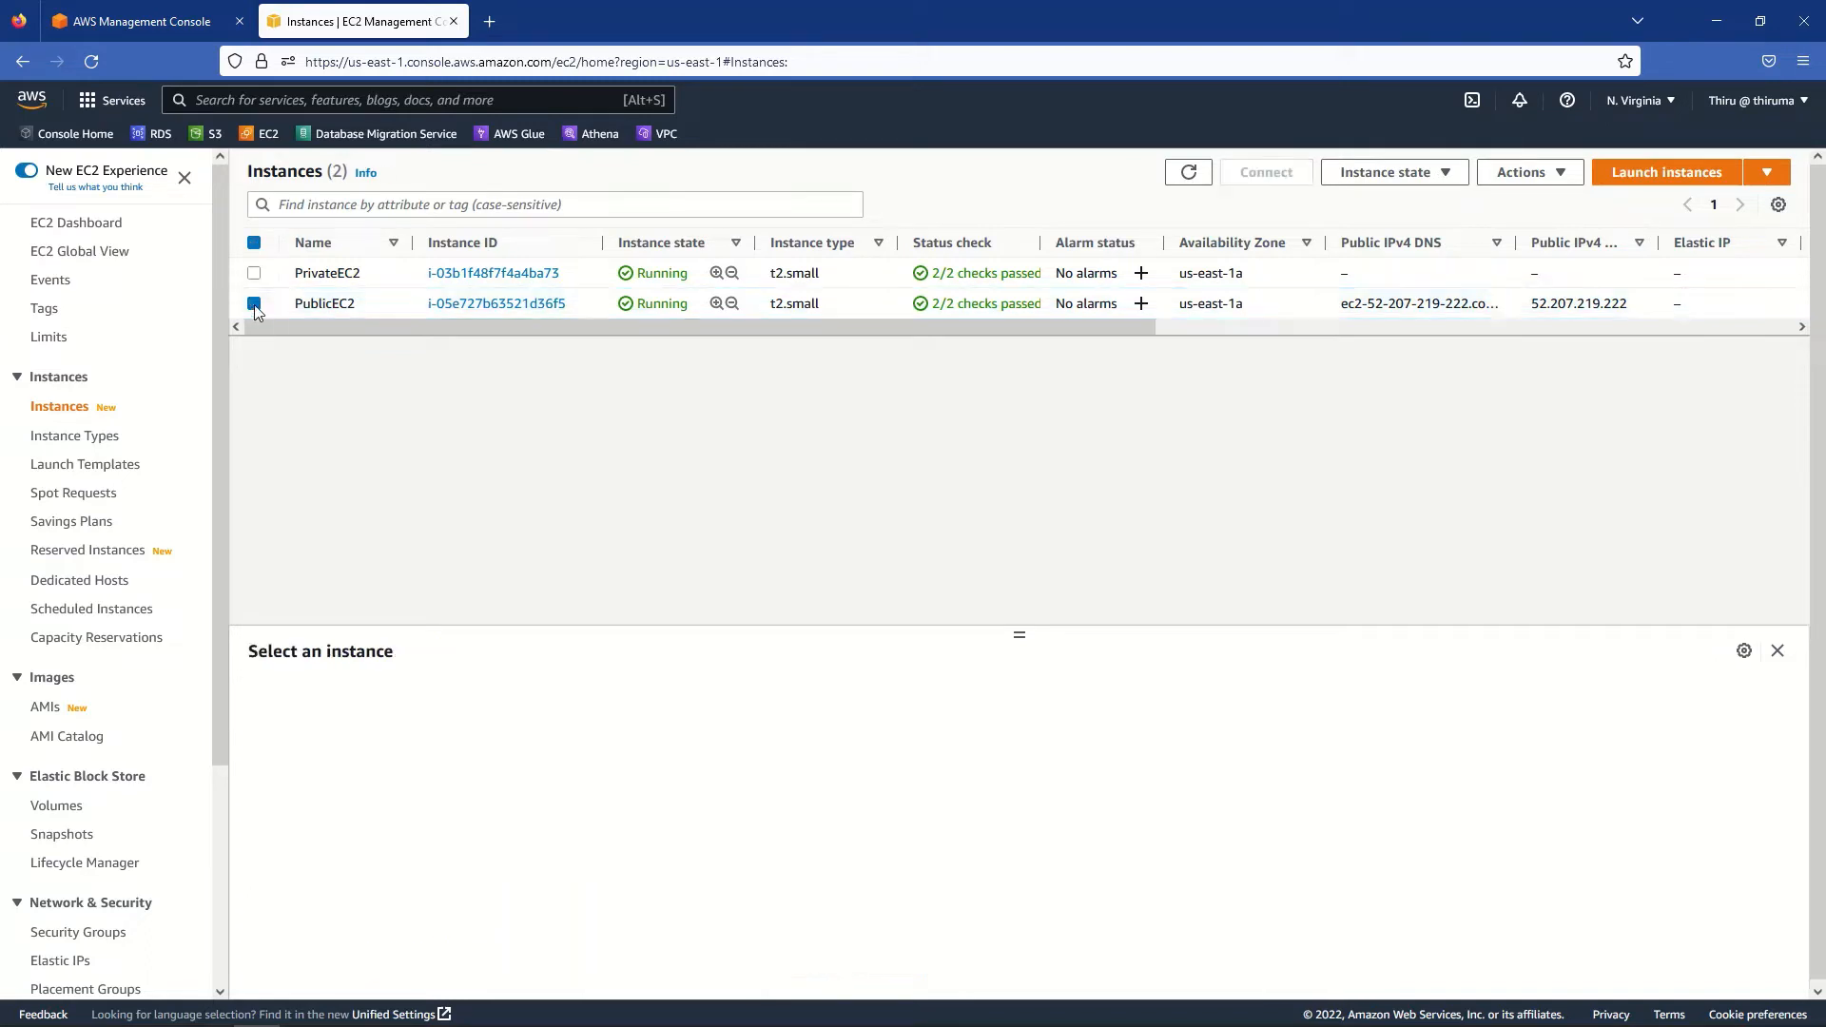
left_click(254, 274)
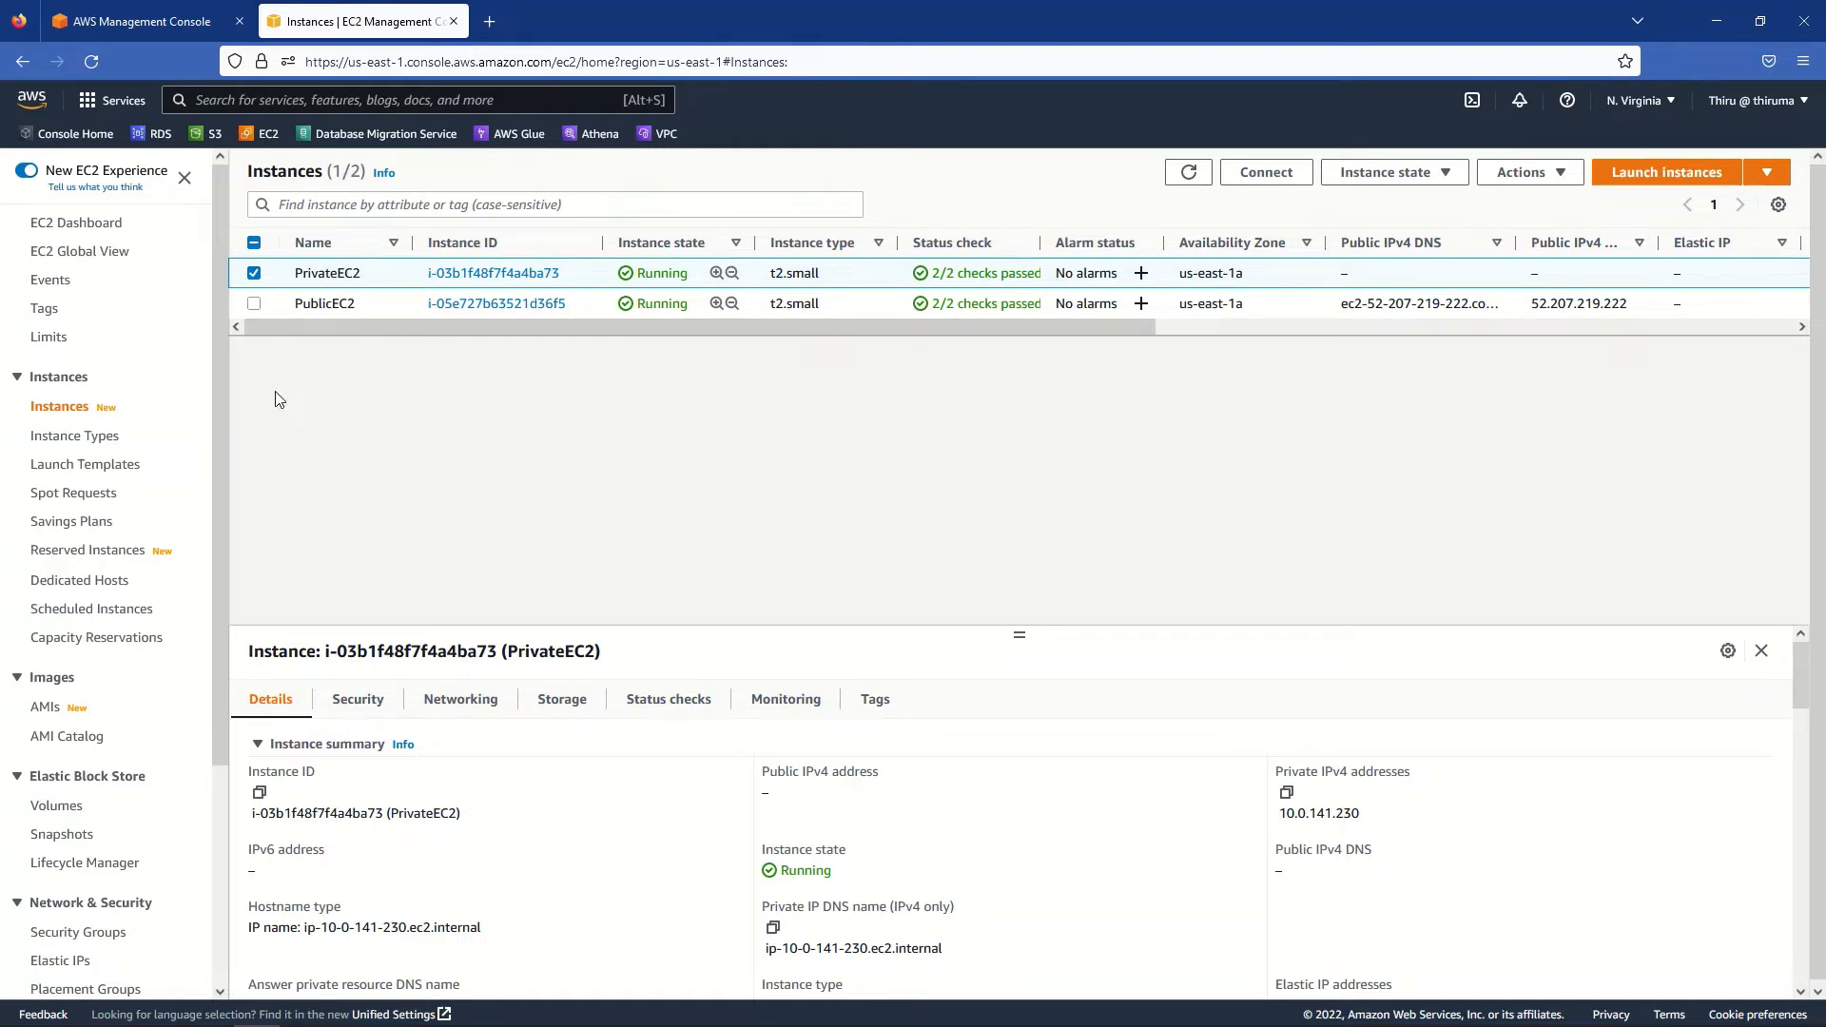
left_click(255, 276)
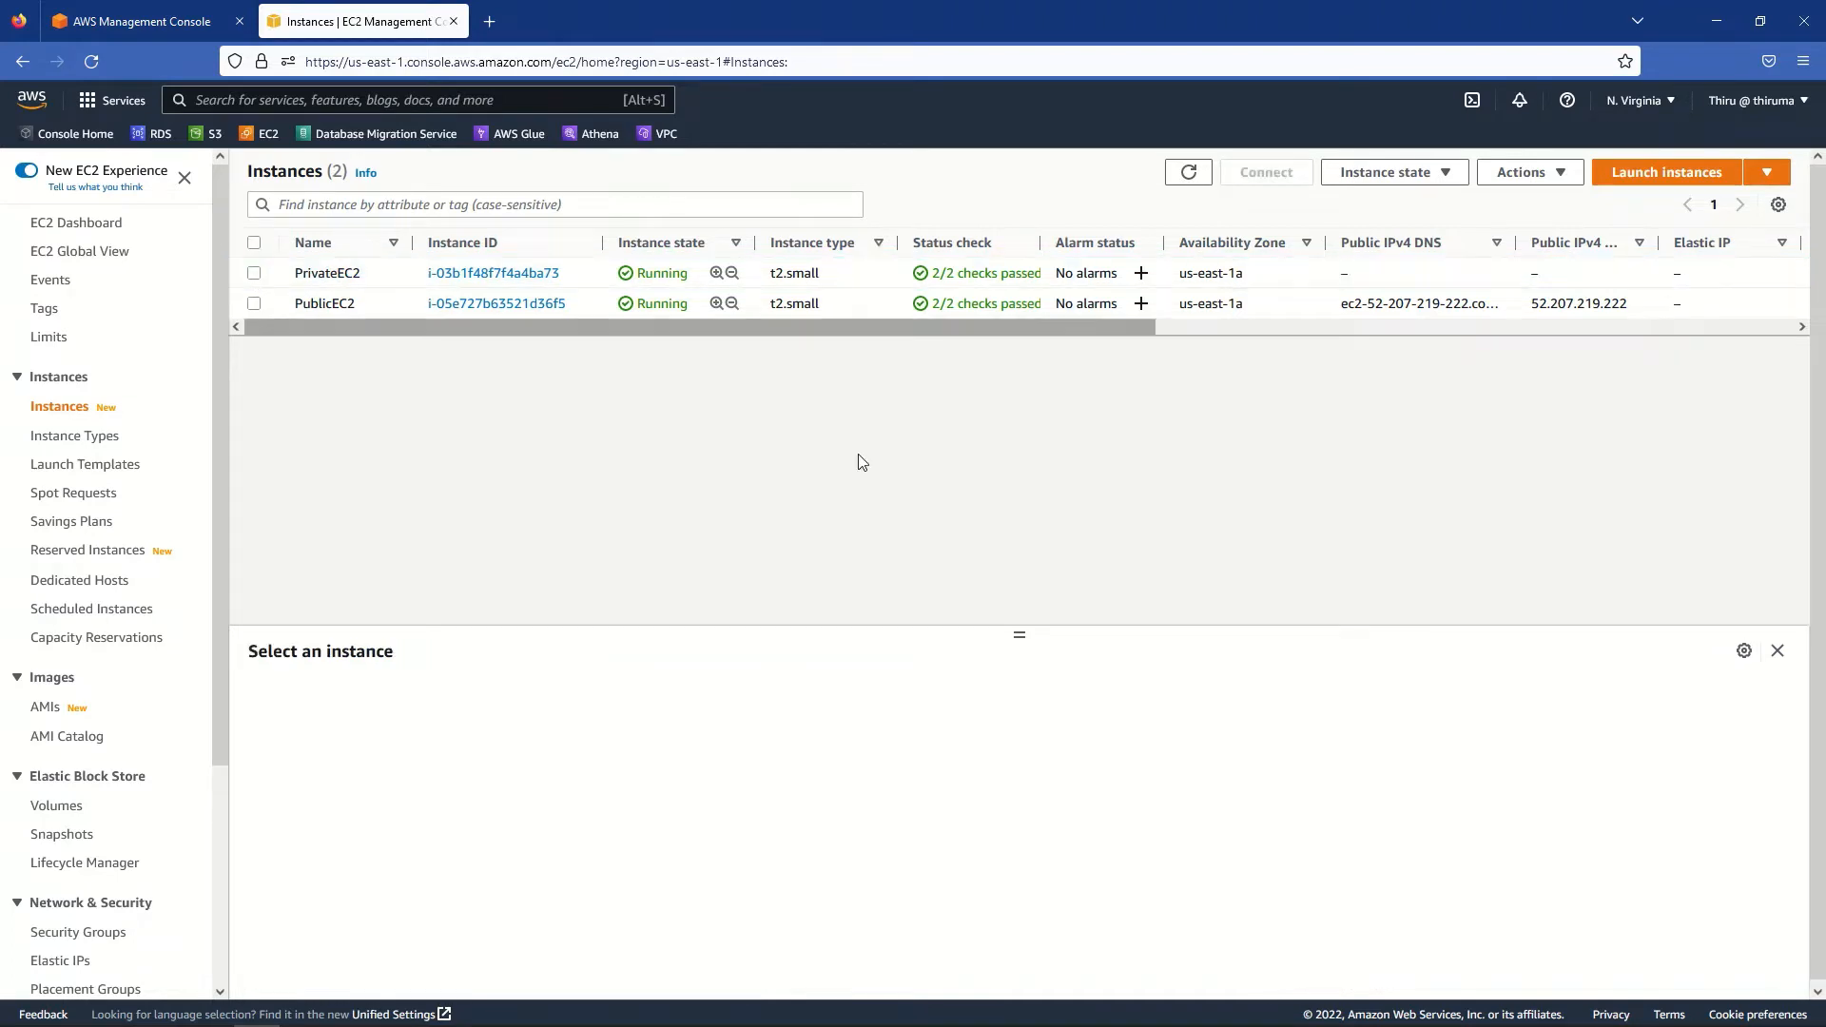
right_click(165, 136)
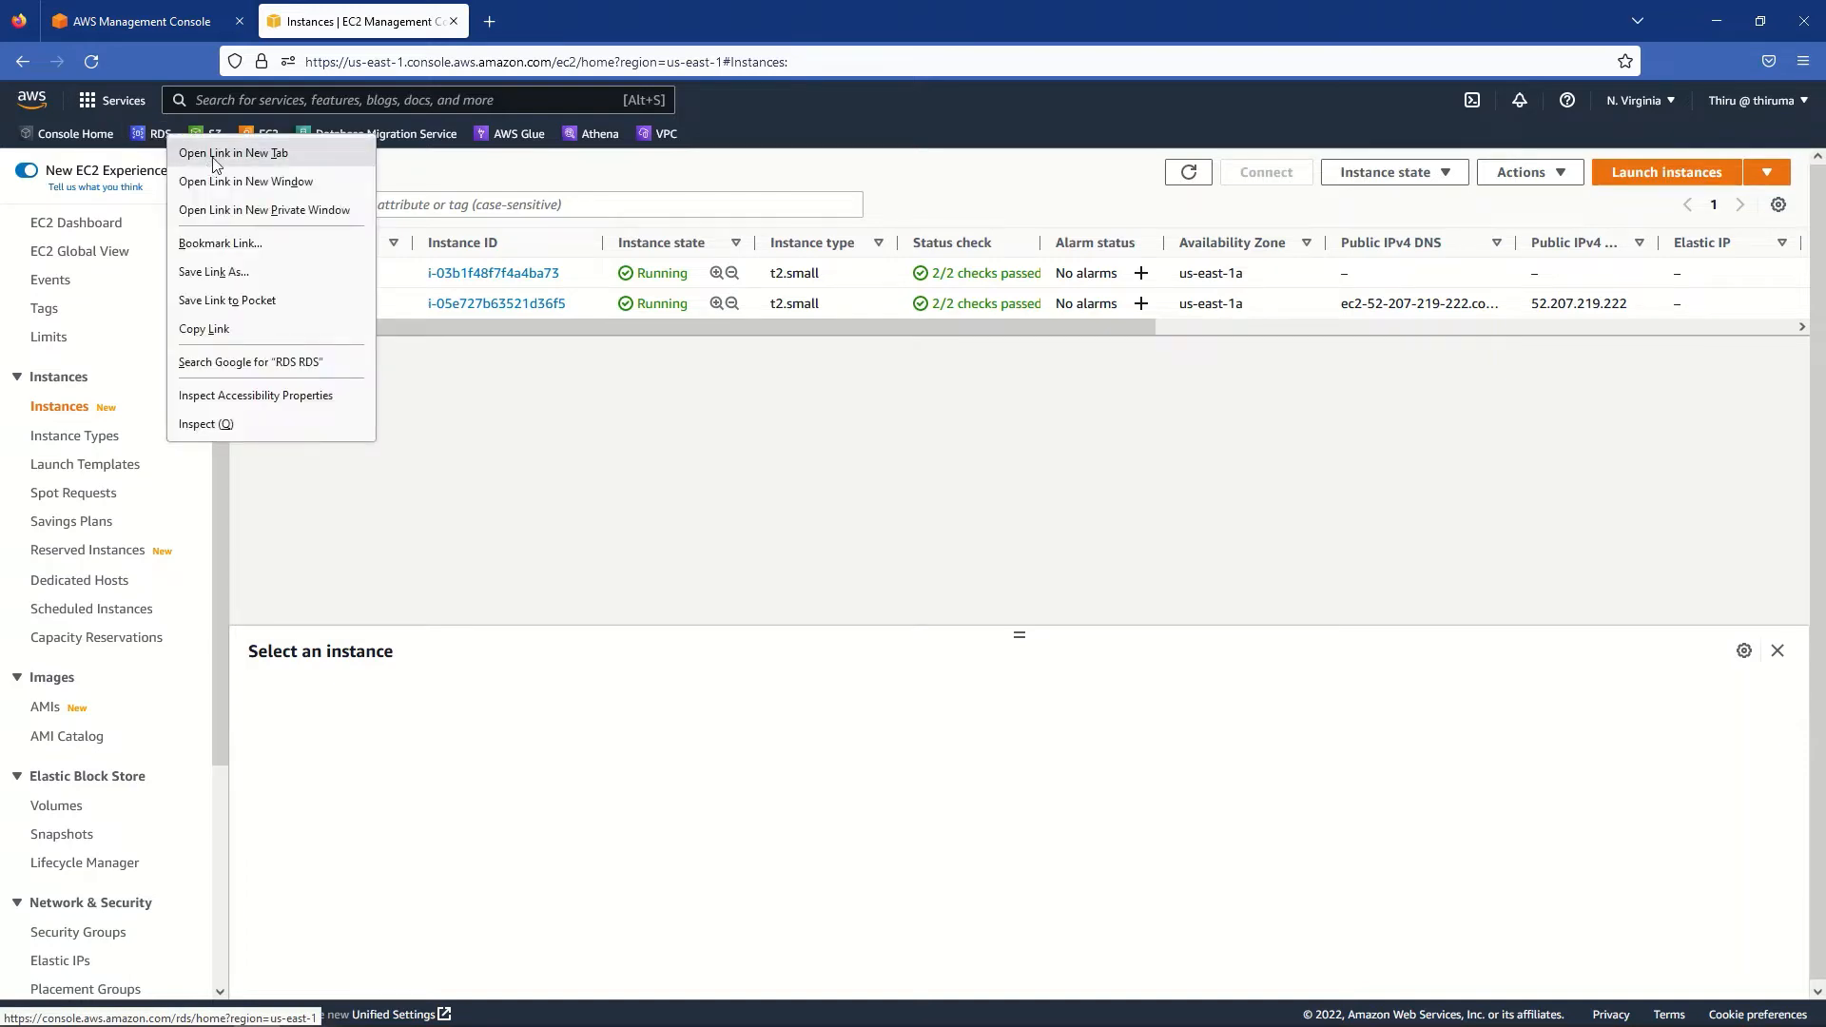
- Open the RDS console in a new tab and view mysql-rds-db-instance's details
left_click(212, 150)
left_click(582, 22)
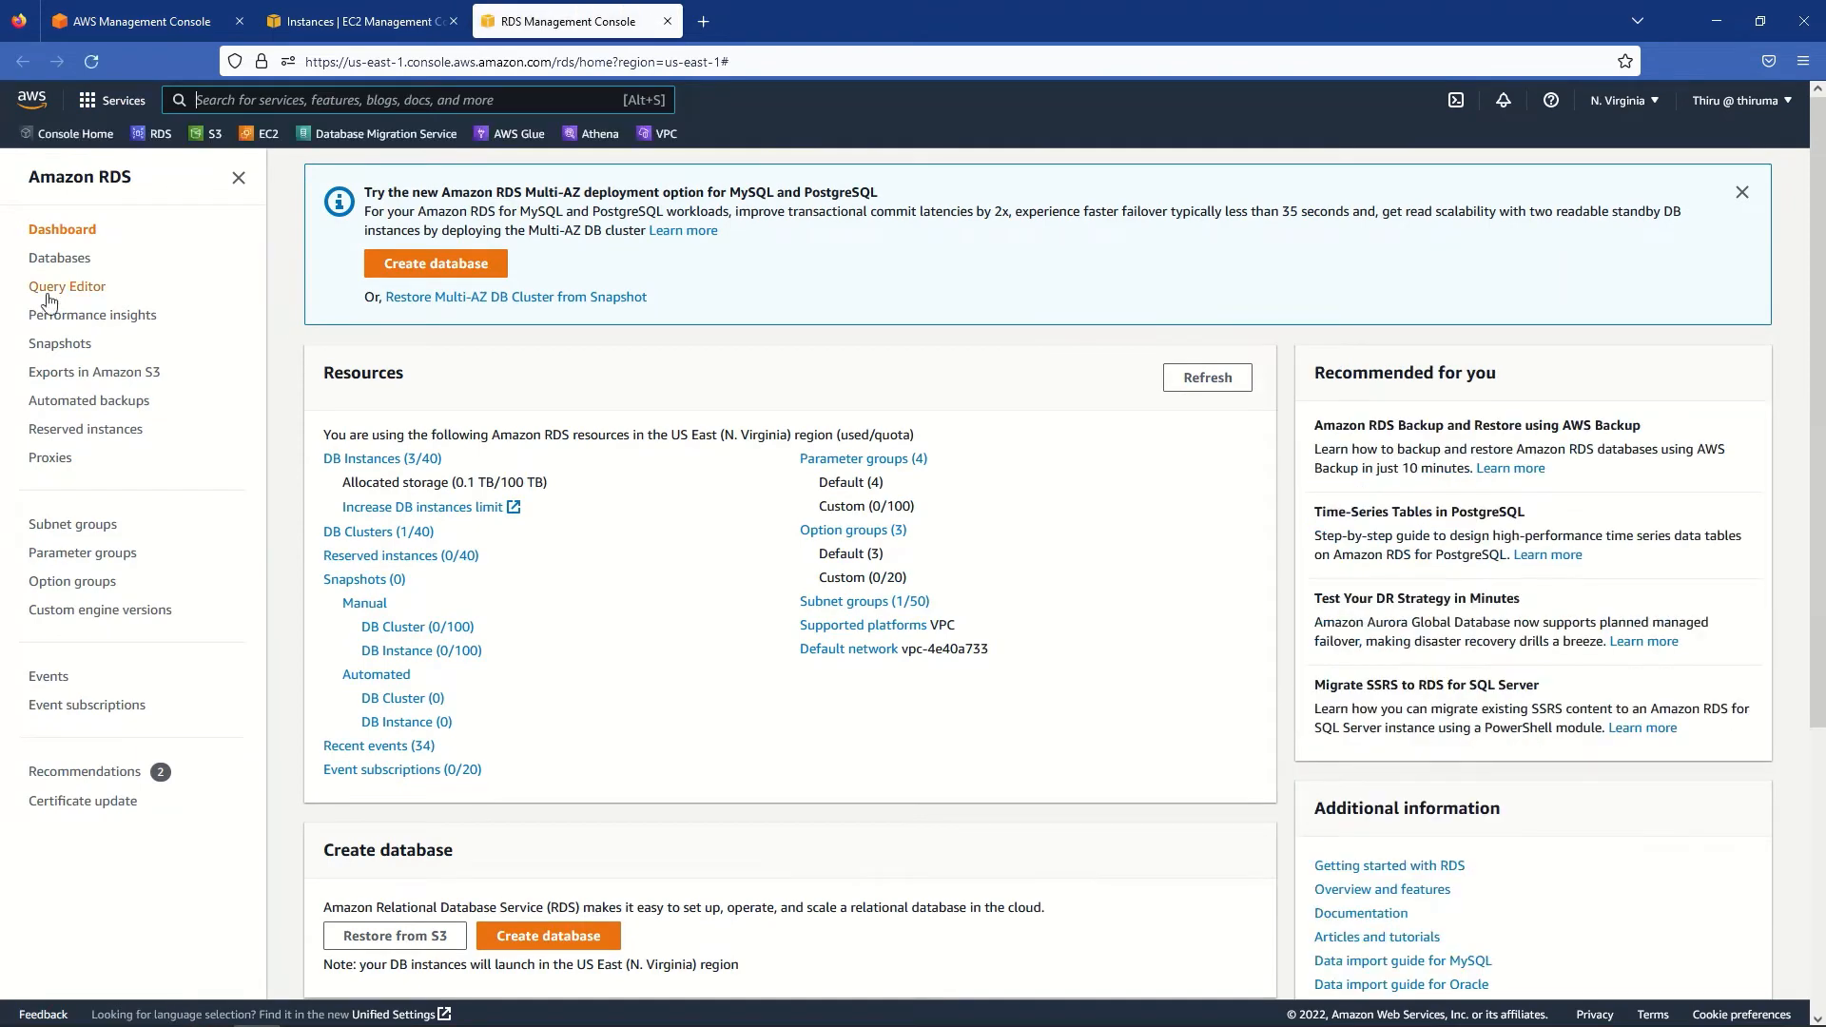
left_click(59, 259)
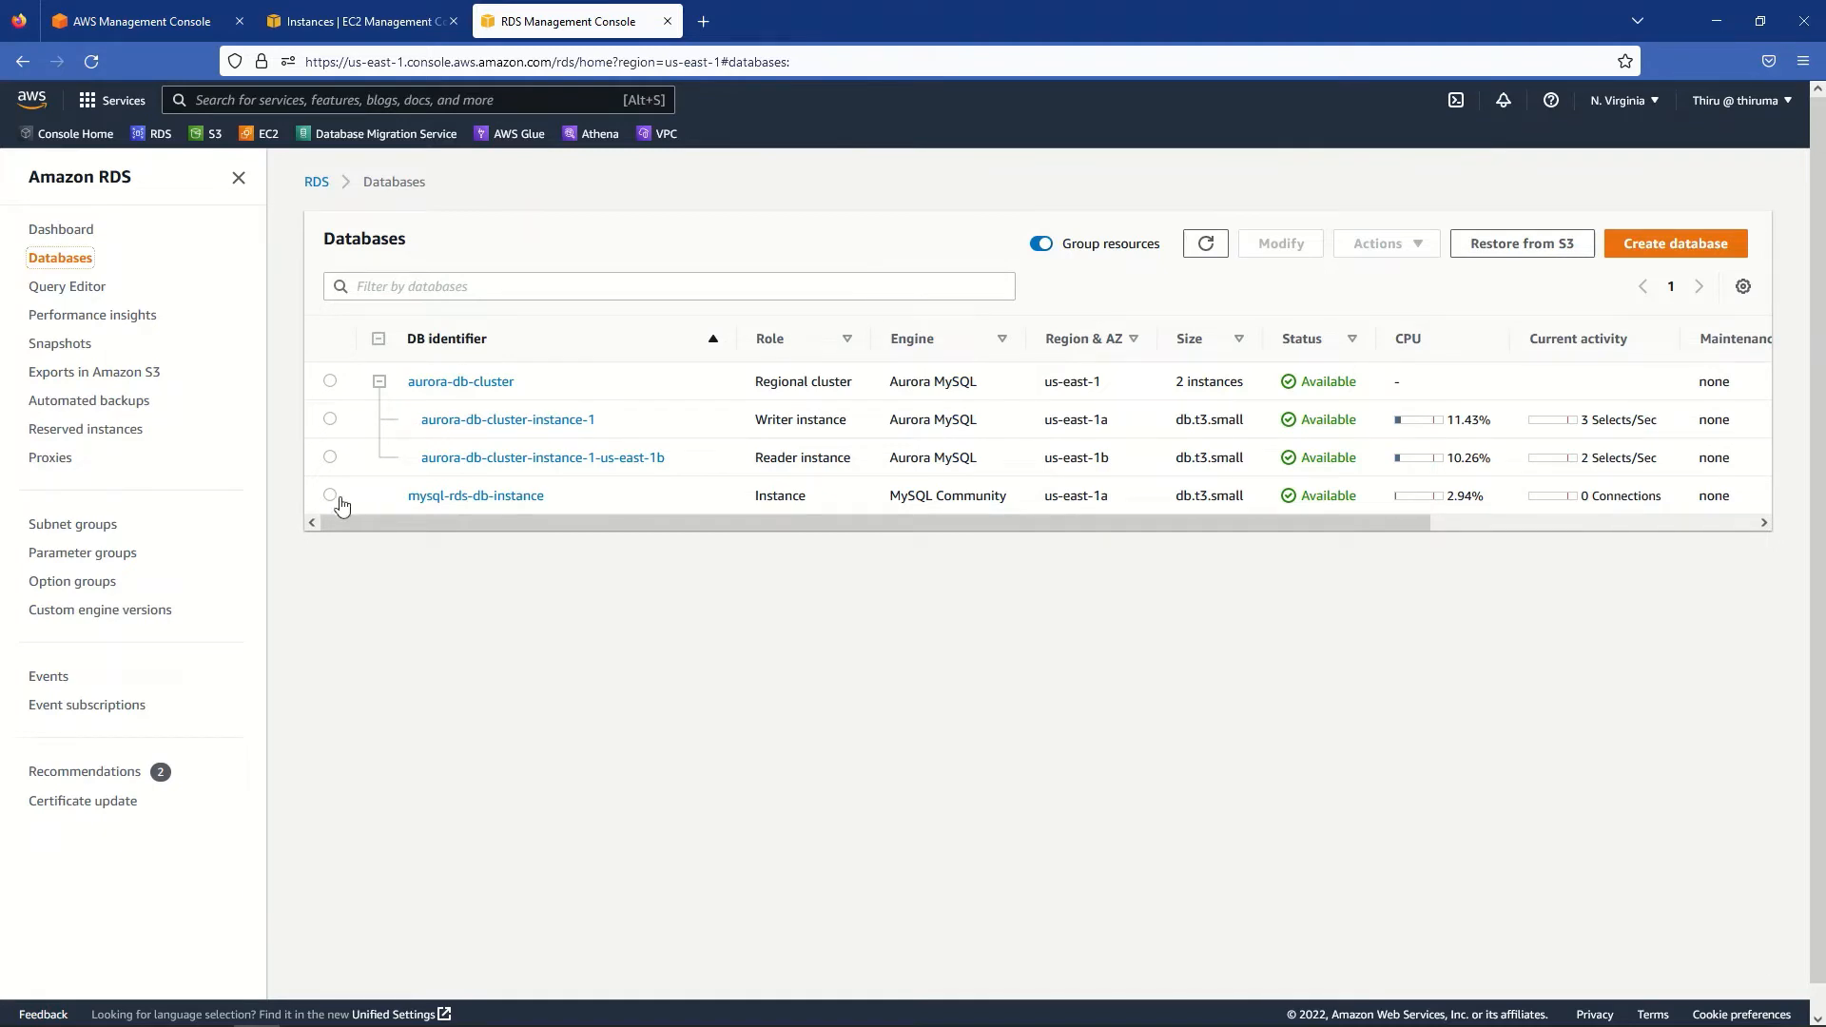
left_click(332, 499)
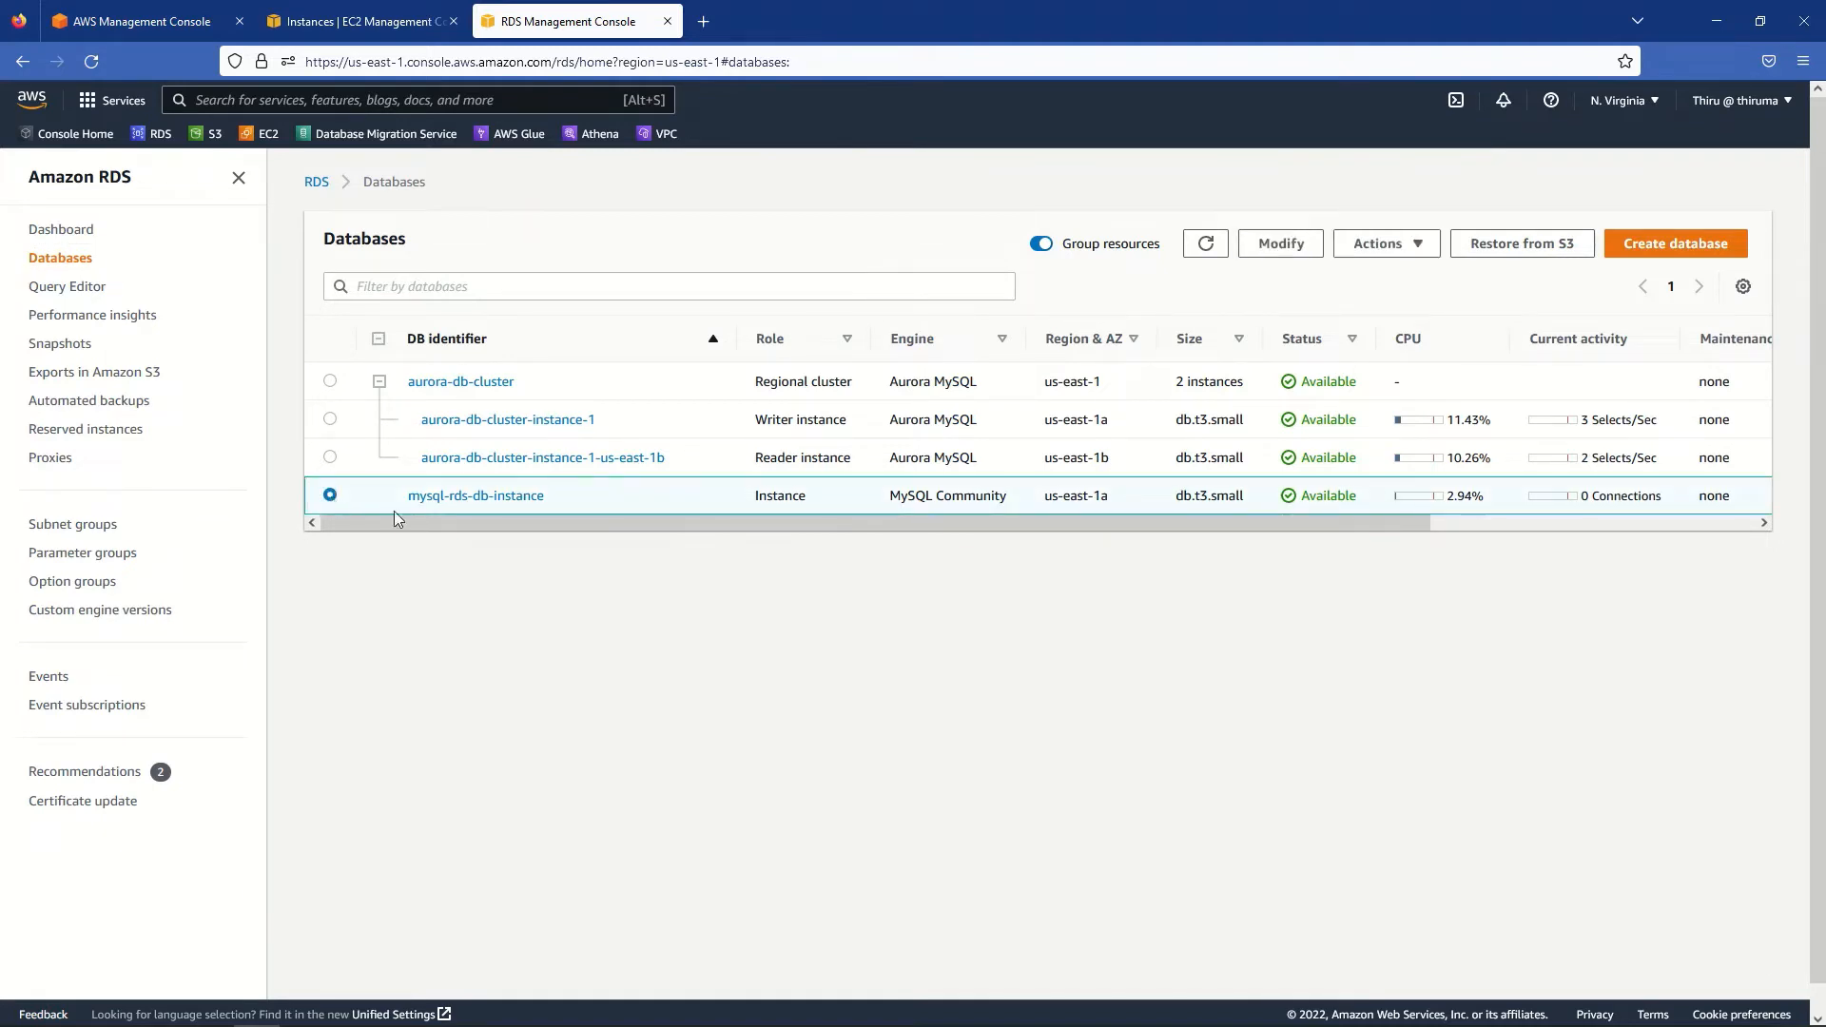
left_click(482, 497)
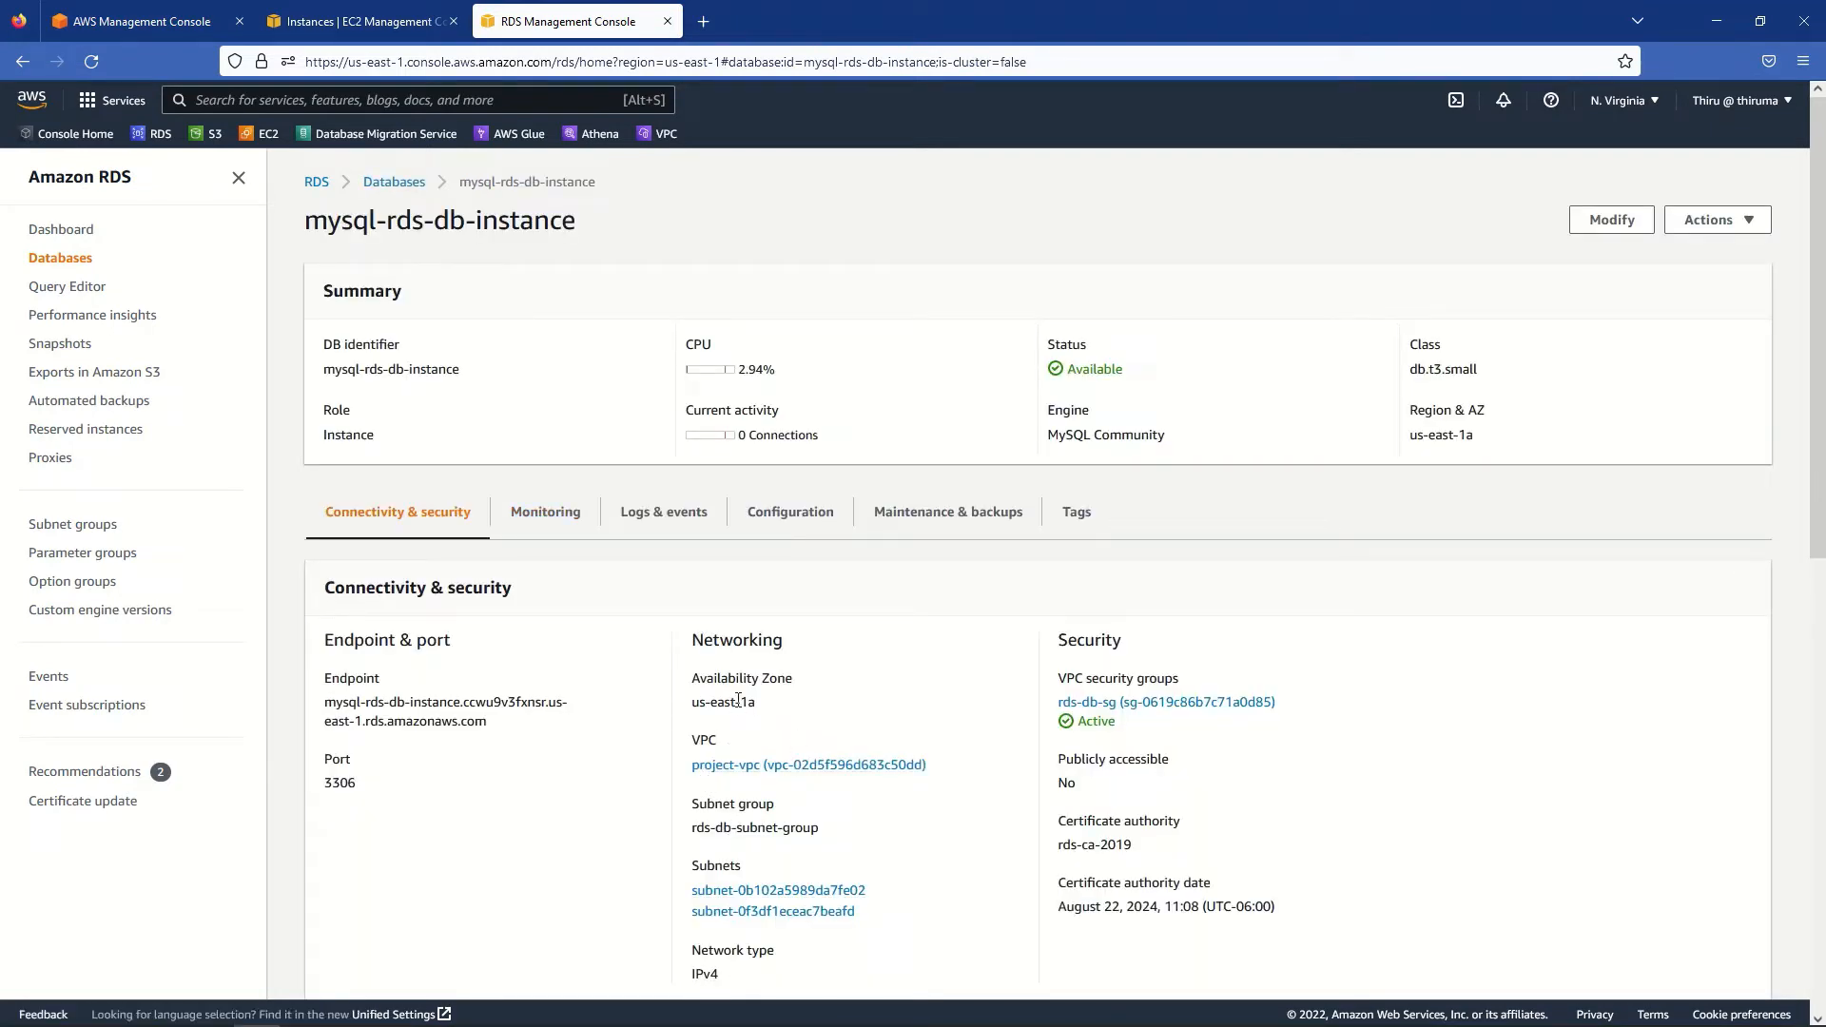
- Check that mysql-rds-db-instance is set to Publicly accessible: No
scroll(414, 772, "down", 1)
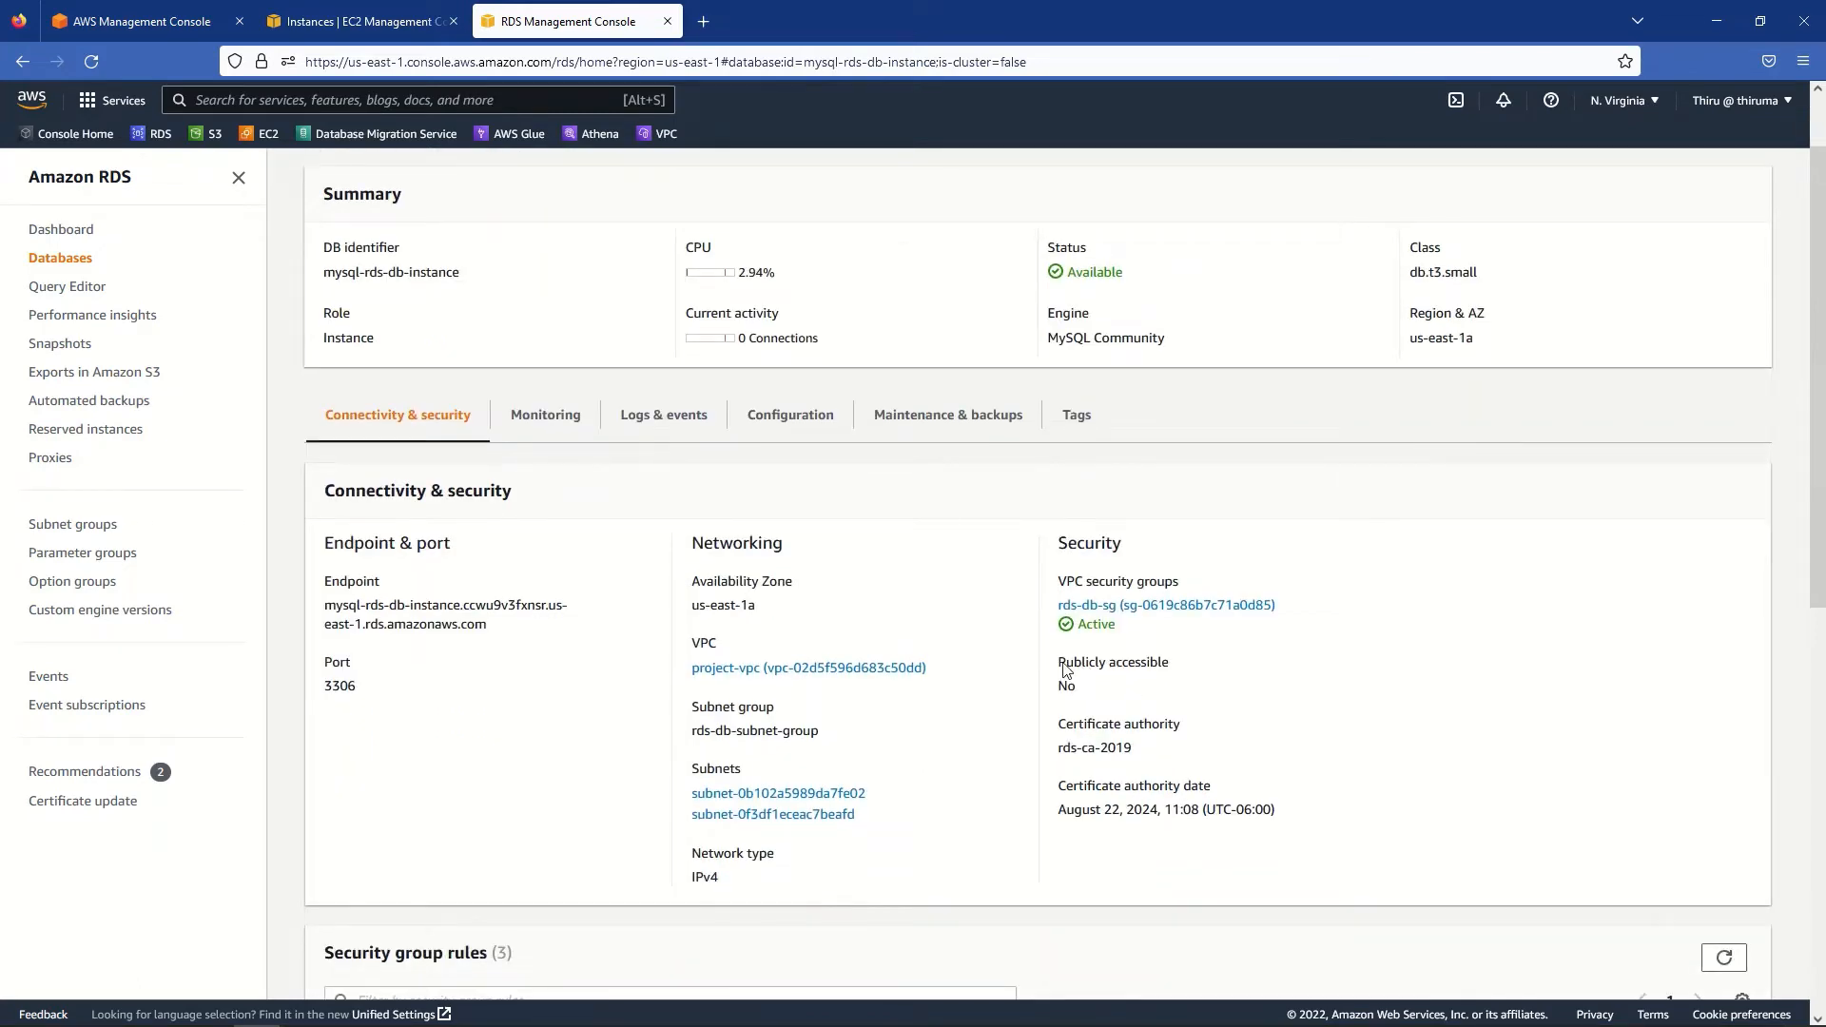
left_click_drag(1059, 663, 1157, 704)
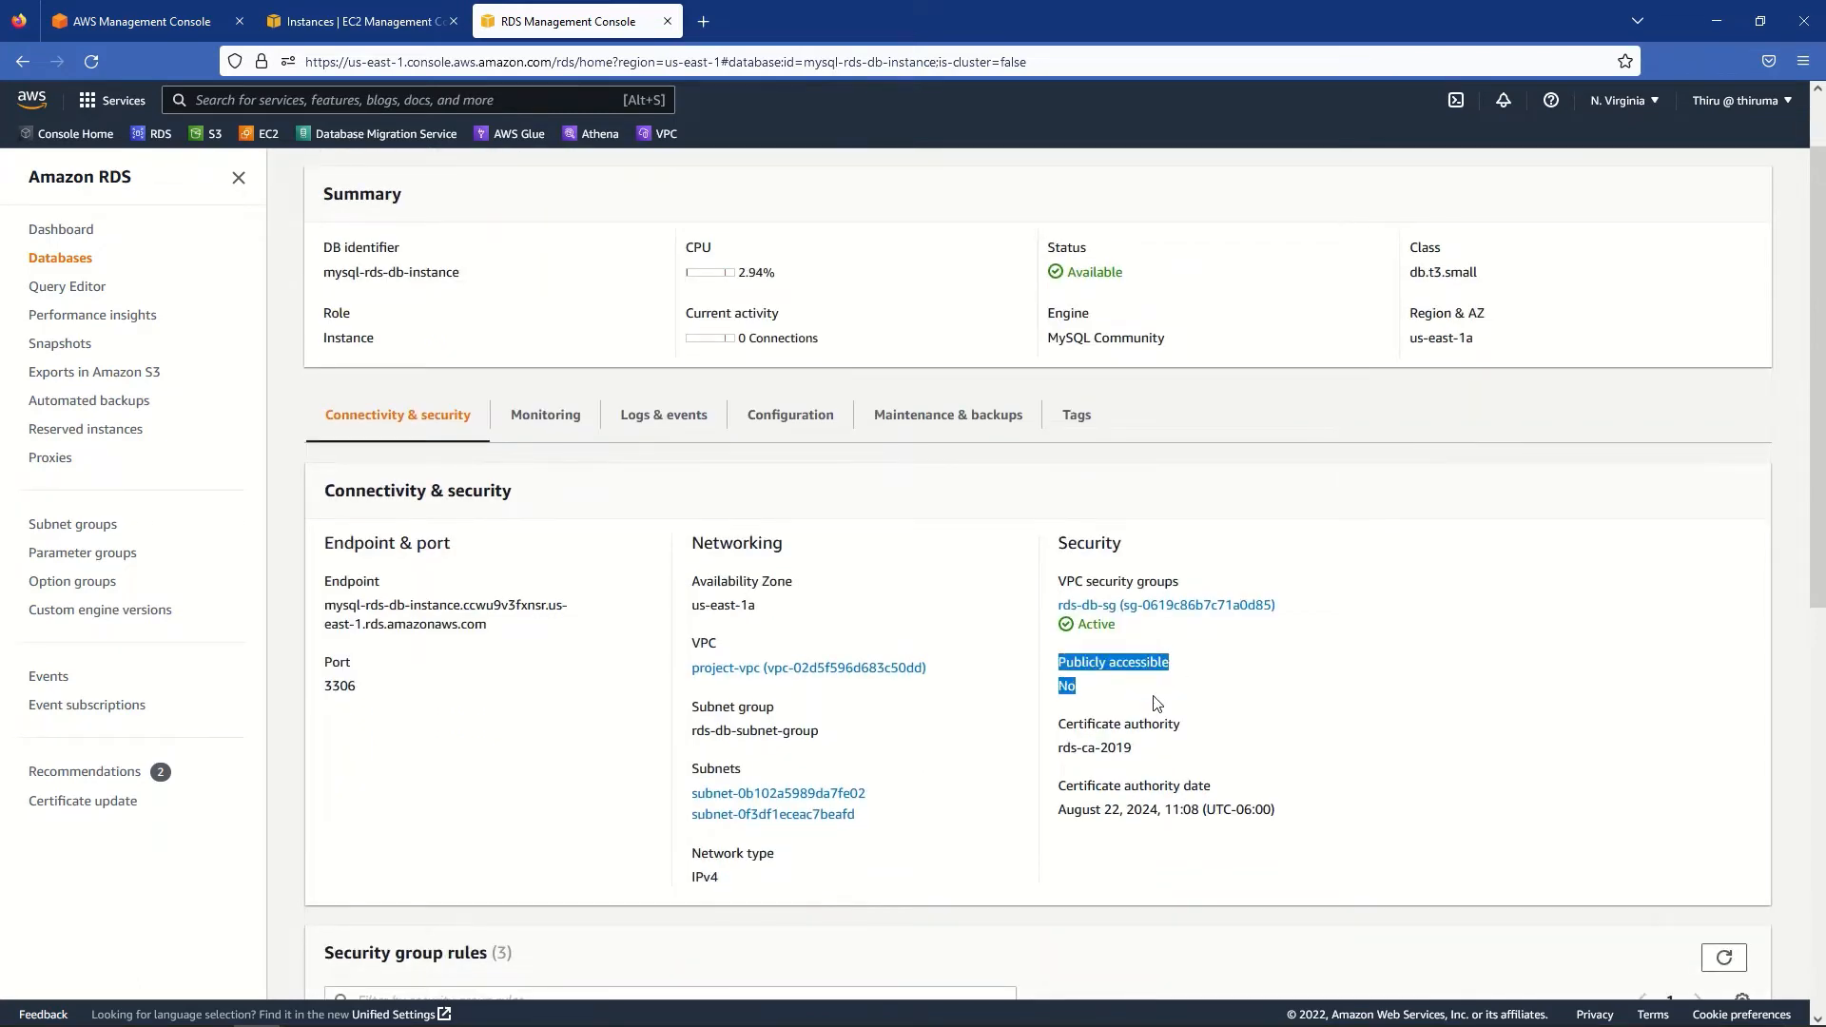
left_click(1162, 861)
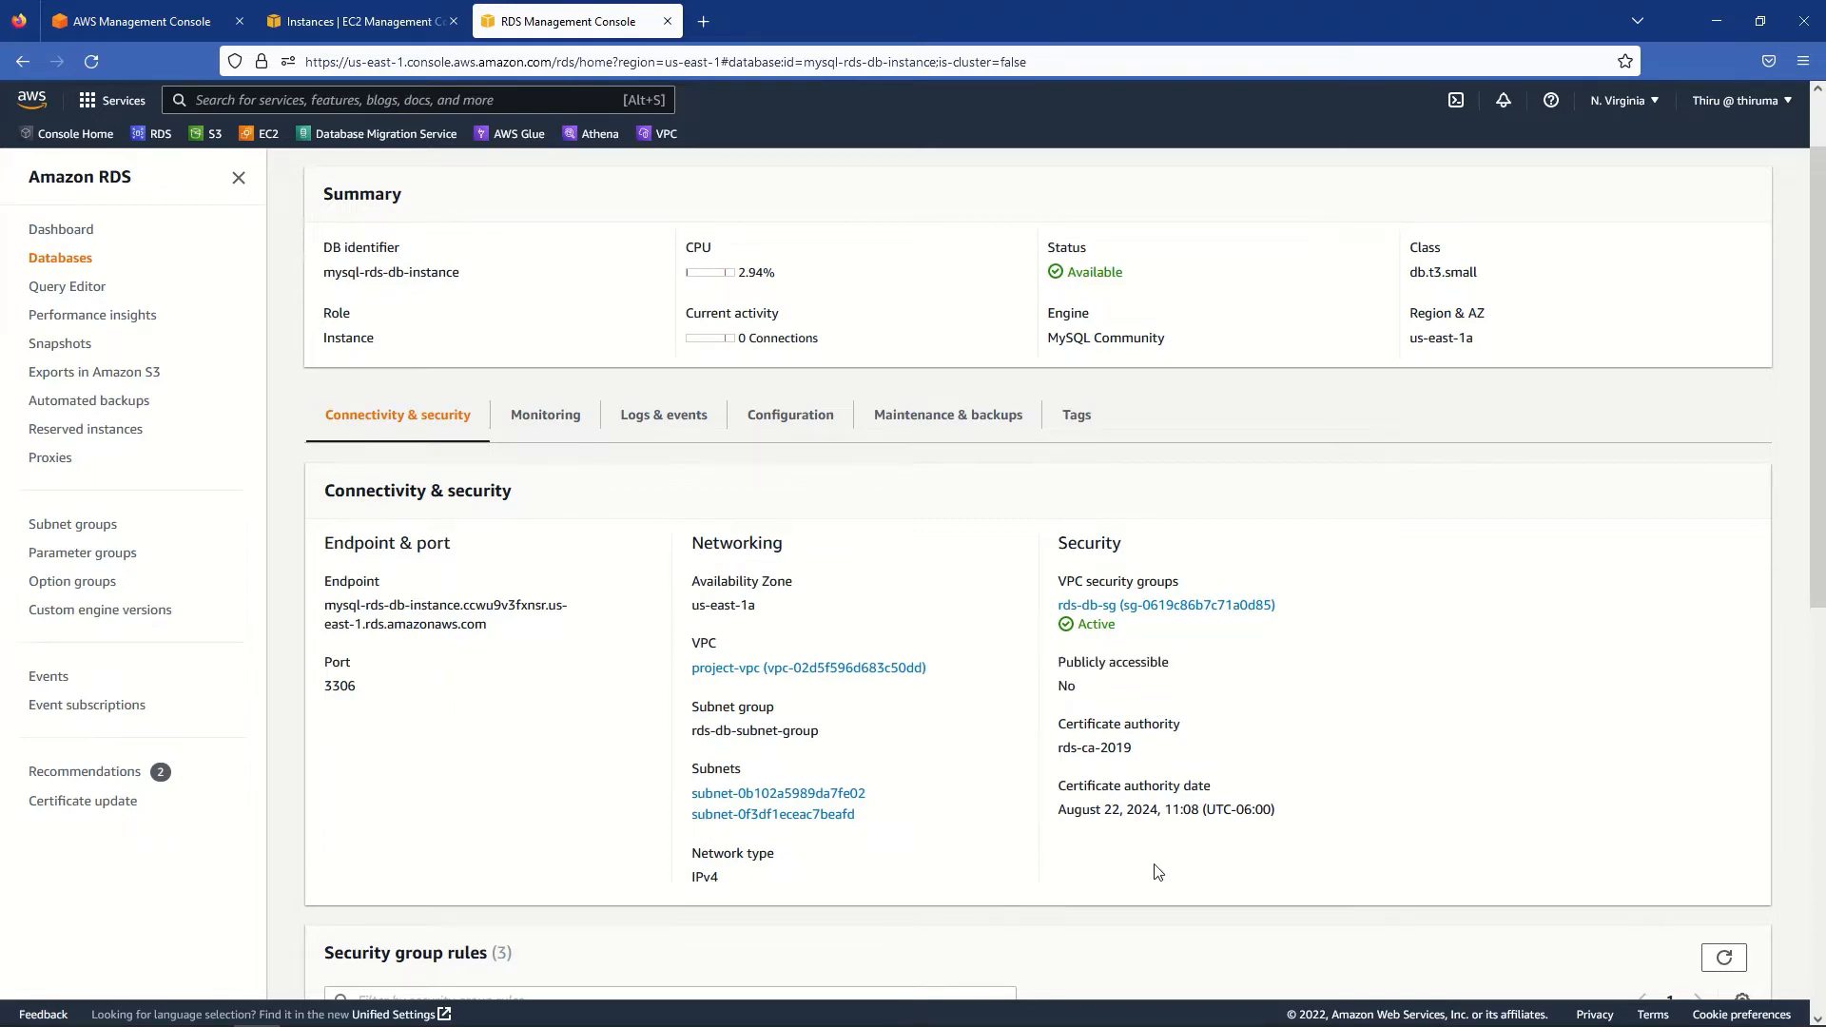
scroll(951, 892, "down", 4)
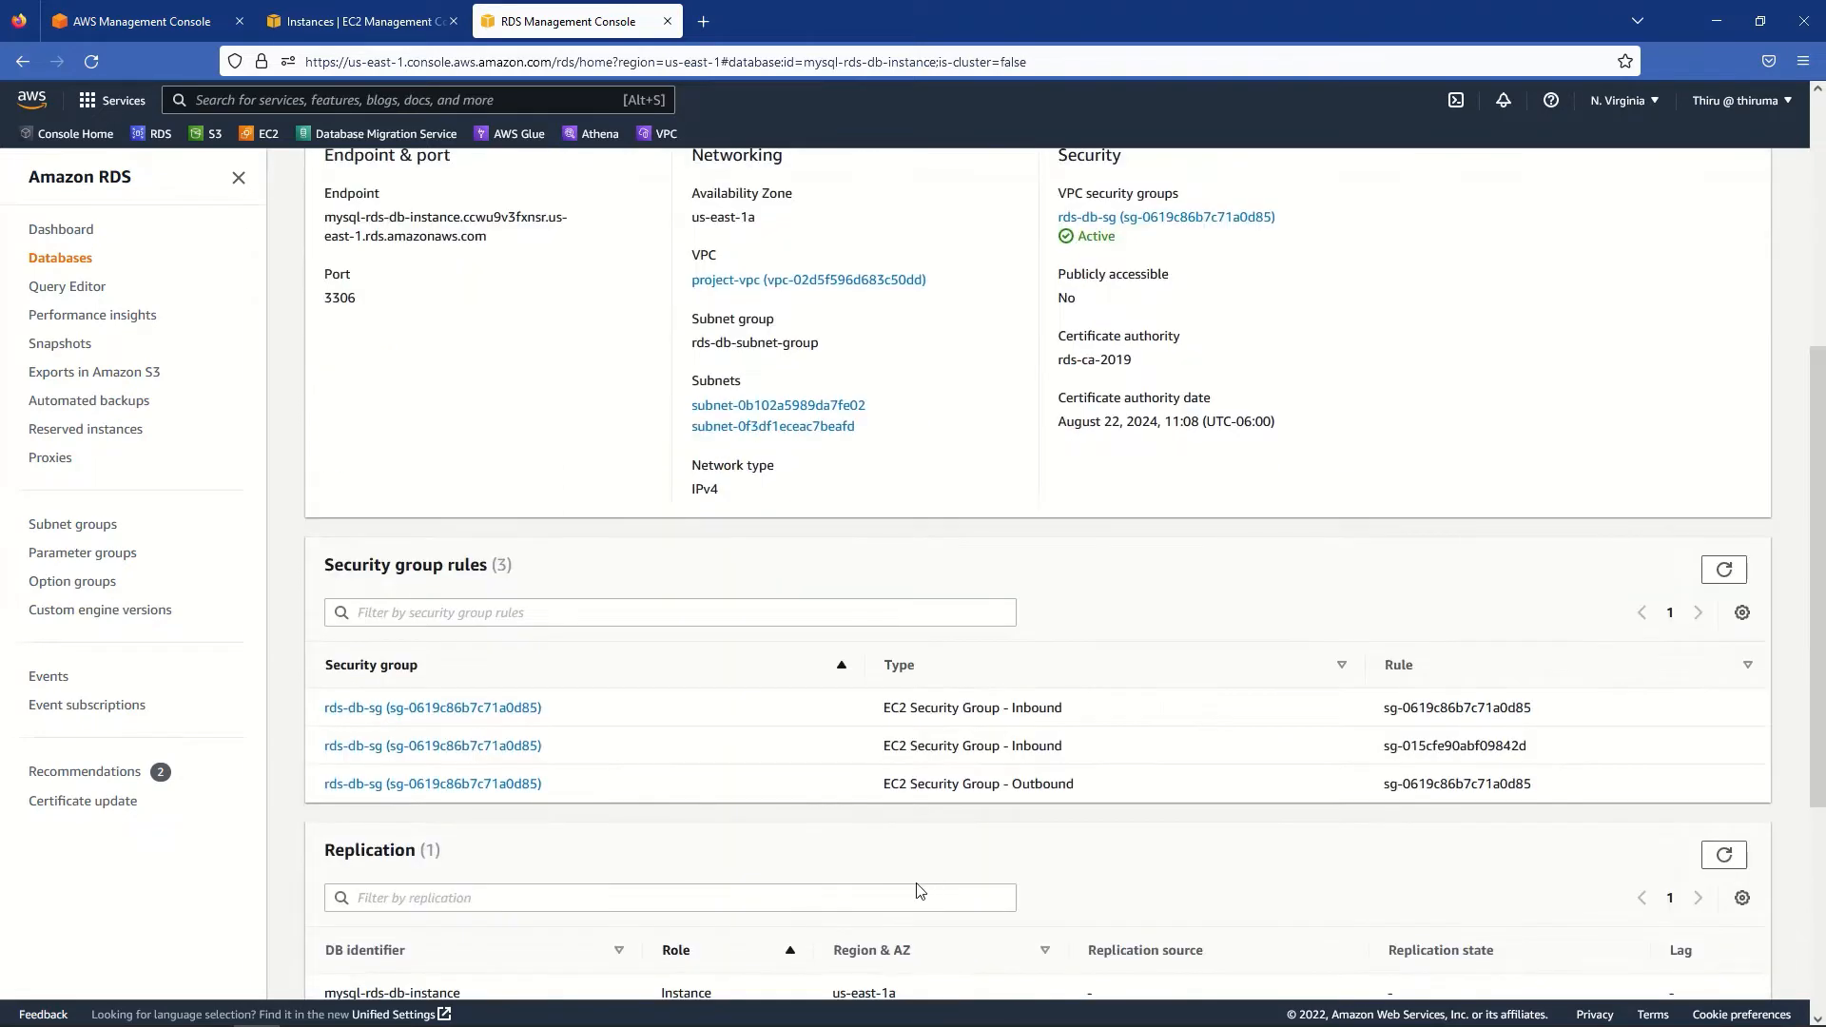
scroll(920, 890, "down", 4)
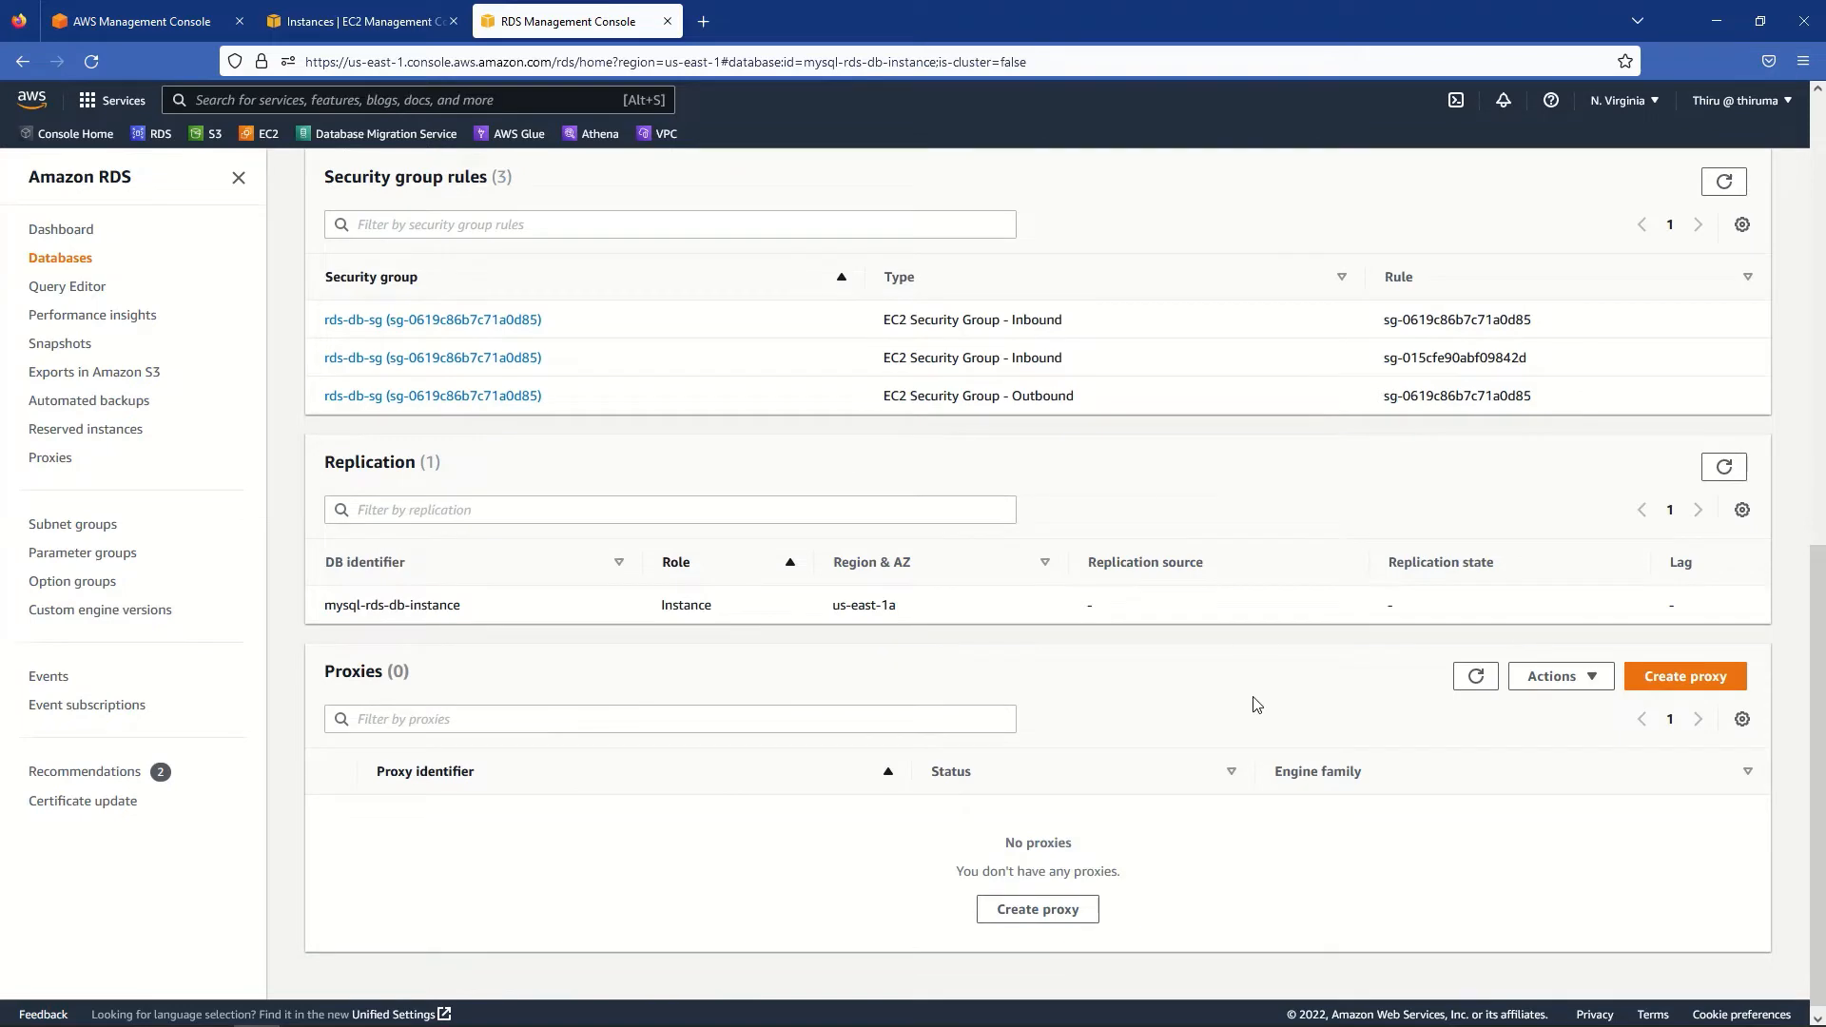
scroll(1256, 704, "up", 10)
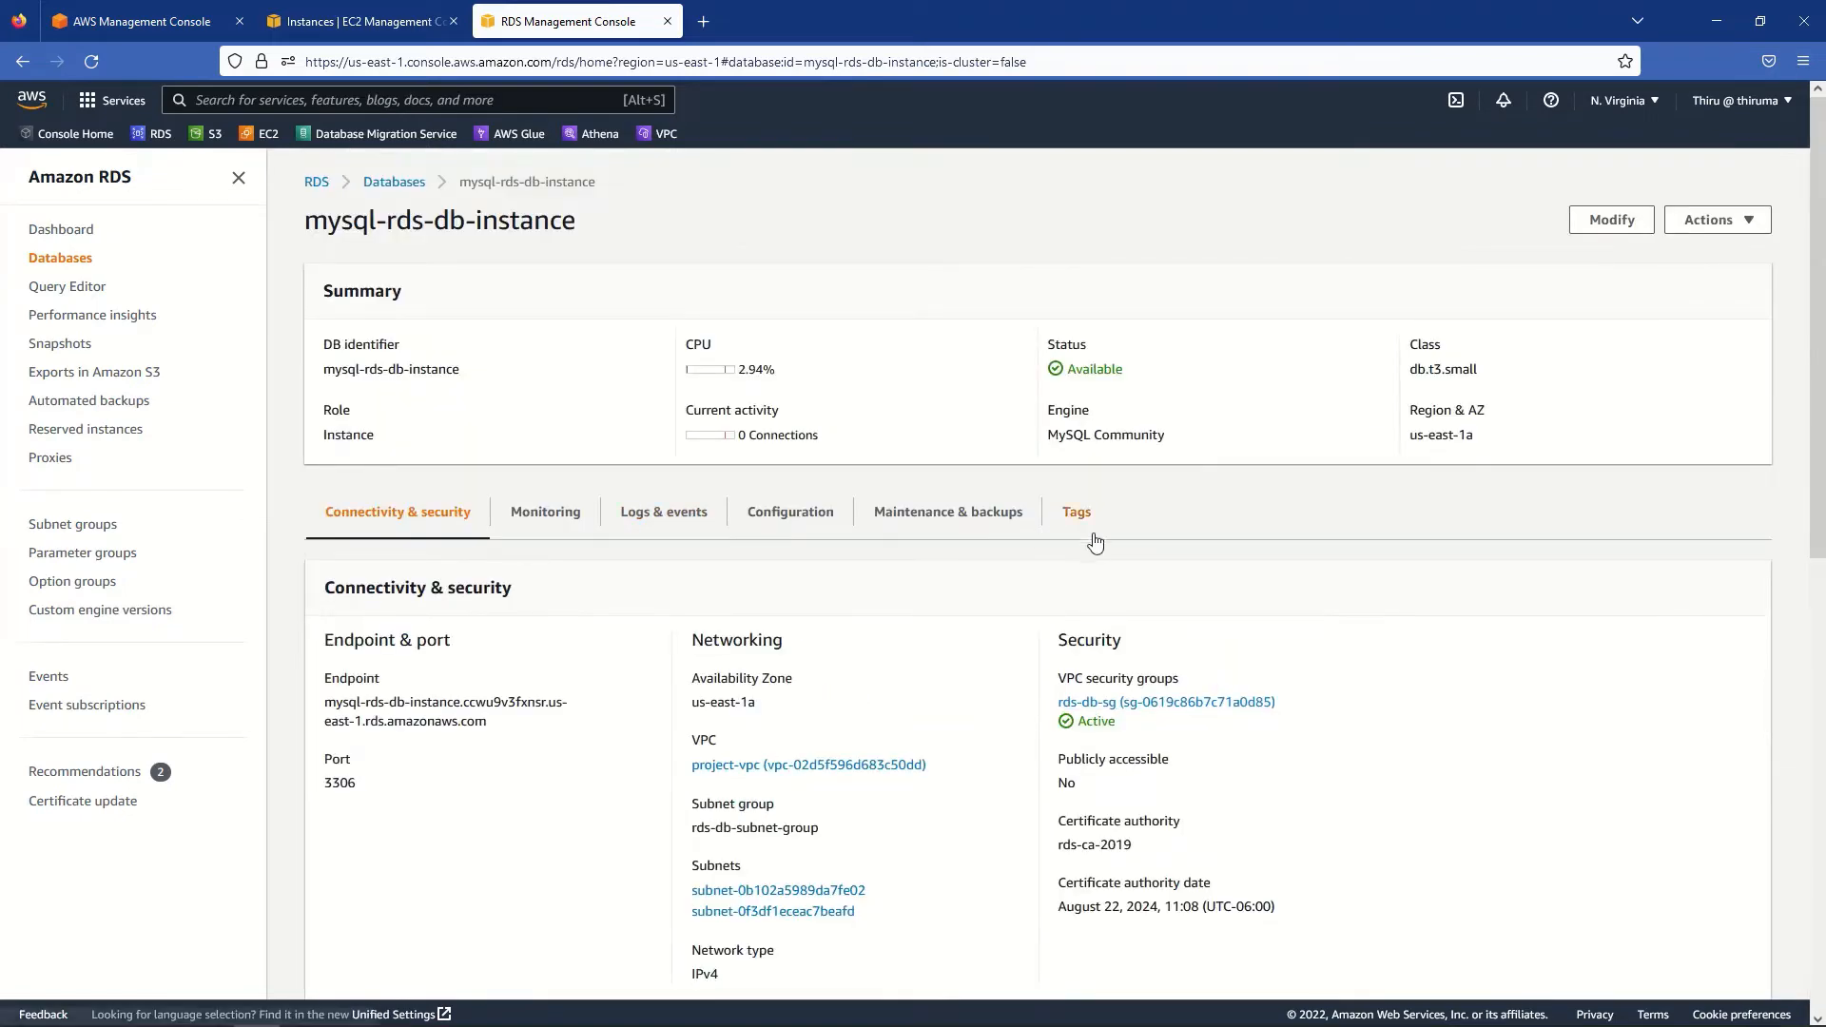
- On the Configuration tab, confirm Multi-AZ is enabled with secondary zone us-east-1b
left_click(801, 515)
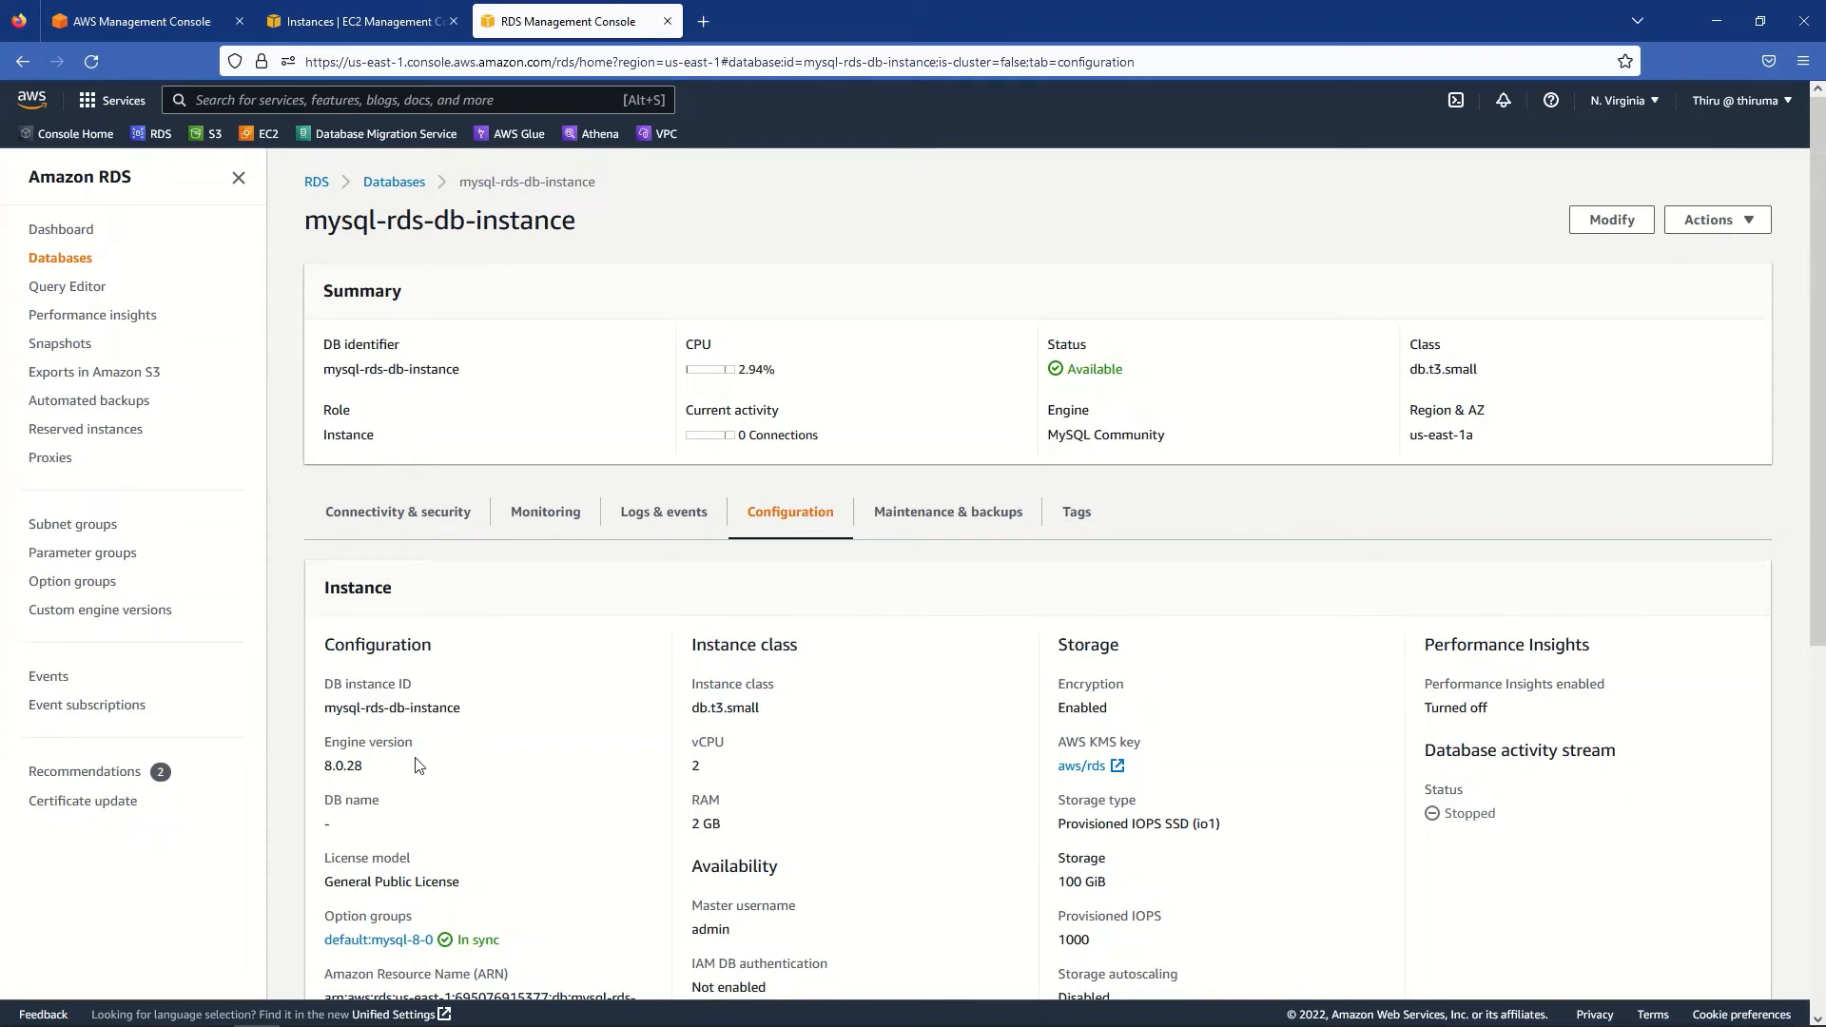
scroll(390, 762, "down", 2)
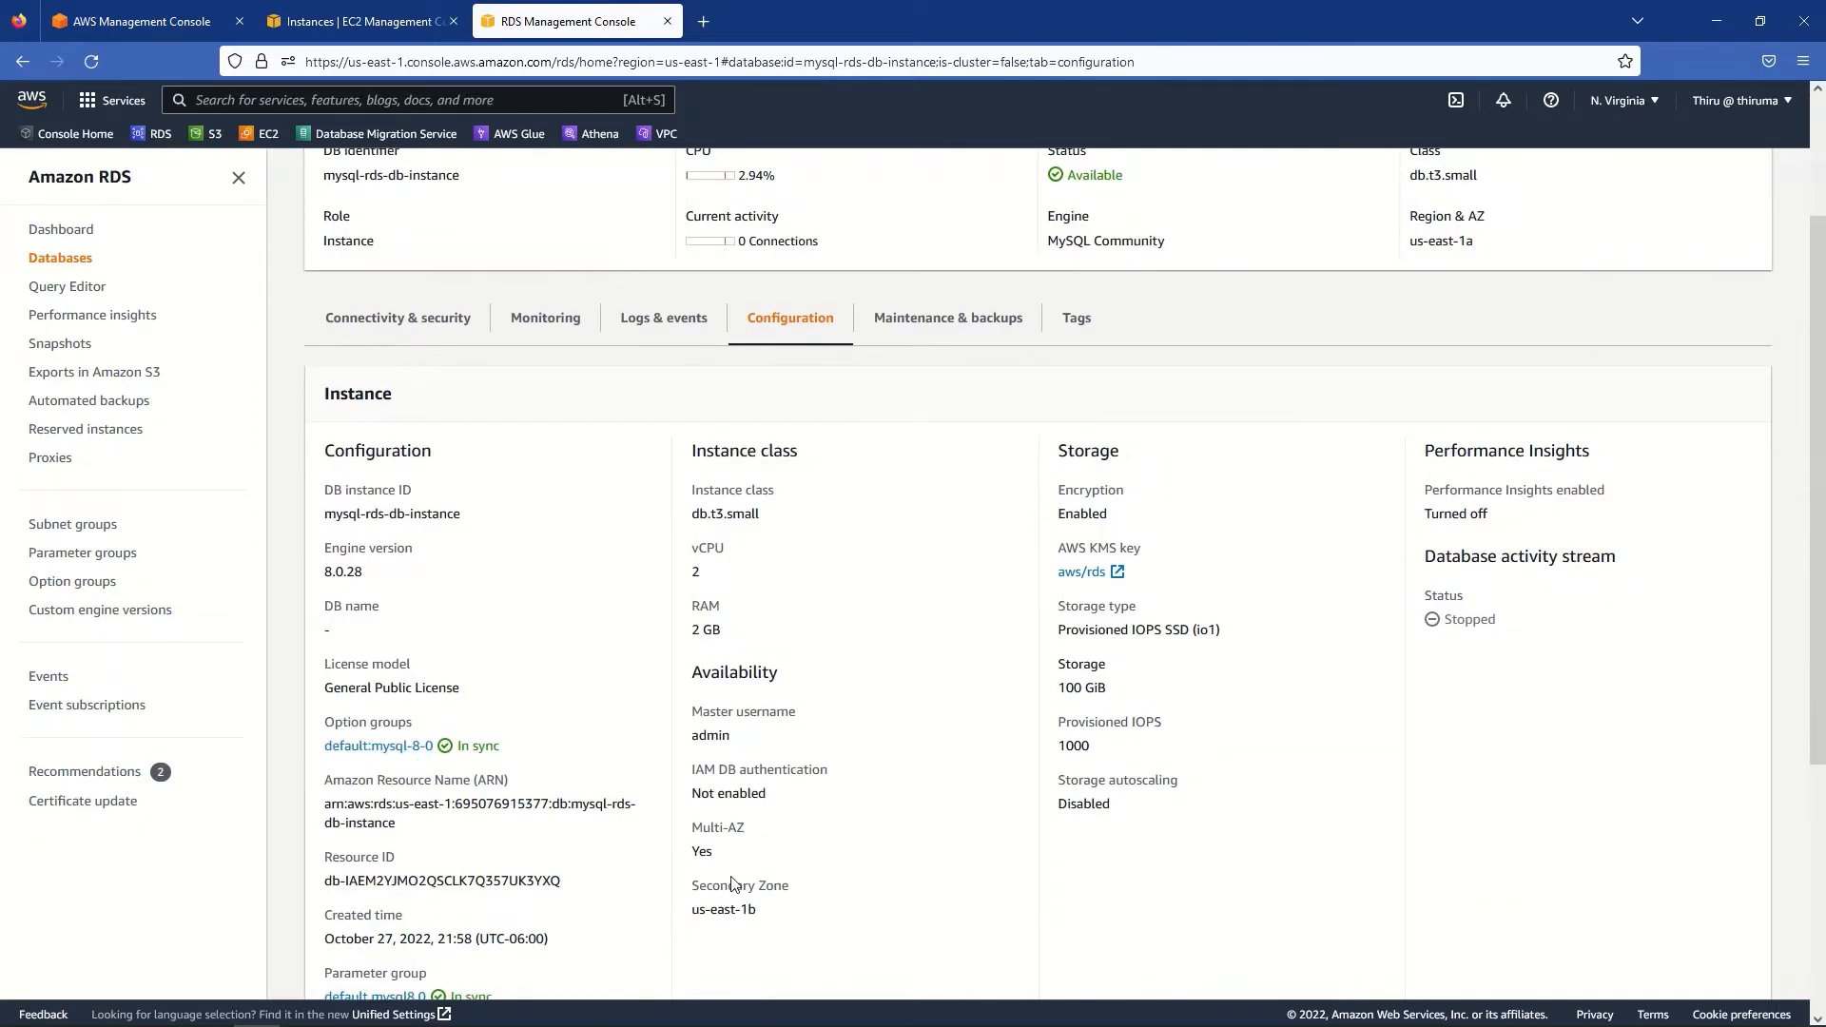
left_click_drag(735, 861, 693, 851)
left_click_drag(760, 914, 692, 909)
left_click(843, 915)
- Go back to the Databases list and open aurora-db-cluster
scroll(460, 500, "up", 2)
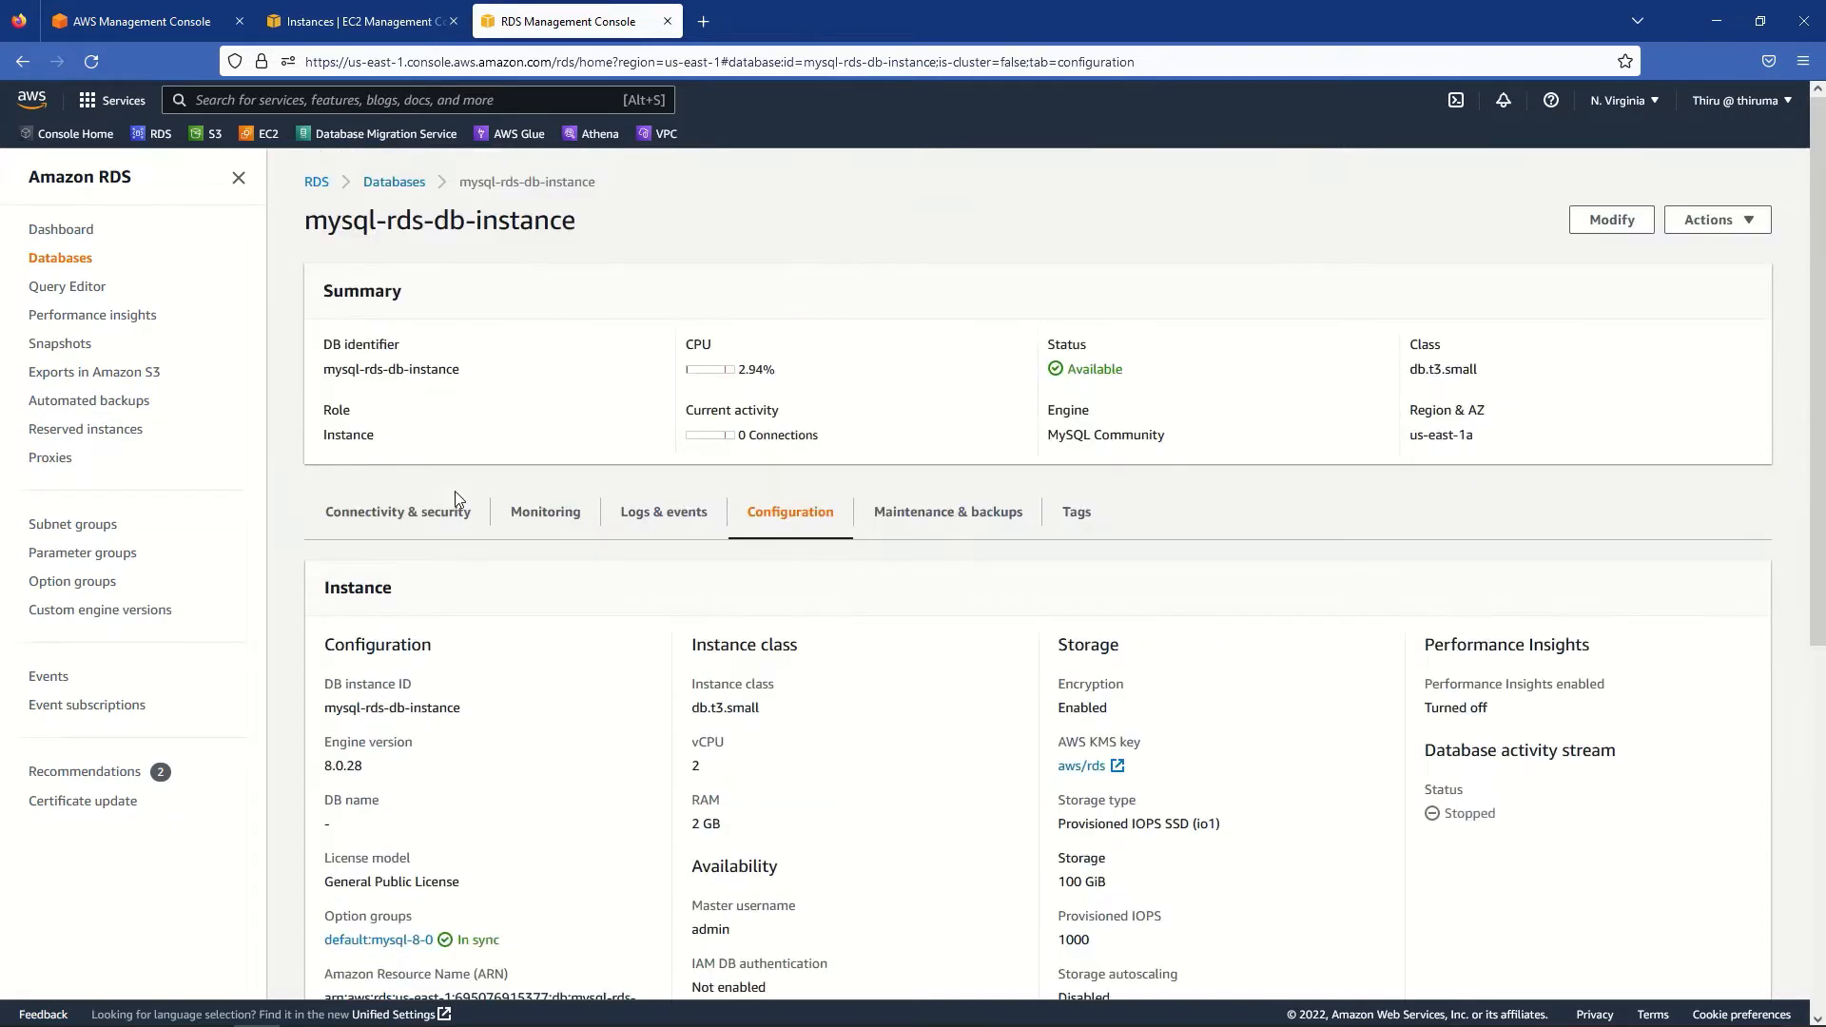
left_click(393, 181)
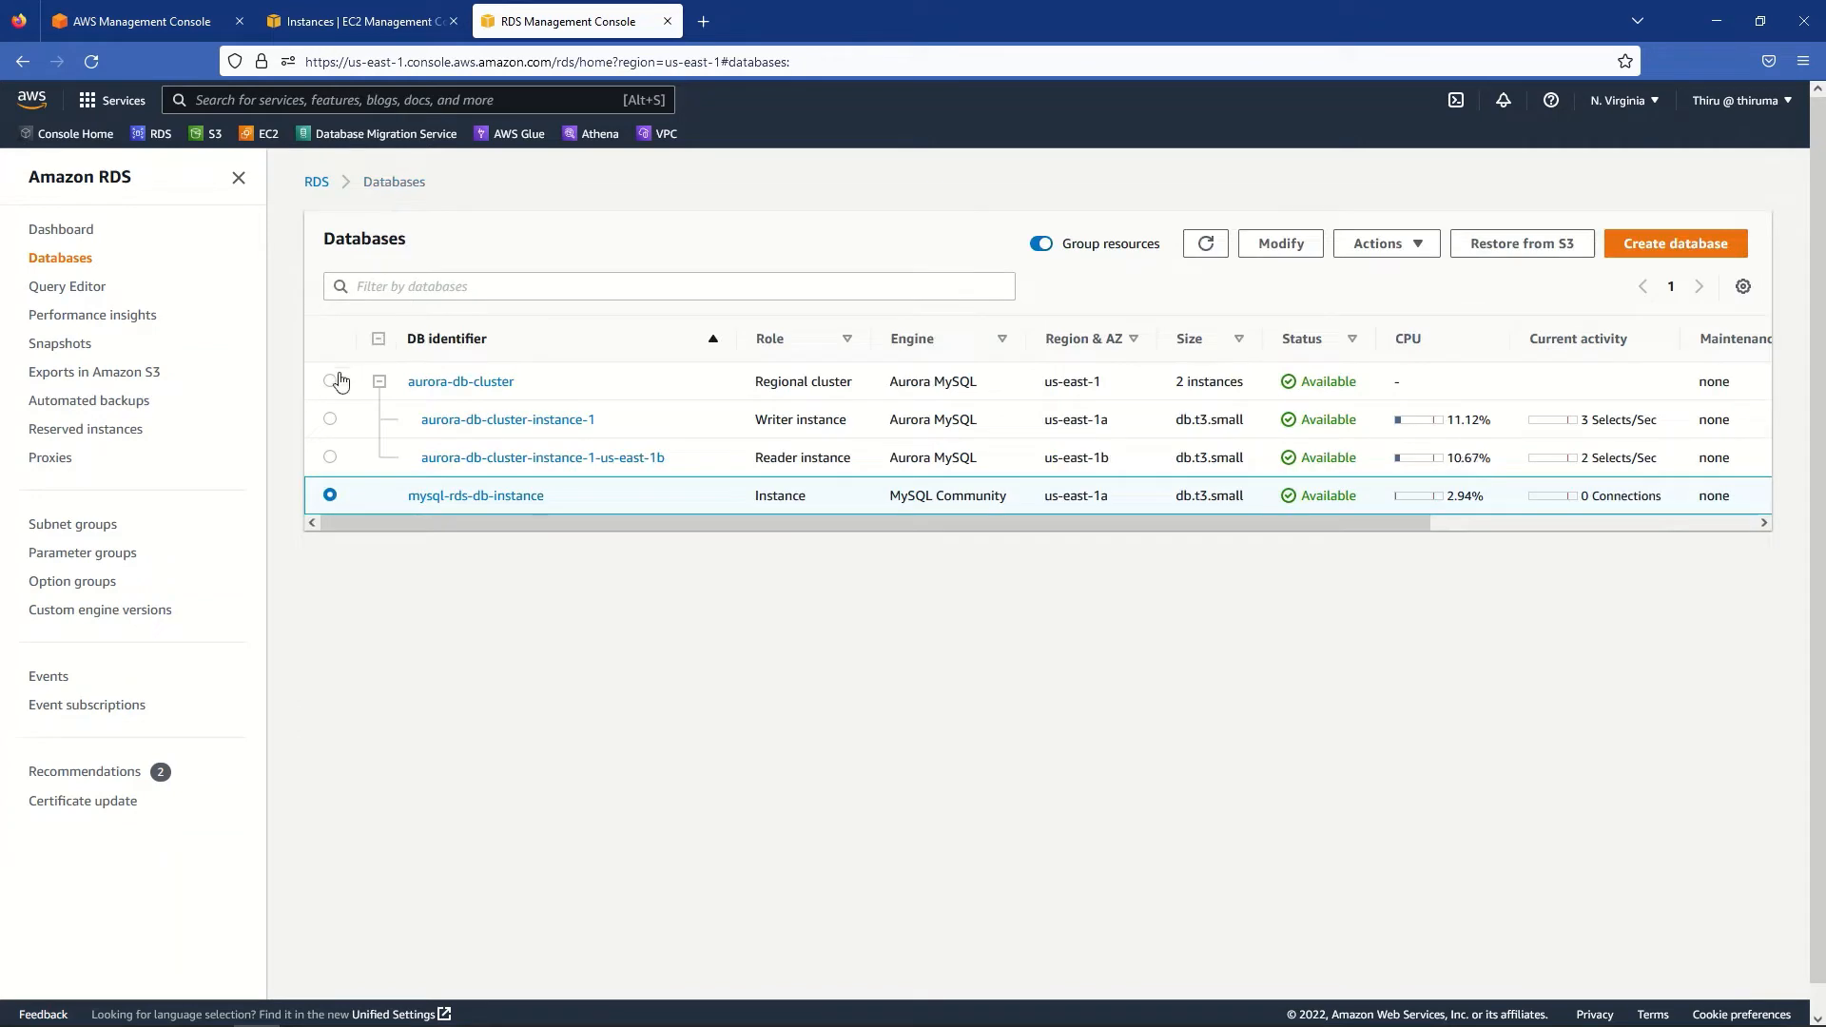
left_click(430, 384)
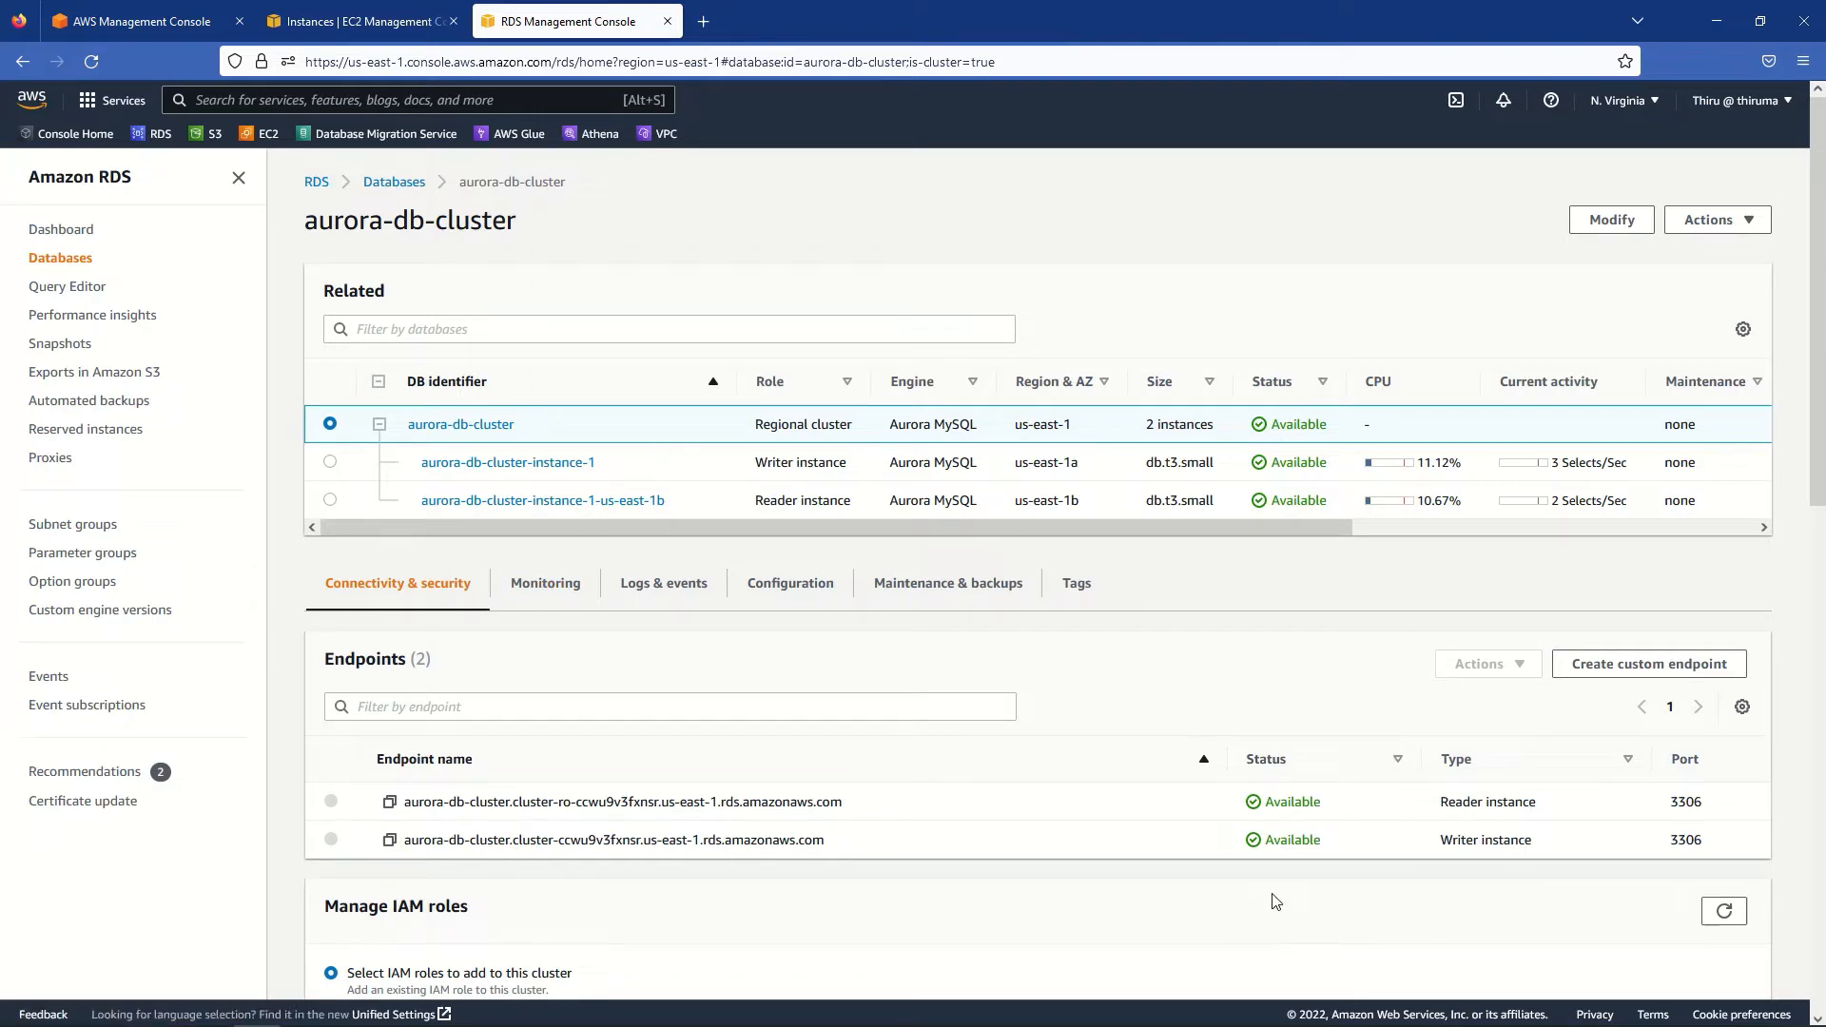
triple_click(1474, 839)
triple_click(1474, 801)
left_click(1056, 911)
left_click(381, 186)
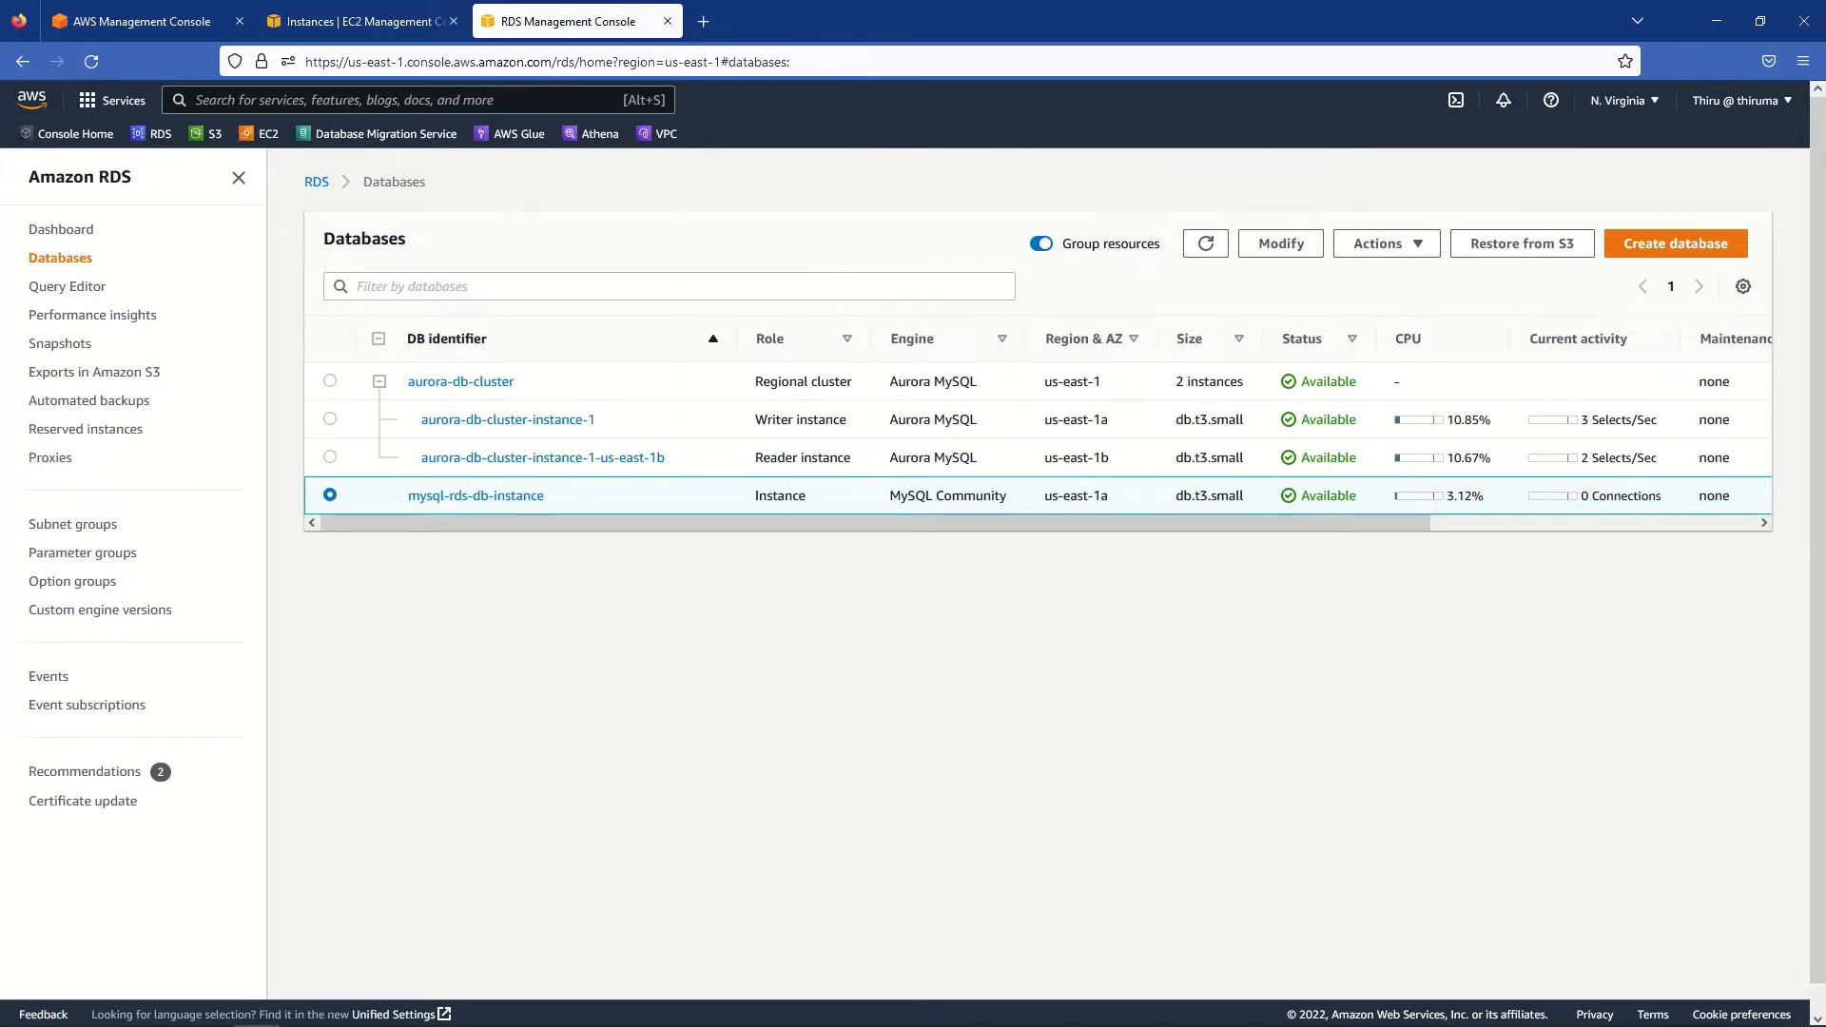
- Copy PrivateEC2's private IPv4 address 10.0.141.230 from EC2 Instances, then return to PuTTY
key("alt+Tab")
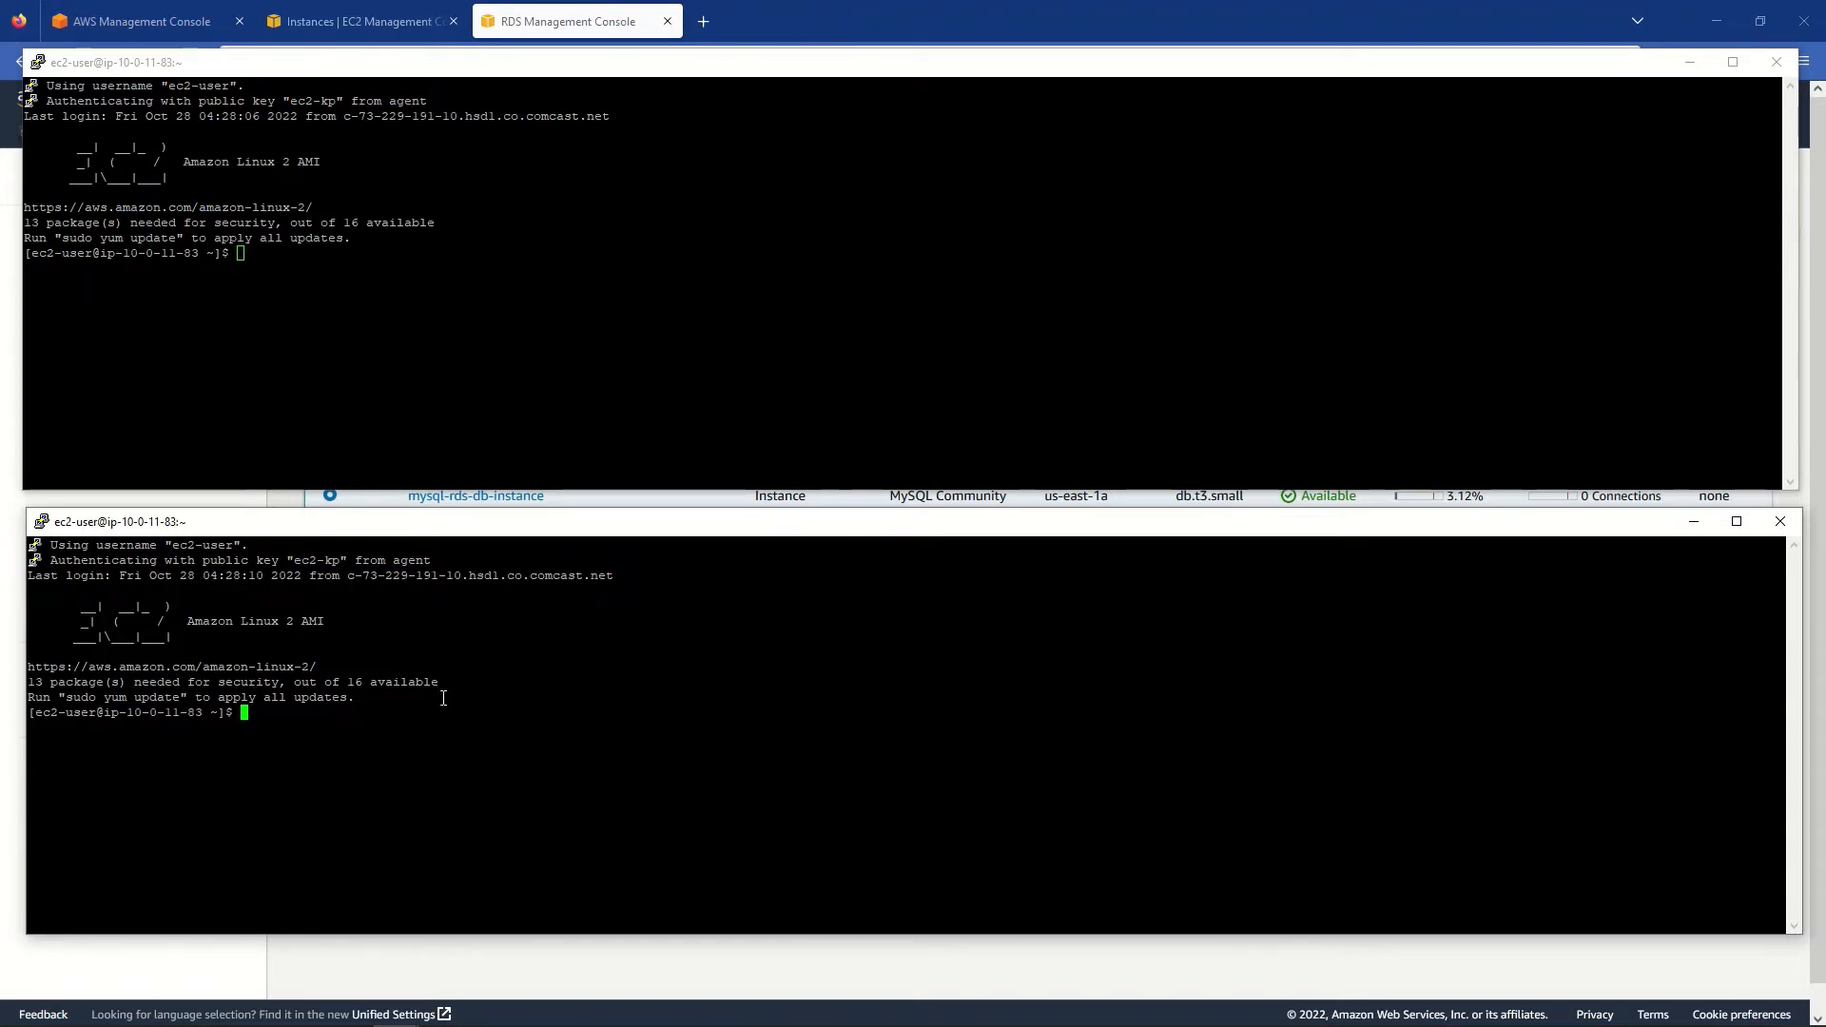
left_click(841, 13)
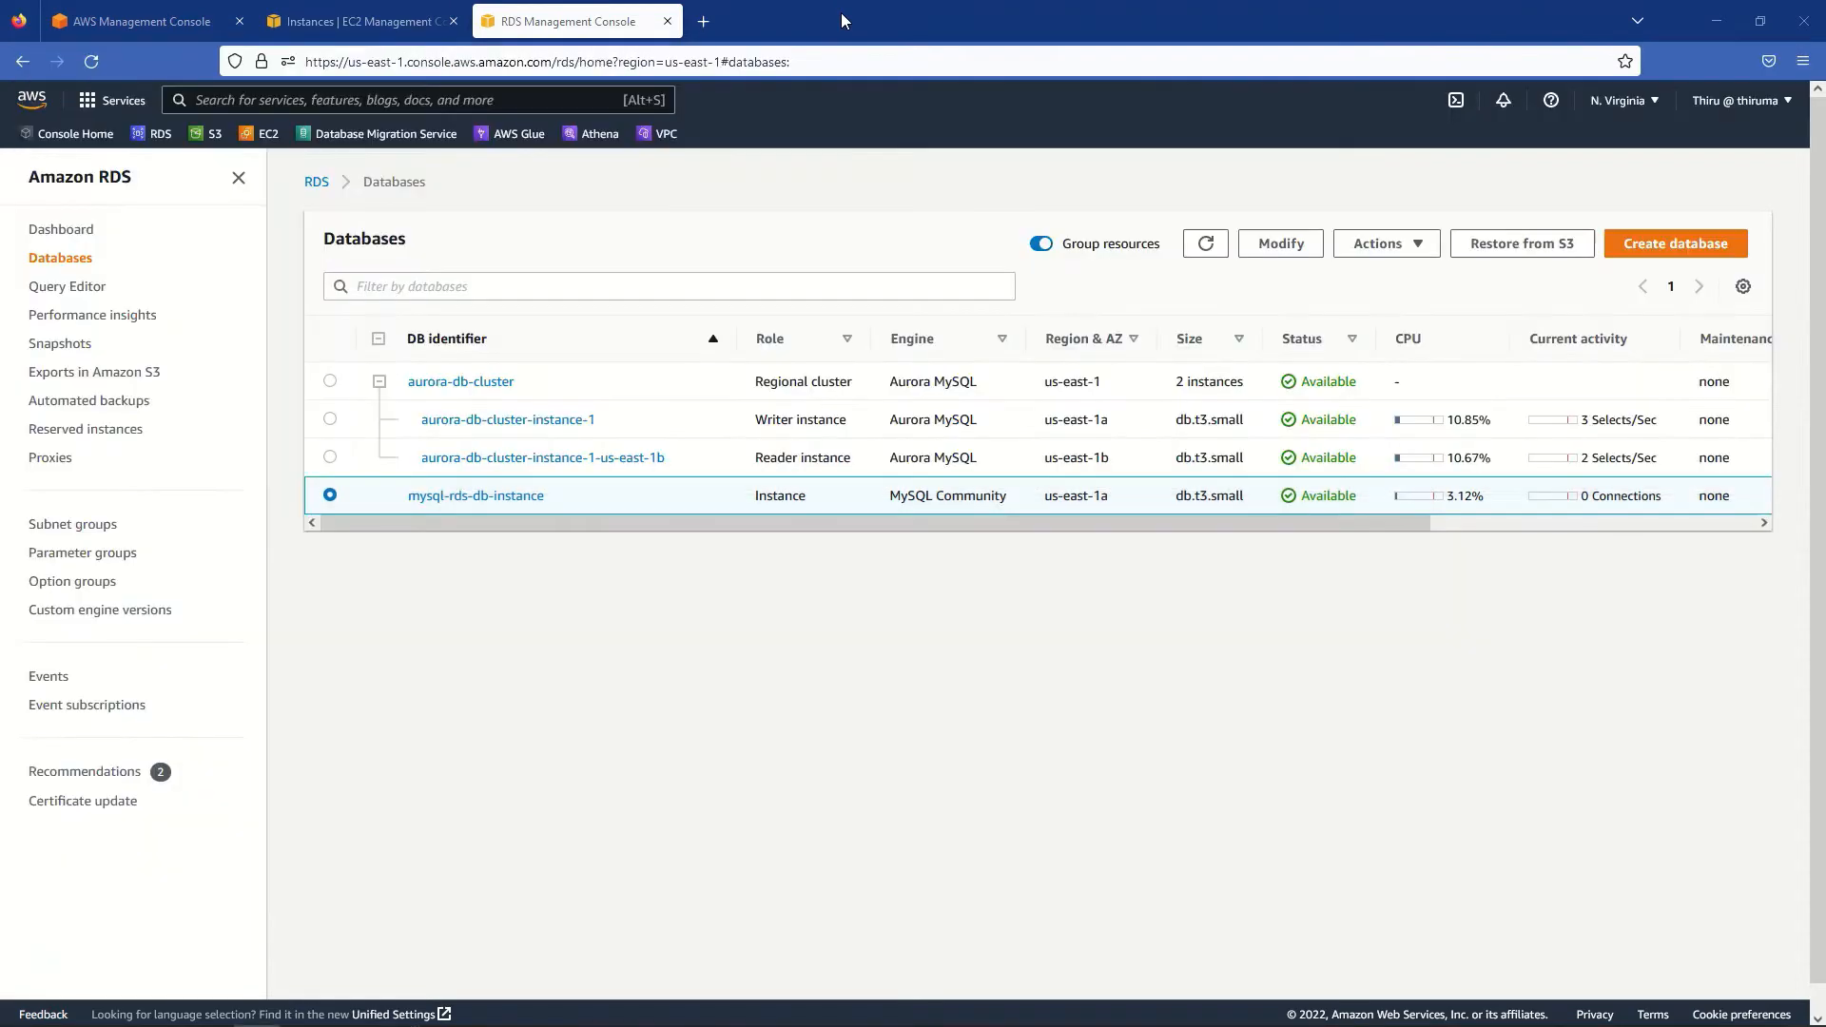
left_click(334, 26)
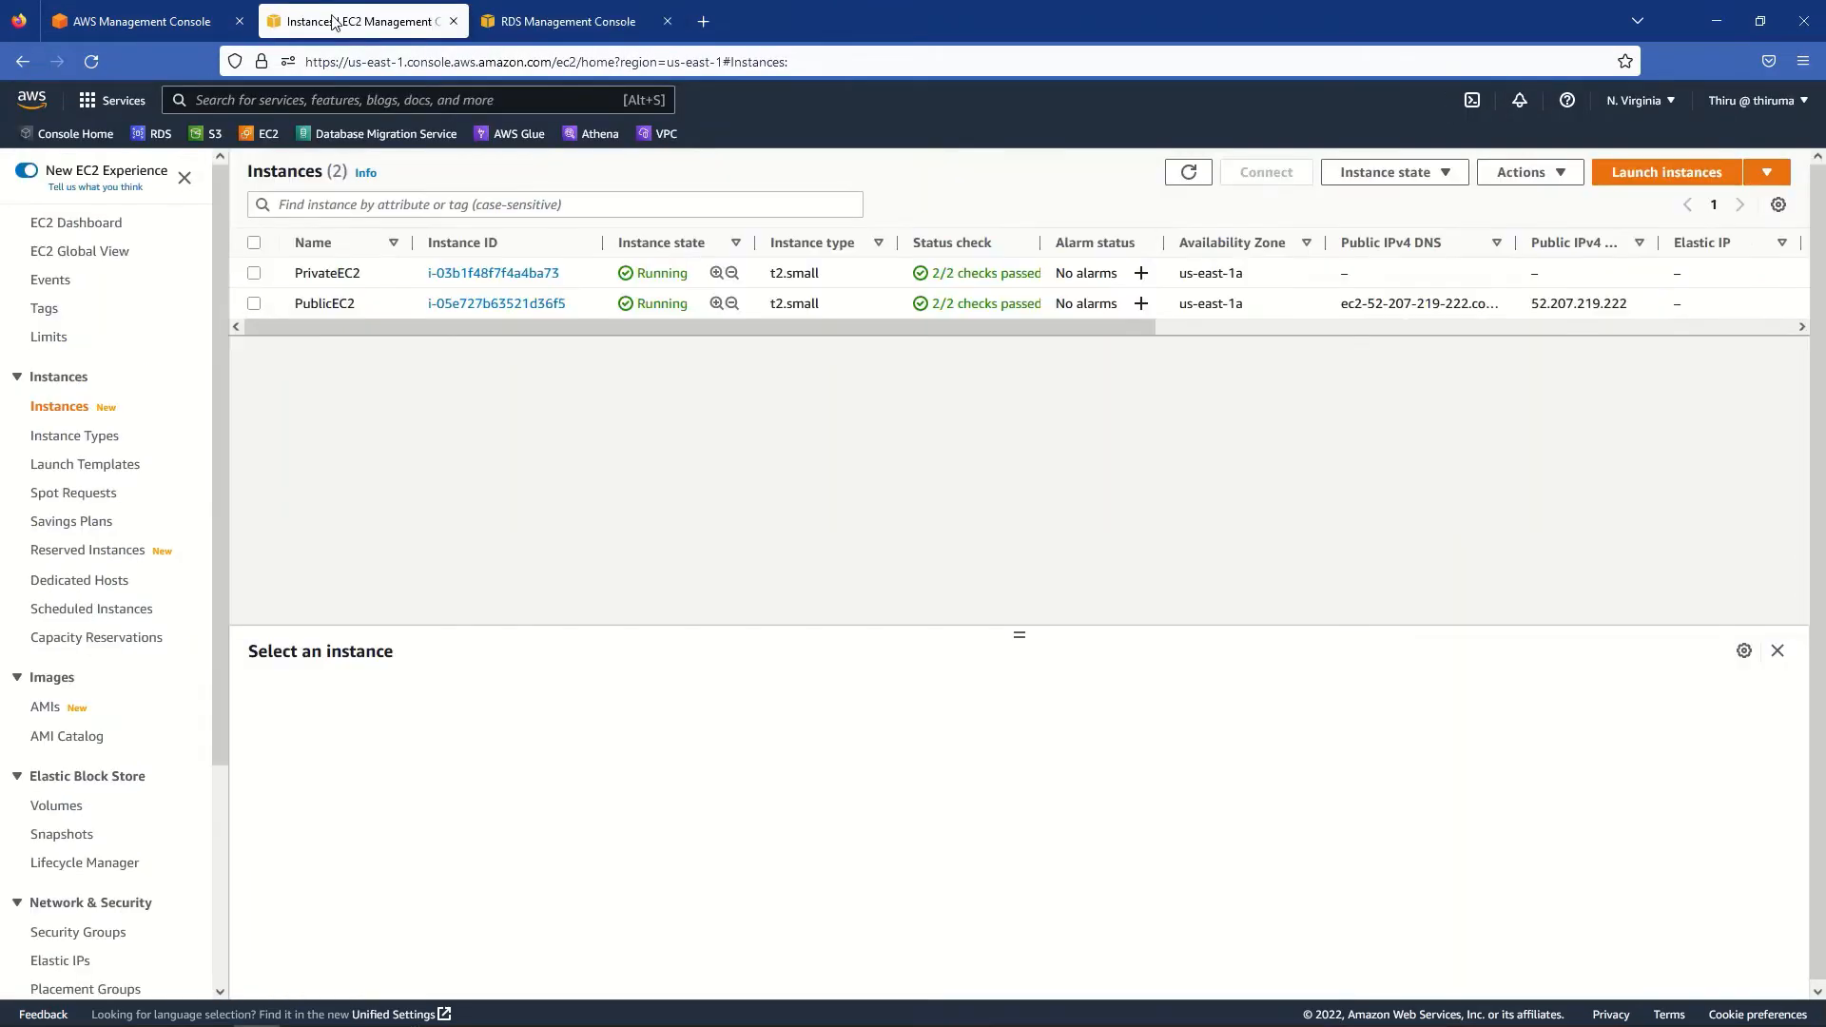
left_click(253, 274)
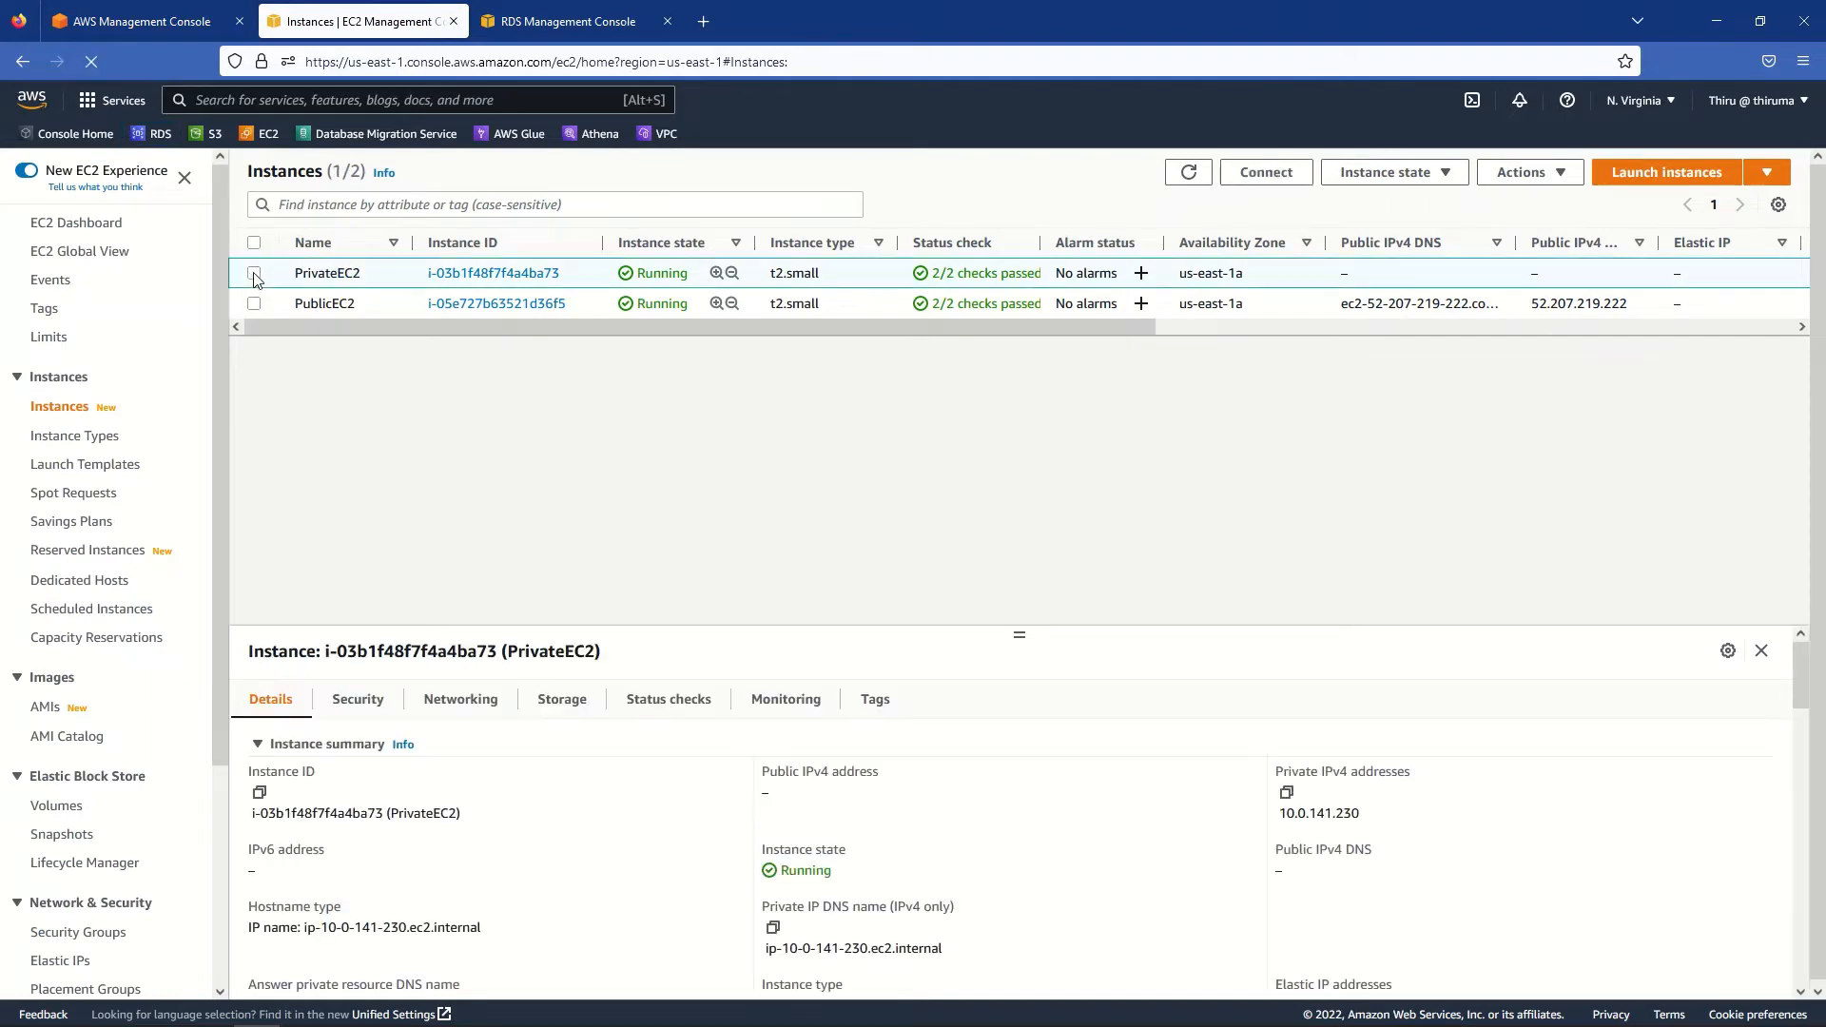
left_click(1287, 794)
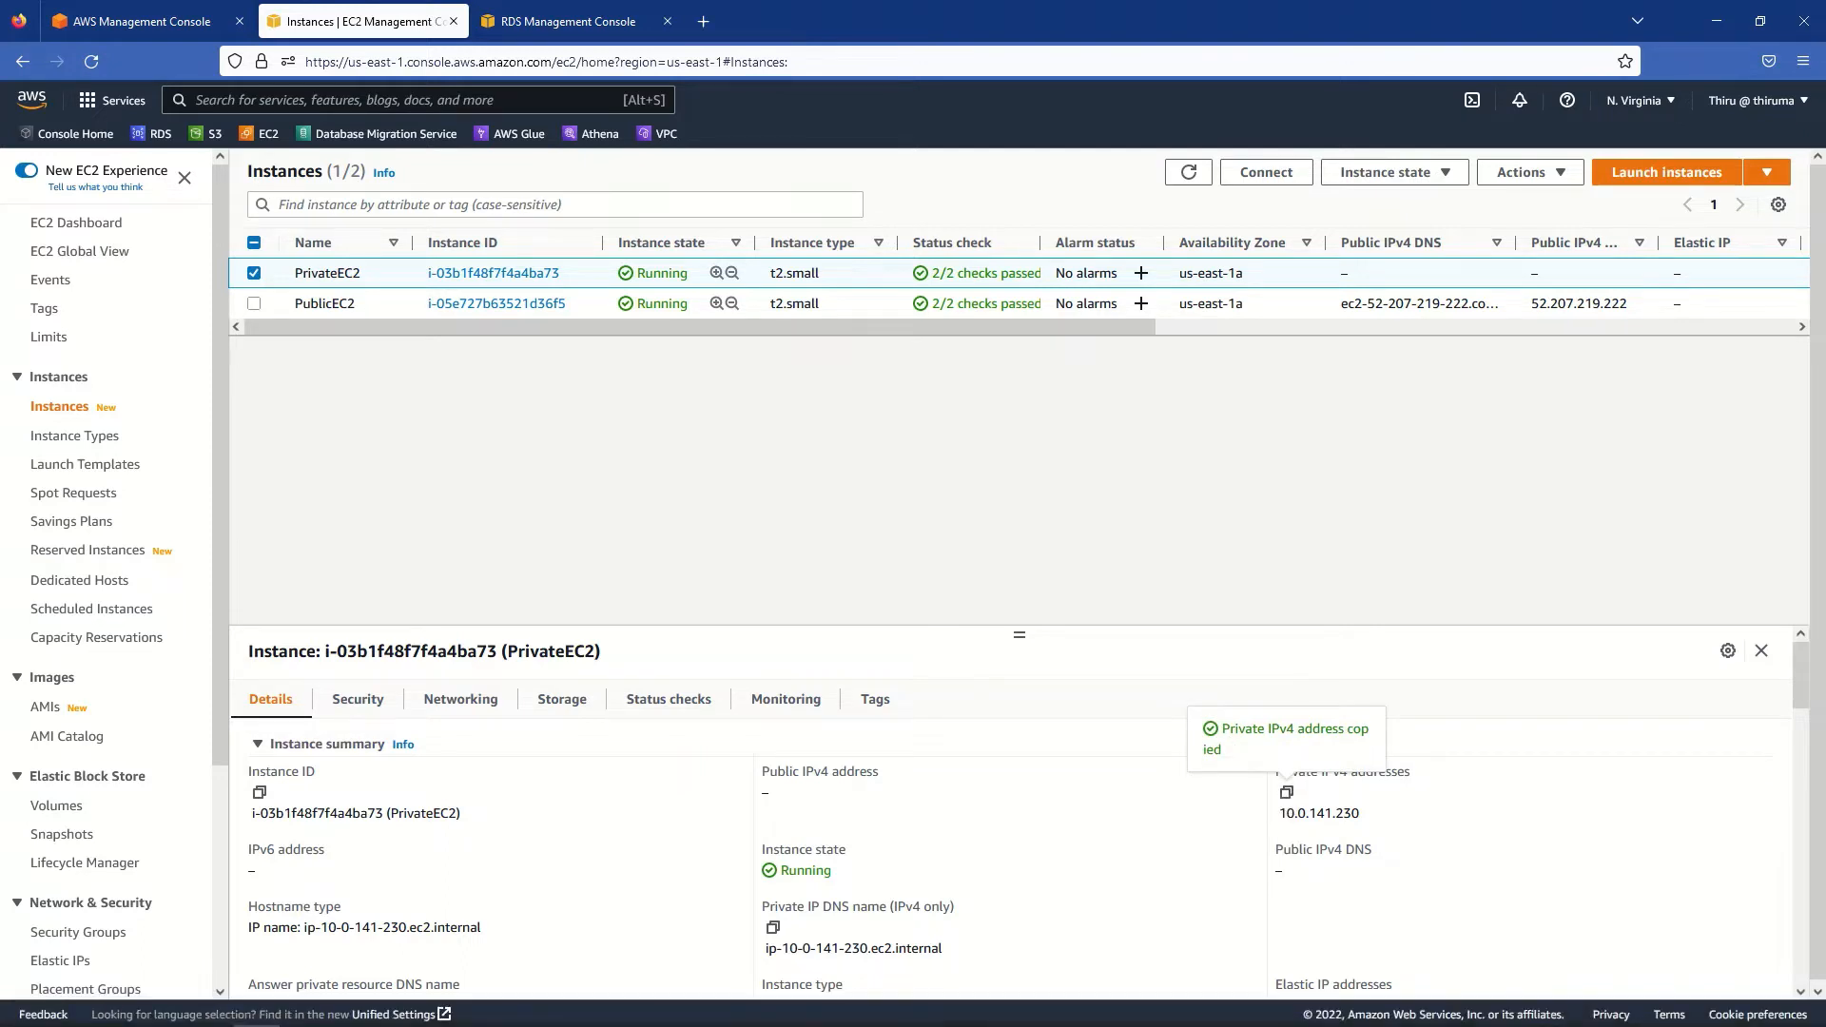
key("alt+Tab")
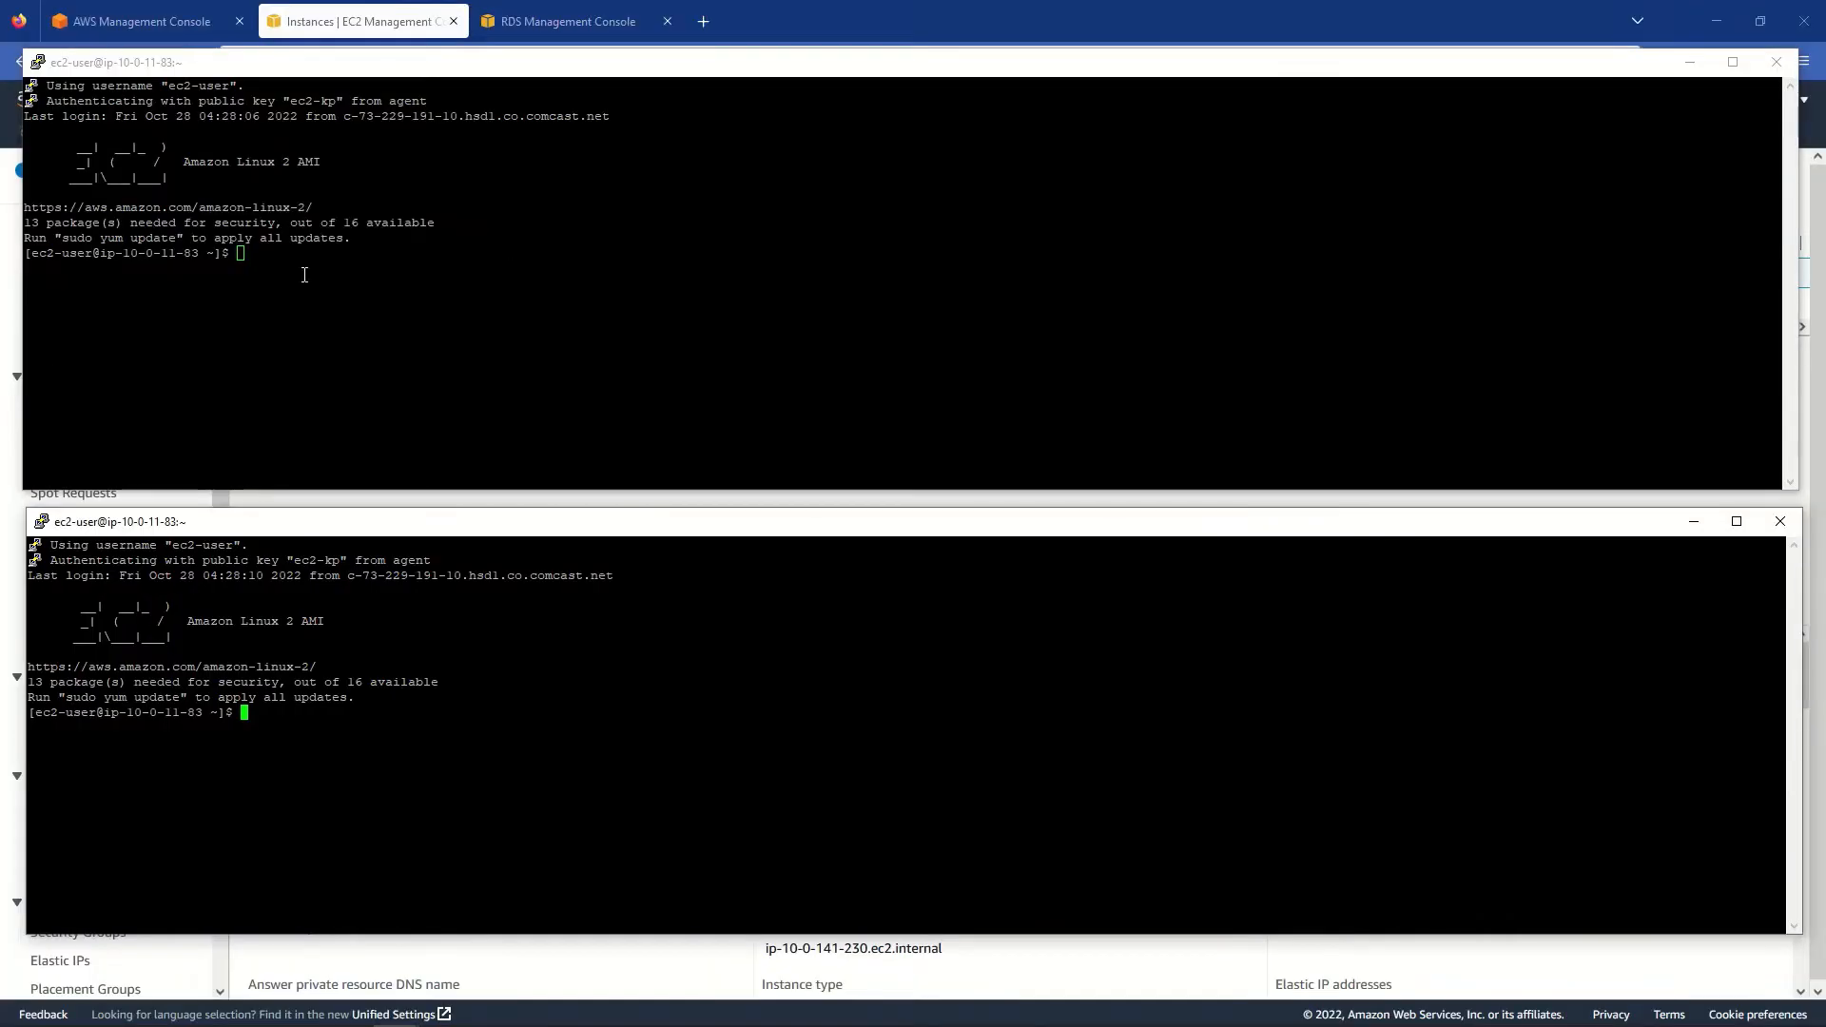
left_click(304, 275)
type("ssh")
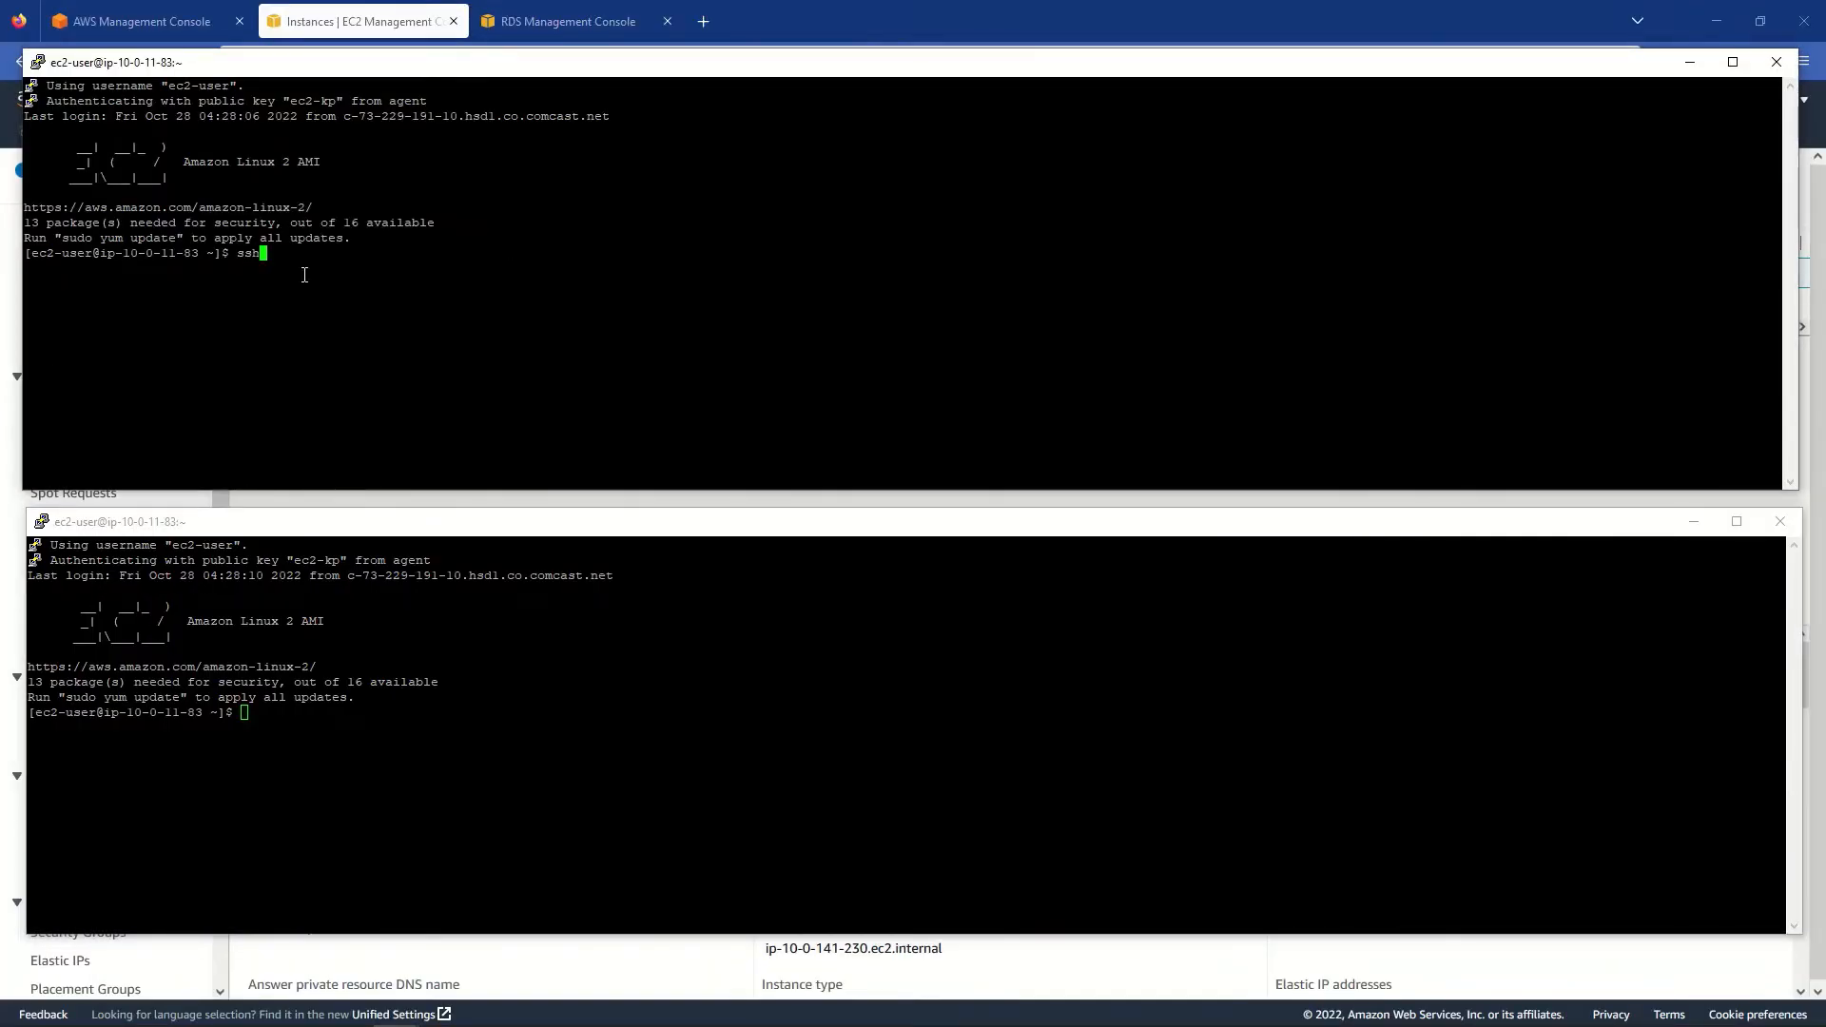
type(" ec2-user@")
right_click(383, 256)
key("Return")
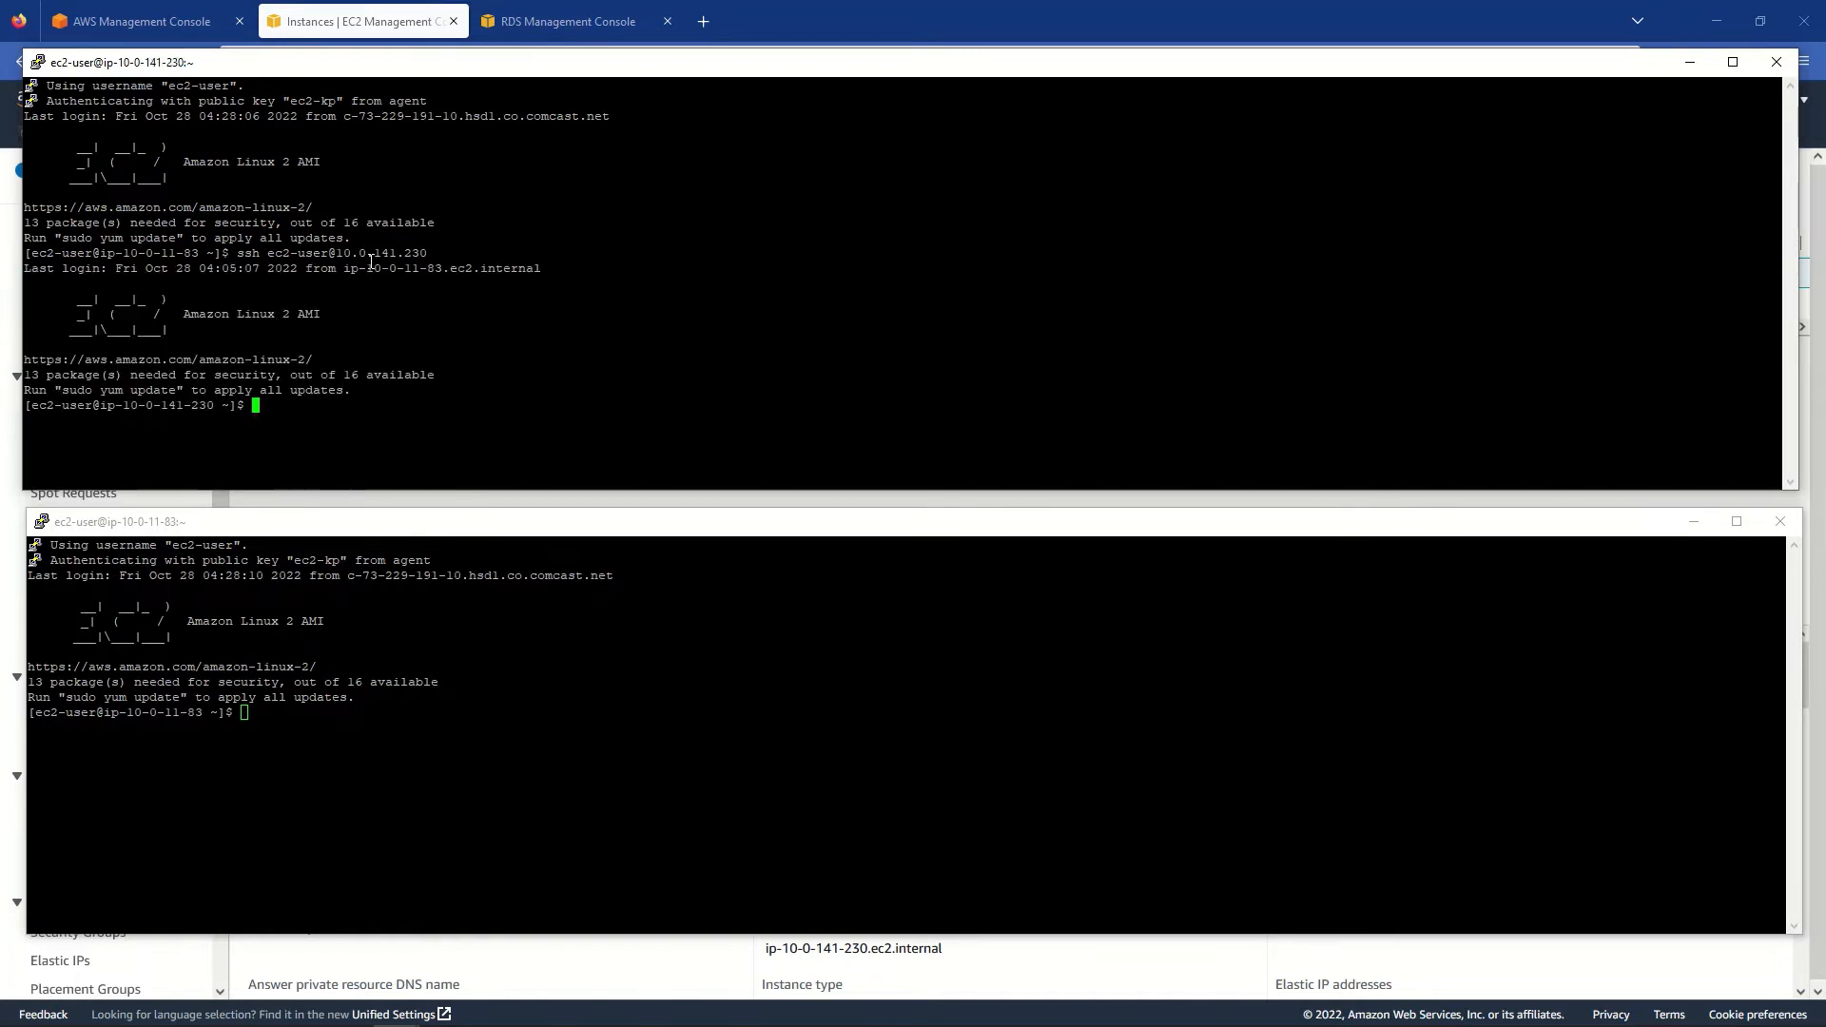
left_click(412, 691)
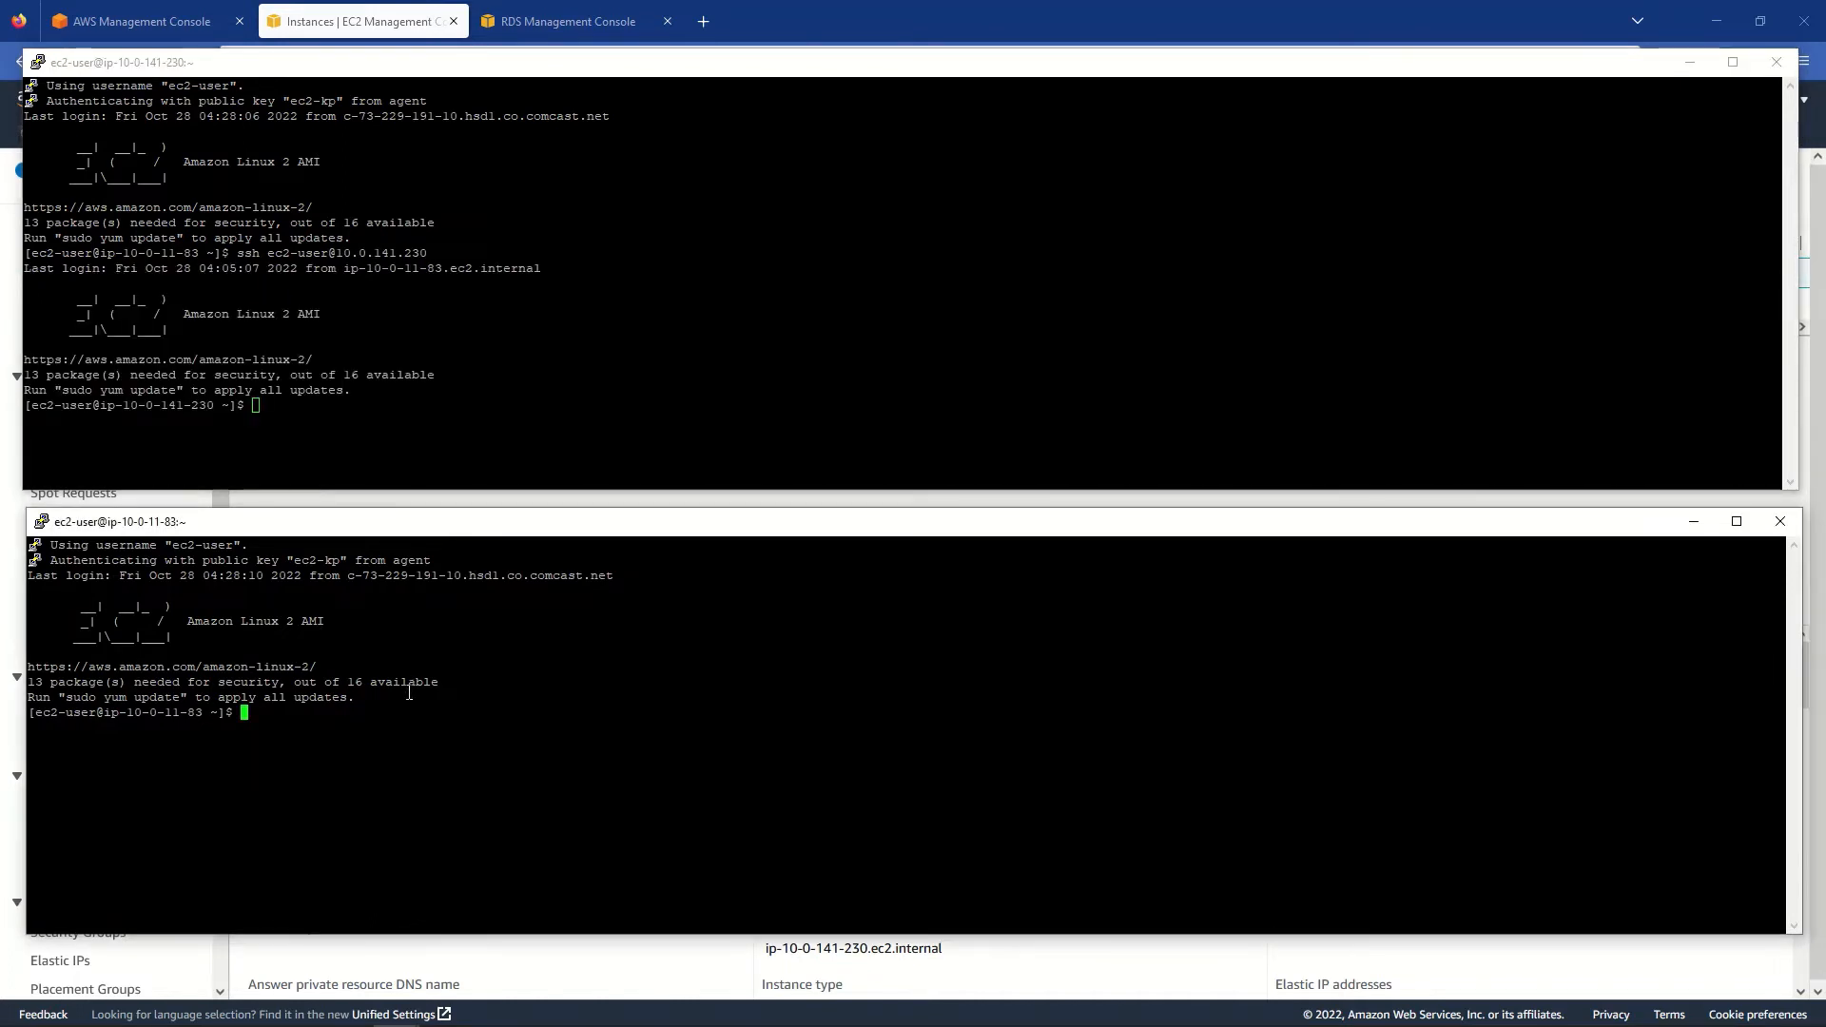
type("ssh ec2")
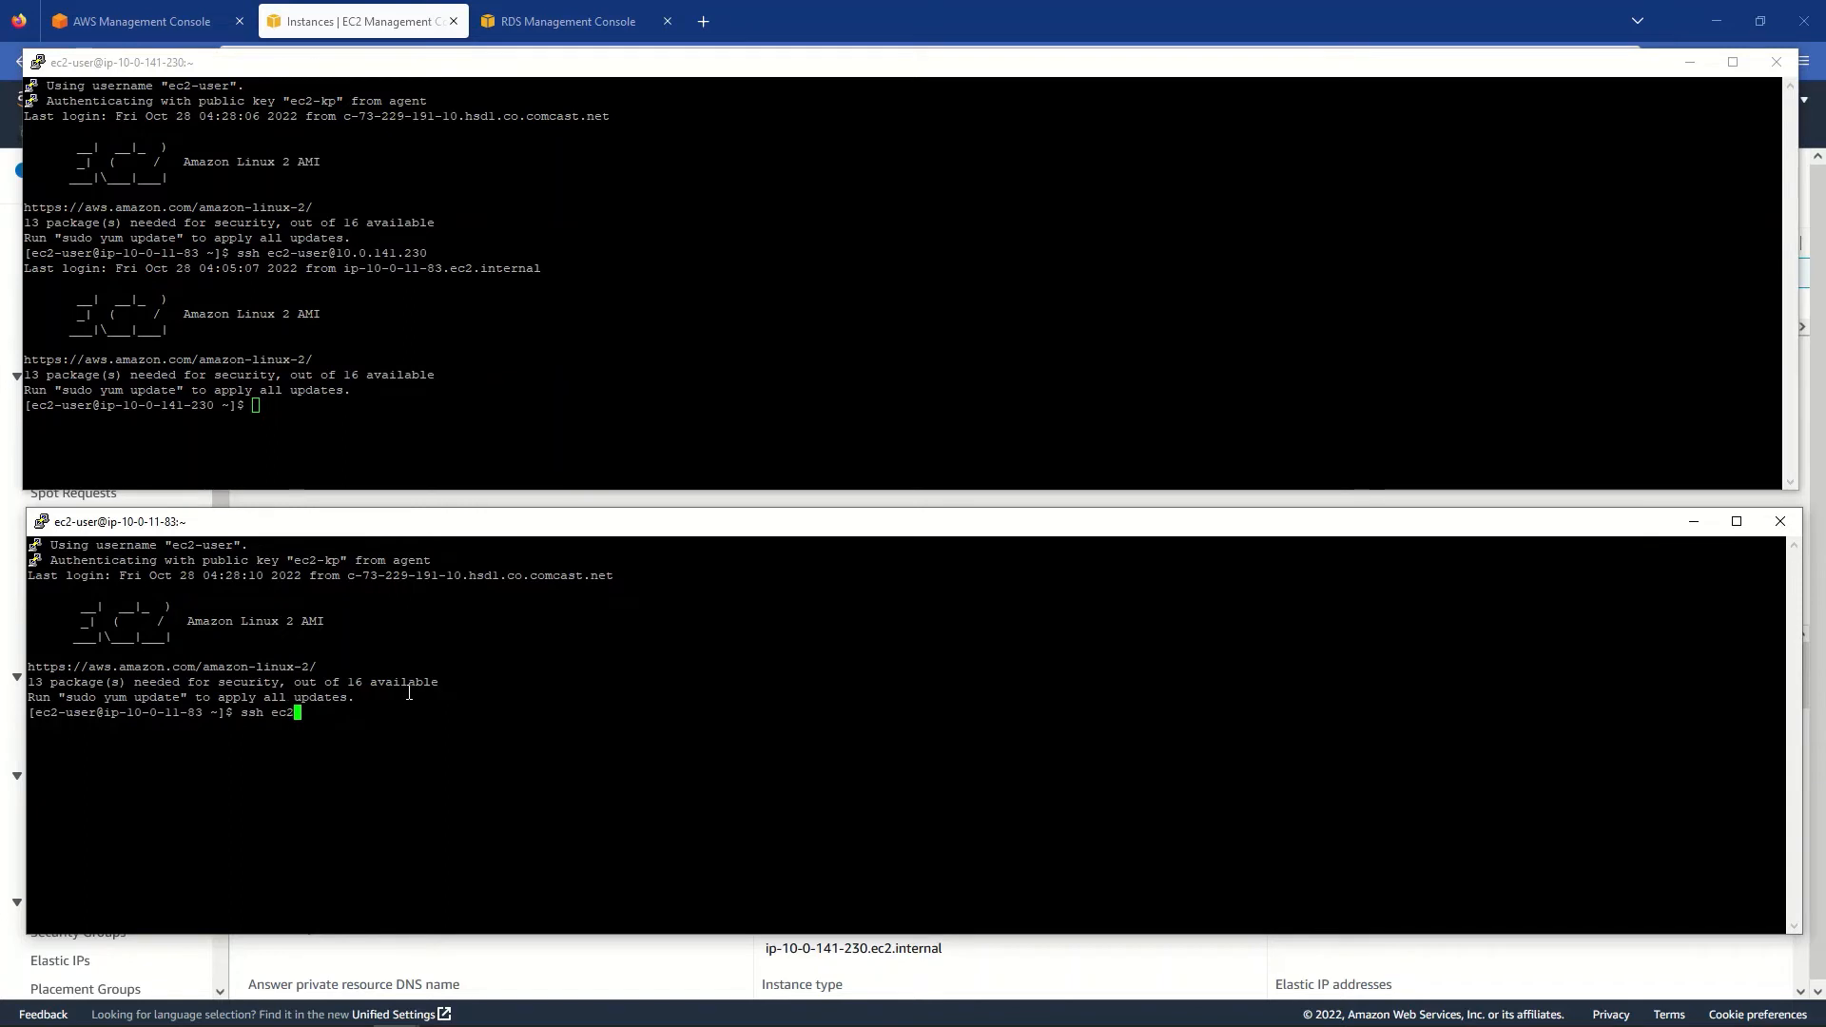
type("-user@")
right_click(415, 699)
key("Return")
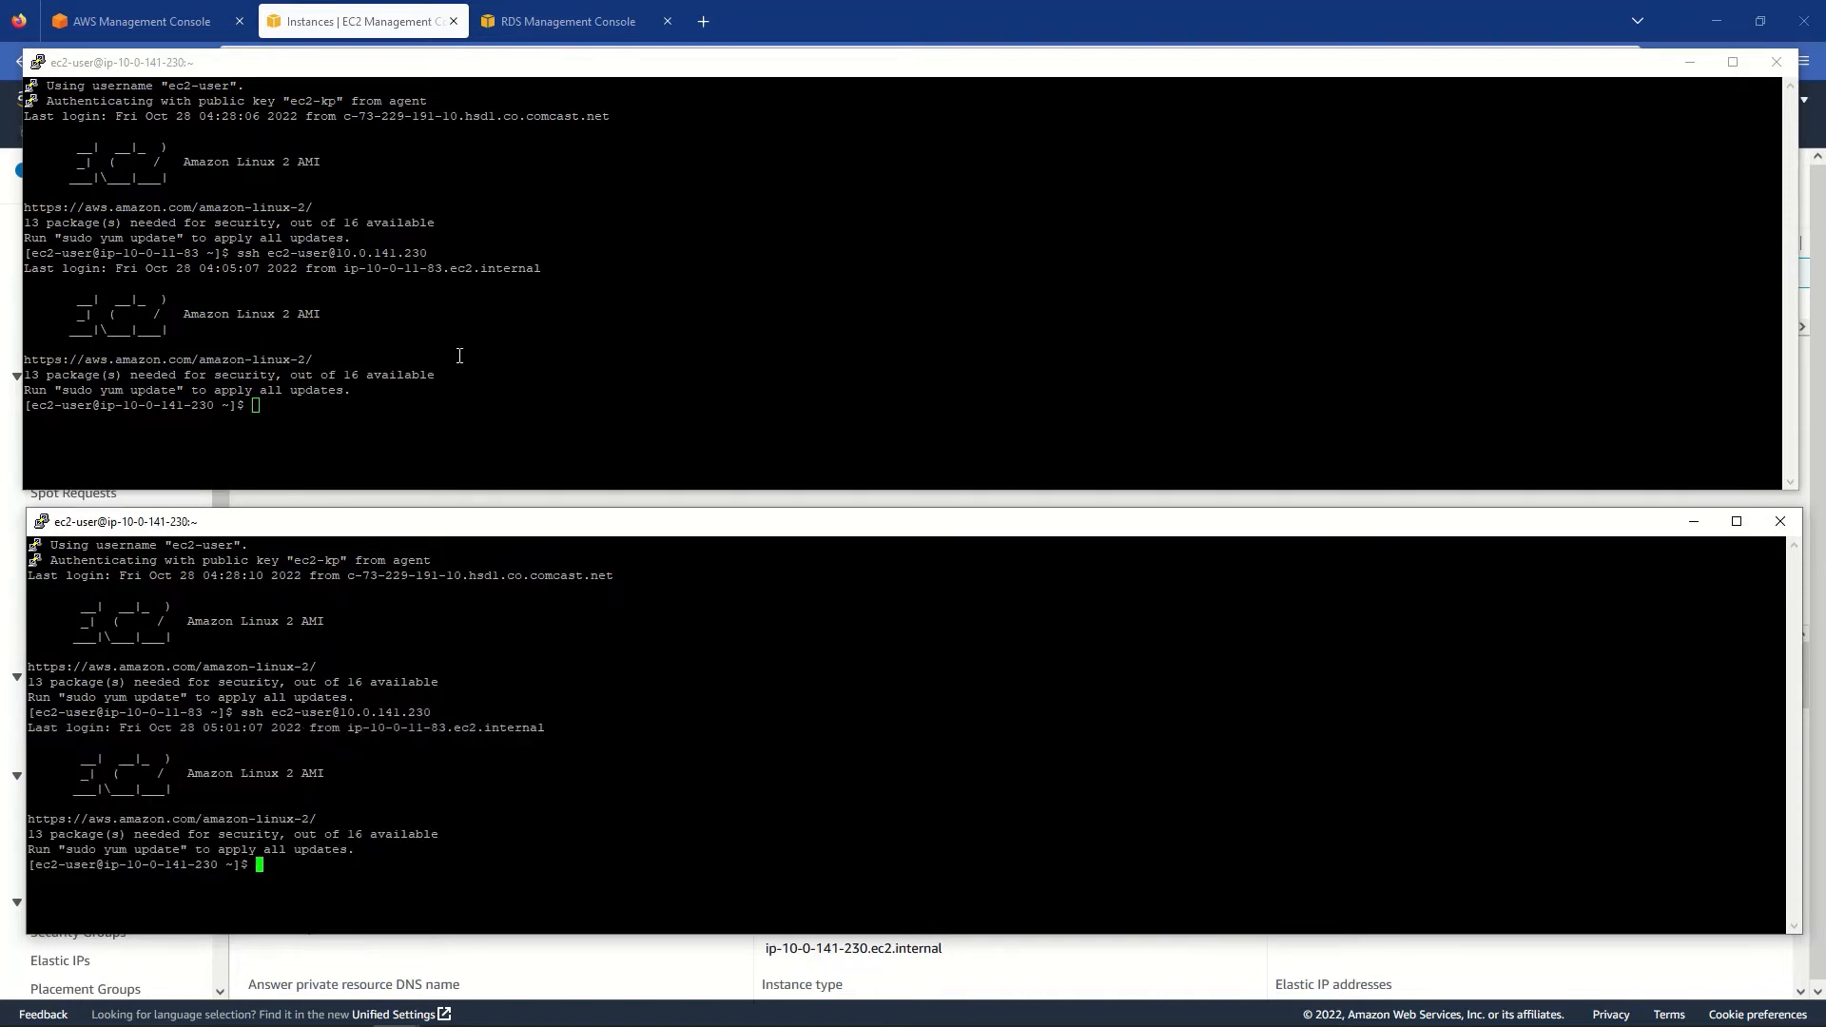
left_click(459, 355)
key("Return")
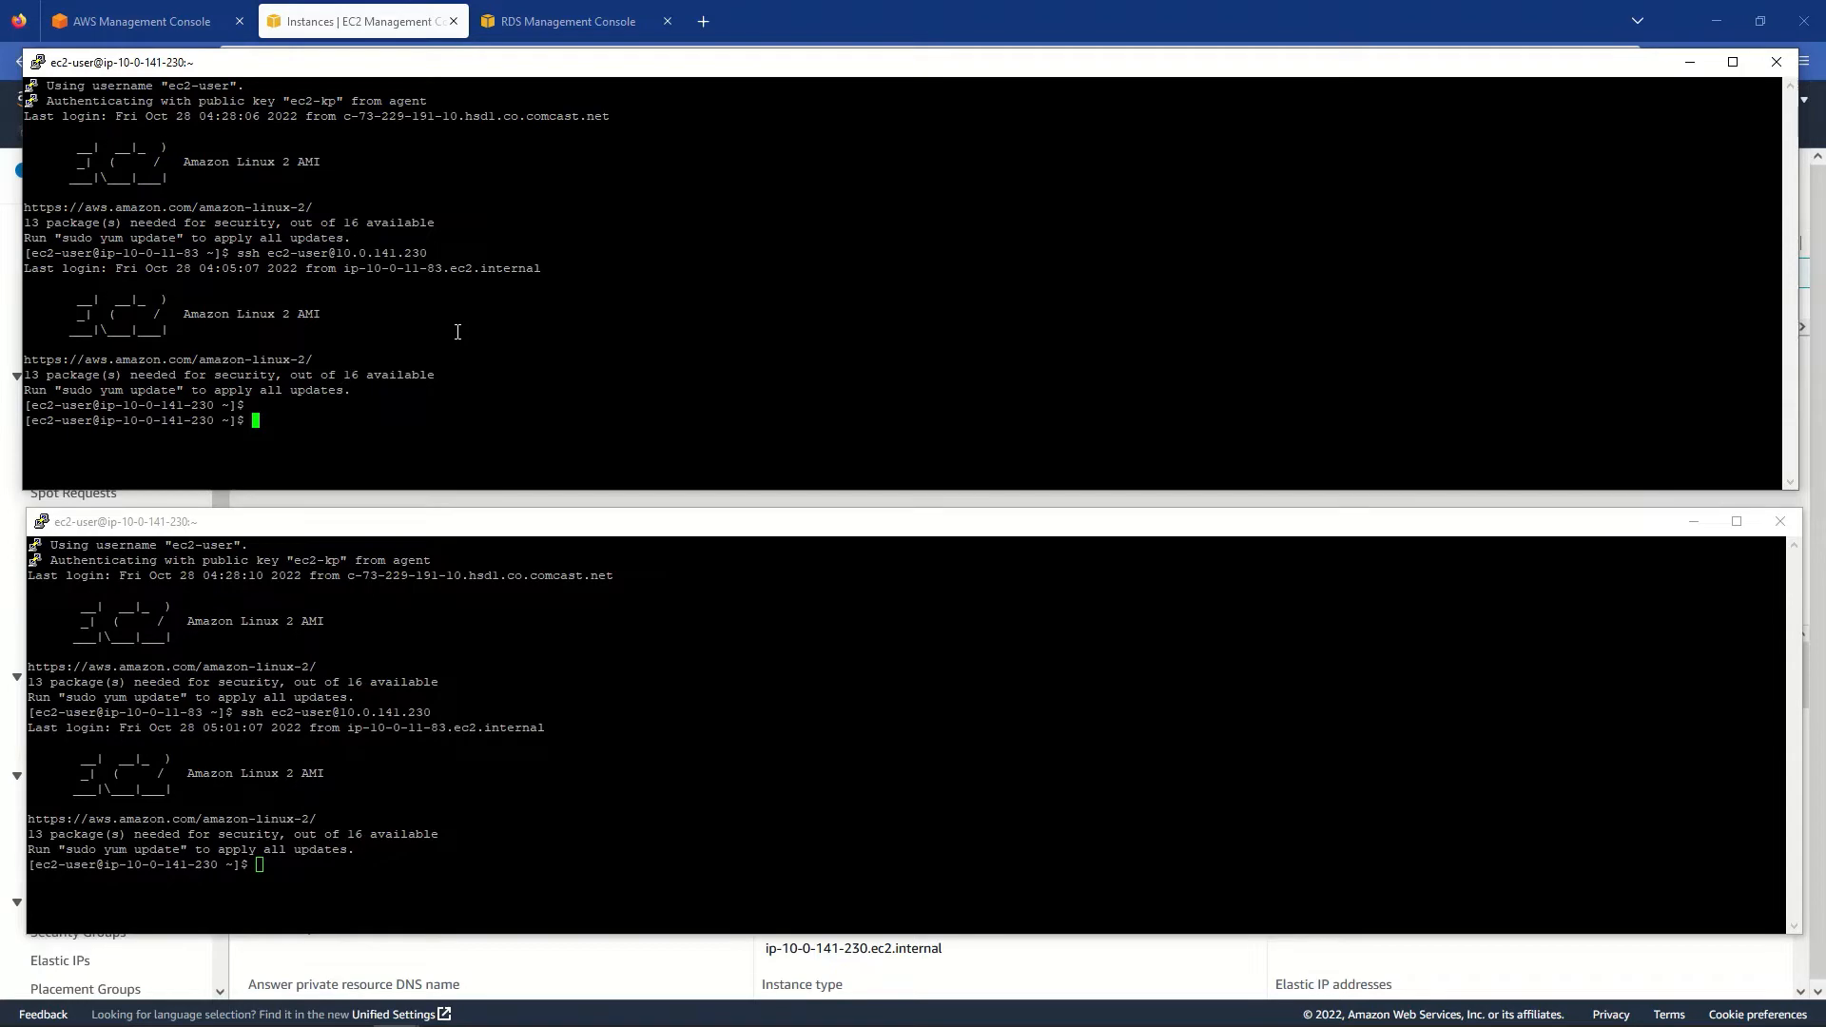
- Copy mysql-rds-db-instance's endpoint hostname from its RDS details page
left_click(548, 20)
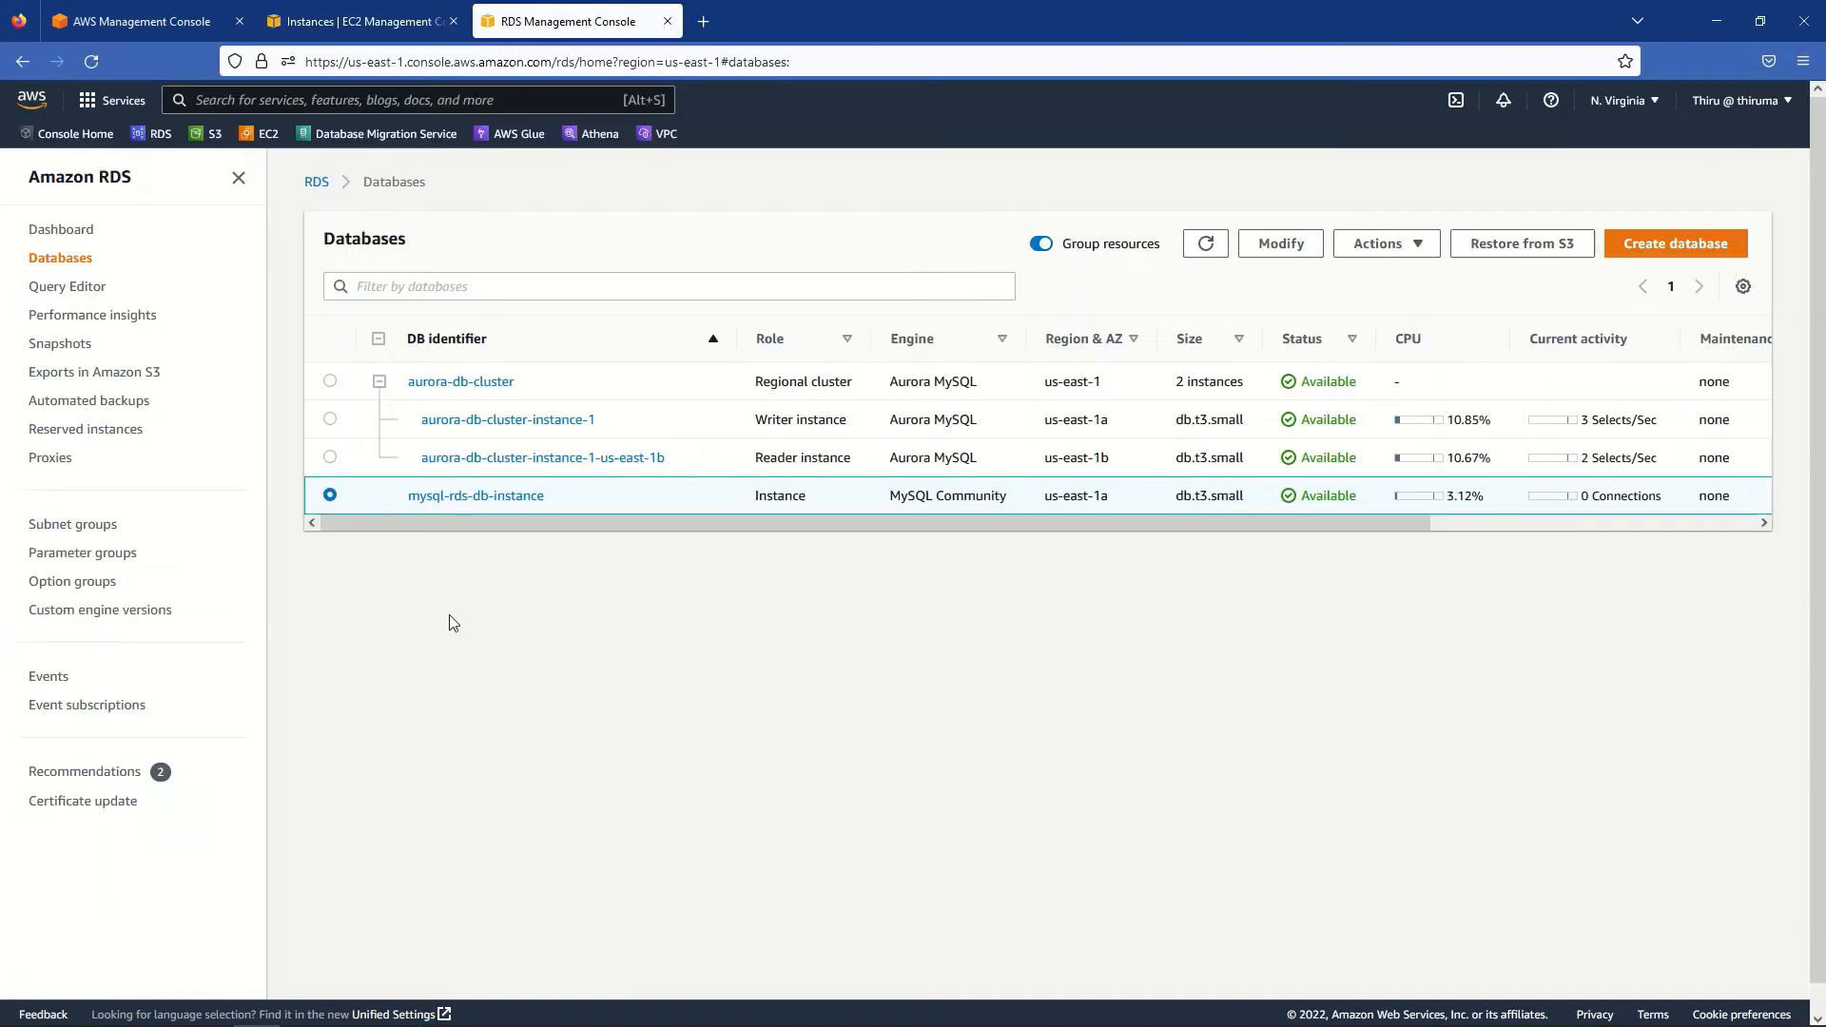
left_click(458, 503)
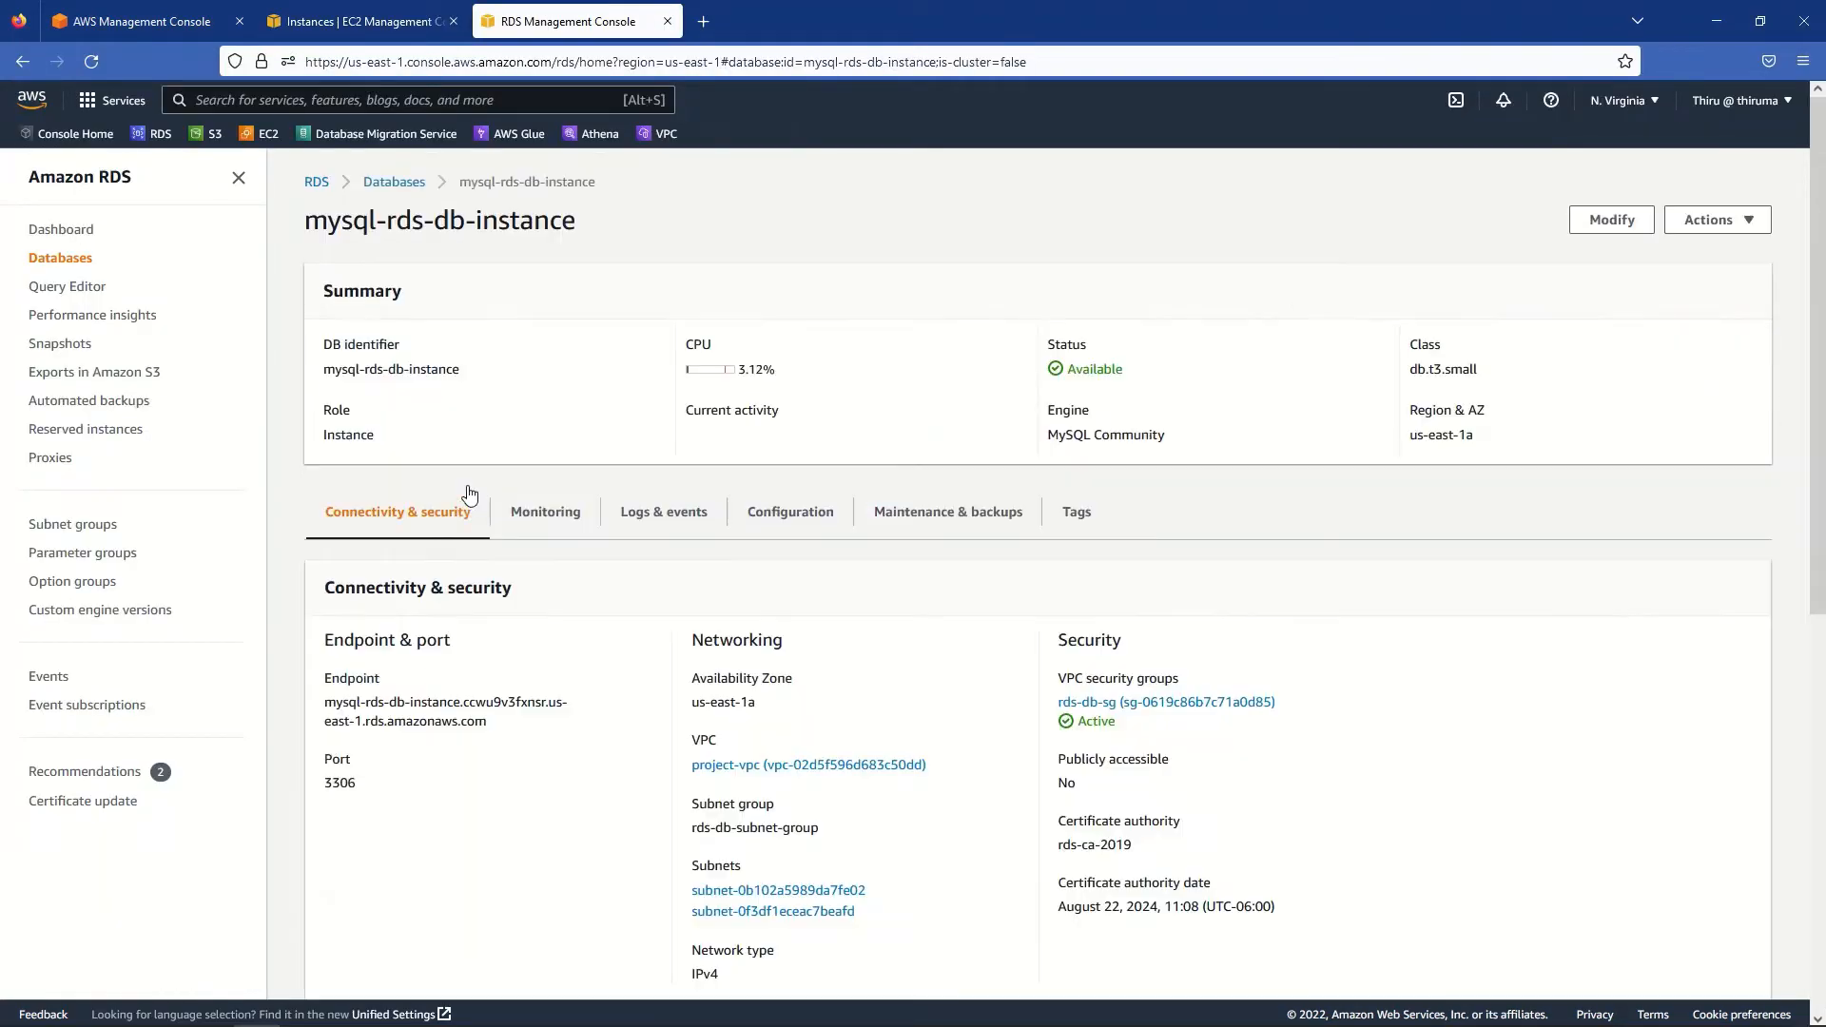
triple_click(377, 704)
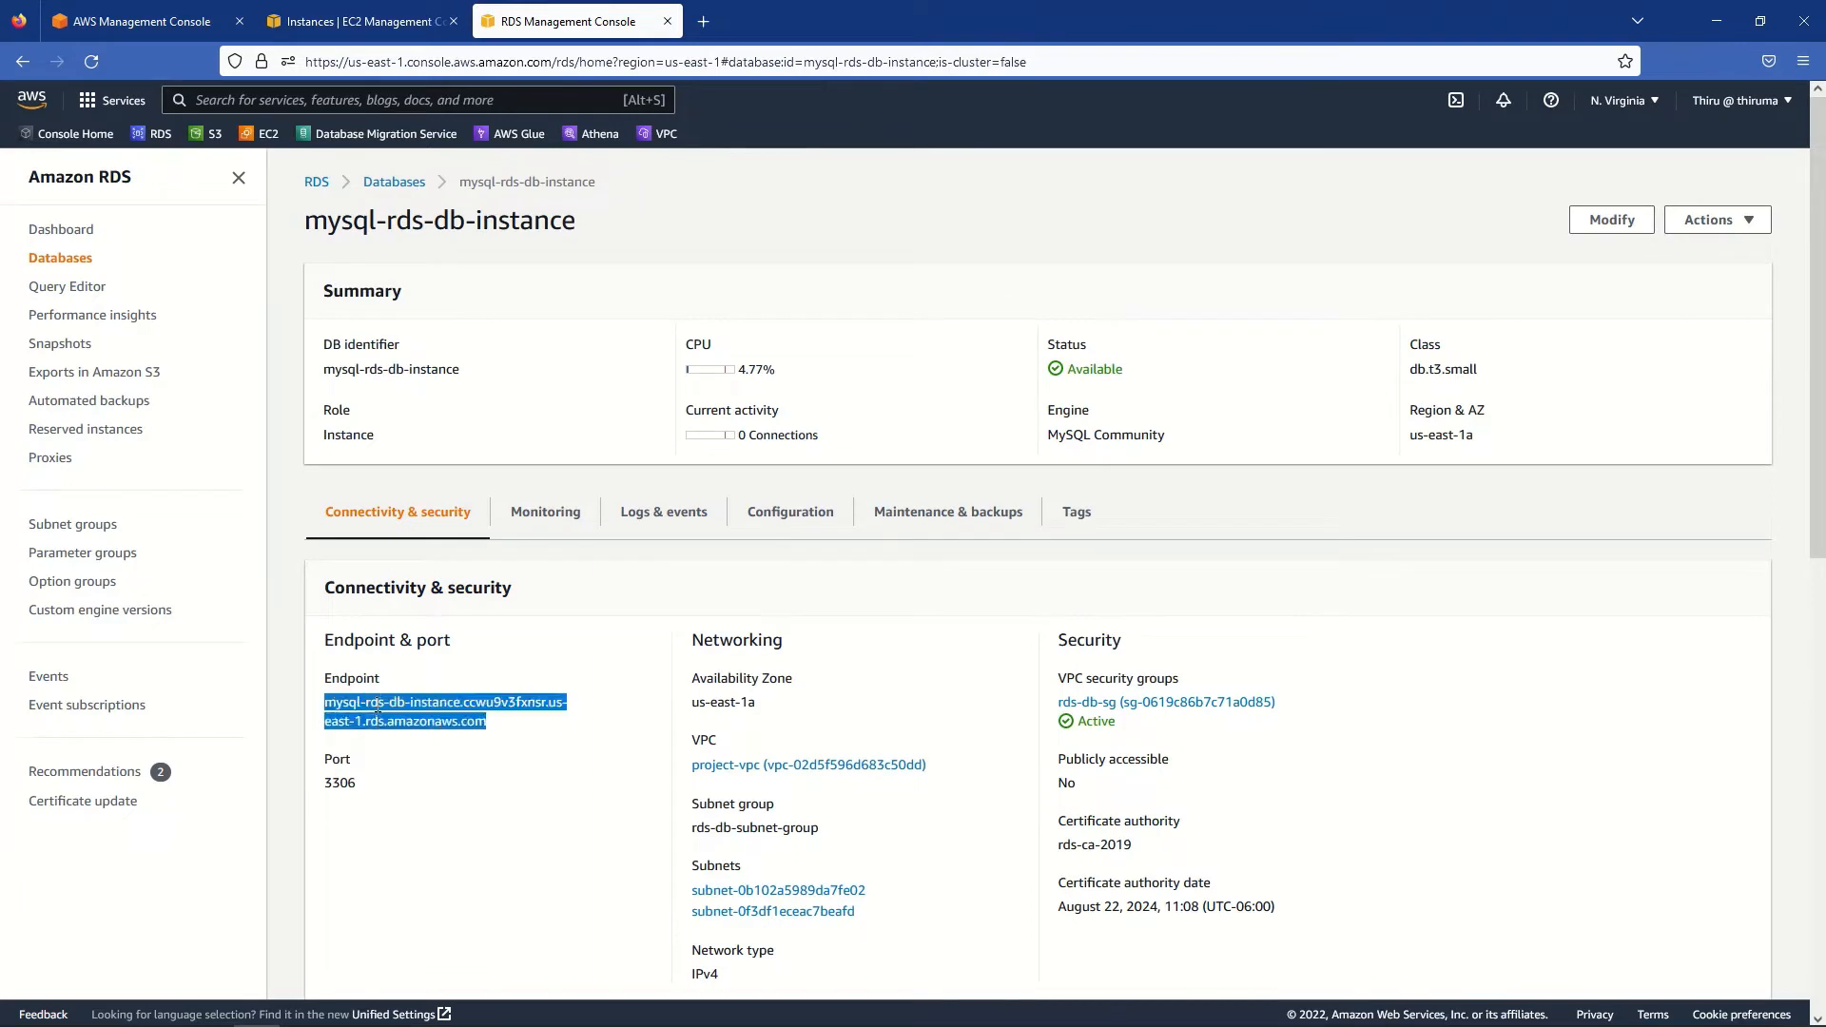
right_click(378, 708)
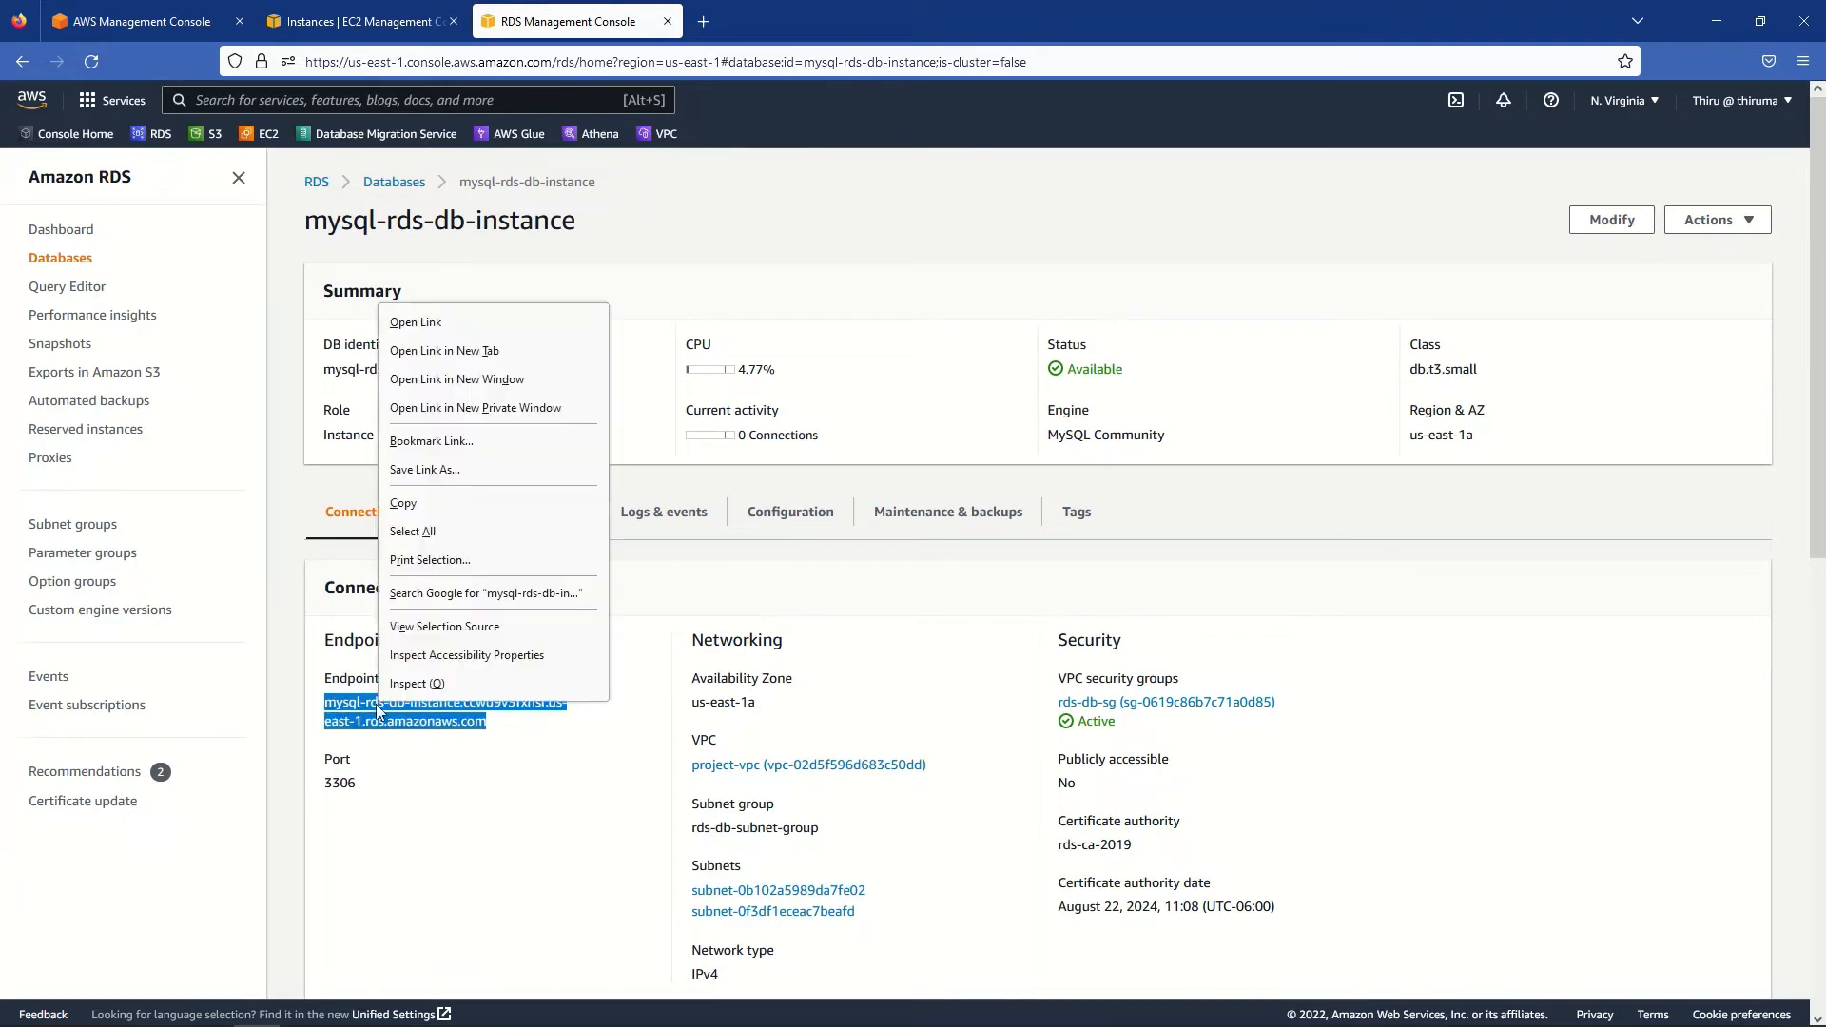
left_click(420, 506)
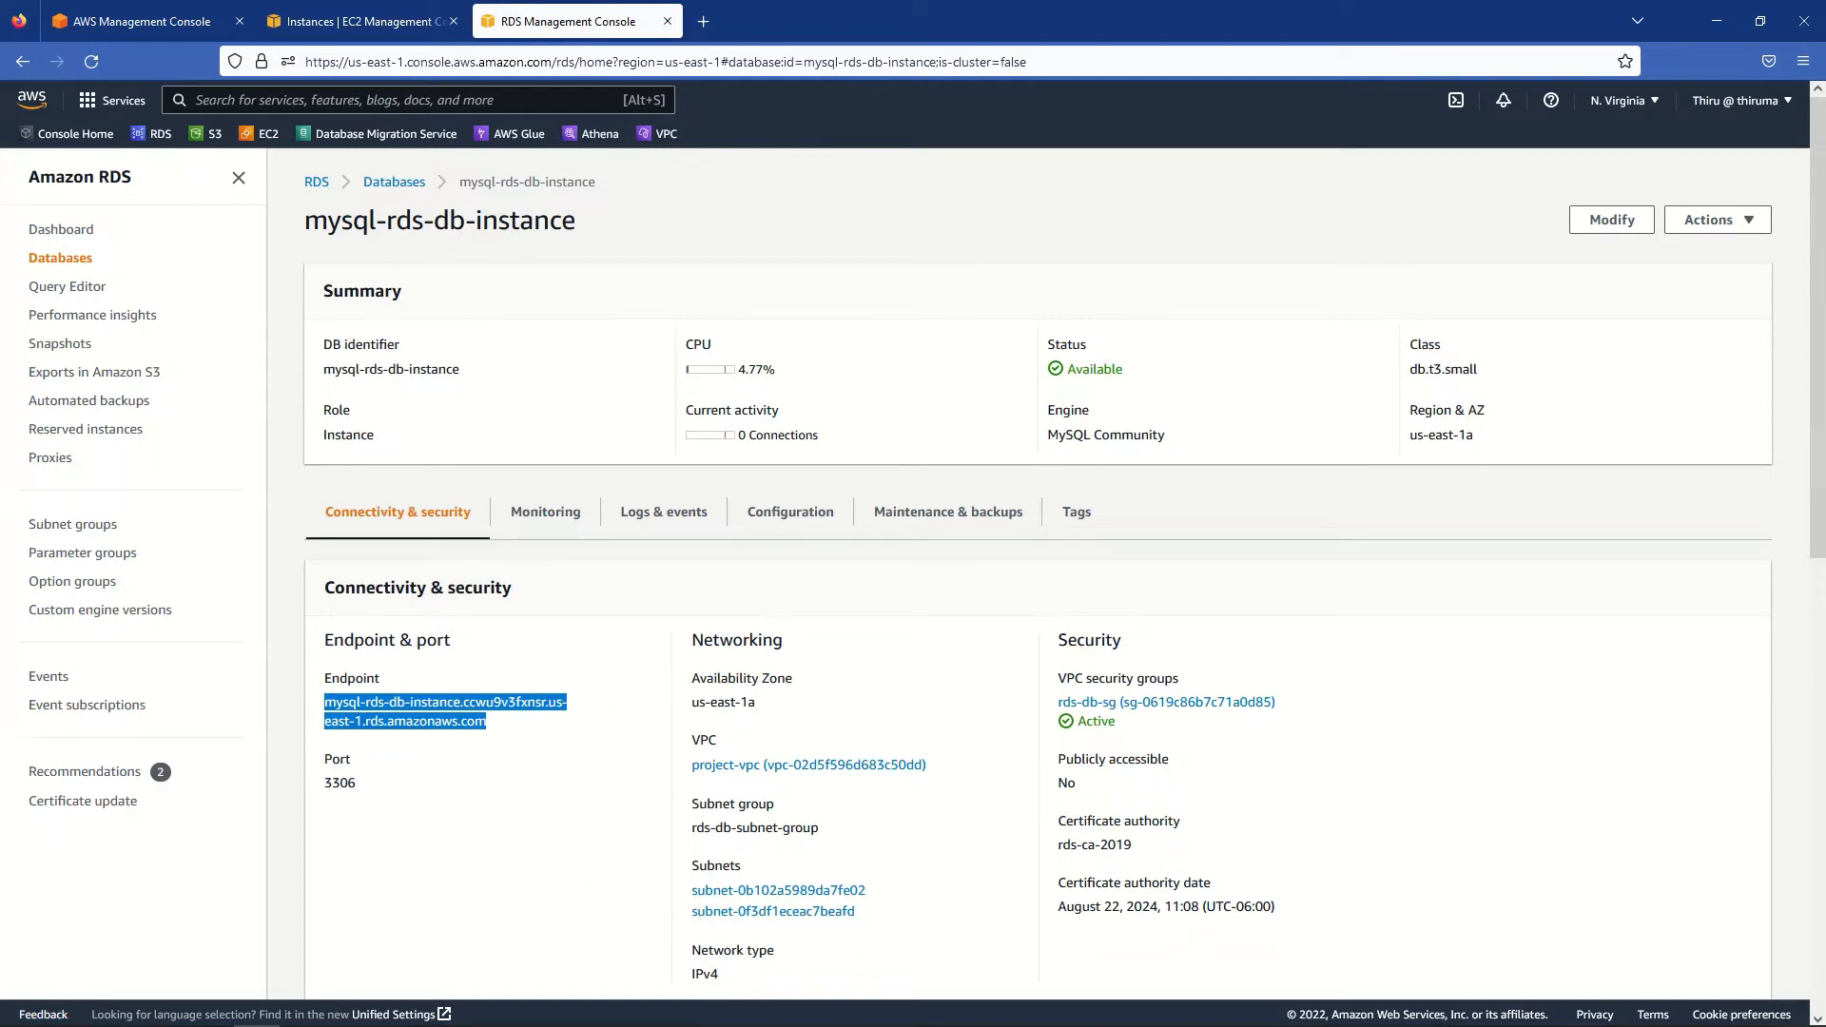
- In PuTTY, run mysql -h <endpoint> -P 3306 -u admin -p and enter the password
key("alt+Tab")
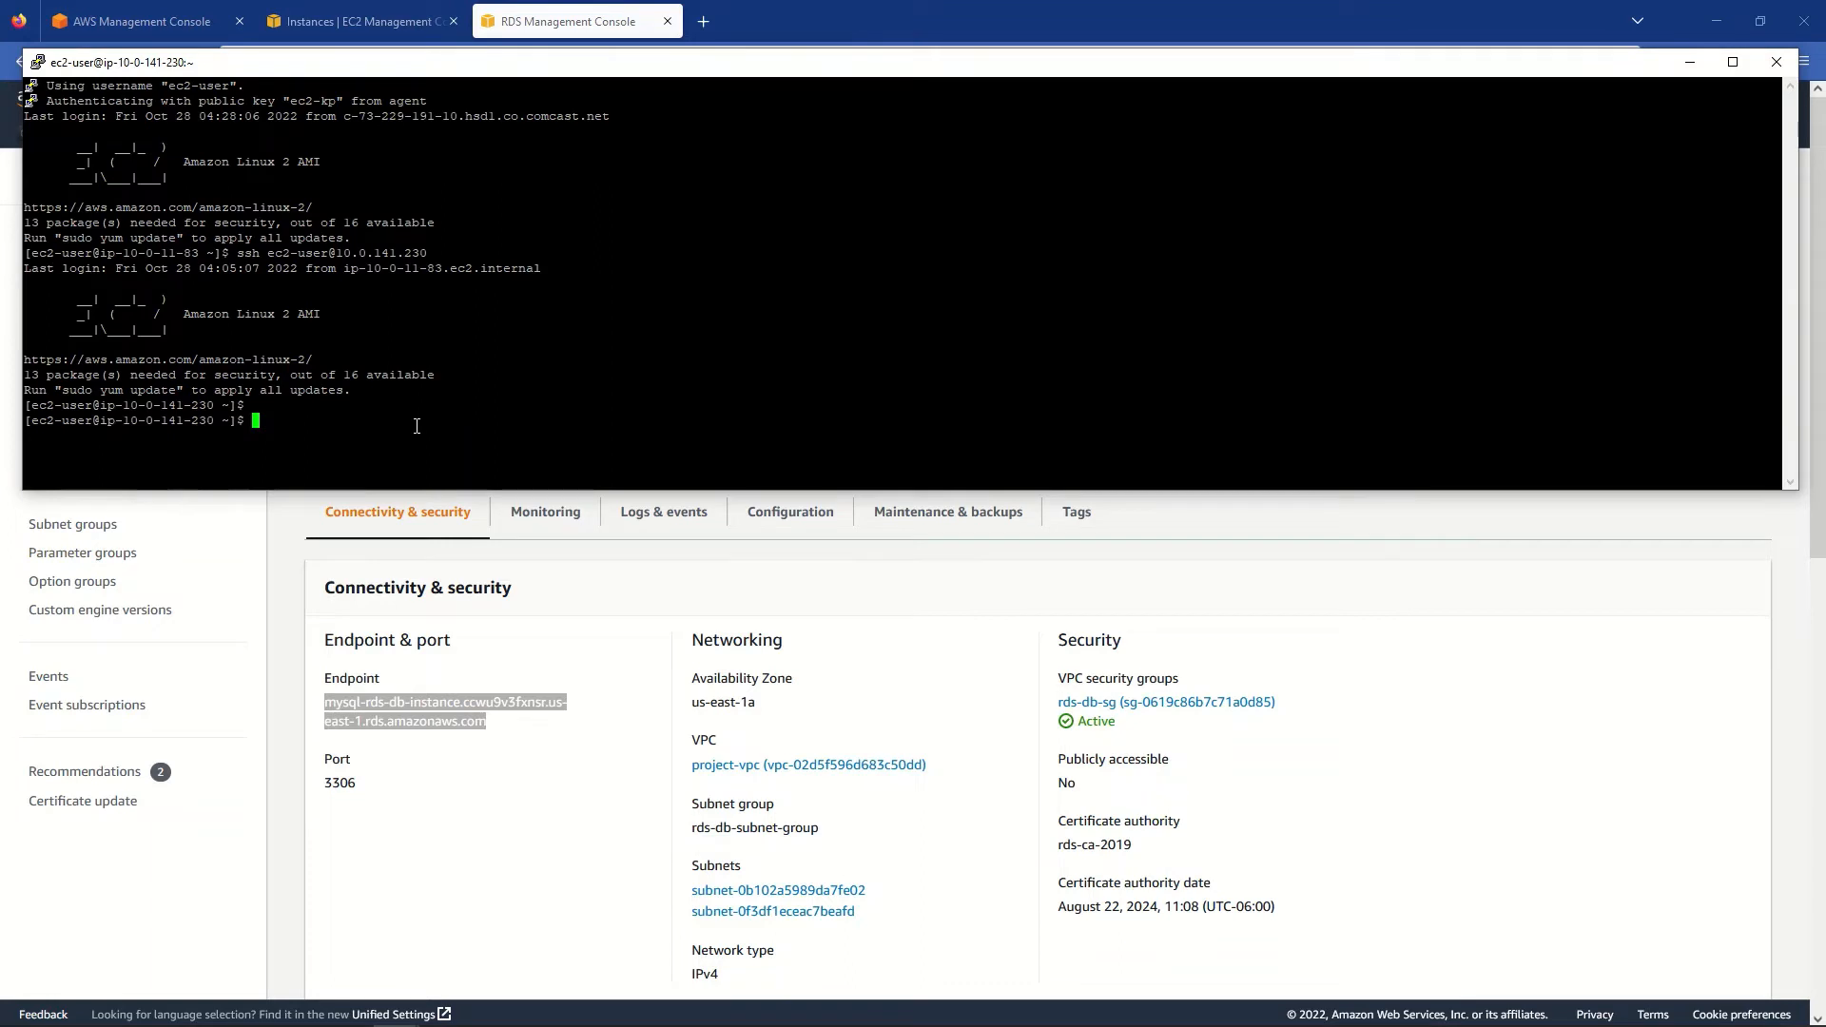
type("mysql -h")
right_click(440, 366)
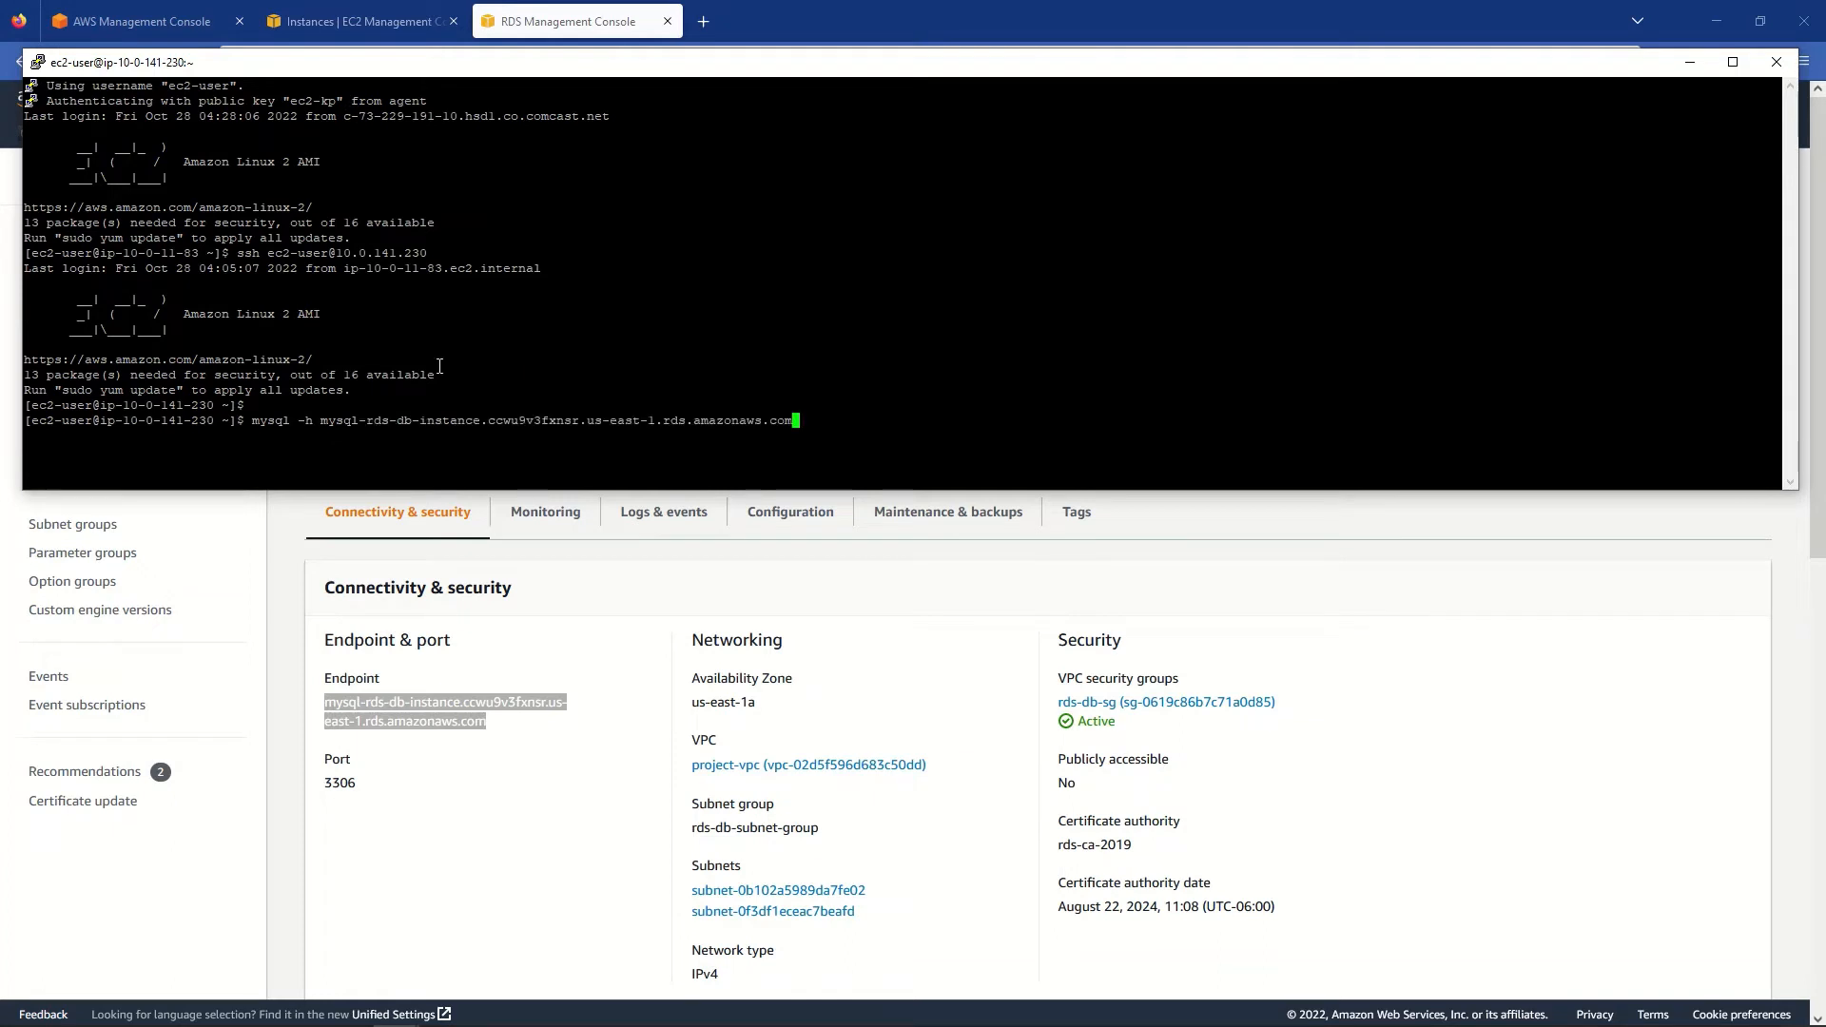
type("-P 3306 -u admin -p")
key("Return")
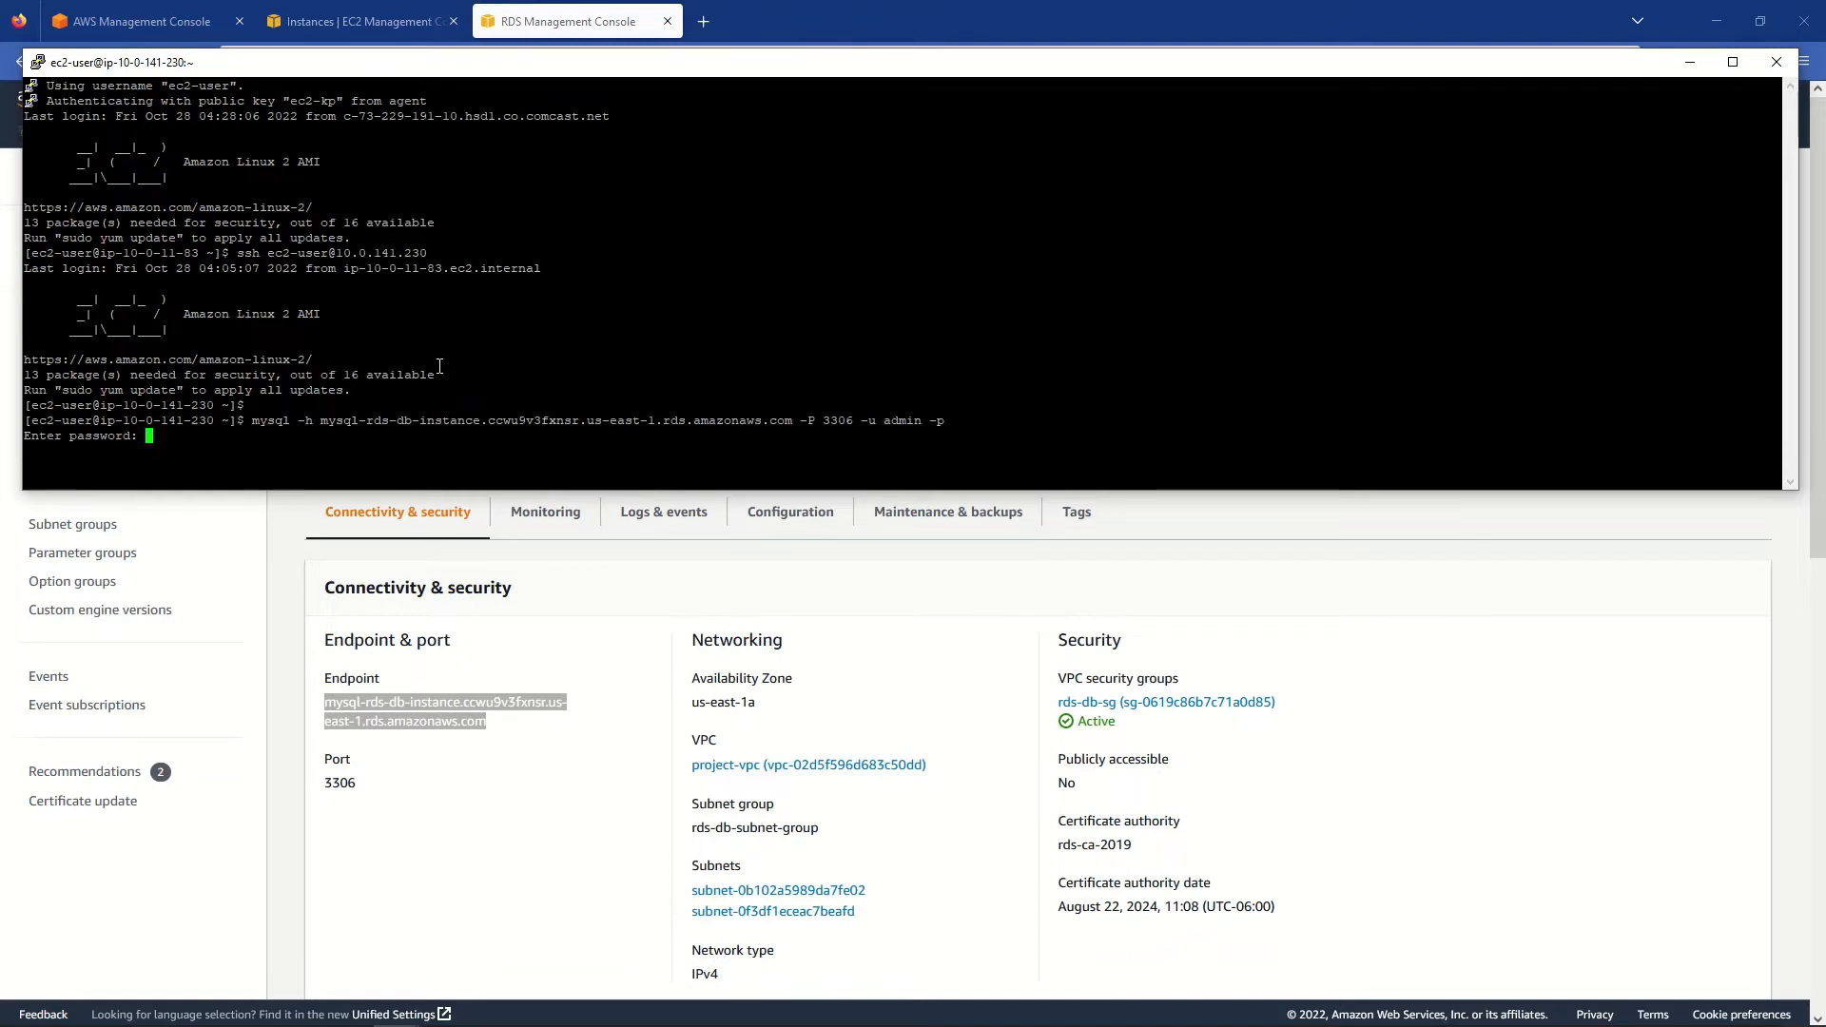
key("Return")
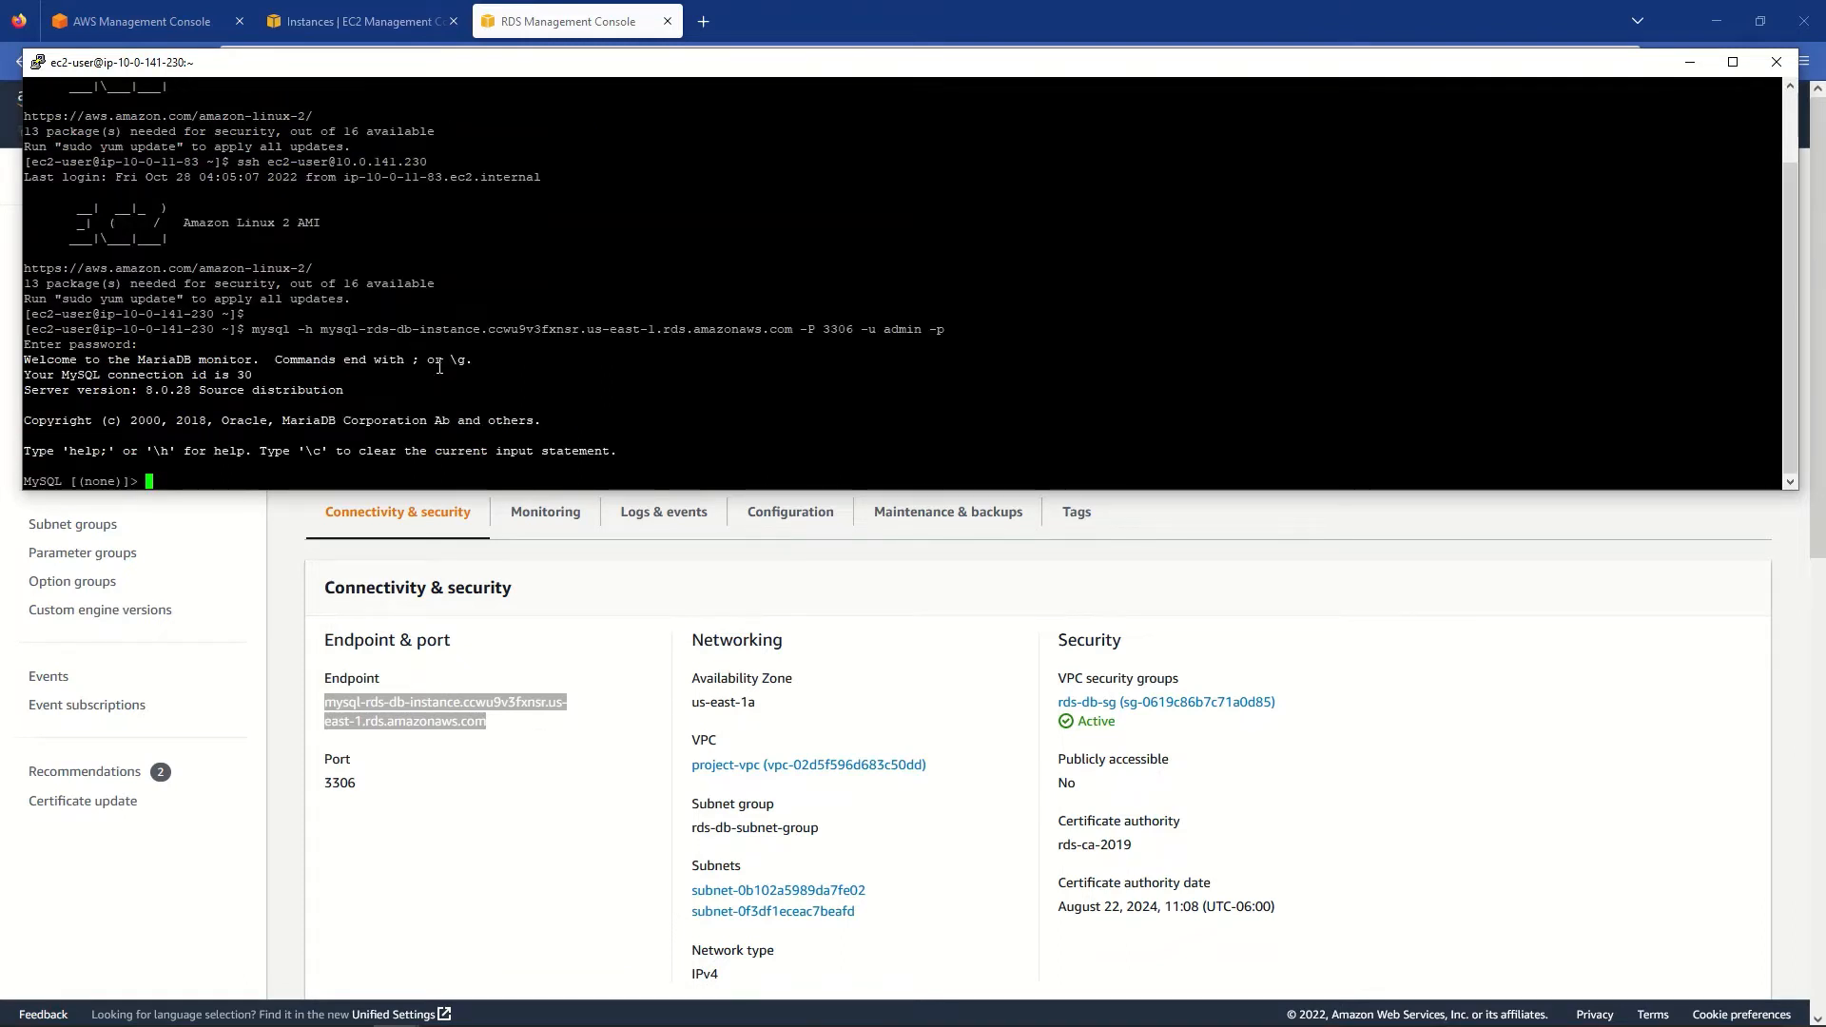
- Run show databases;, use company; and show tables; in the MySQL session
type("show databases;")
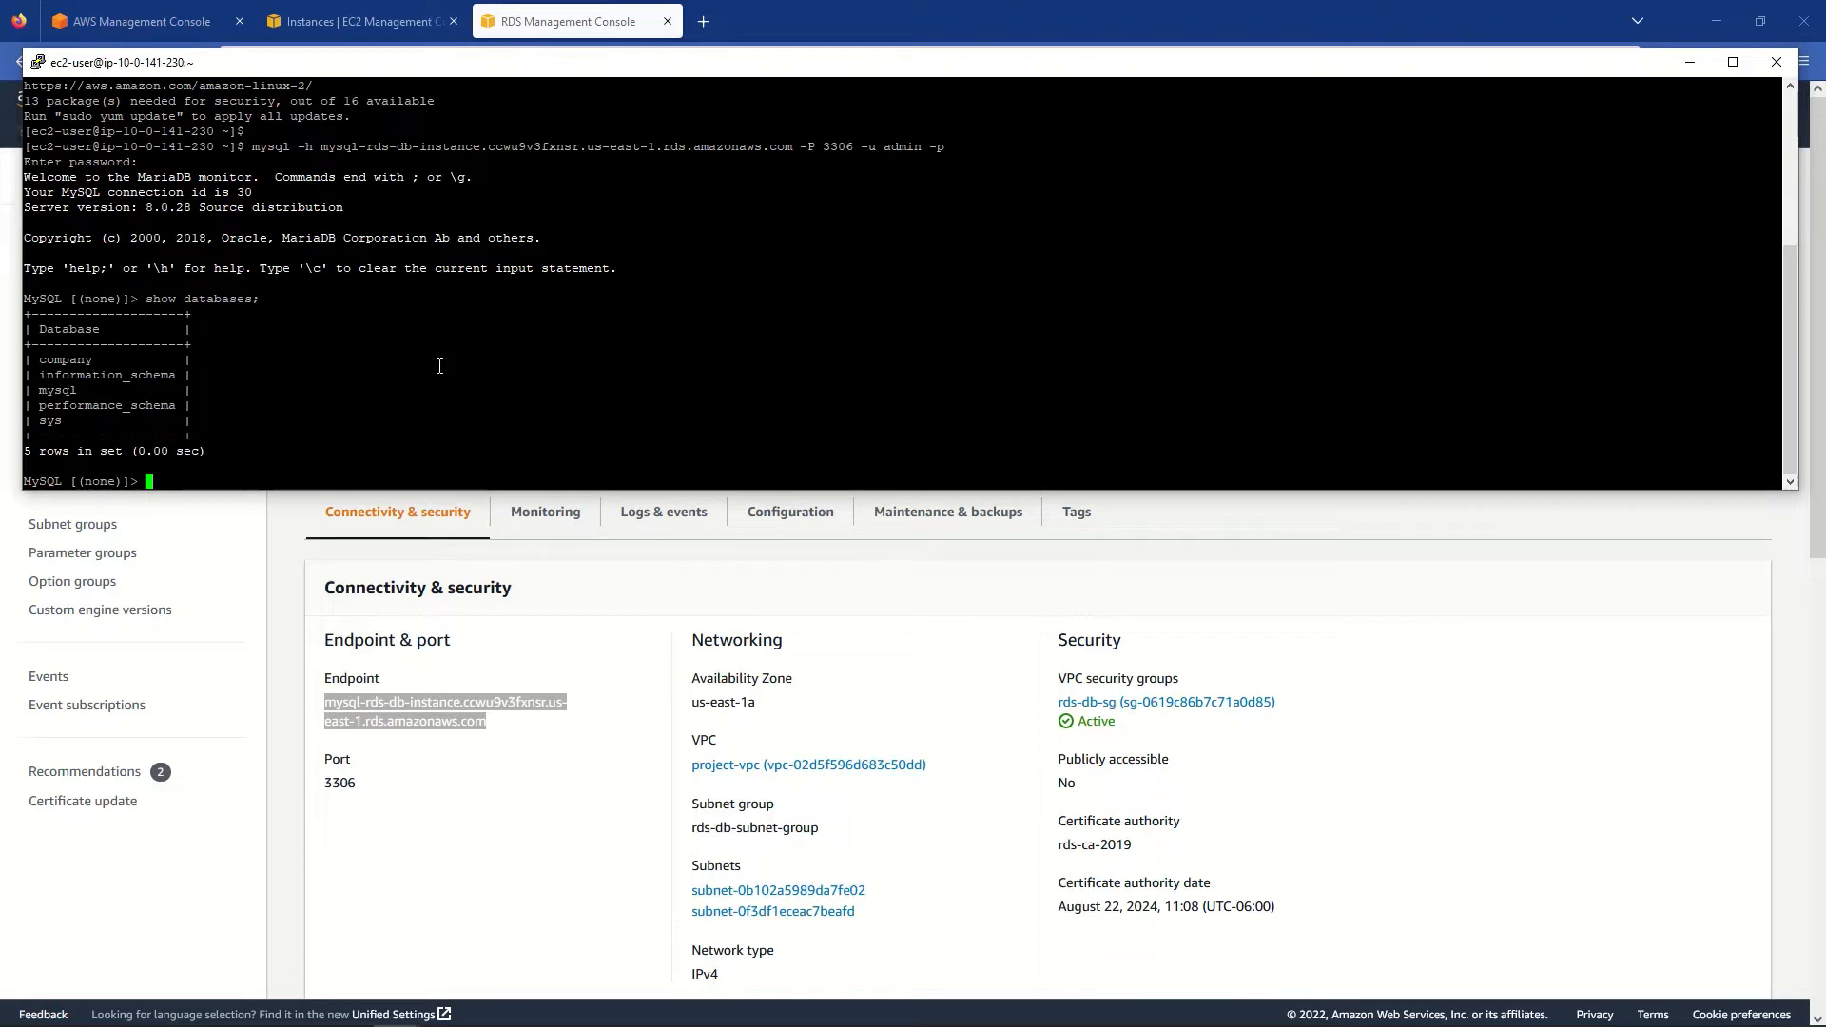
double_click(85, 362)
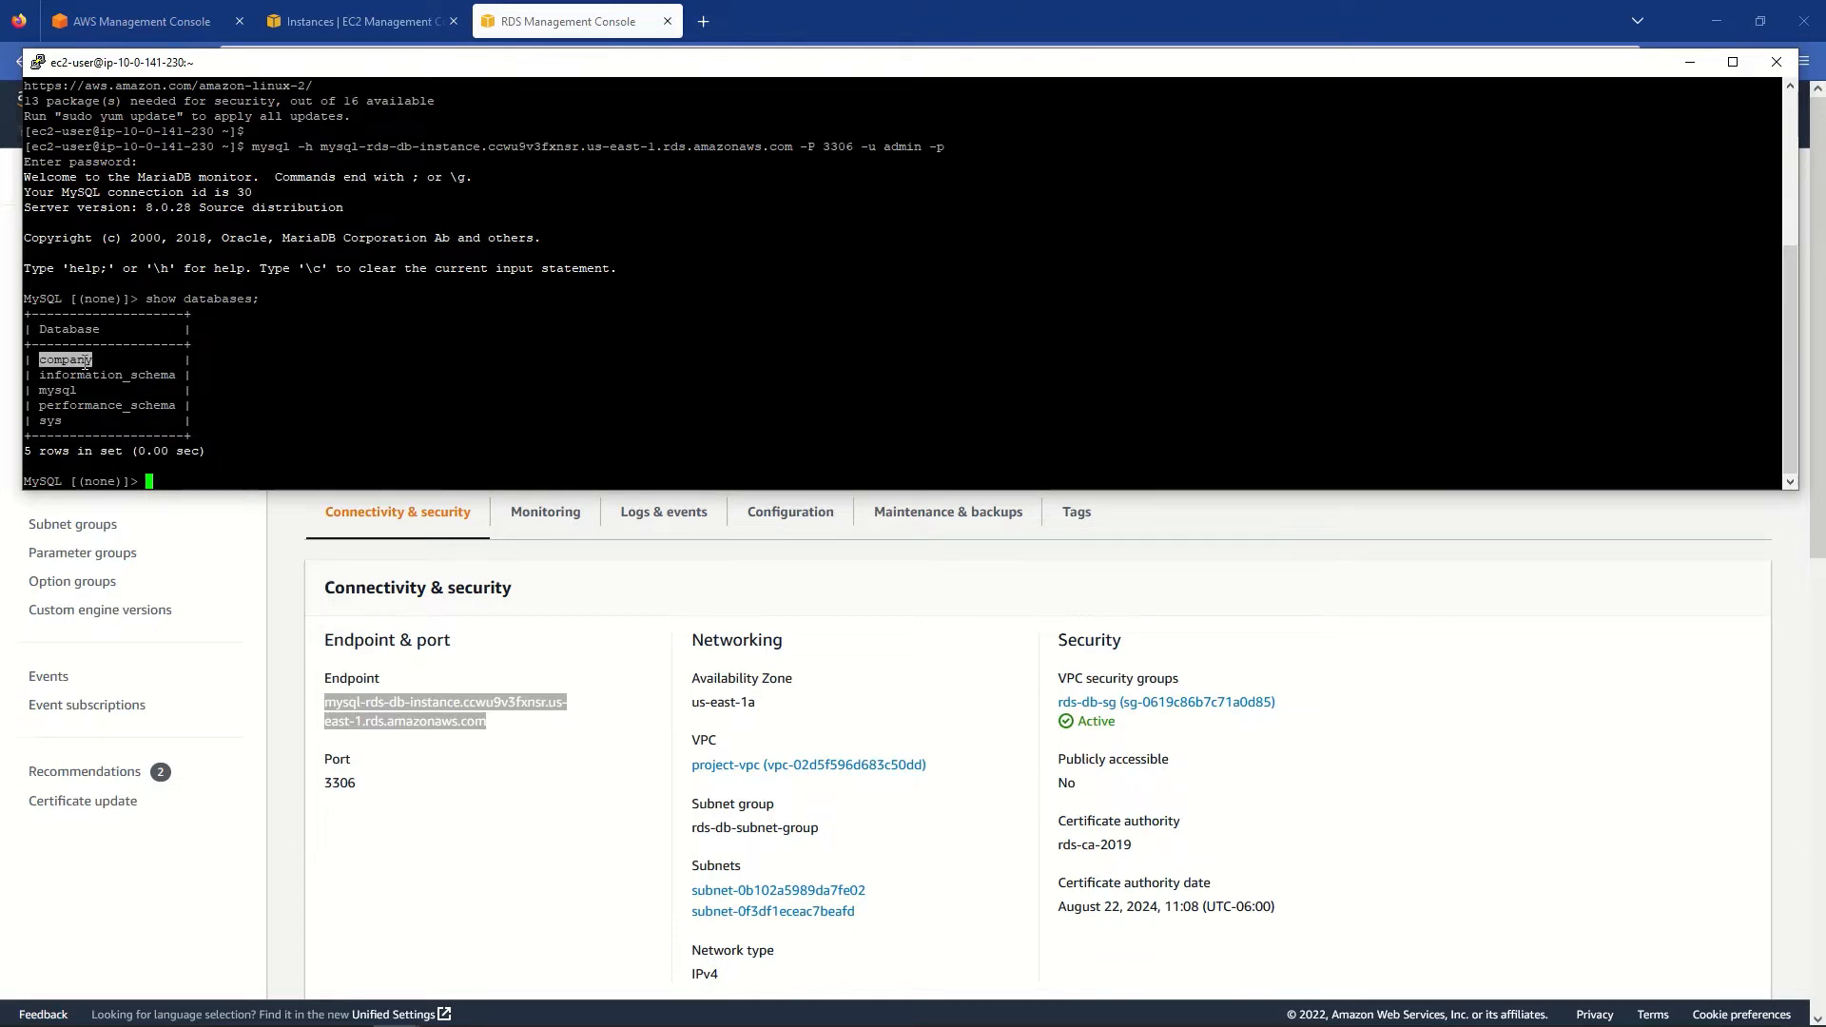
type("use")
right_click(301, 380)
type(";")
key("Return")
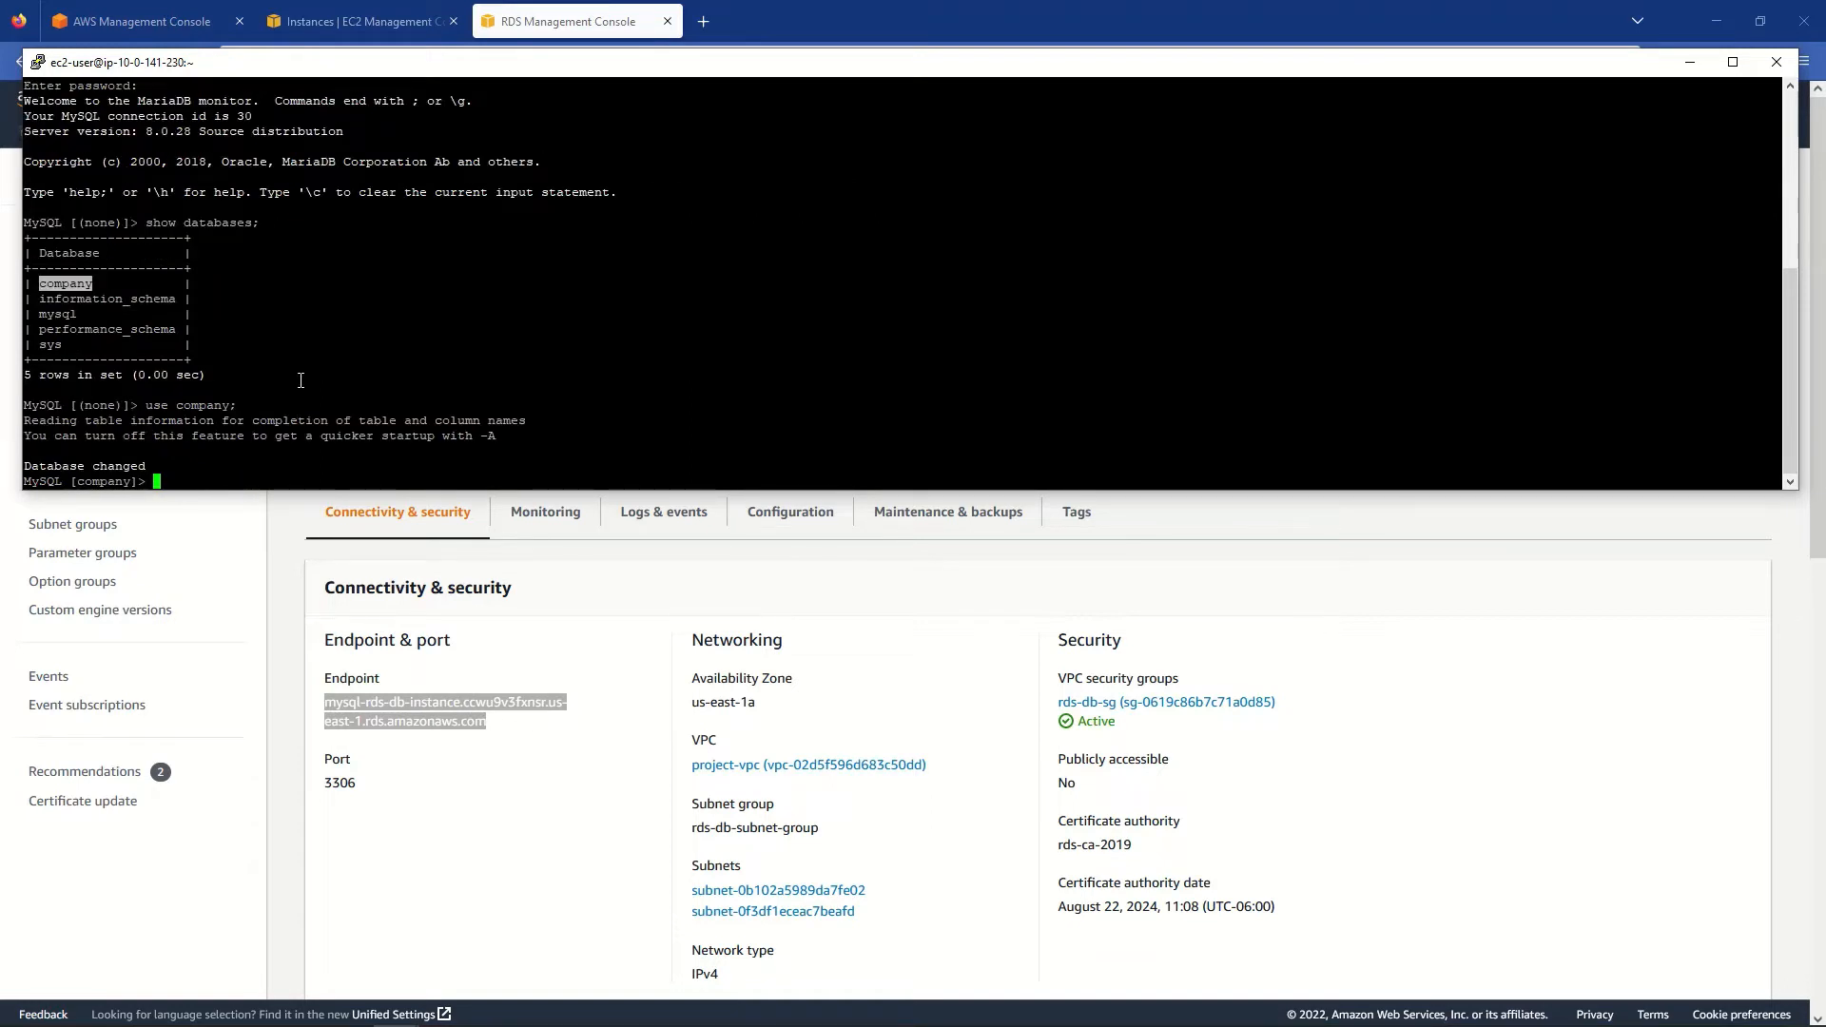
type("show tables;")
key("Return")
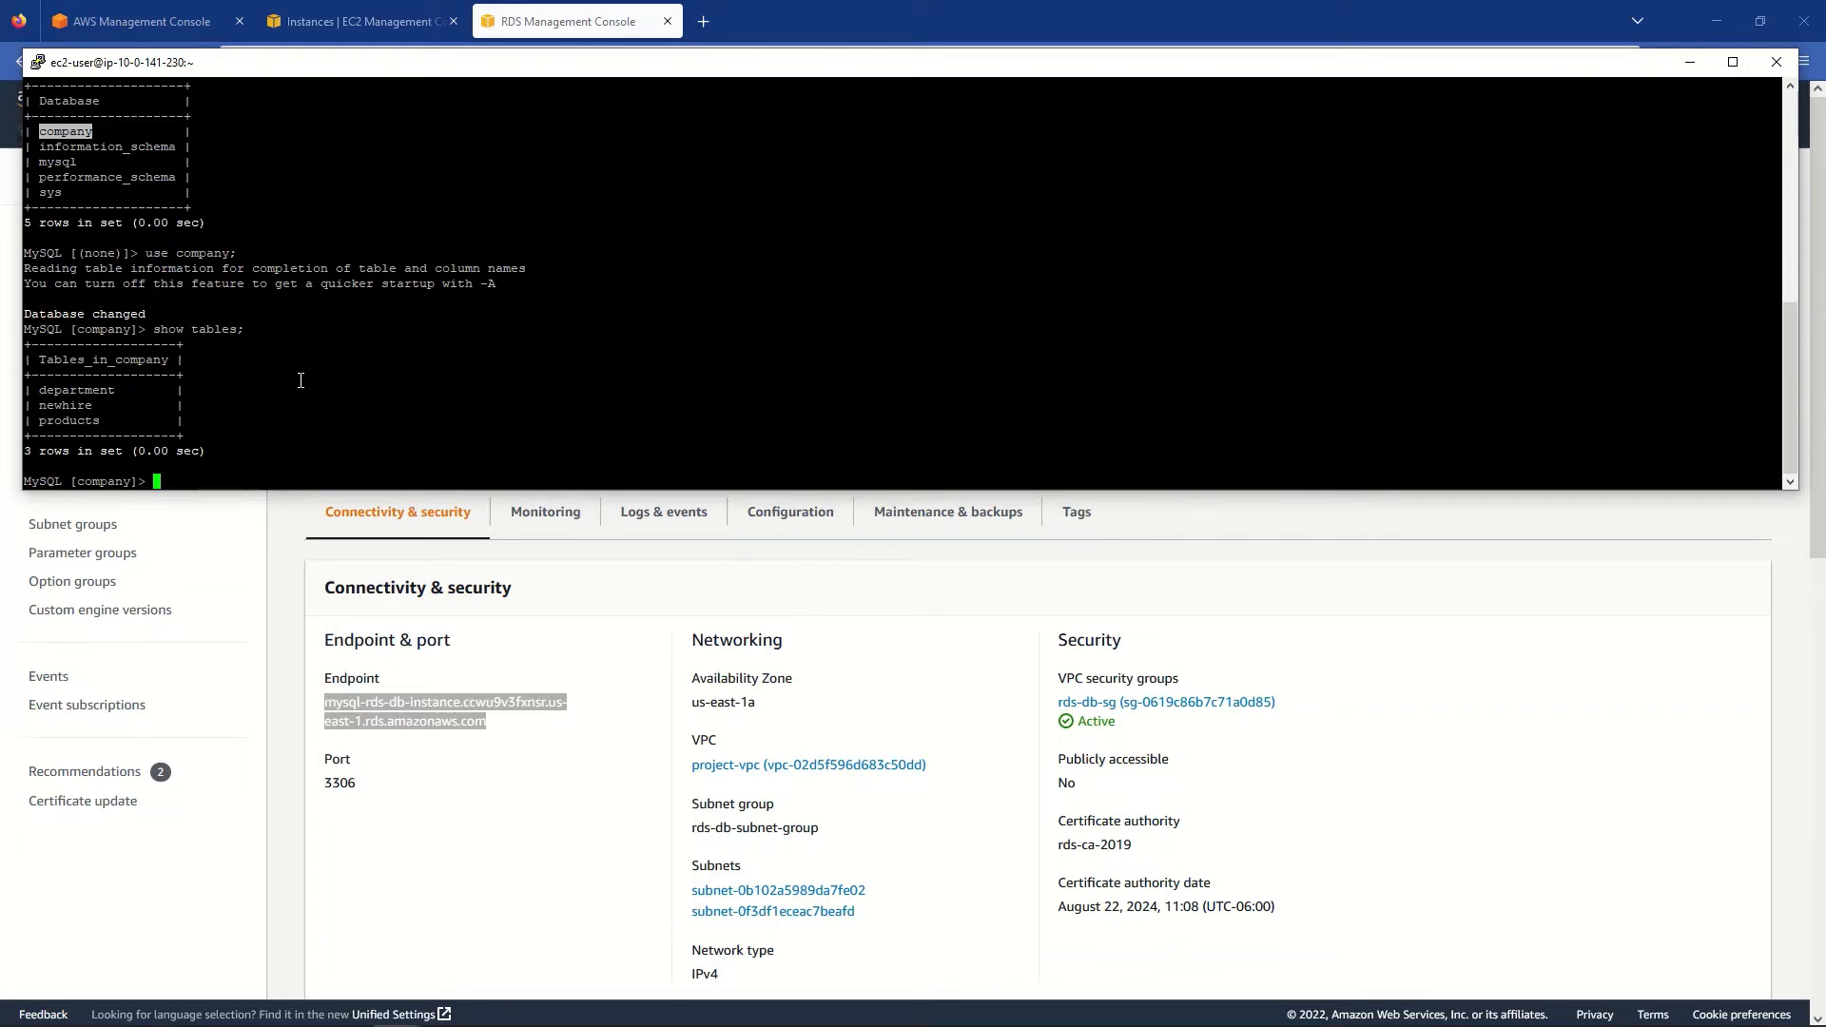
- Query all rows of the department and newhire tables with select * from
type("select * from")
double_click(76, 391)
right_click(204, 383)
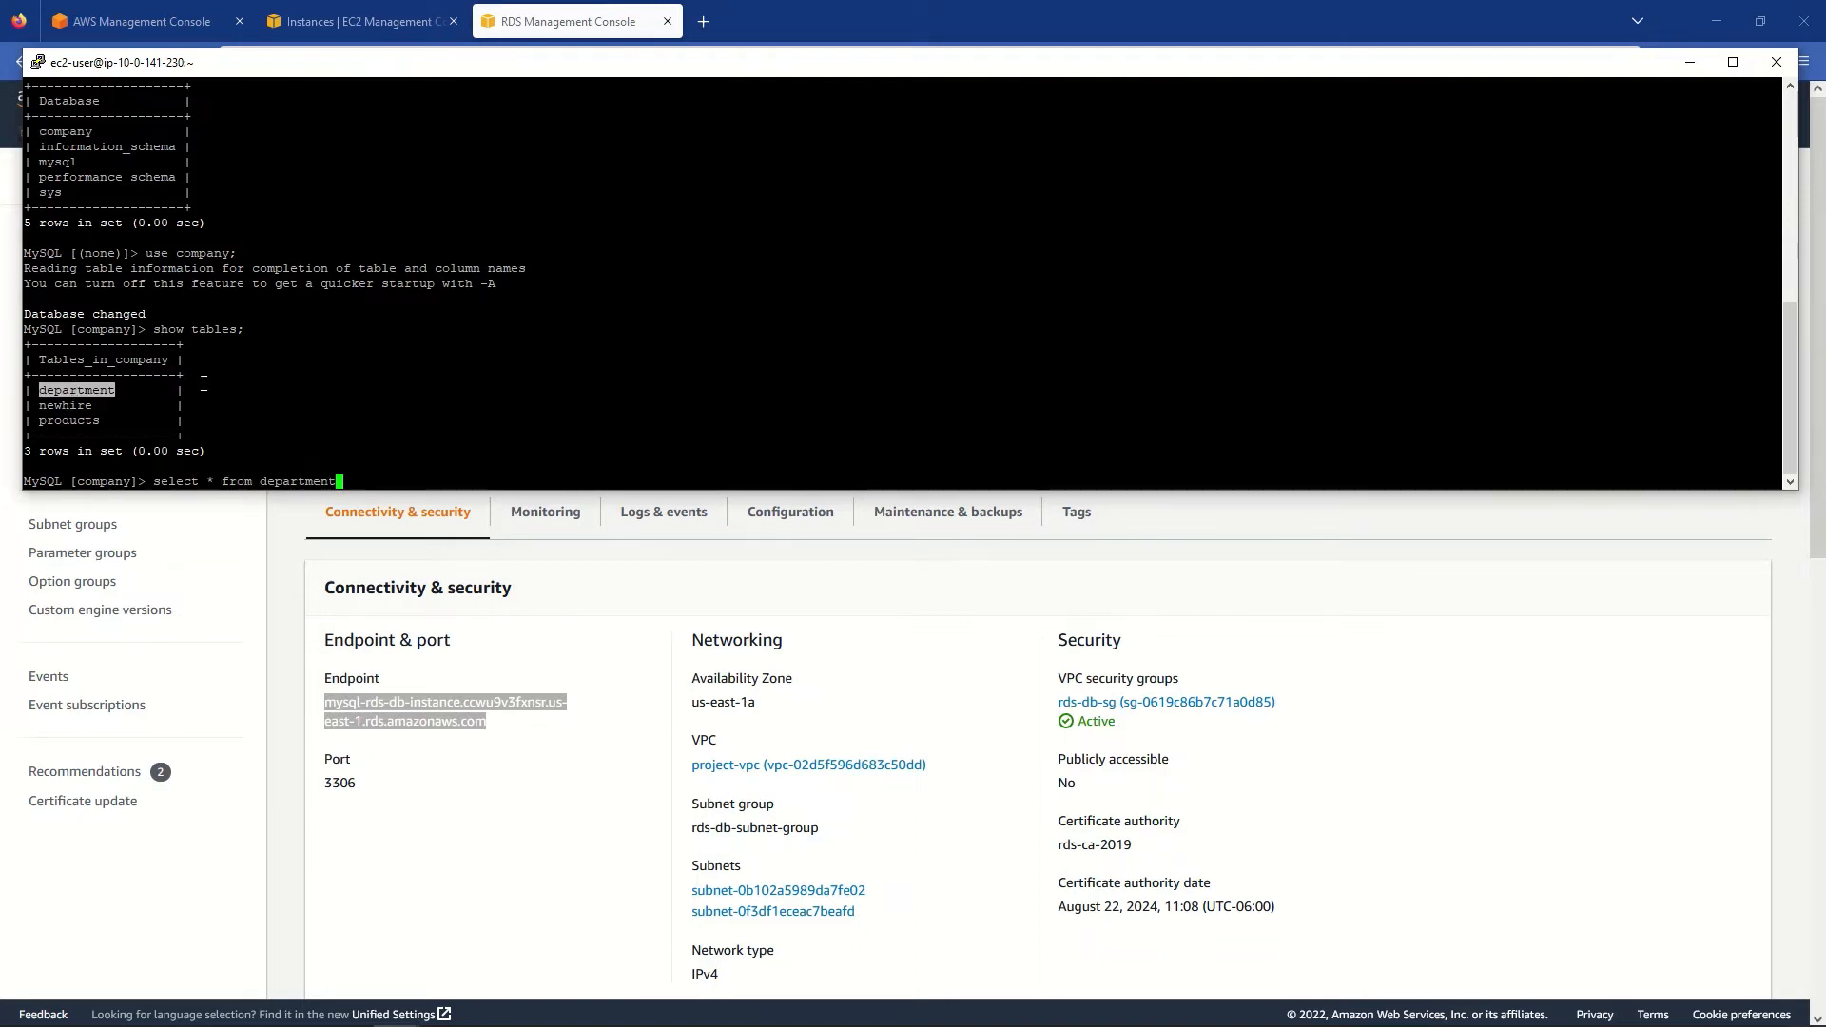
type(";")
key("Return")
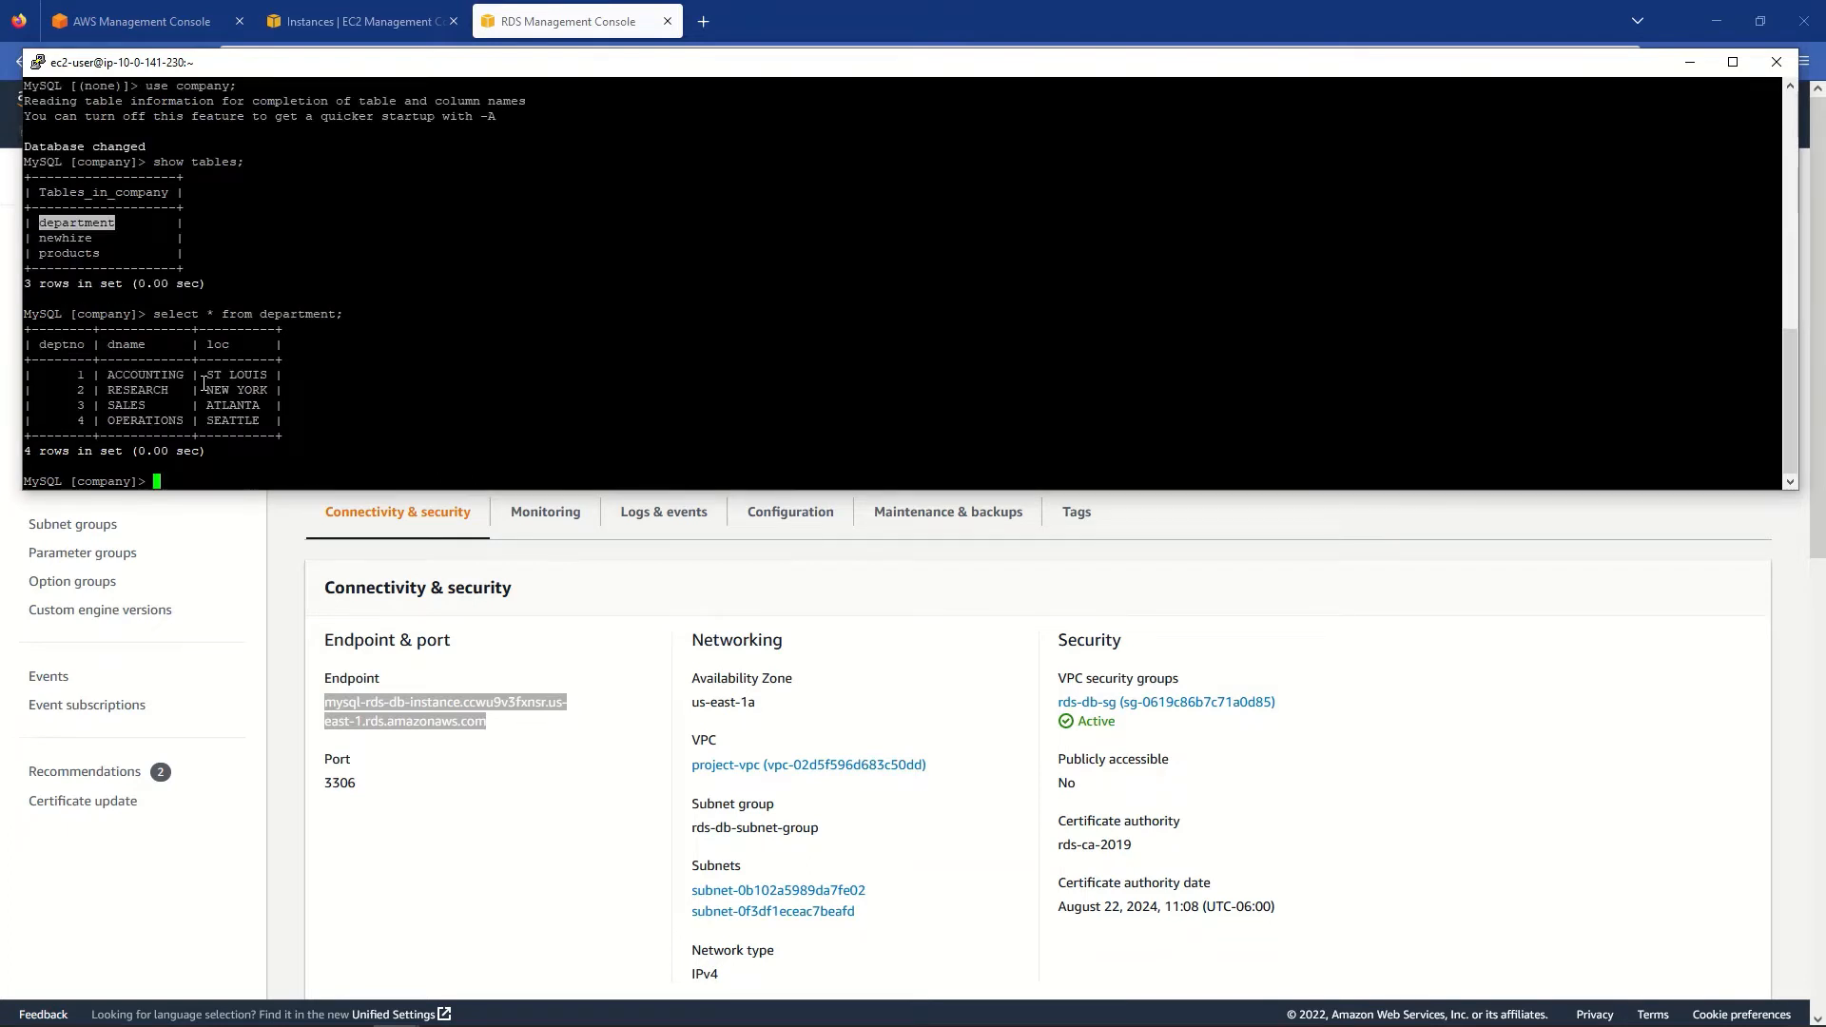
type("select * from")
double_click(62, 237)
right_click(62, 235)
right_click(62, 235)
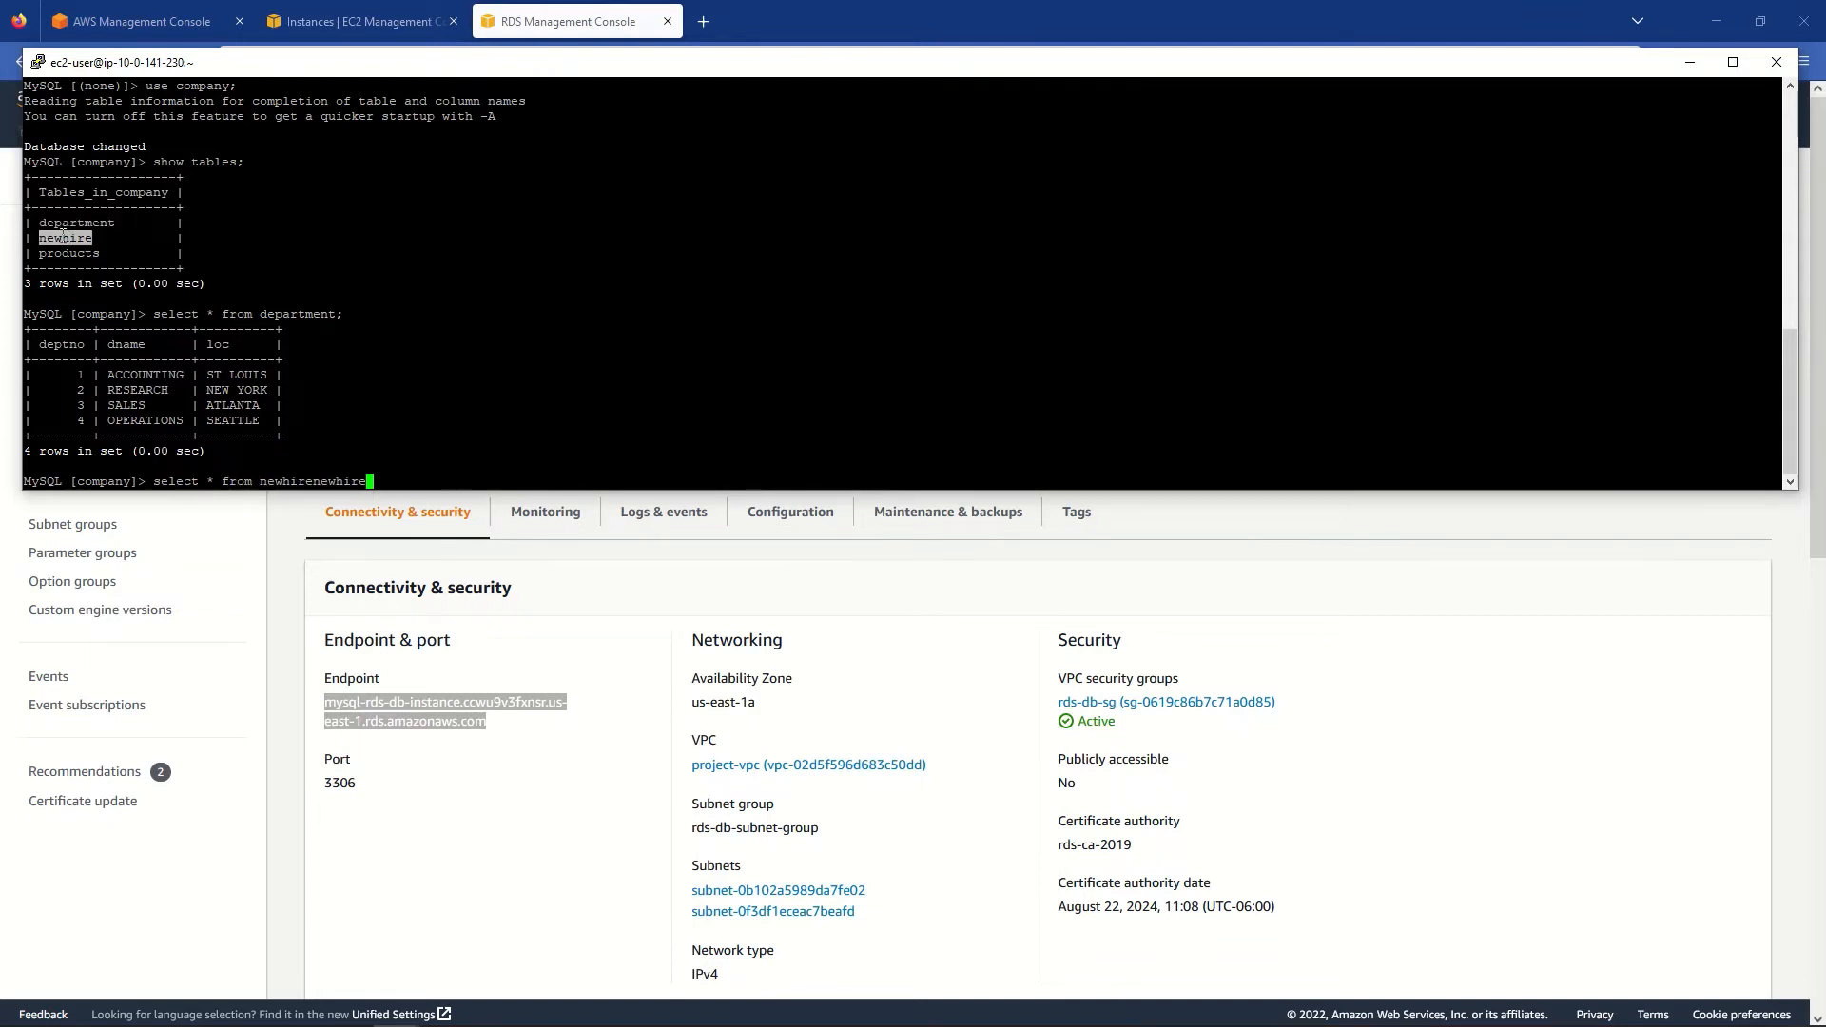
key("BackSpace")
key("BackSpace")
key("BackSpace")
key("BackSpace")
key("BackSpace")
key("BackSpace")
key("BackSpace")
type(";")
key("Return")
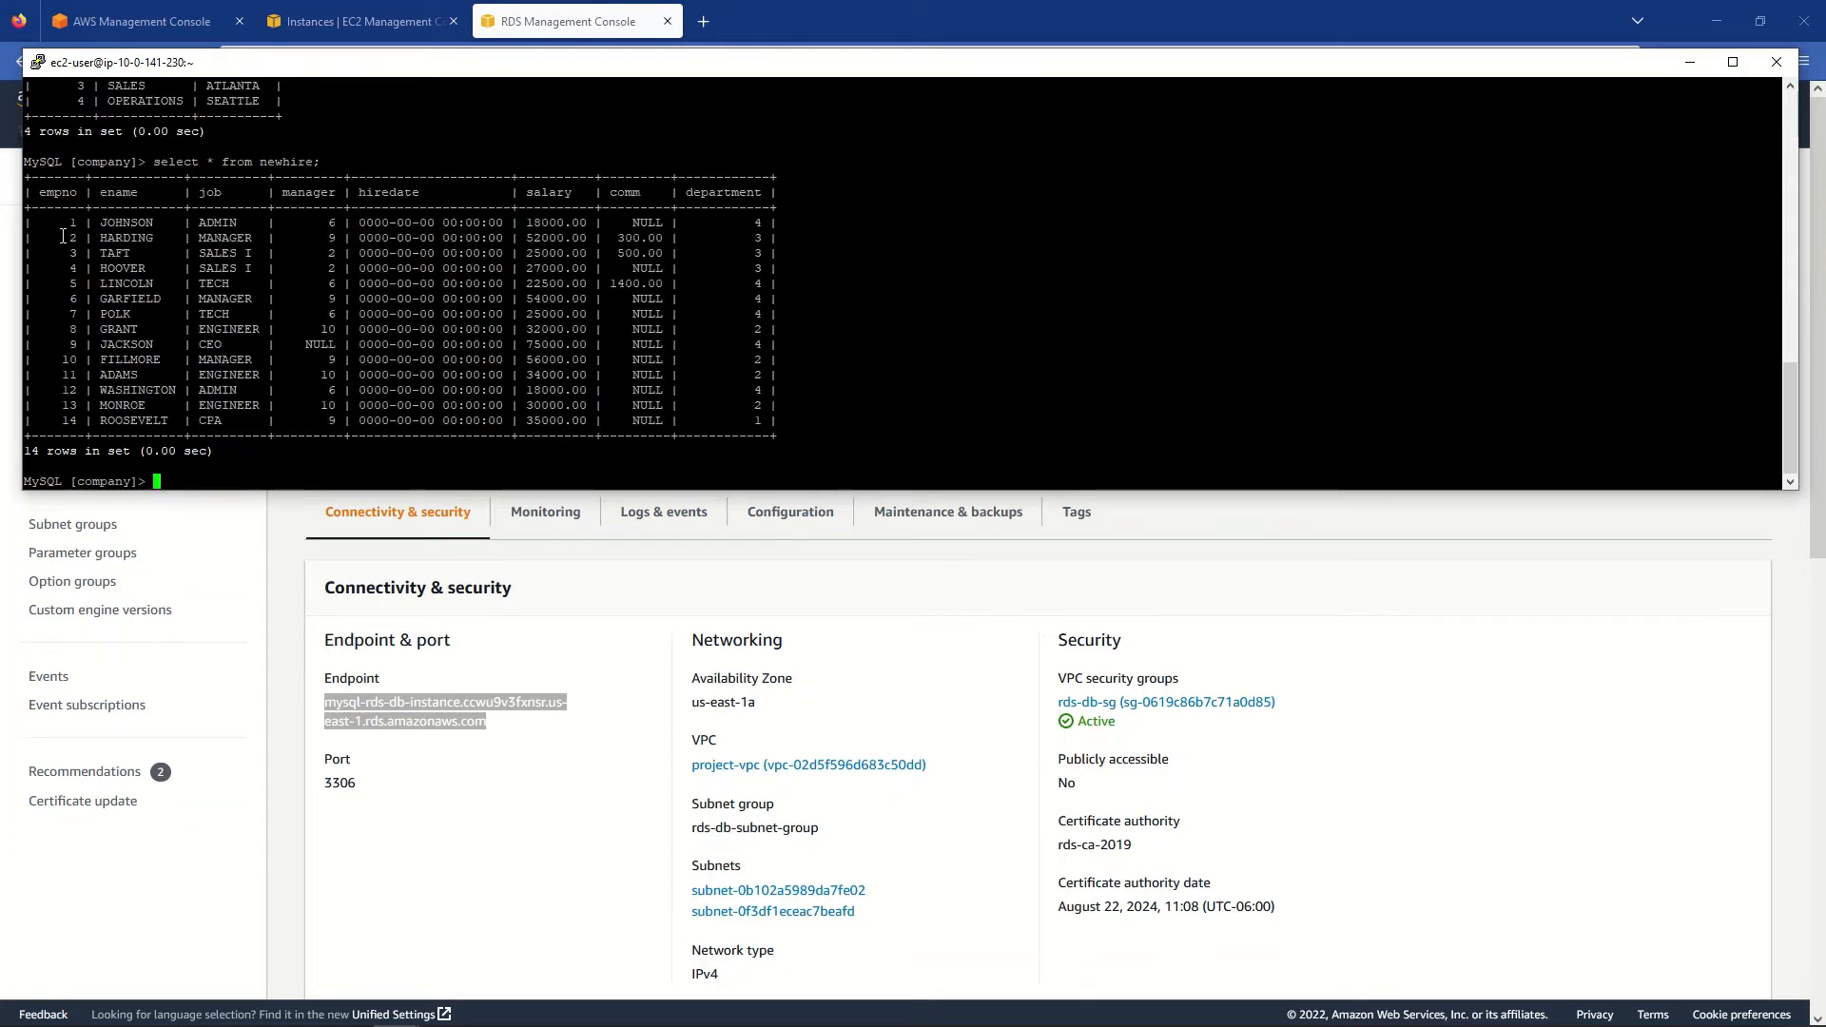
- Query all rows of the products table with select * from products;
type("select * from")
scroll(55, 232, "up", 4)
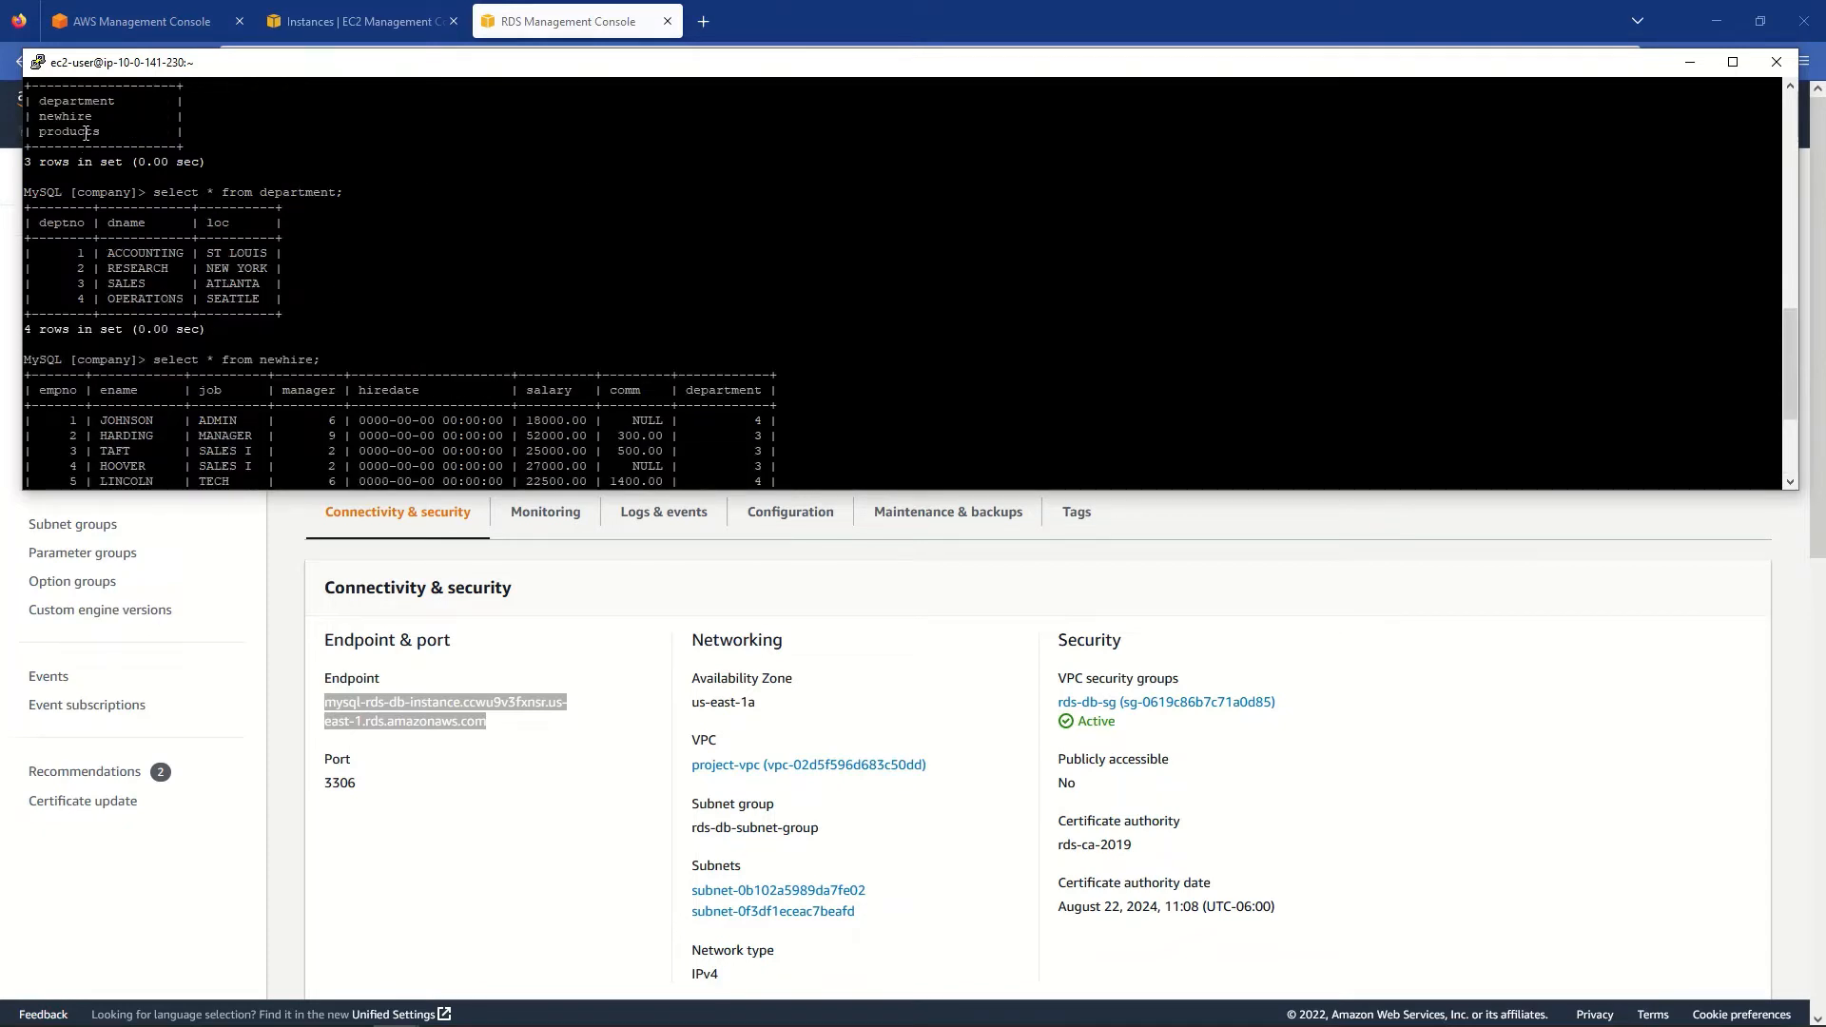
double_click(68, 132)
right_click(371, 164)
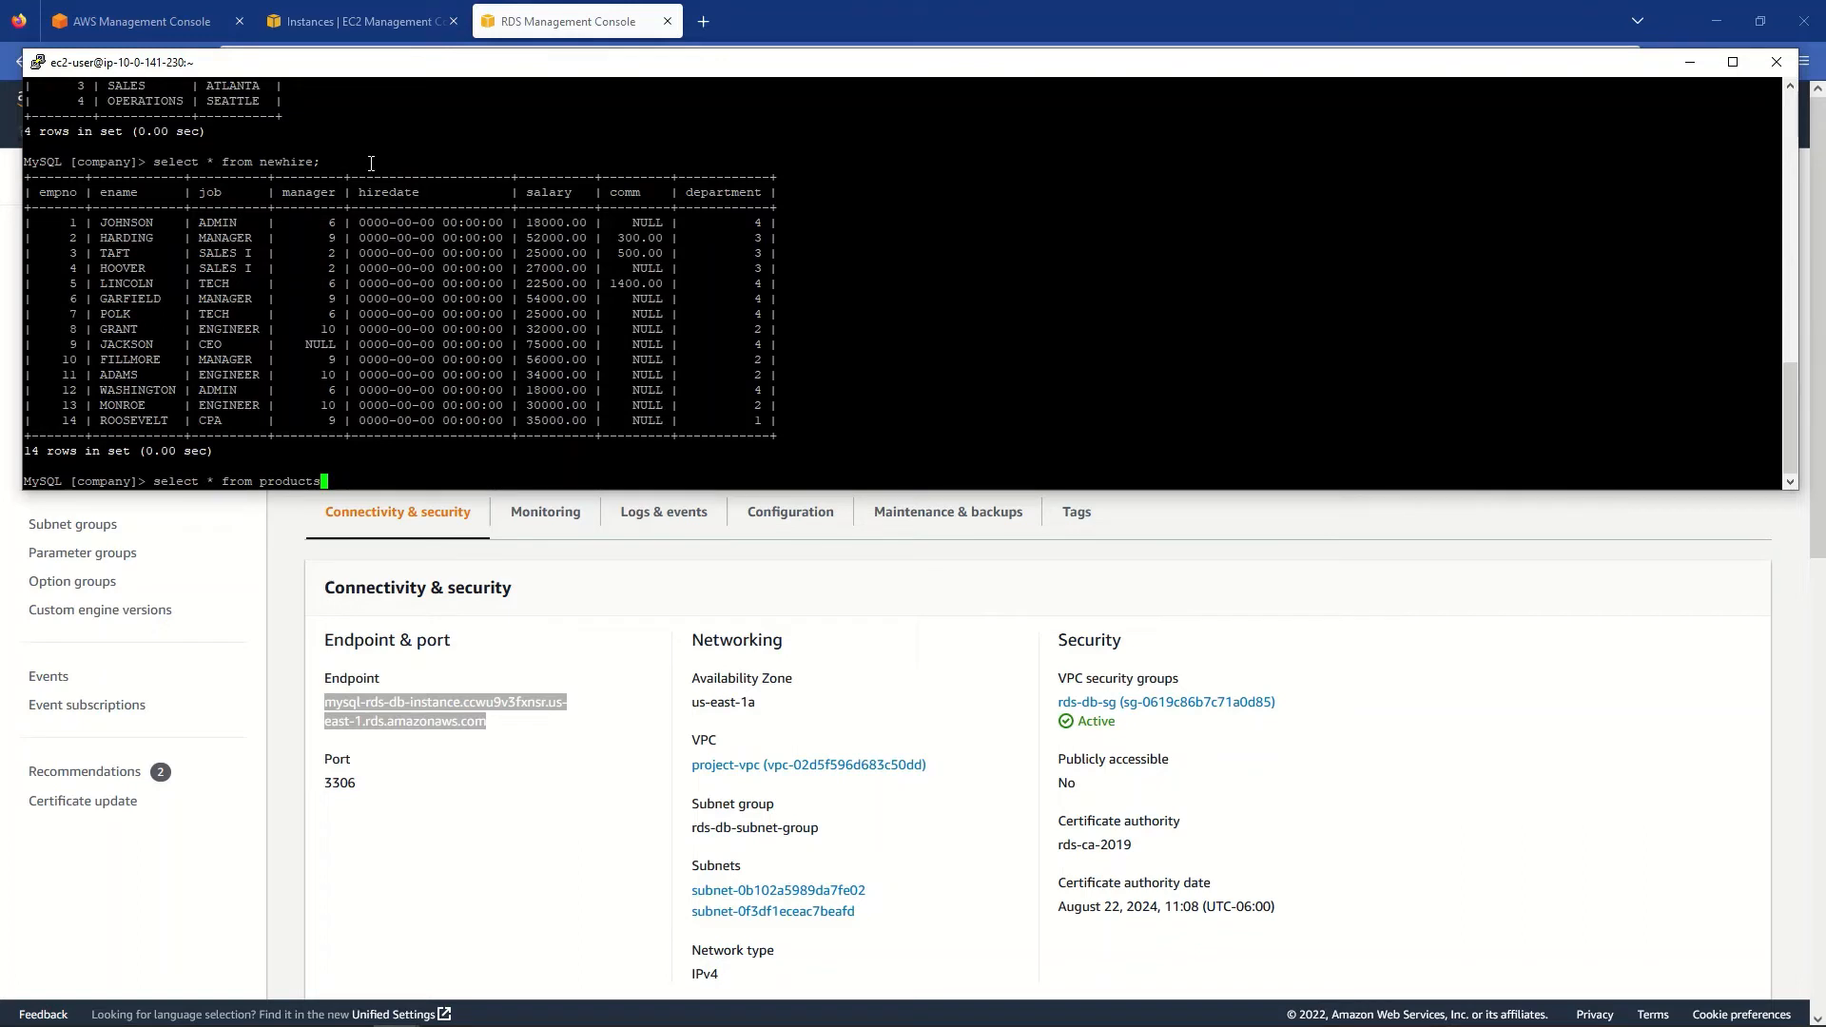
type(";")
key("Return")
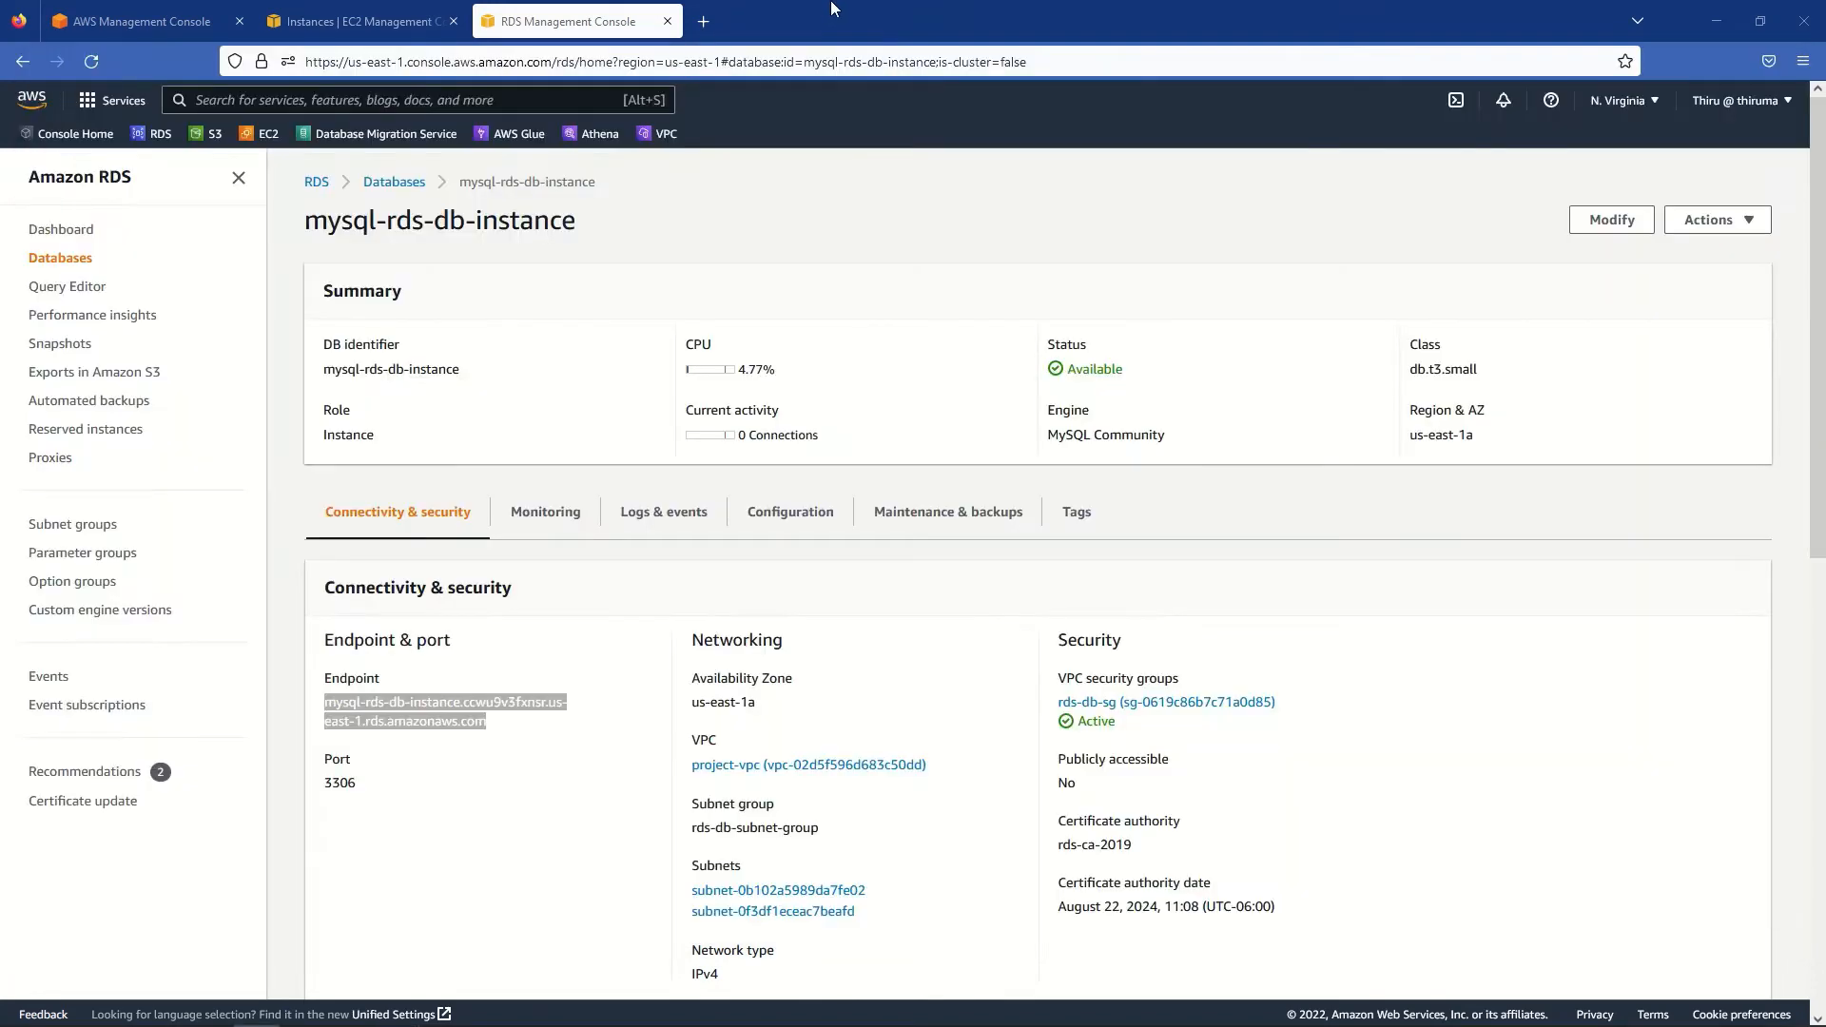
- Open aurora-db-cluster from the Databases list and copy its writer endpoint hostname
triple_click(446, 712)
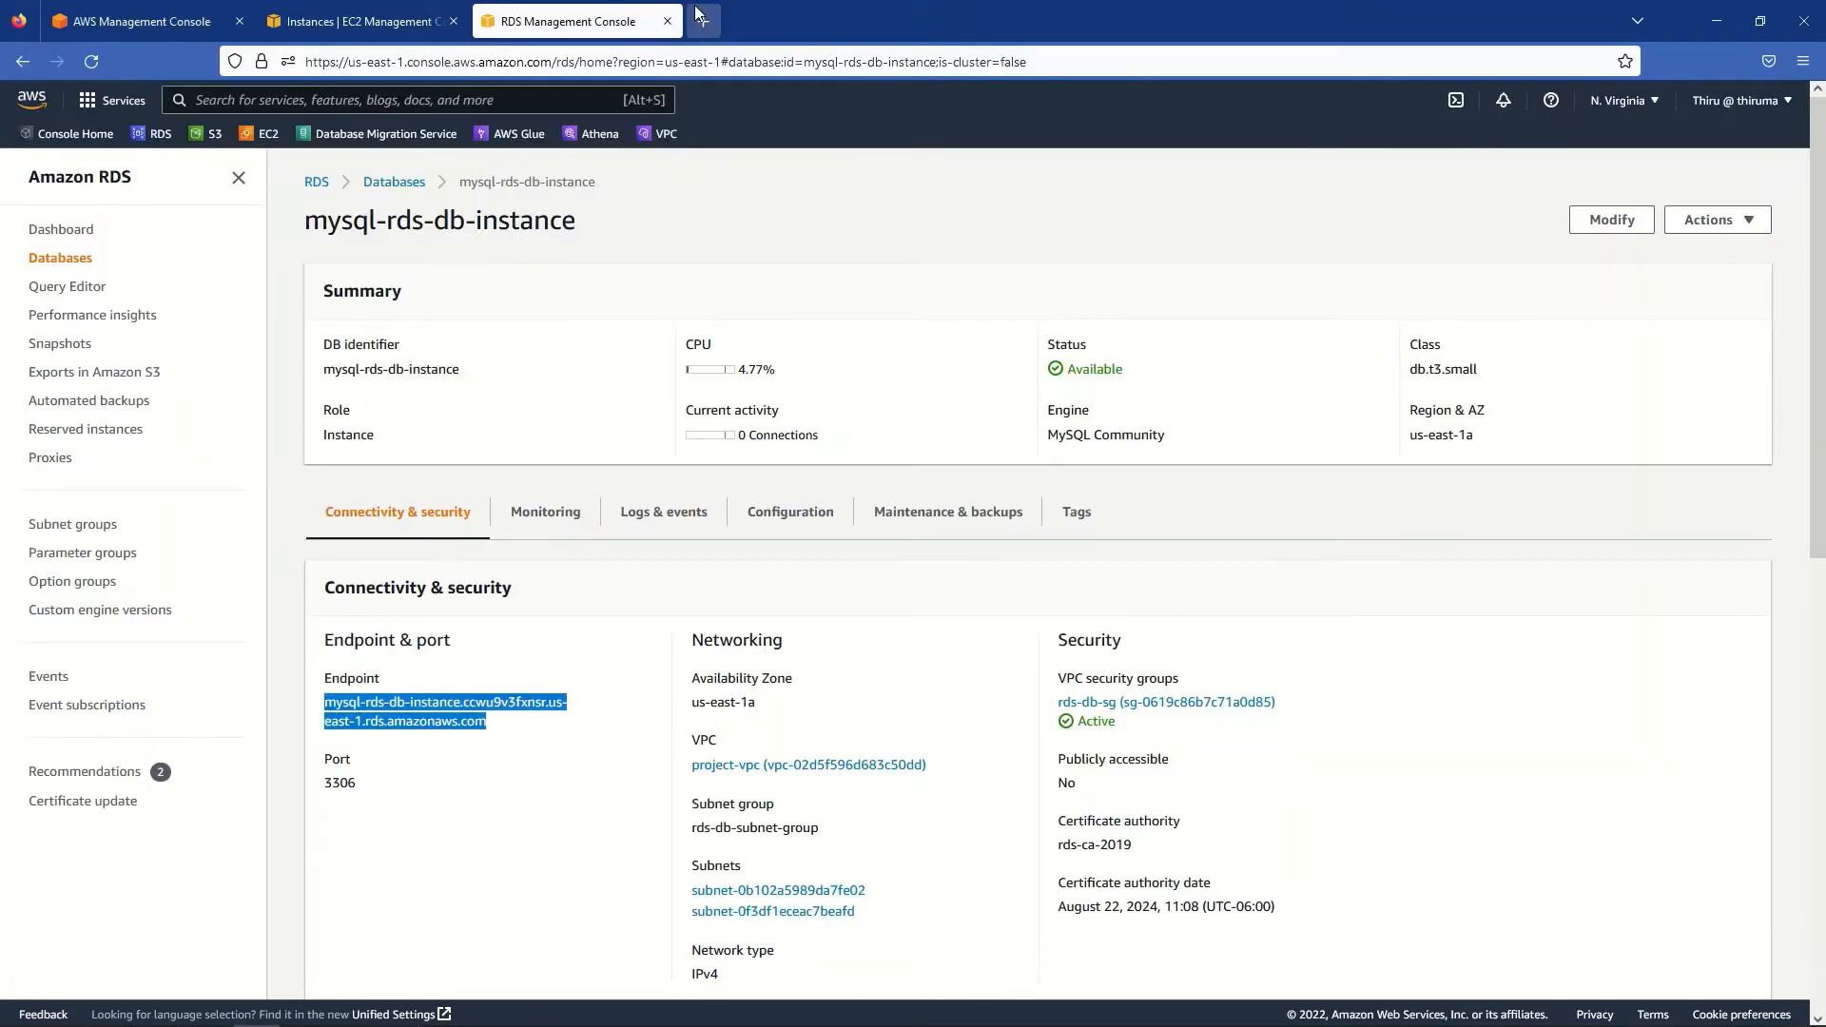
left_click(690, 233)
left_click(392, 183)
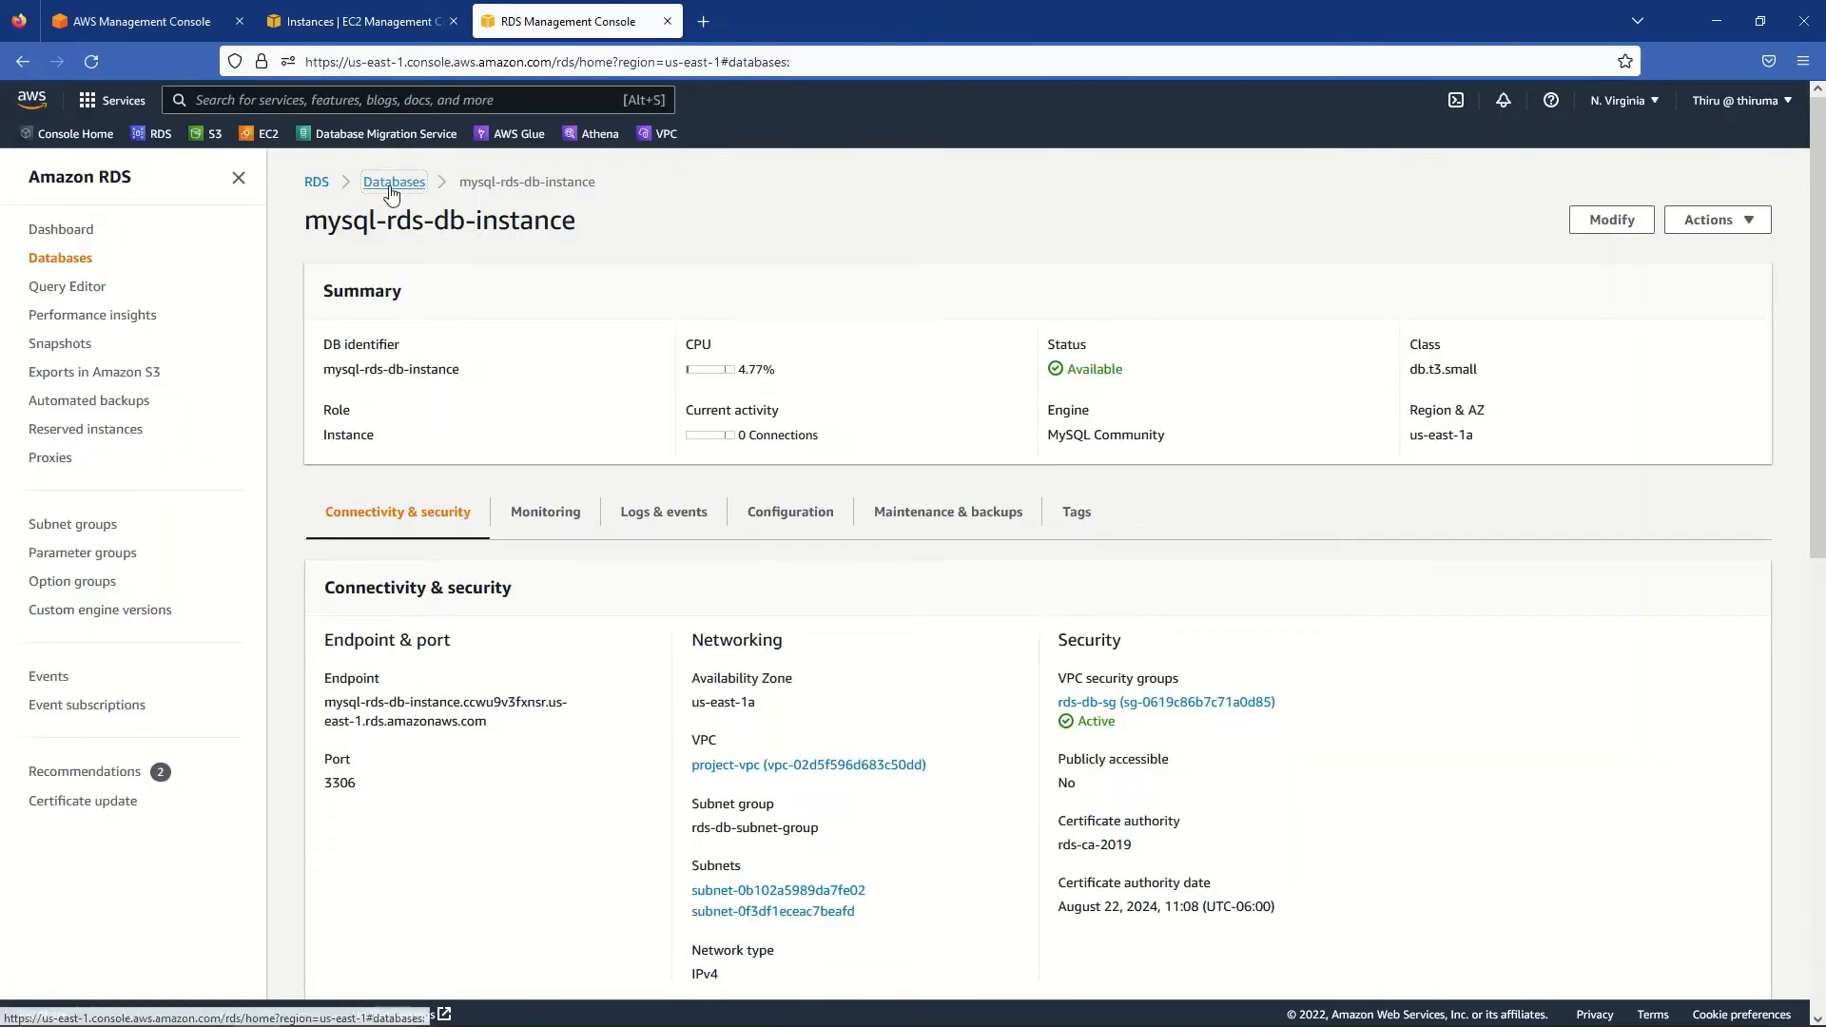
left_click(441, 384)
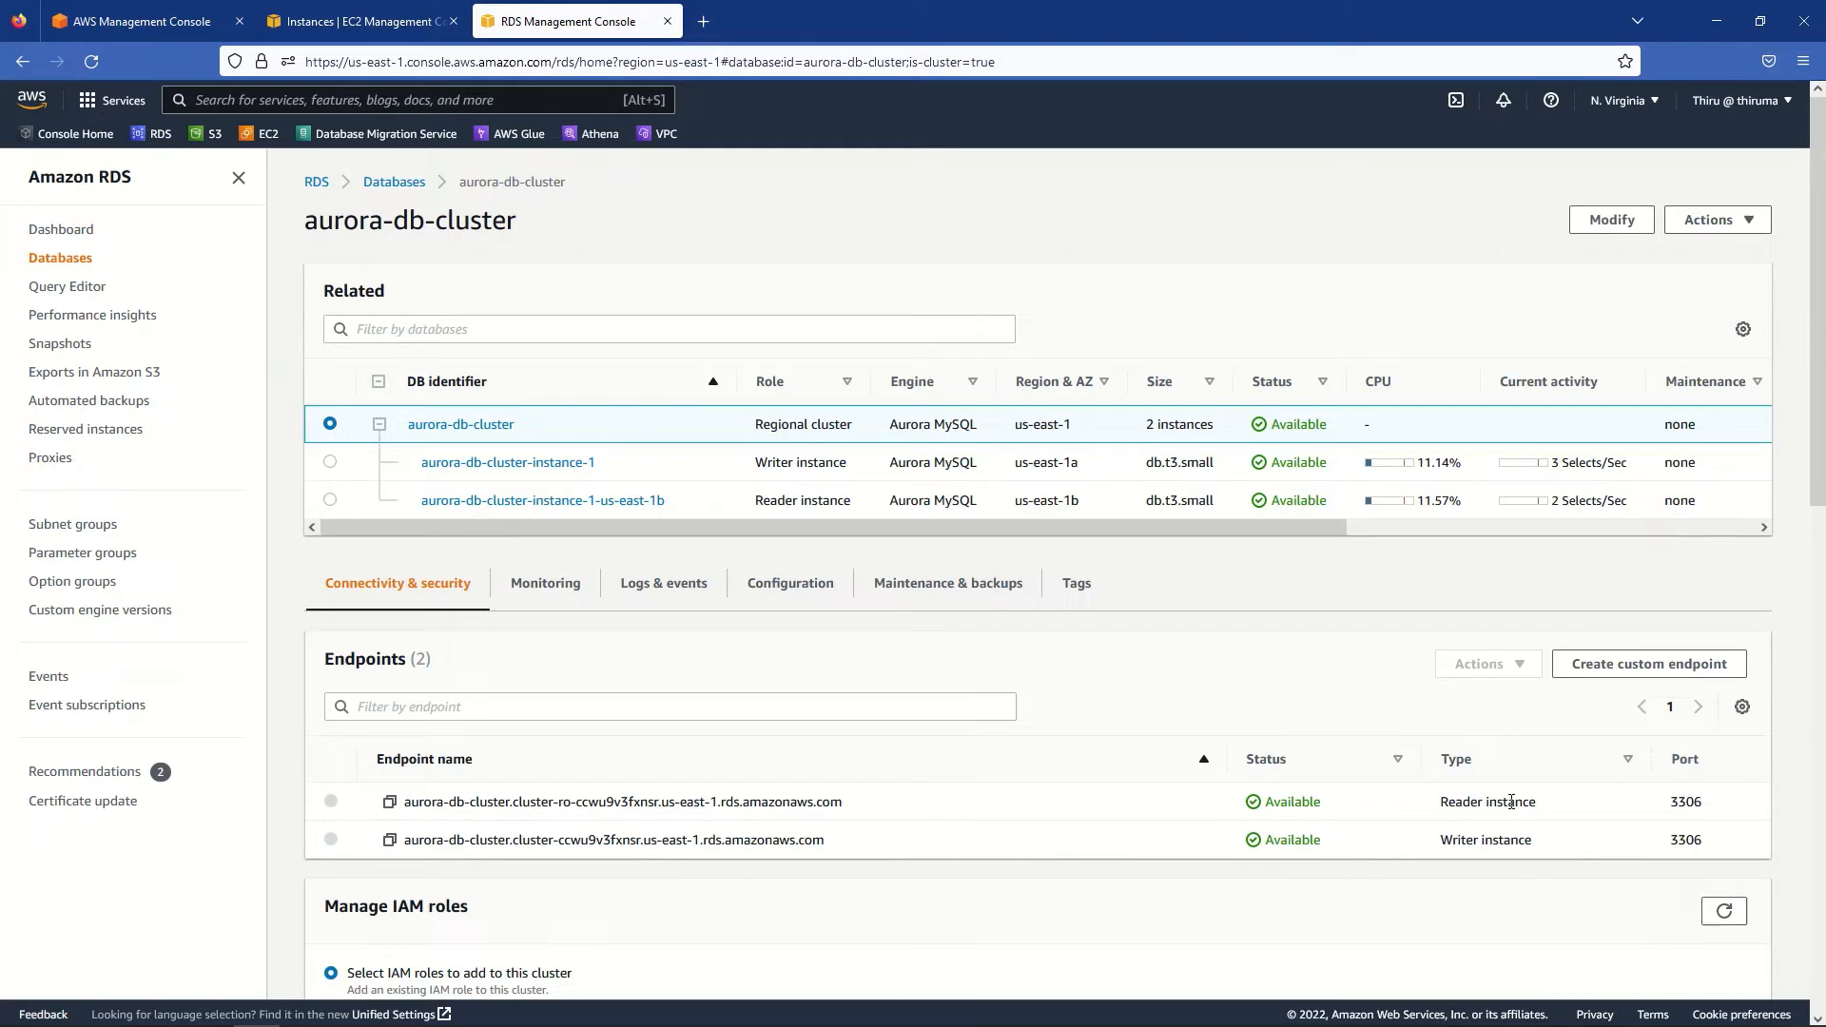
left_click(389, 842)
- In PuTTY, connect with mysql -h <writer endpoint> -P 3306 -u admin -p and the password
key("alt+Tab")
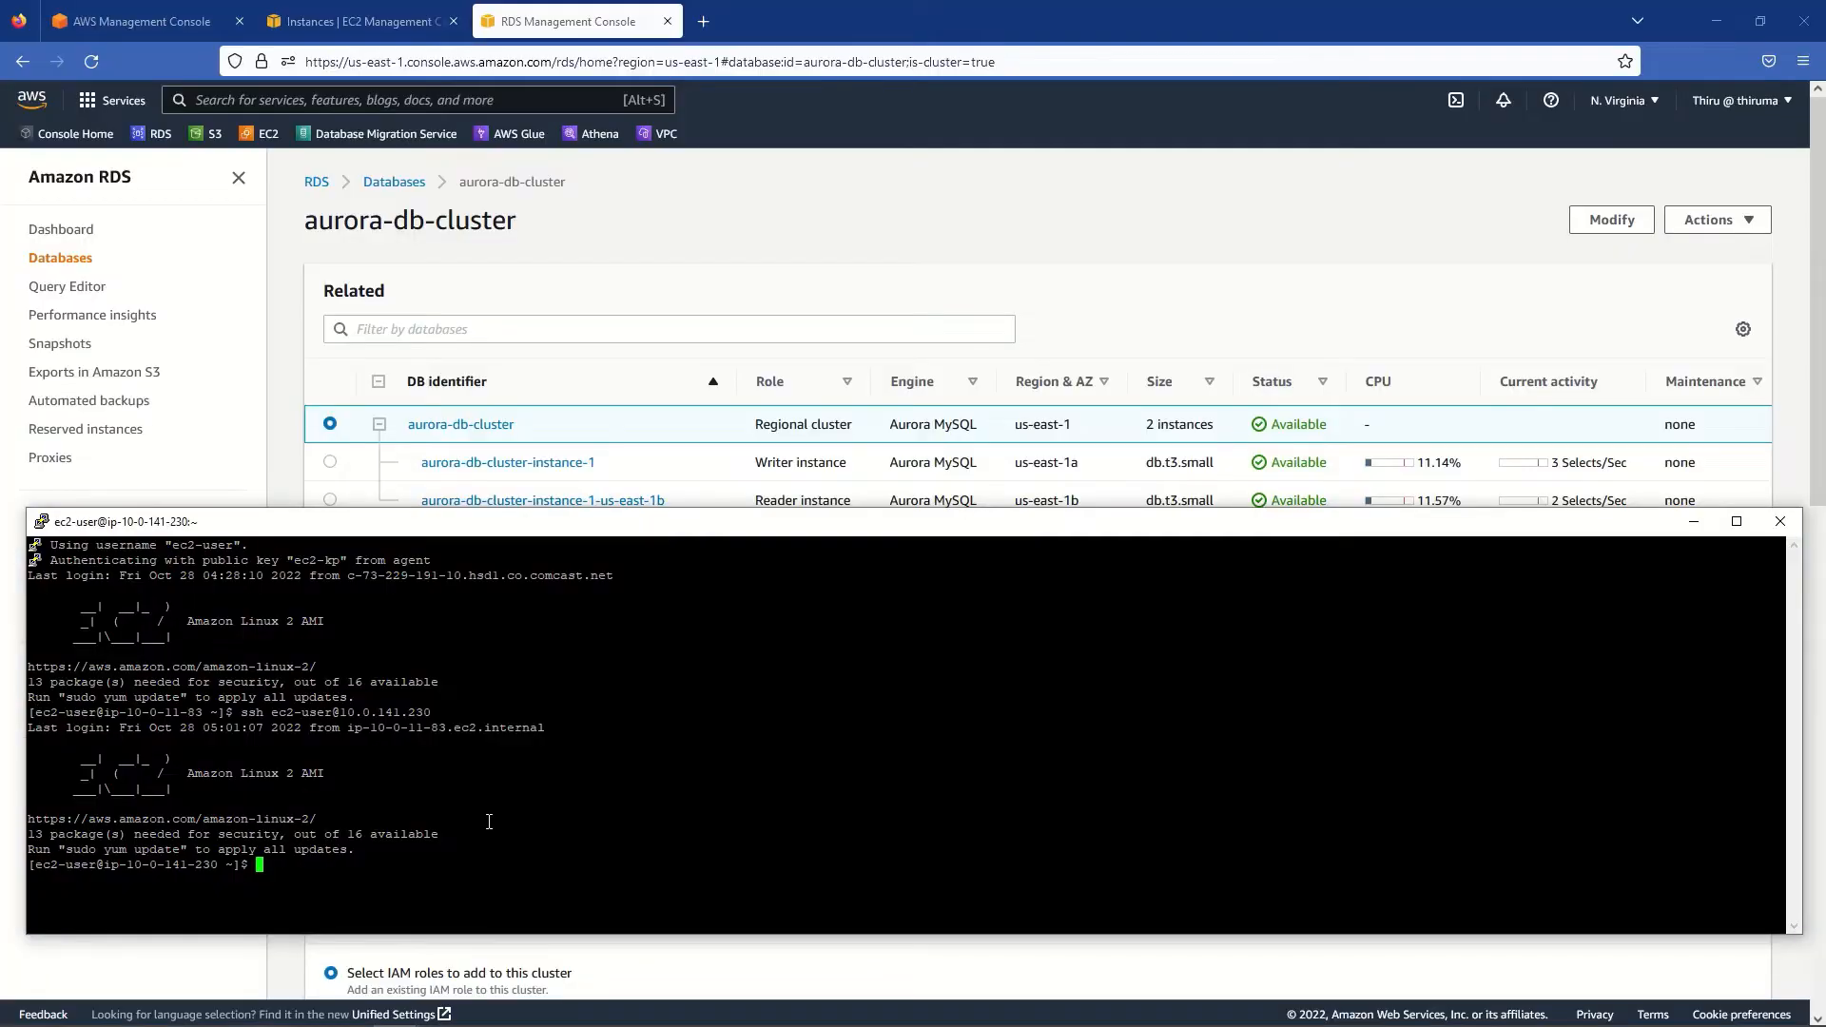
type("mysql -h")
right_click(492, 739)
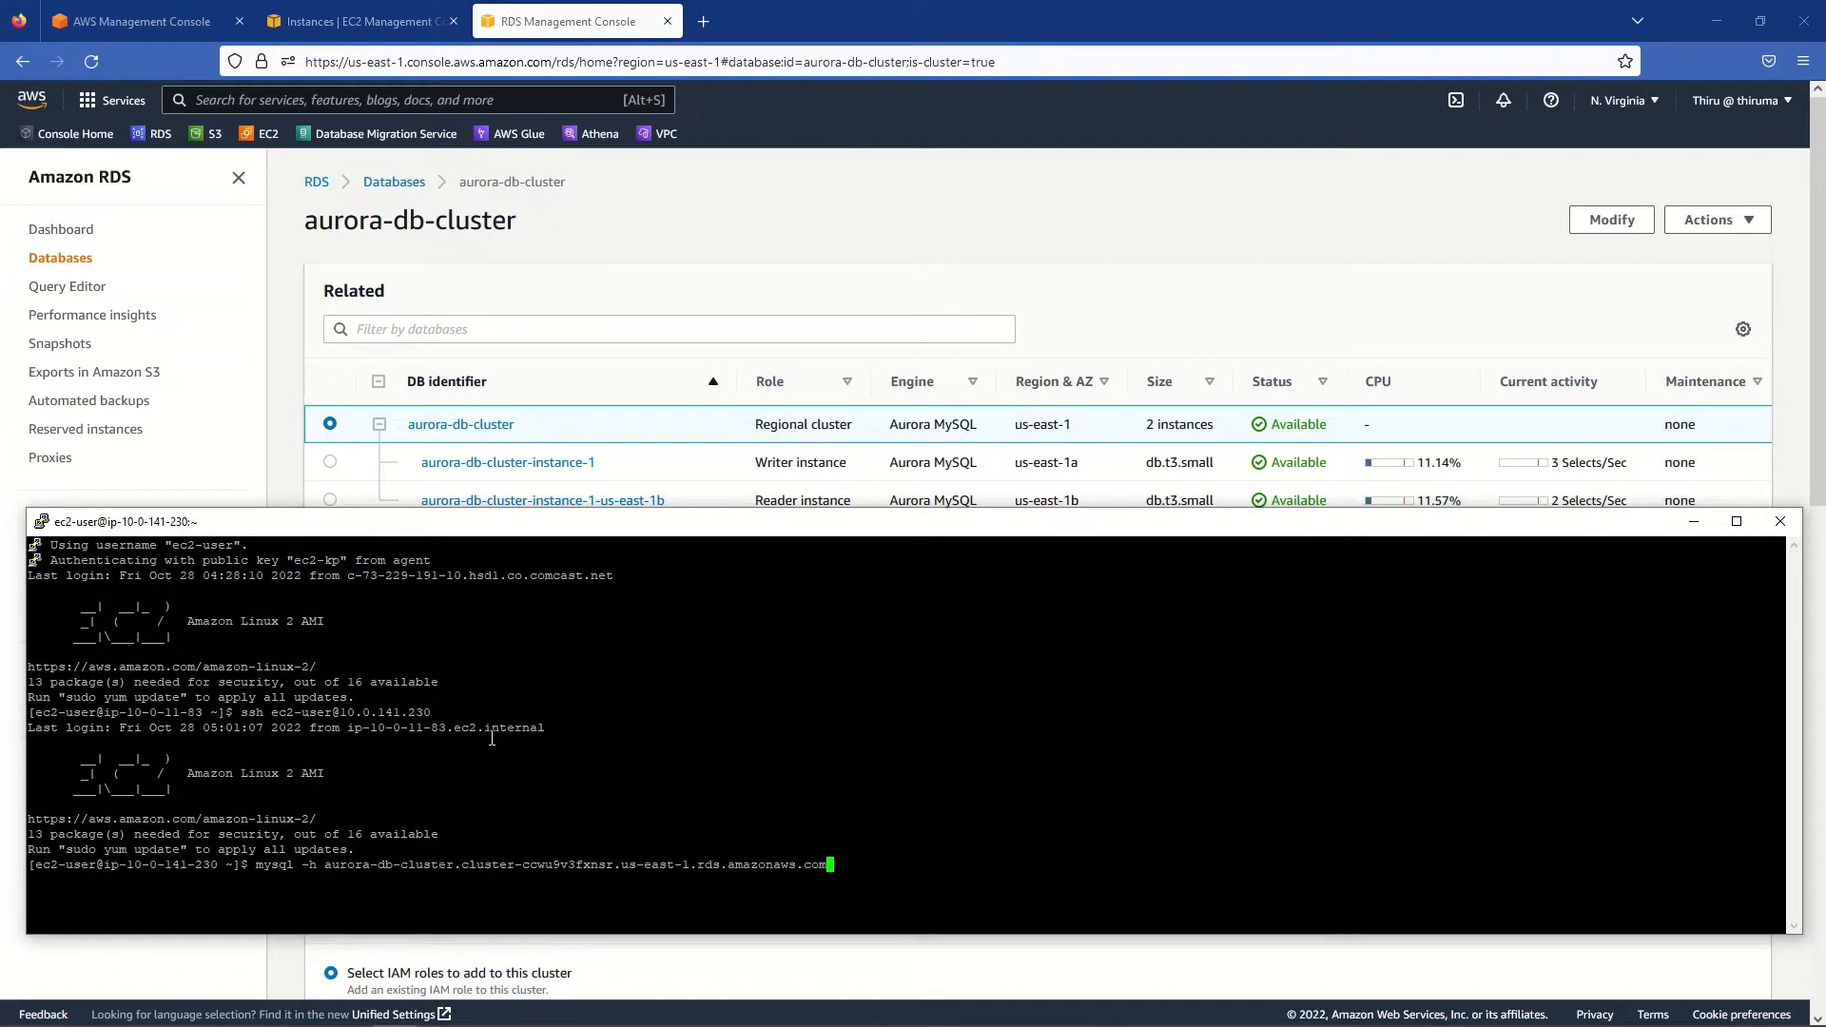
type("-u")
key("BackSpace")
type("P 3306 -u admin -p")
key("Return")
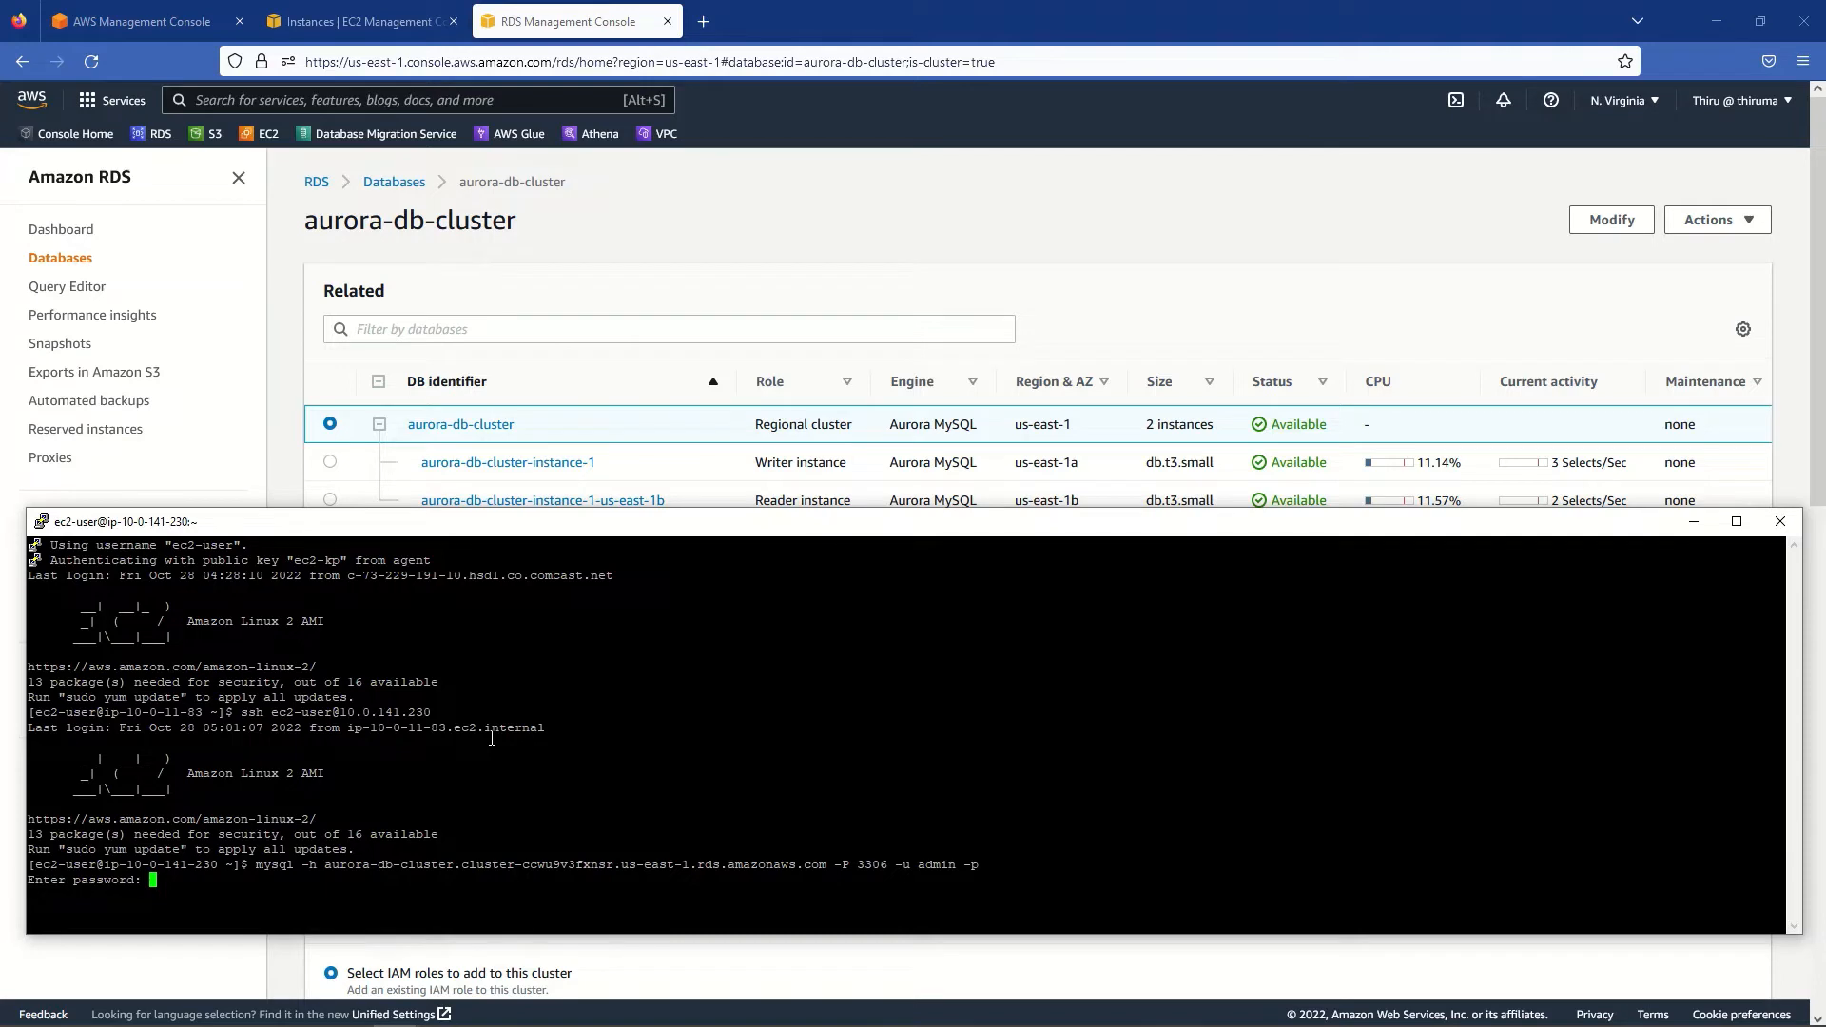
key("Return")
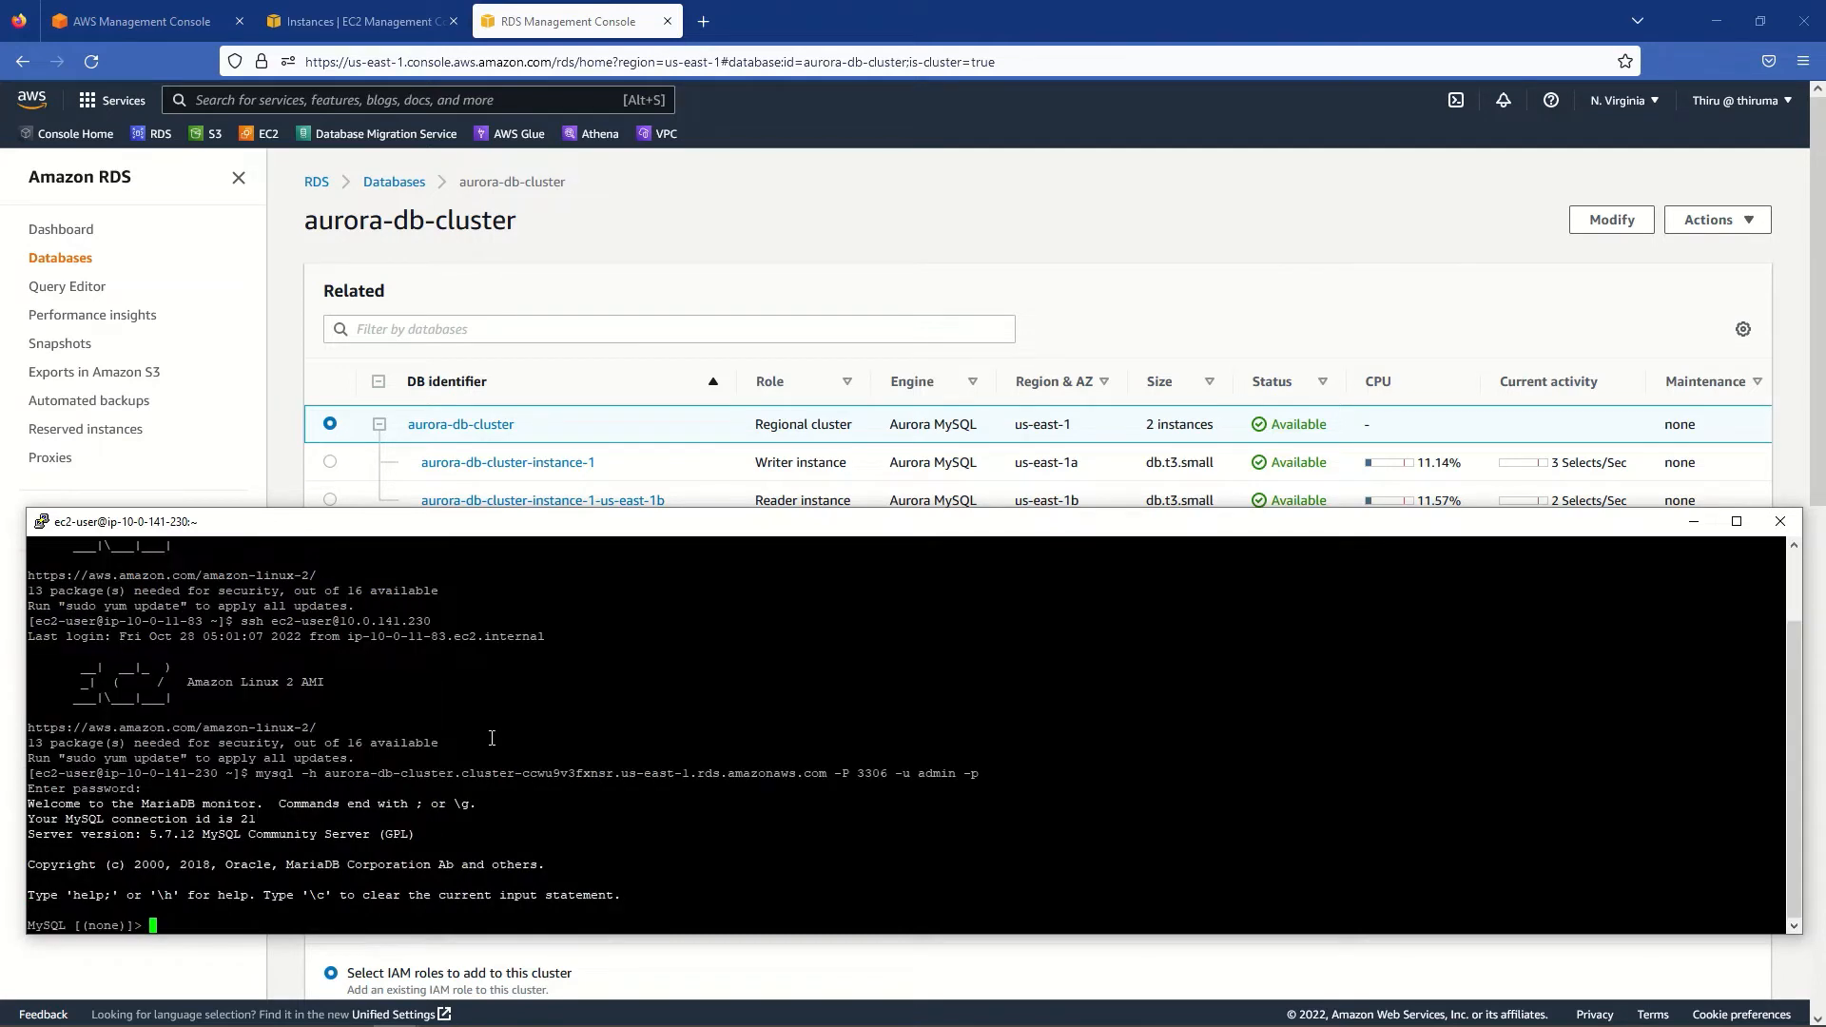
- Run show databases; to confirm the Aurora cluster holds only system databases
type("show databases;")
key("Return")
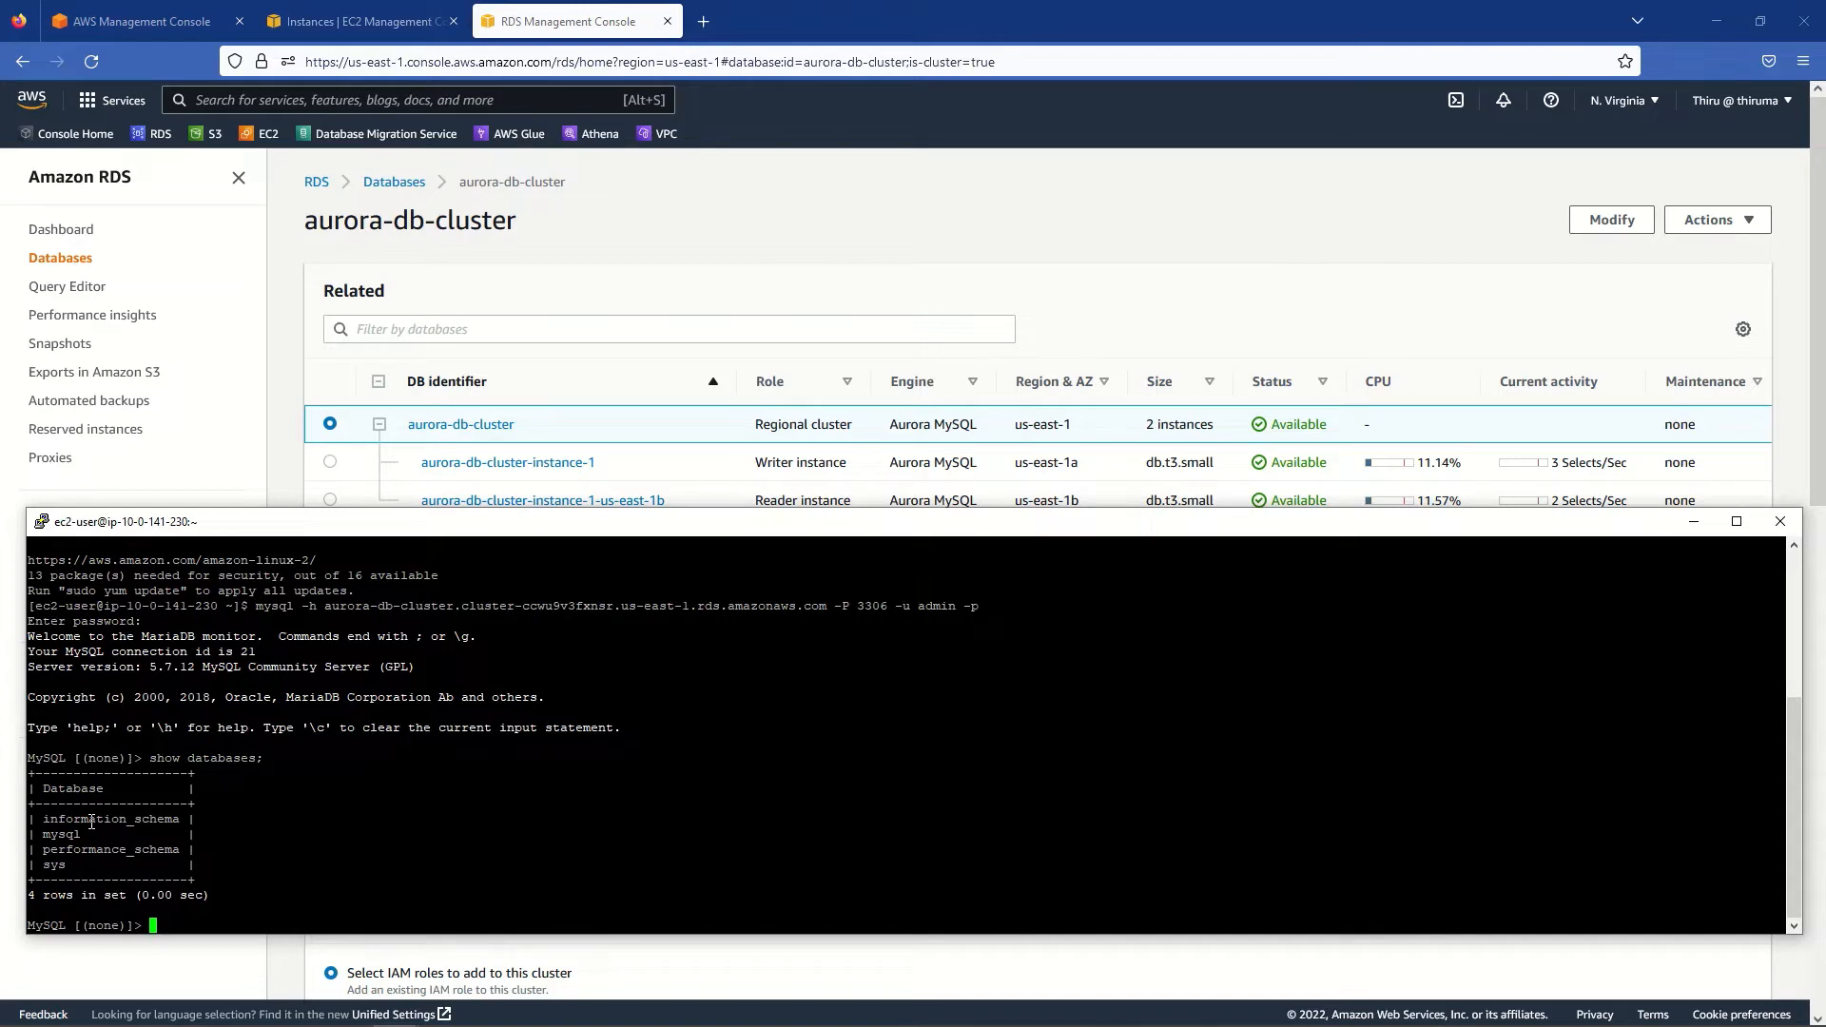
left_click(934, 18)
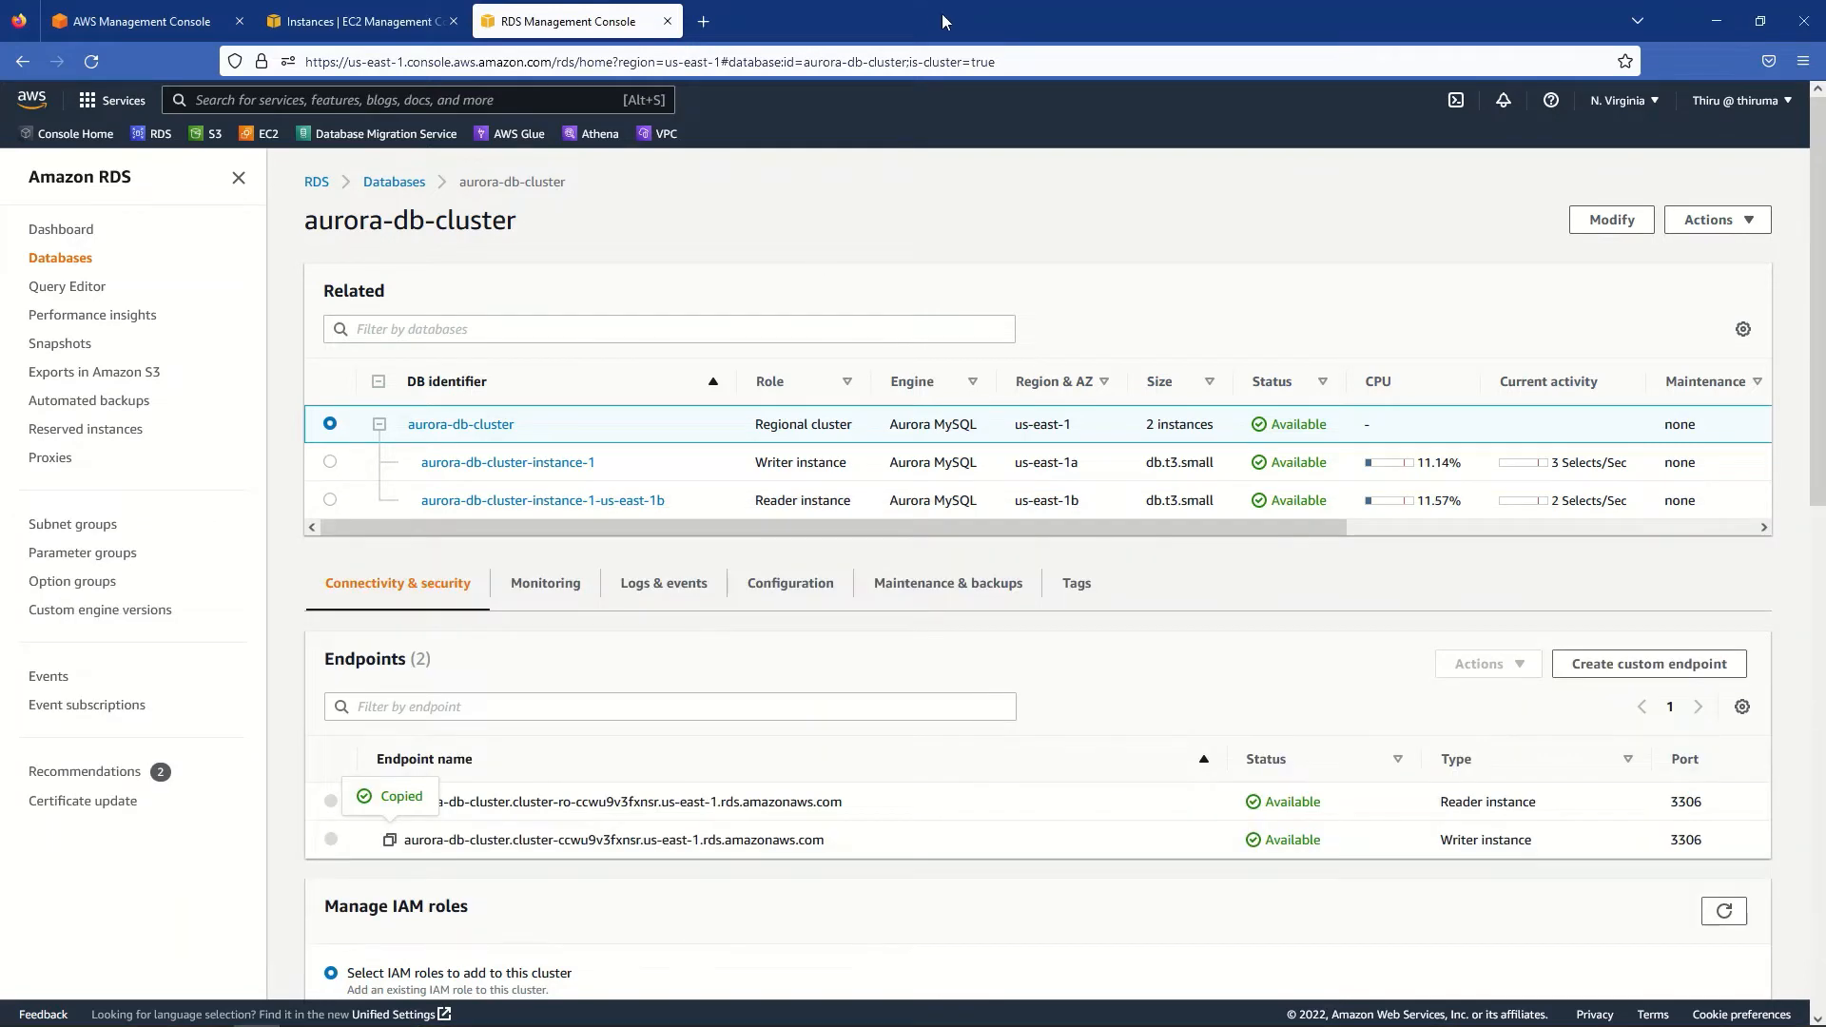
- Open Database Migration Service in a new tab and reload it after the server-not-found error
right_click(373, 141)
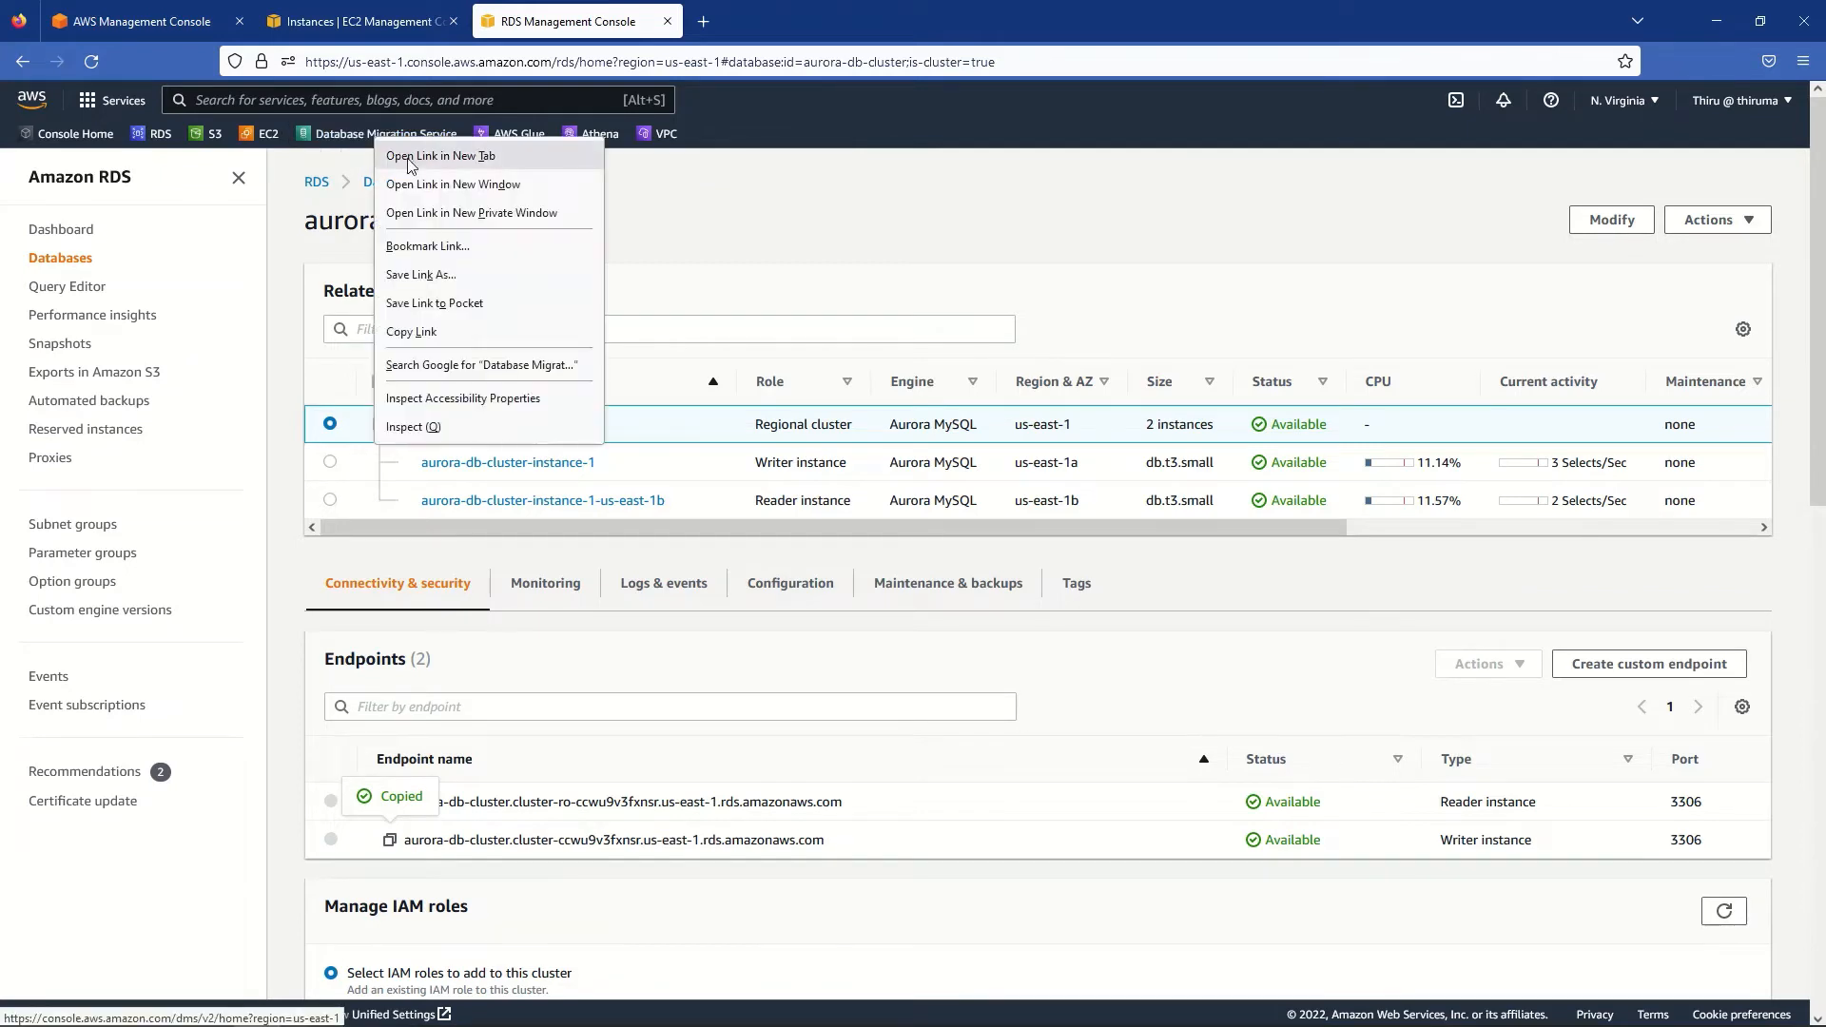
left_click(409, 152)
left_click(791, 23)
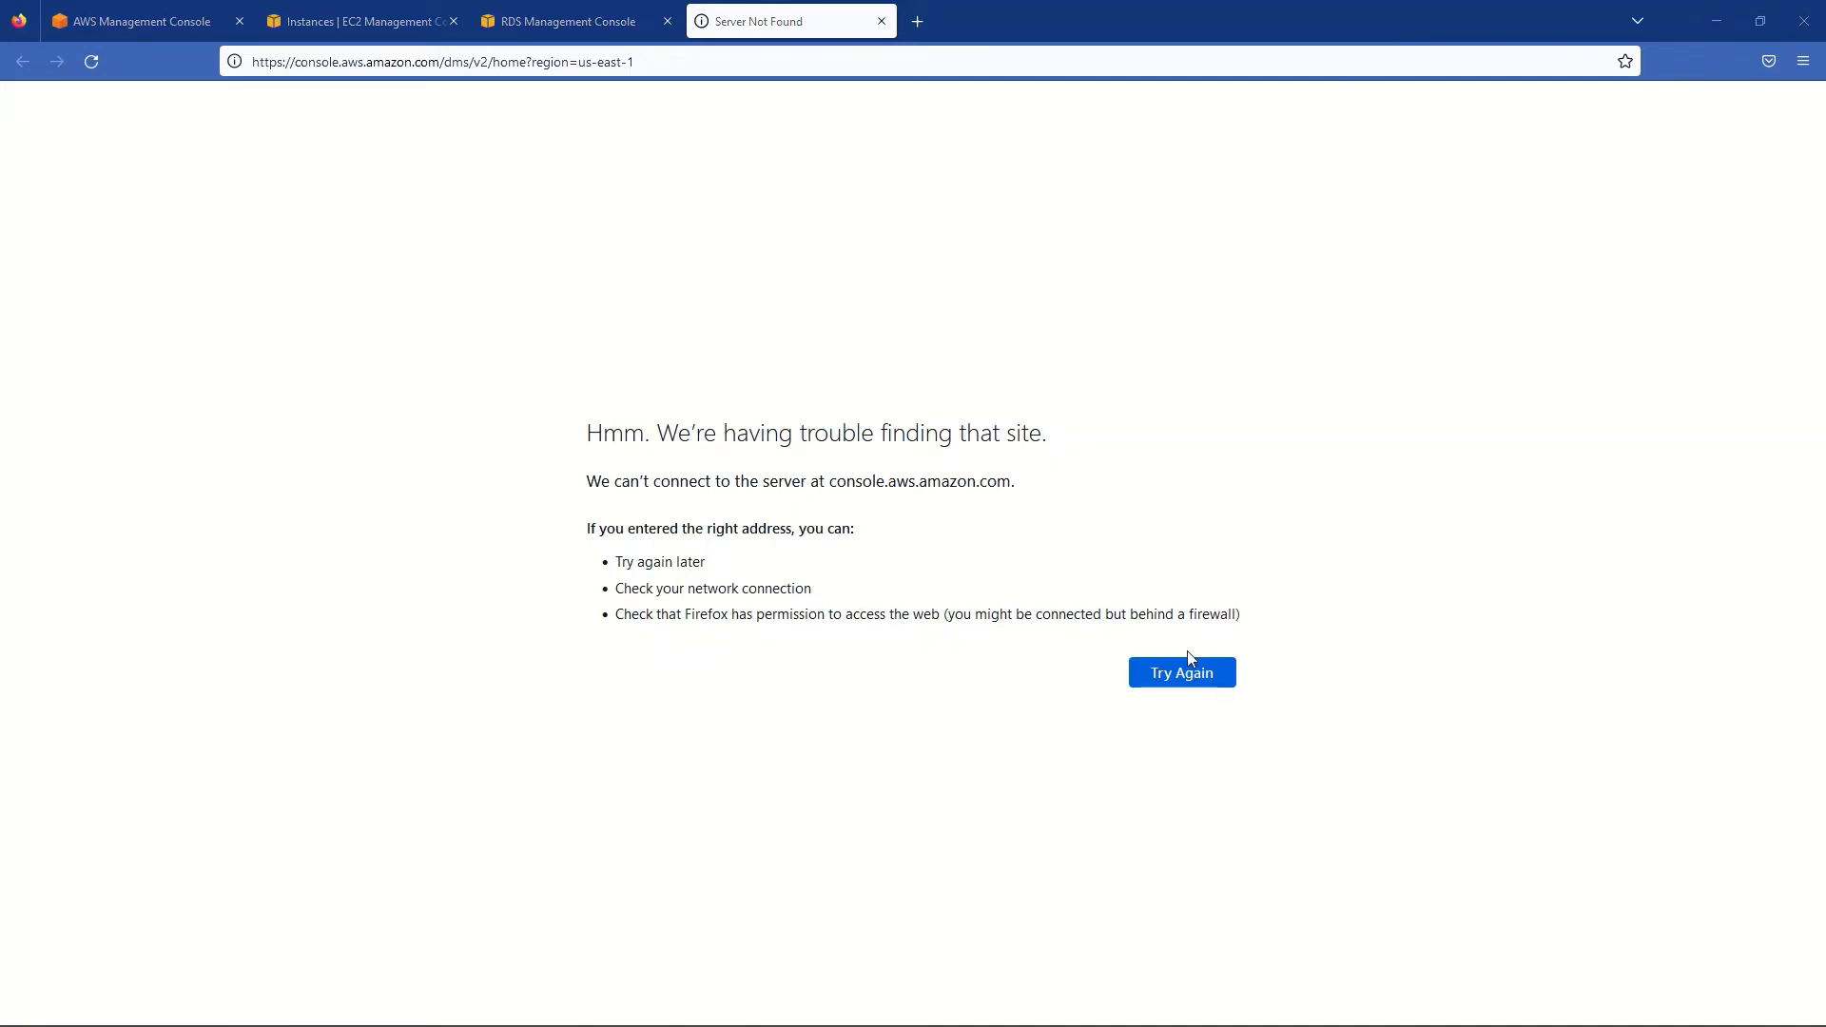
left_click(1191, 678)
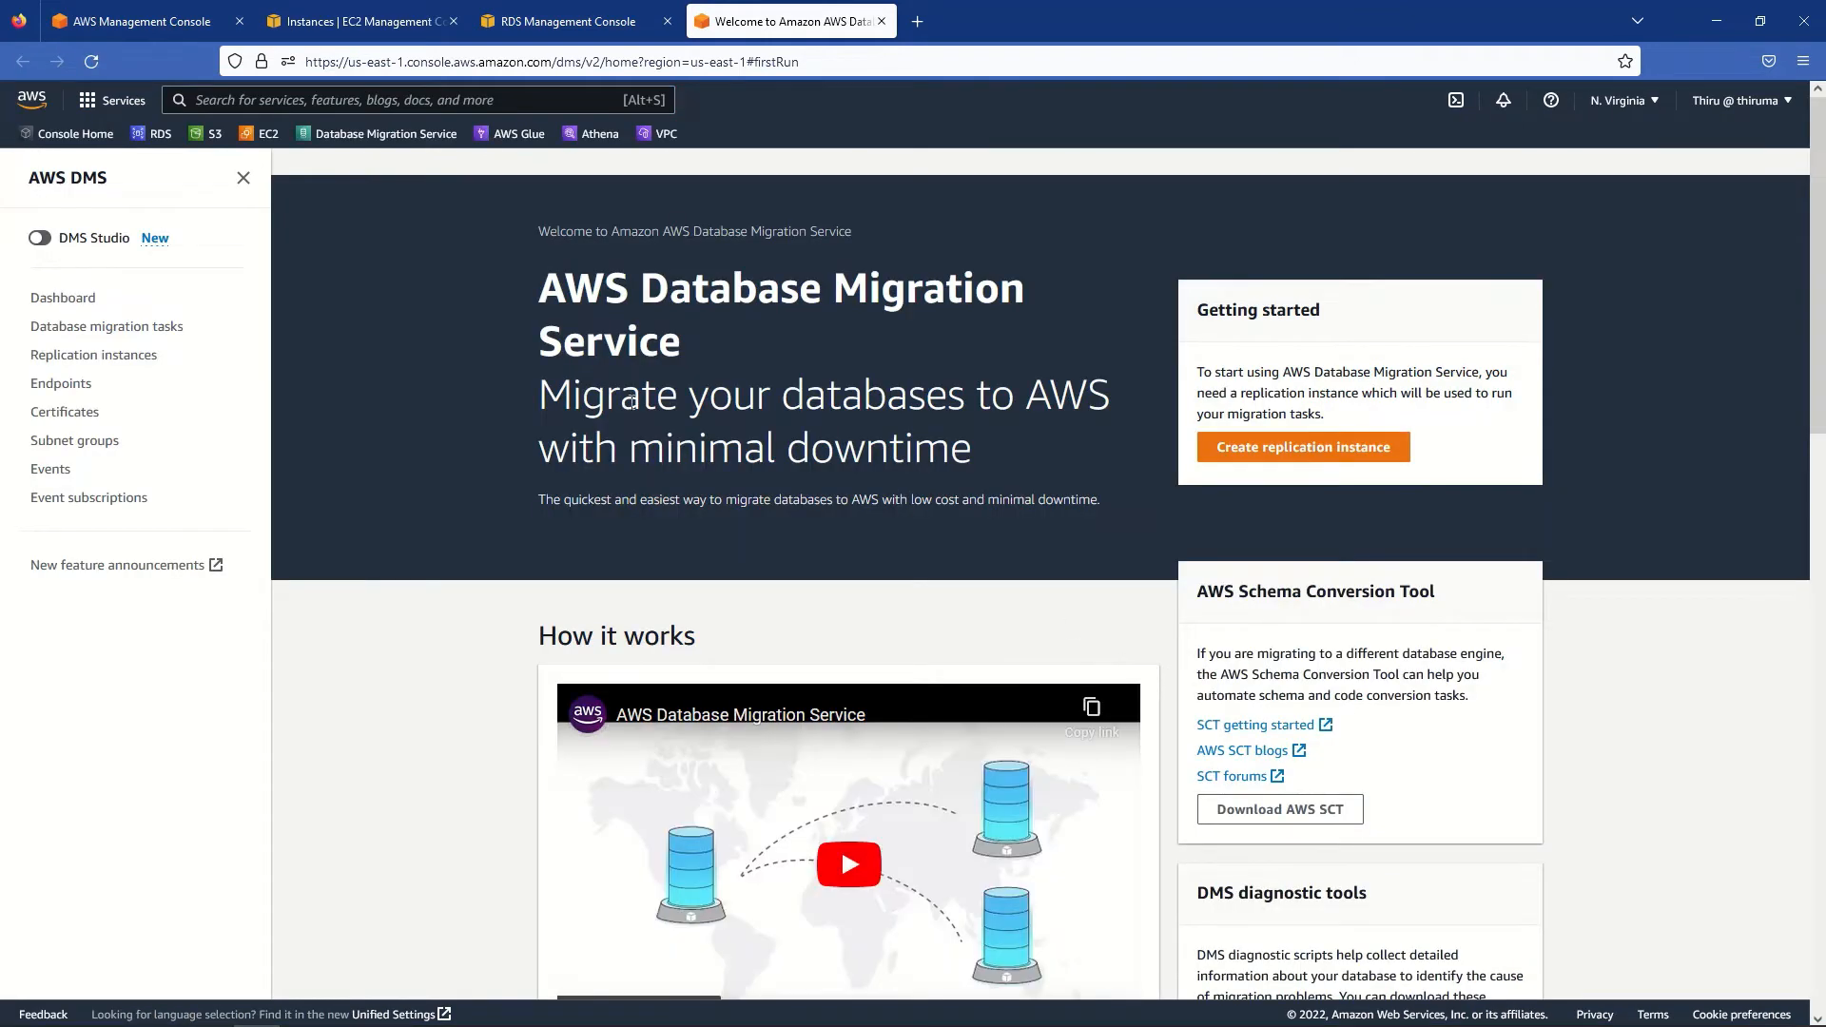
- Go through the DMS Dashboard, tasks, instances and endpoints pages, ending on the empty Subnet groups list
left_click(52, 300)
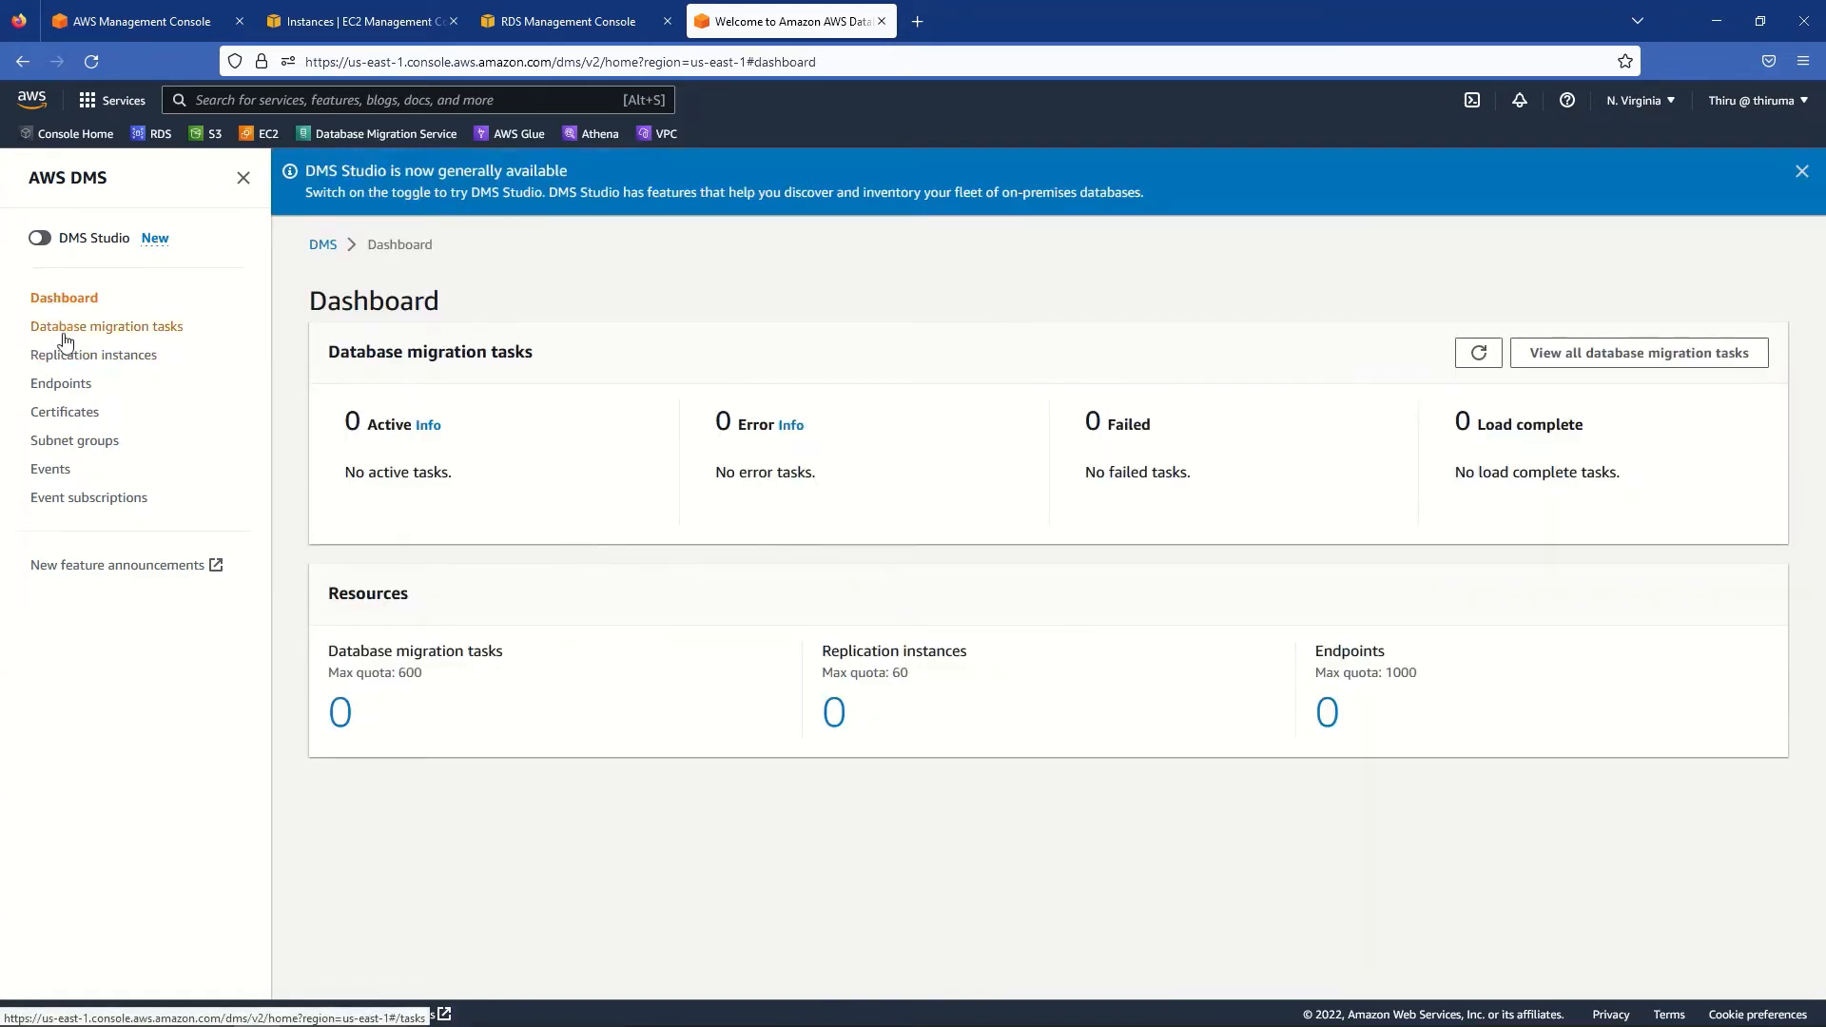
left_click(83, 329)
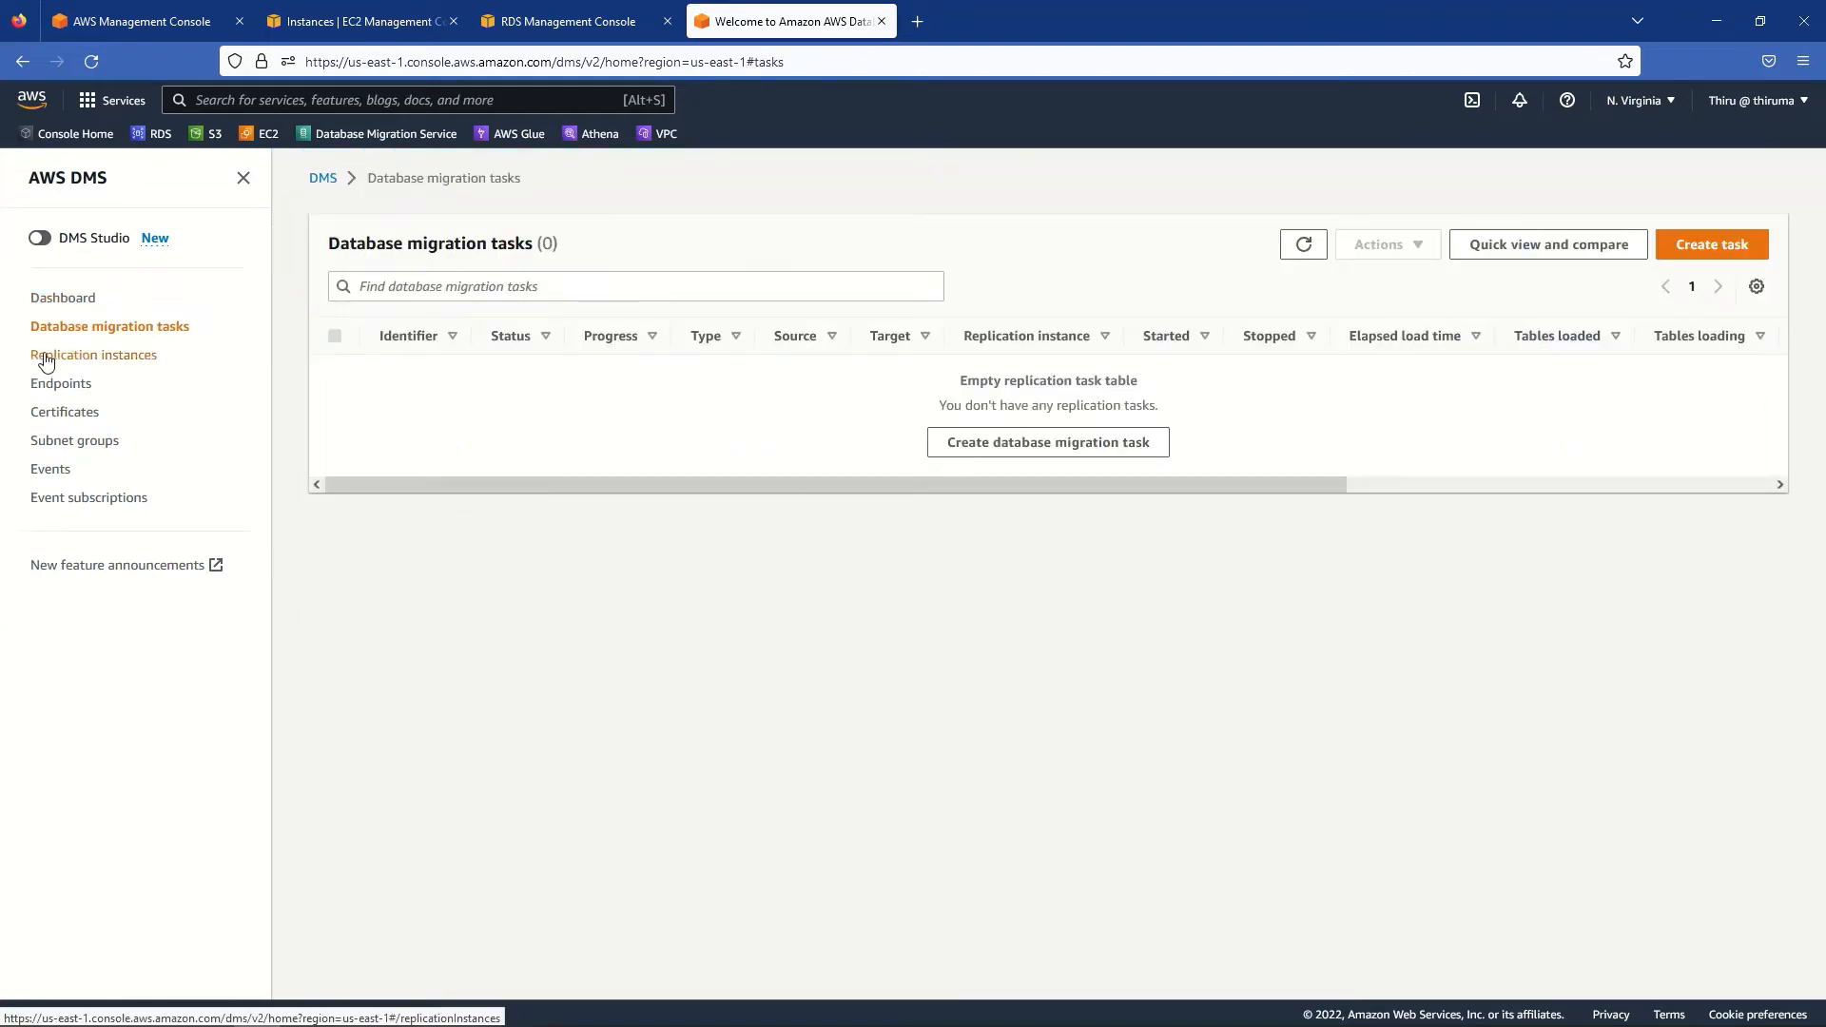
left_click(44, 358)
left_click(63, 386)
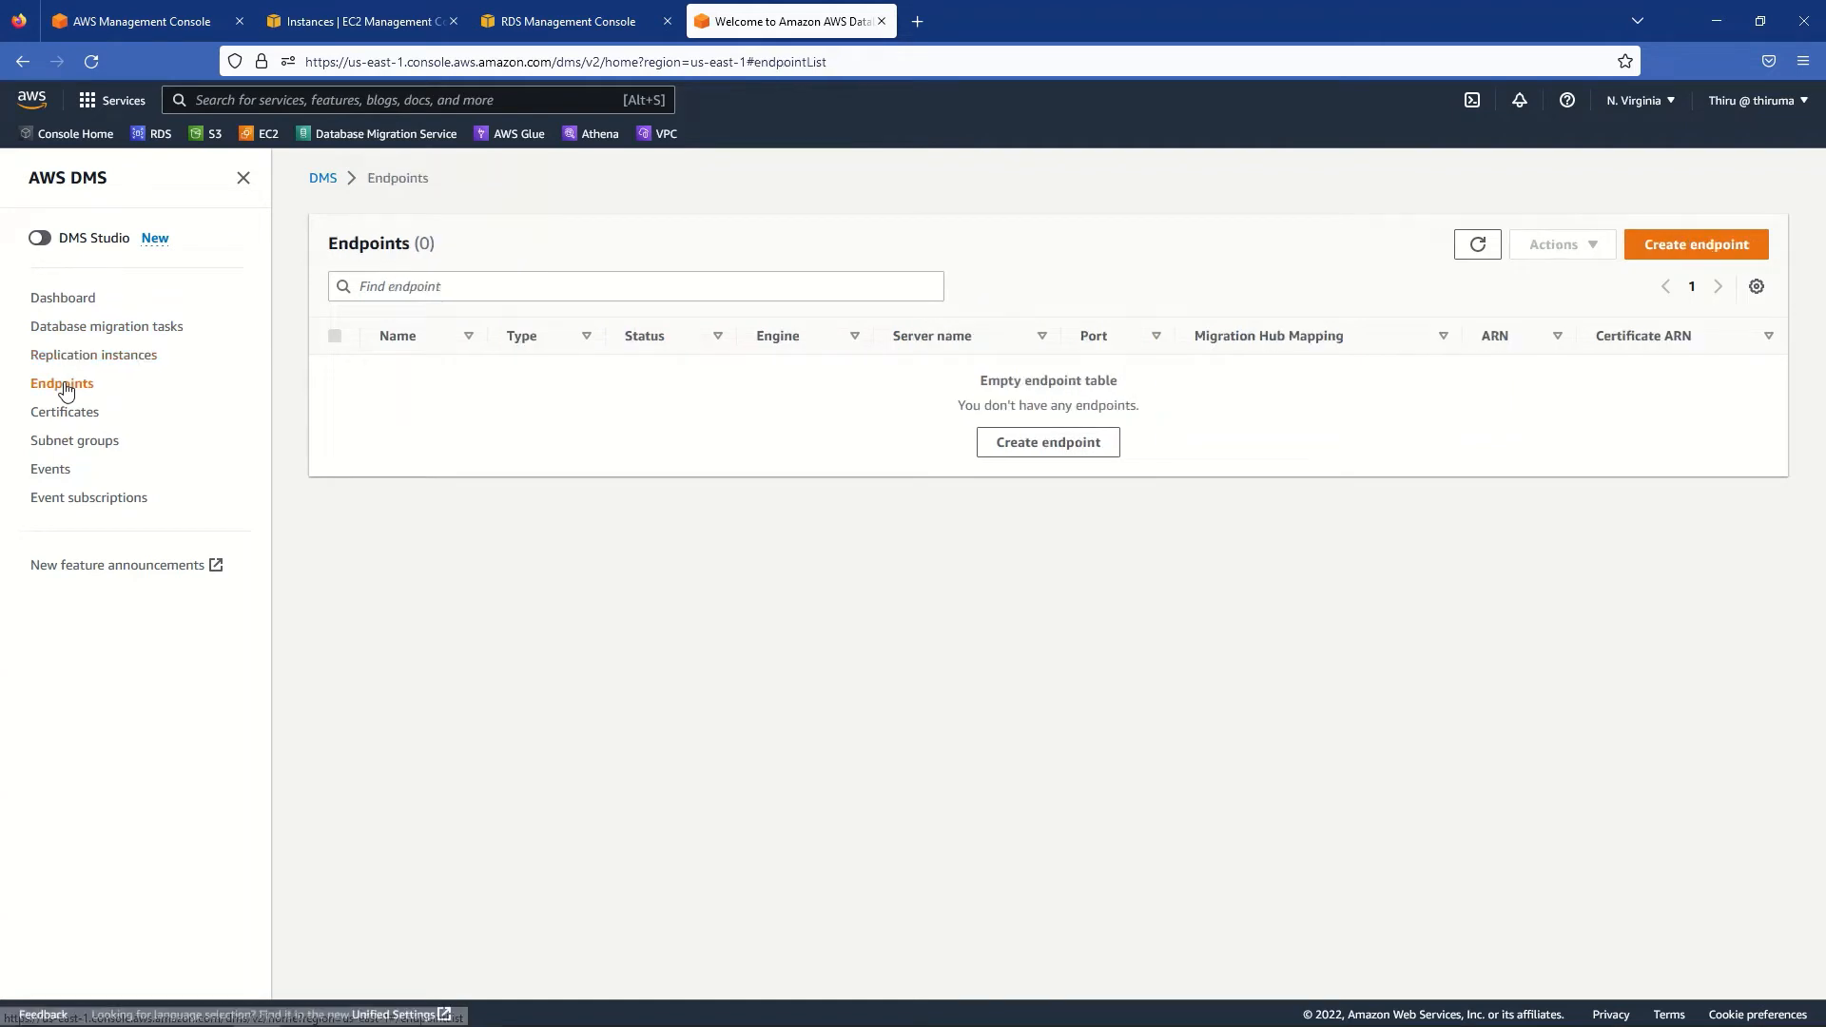
left_click(95, 450)
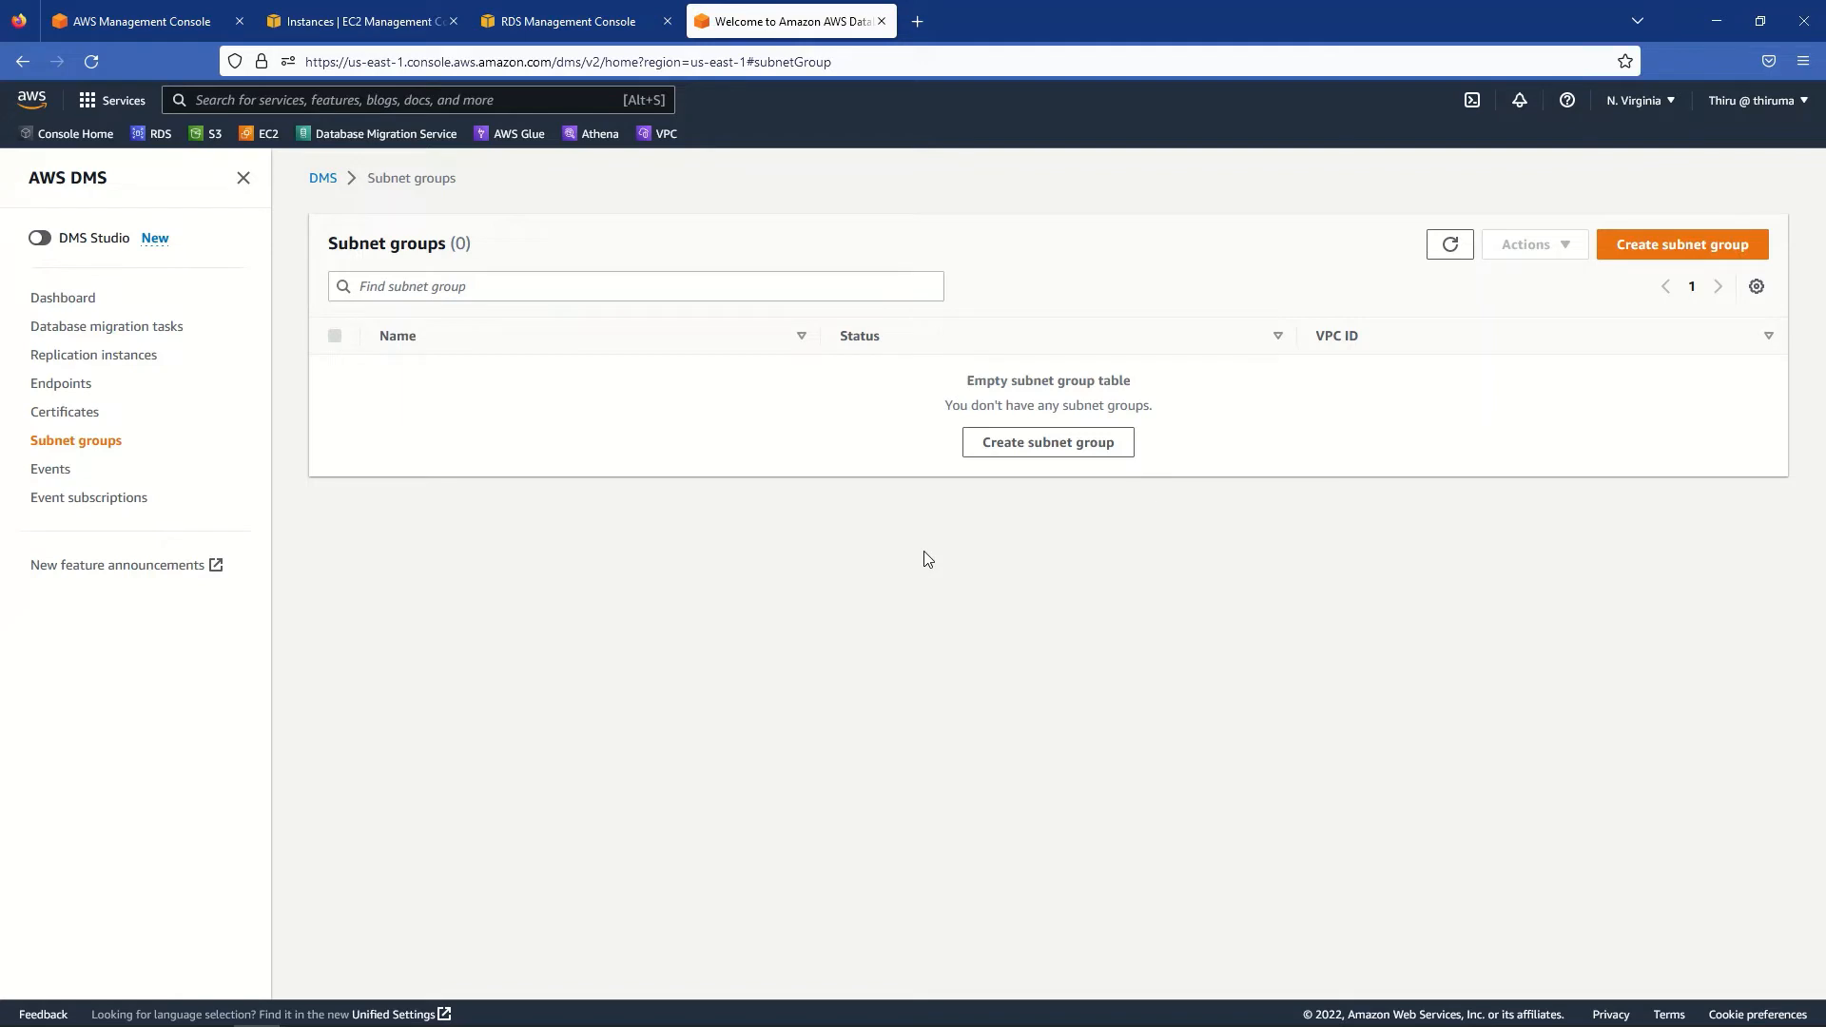
- Start a subnet group named replication-subnet-group, reusing that name as its description
left_click(1666, 246)
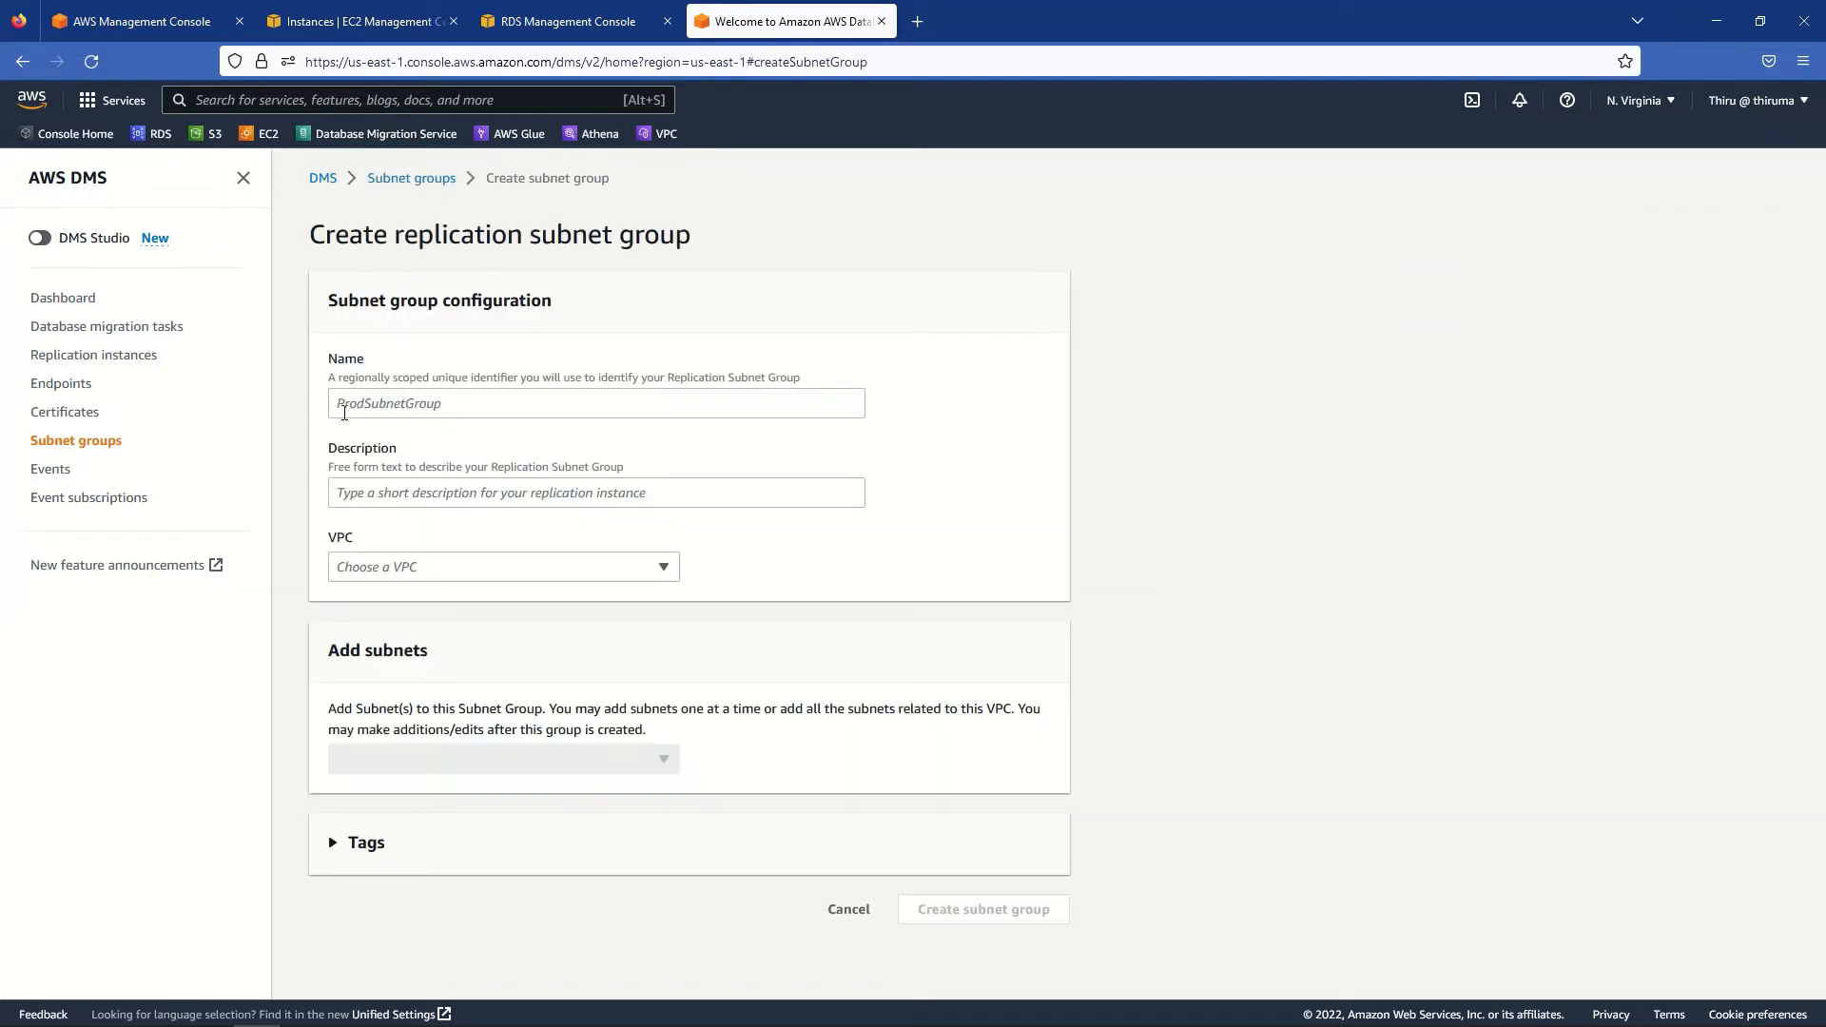
left_click(364, 405)
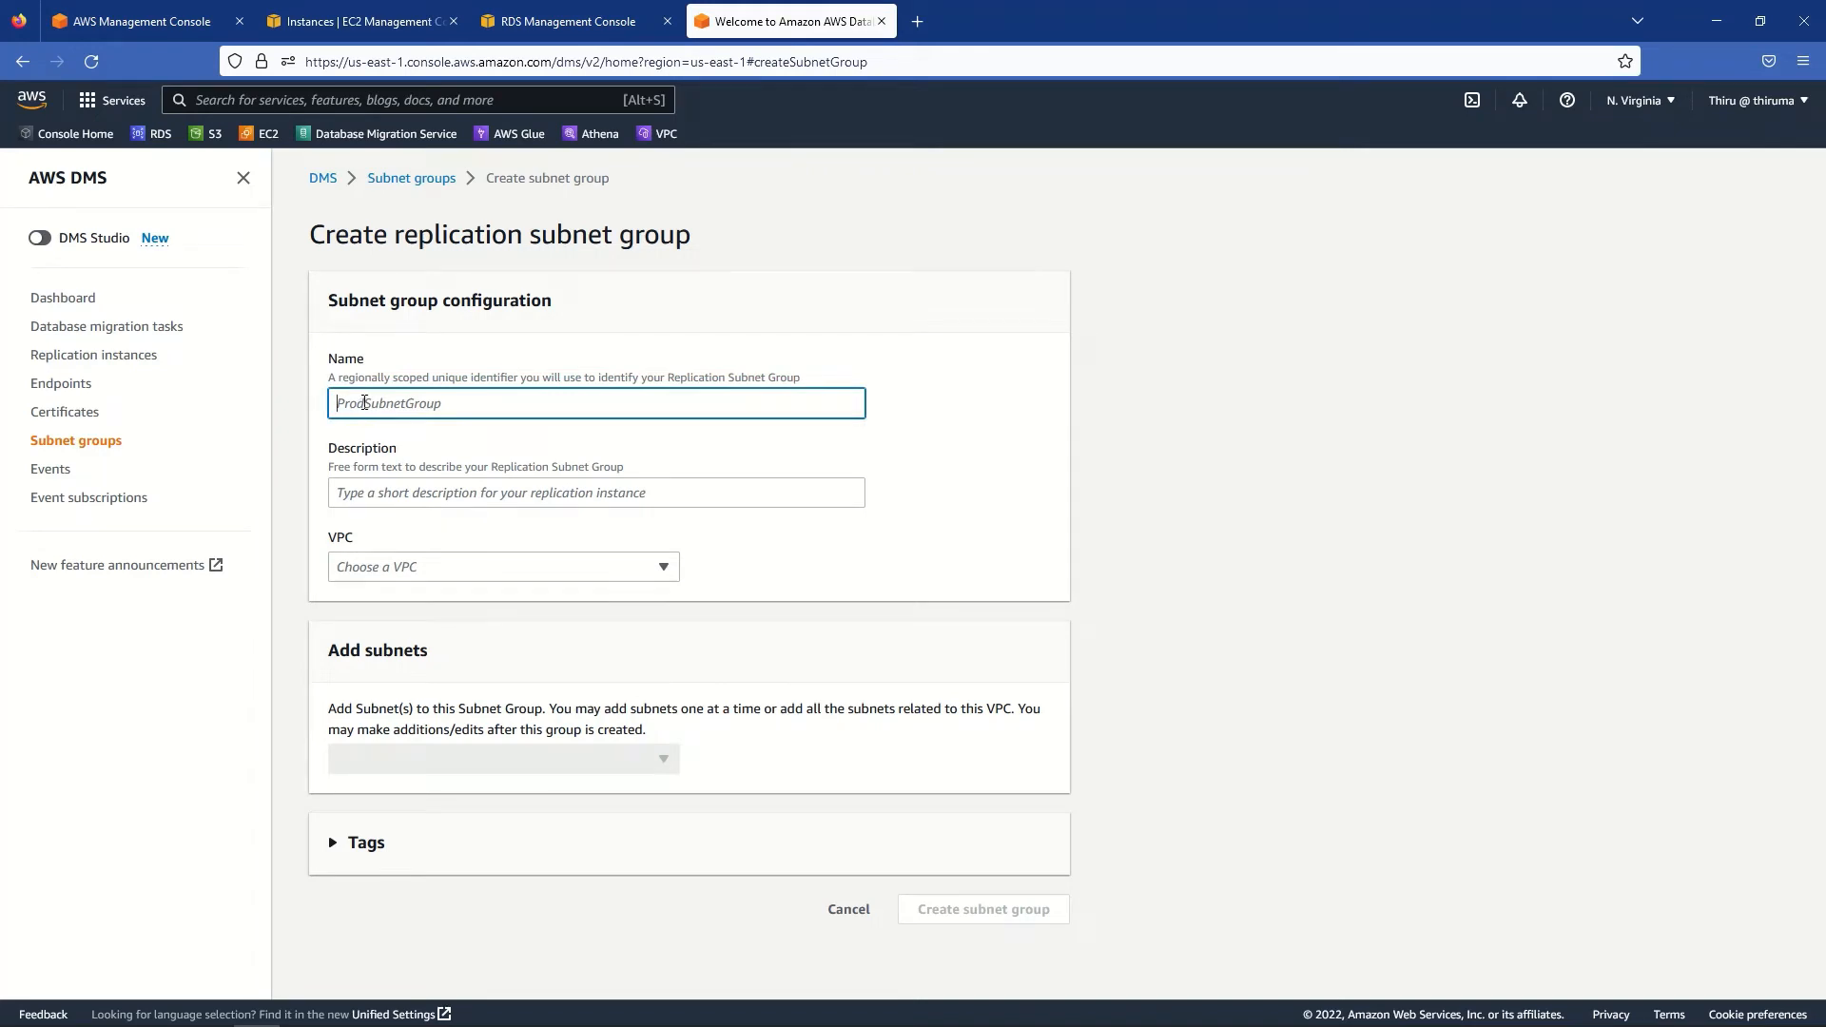
type("replication-subnet-group")
triple_click(365, 402)
key("ctrl+c")
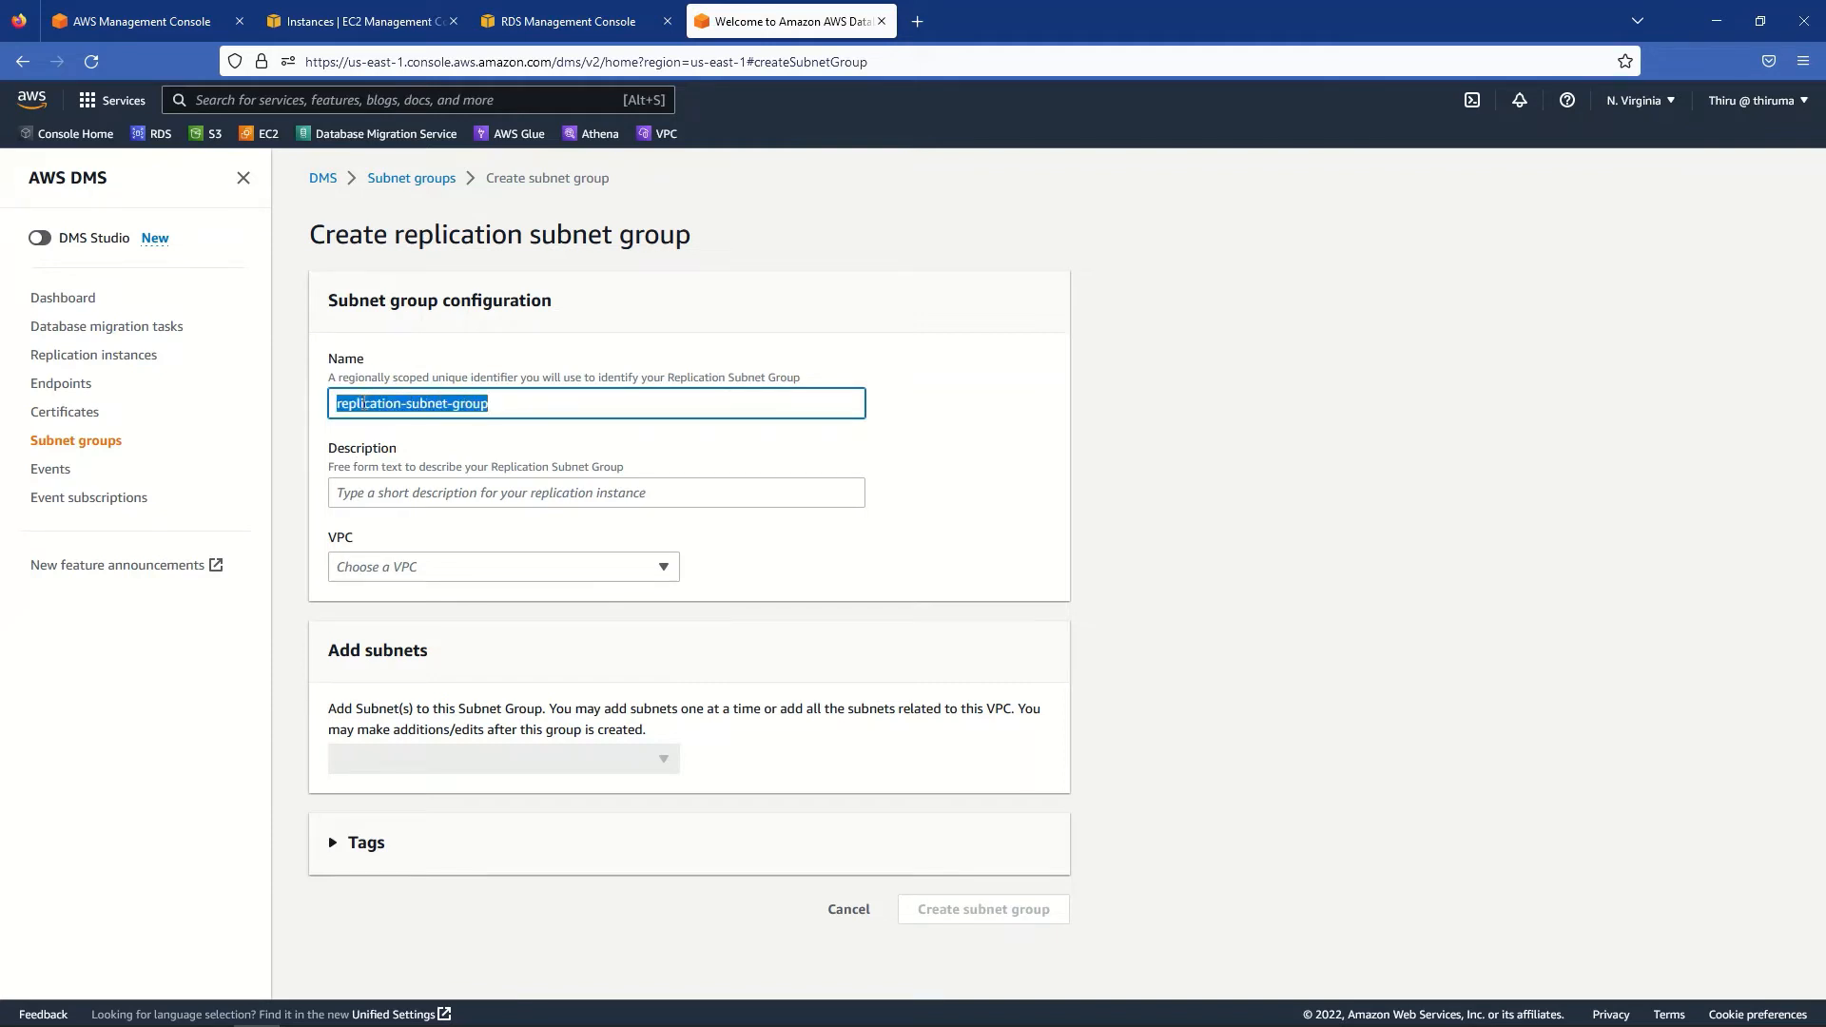
left_click(351, 496)
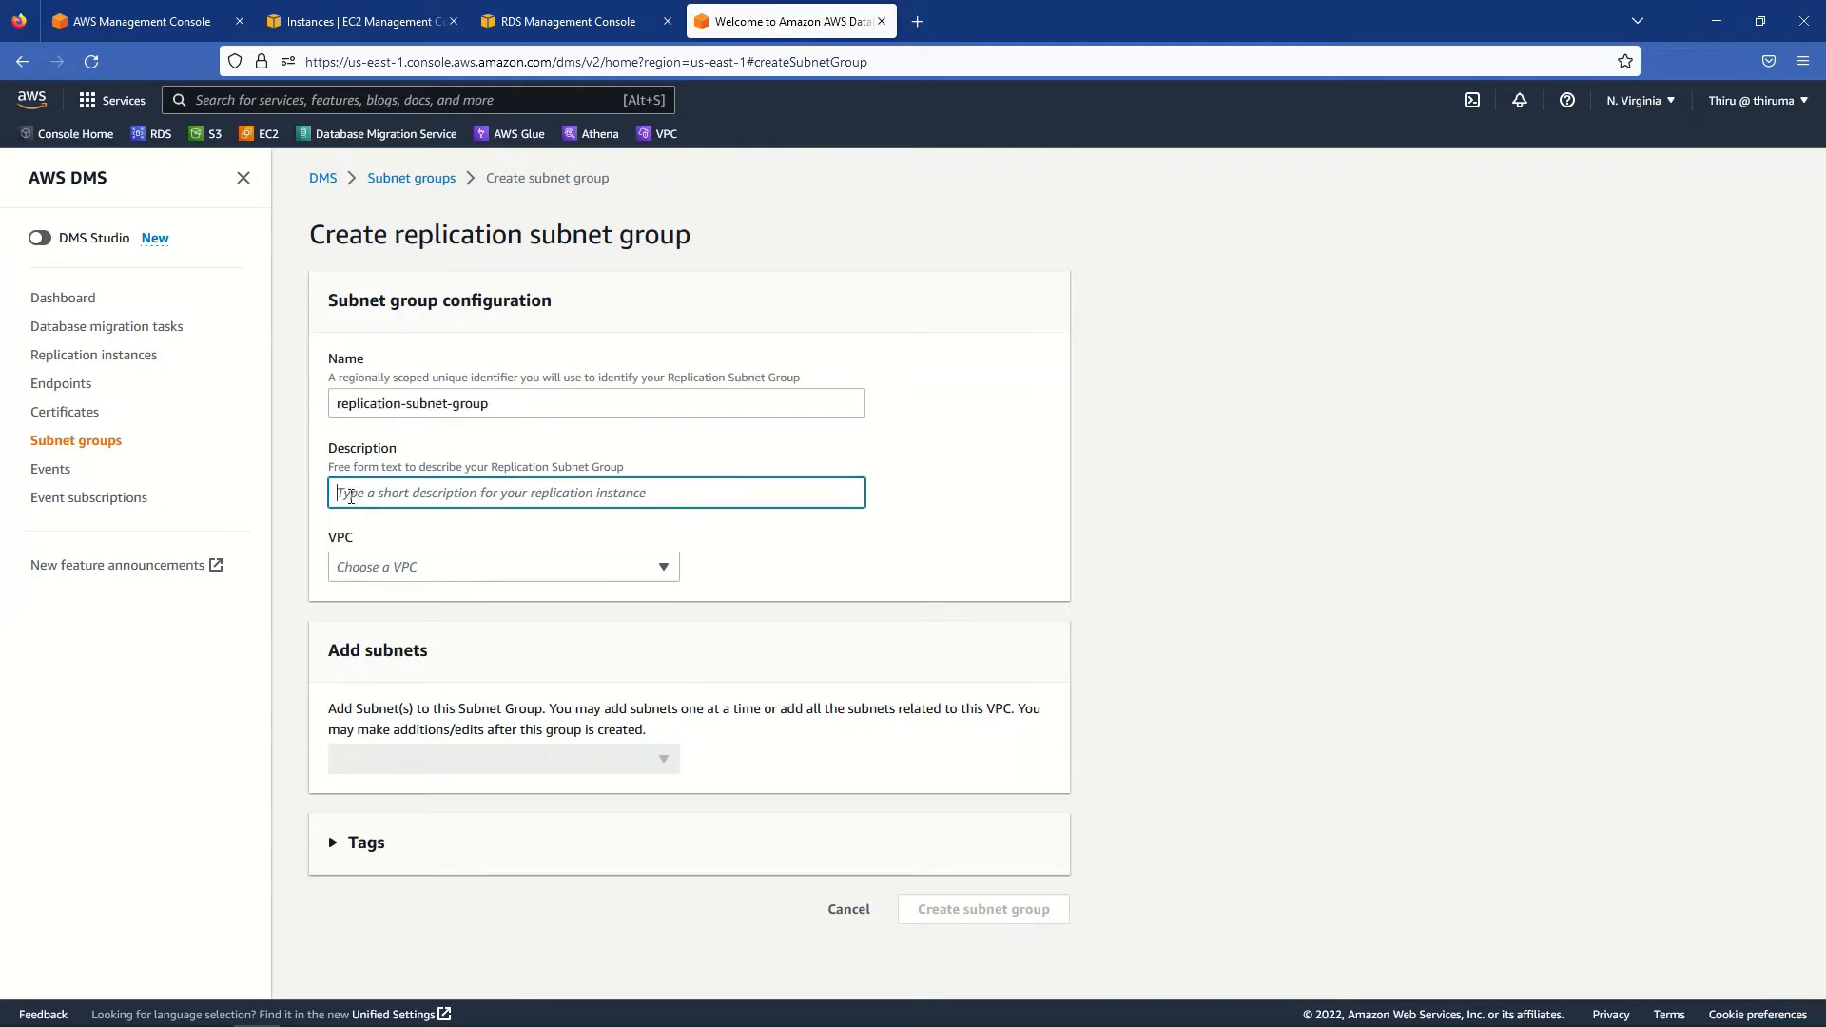
key("ctrl+v")
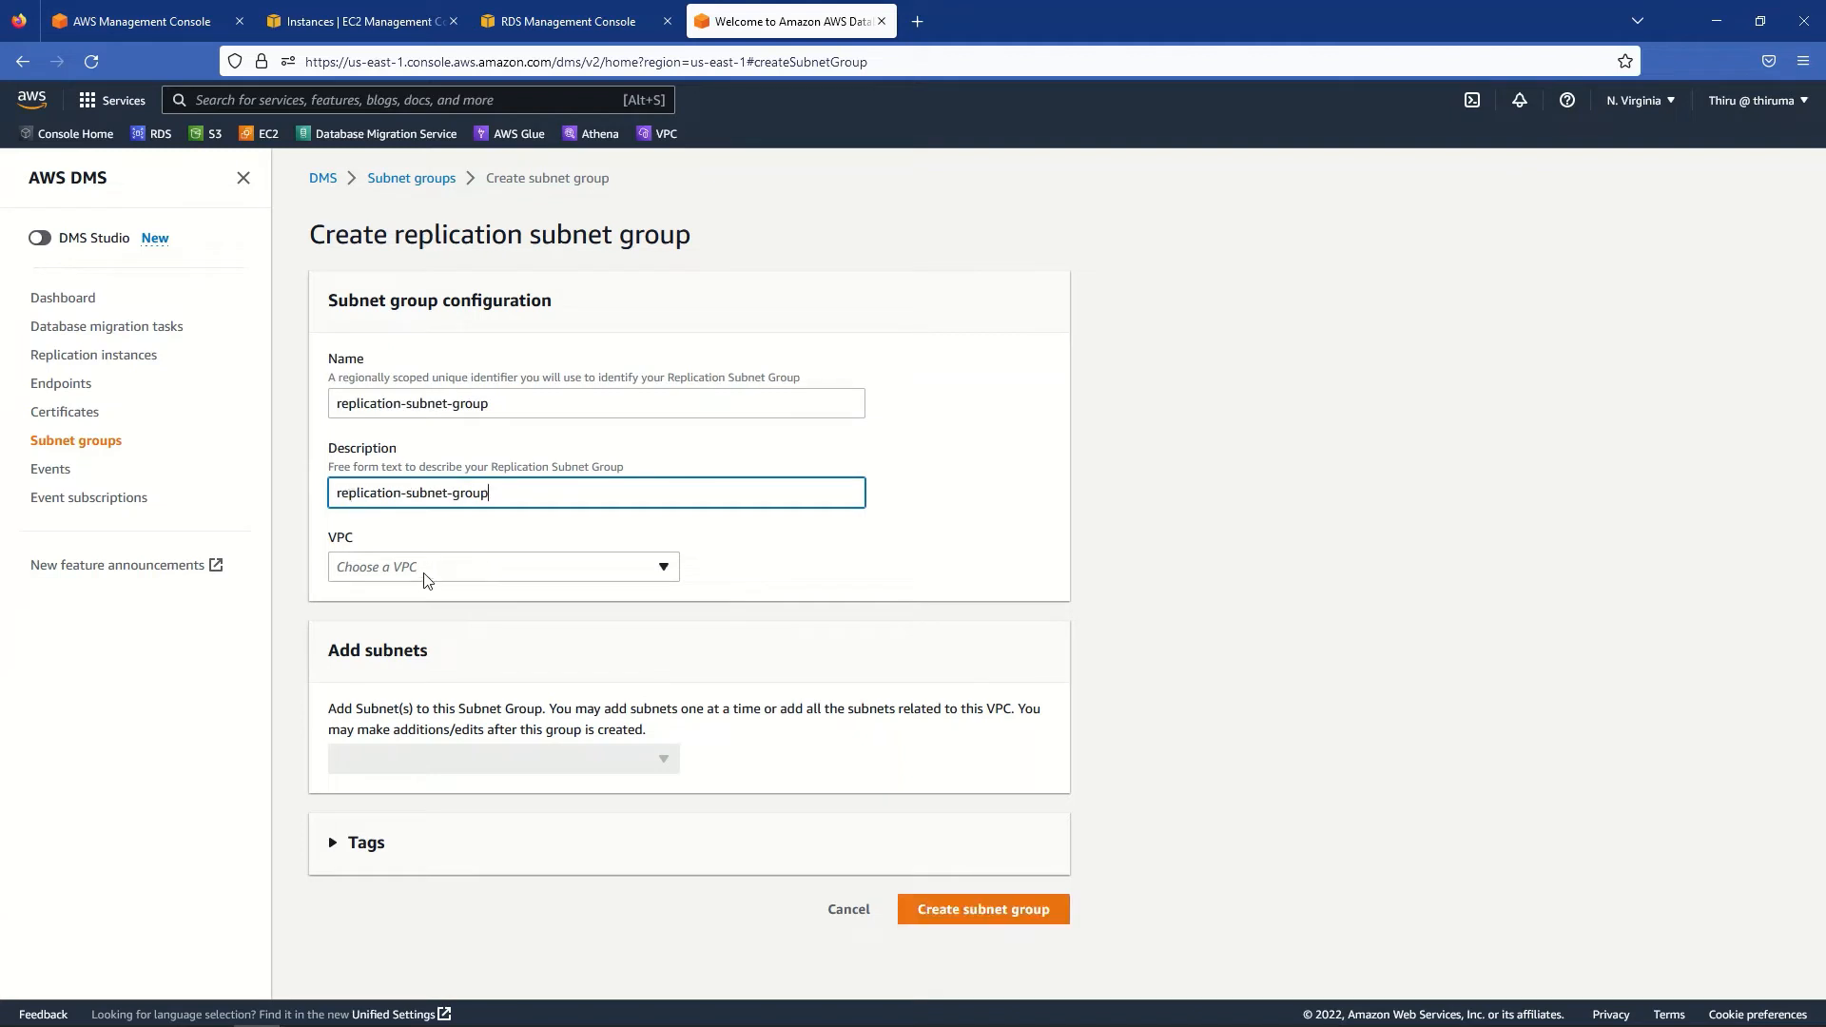
- Put it in project-vpc with subnets private3-us-east-1a and private4-us-east-1b, and create it
left_click(424, 576)
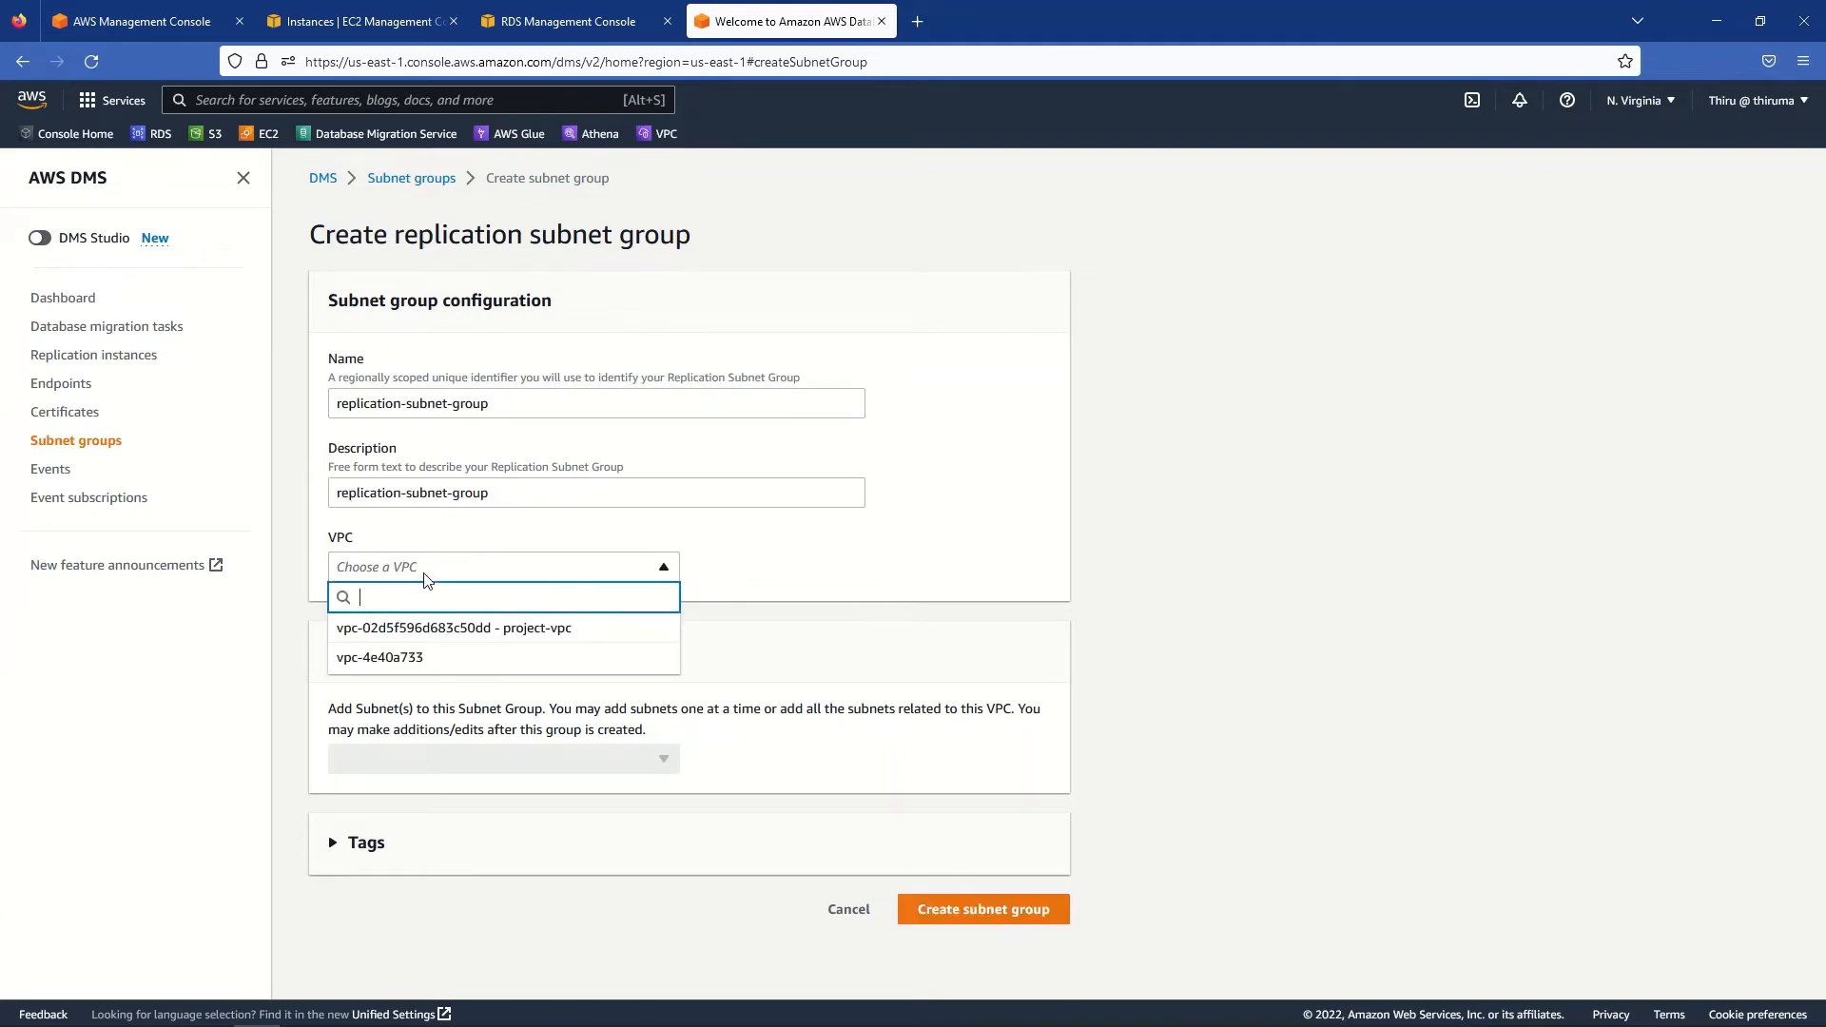
left_click(469, 630)
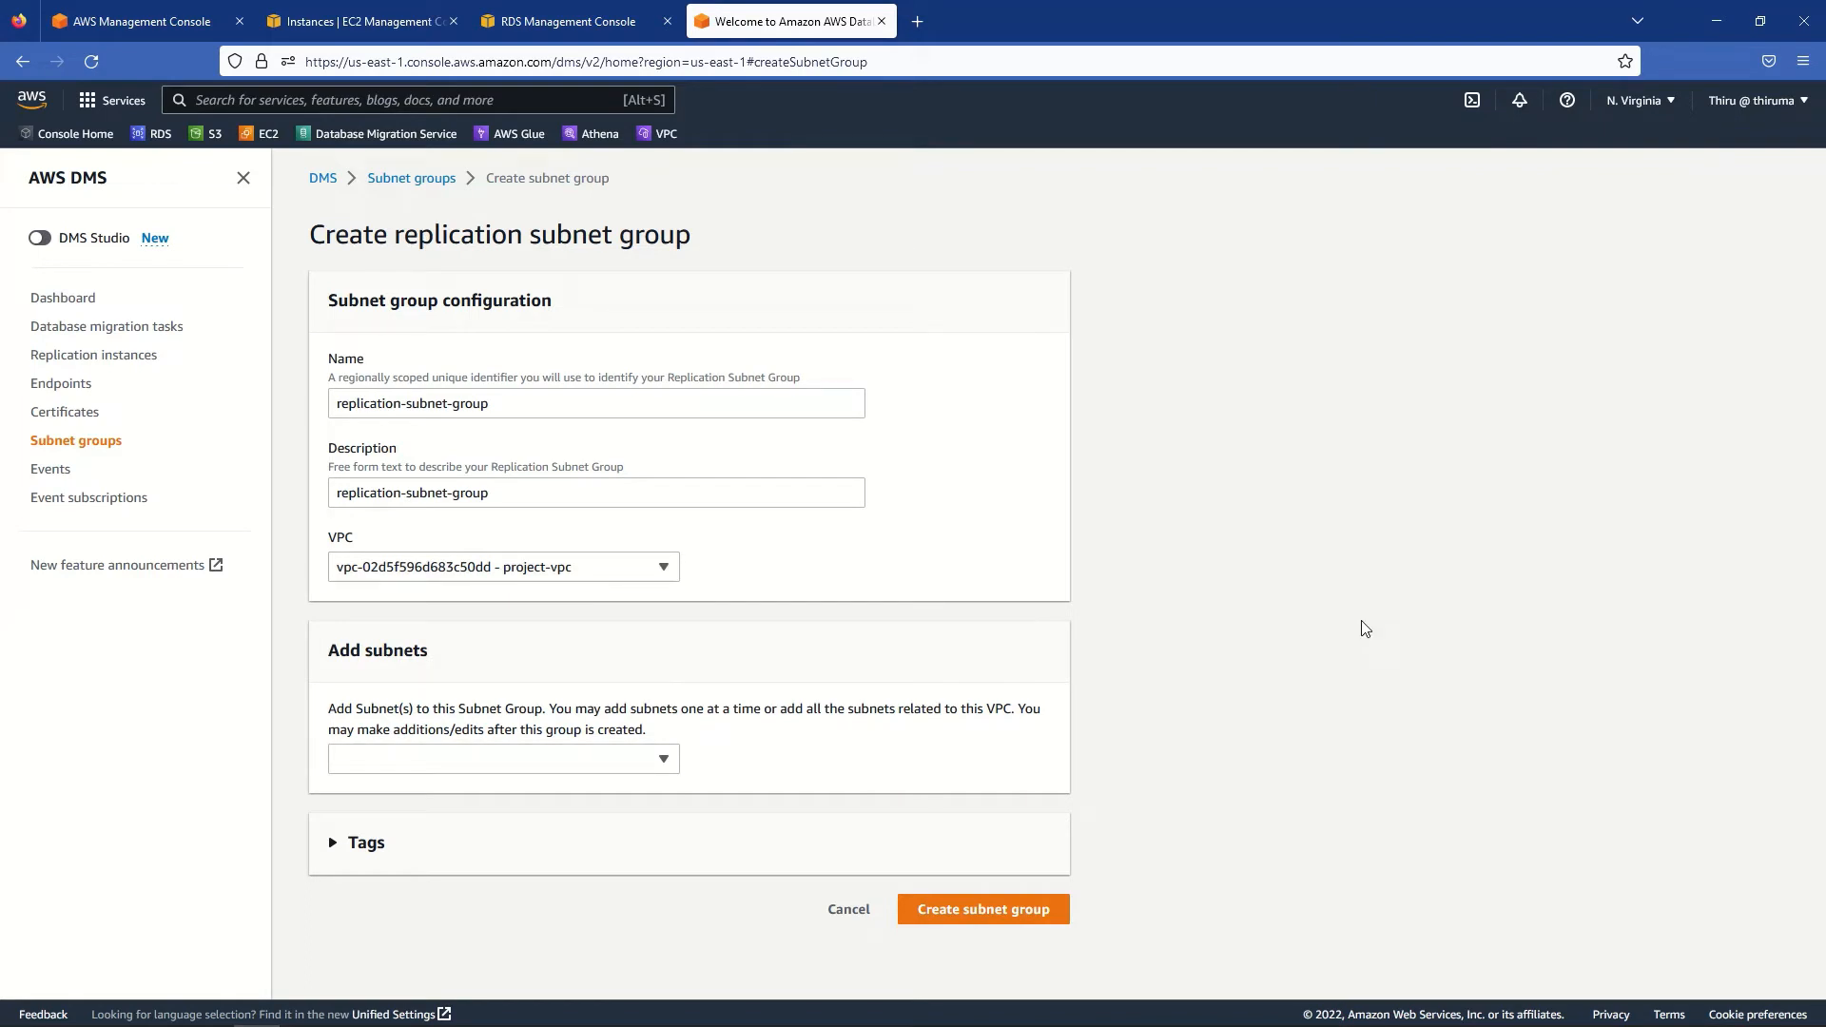
left_click(530, 762)
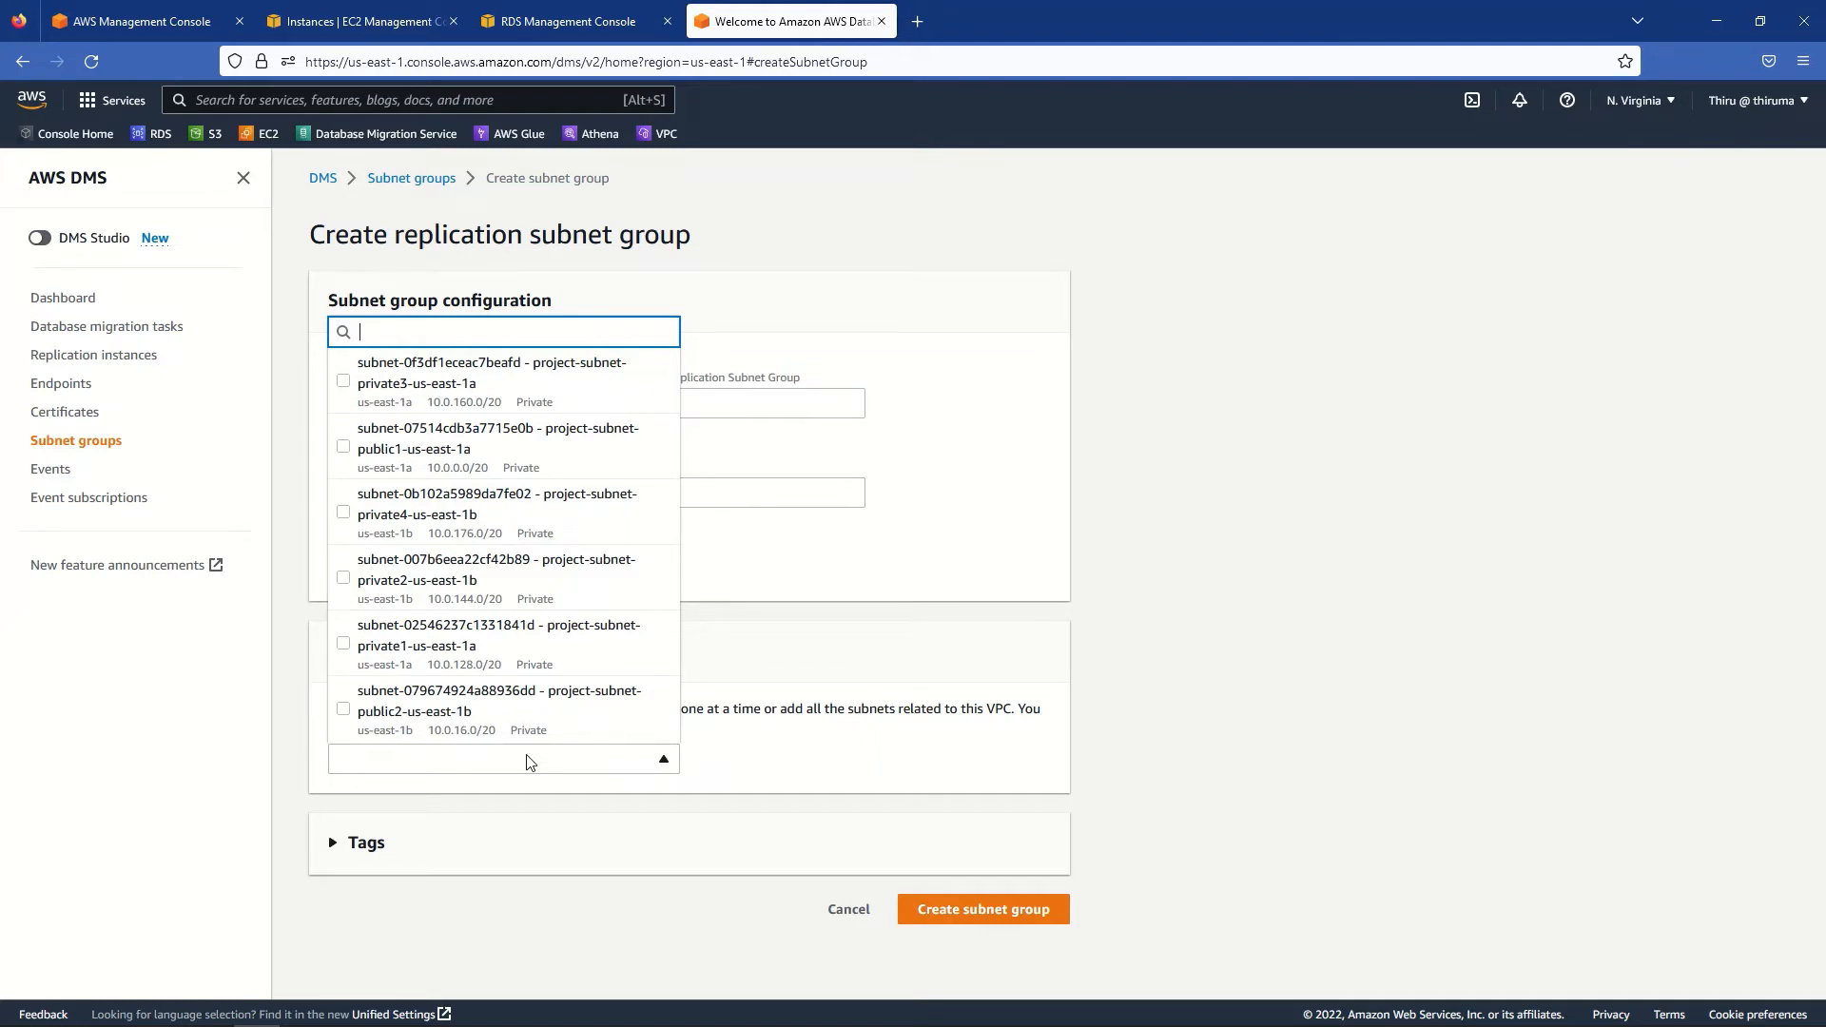
left_click(343, 383)
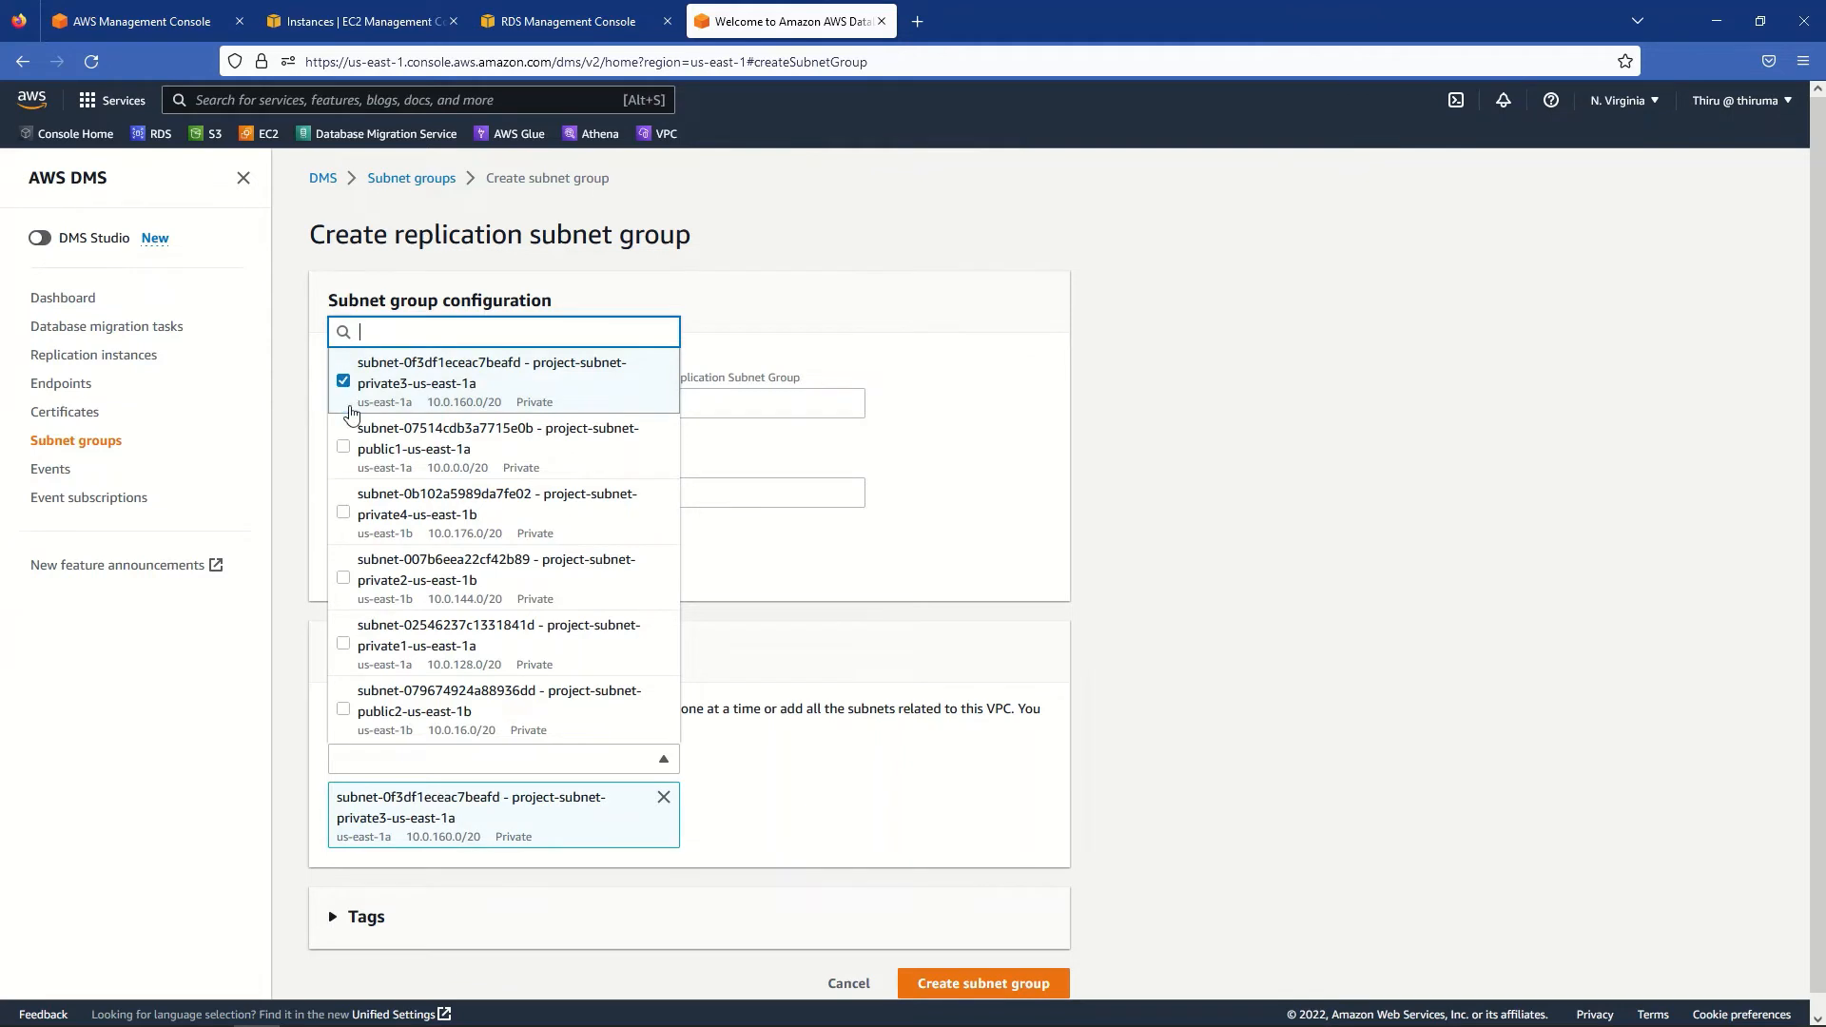
left_click(344, 517)
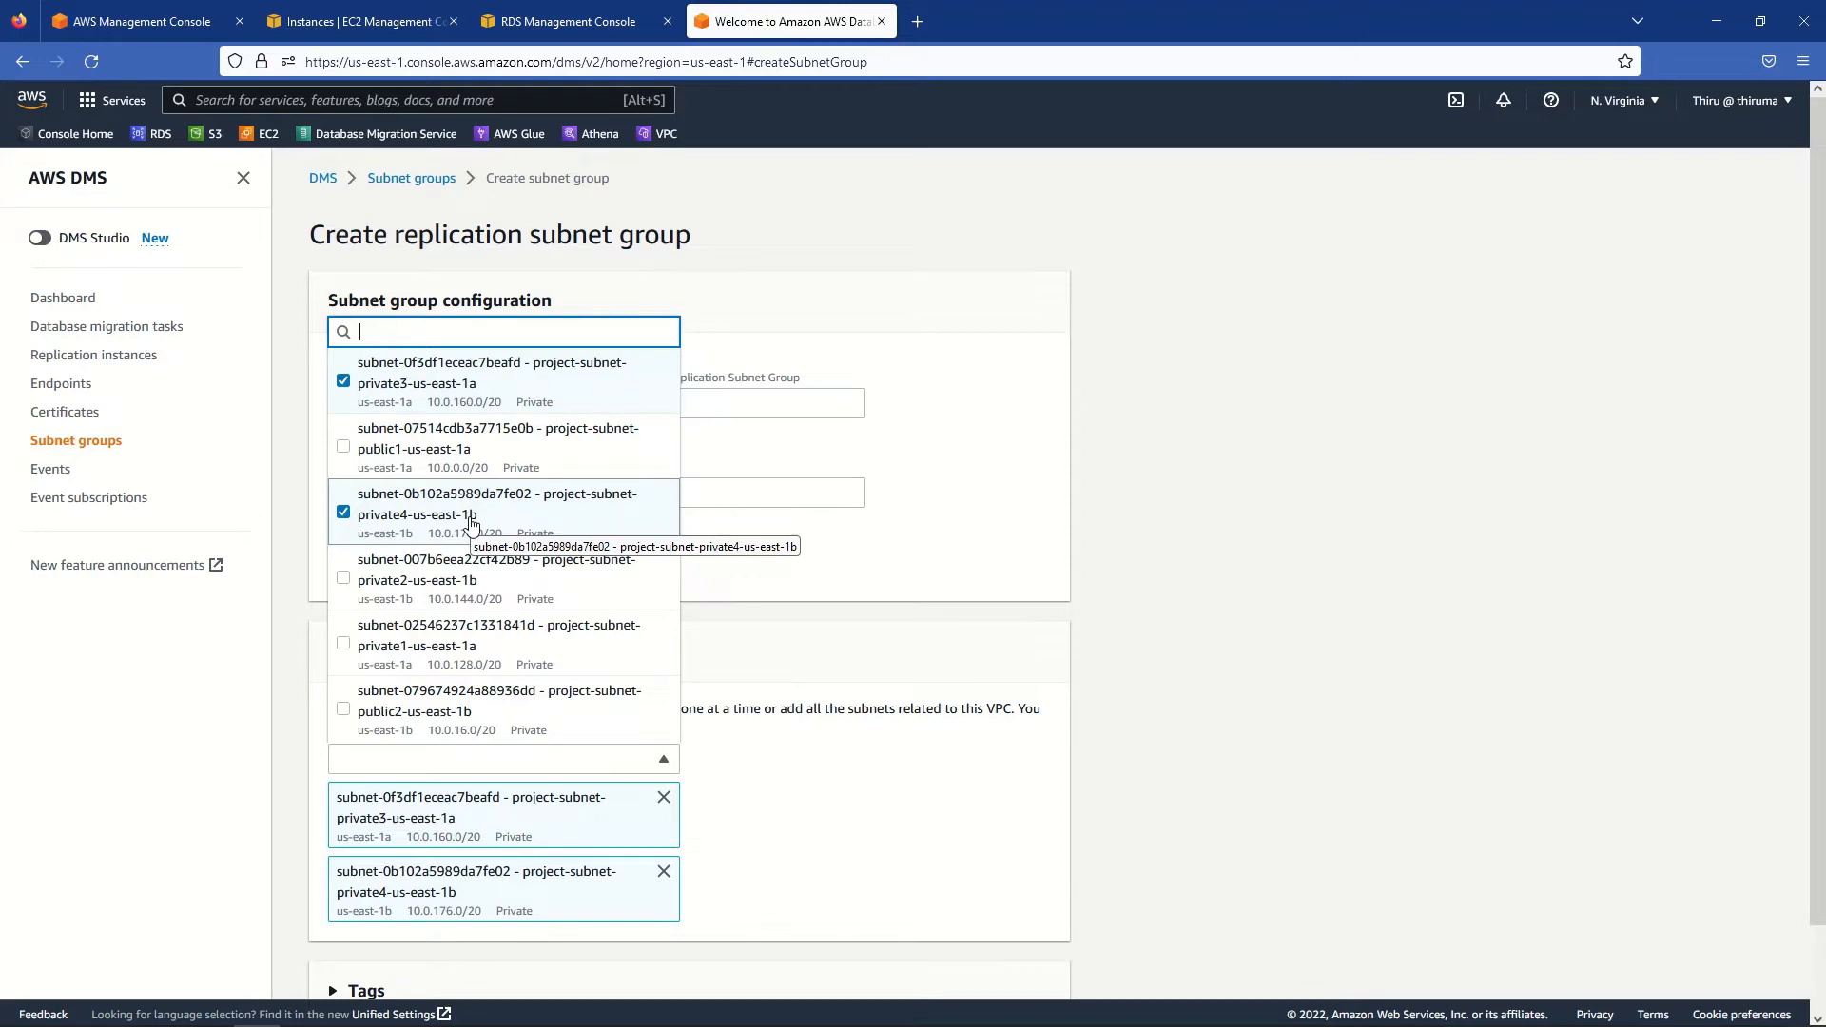
left_click(1271, 564)
scroll(1272, 609, "down", 2)
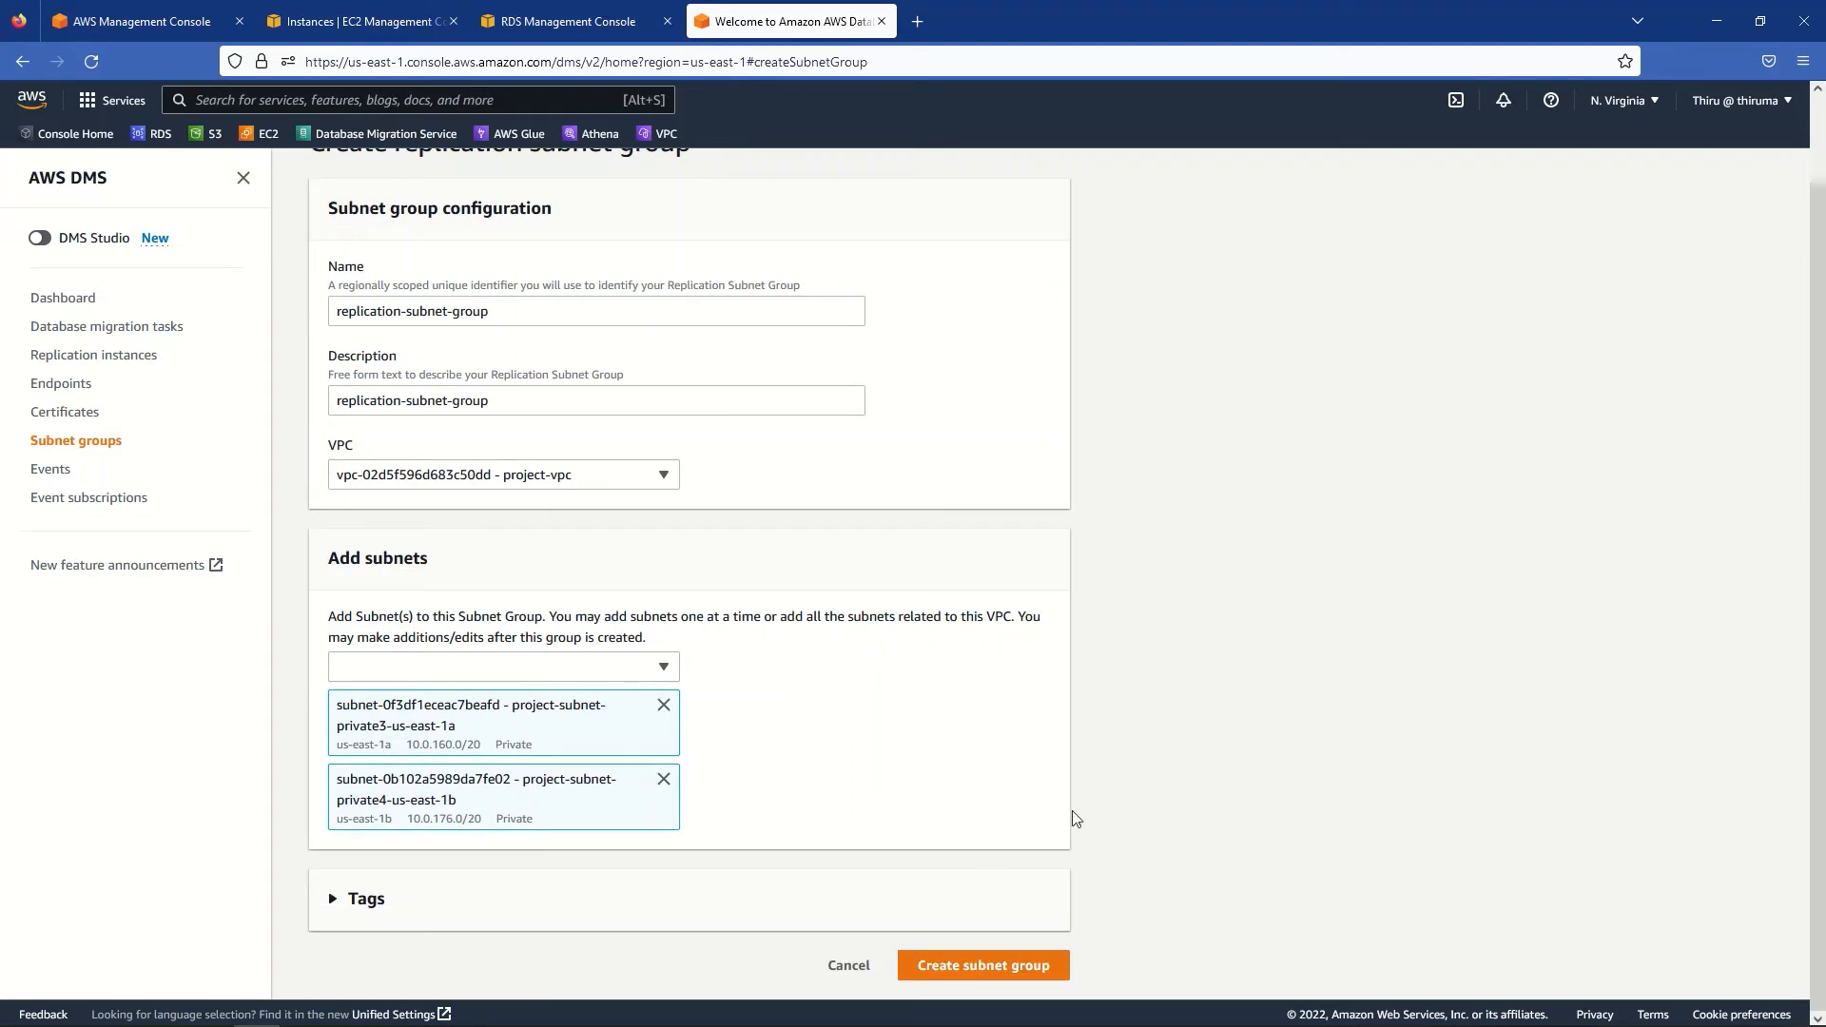
left_click(980, 973)
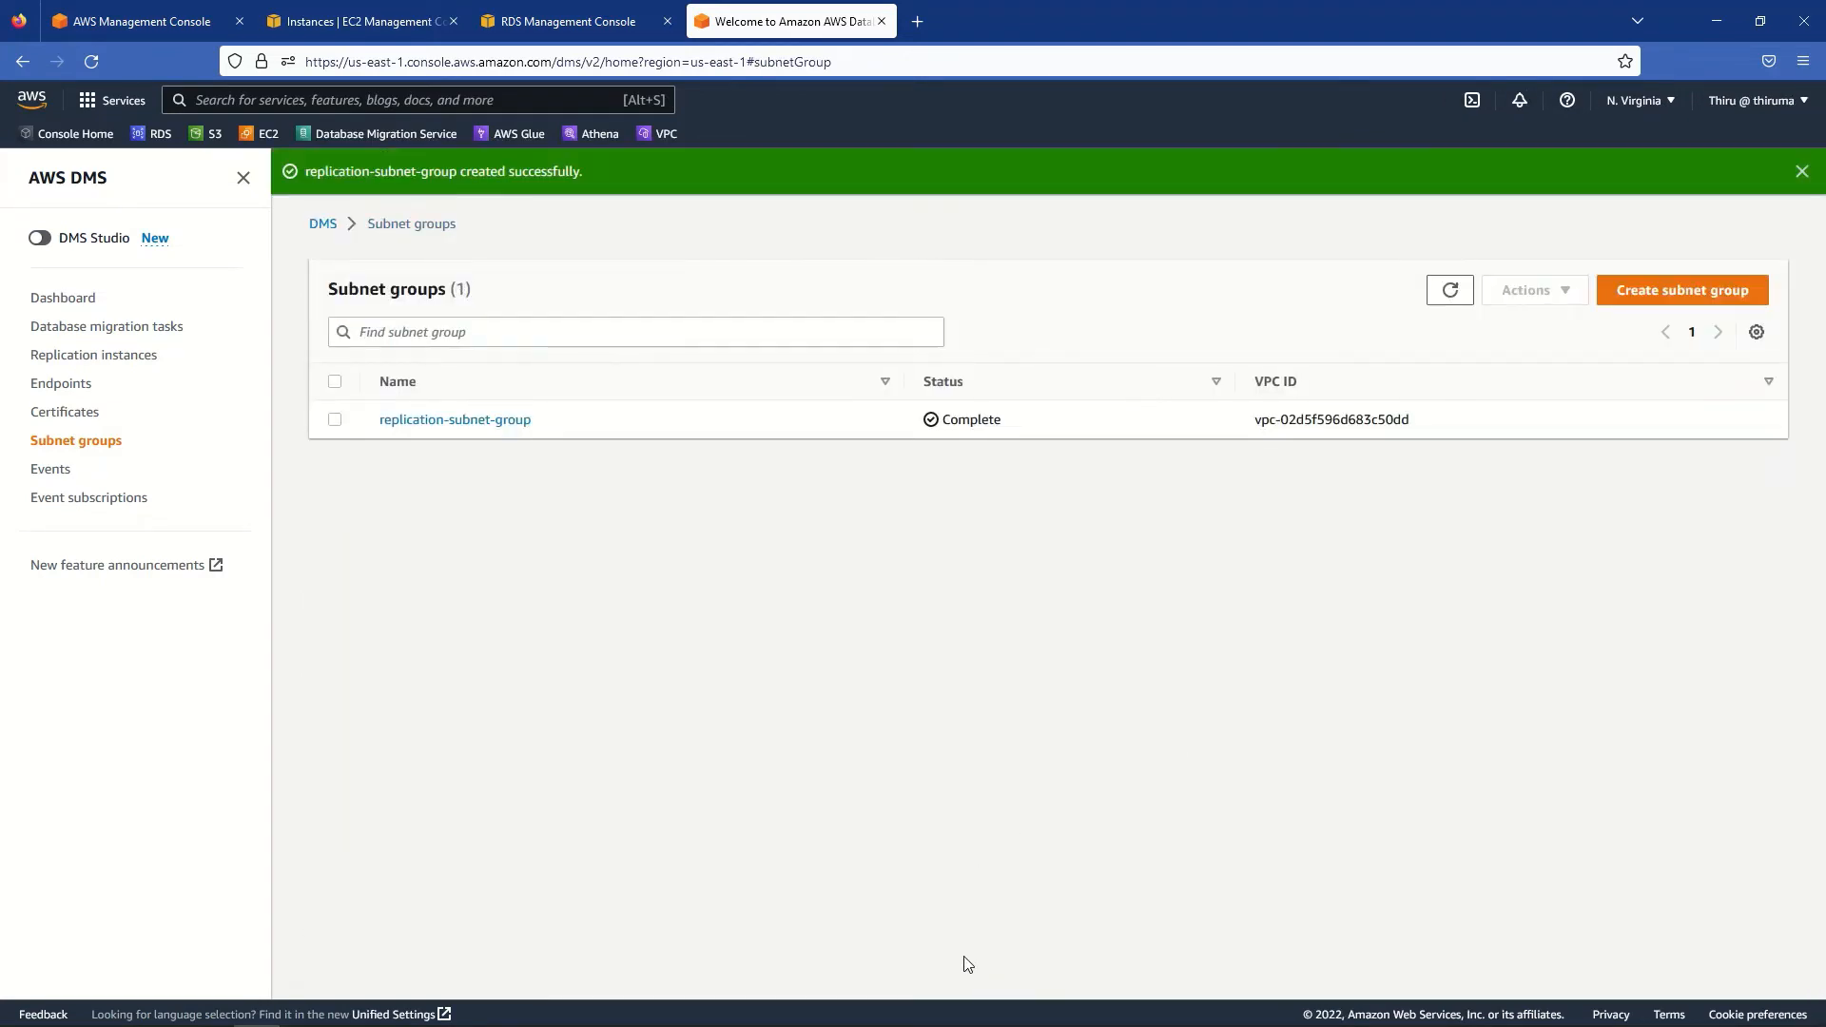
- Dismiss the success notice and begin creating a new replication instance
left_click(1802, 172)
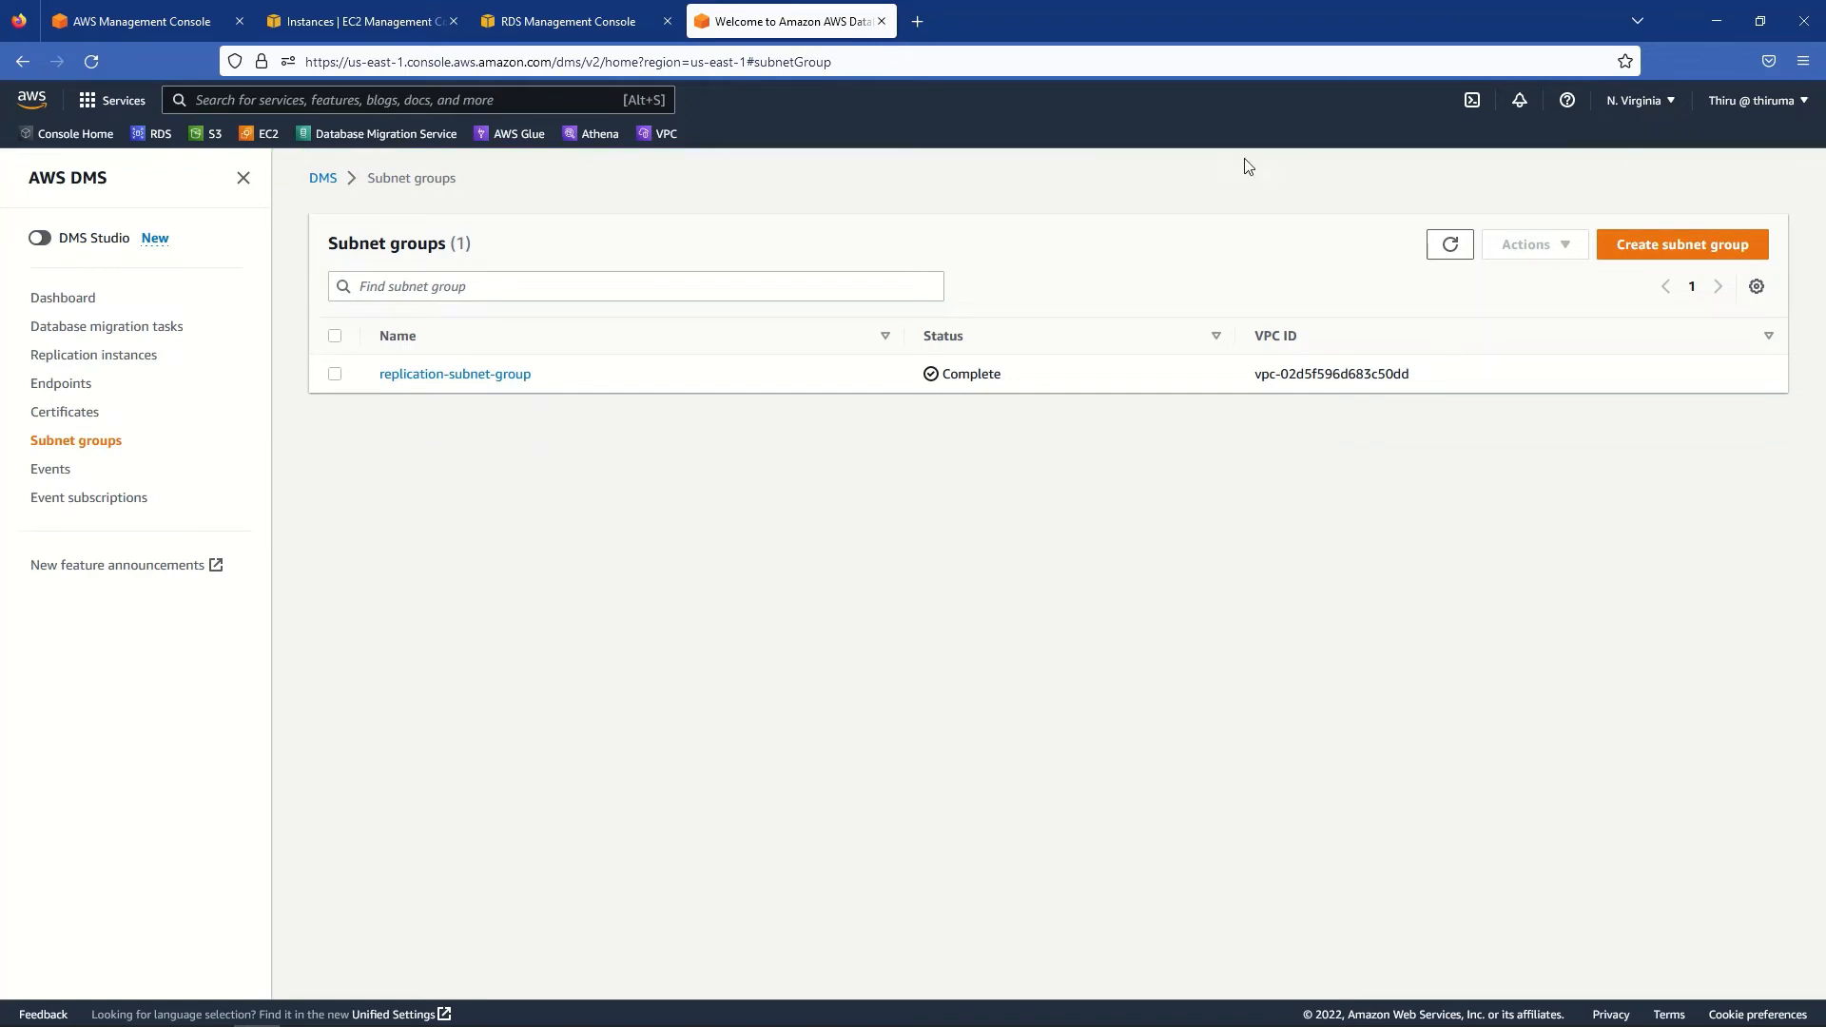
left_click(94, 356)
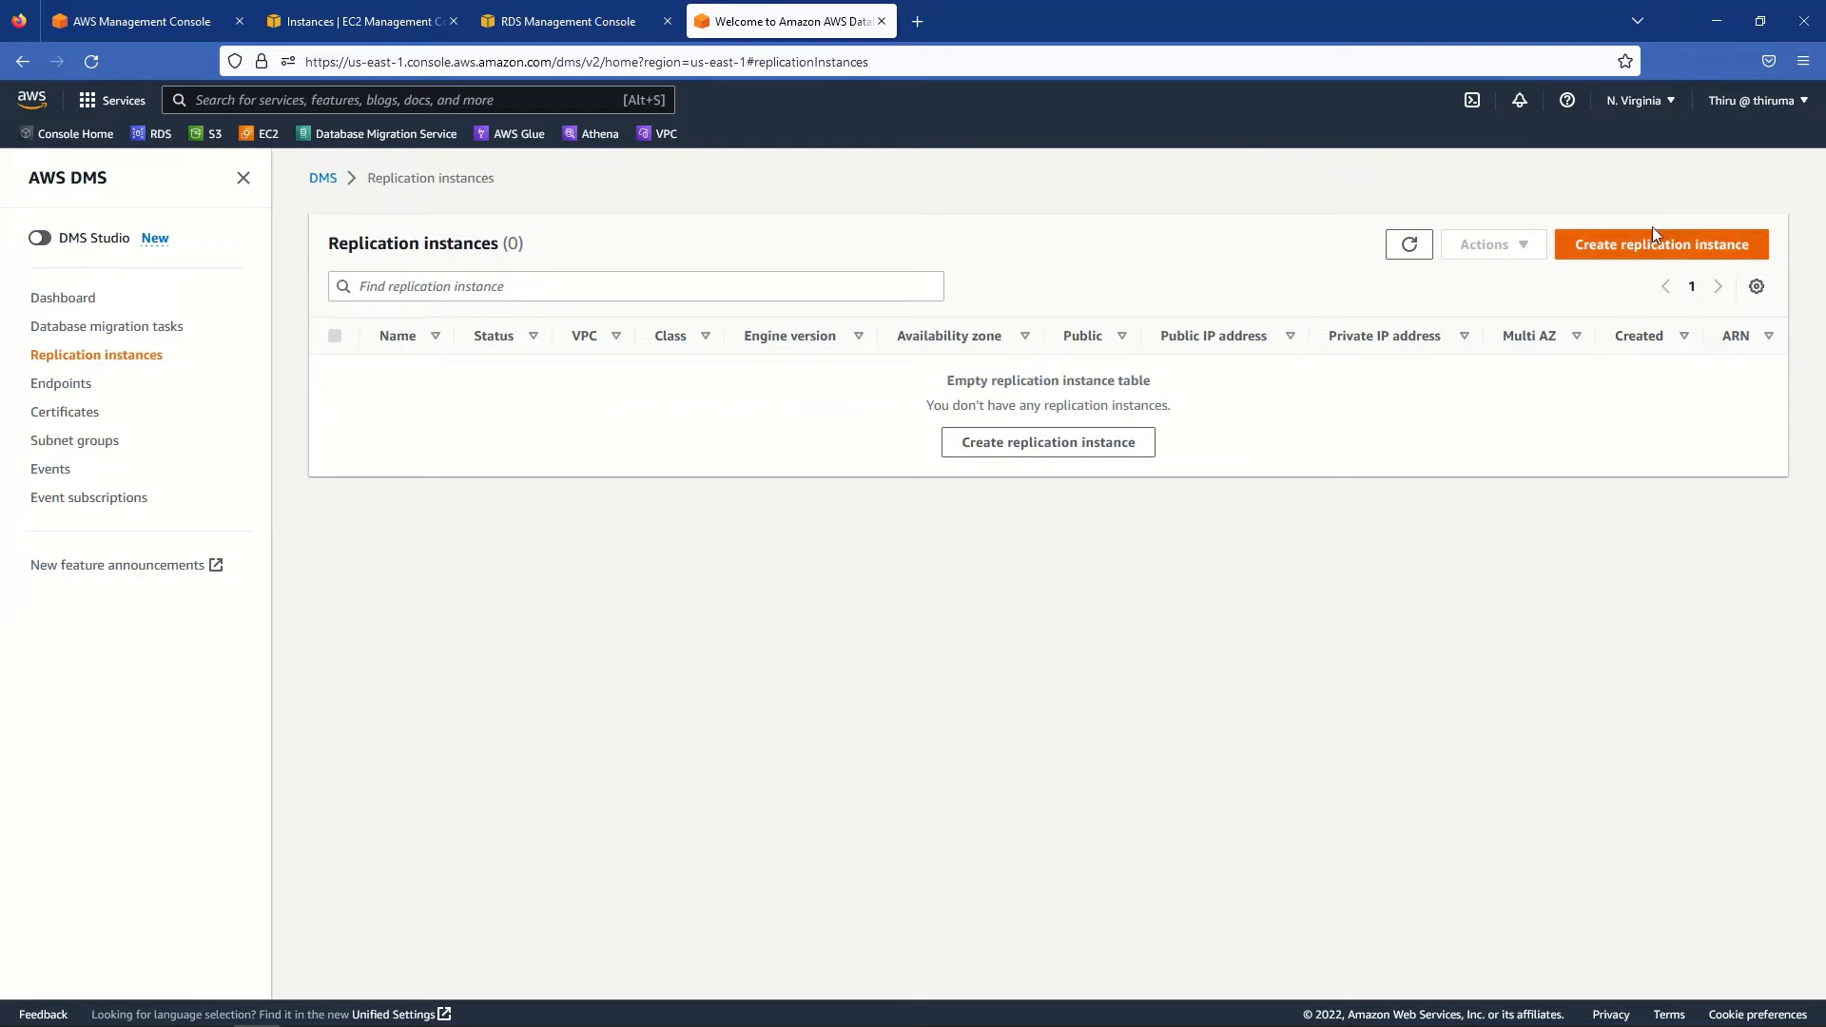
left_click(1656, 253)
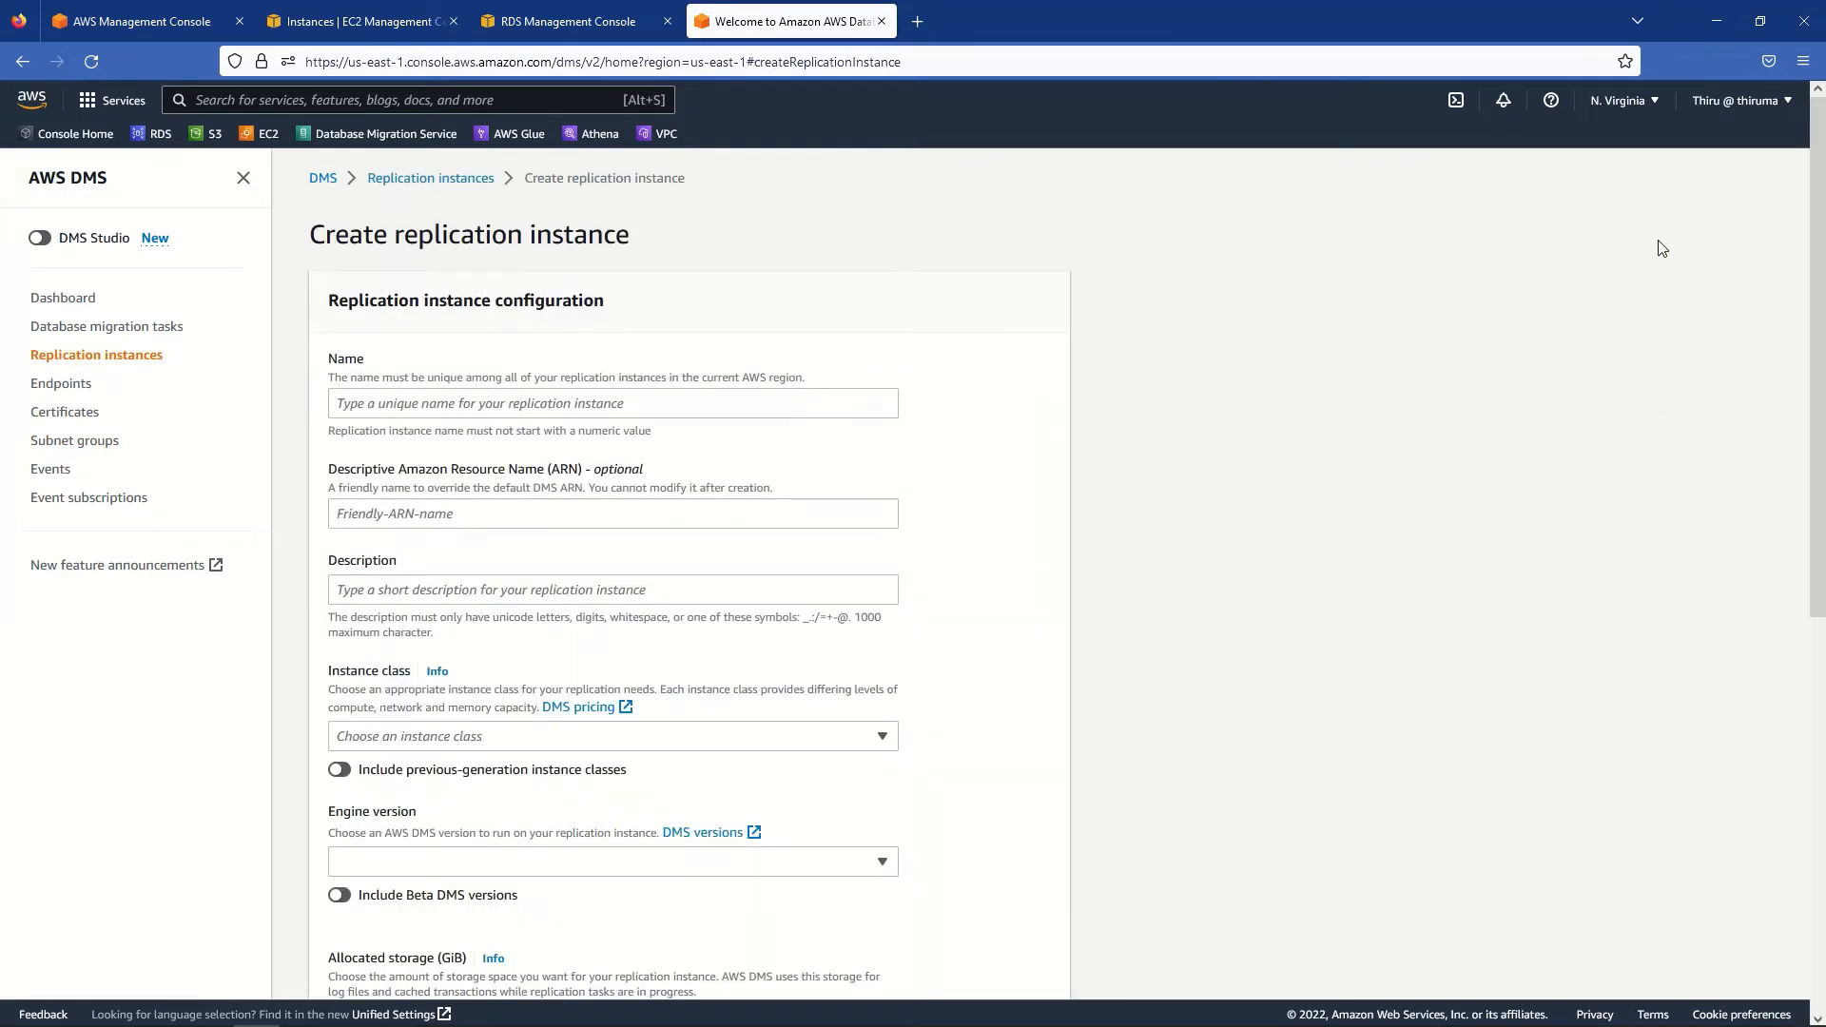
- Name the instance mysql-aurora-replication-instance and reuse that name as its description
left_click(390, 404)
type("mysql")
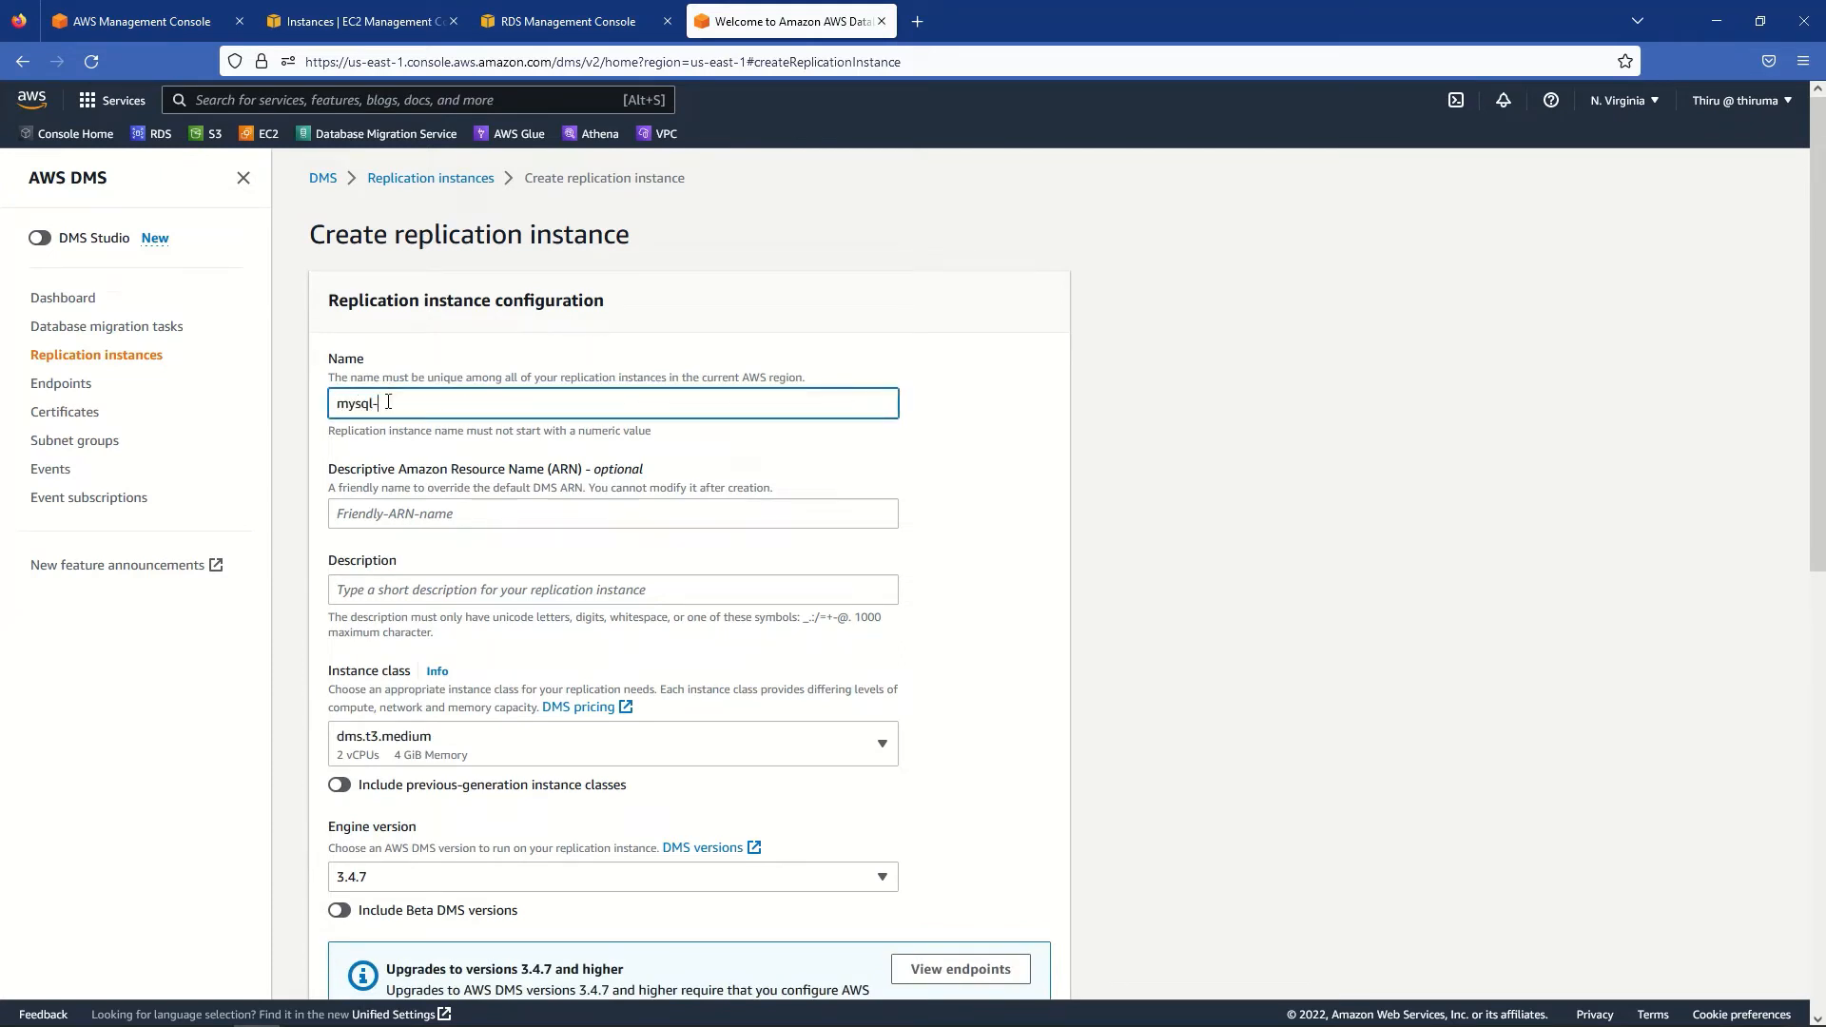
type("-aurora-p")
key("BackSpace")
key("BackSpace")
type("replication-instance")
triple_click(388, 403)
key("ctrl+c")
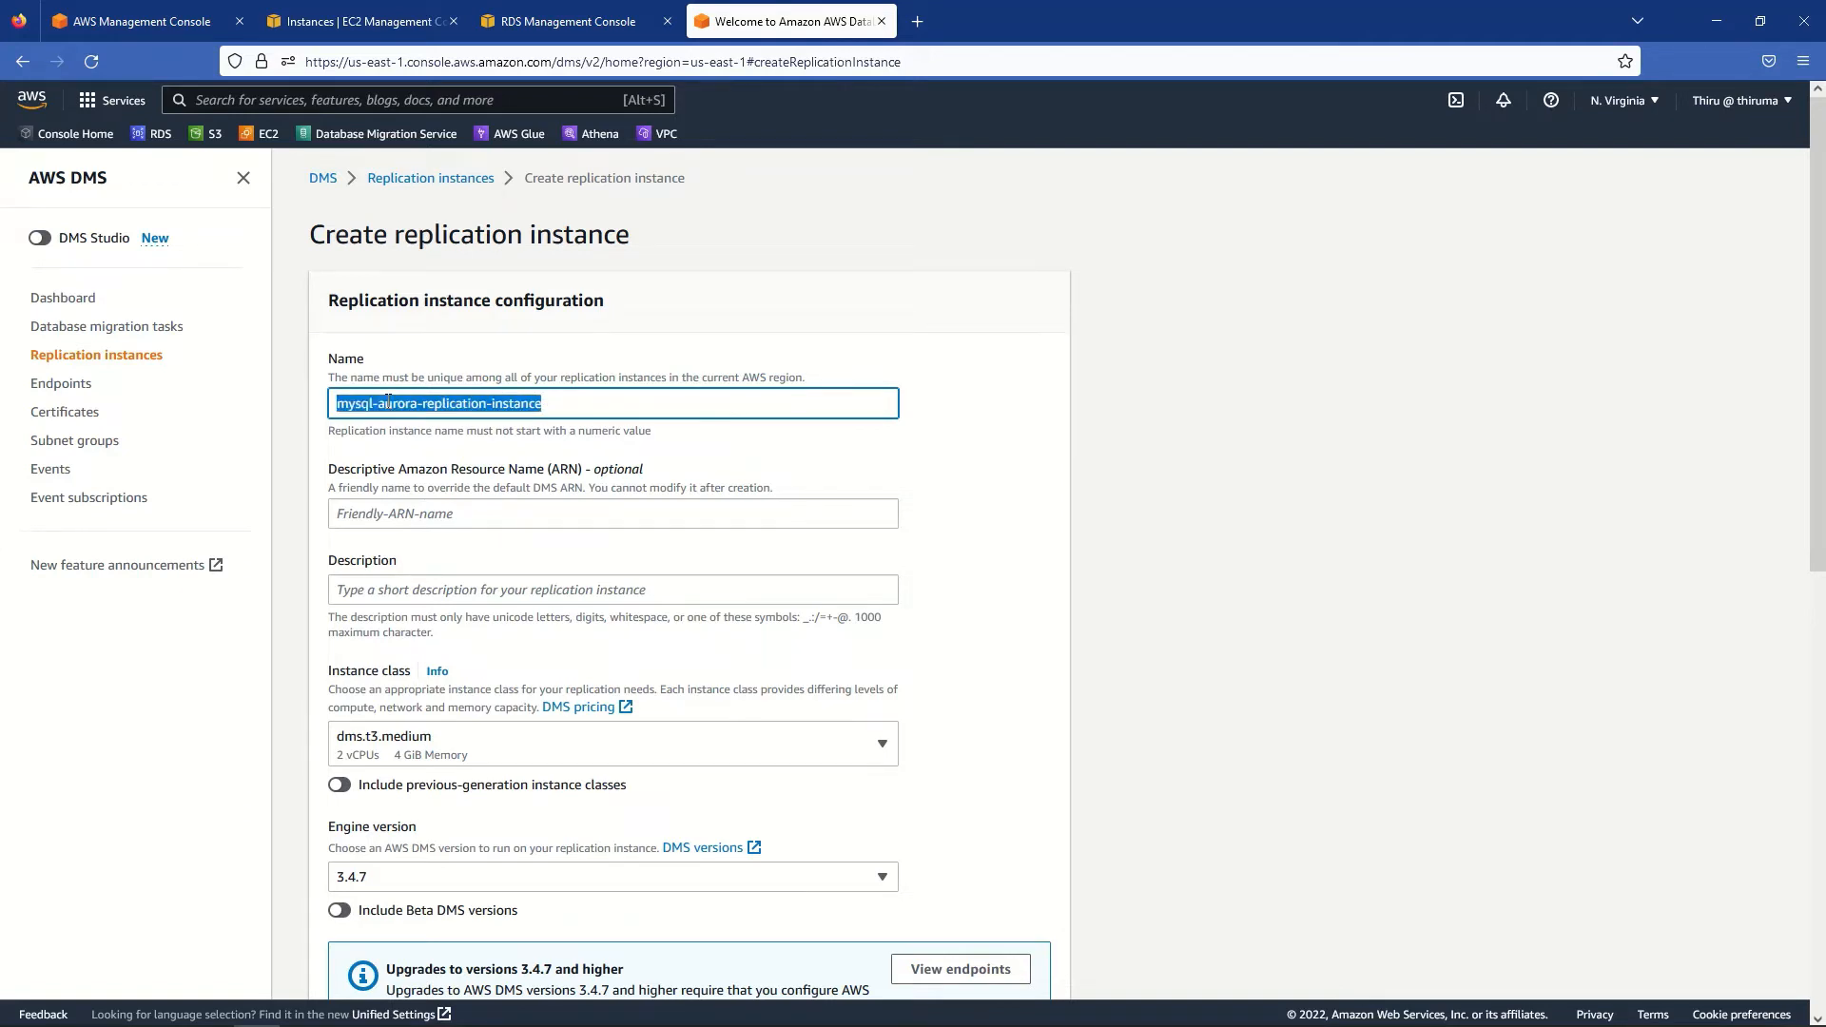
left_click(384, 589)
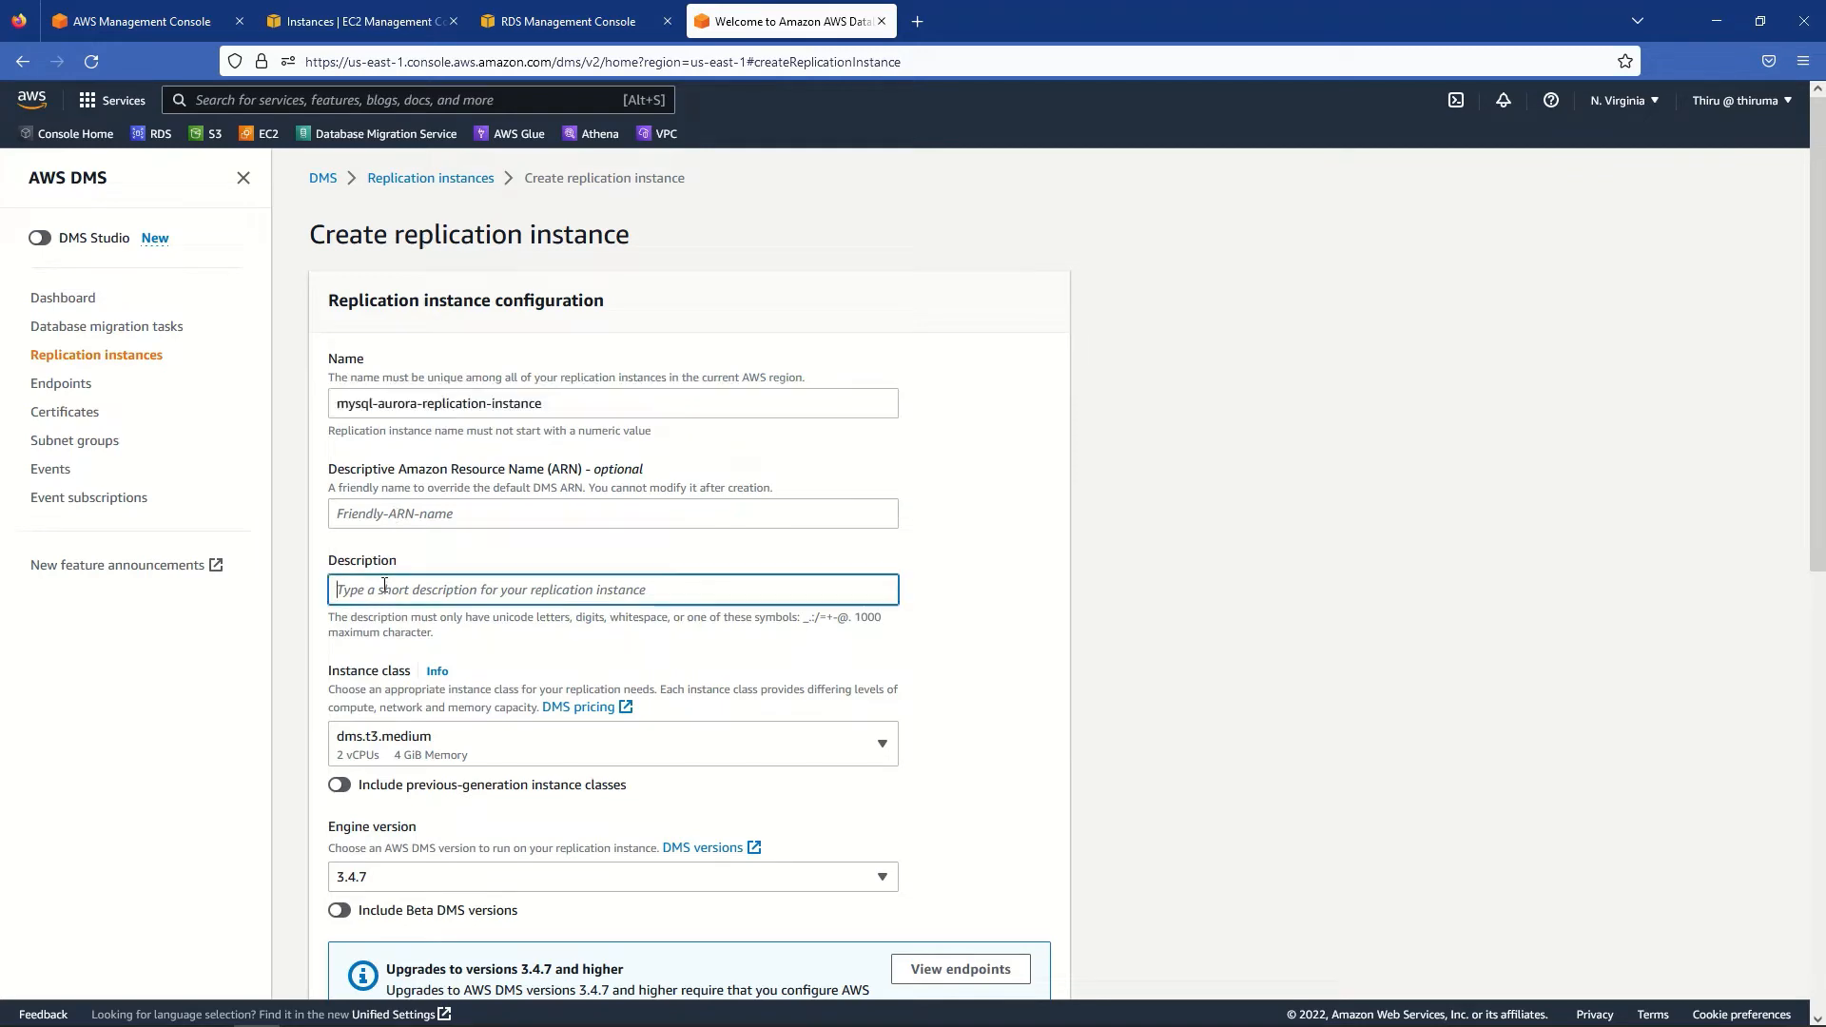
key("ctrl+v")
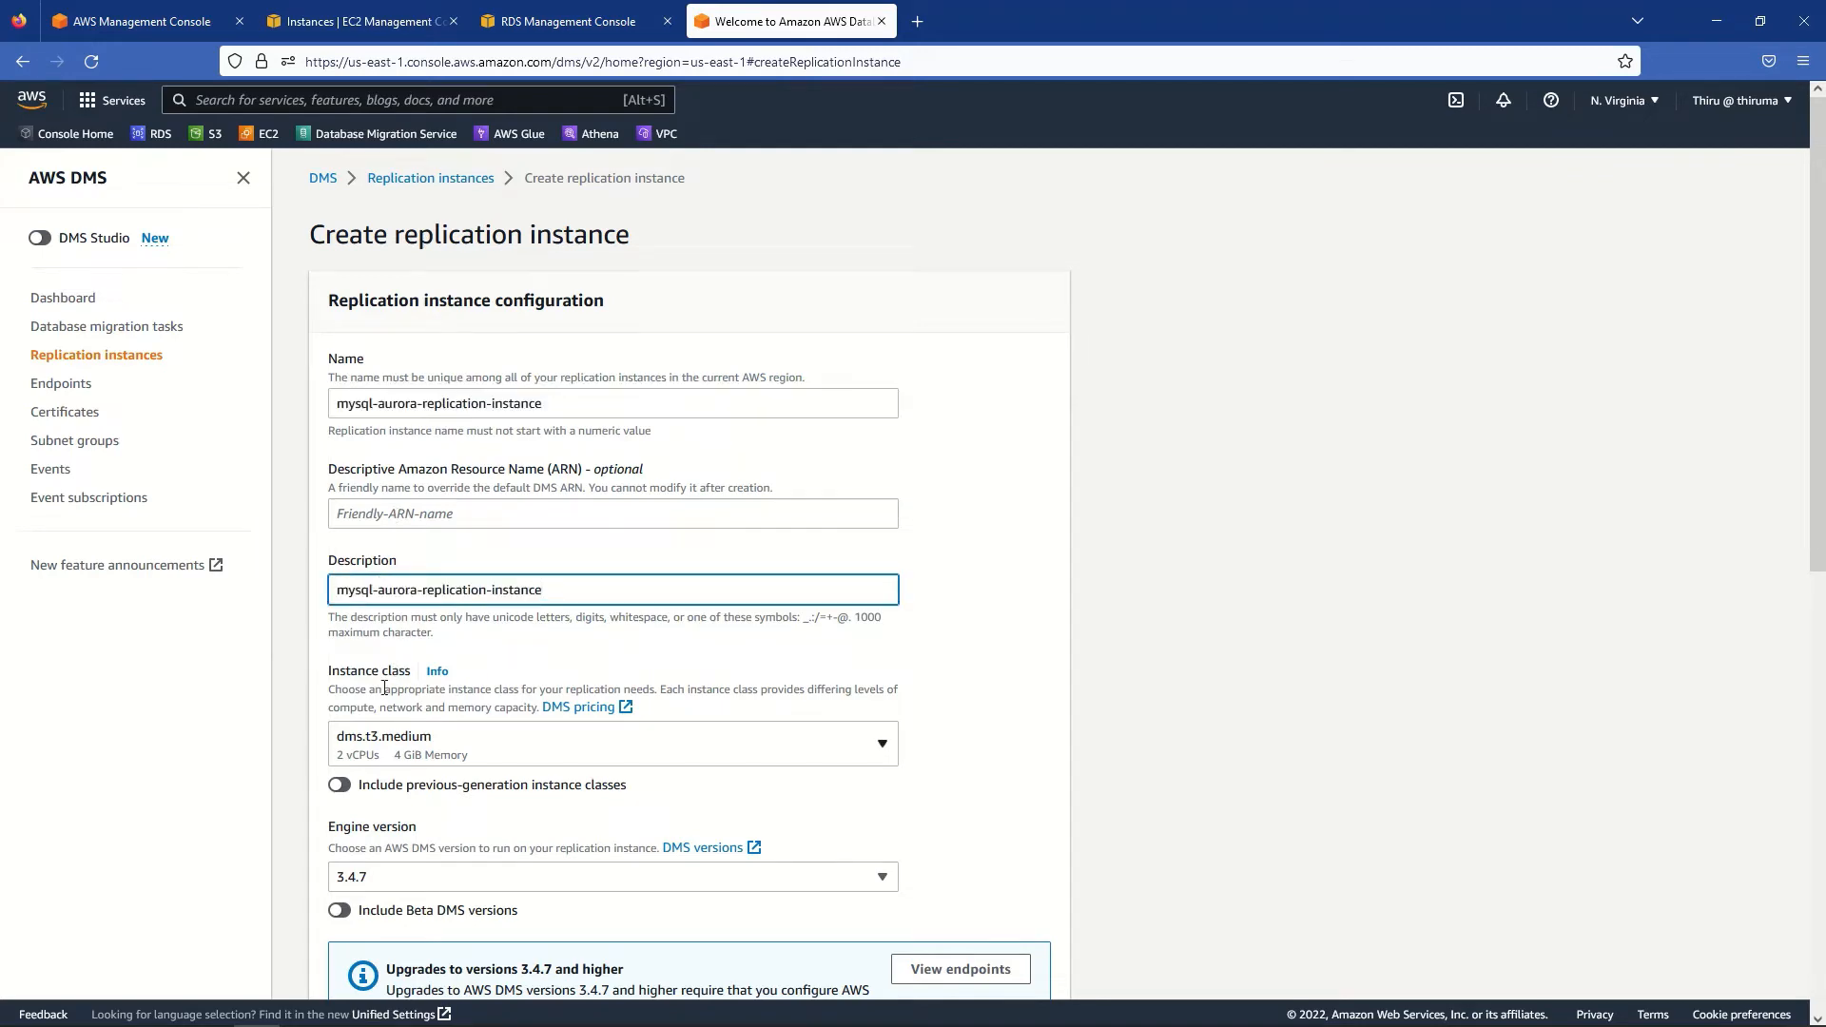
scroll(1164, 689, "down", 2)
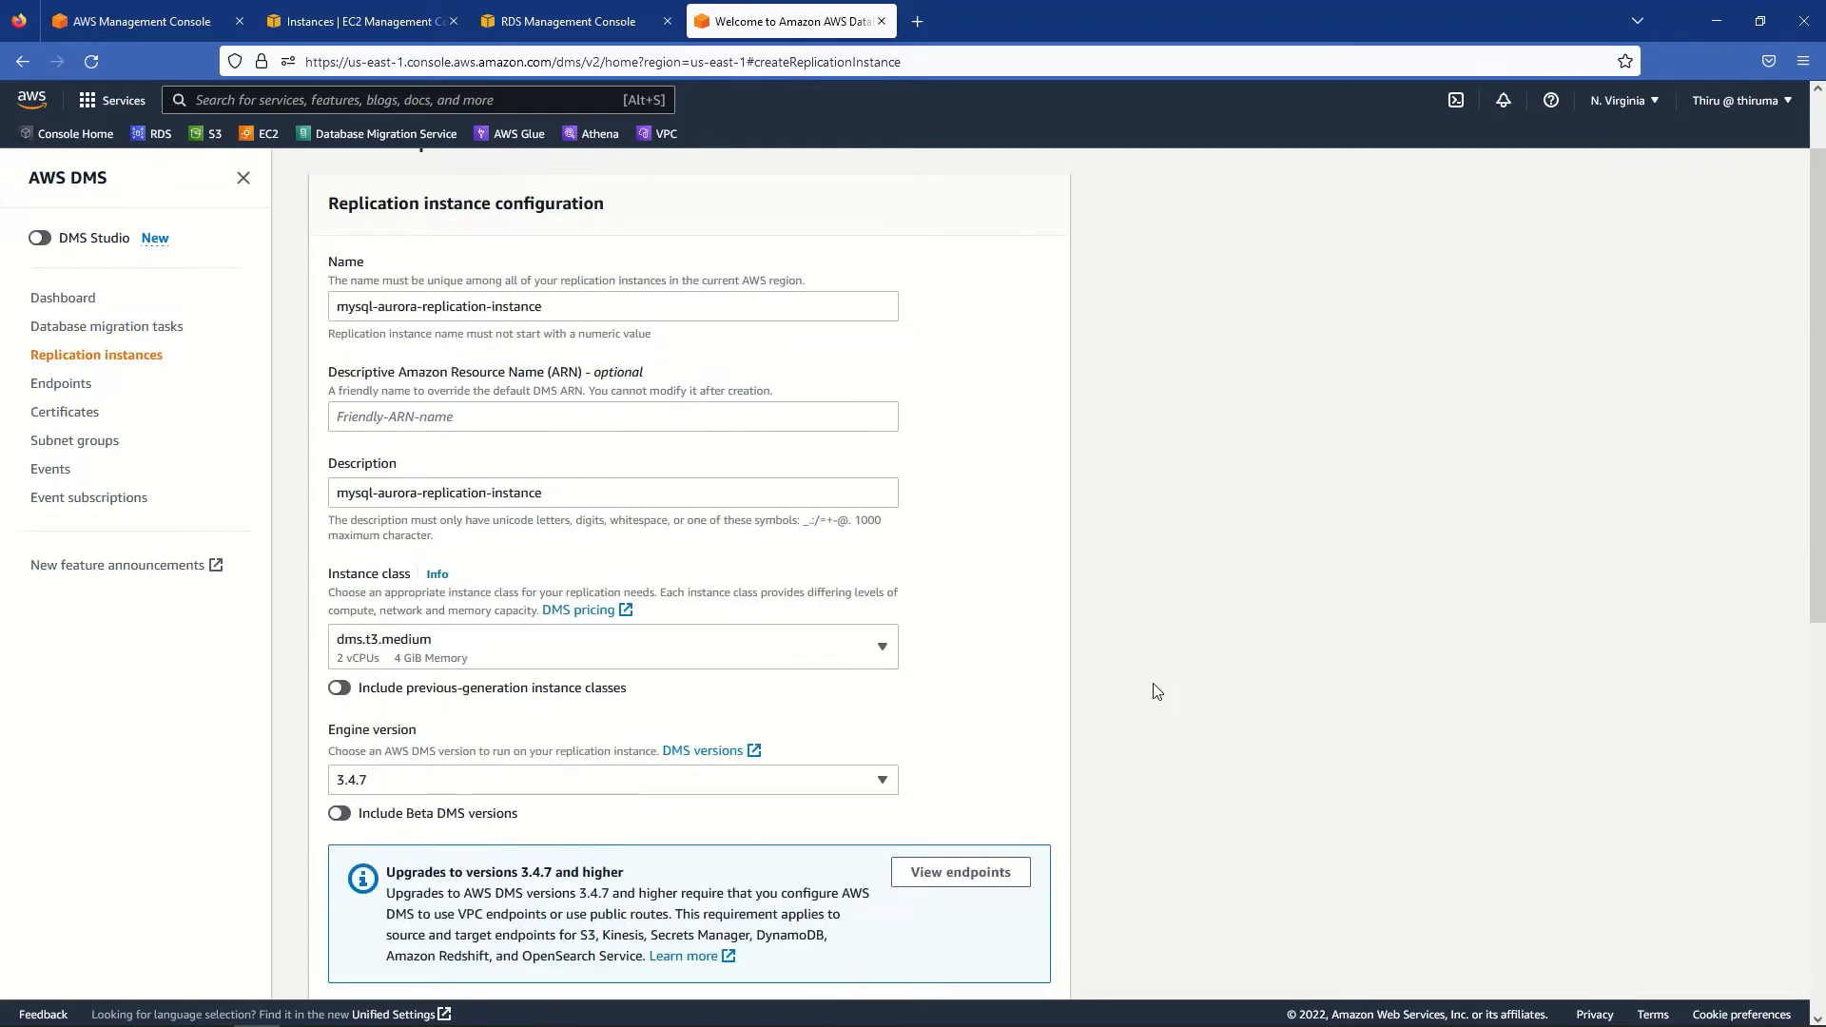
left_click(400, 554)
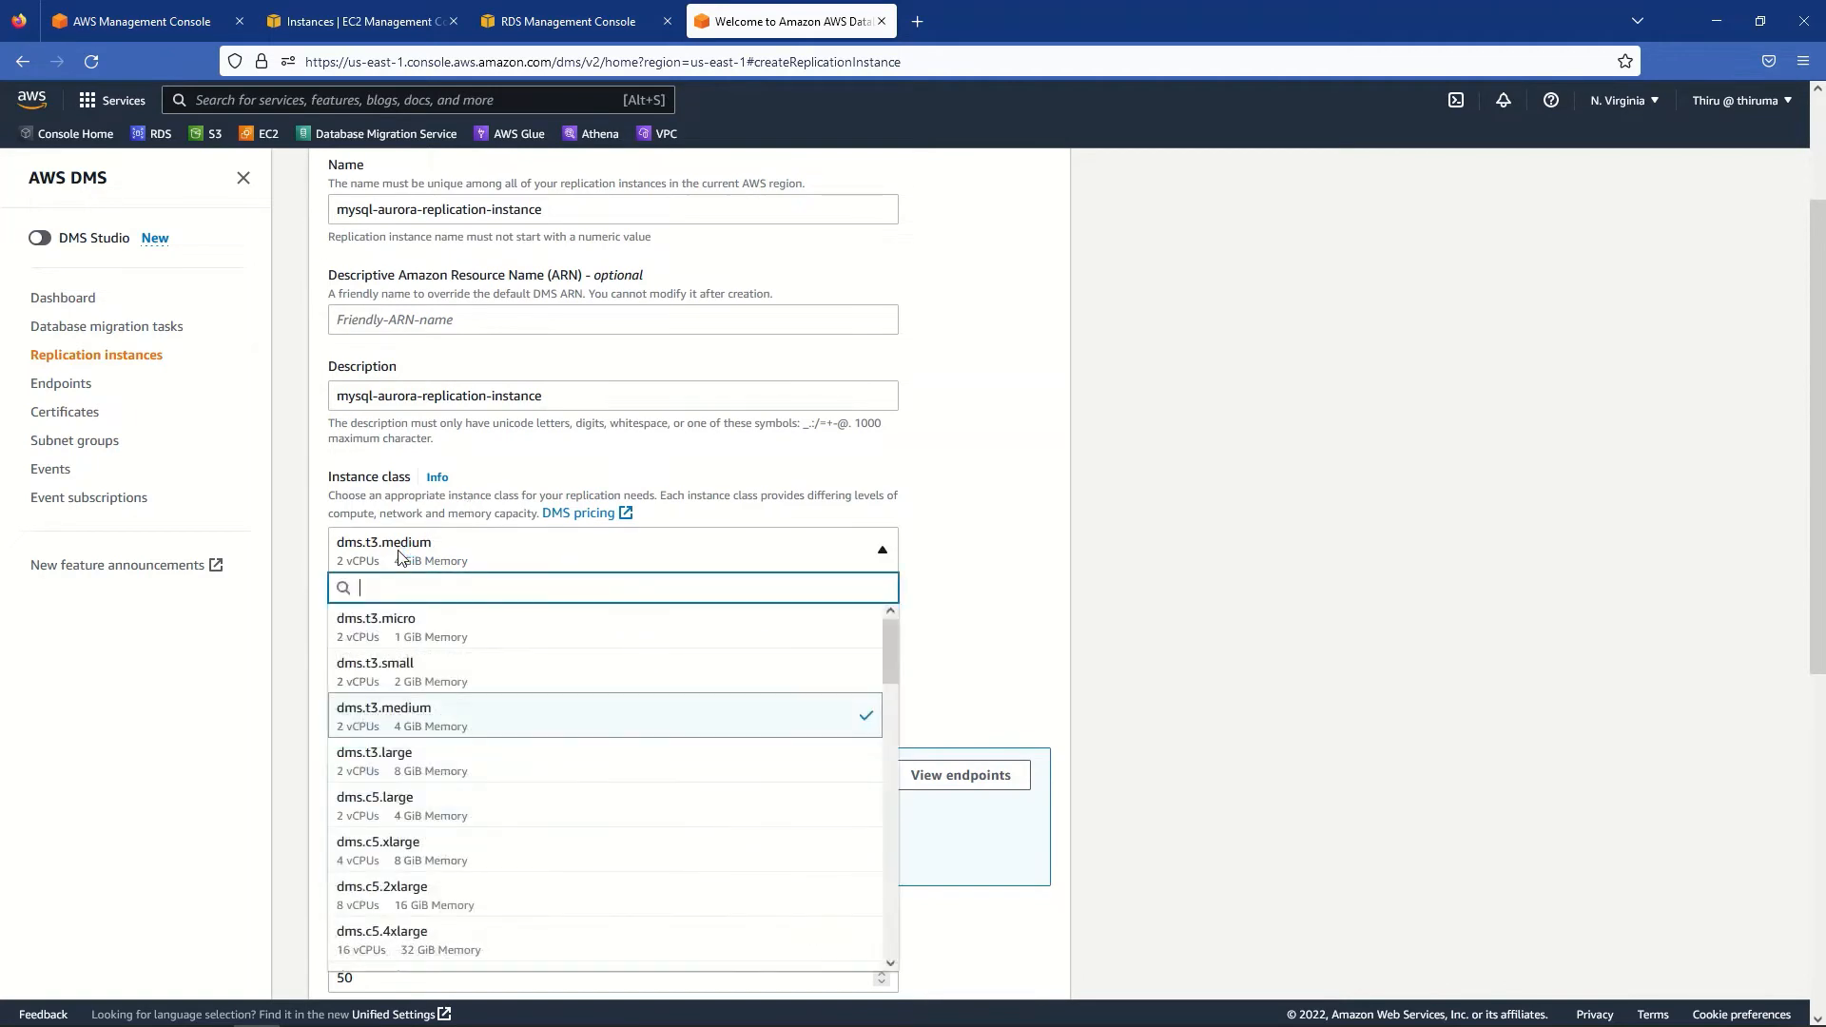
- Choose dms.t3.small, project-vpc and Single-AZ dev/test, and turn off public accessibility
left_click(399, 678)
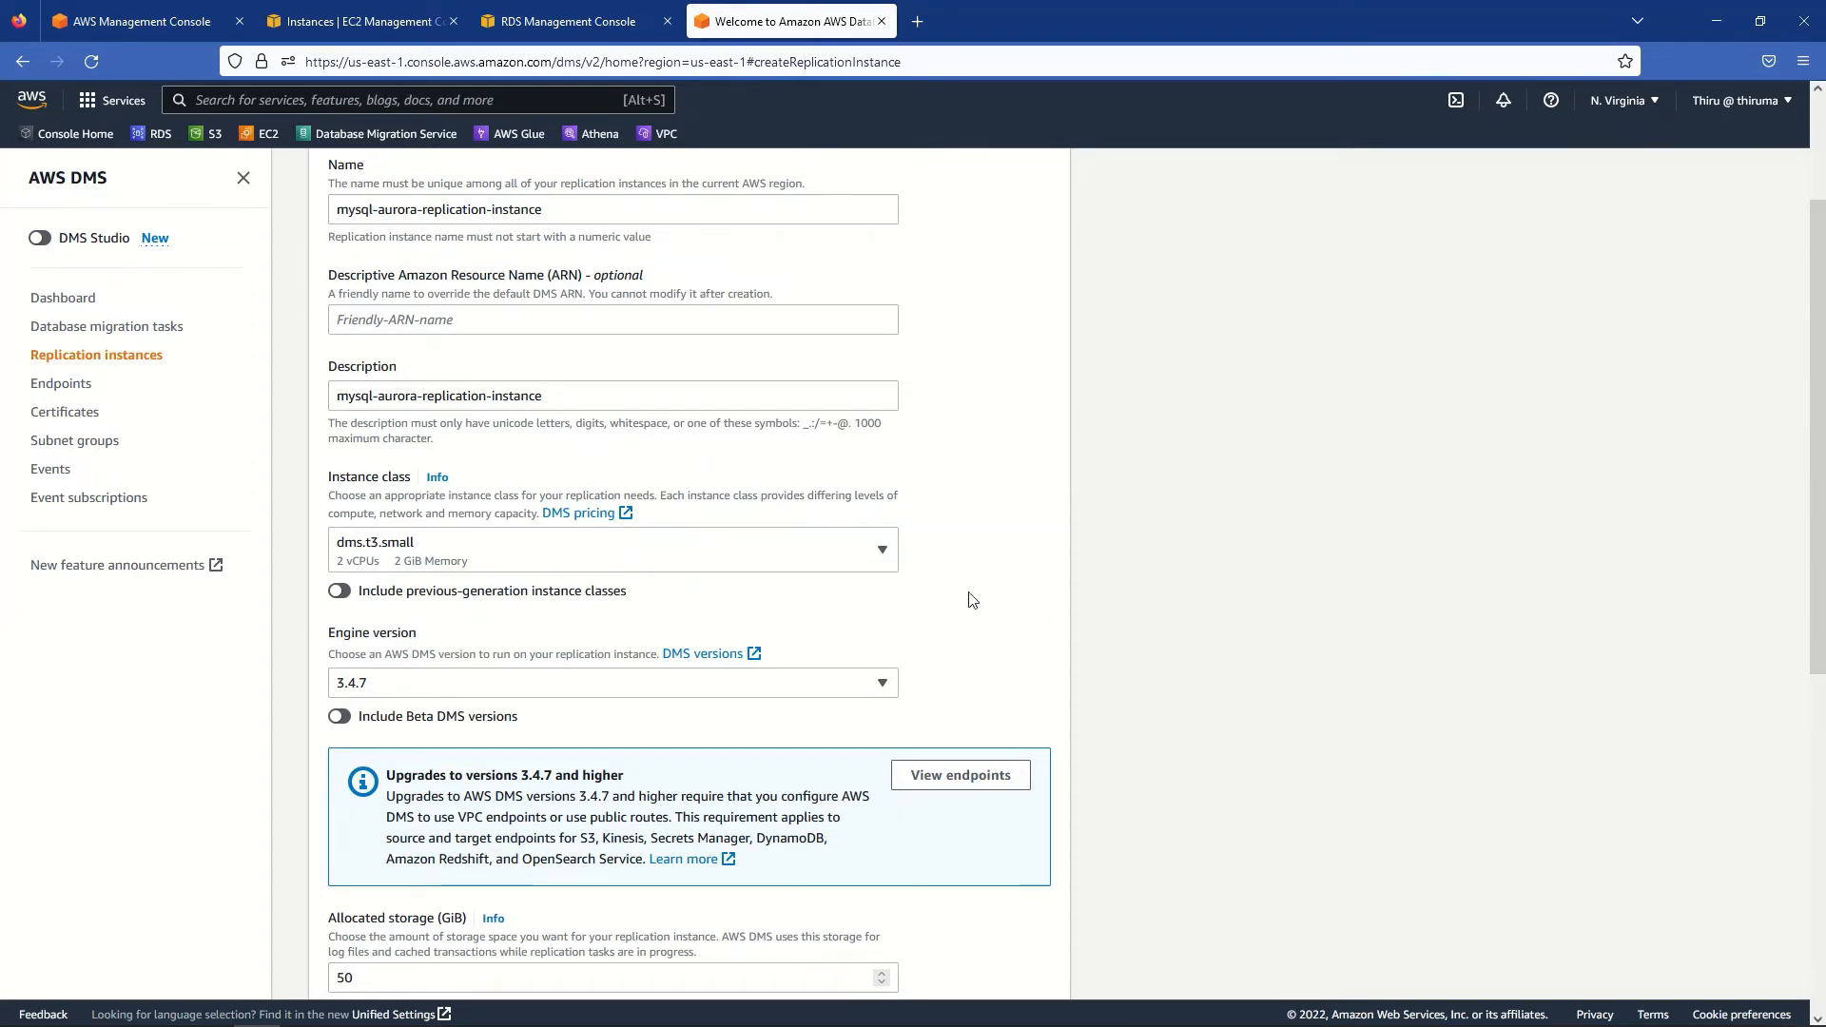
left_click(882, 554)
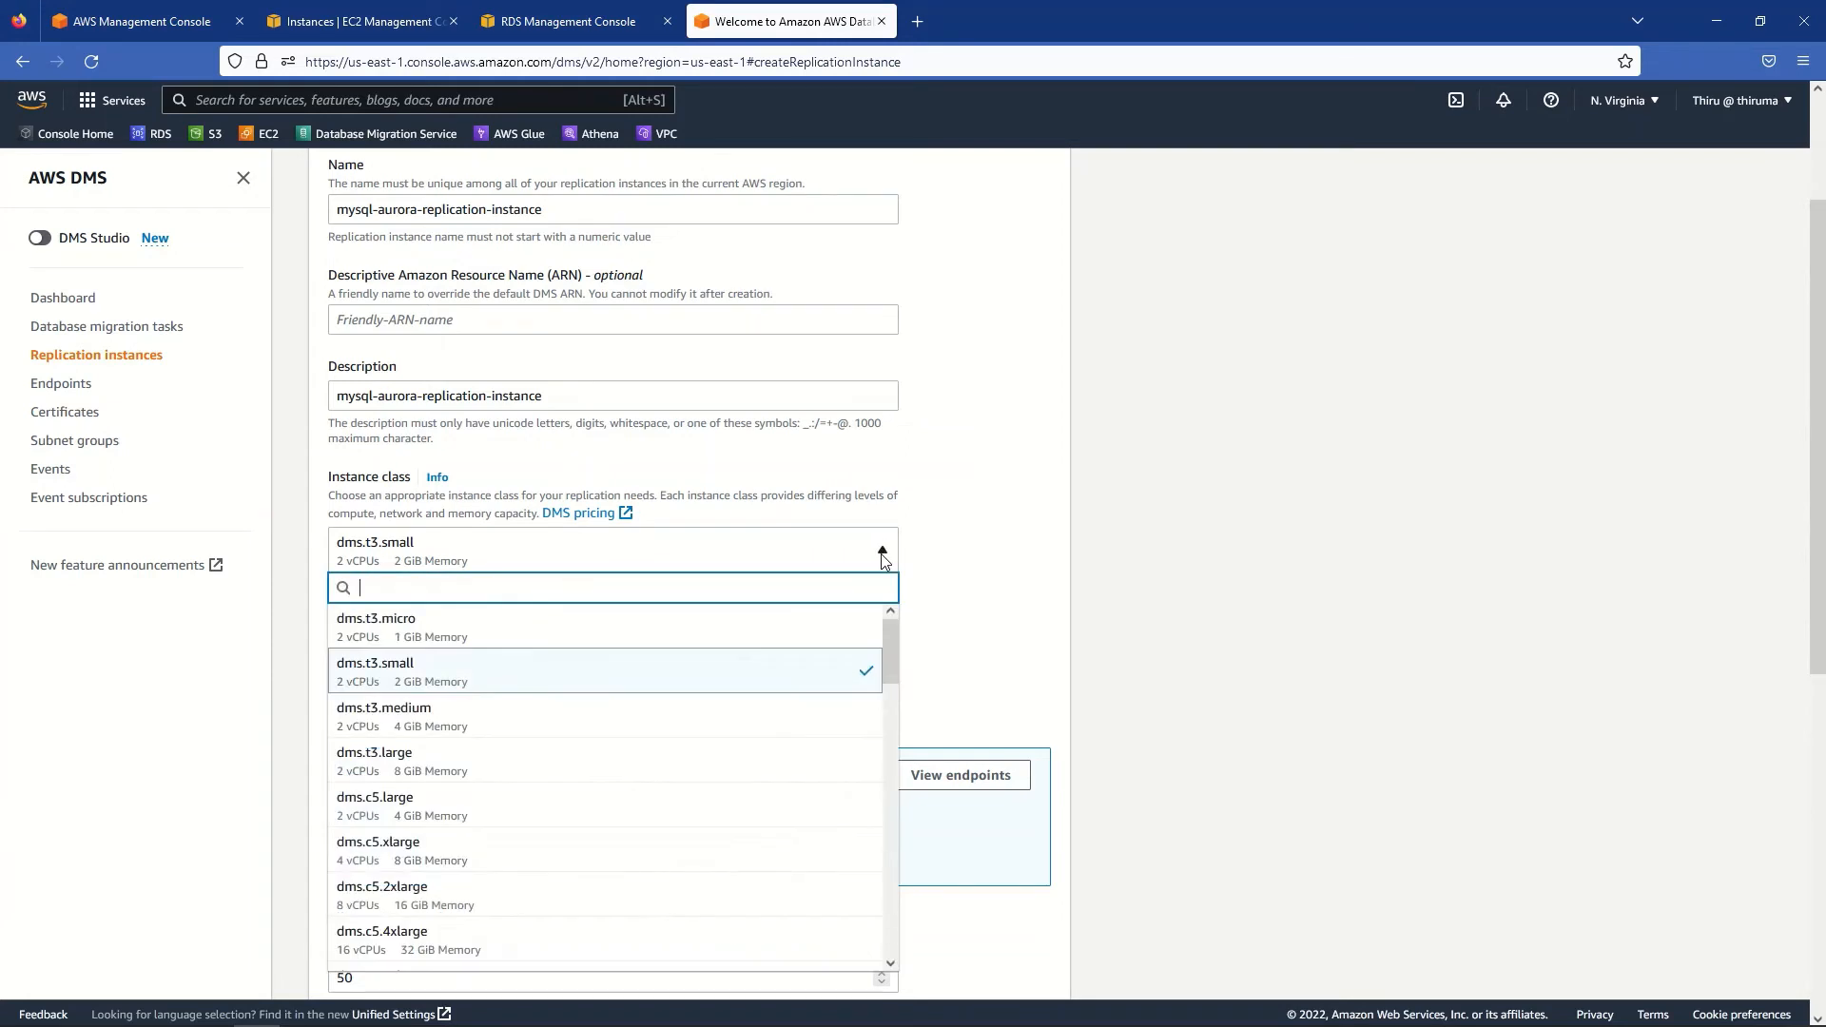
left_click(1184, 571)
scroll(1268, 734, "down", 2)
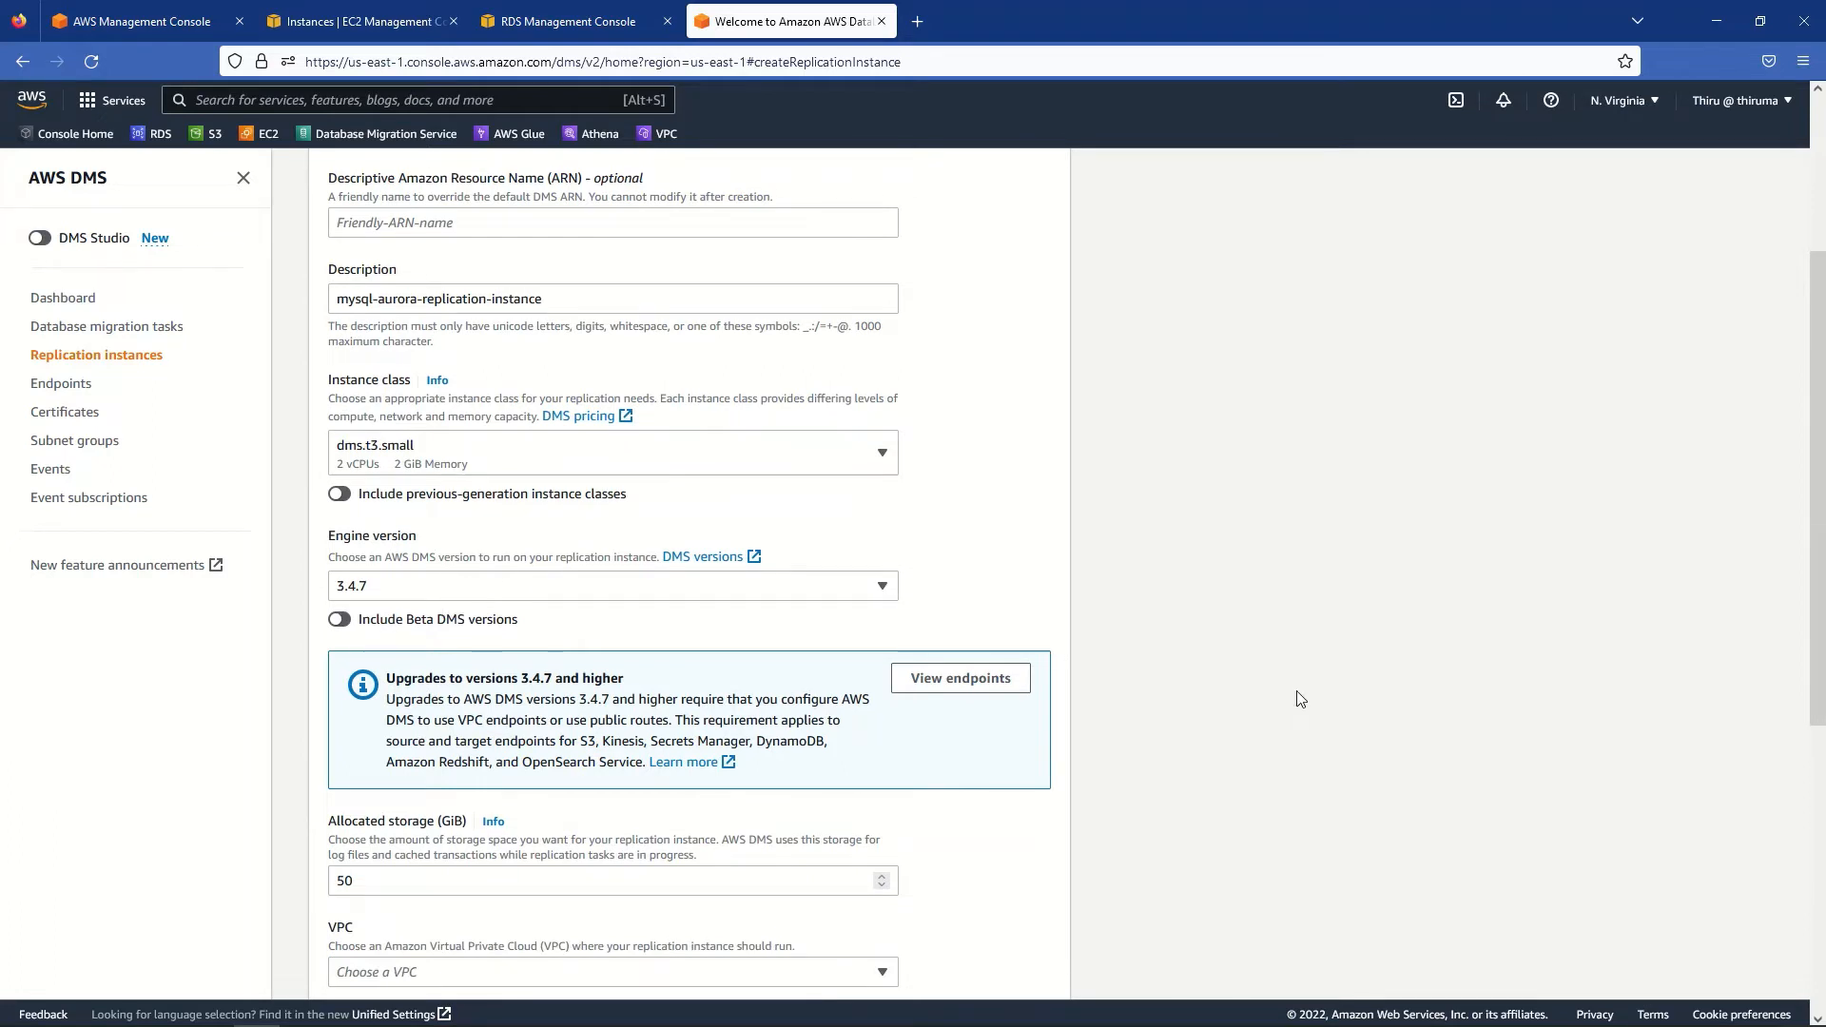
scroll(1301, 699, "down", 2)
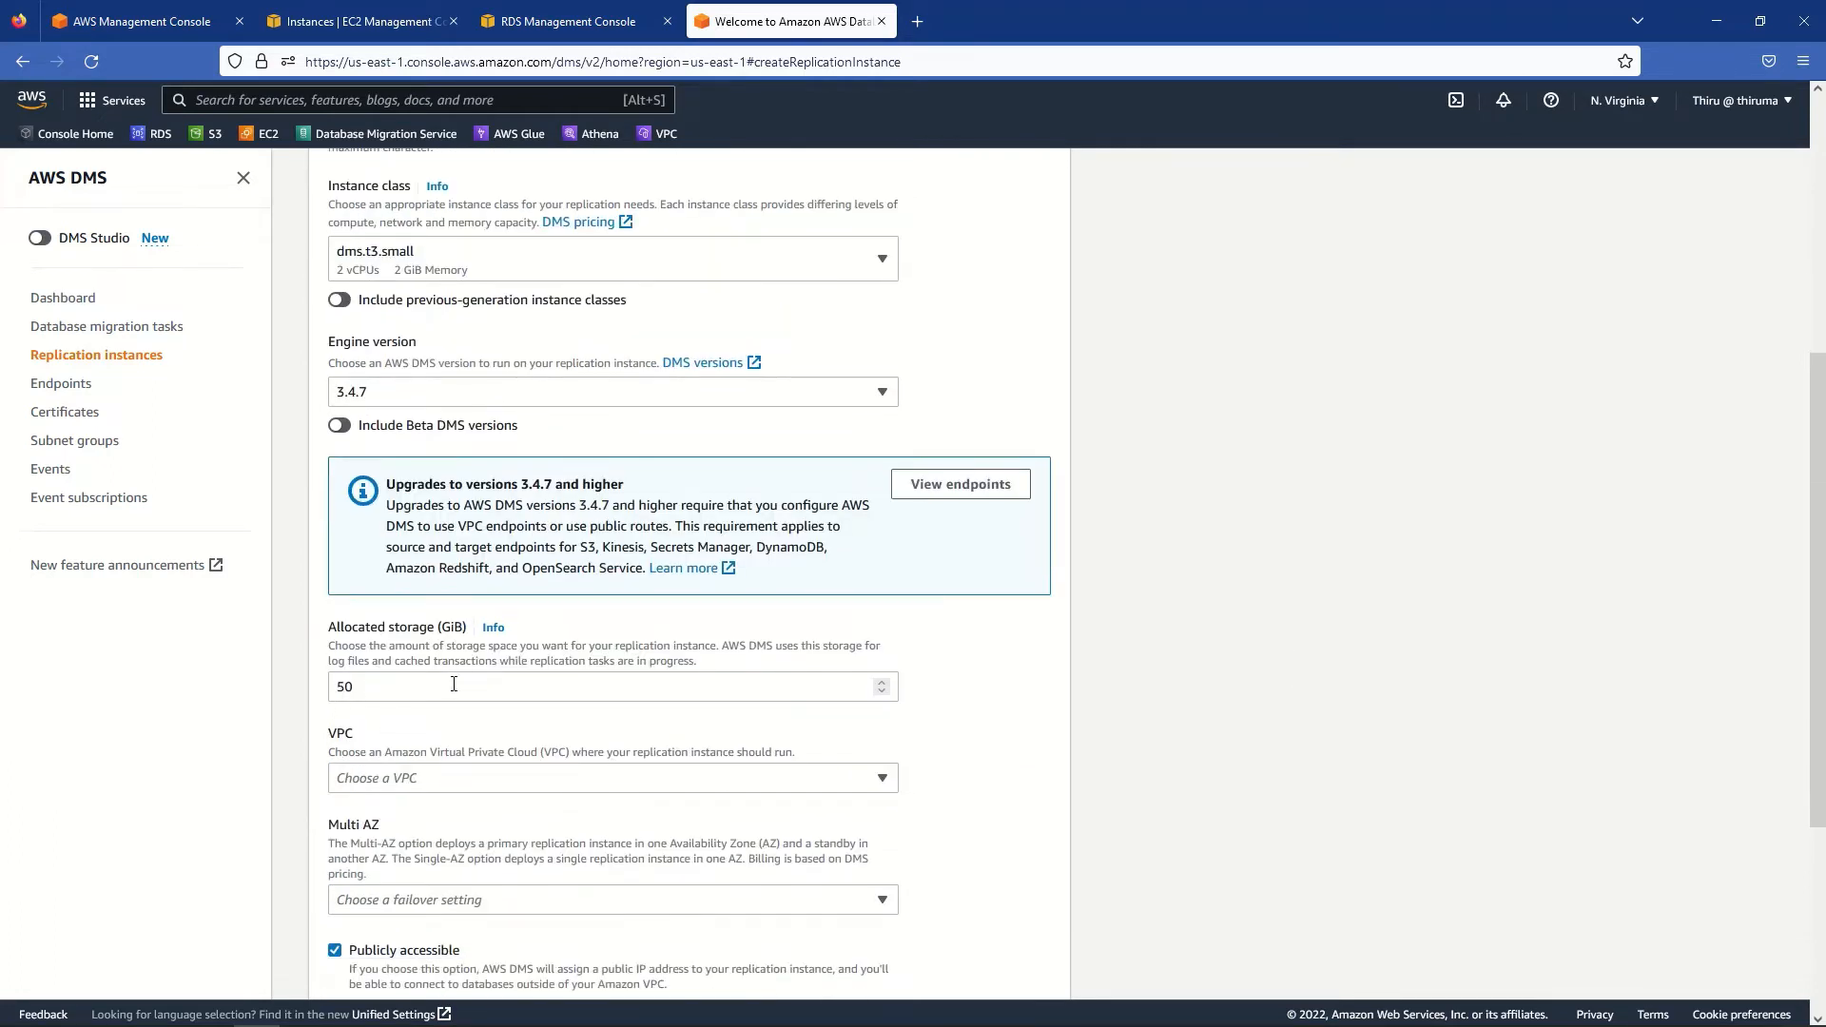
scroll(1155, 691, "down", 3)
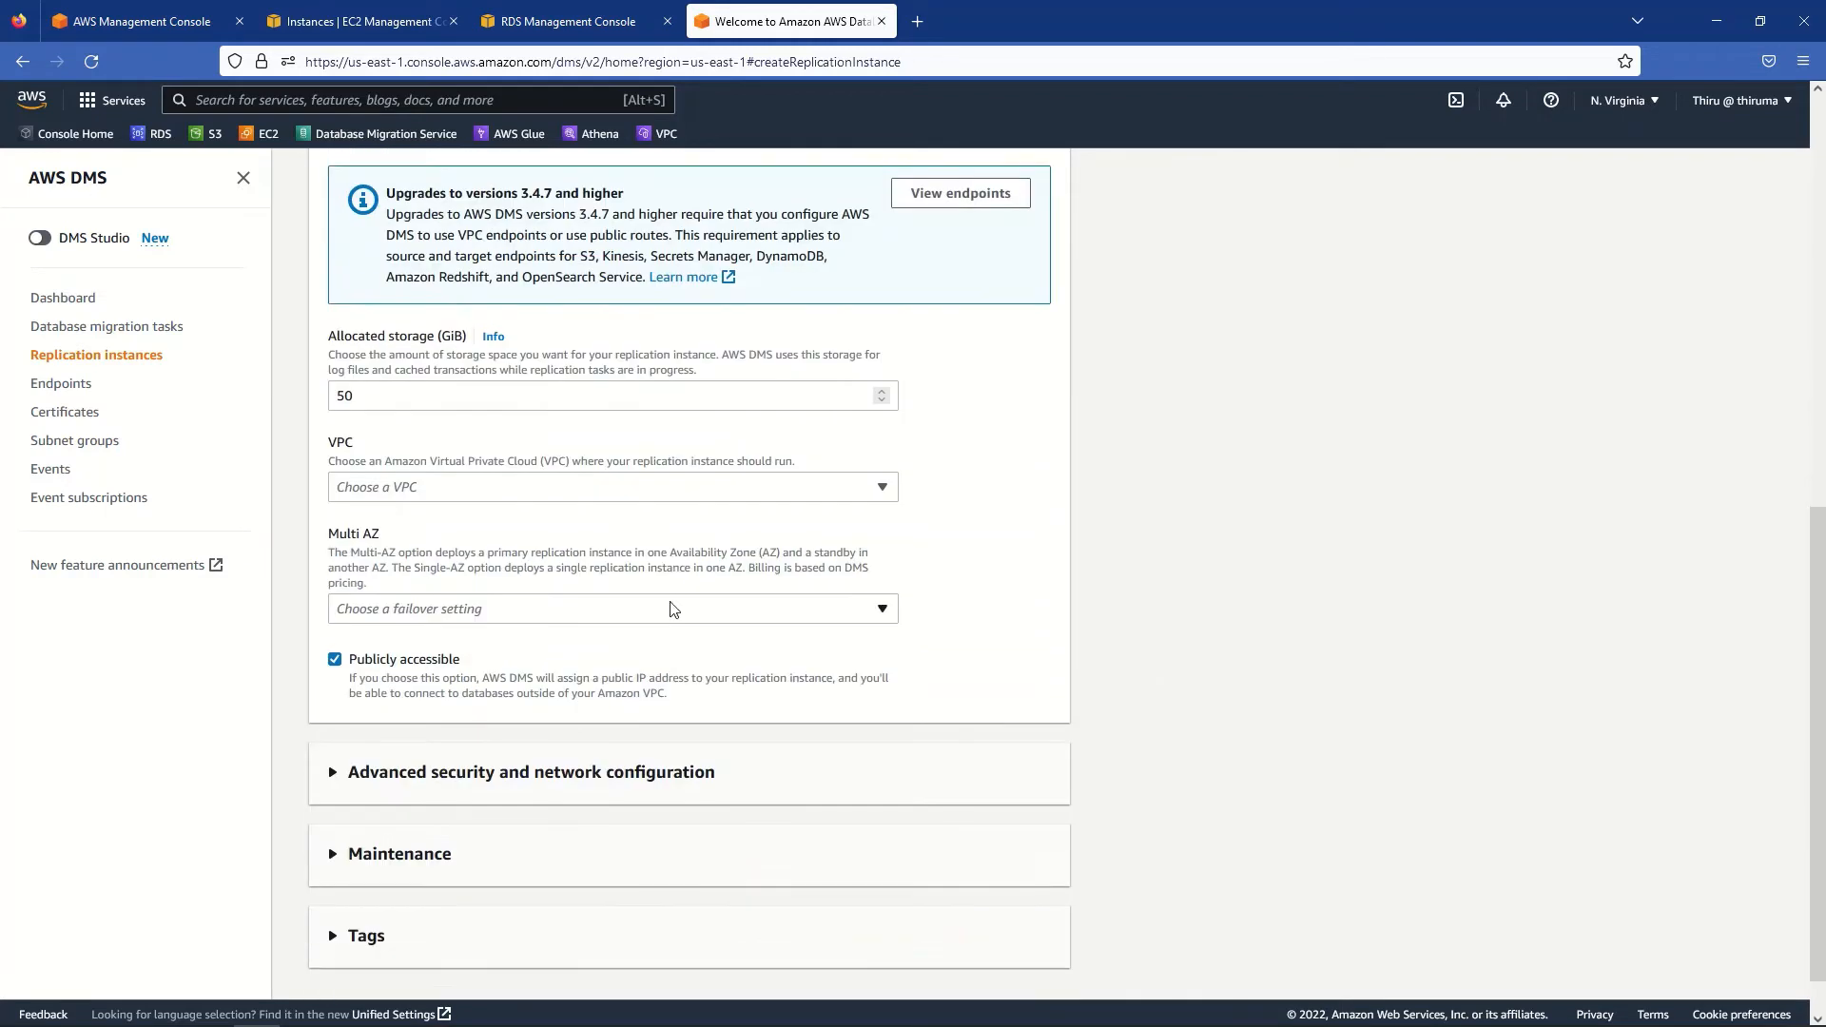
left_click(424, 488)
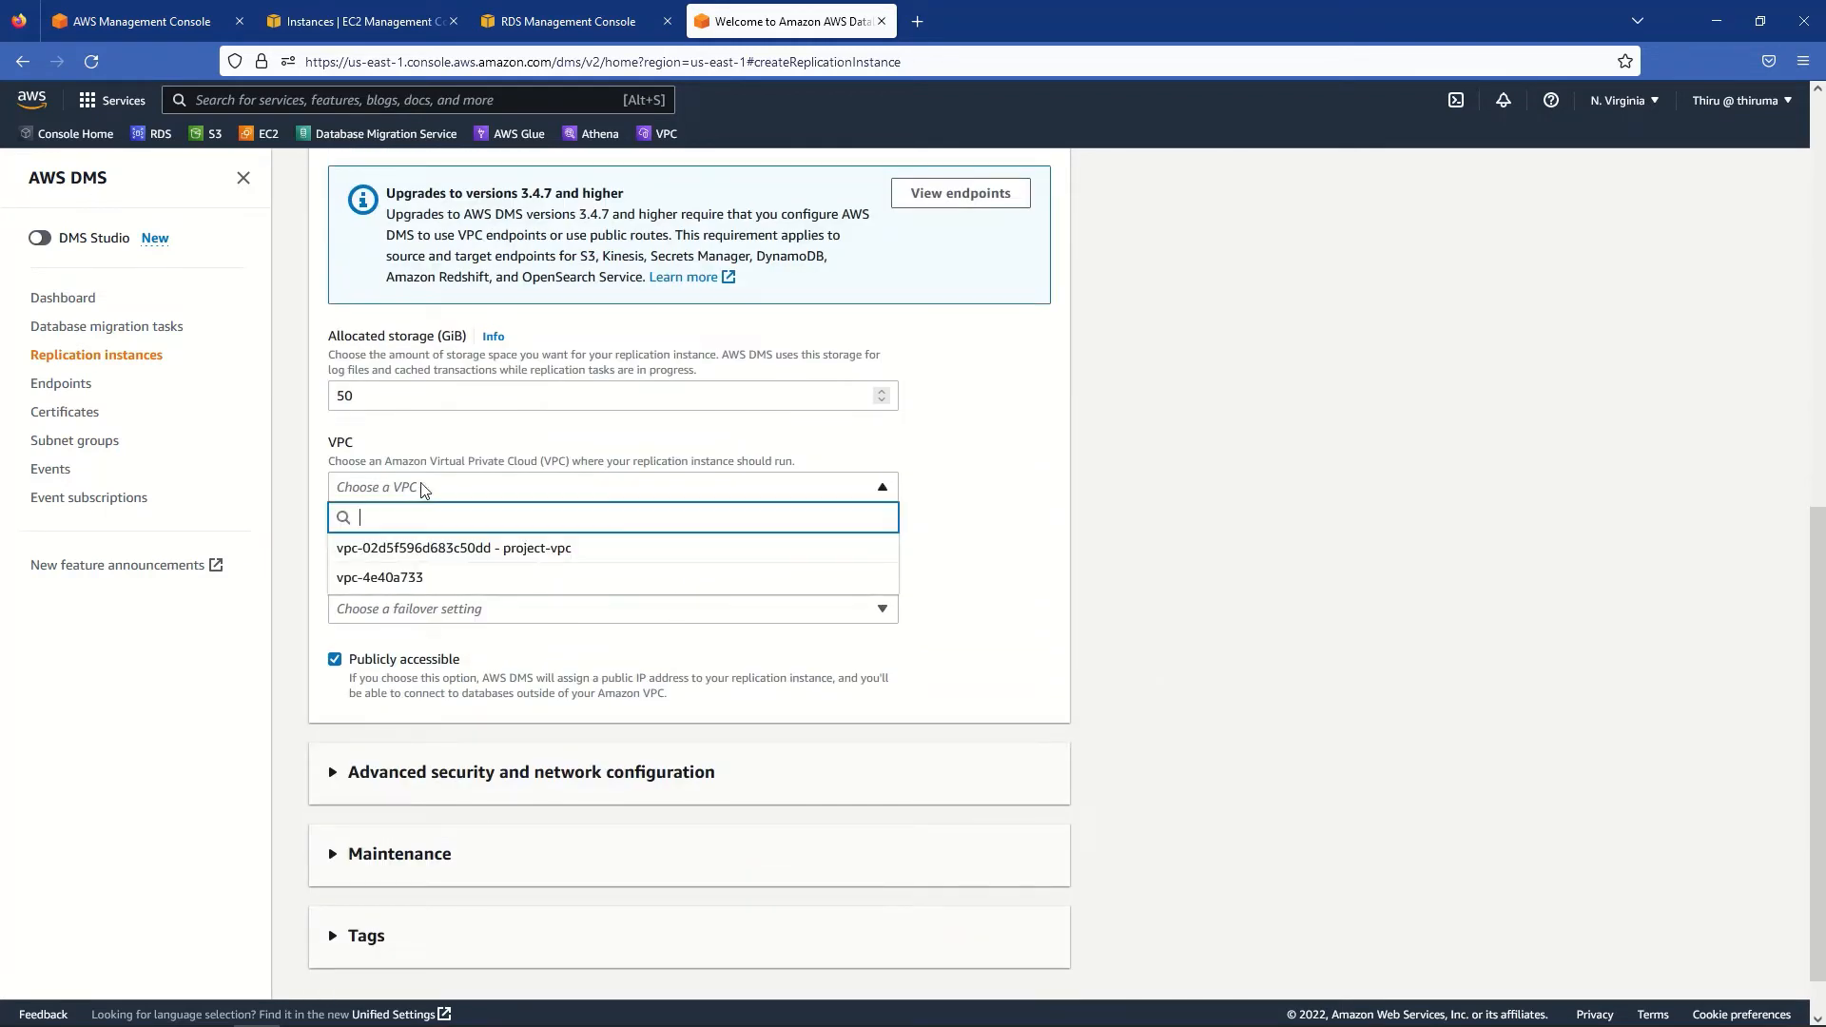
left_click(512, 549)
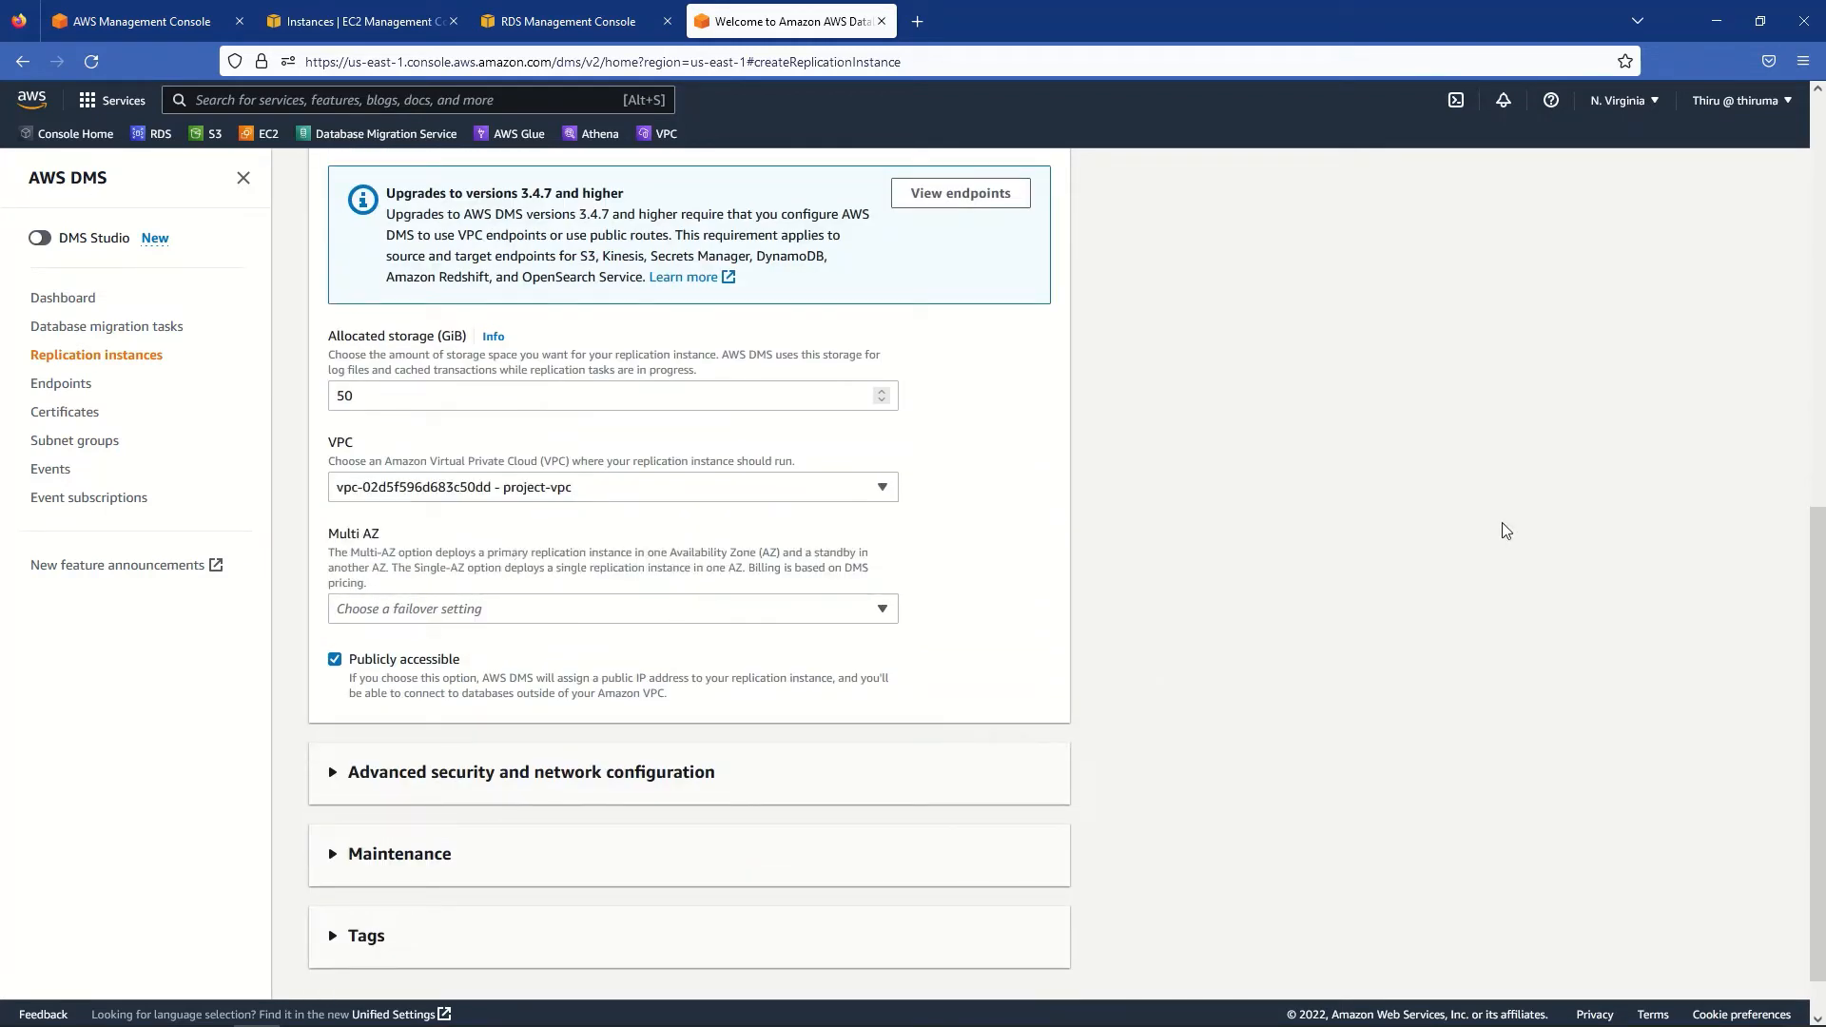
left_click(878, 620)
left_click(335, 660)
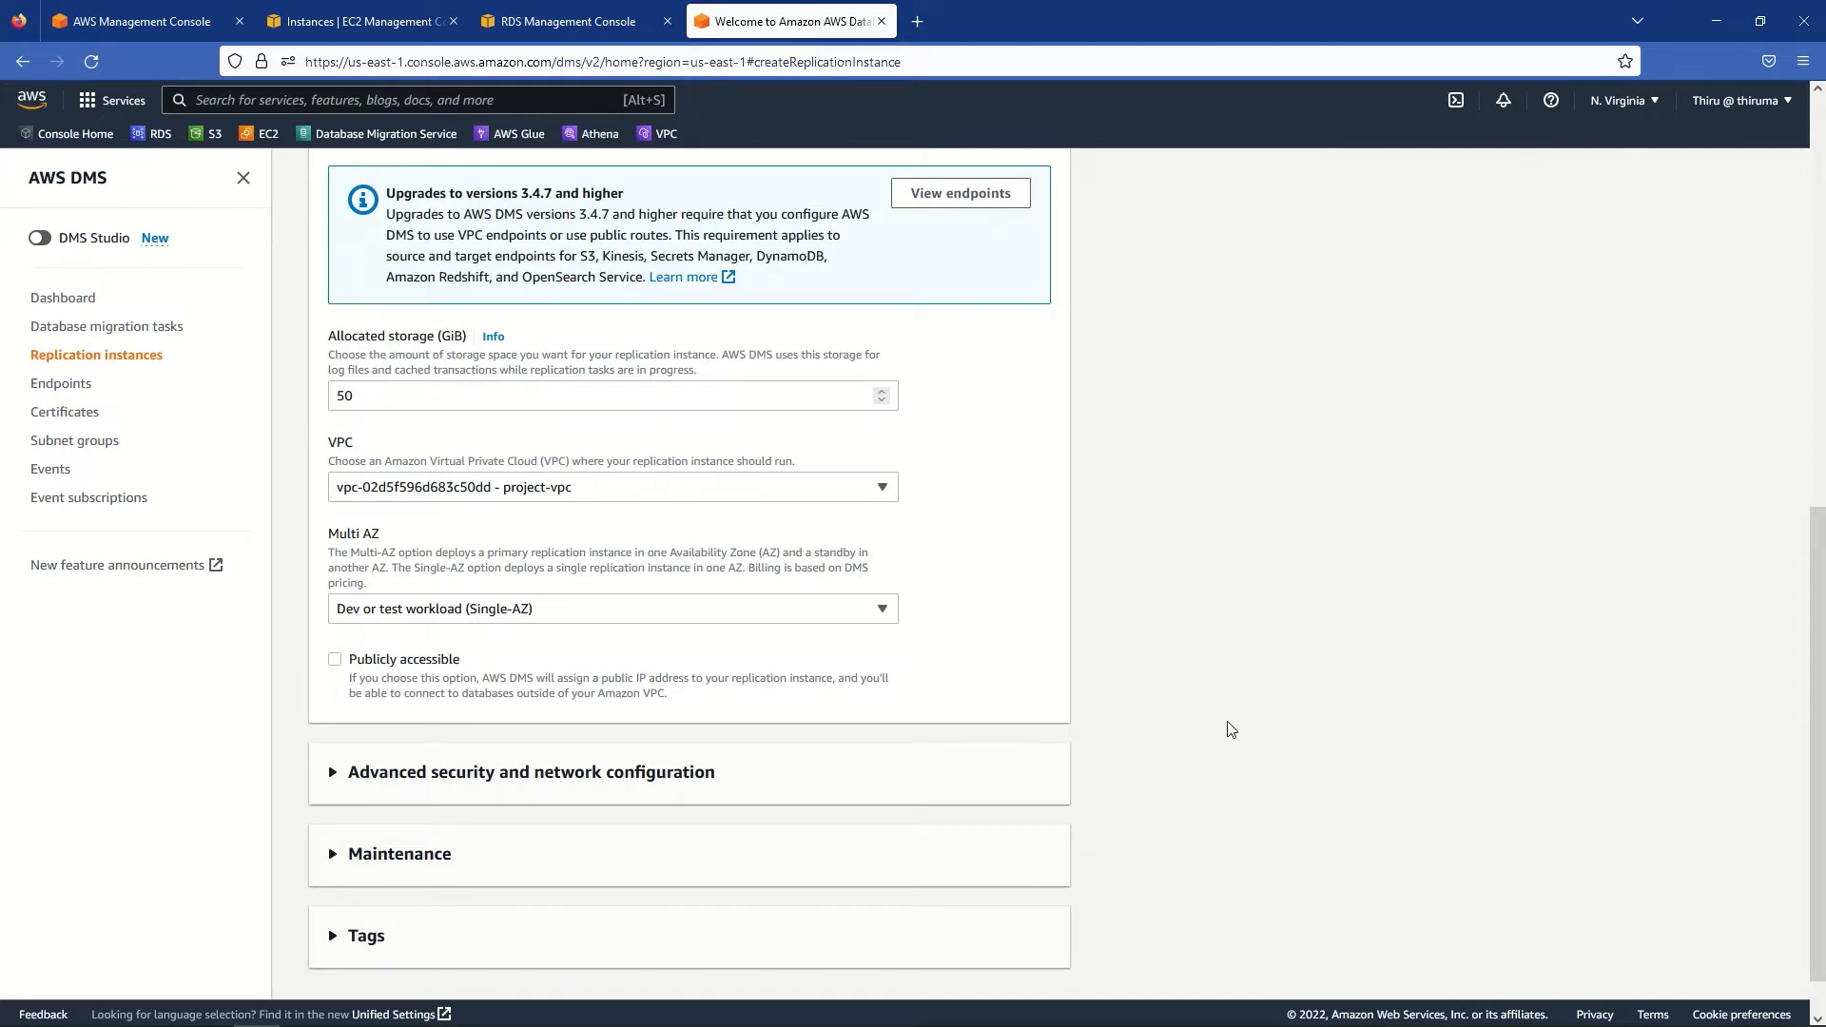
scroll(1170, 736, "down", 1)
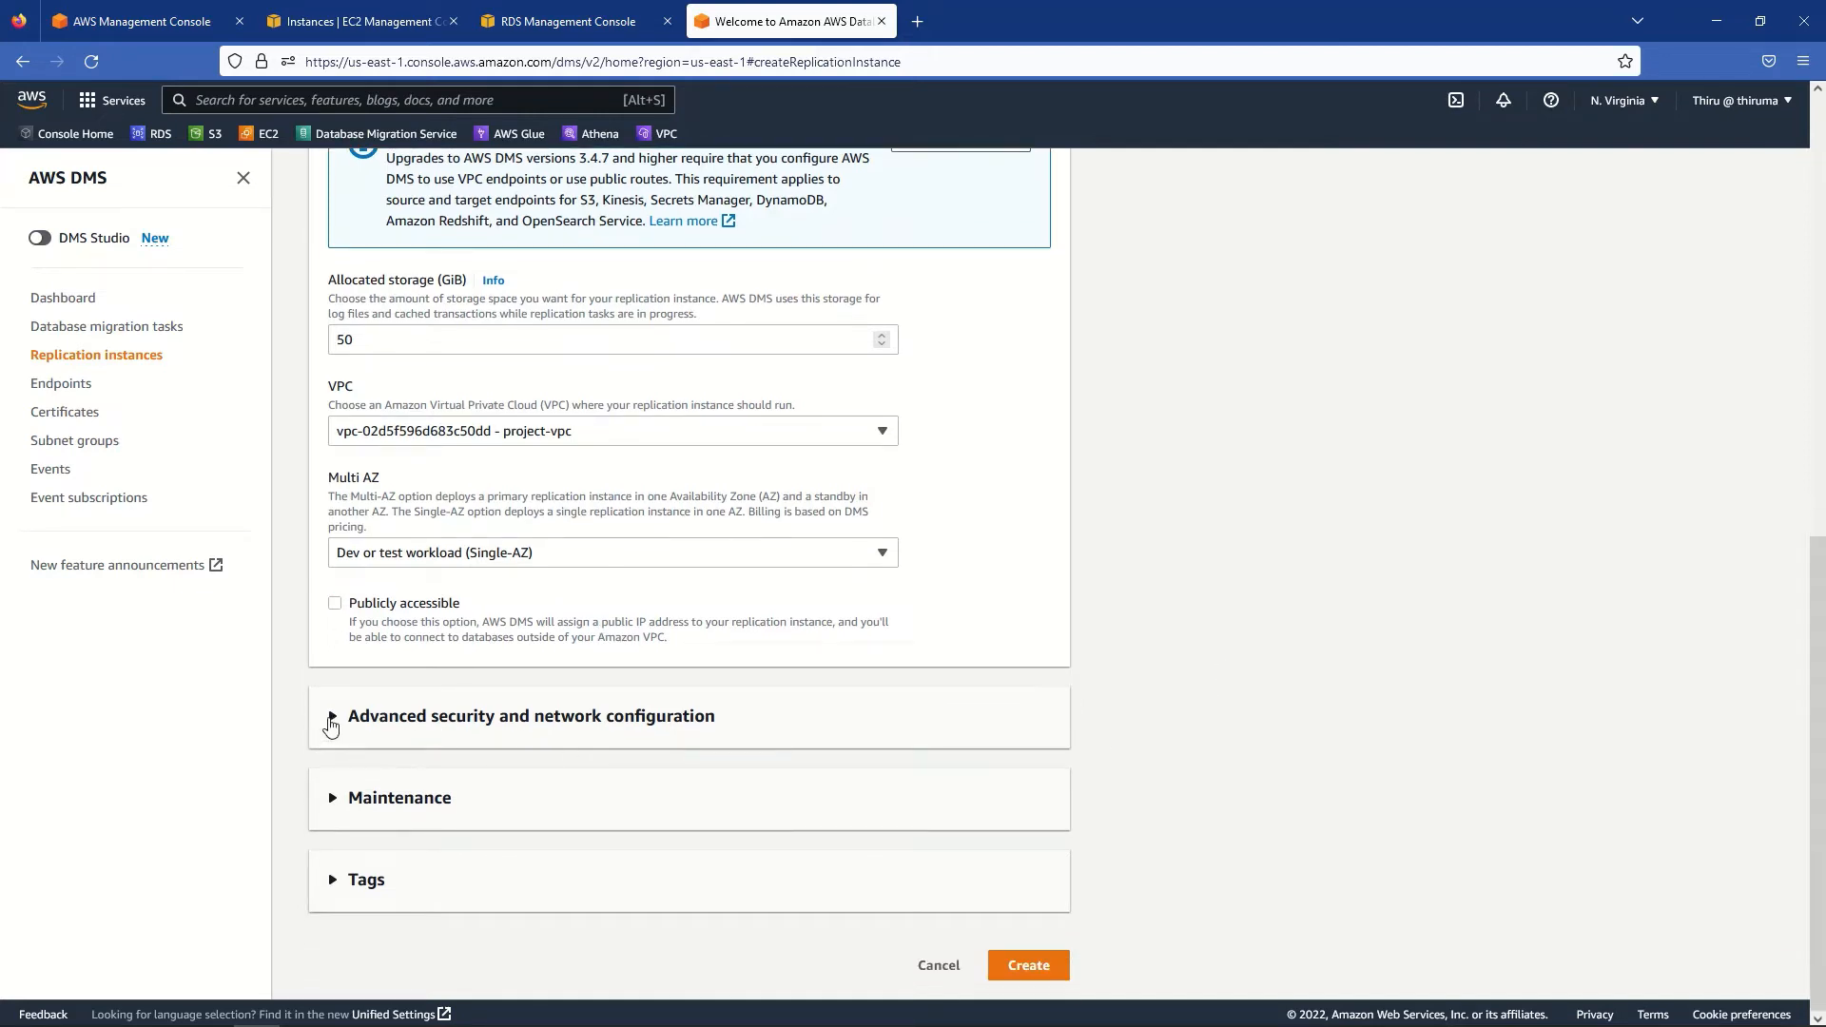
- In the advanced network settings, select rds-db-sg as the VPC security group
left_click(332, 722)
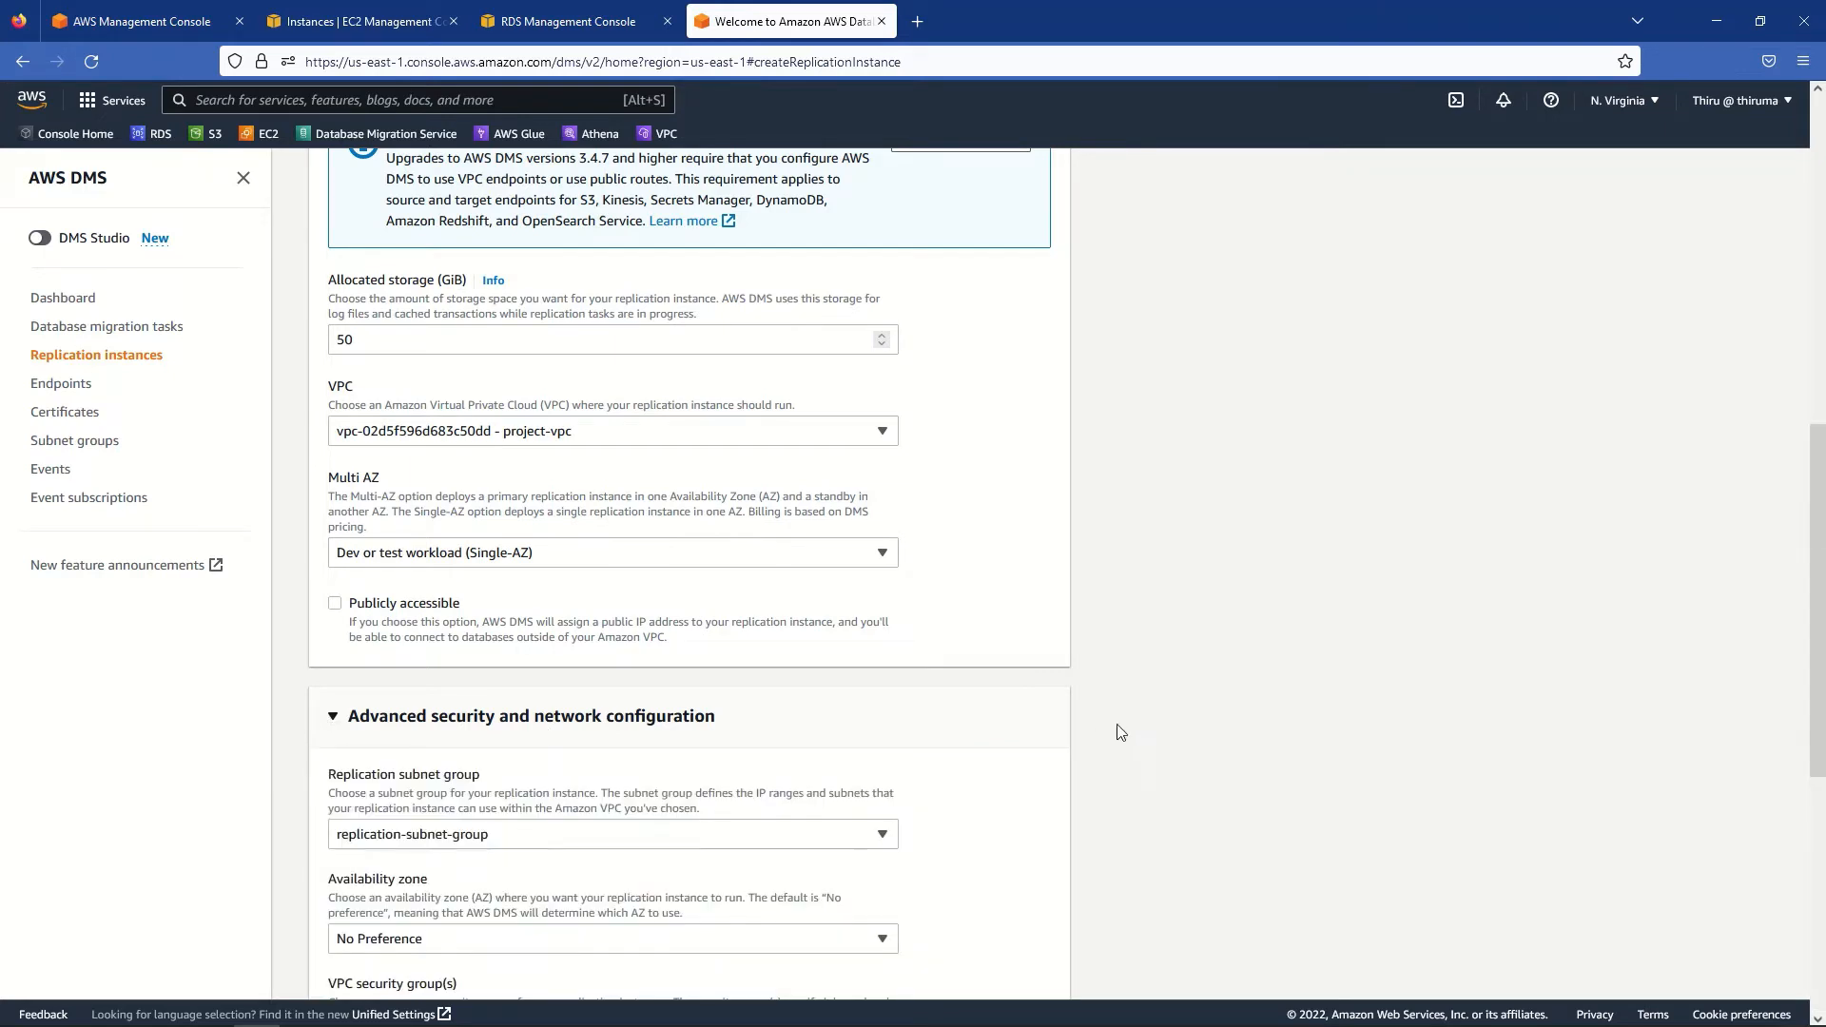
scroll(1120, 732, "down", 3)
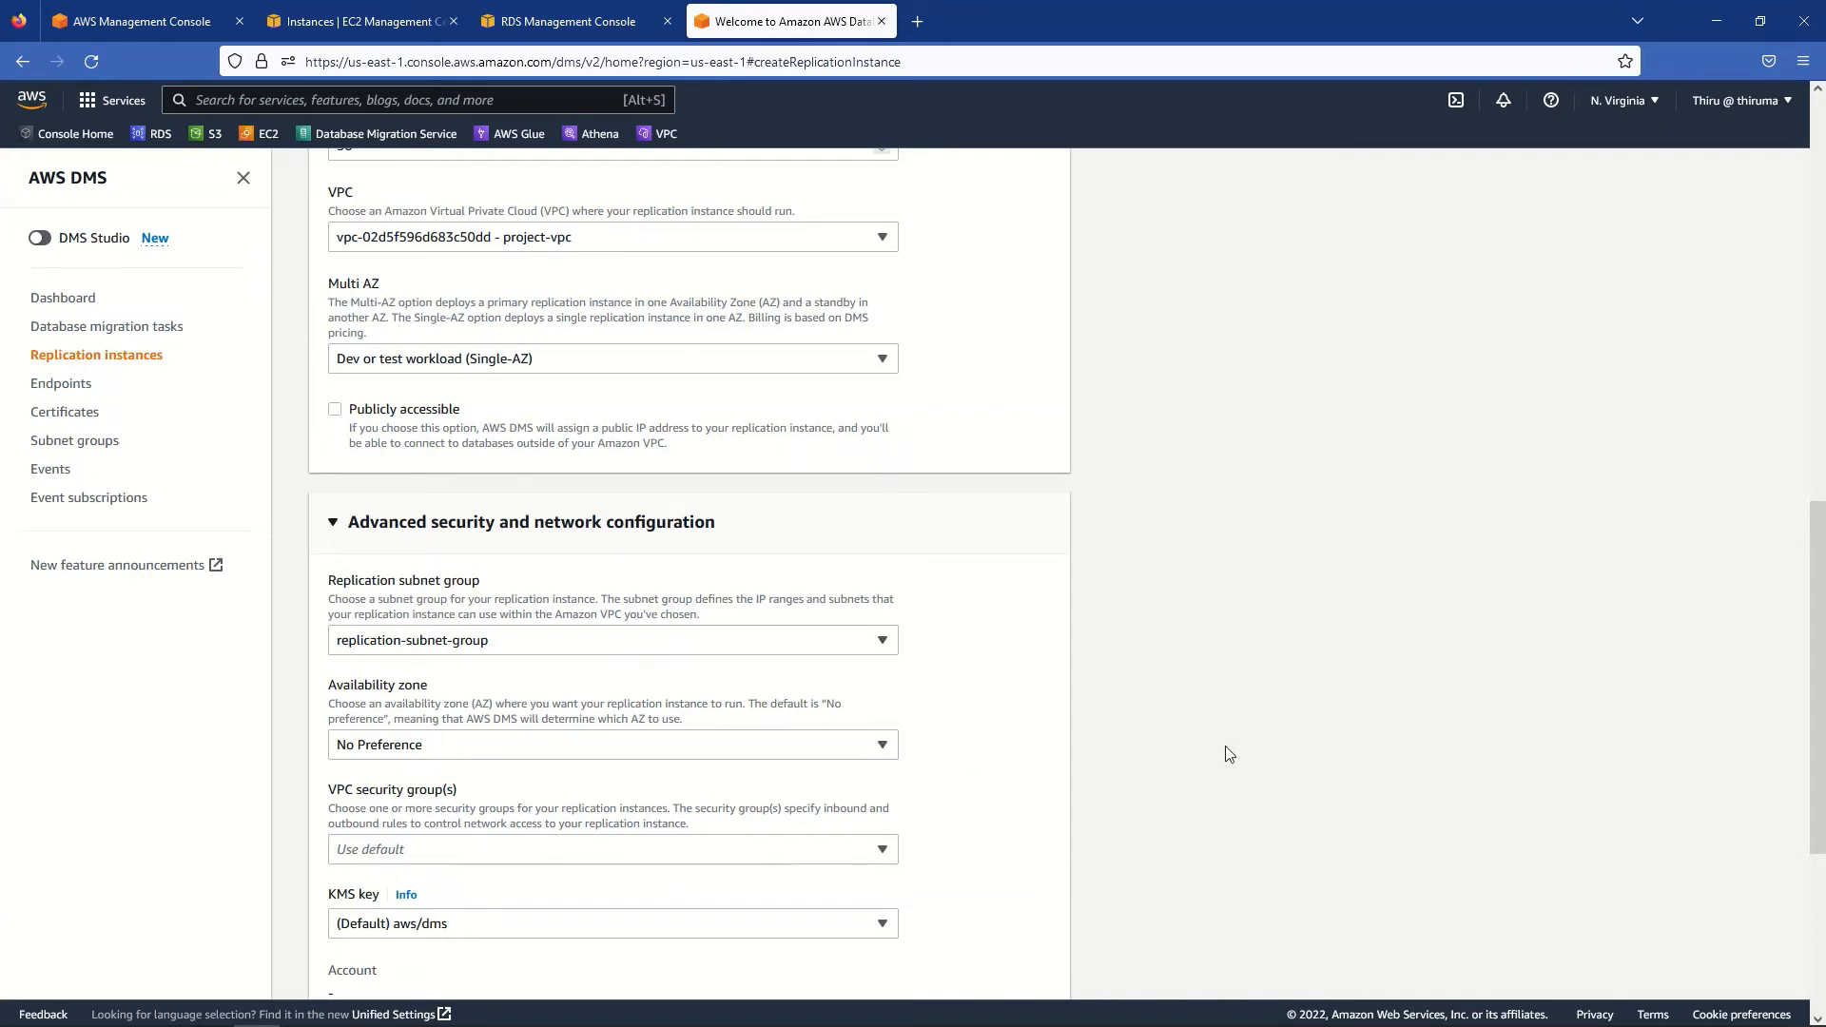
scroll(1216, 769, "down", 3)
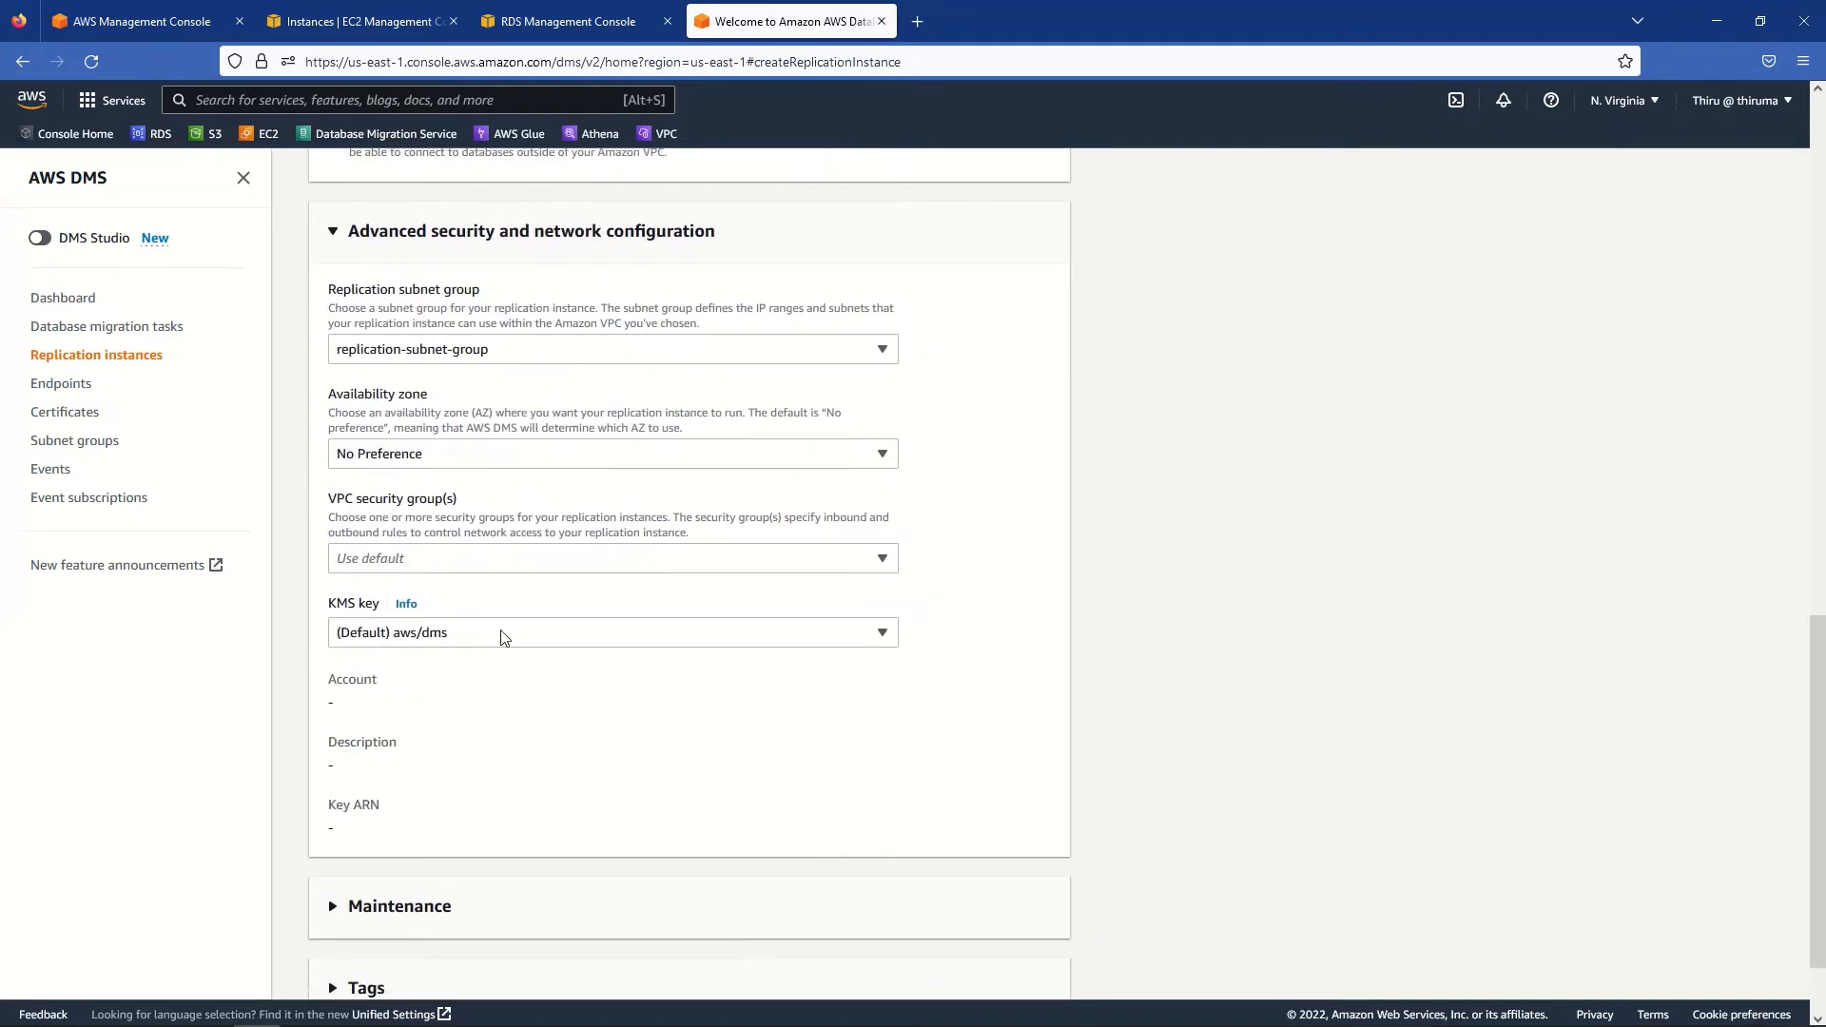
left_click(378, 561)
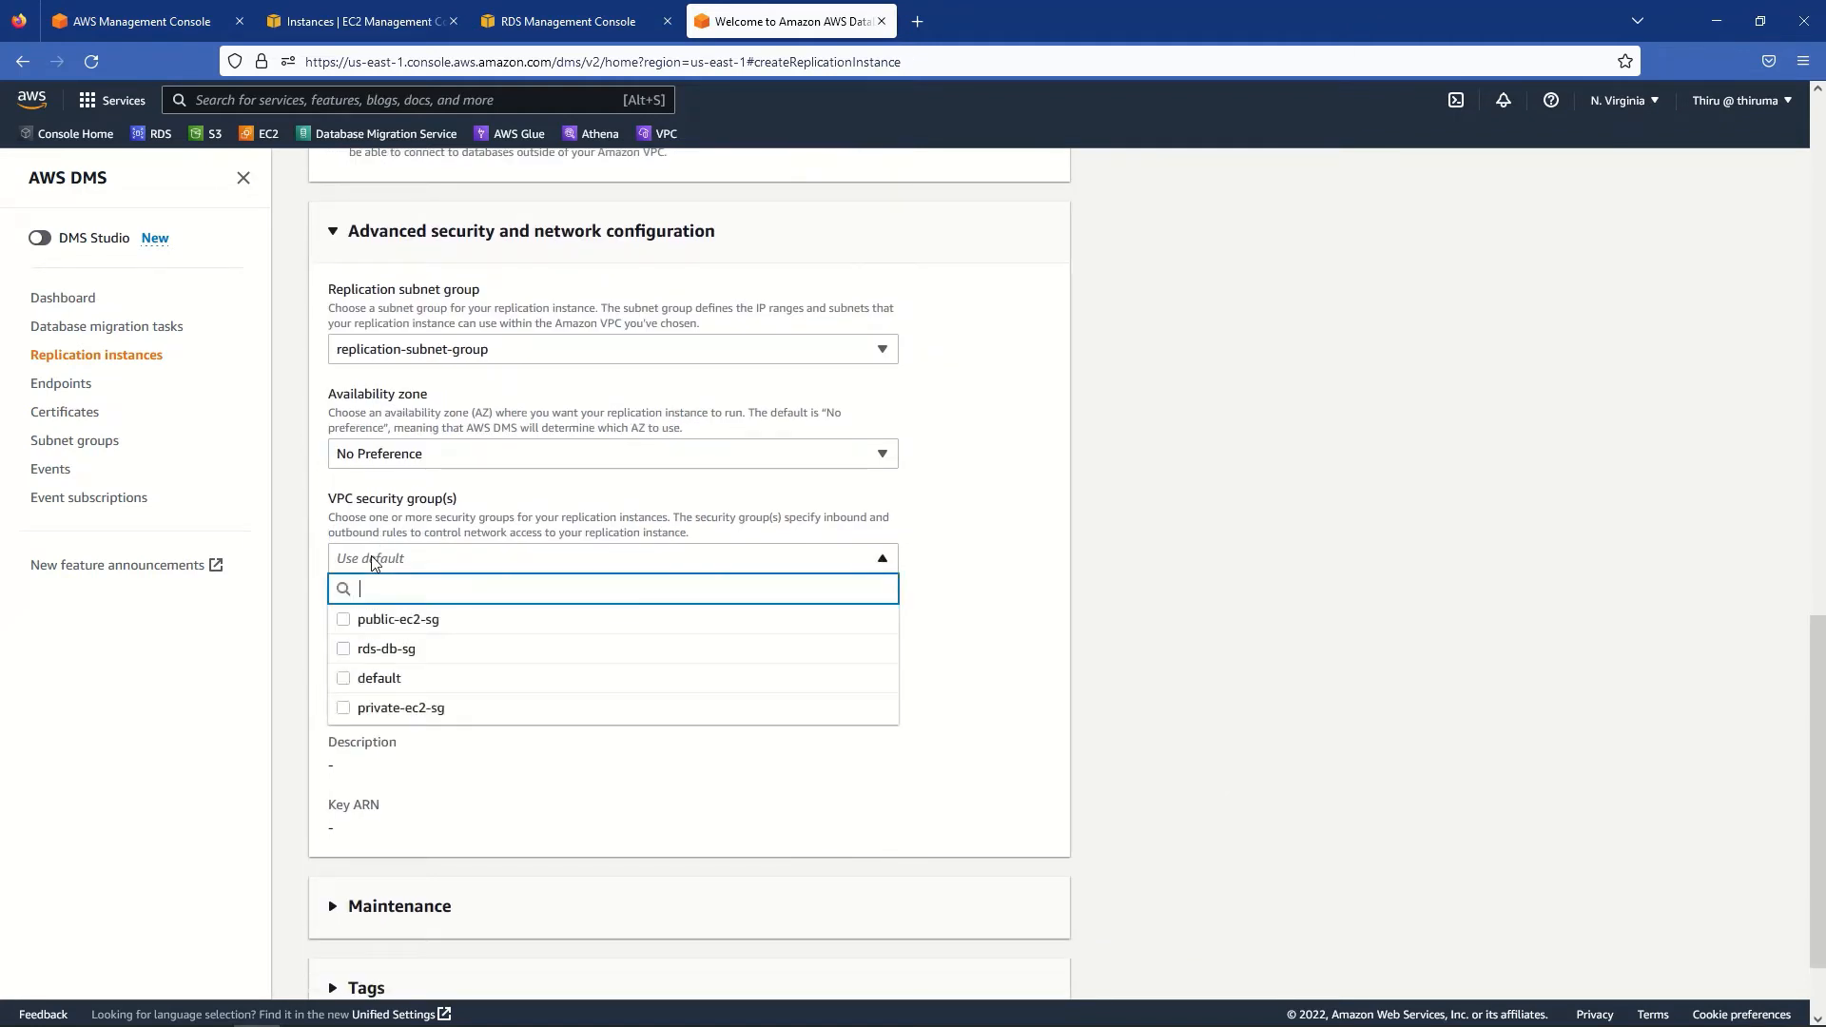
left_click(346, 652)
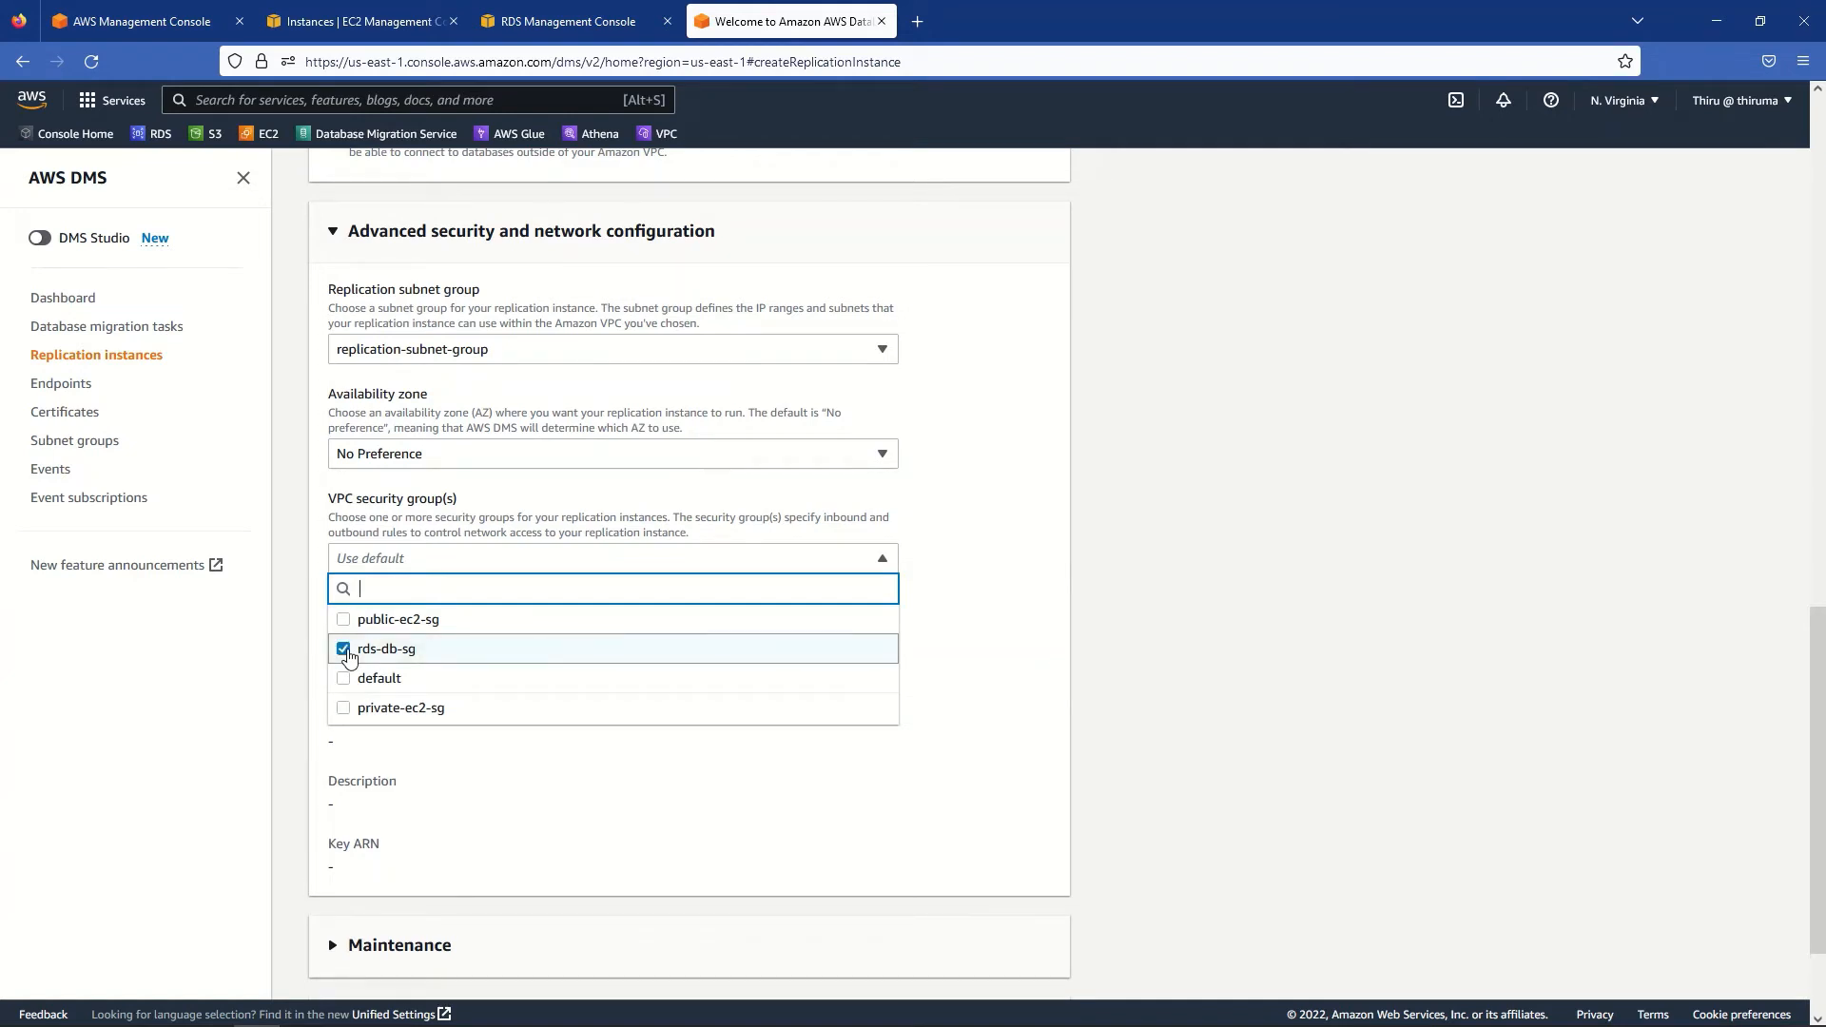
left_click(1299, 674)
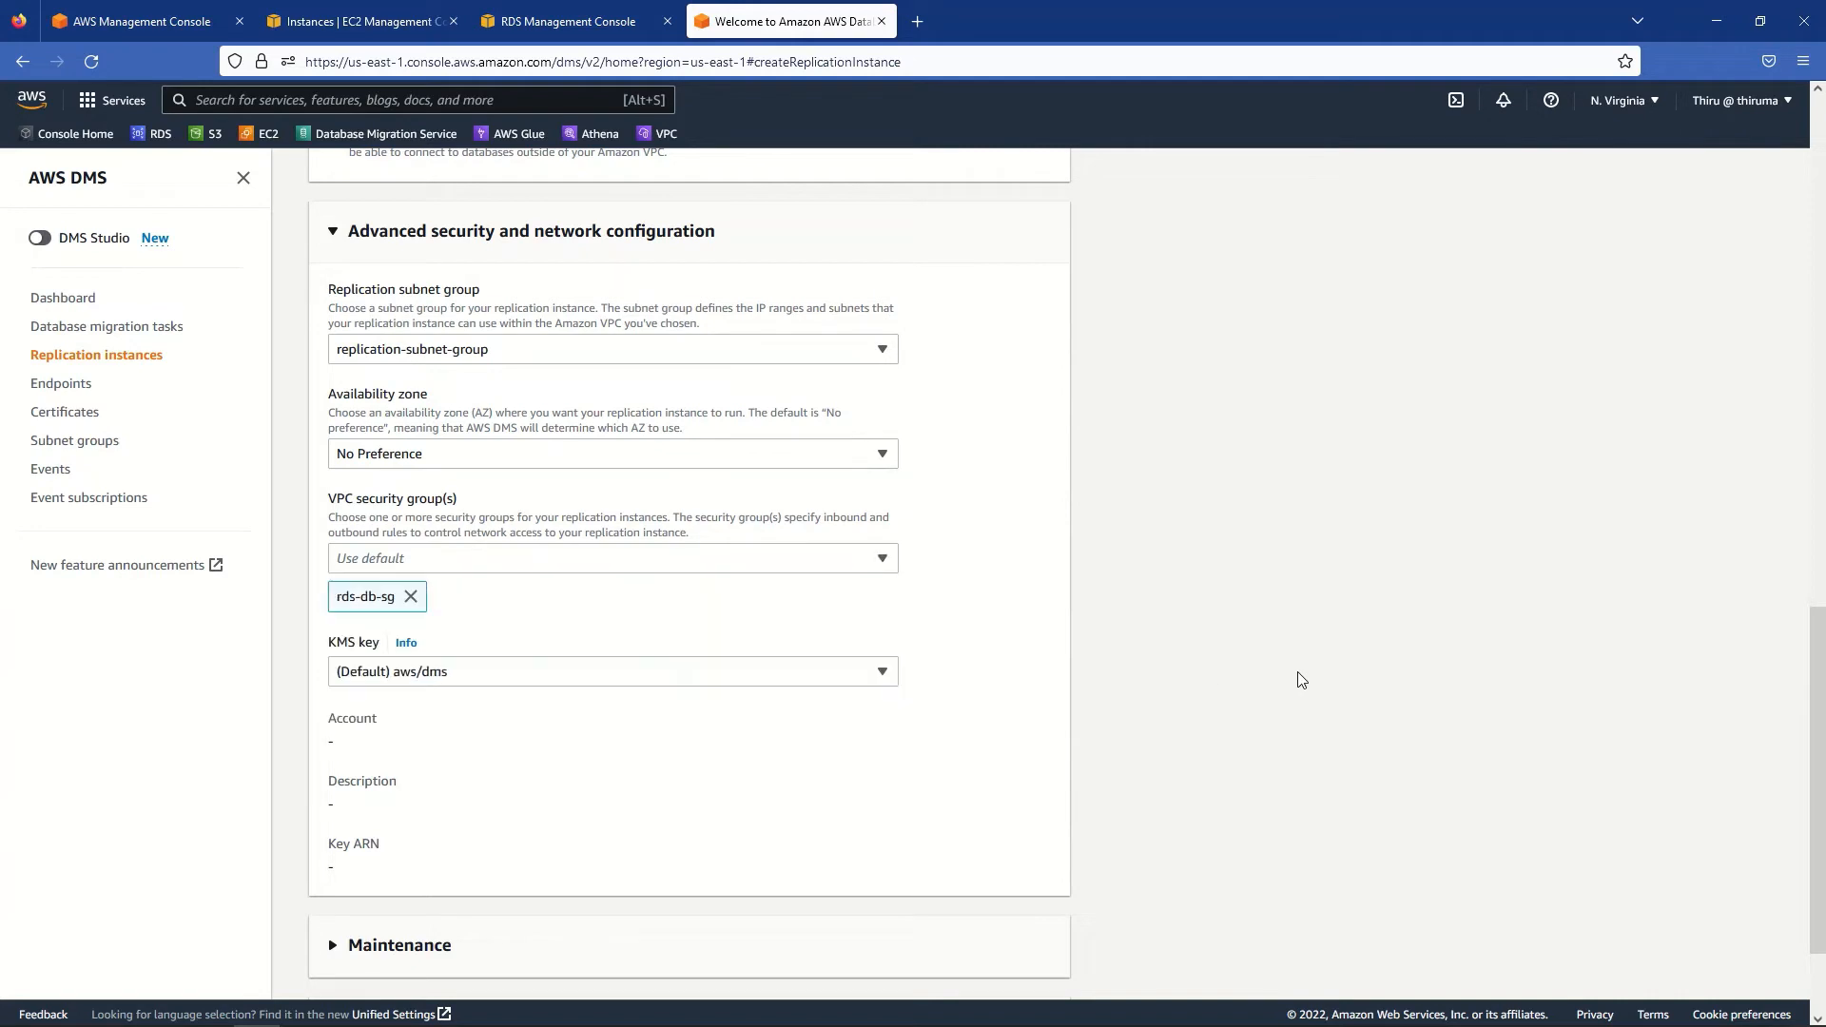
- Expand the Maintenance settings and create the replication instance
scroll(1298, 672, "down", 3)
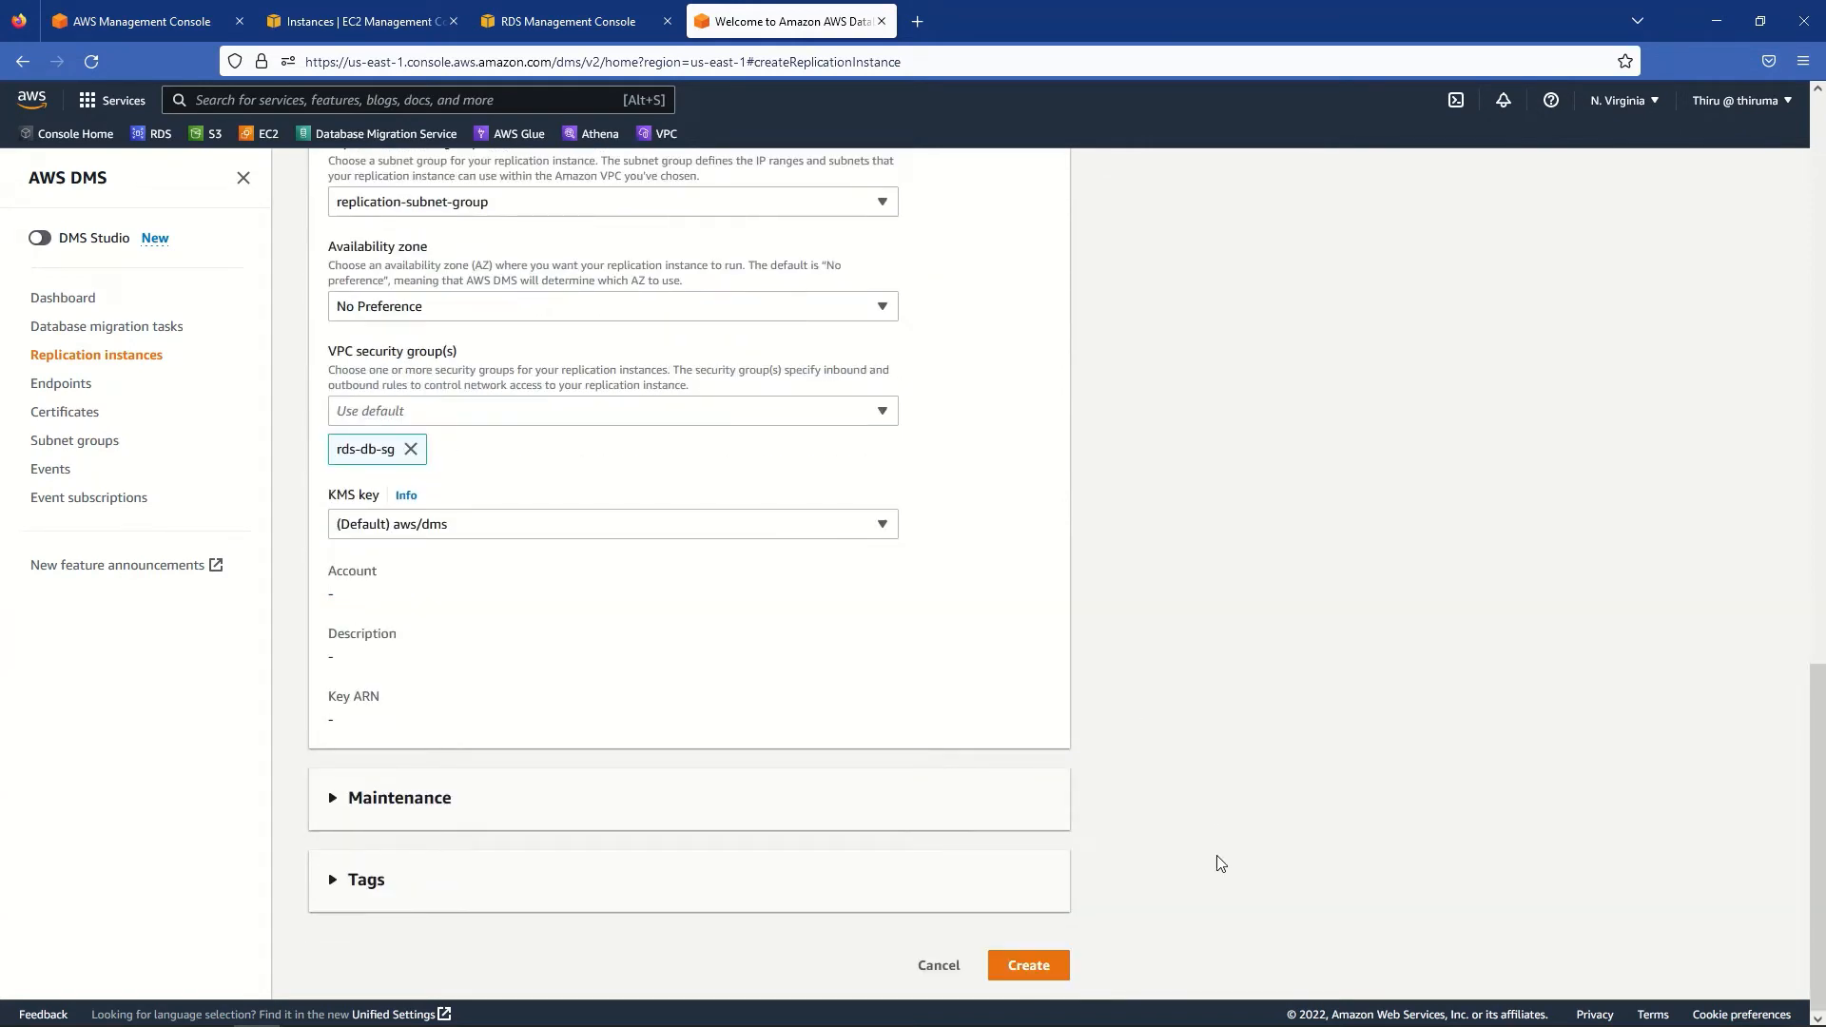
left_click(591, 809)
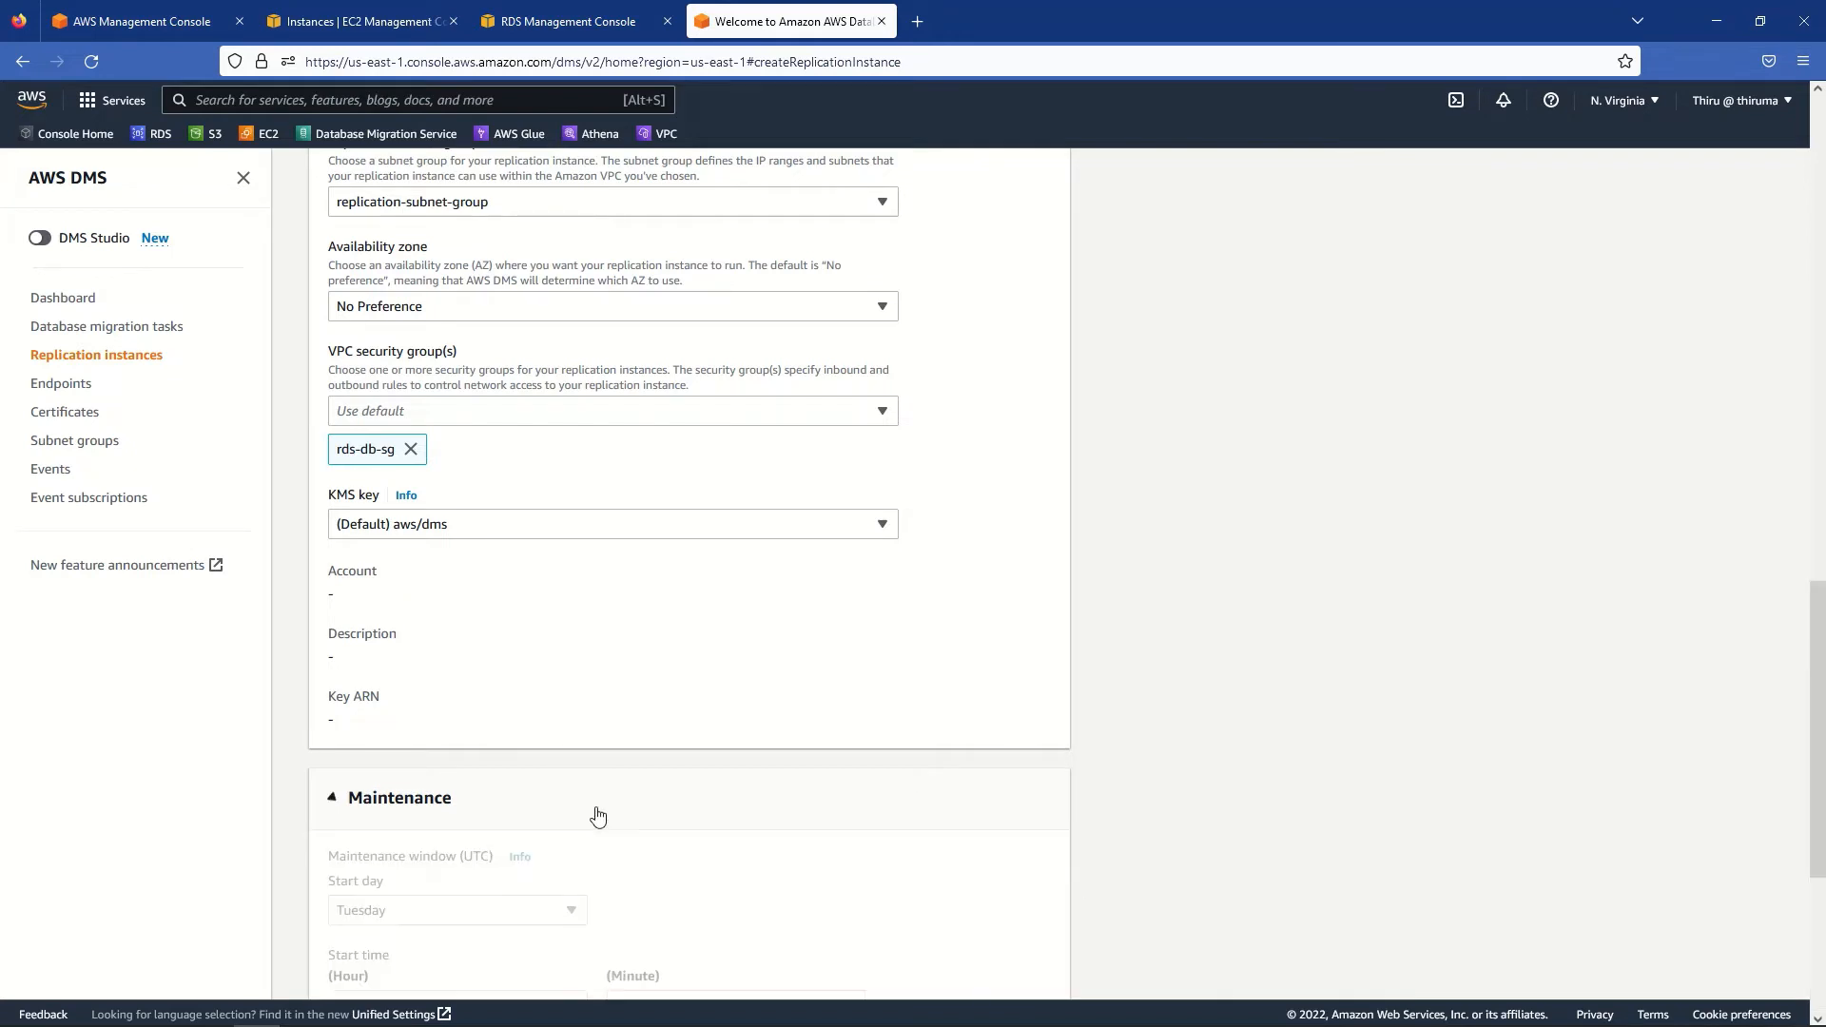
scroll(1091, 800, "down", 5)
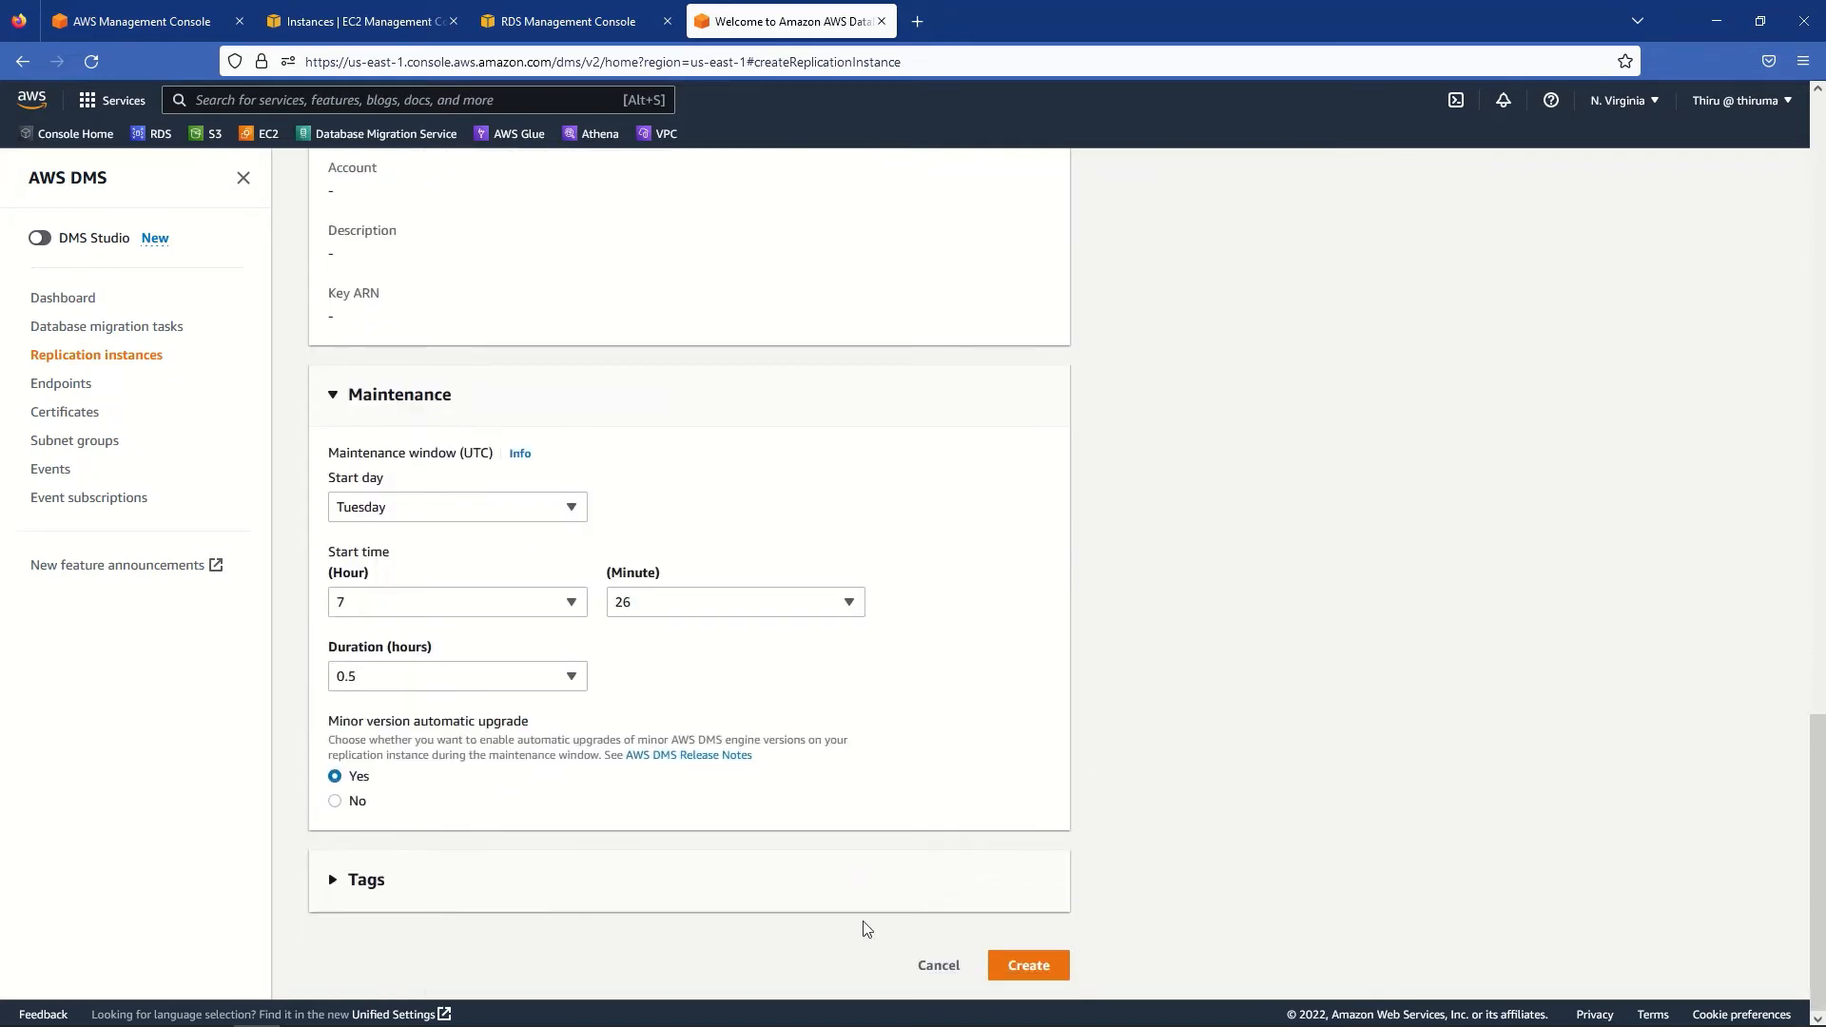
left_click(1023, 967)
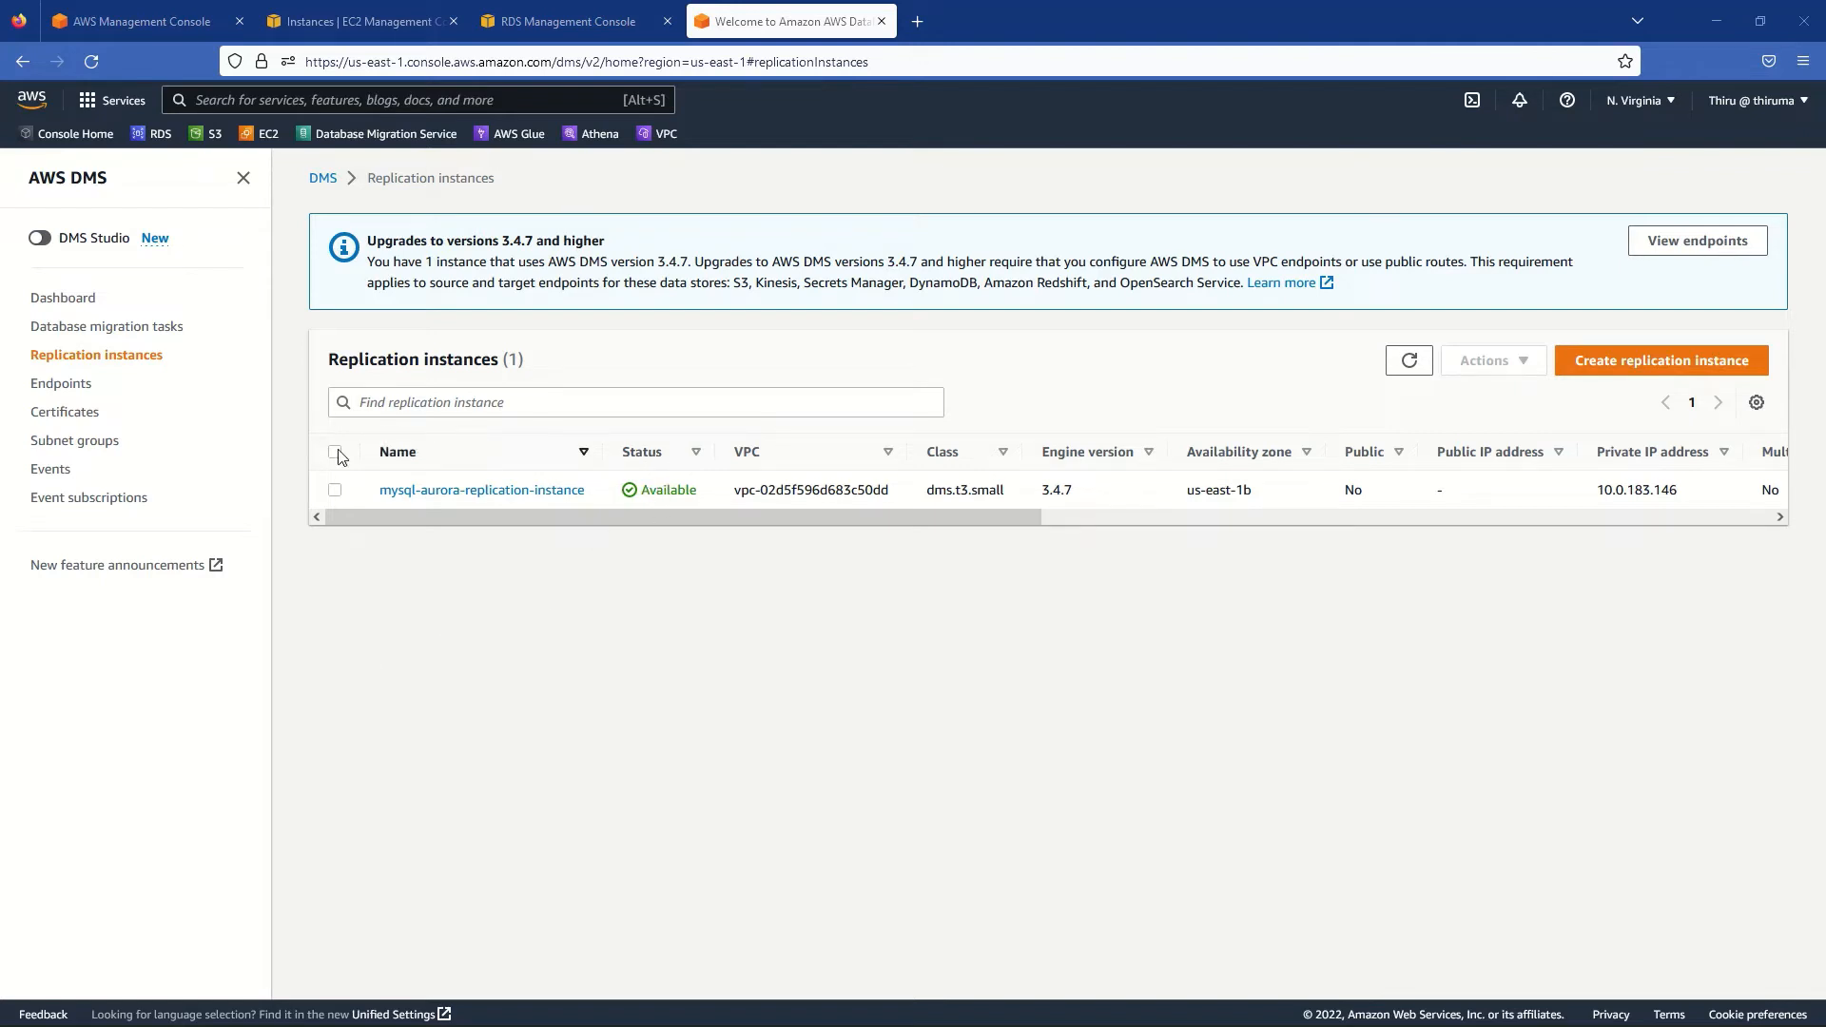
- Start a new endpoint based on the RDS instance mysql-rds-db-instance
left_click(53, 392)
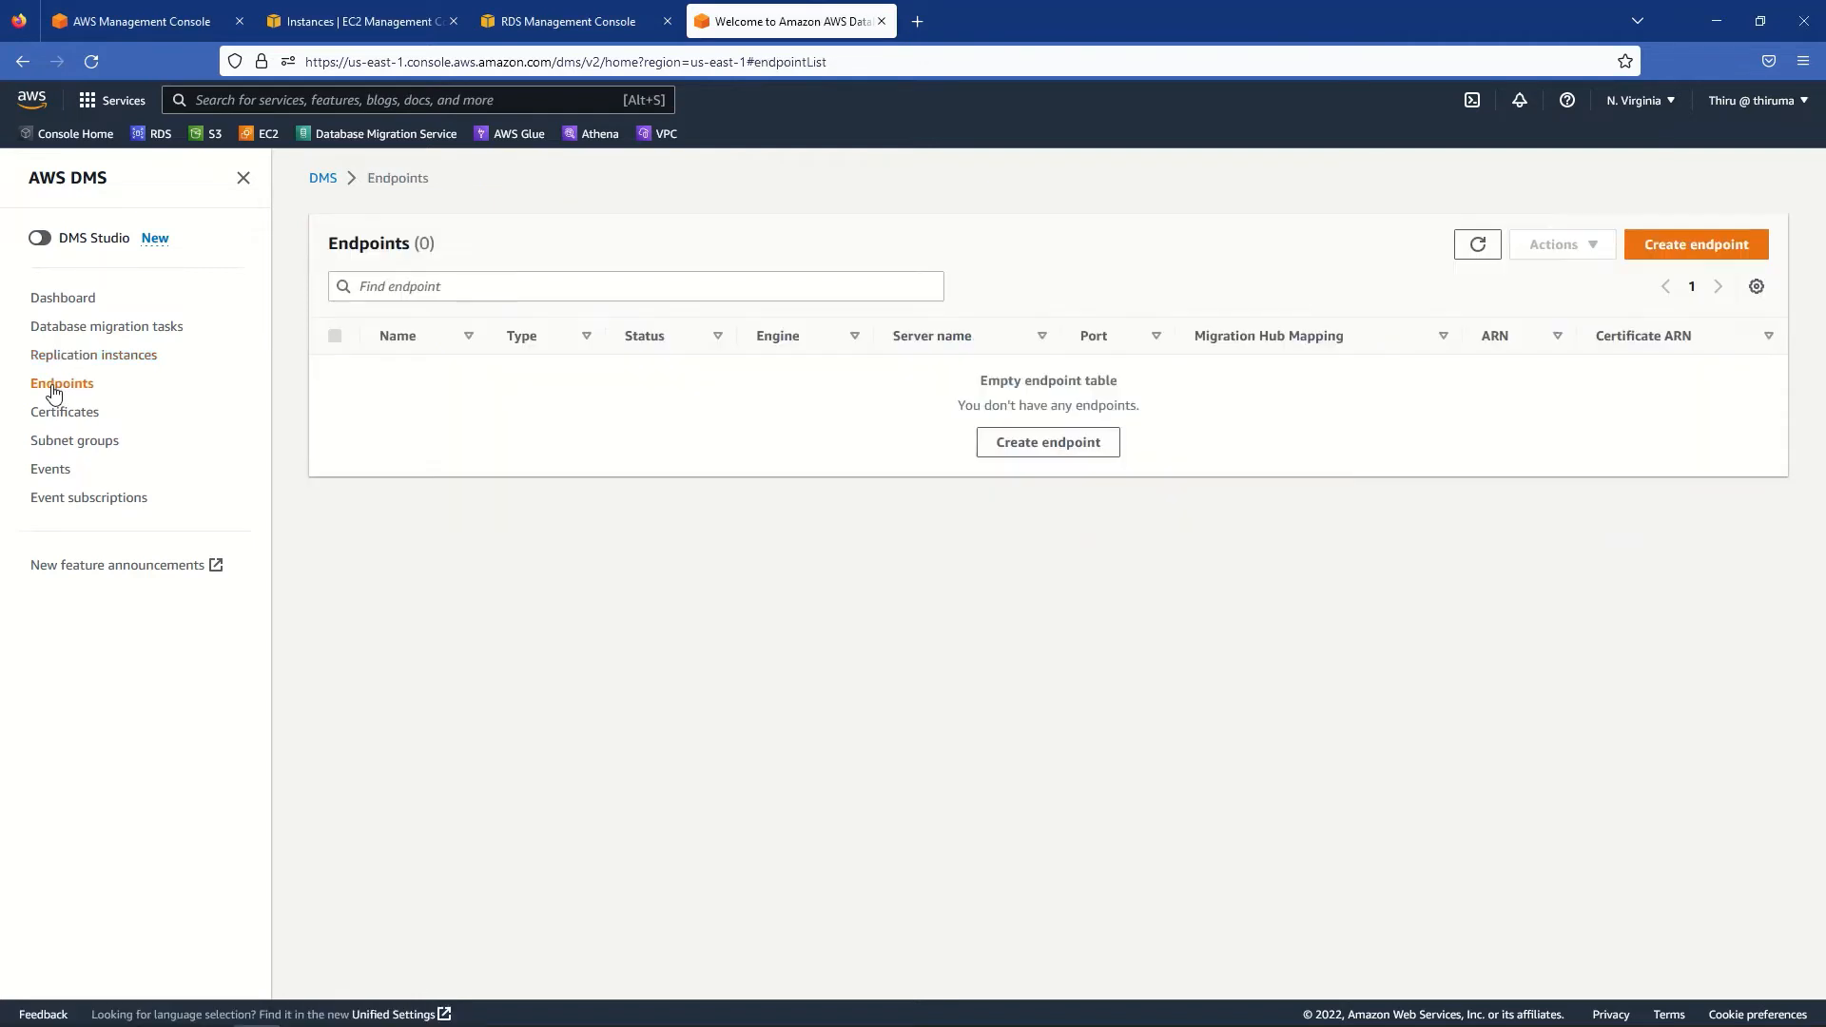
left_click(1714, 259)
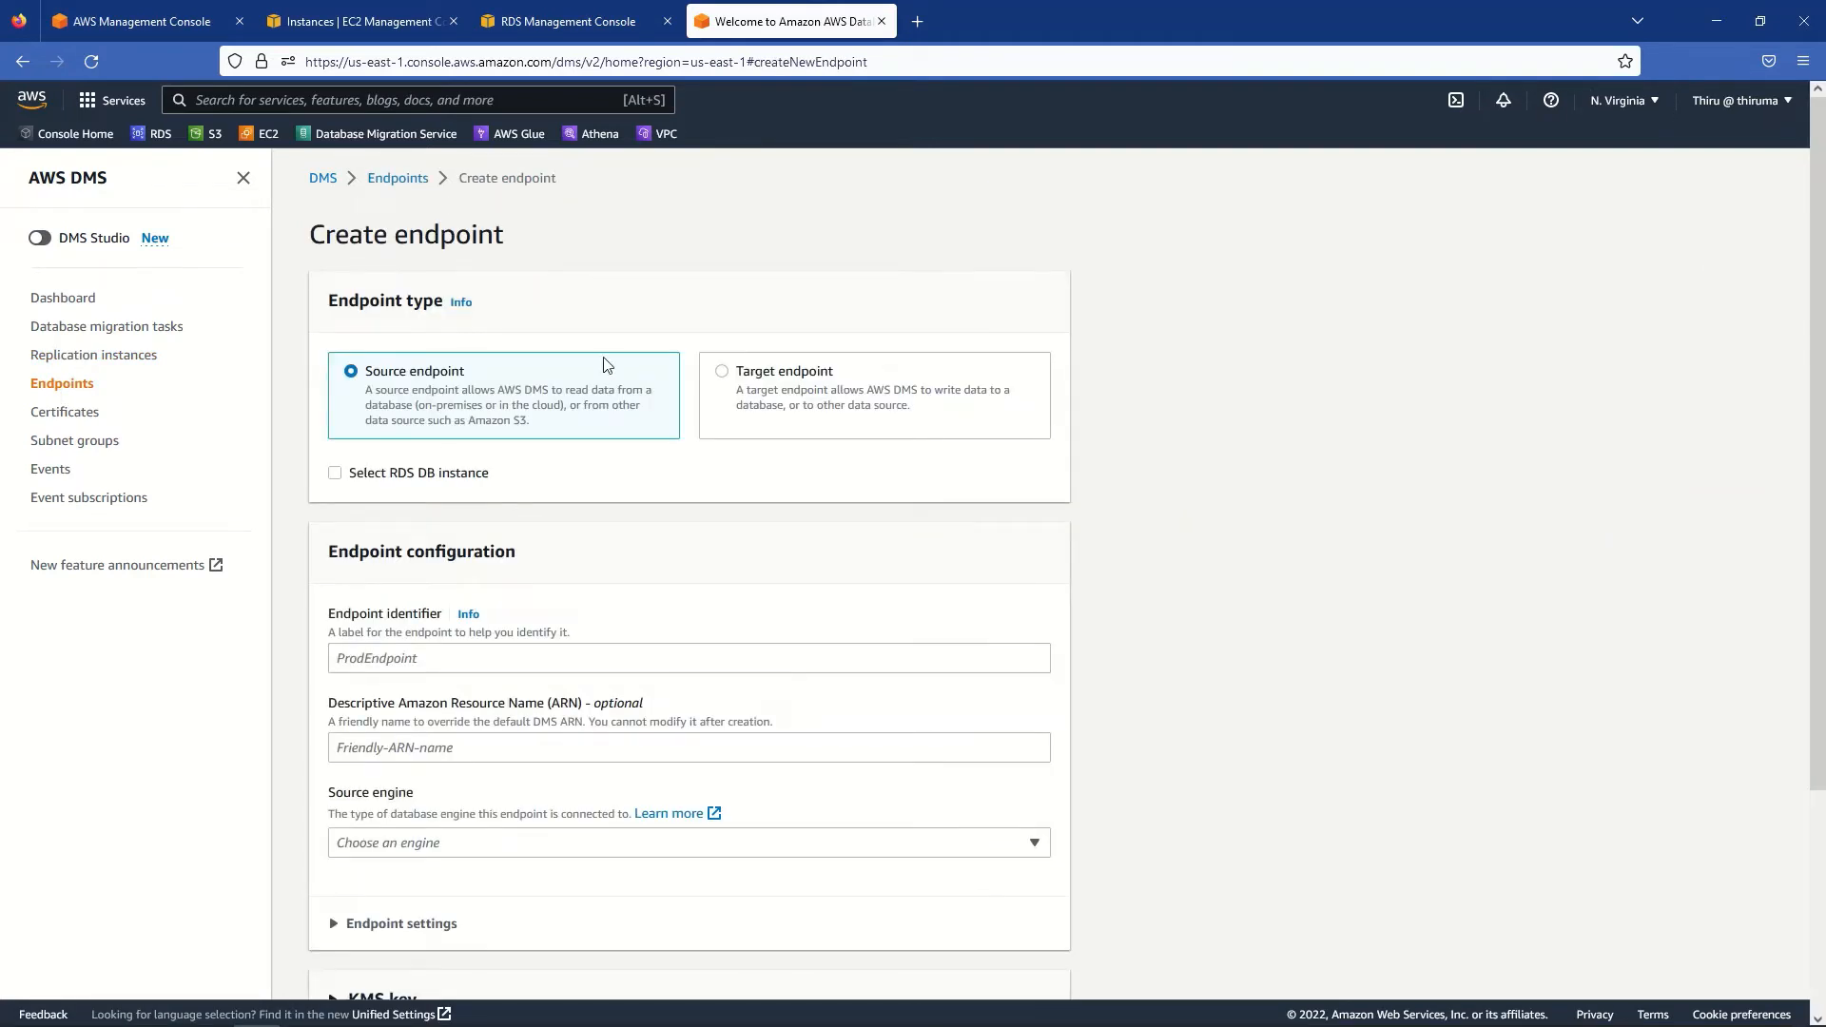
left_click(335, 475)
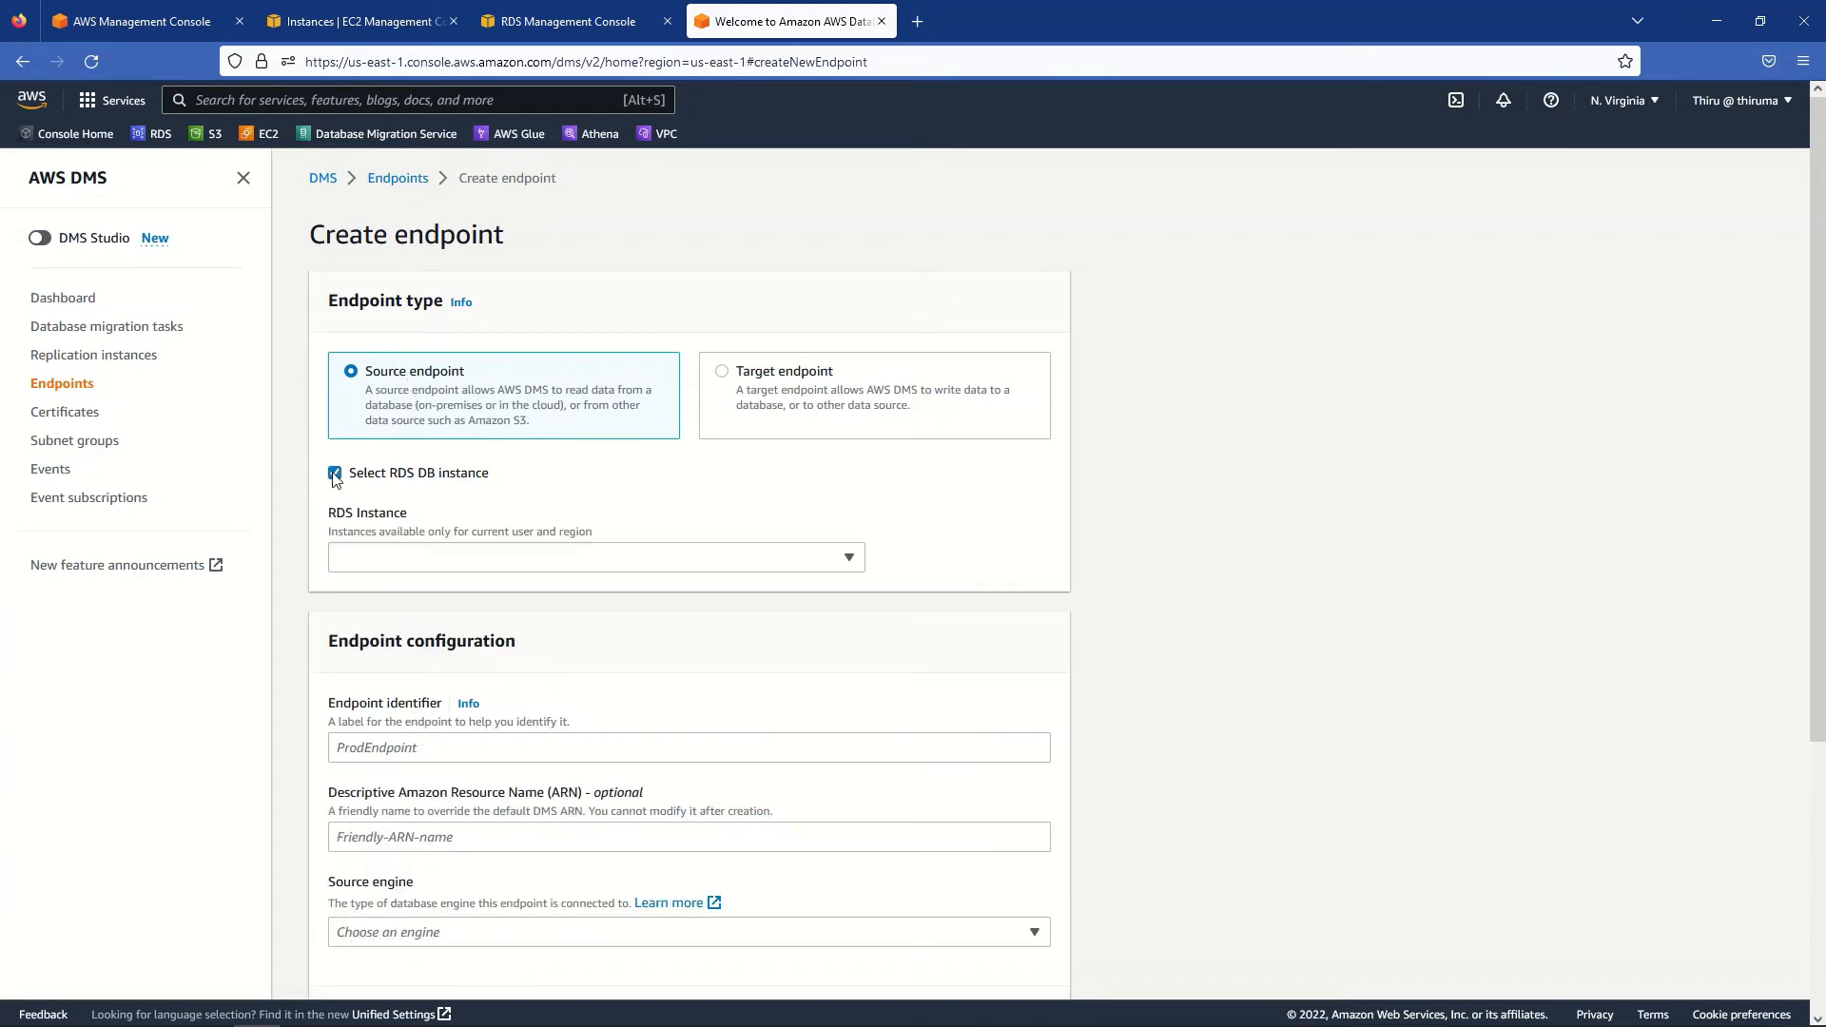
left_click(403, 563)
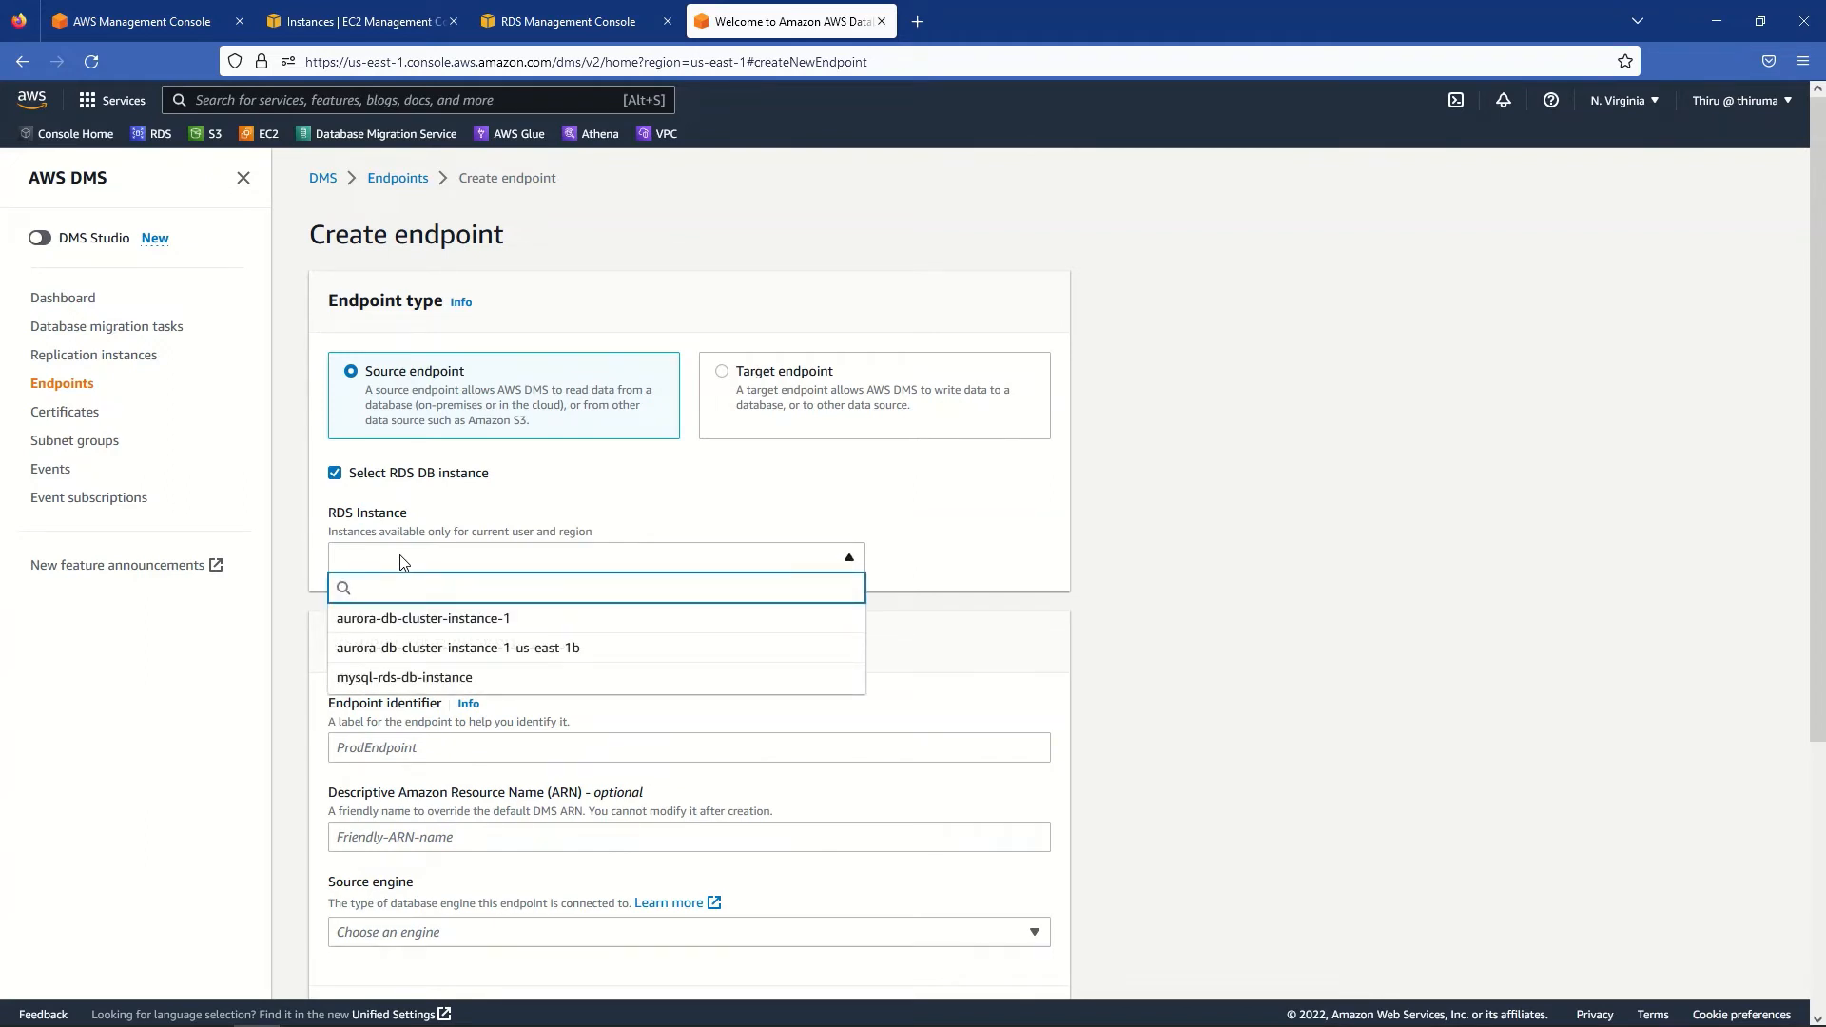
left_click(422, 679)
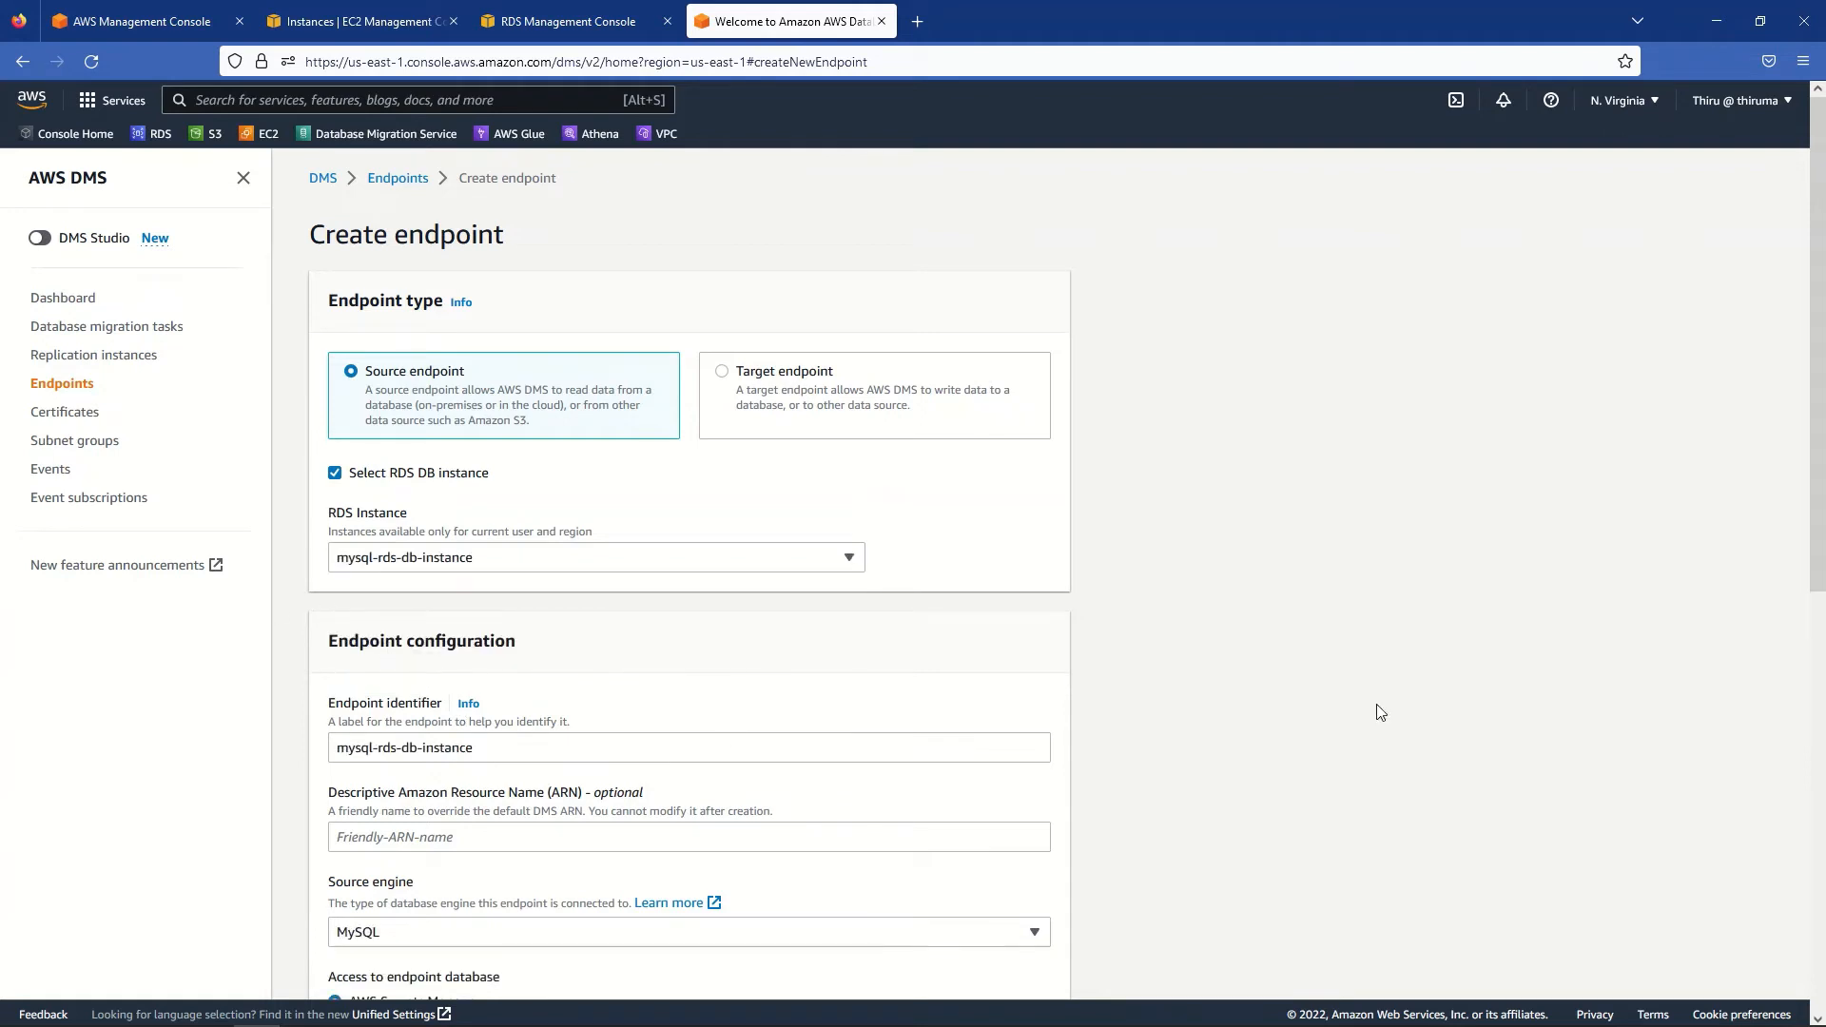
- Provide access details manually, enter the database password, and expand the endpoint settings
scroll(649, 654, "down", 1)
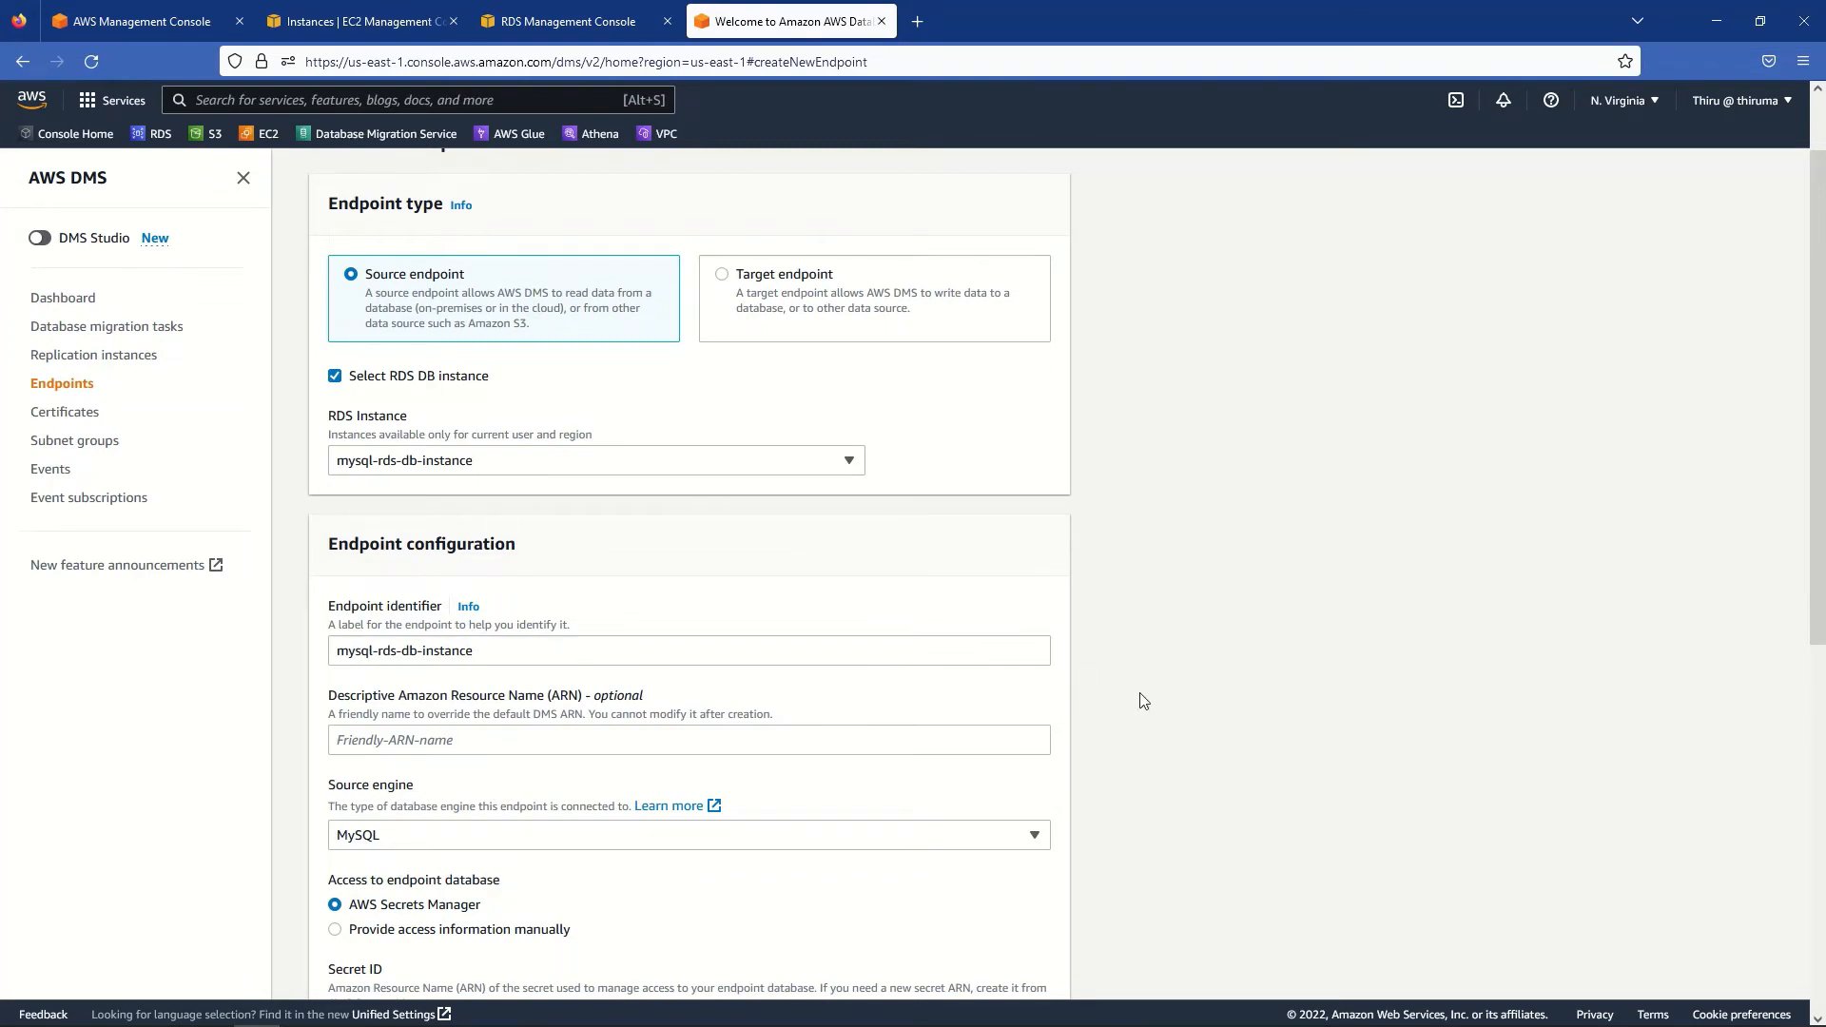
scroll(1144, 702, "down", 4)
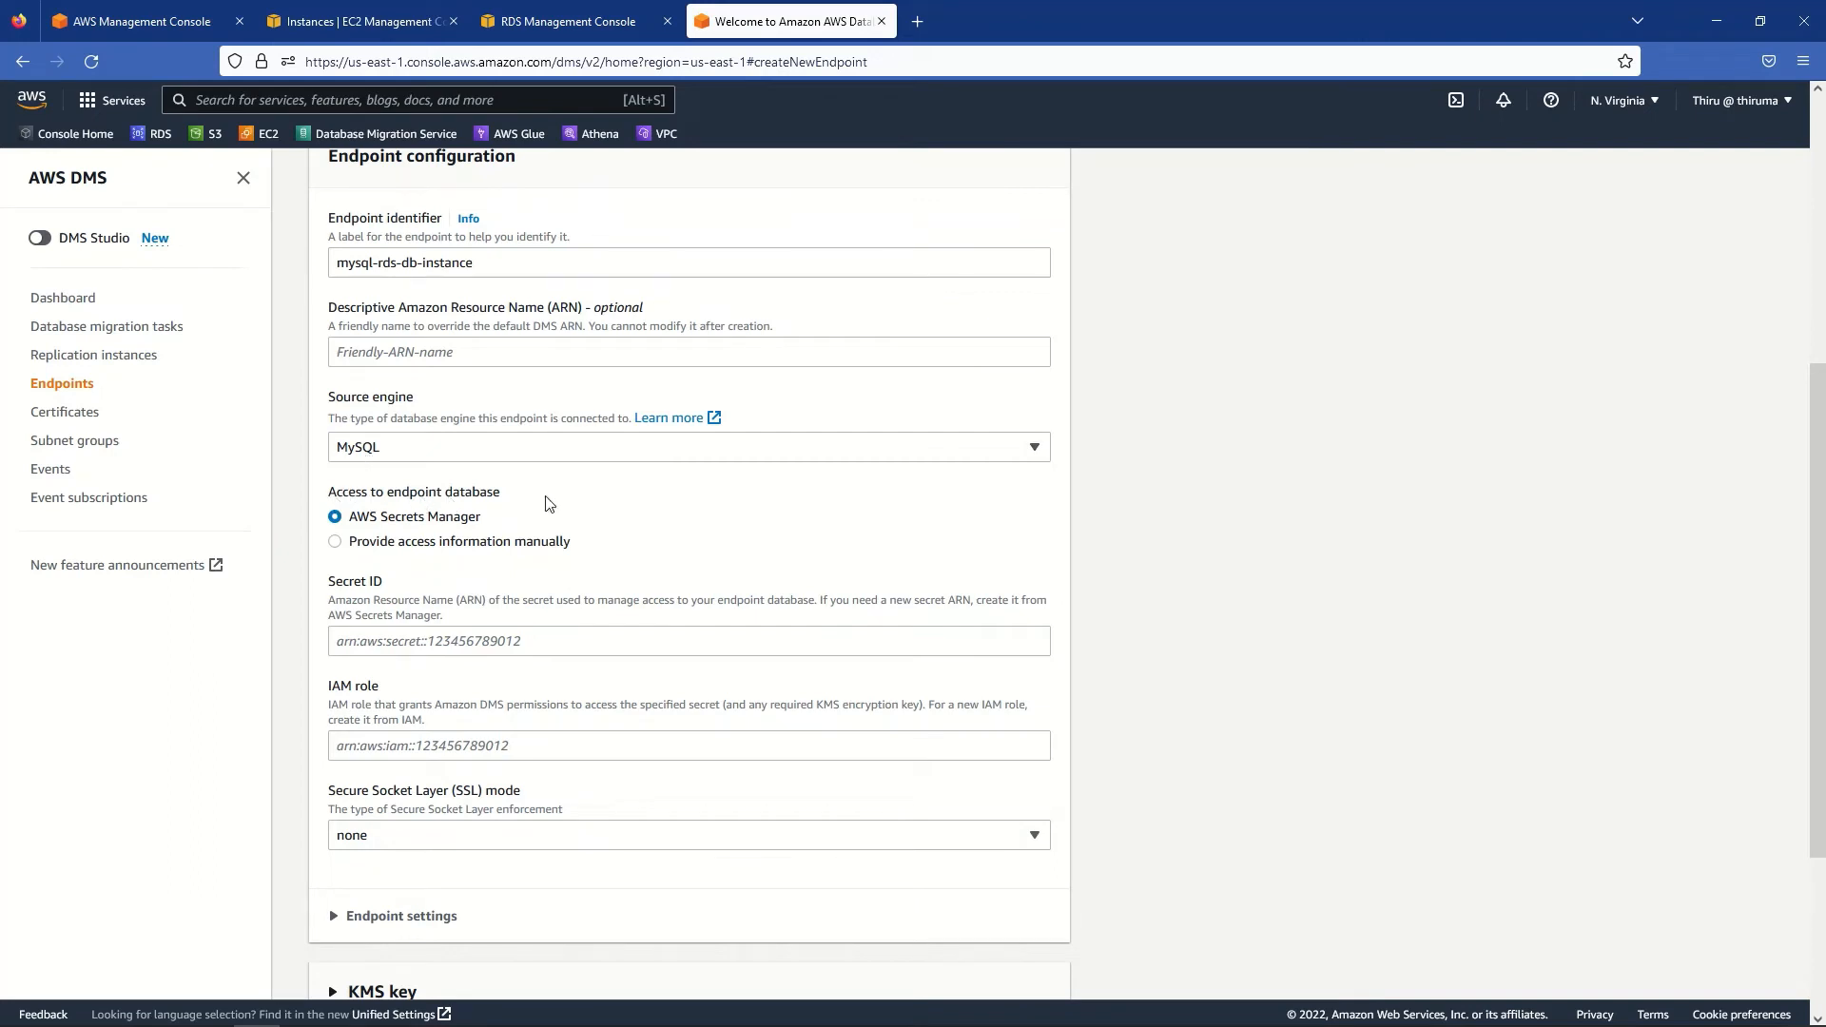
left_click(336, 542)
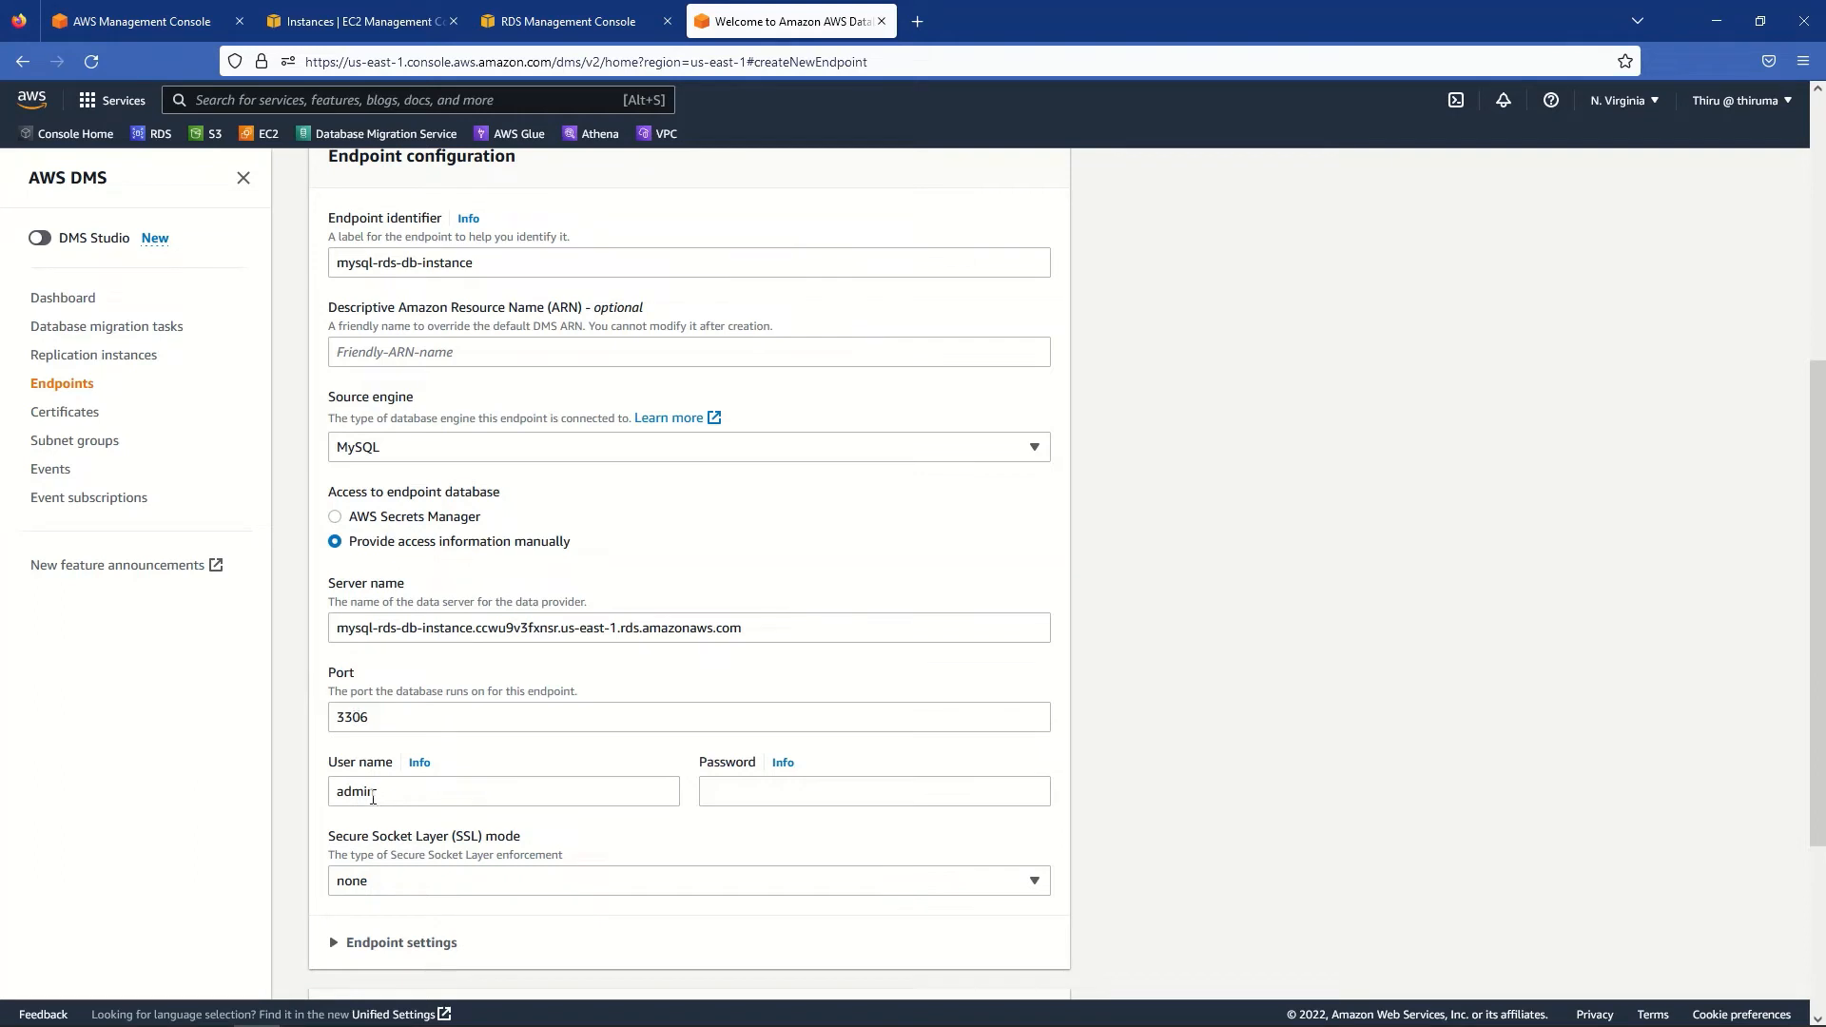
left_click(791, 792)
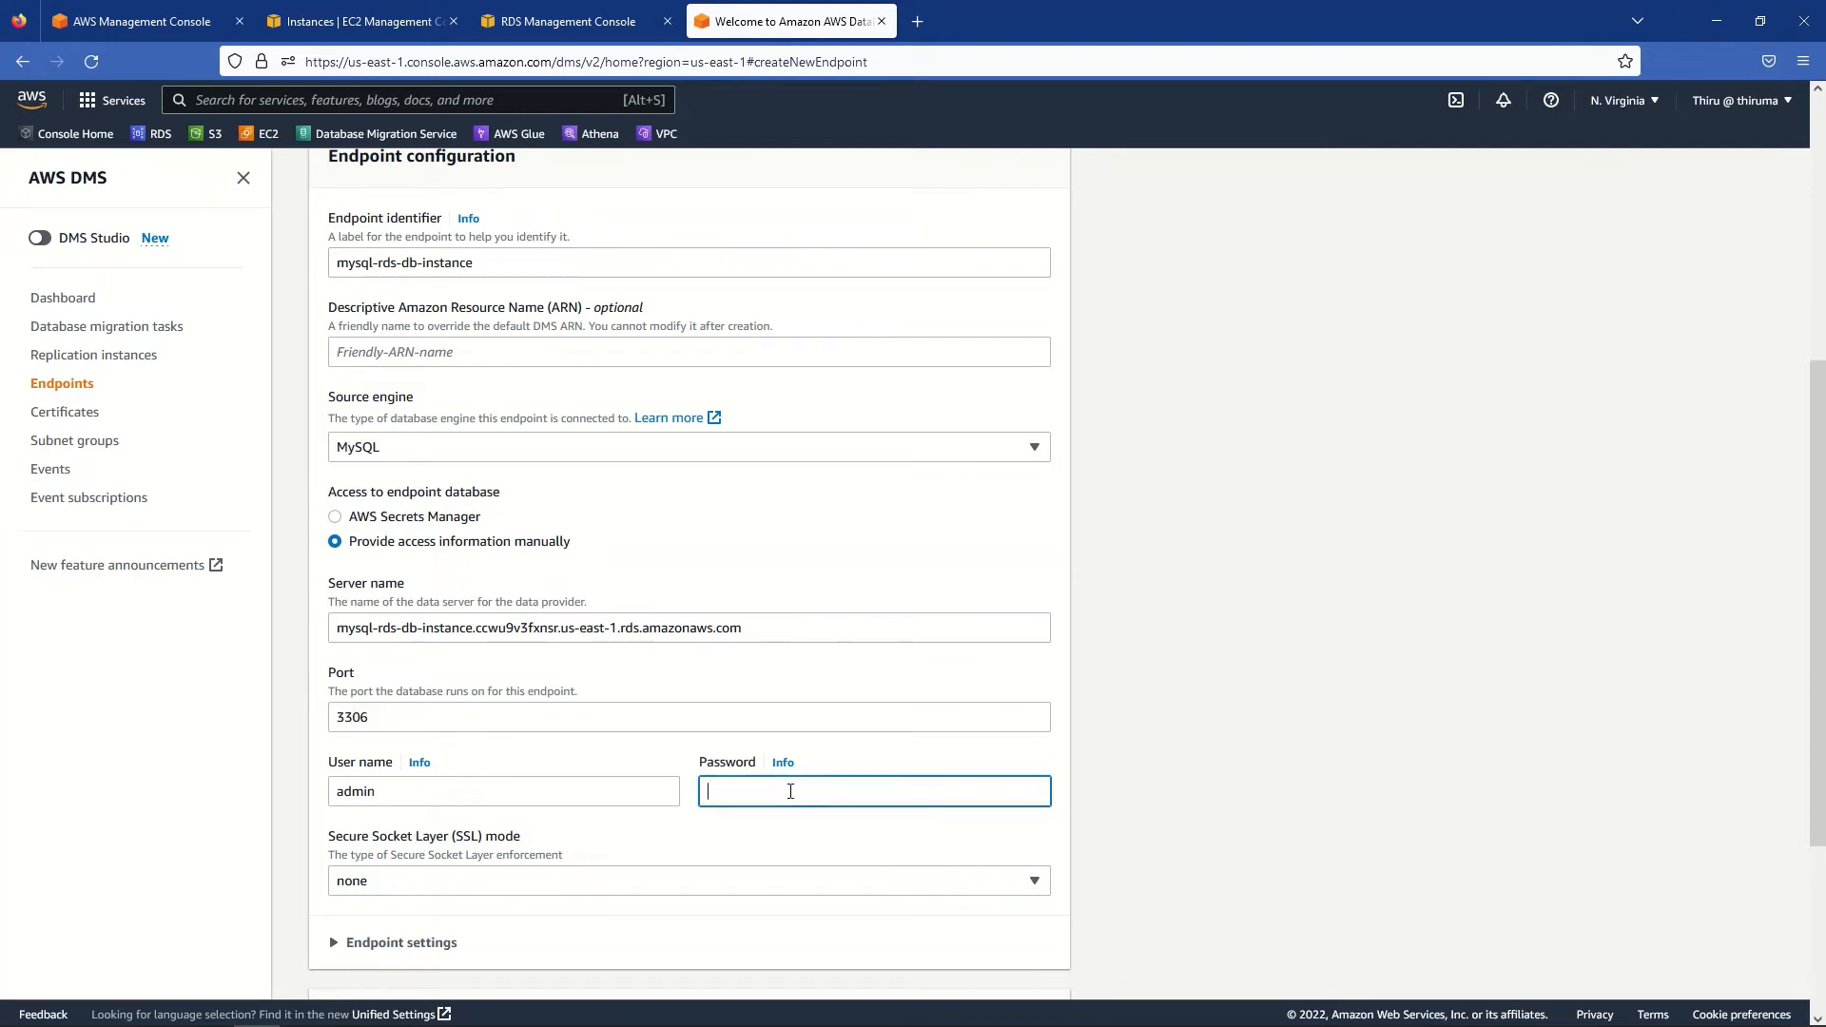
type("•••••••")
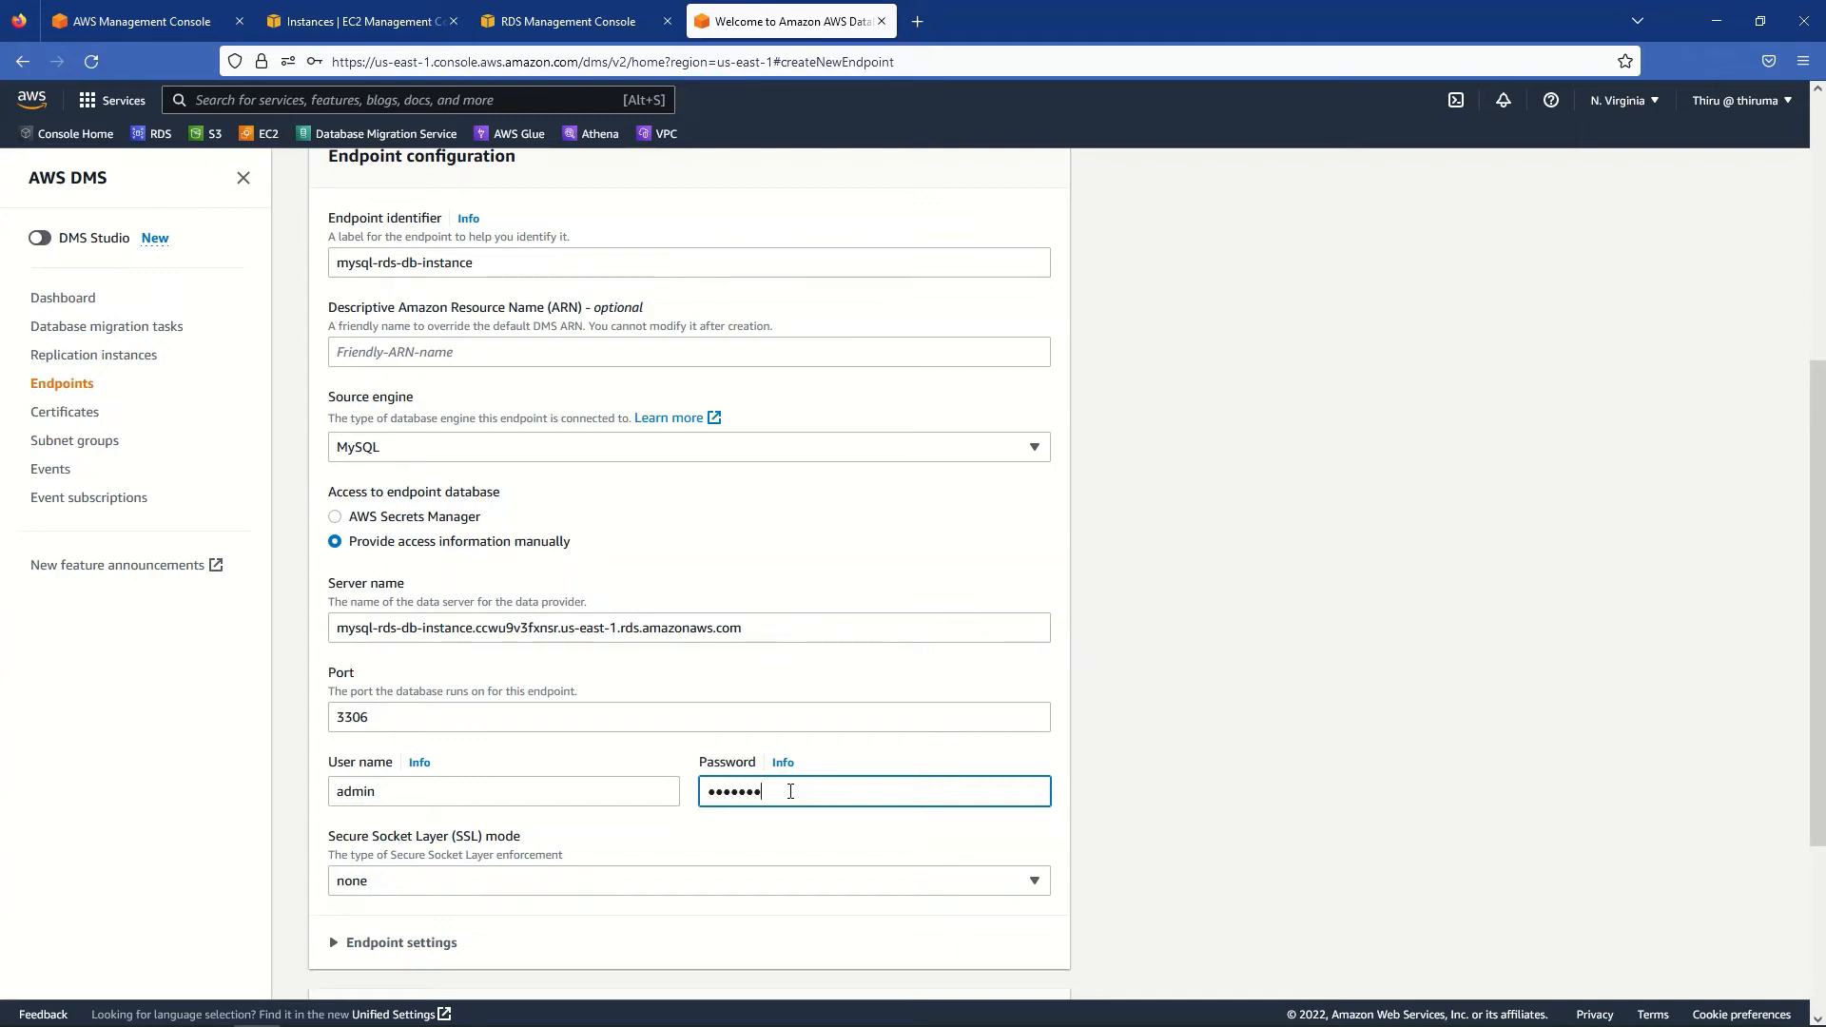
type("•••••••")
left_click(1275, 875)
scroll(1264, 869, "down", 2)
scroll(1224, 847, "down", 2)
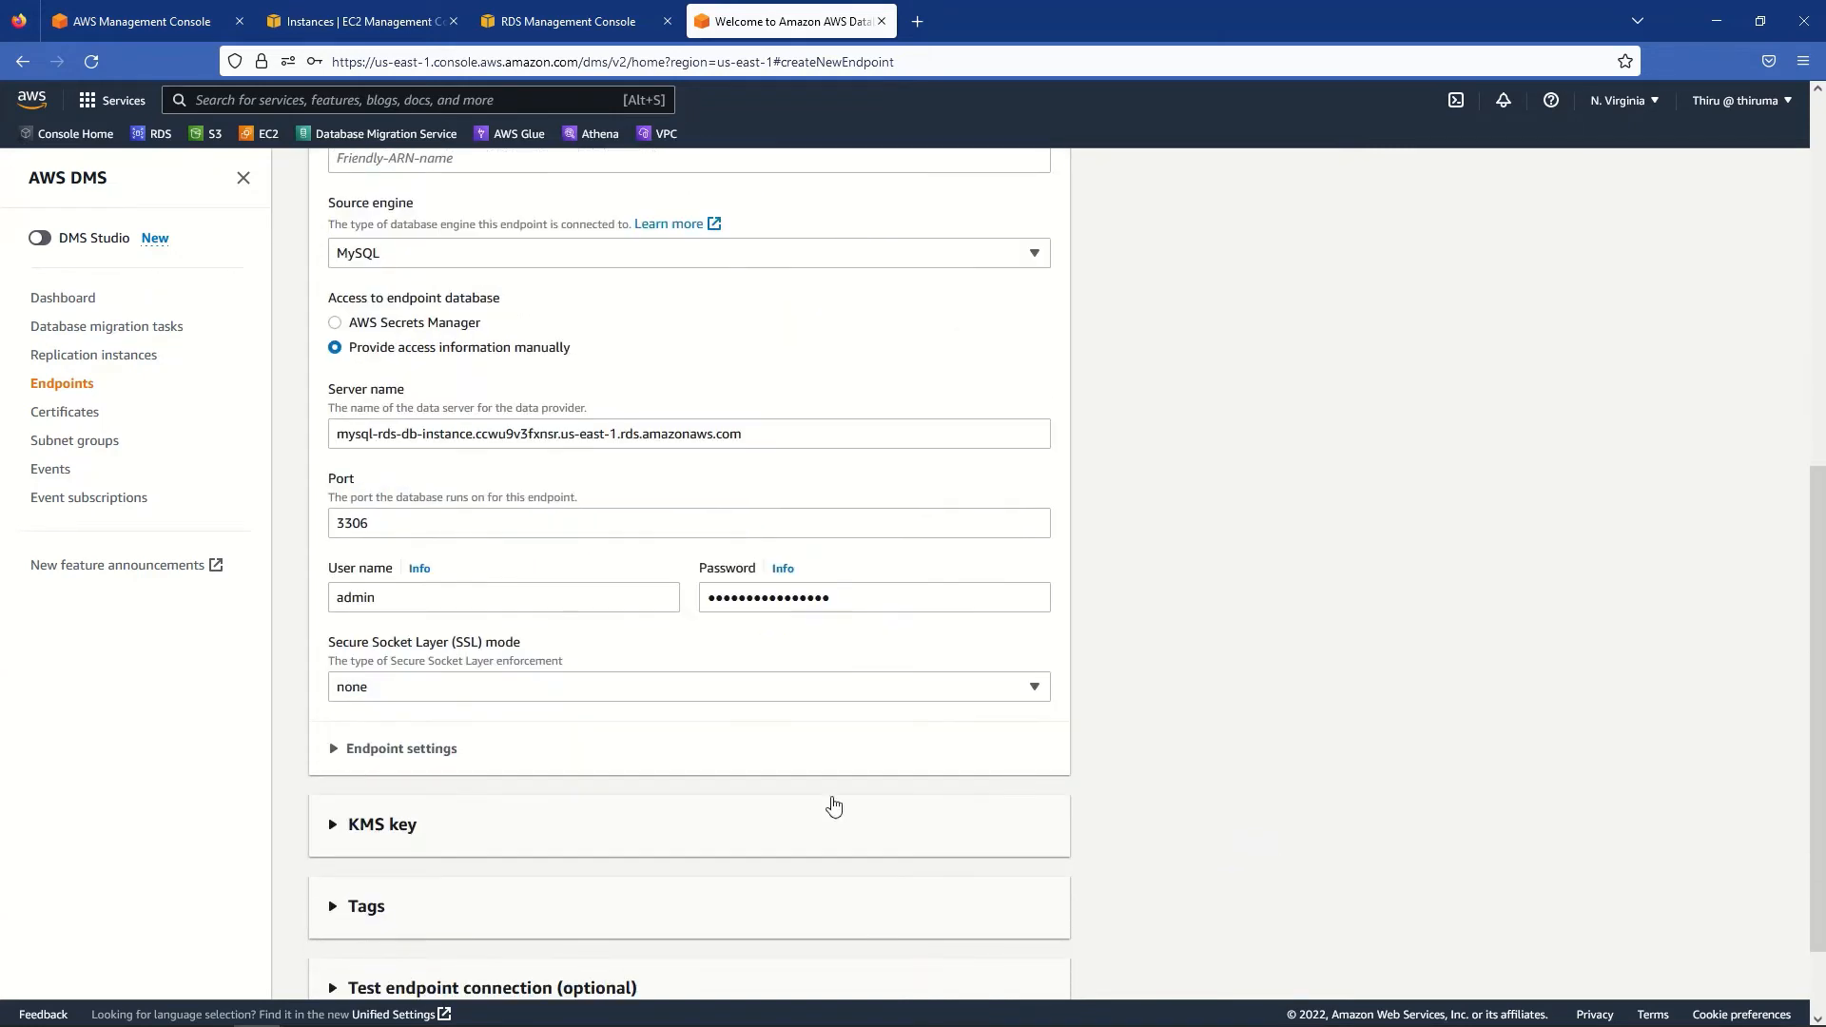
left_click(335, 751)
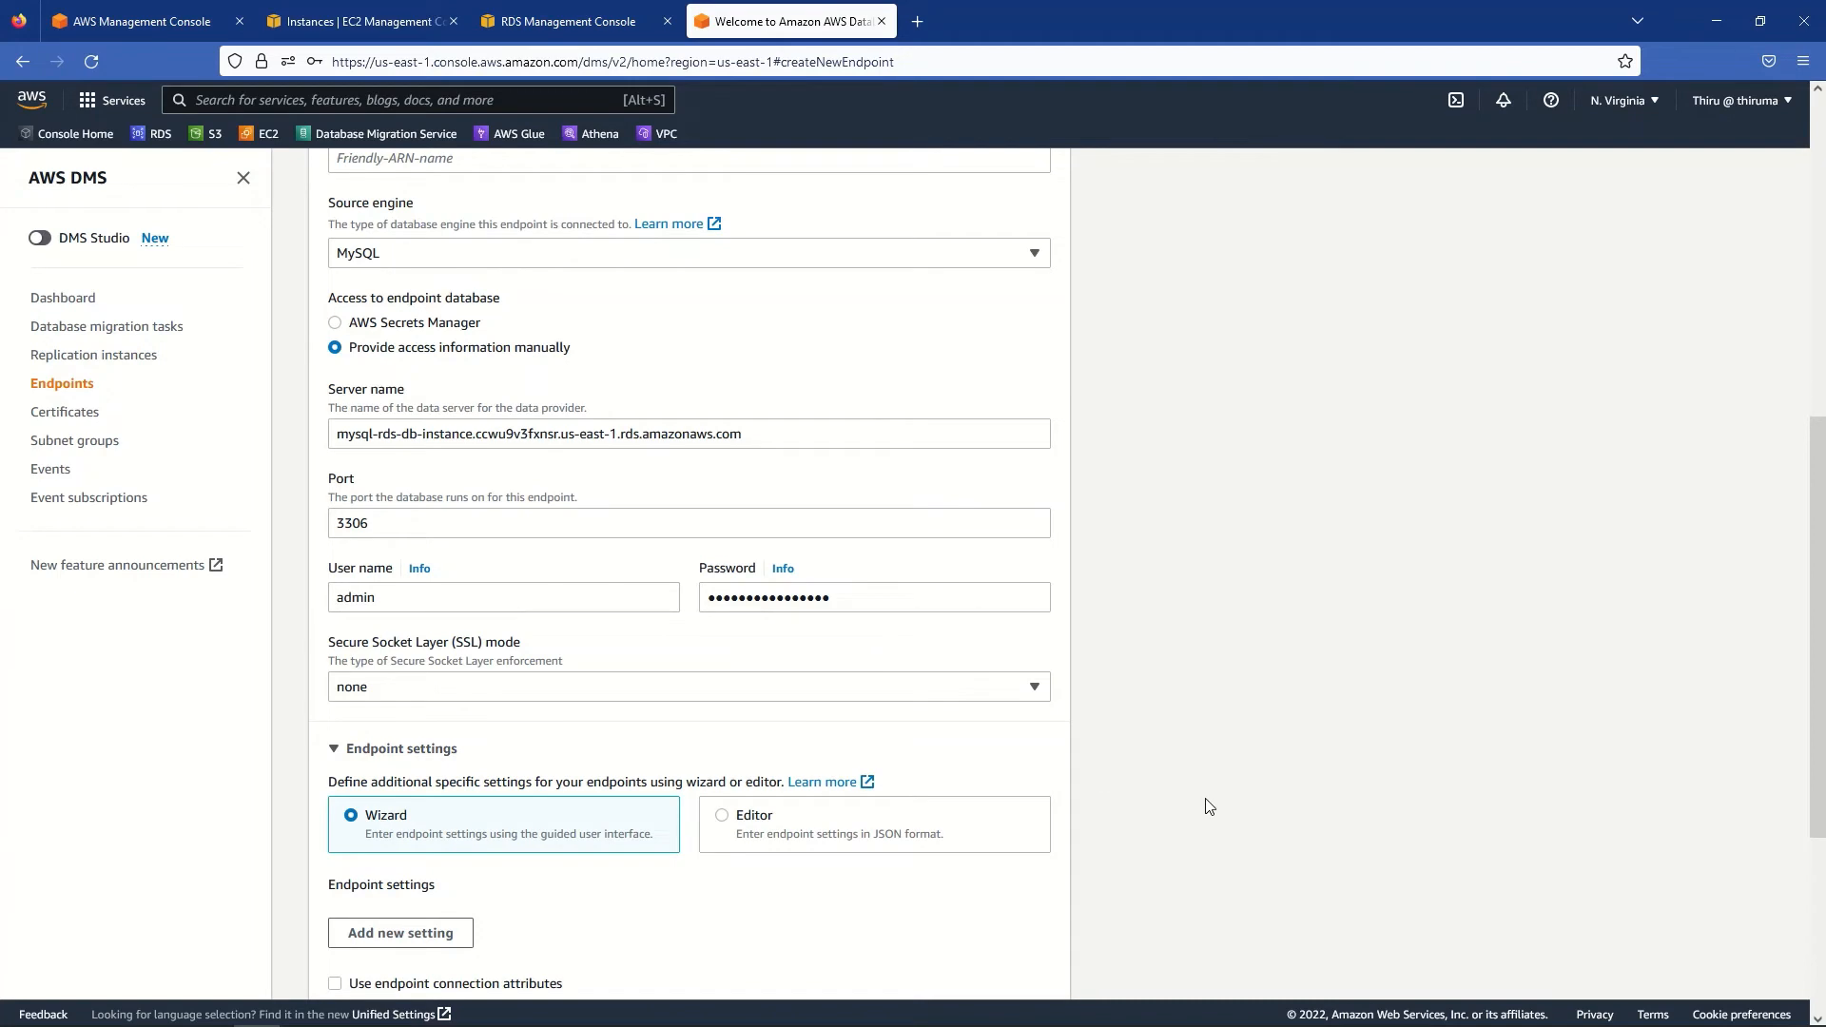
scroll(1208, 806, "down", 3)
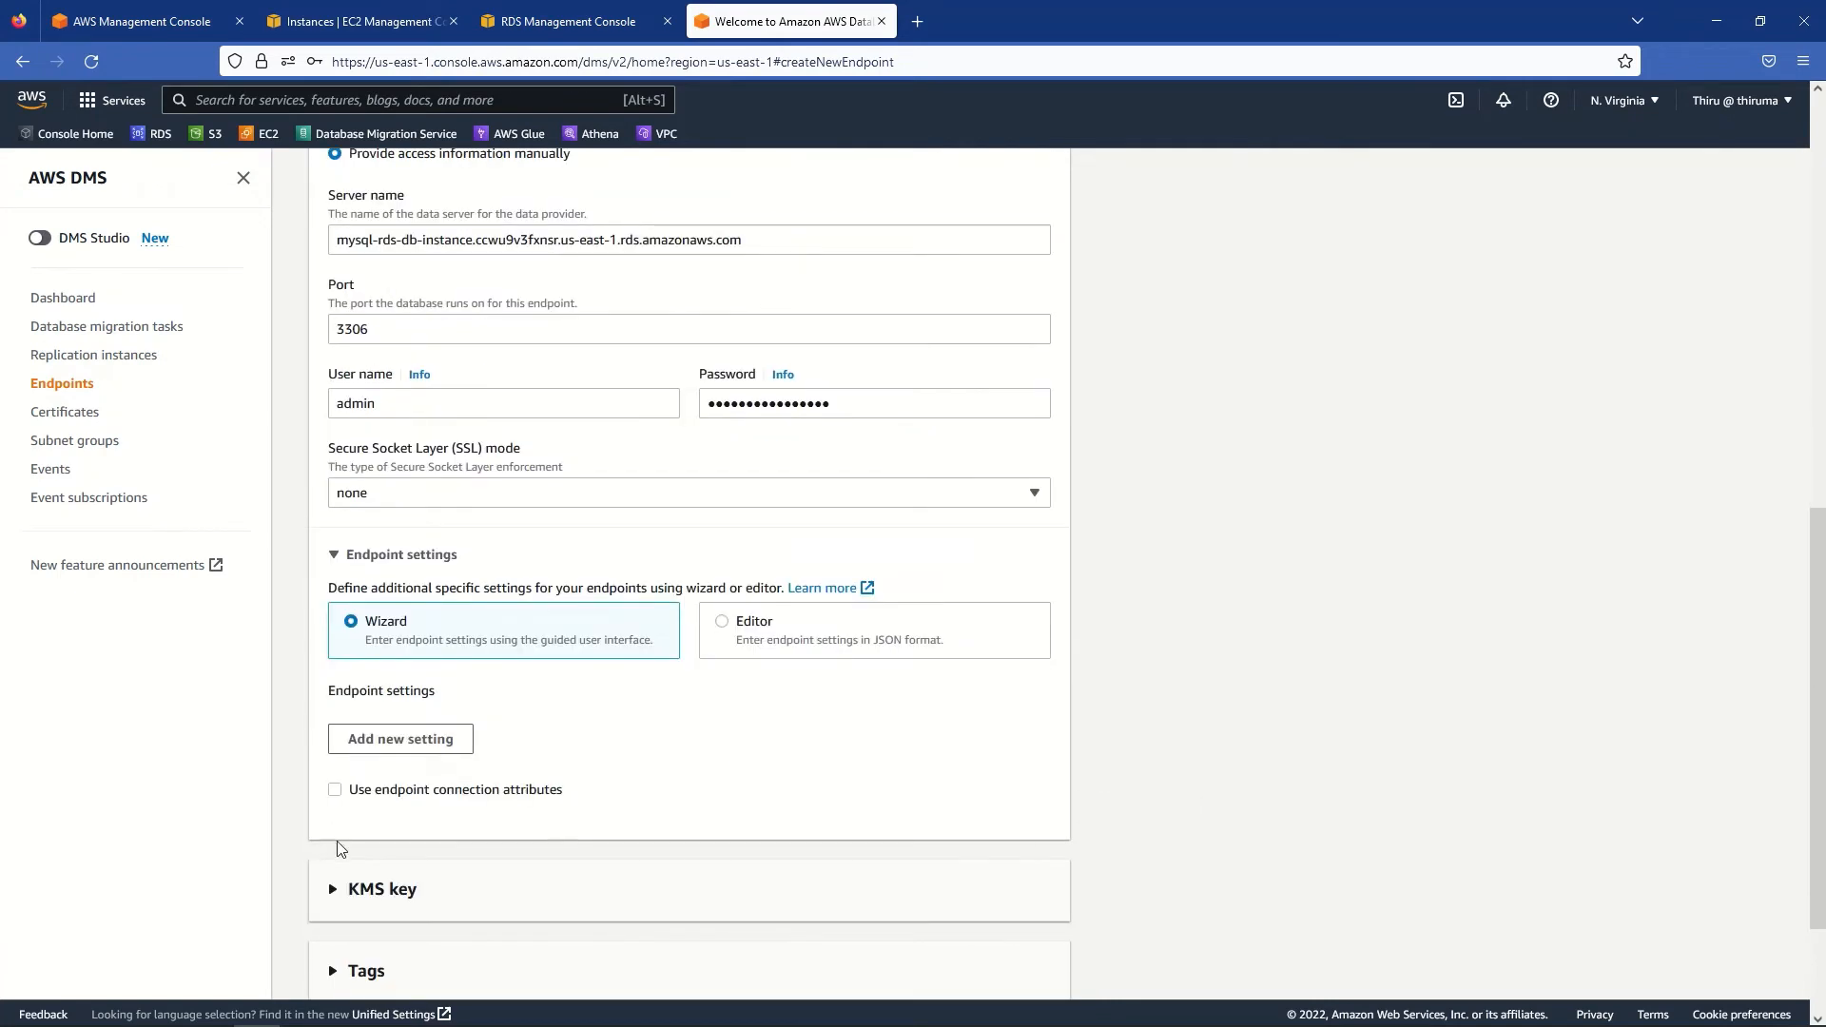
scroll(1460, 822, "down", 2)
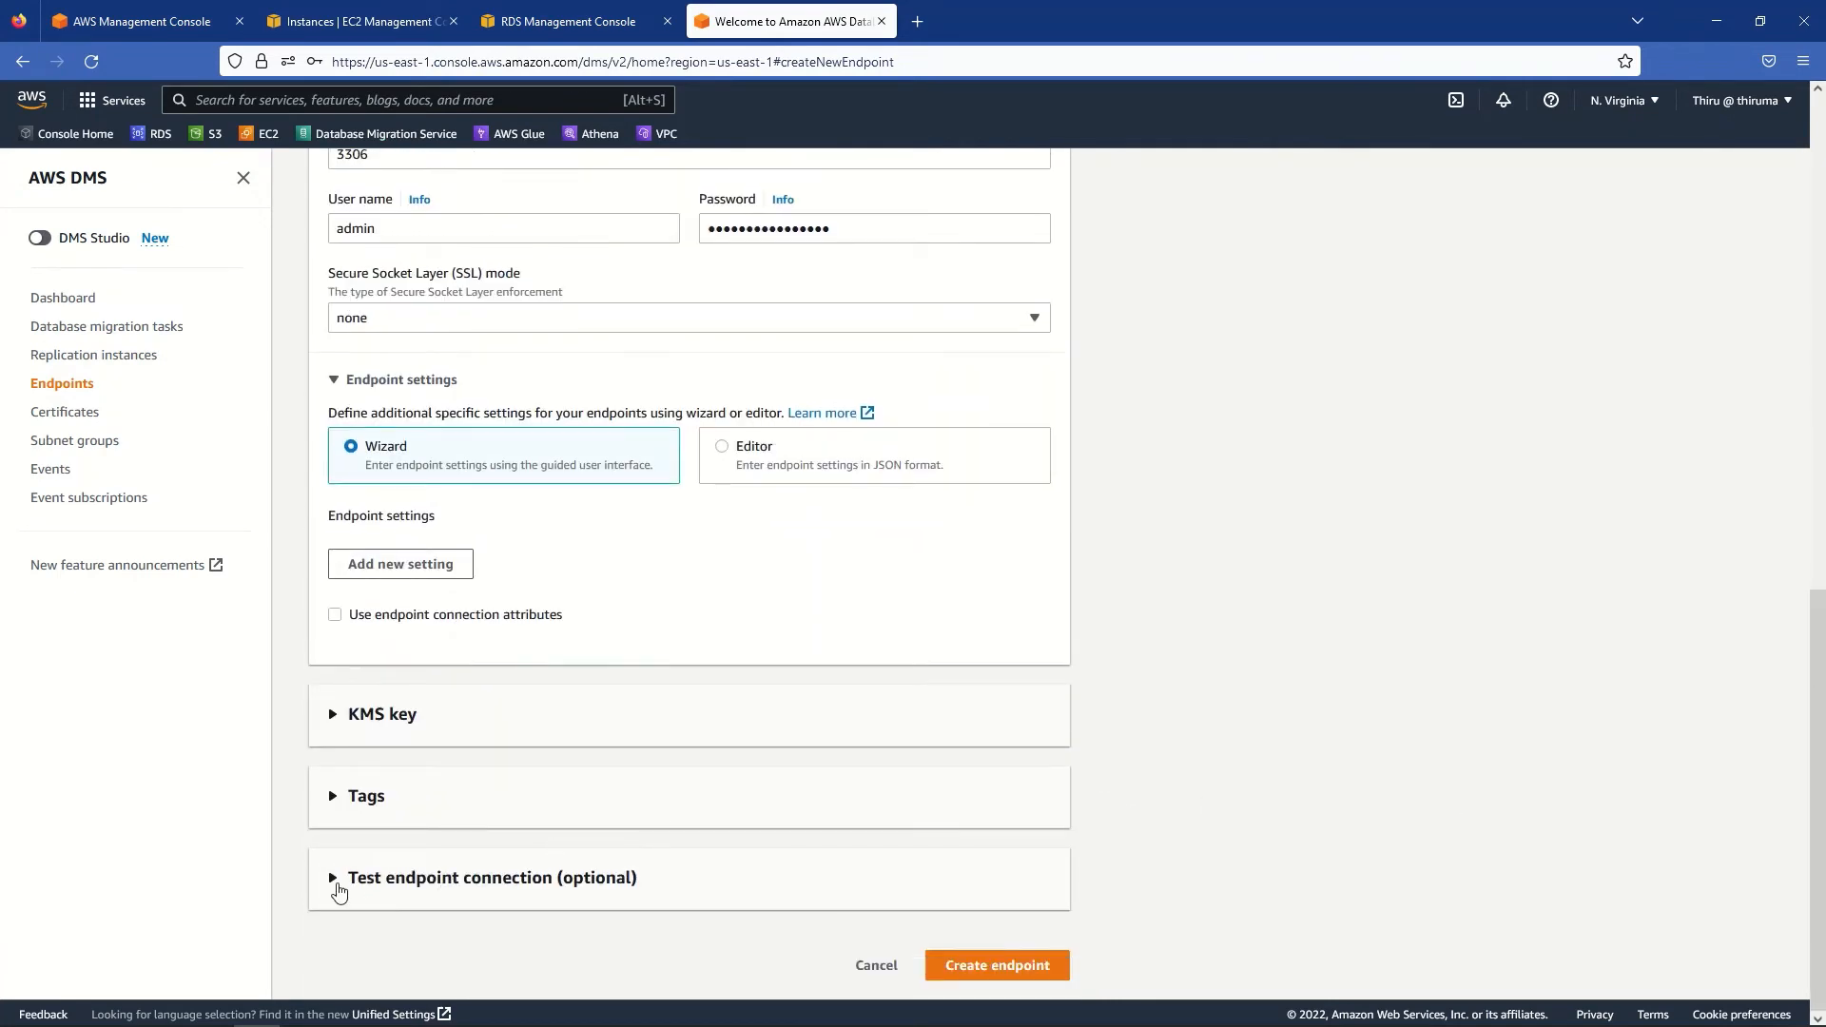
- Test the connection through project-vpc and mysql-aurora-replication-instance until it reports successful
left_click(335, 883)
scroll(1297, 865, "down", 4)
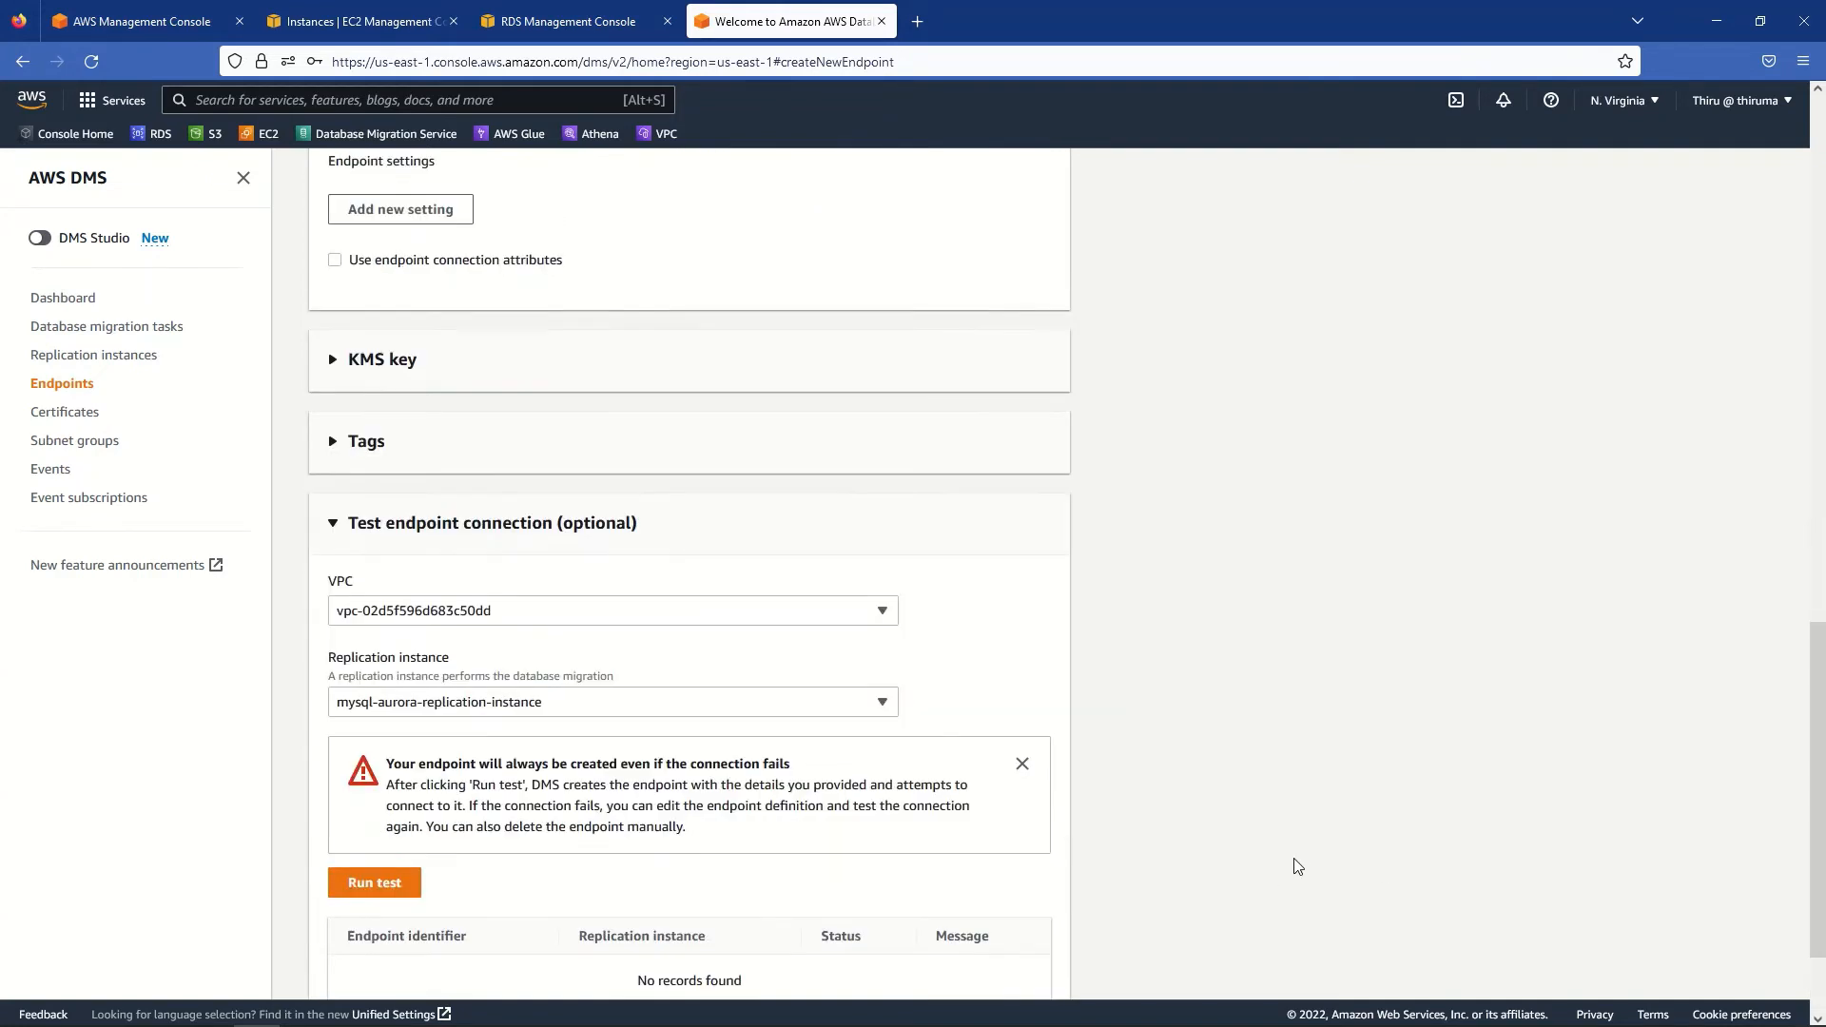
left_click(483, 583)
left_click(1154, 645)
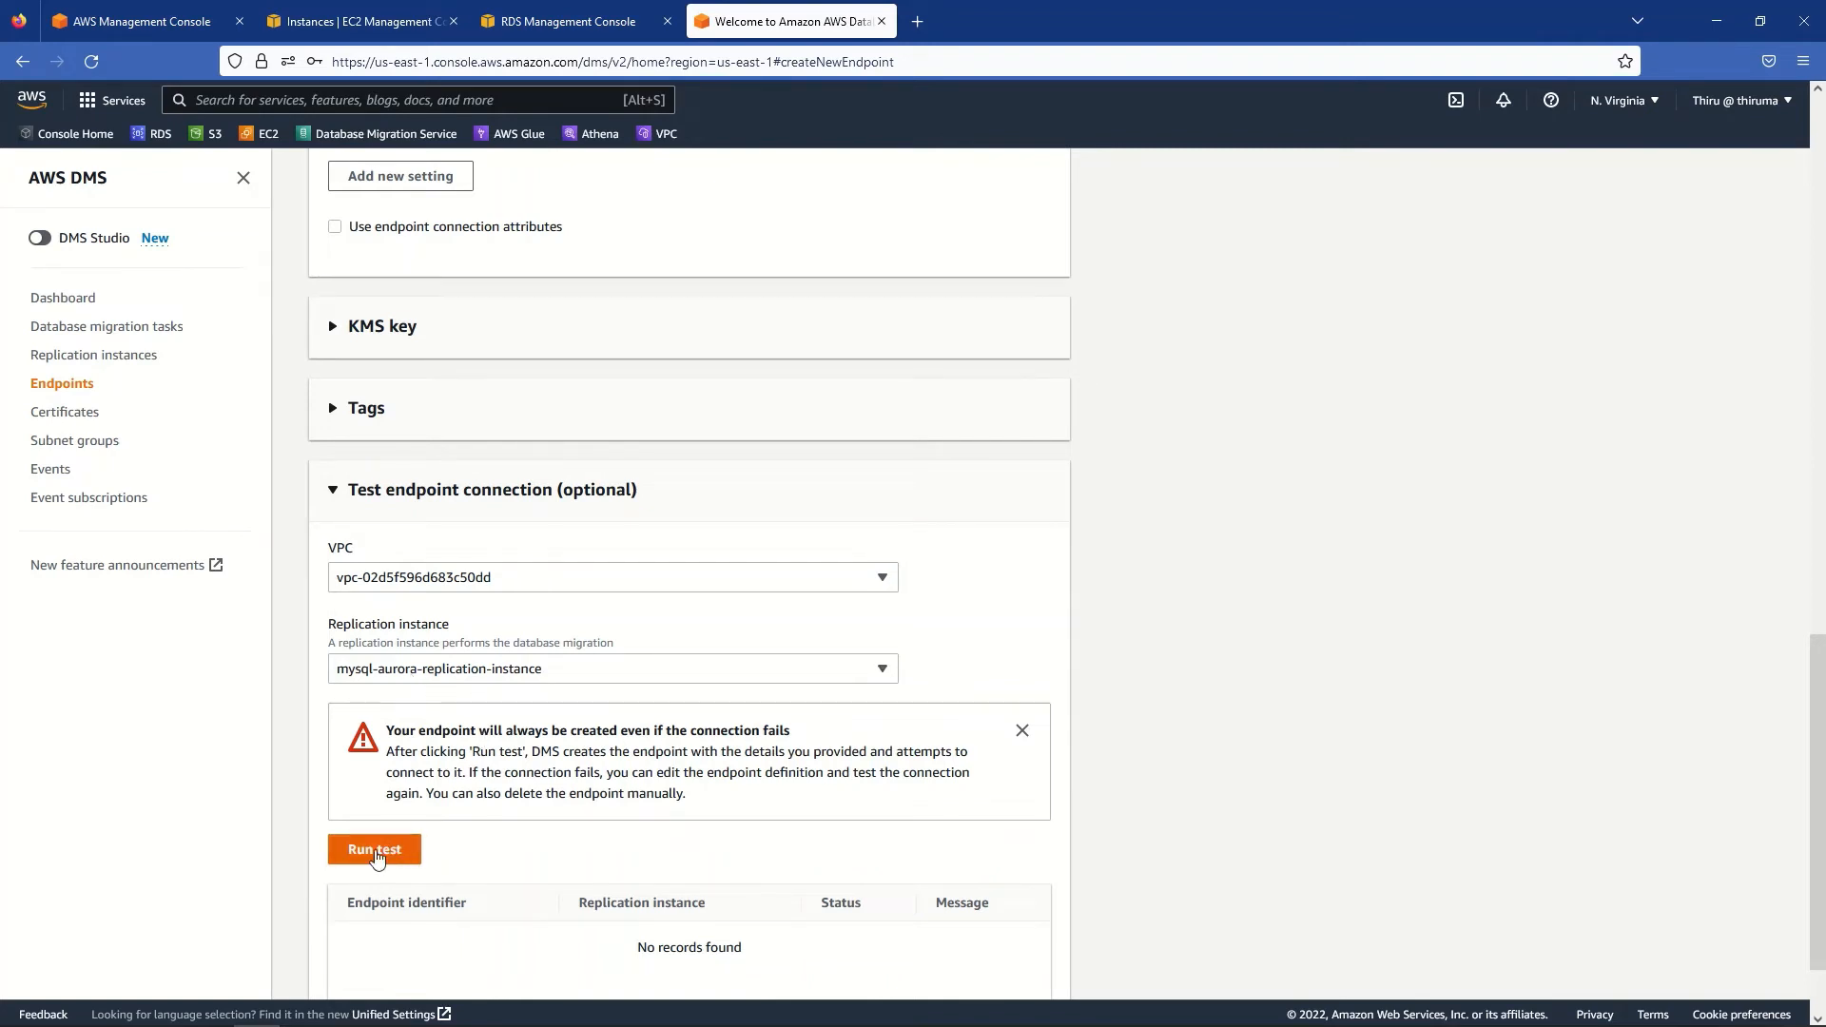
scroll(1211, 843, "down", 2)
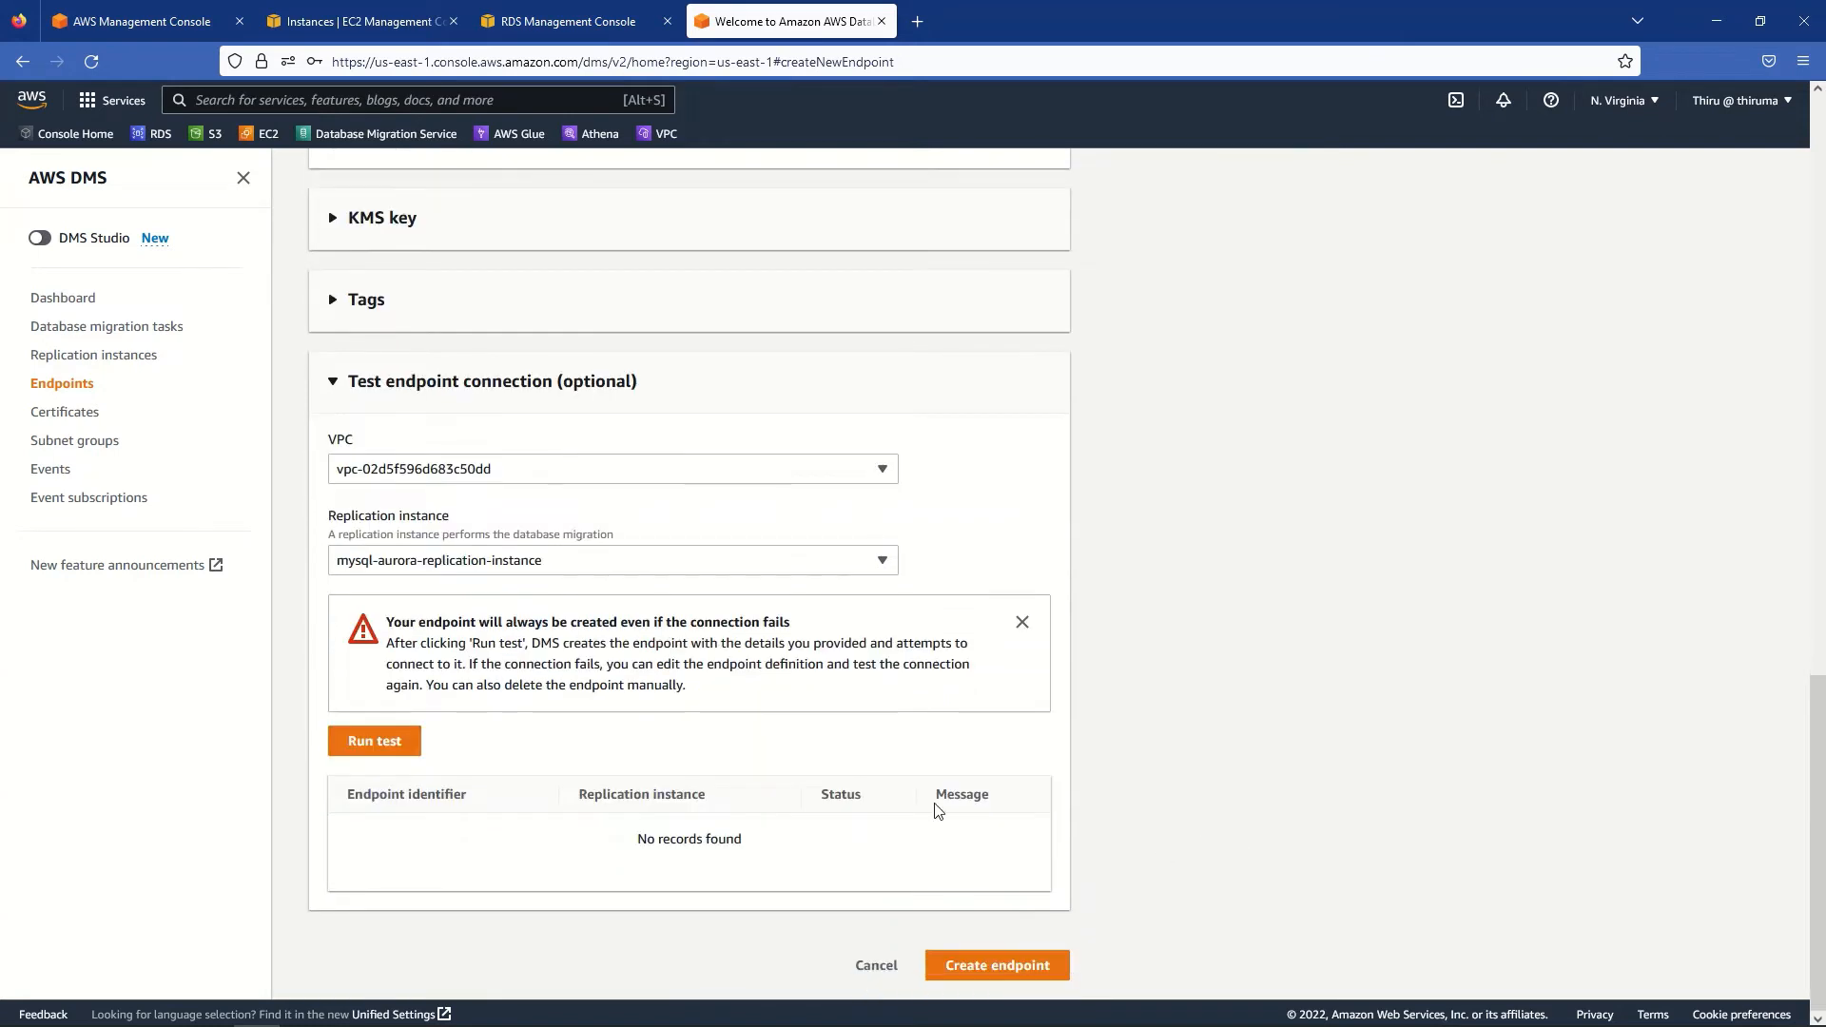
left_click(371, 749)
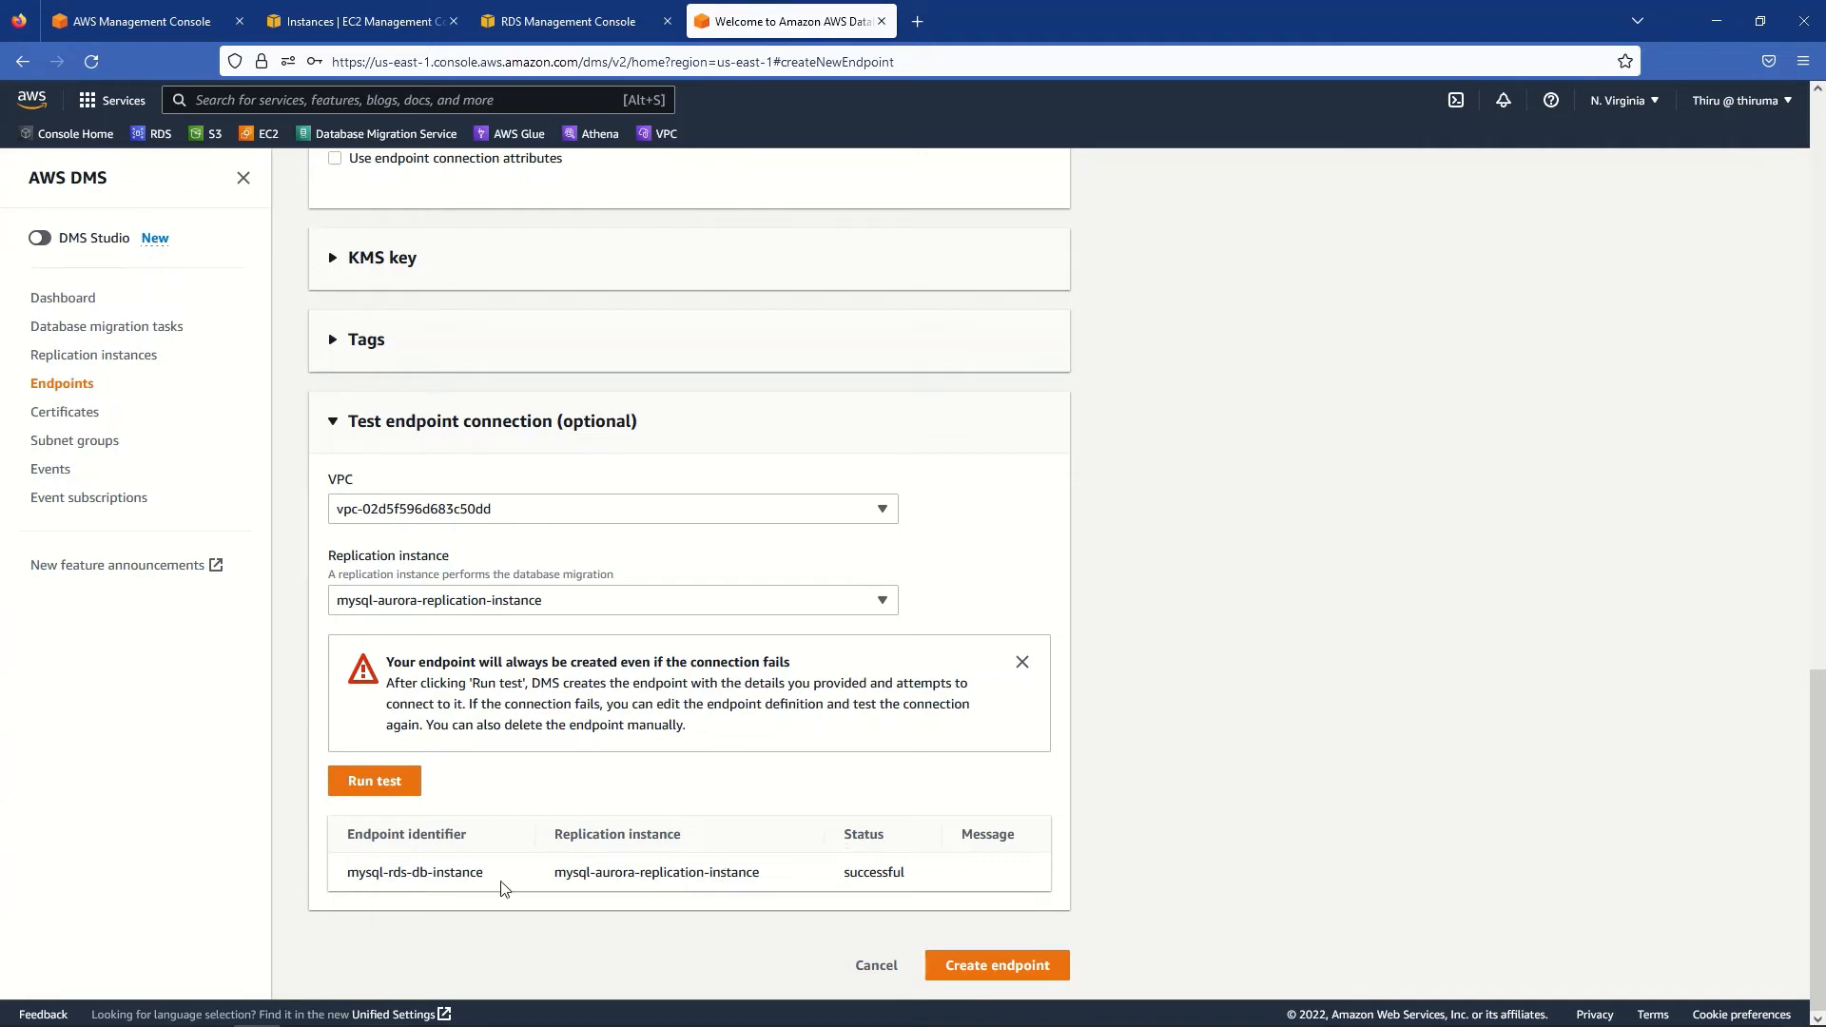
double_click(868, 873)
left_click(1162, 873)
- Create the source endpoint, decline saving the browser login, and begin another endpoint
left_click(1030, 977)
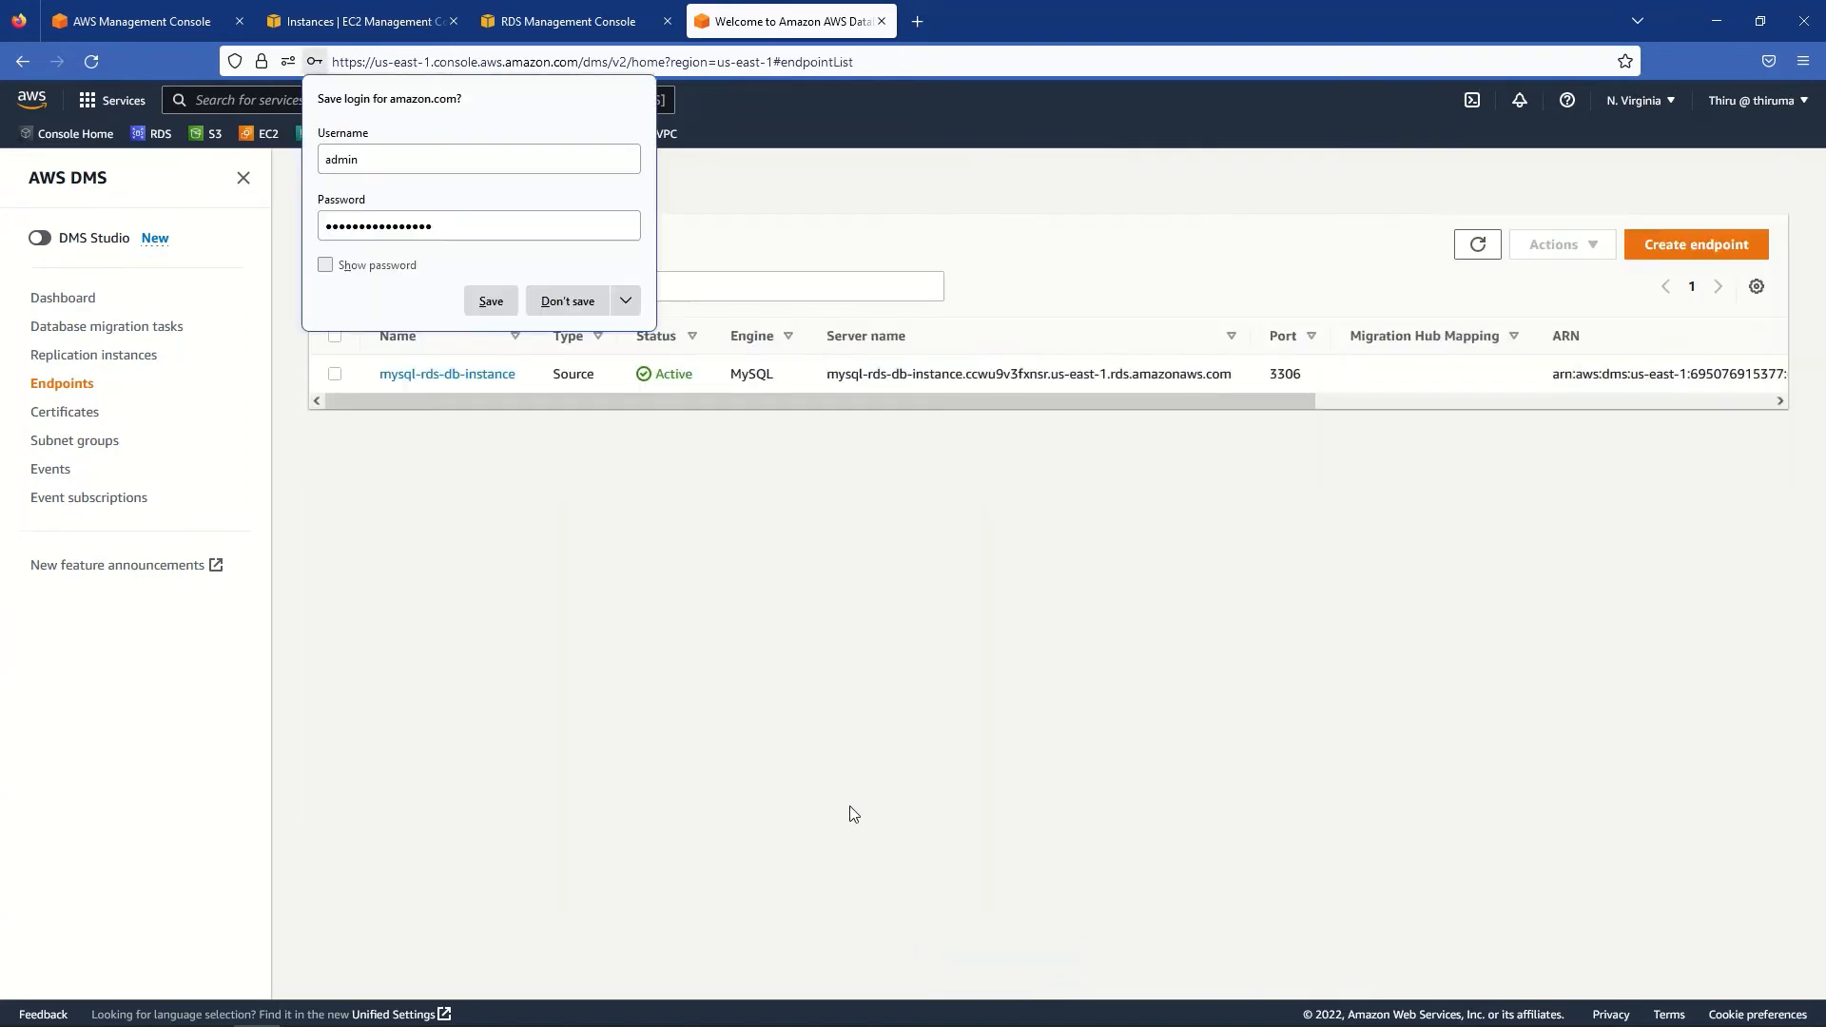
left_click(562, 298)
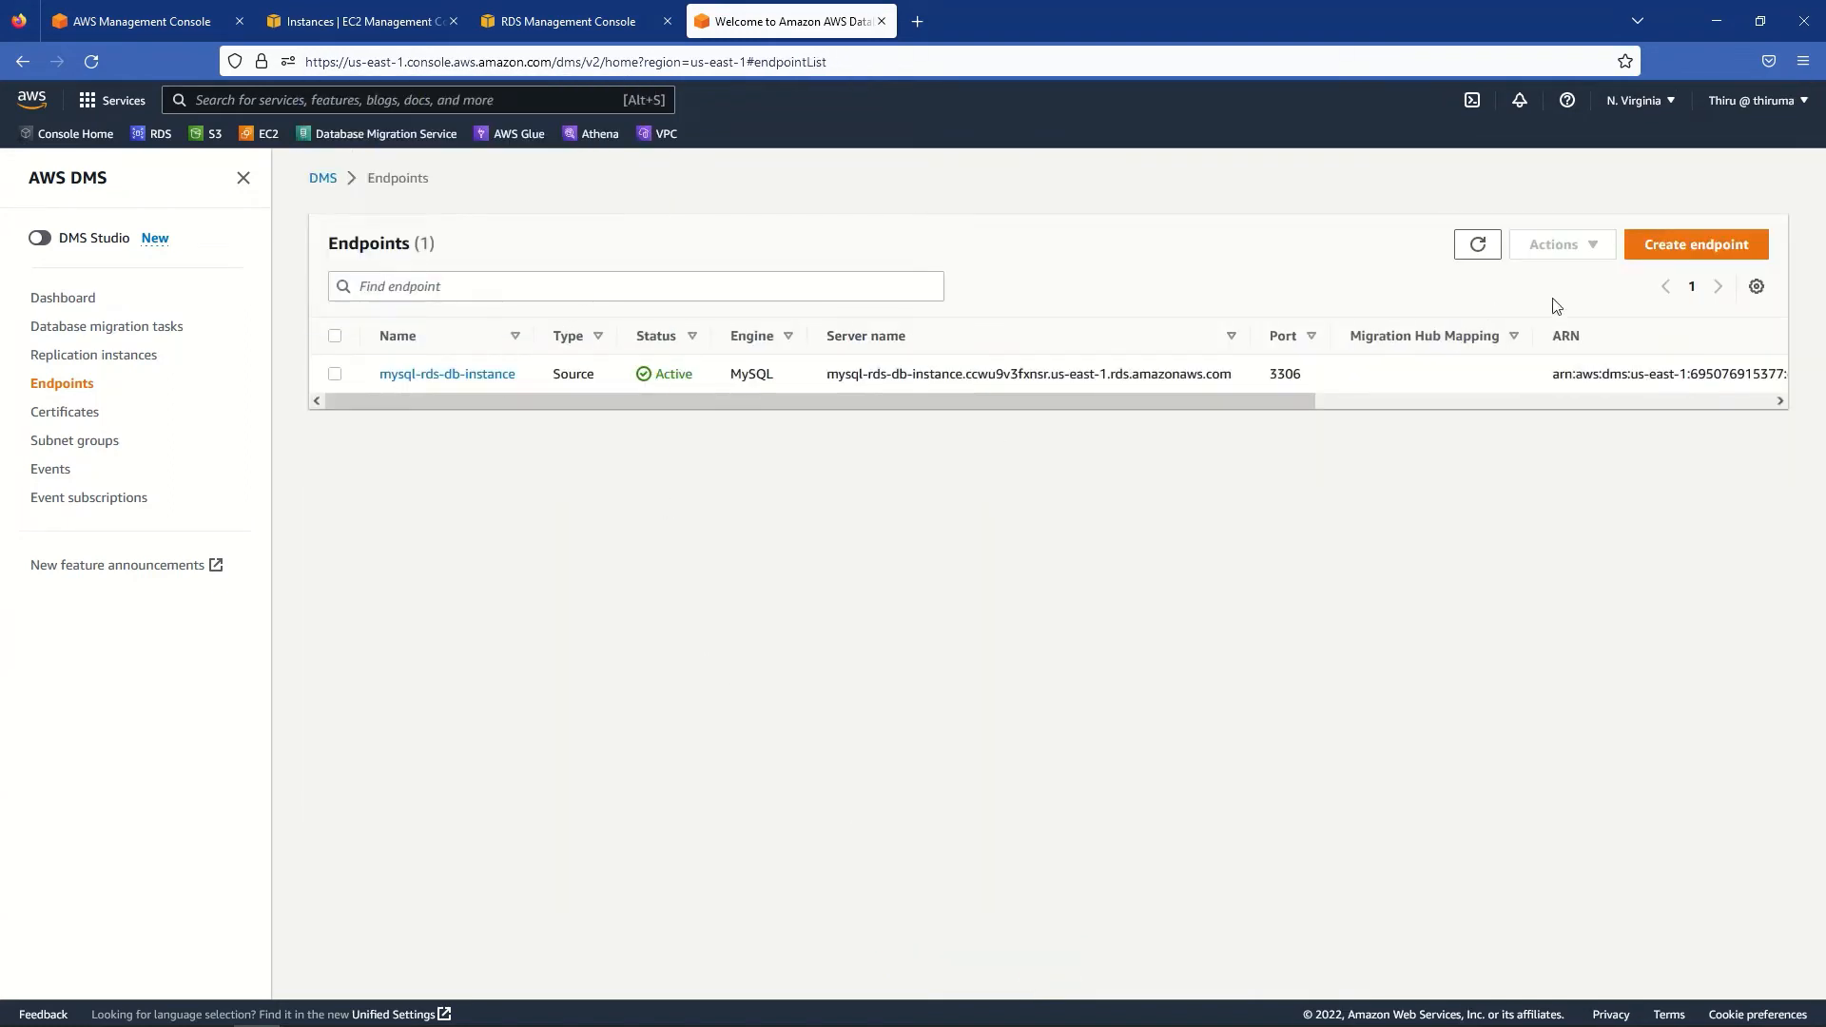
left_click(1718, 249)
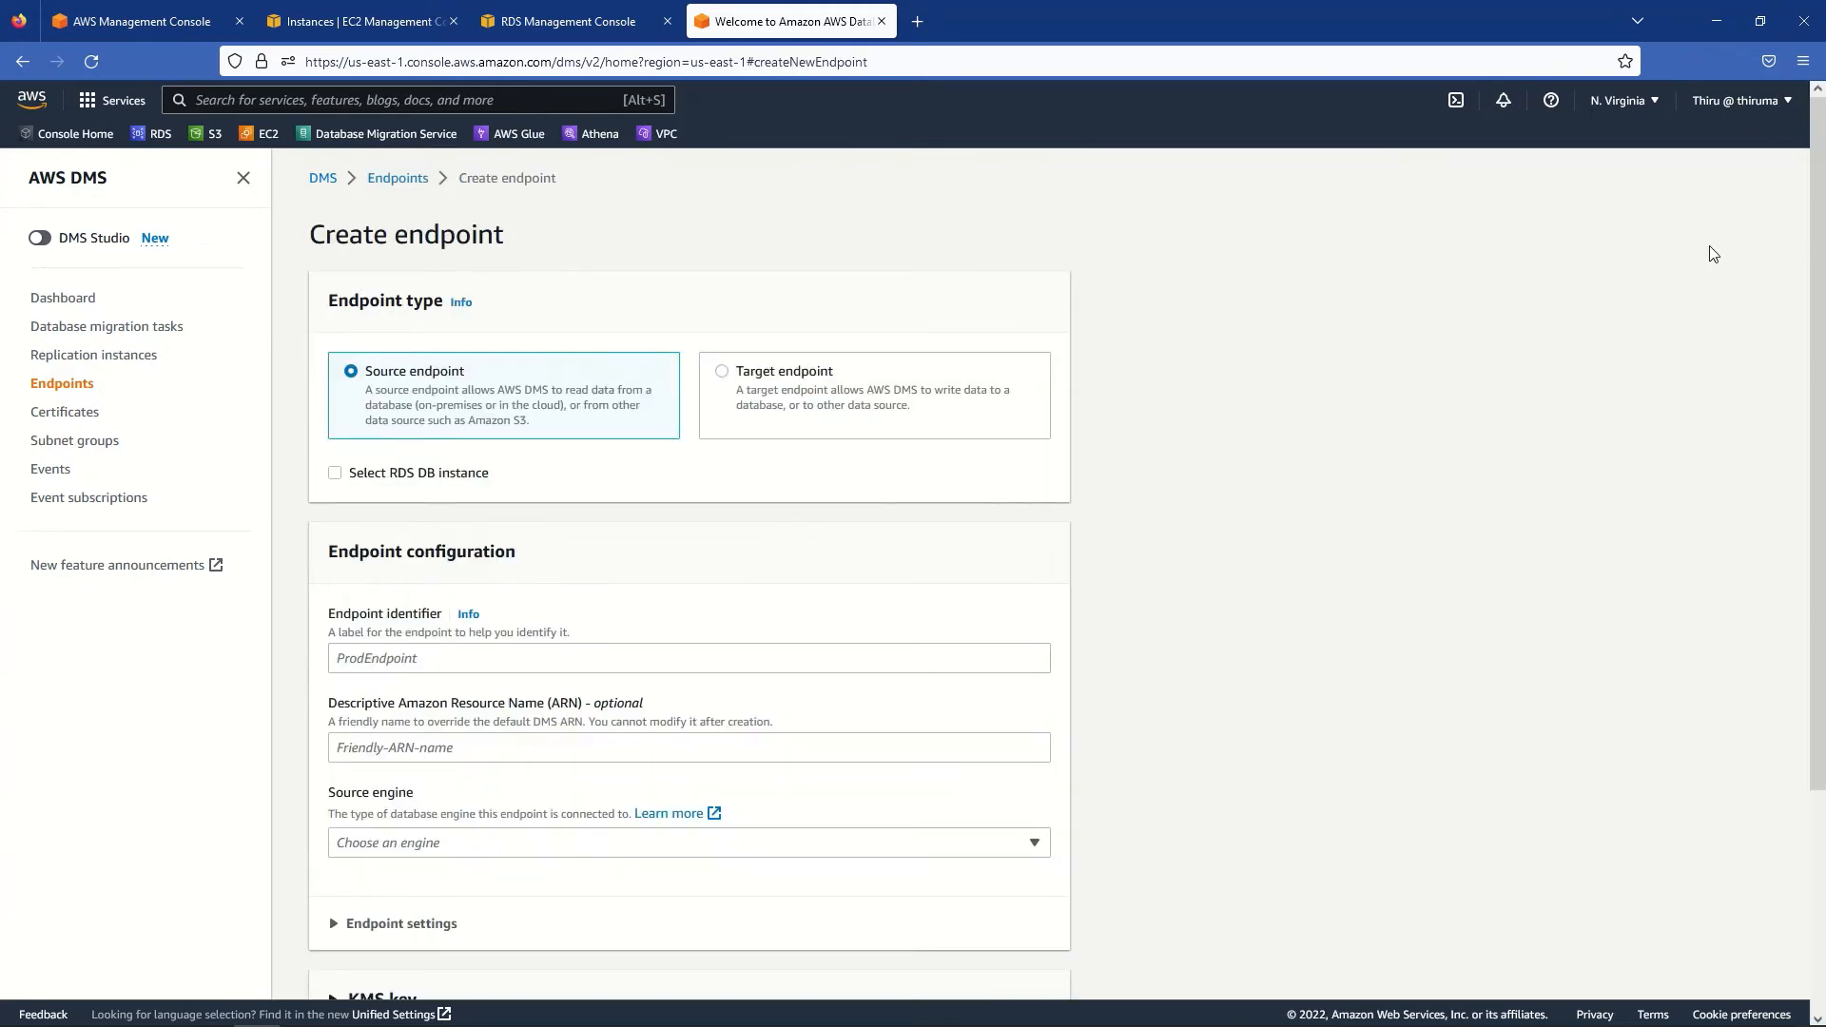
- Make it a target endpoint based on RDS instance aurora-db-cluster-instance-1
left_click(728, 376)
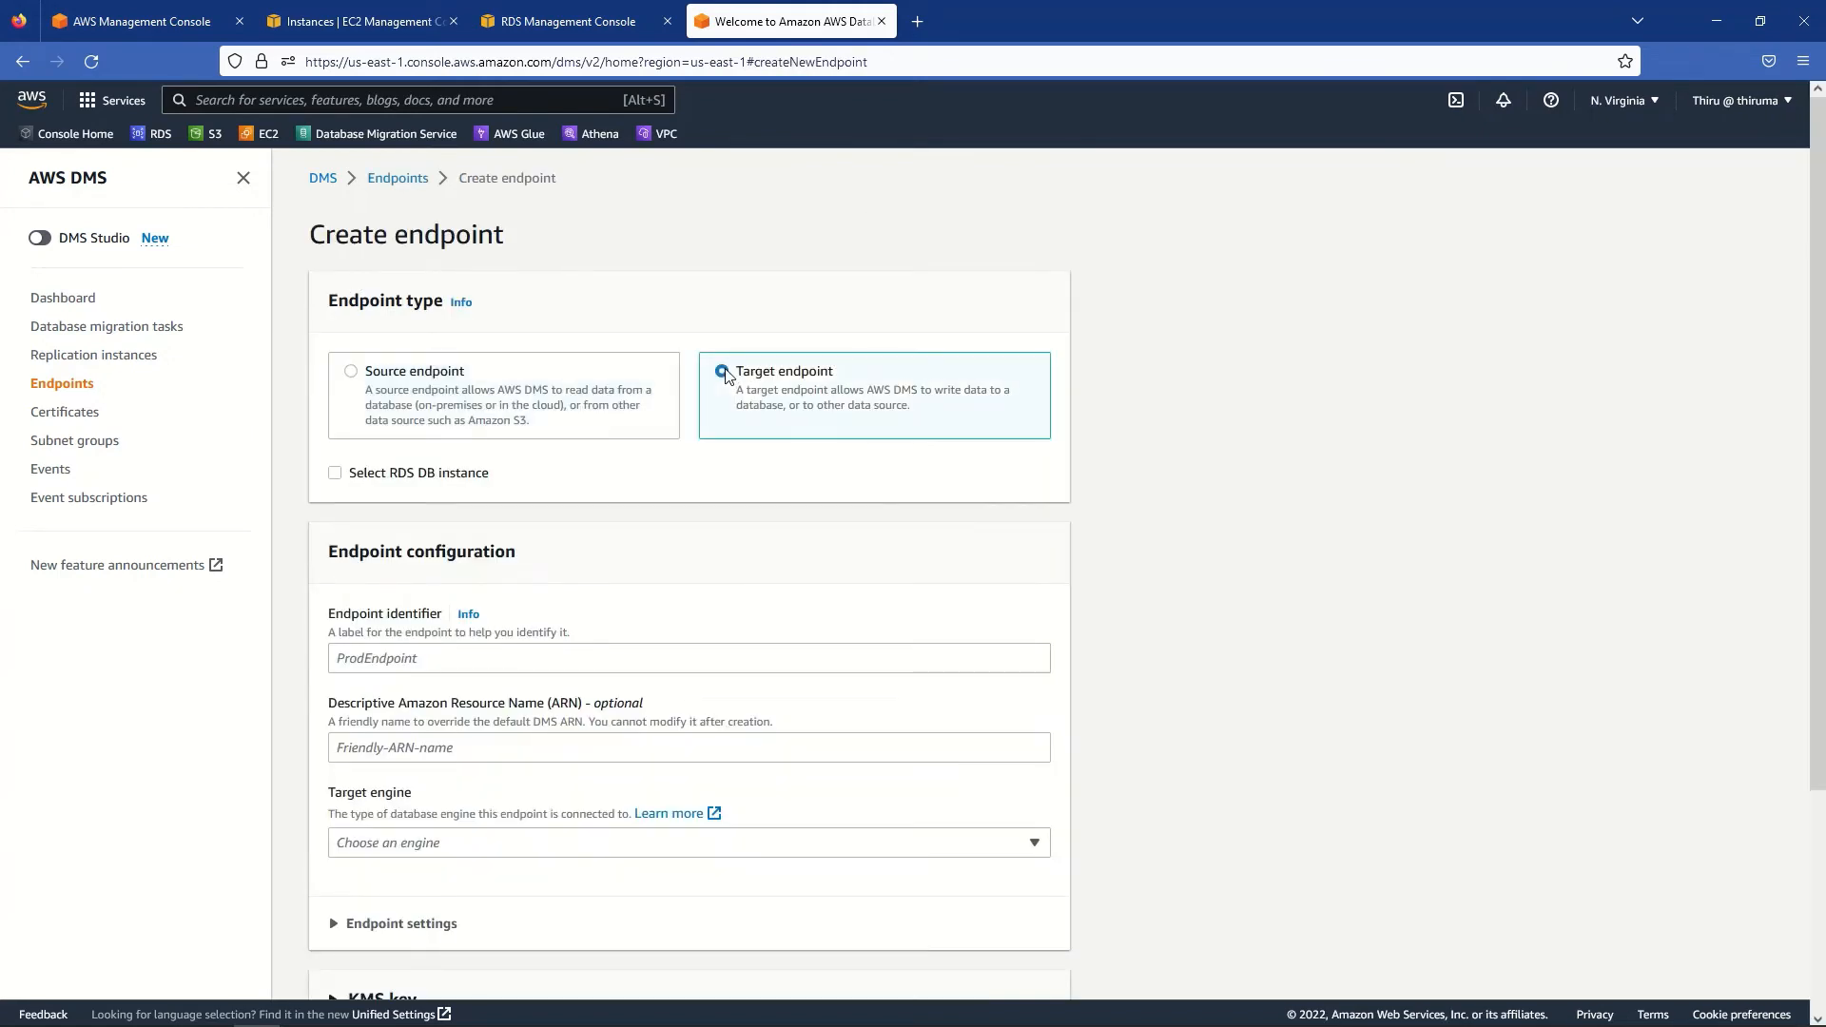
left_click(334, 476)
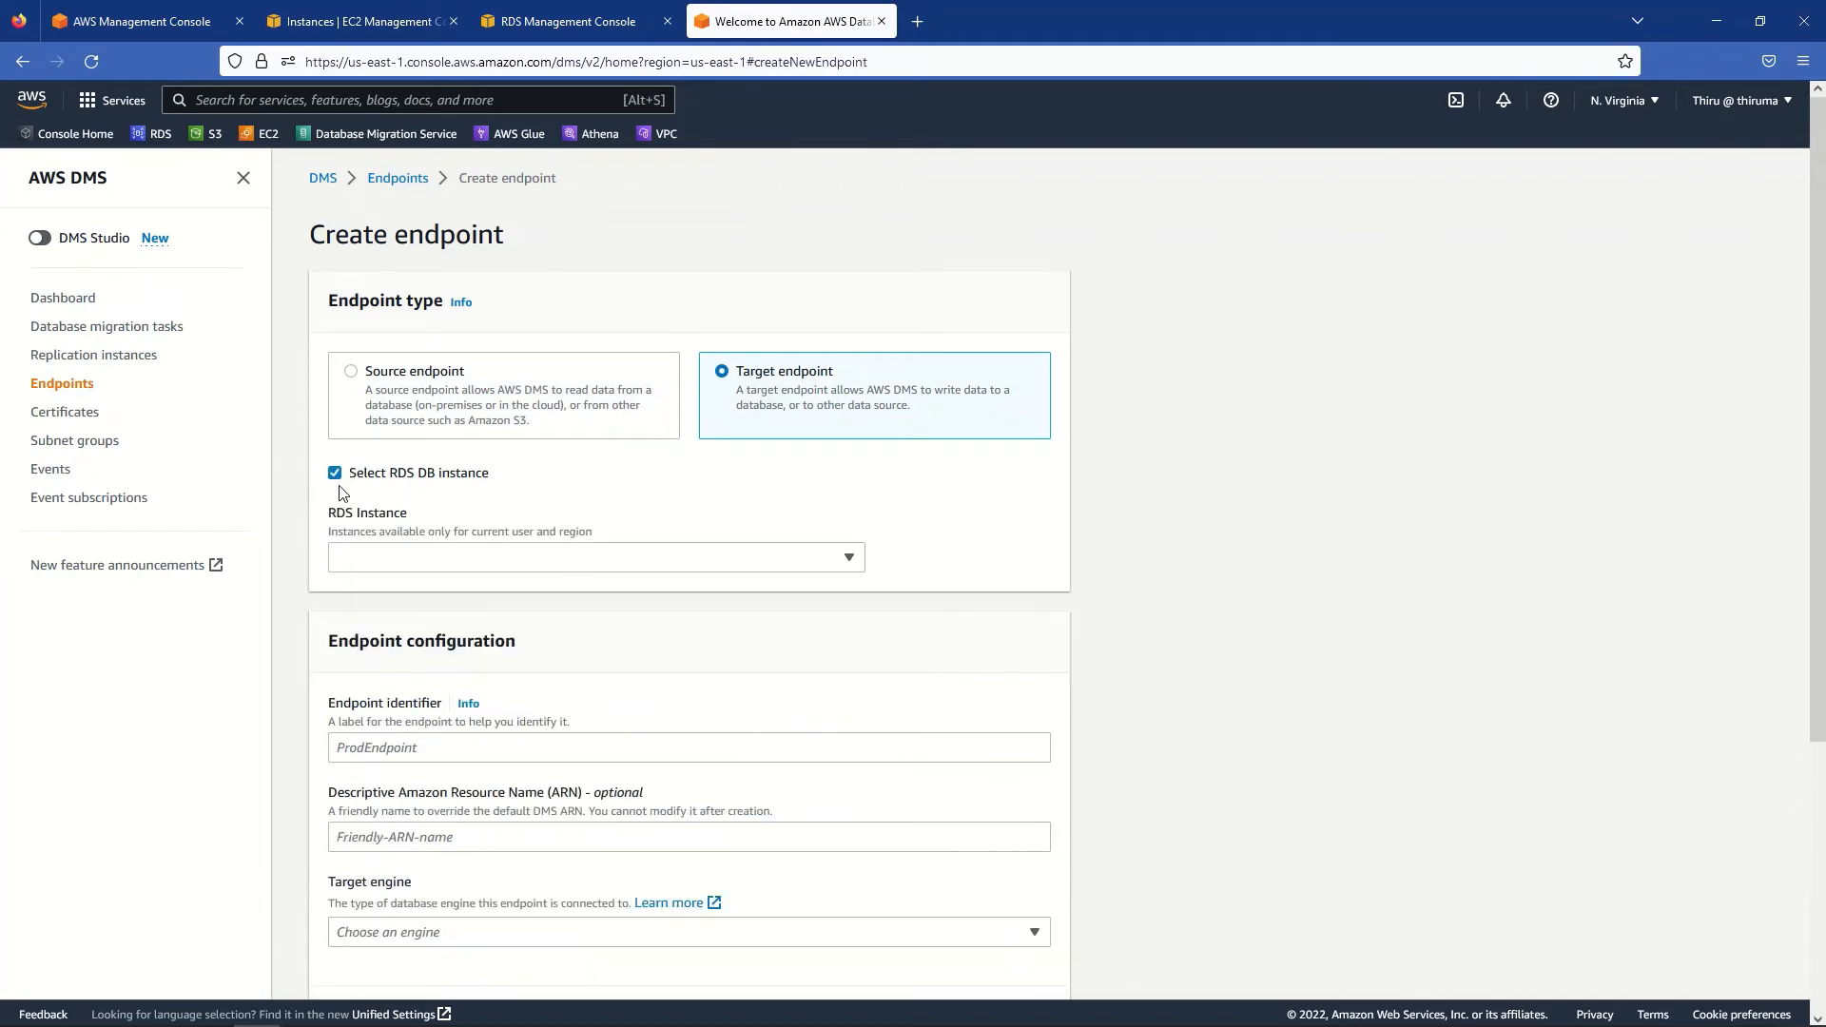
left_click(396, 561)
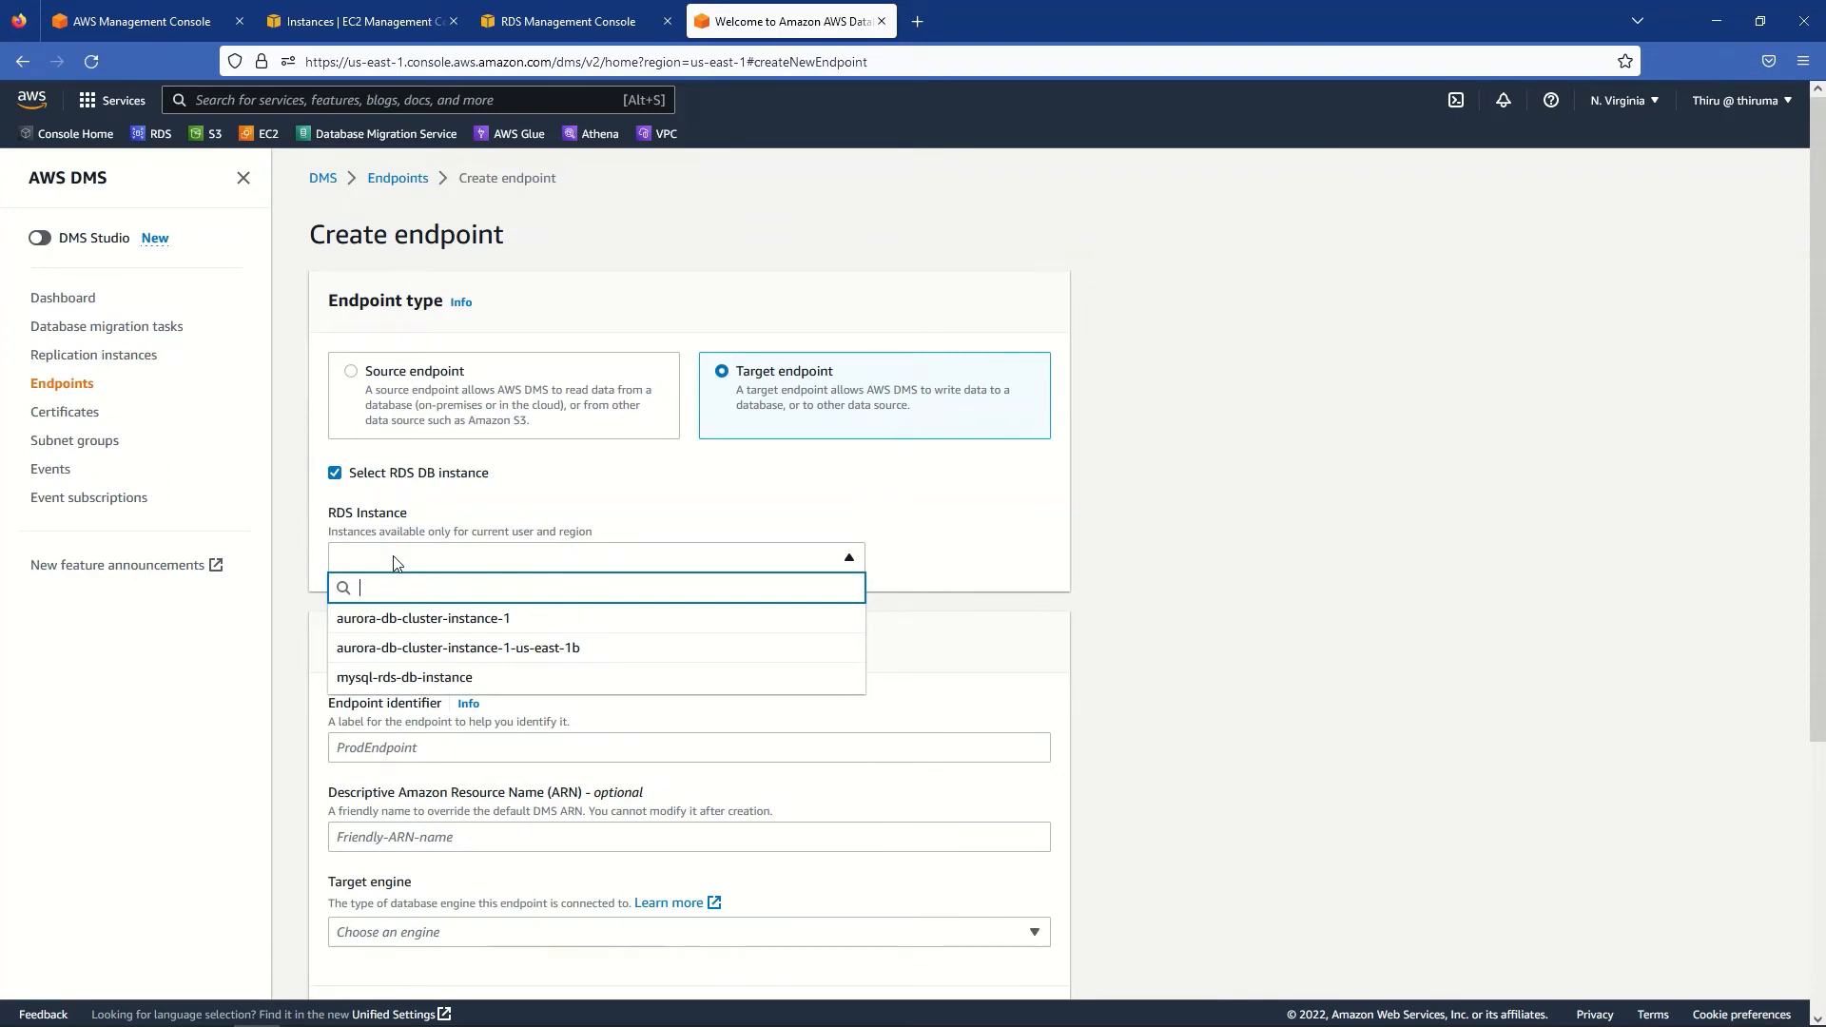
left_click(476, 623)
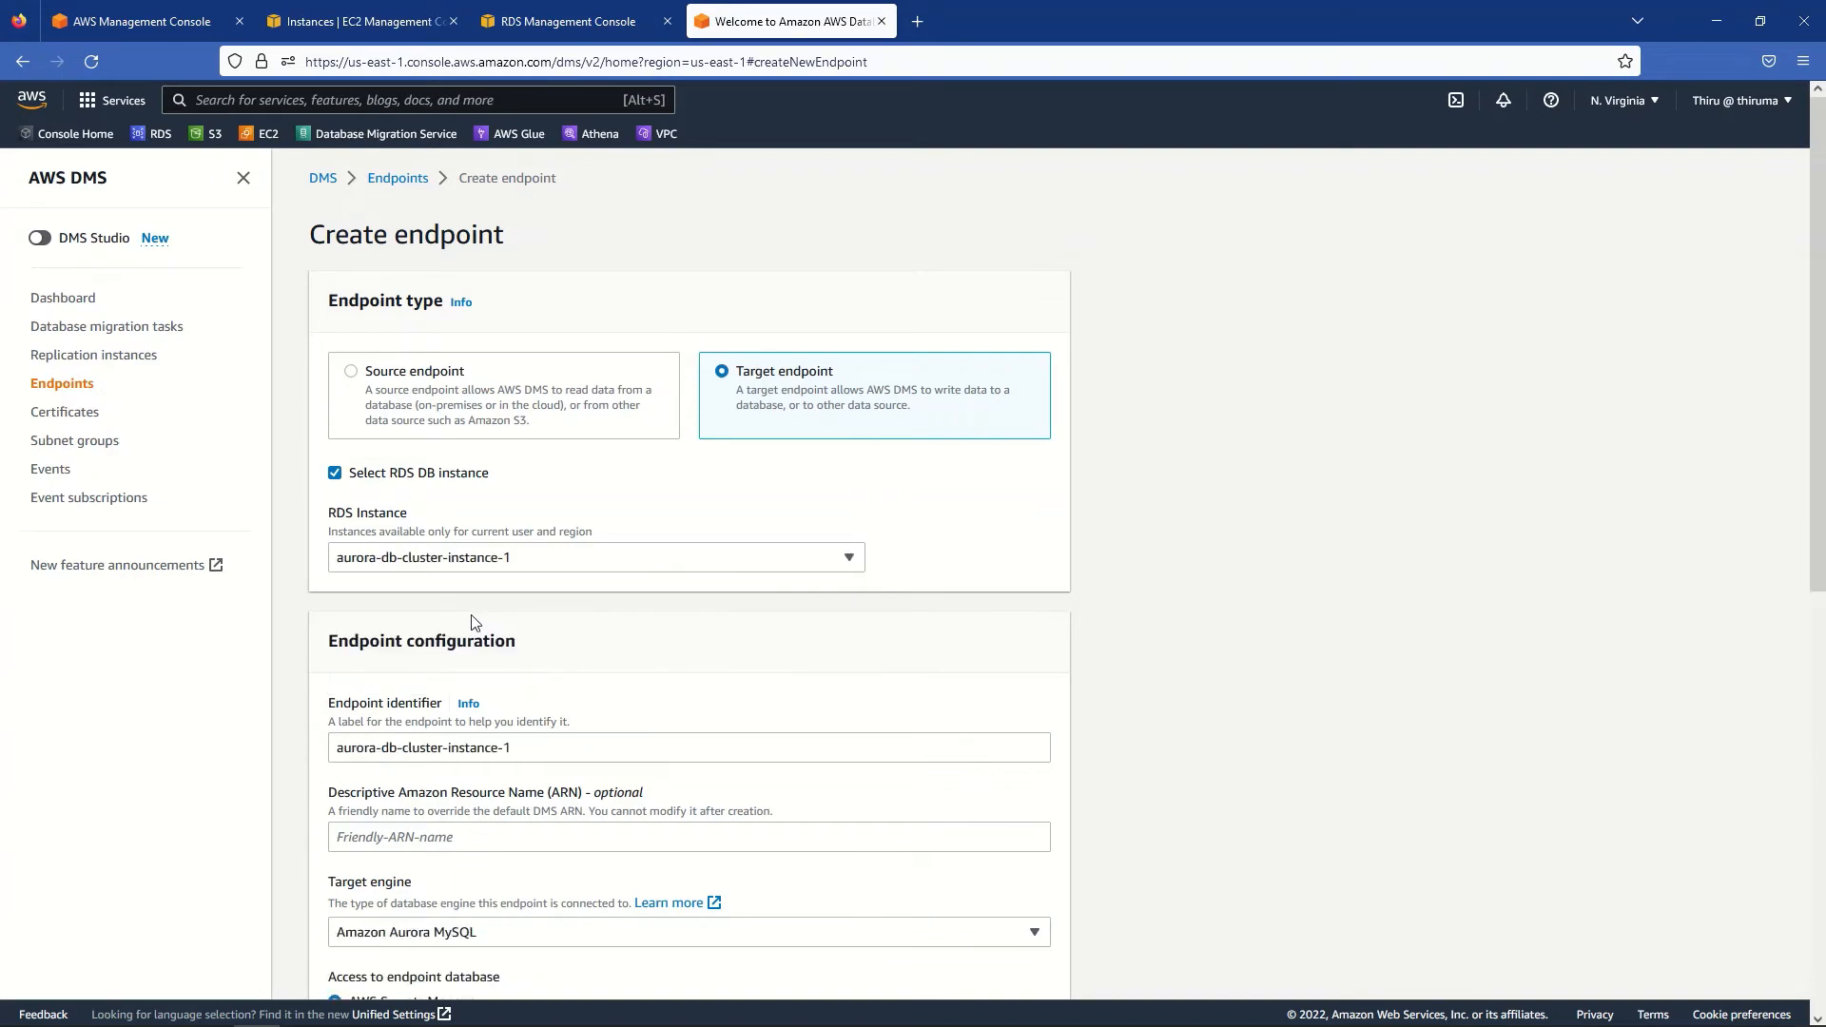
scroll(1195, 718, "down", 2)
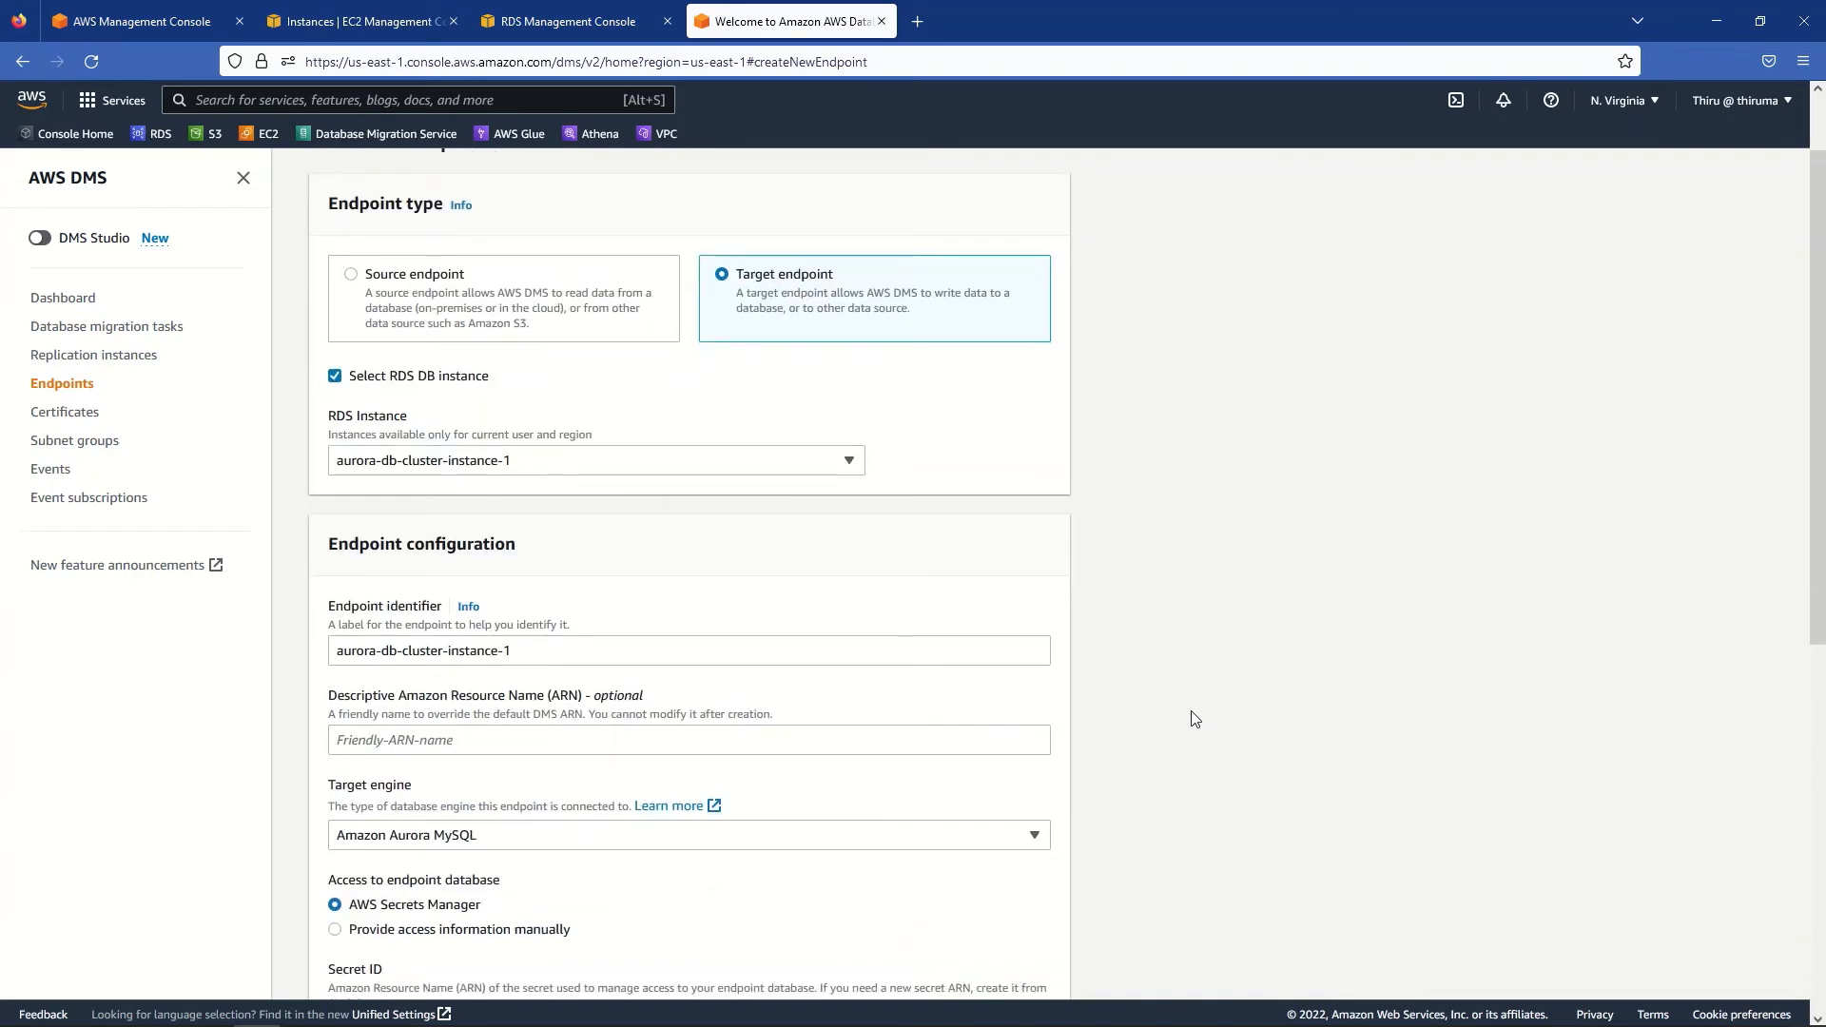
scroll(1197, 776, "down", 5)
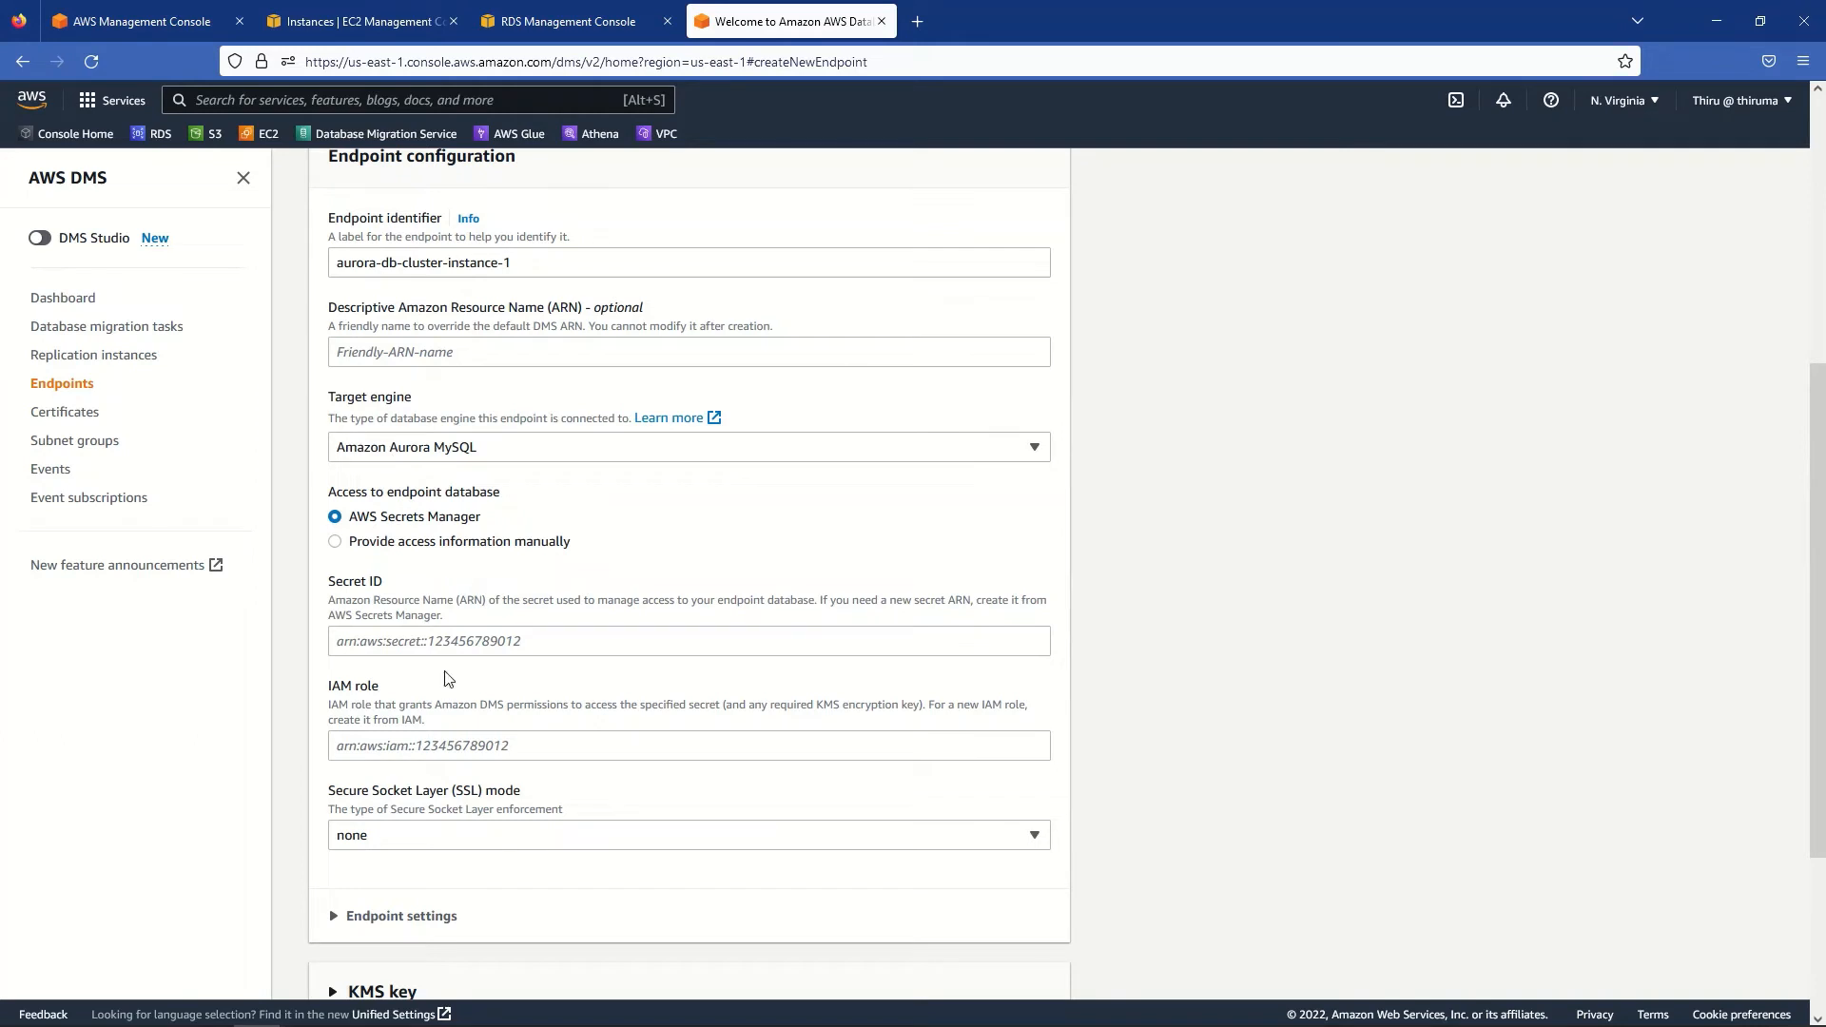
- Enter the Aurora database password manually and expand the connection test settings
left_click(336, 542)
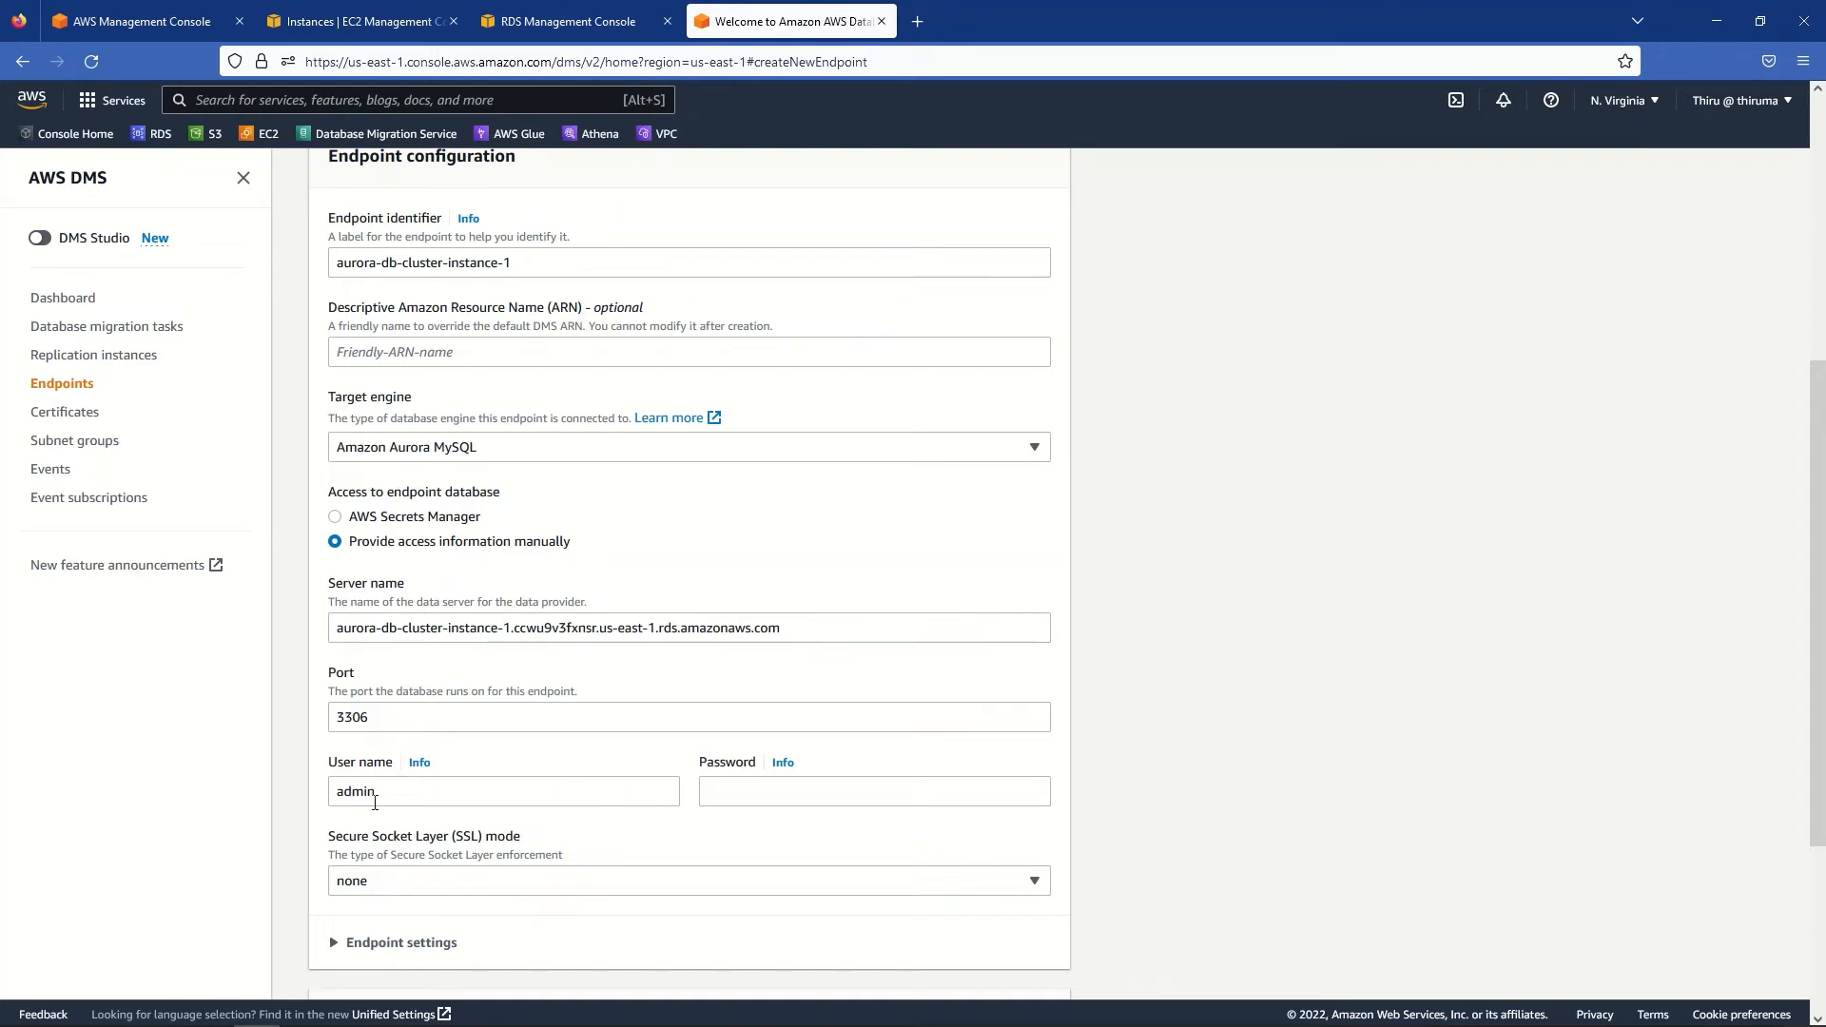
left_click(787, 794)
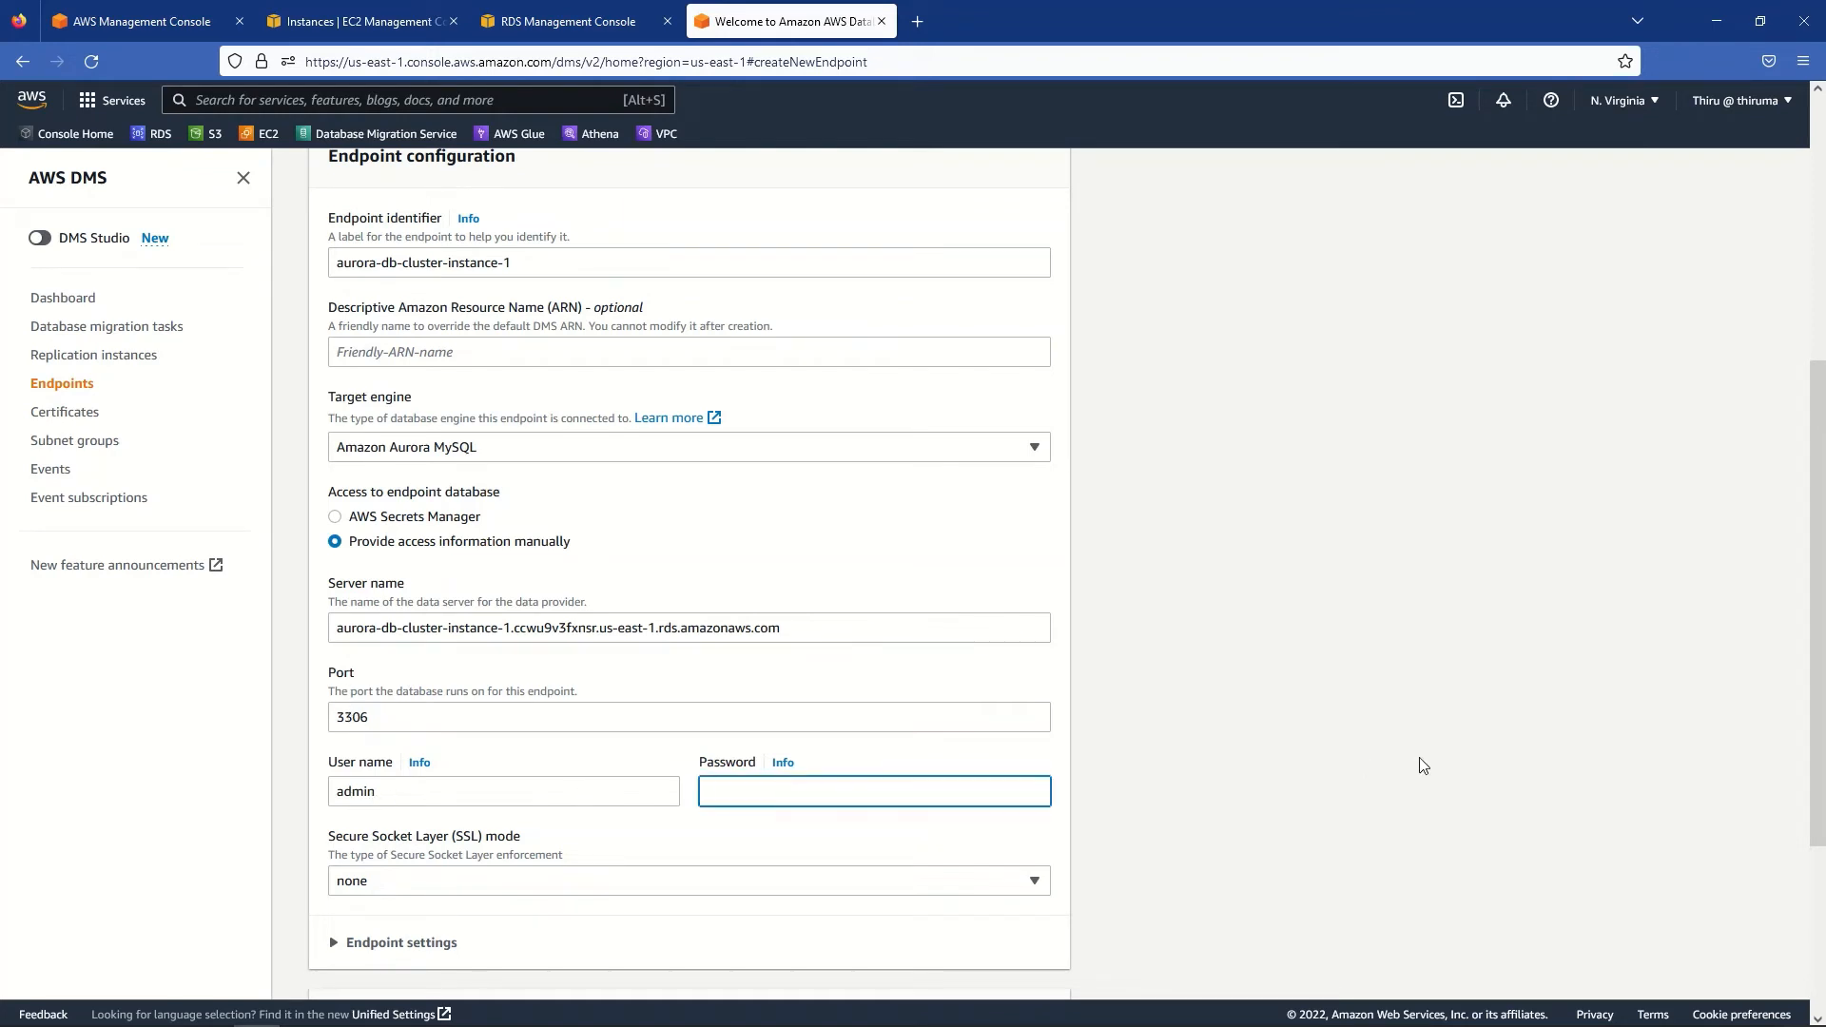
type("123456")
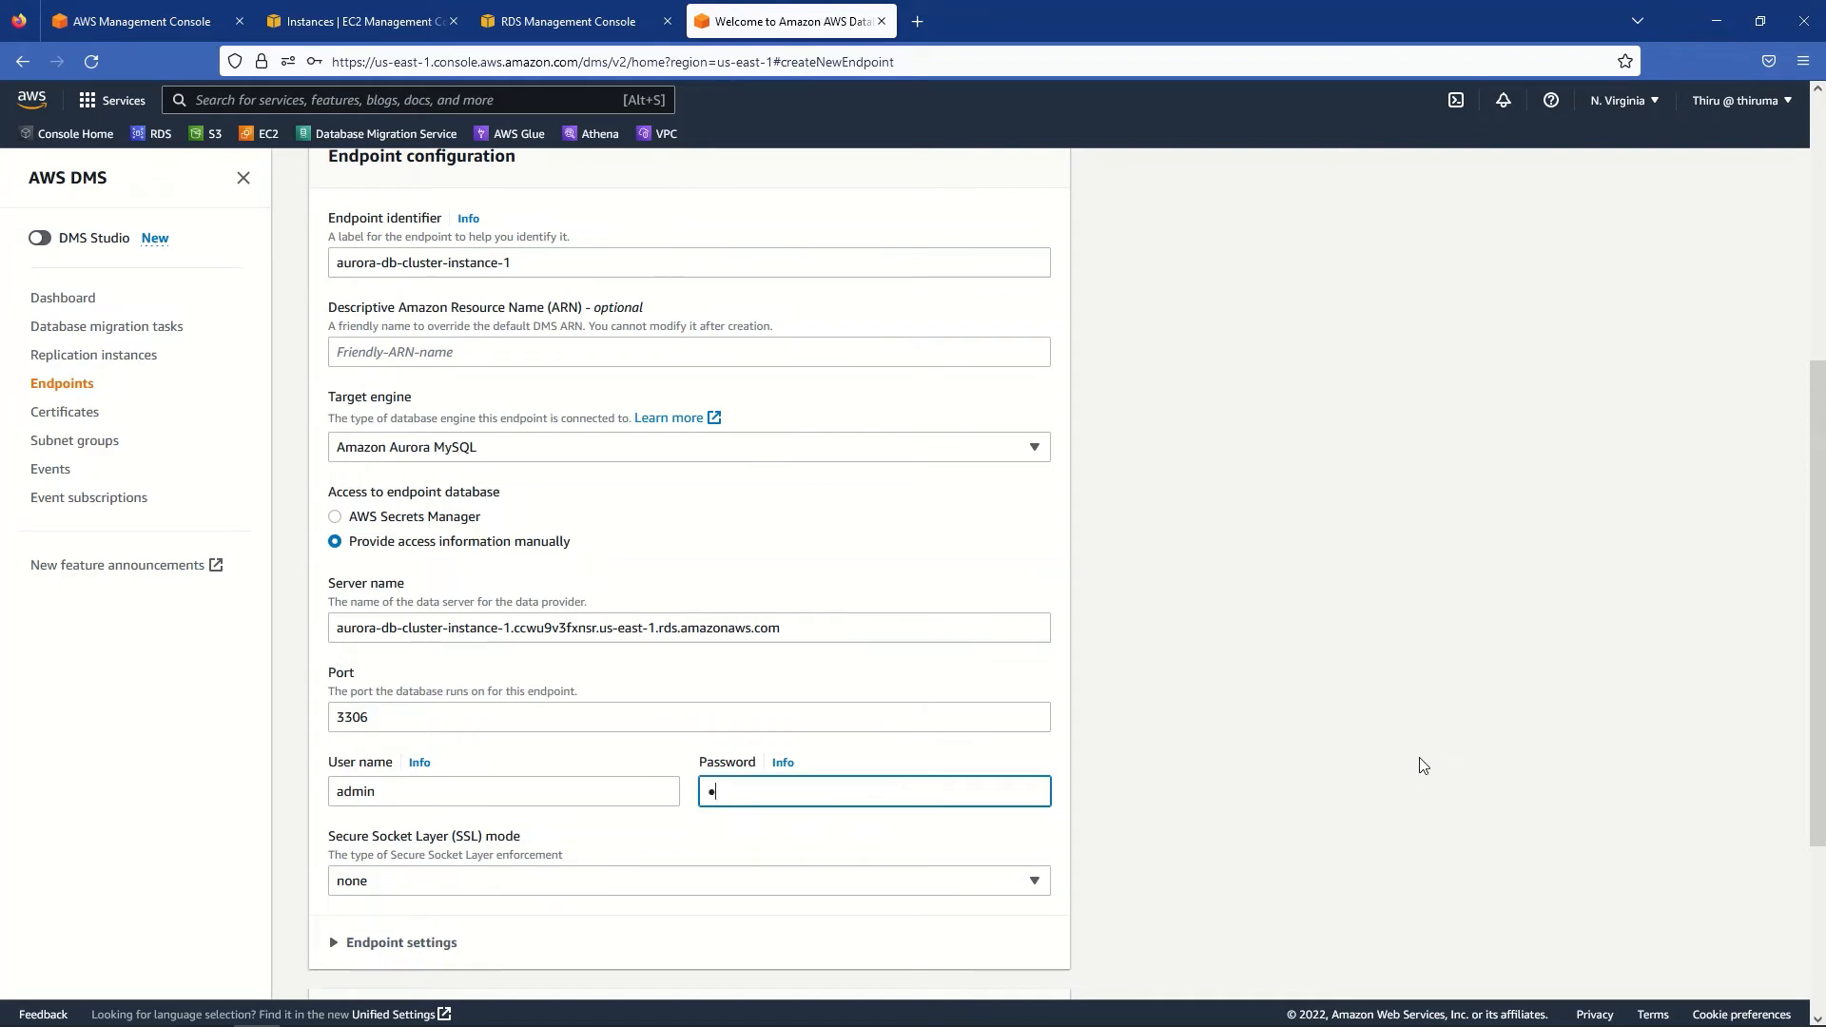
type("789012345")
scroll(1452, 763, "down", 3)
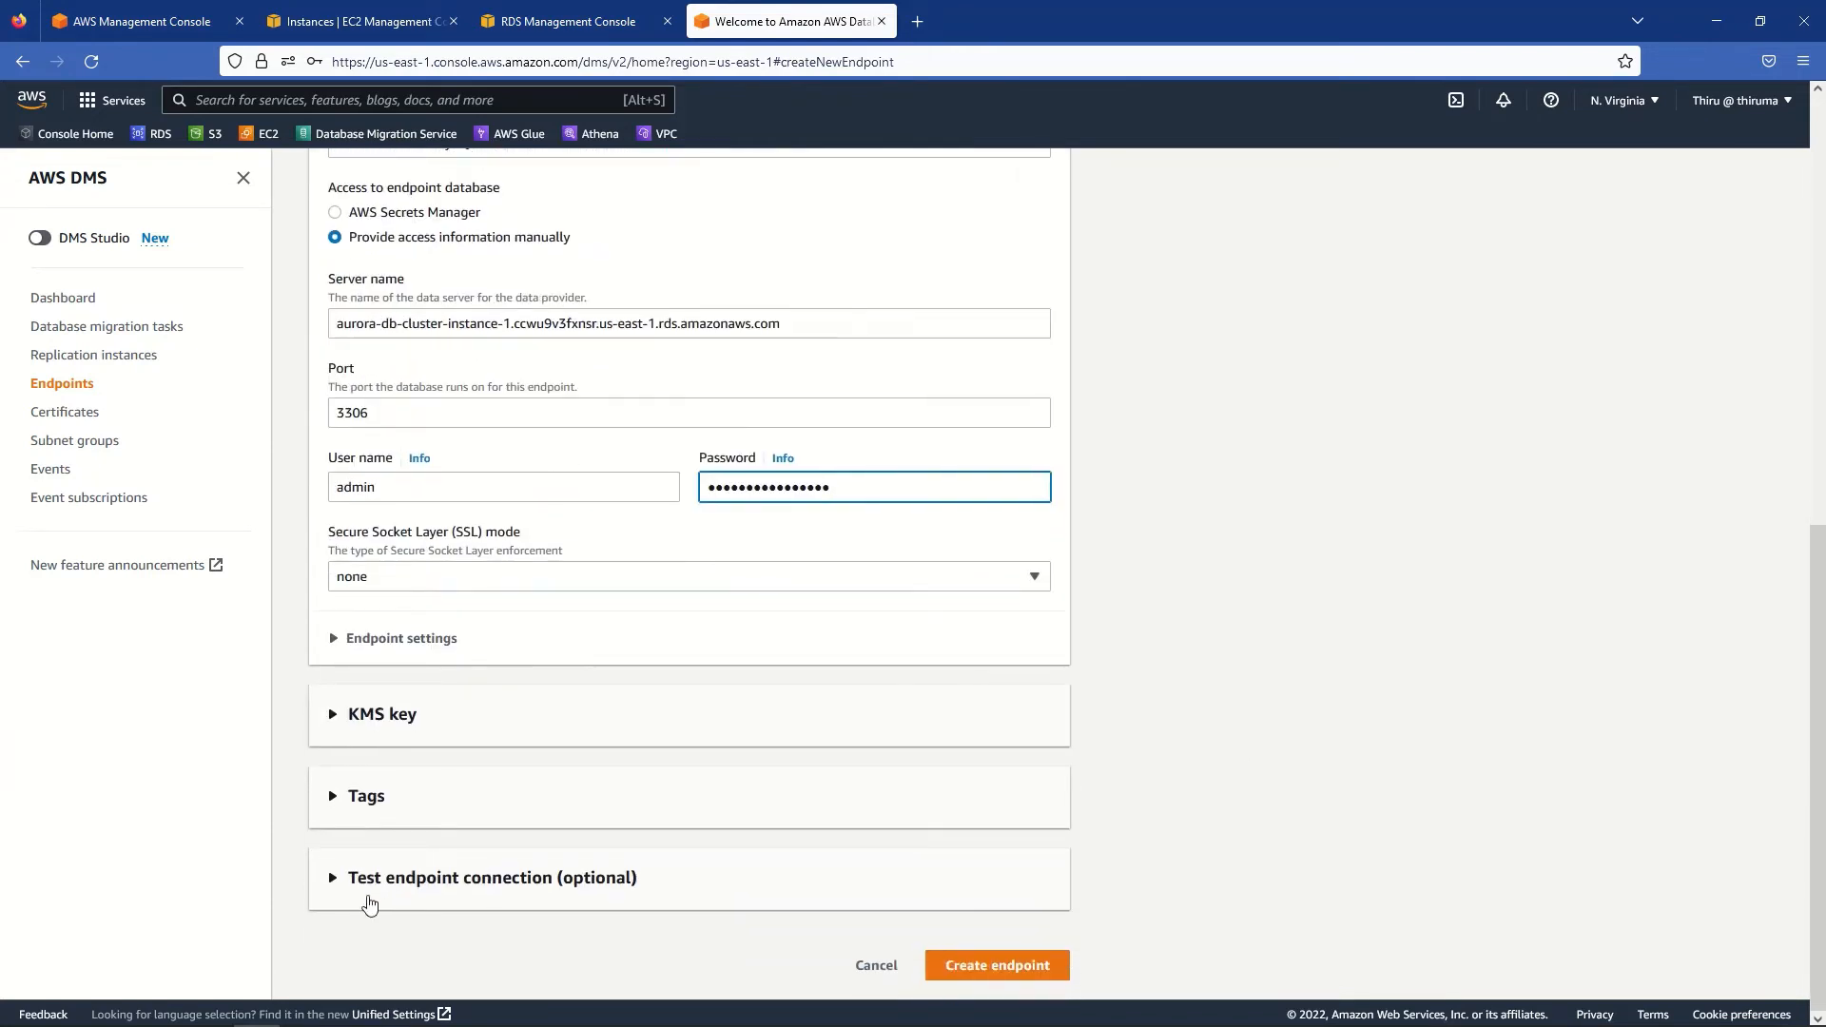
left_click(333, 880)
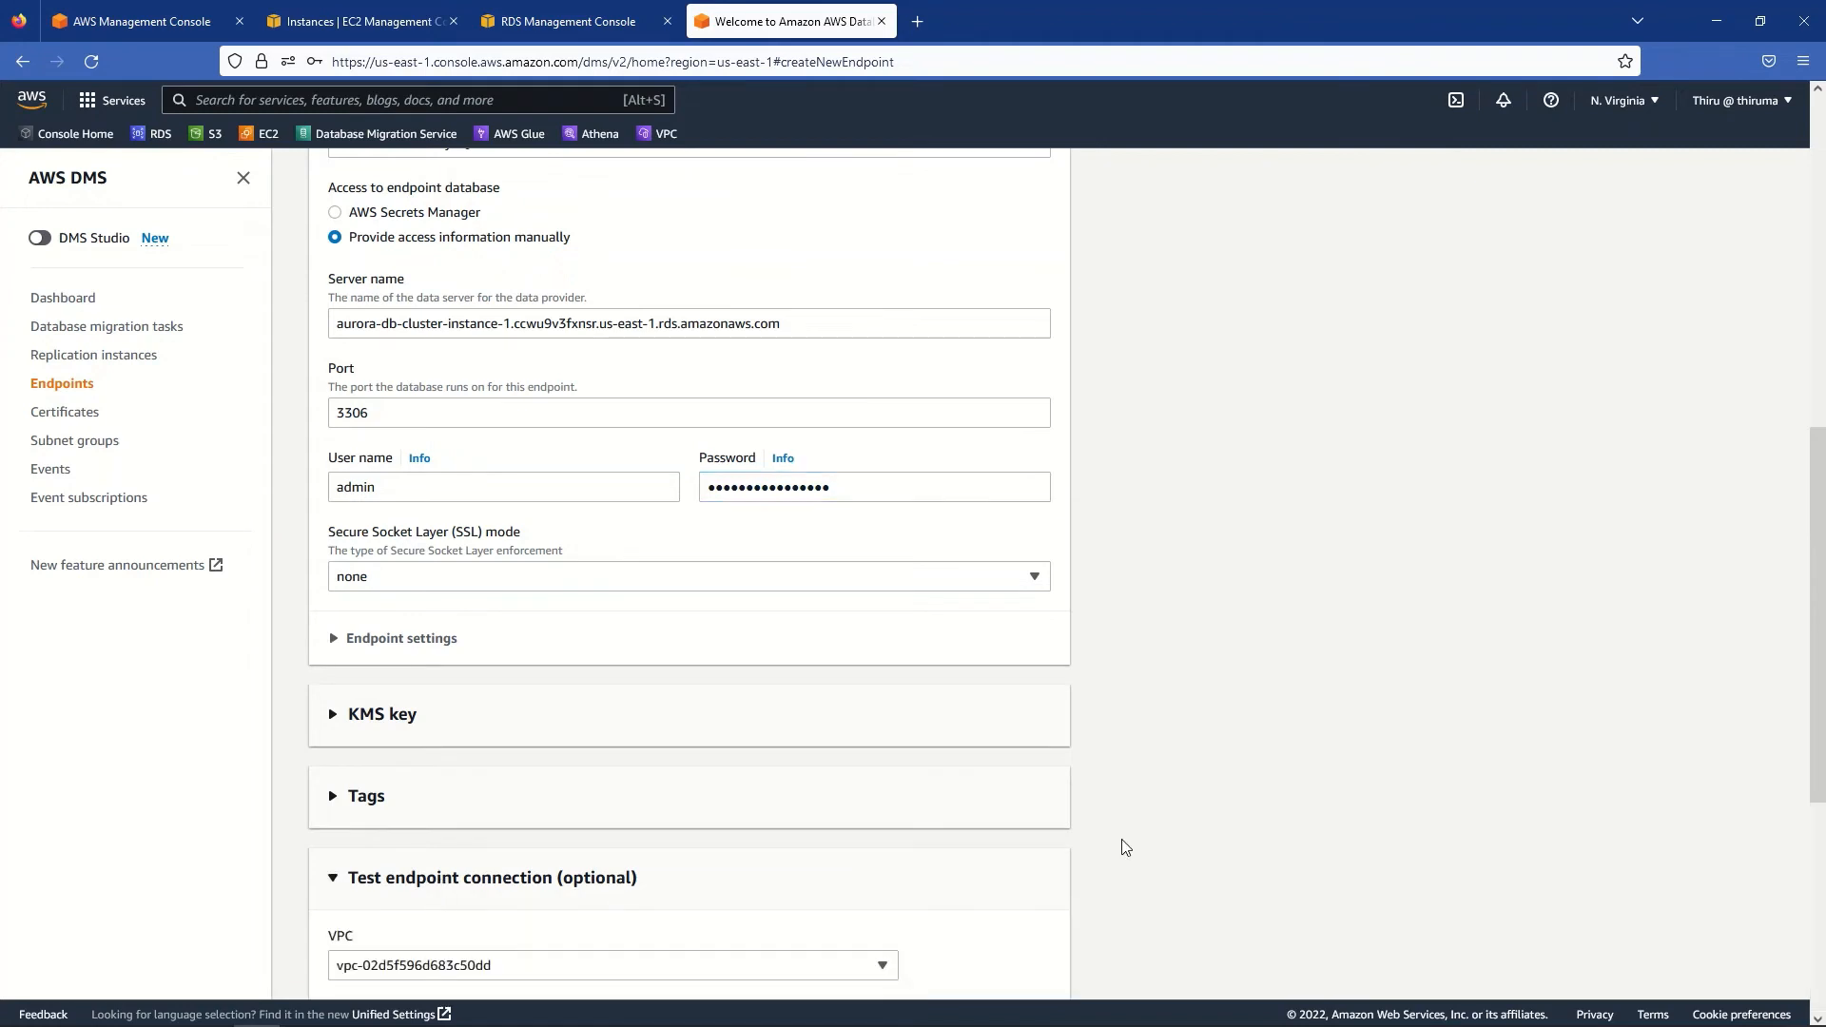
scroll(1126, 847, "down", 3)
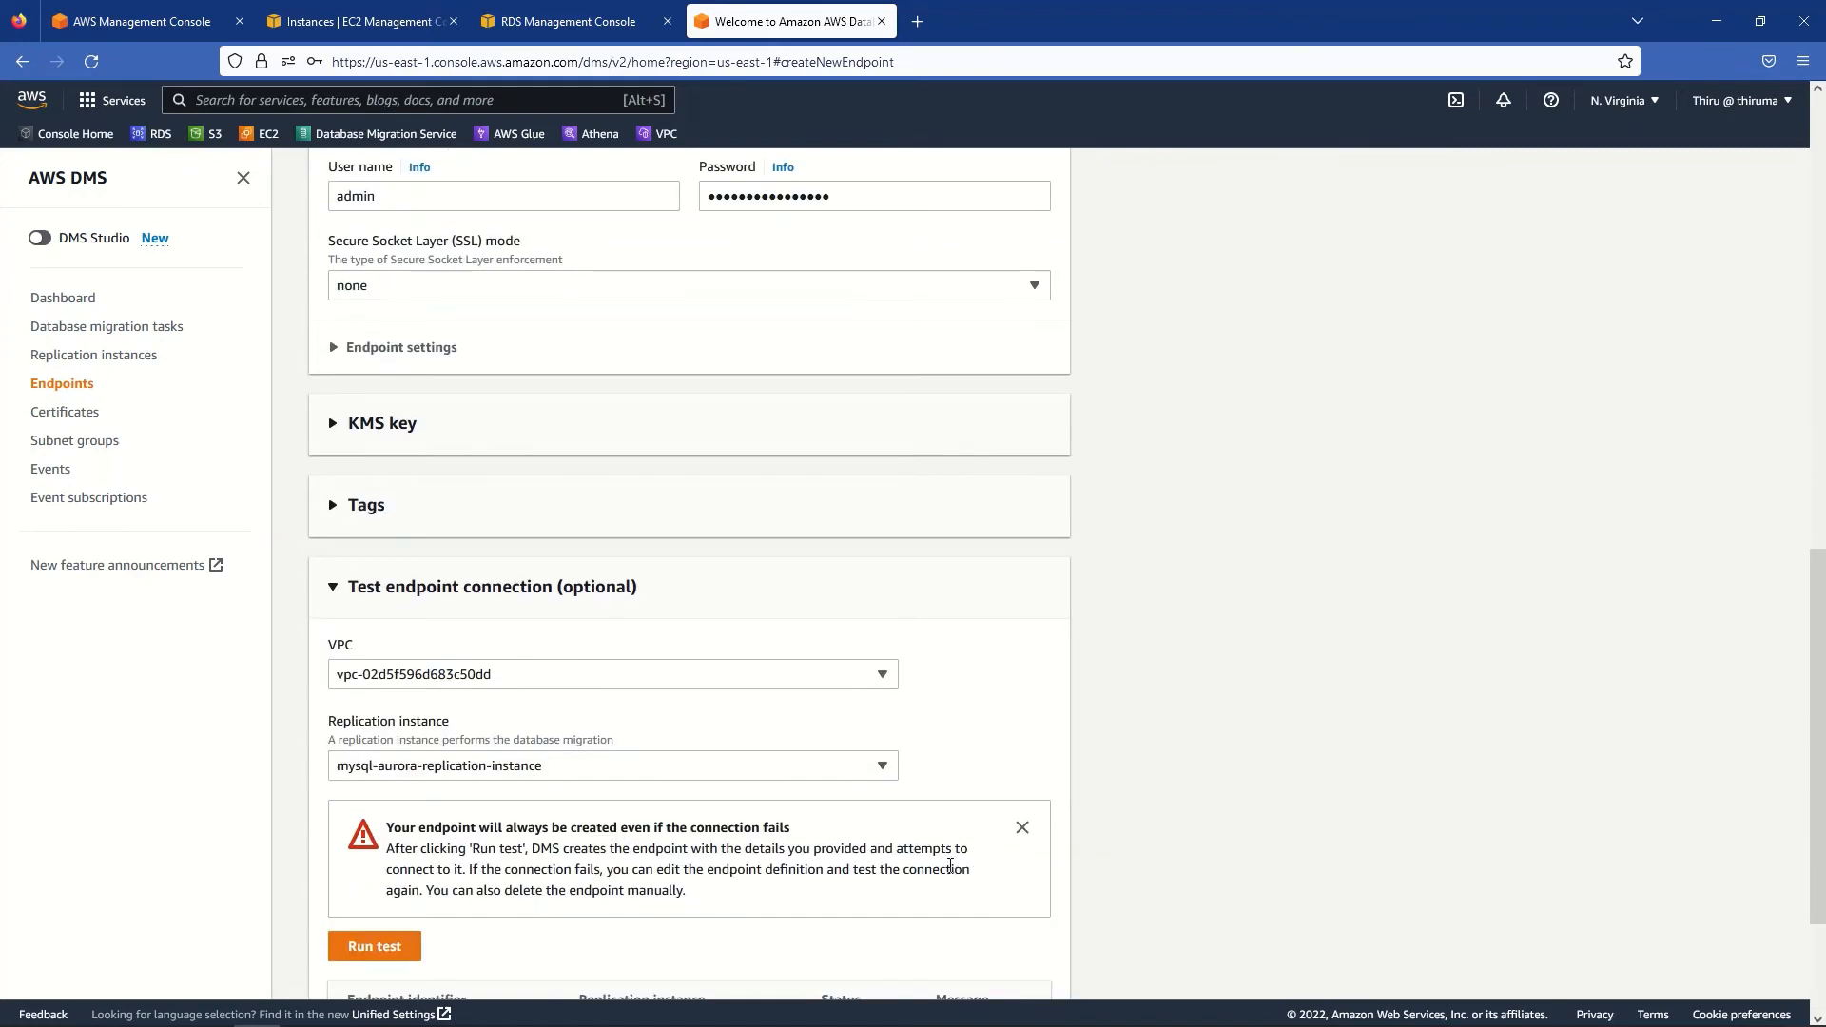
scroll(950, 867, "down", 2)
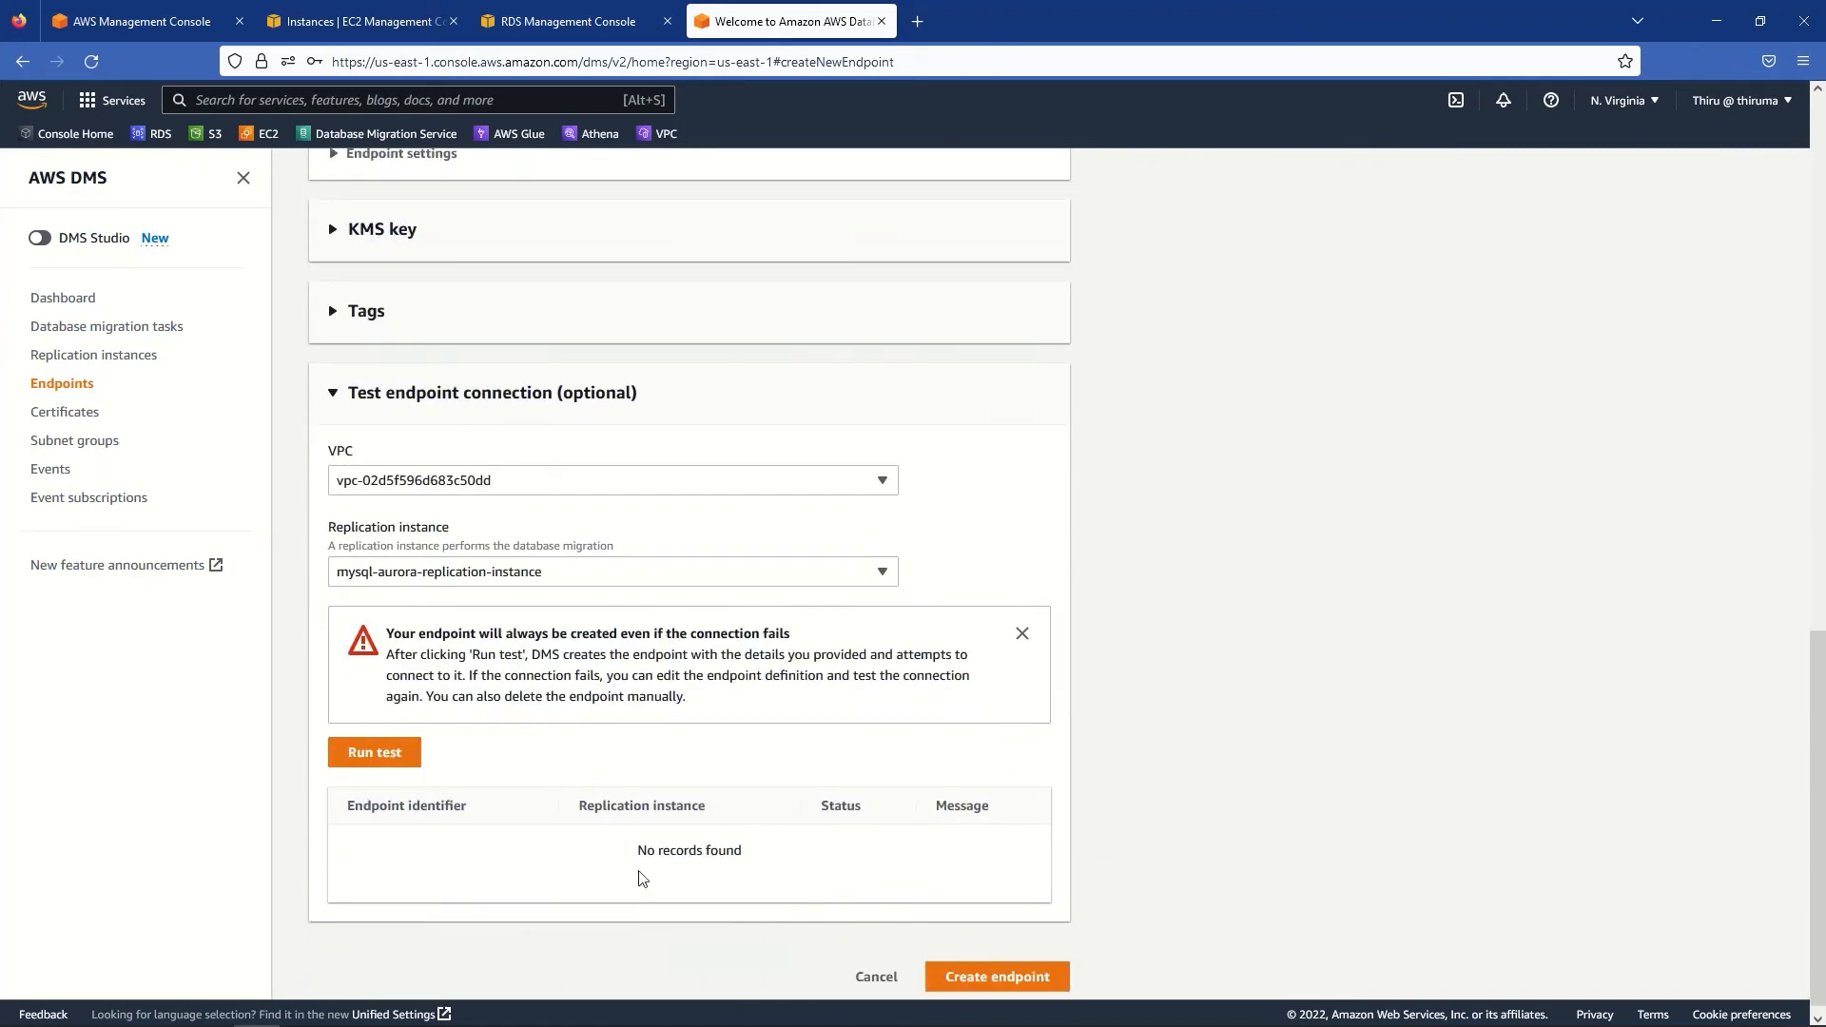
- Test the aurora-db-cluster-instance-1 target endpoint connection and, once successful, create the endpoint
left_click(376, 755)
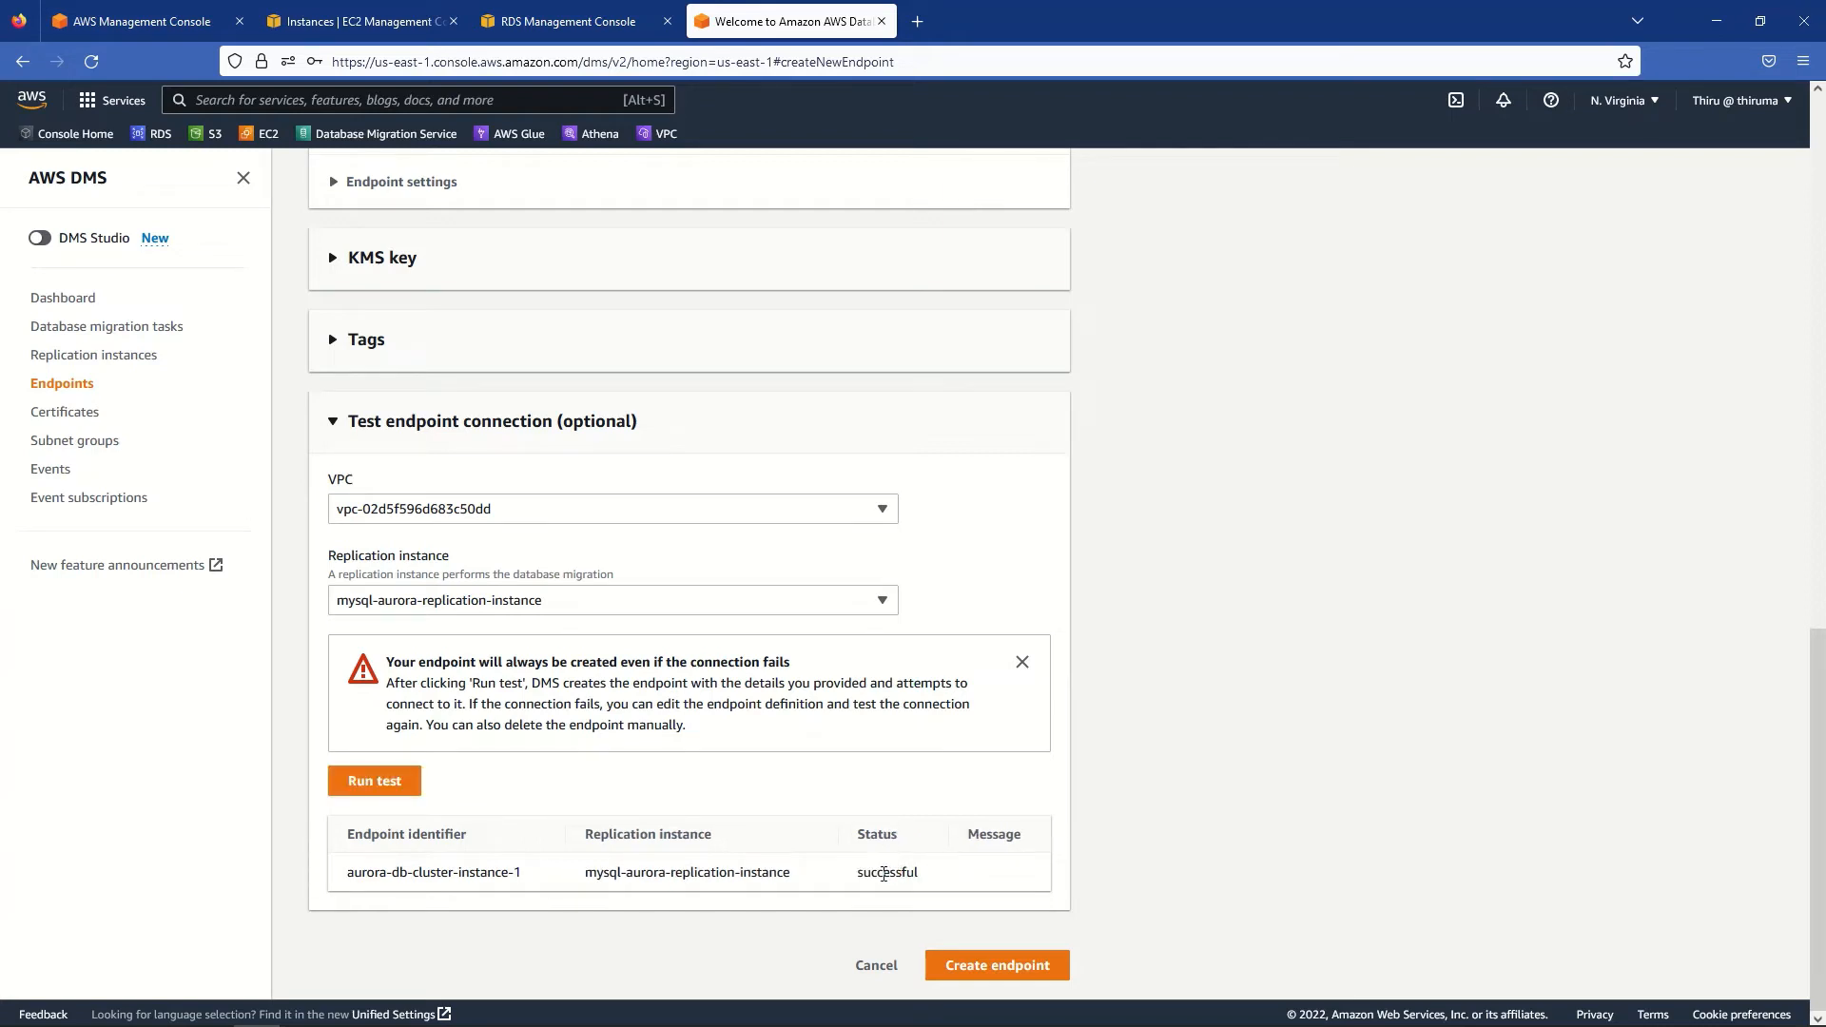
double_click(884, 874)
left_click(1237, 876)
left_click(1027, 967)
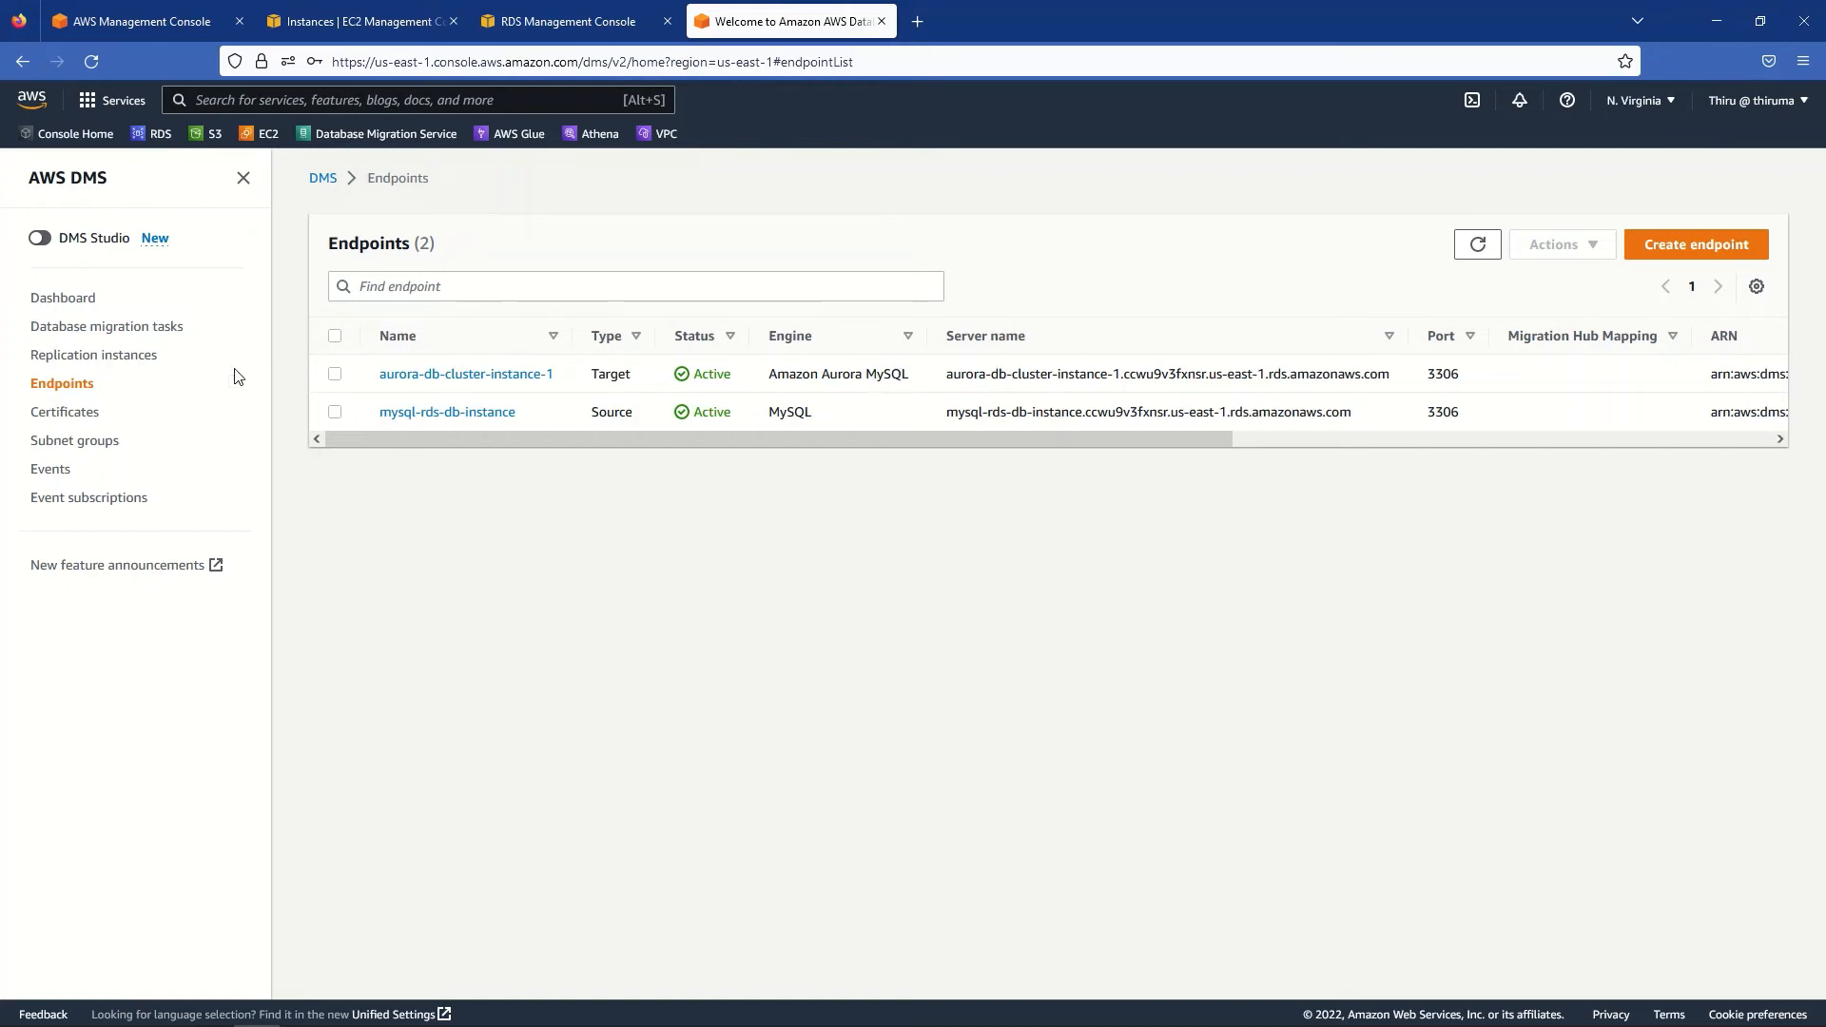
- Start a new database migration task with identifier mysql-aurora-migration-task
left_click(82, 328)
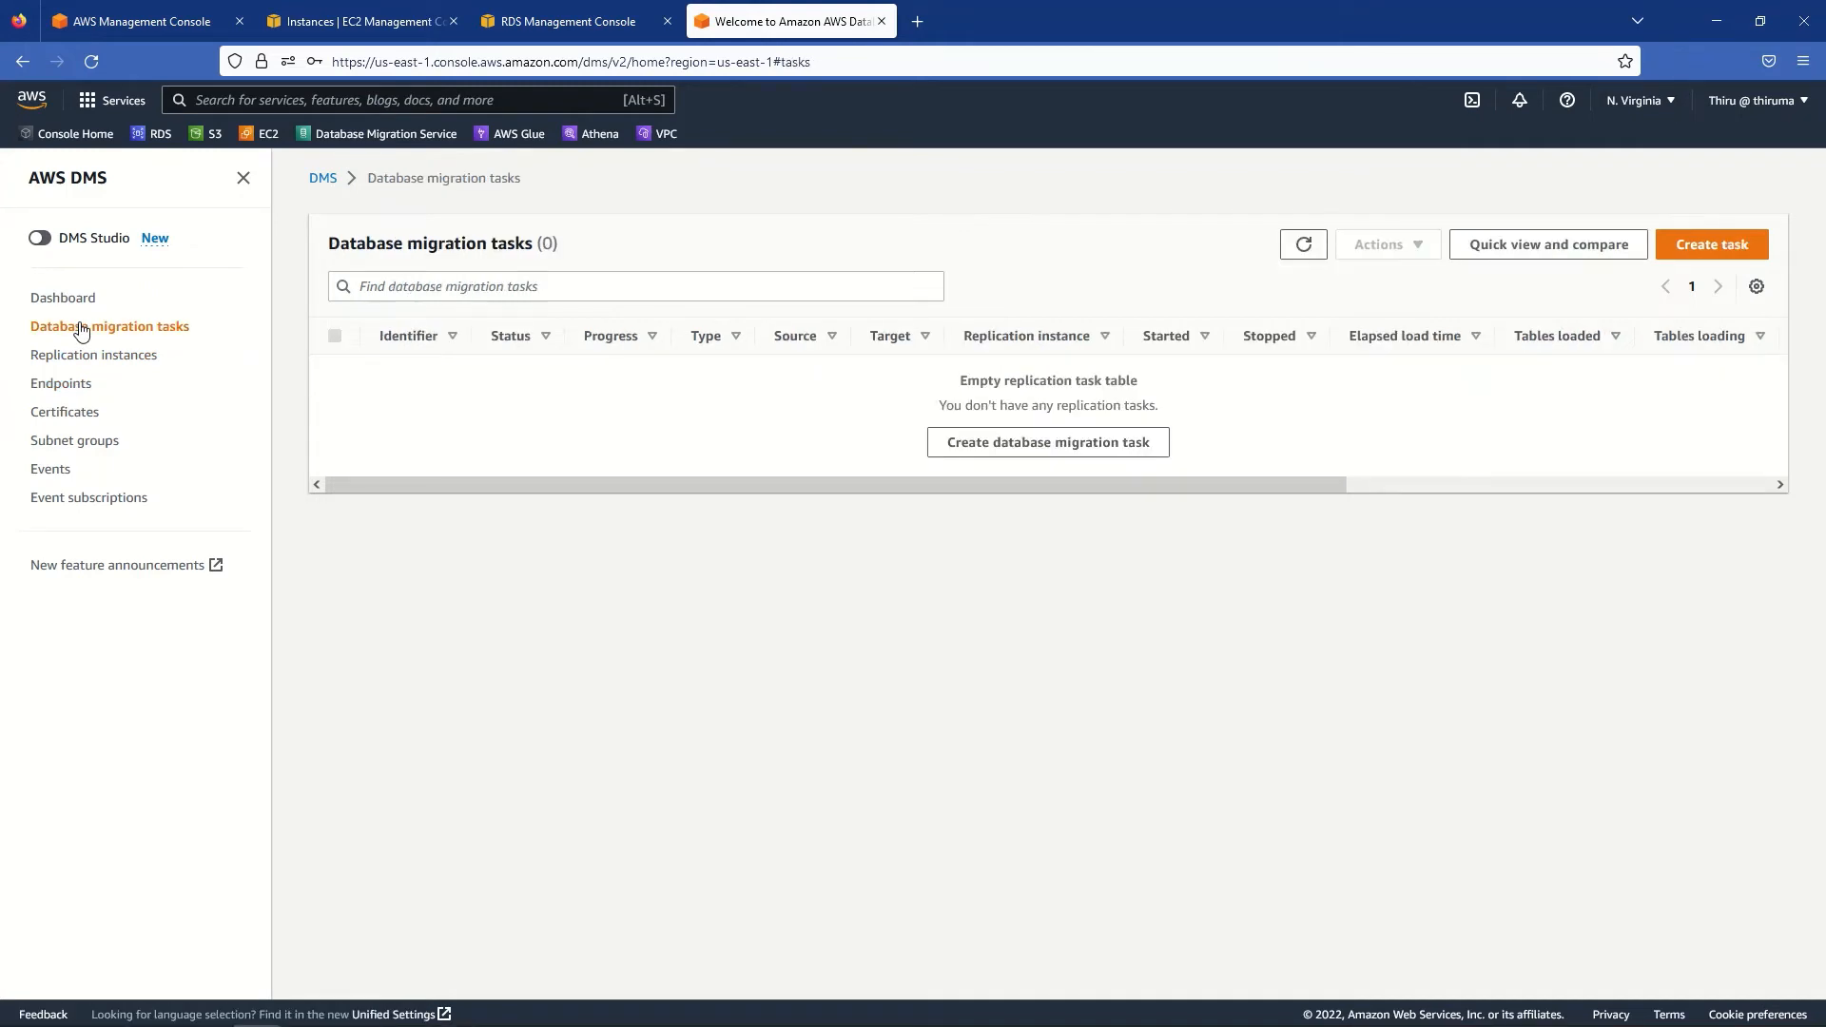
left_click(1737, 250)
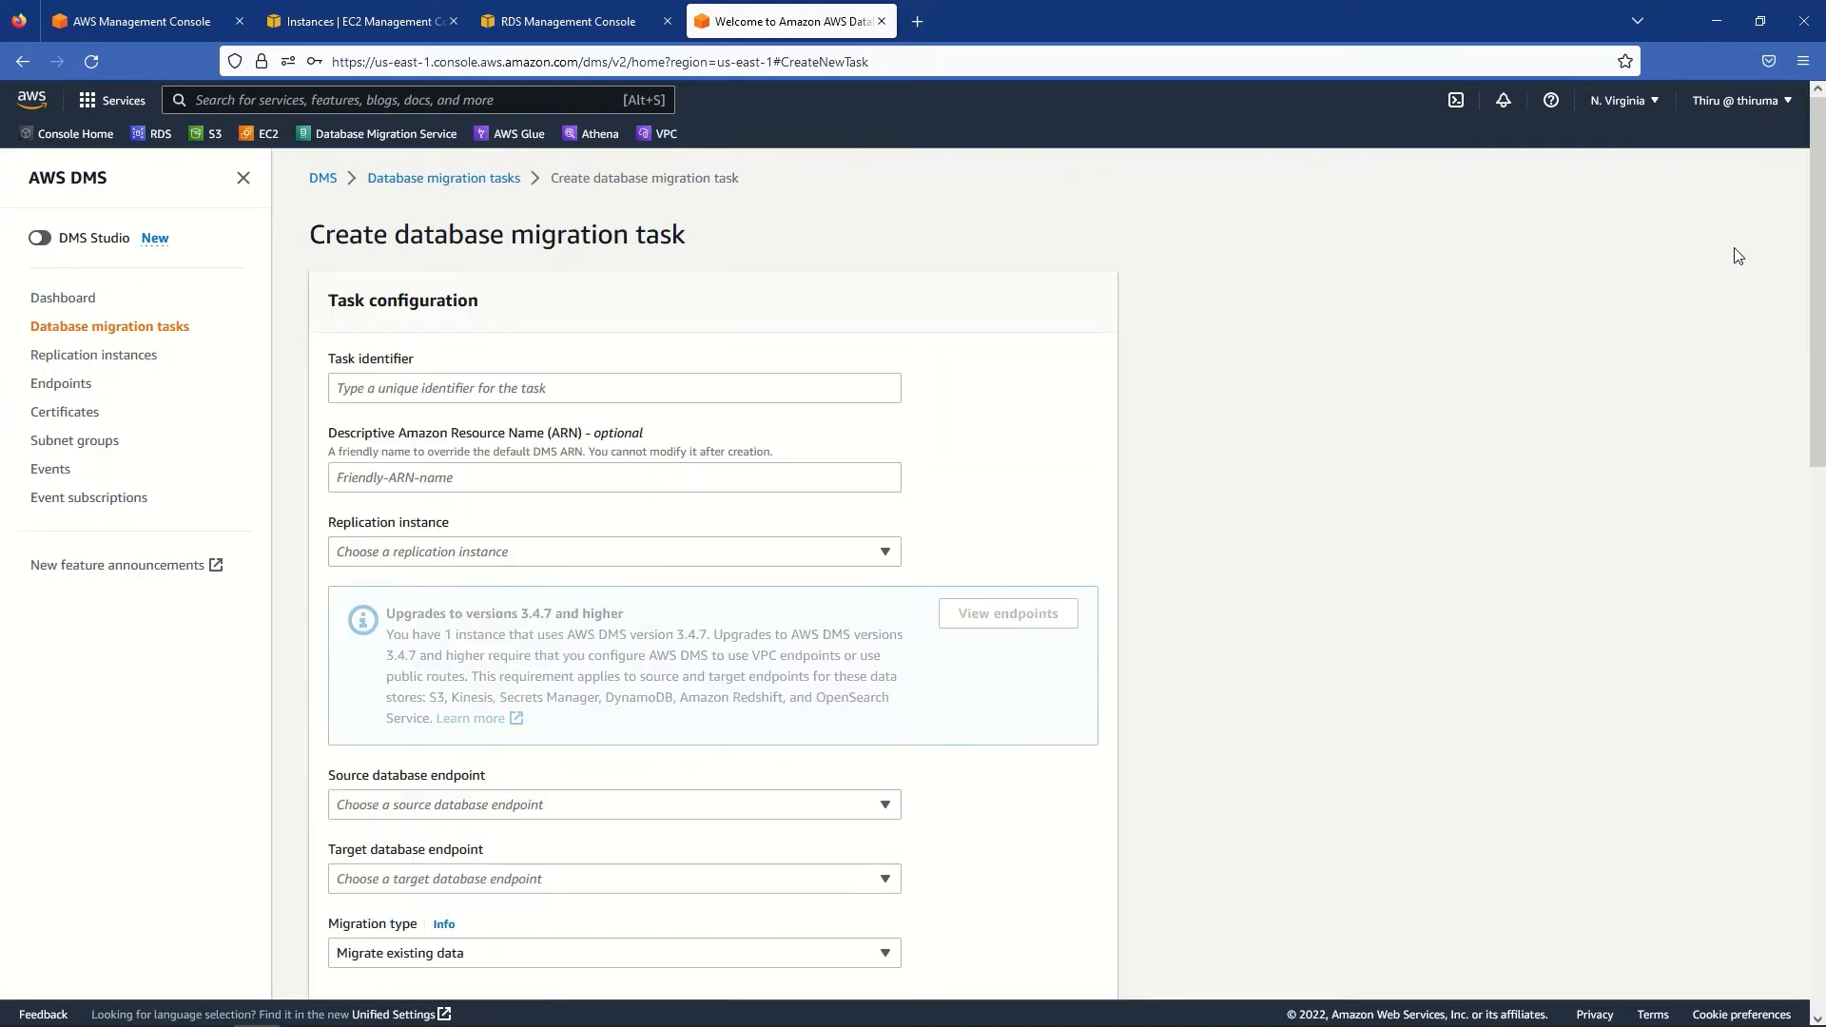
left_click(410, 390)
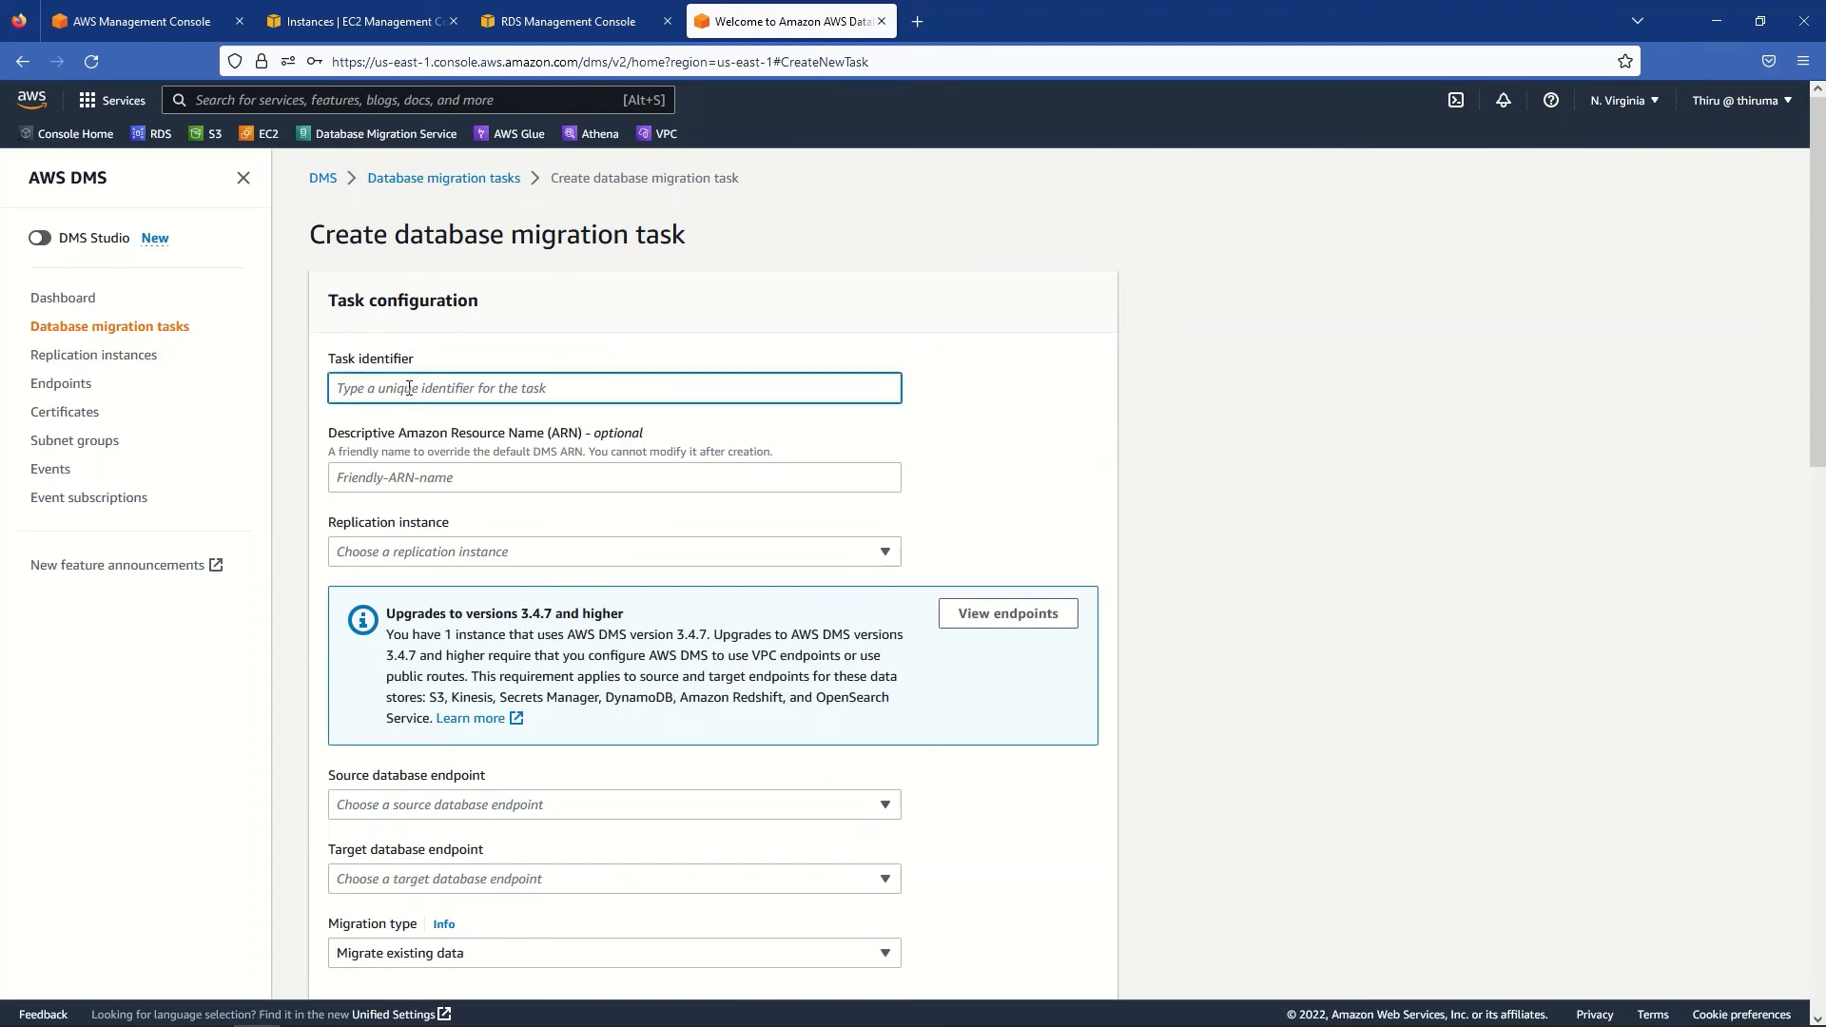
type("mysql-auro")
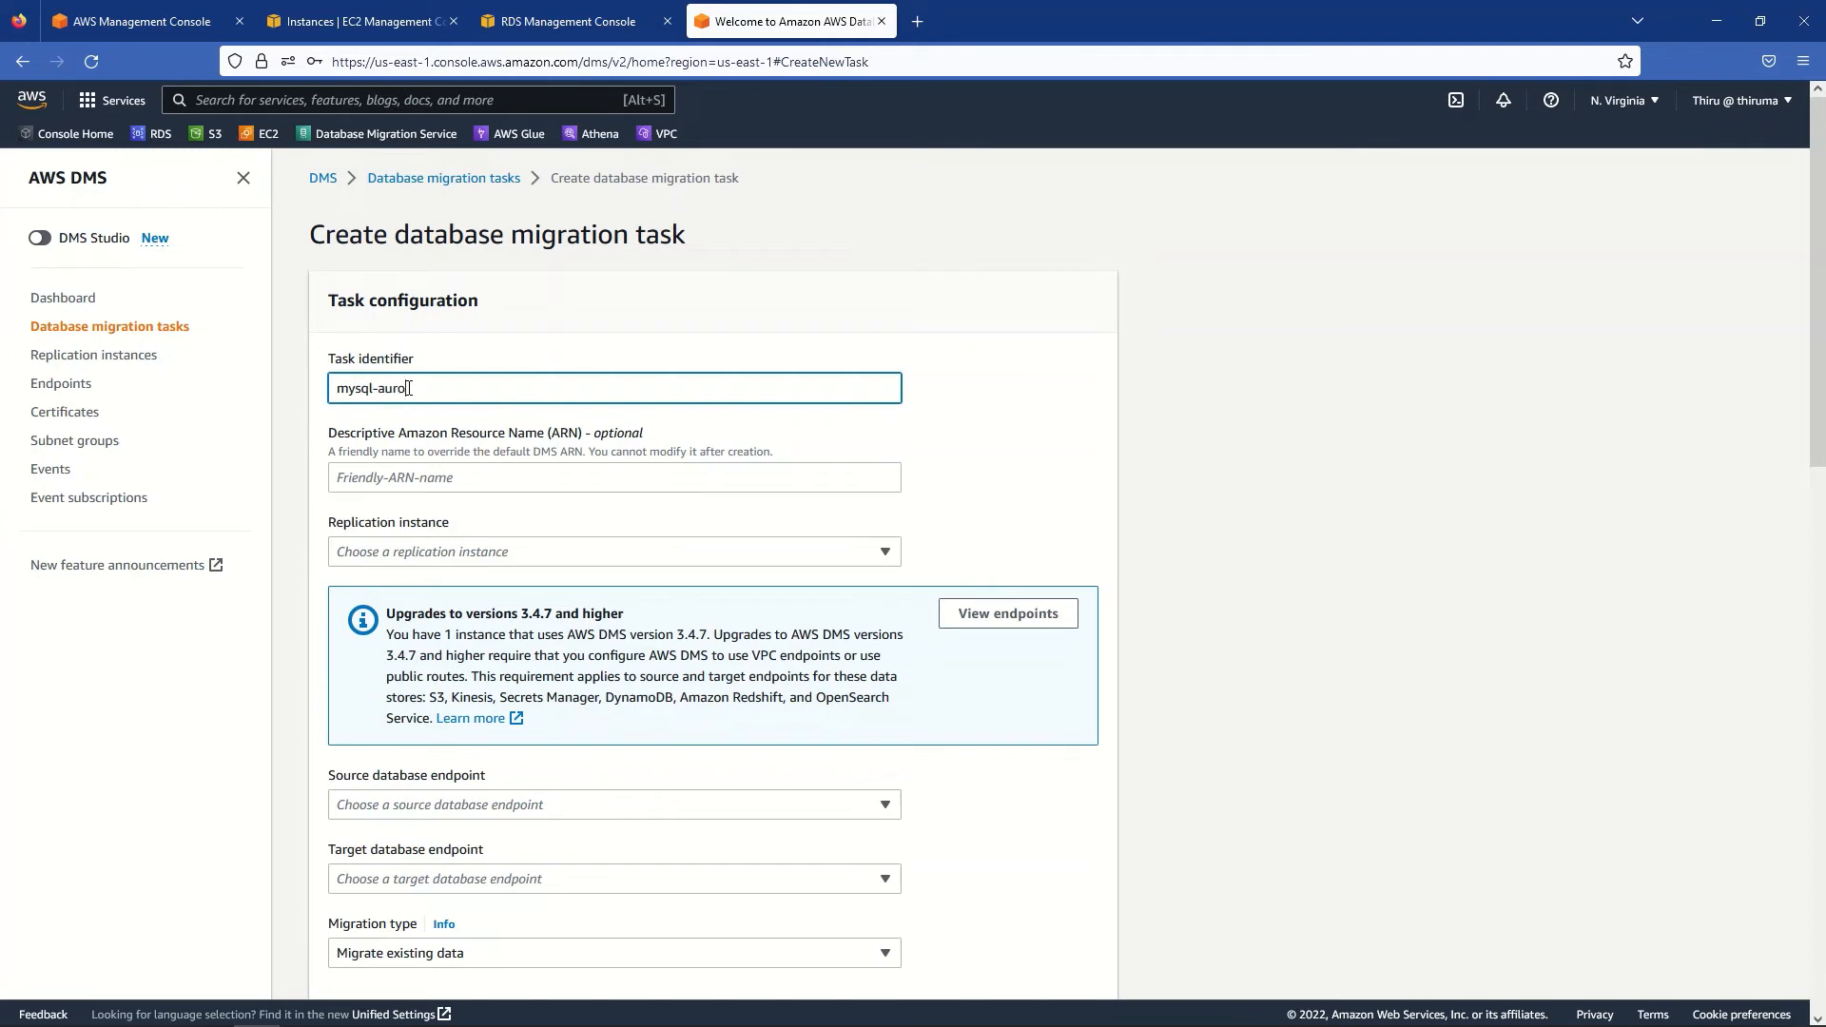
type("ra0")
type("-migra")
type("tion")
type("-task")
triple_click(403, 391)
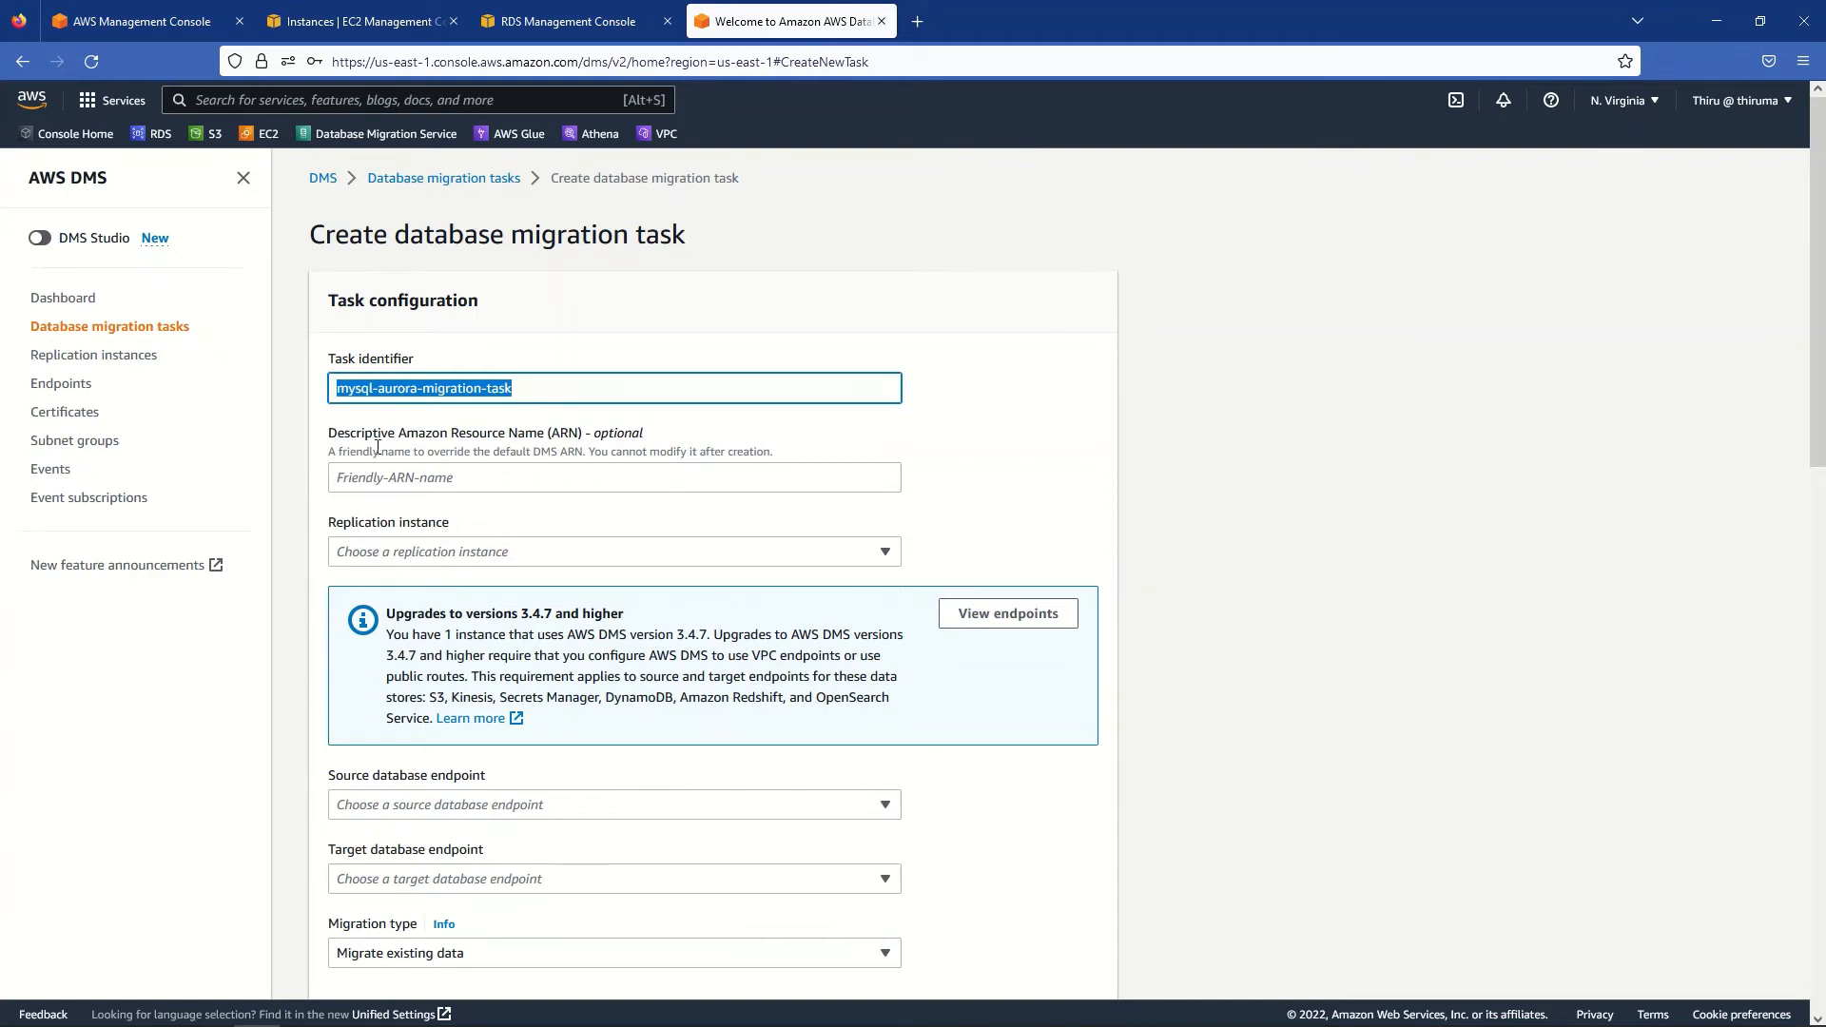
- Choose mysql-aurora-replication-instance, source mysql-rds-db-instance and target aurora-db-cluster-instance-1 for the task
left_click(362, 556)
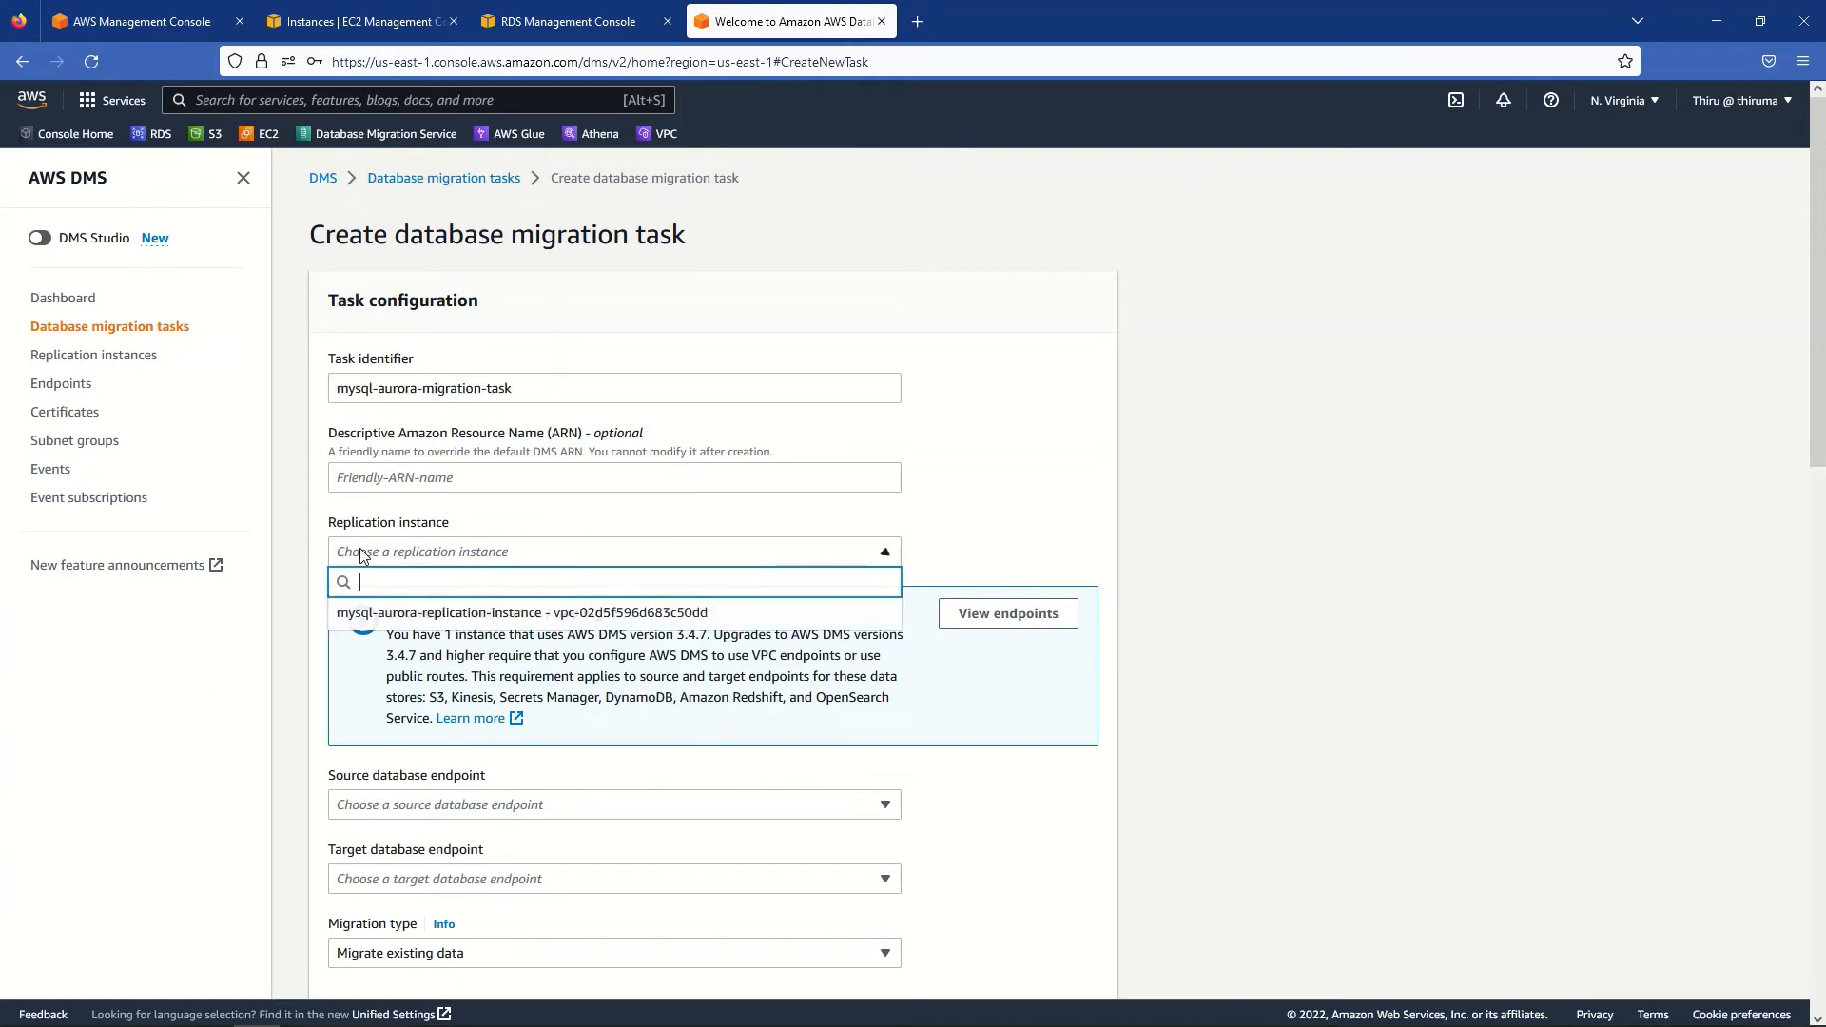
left_click(358, 619)
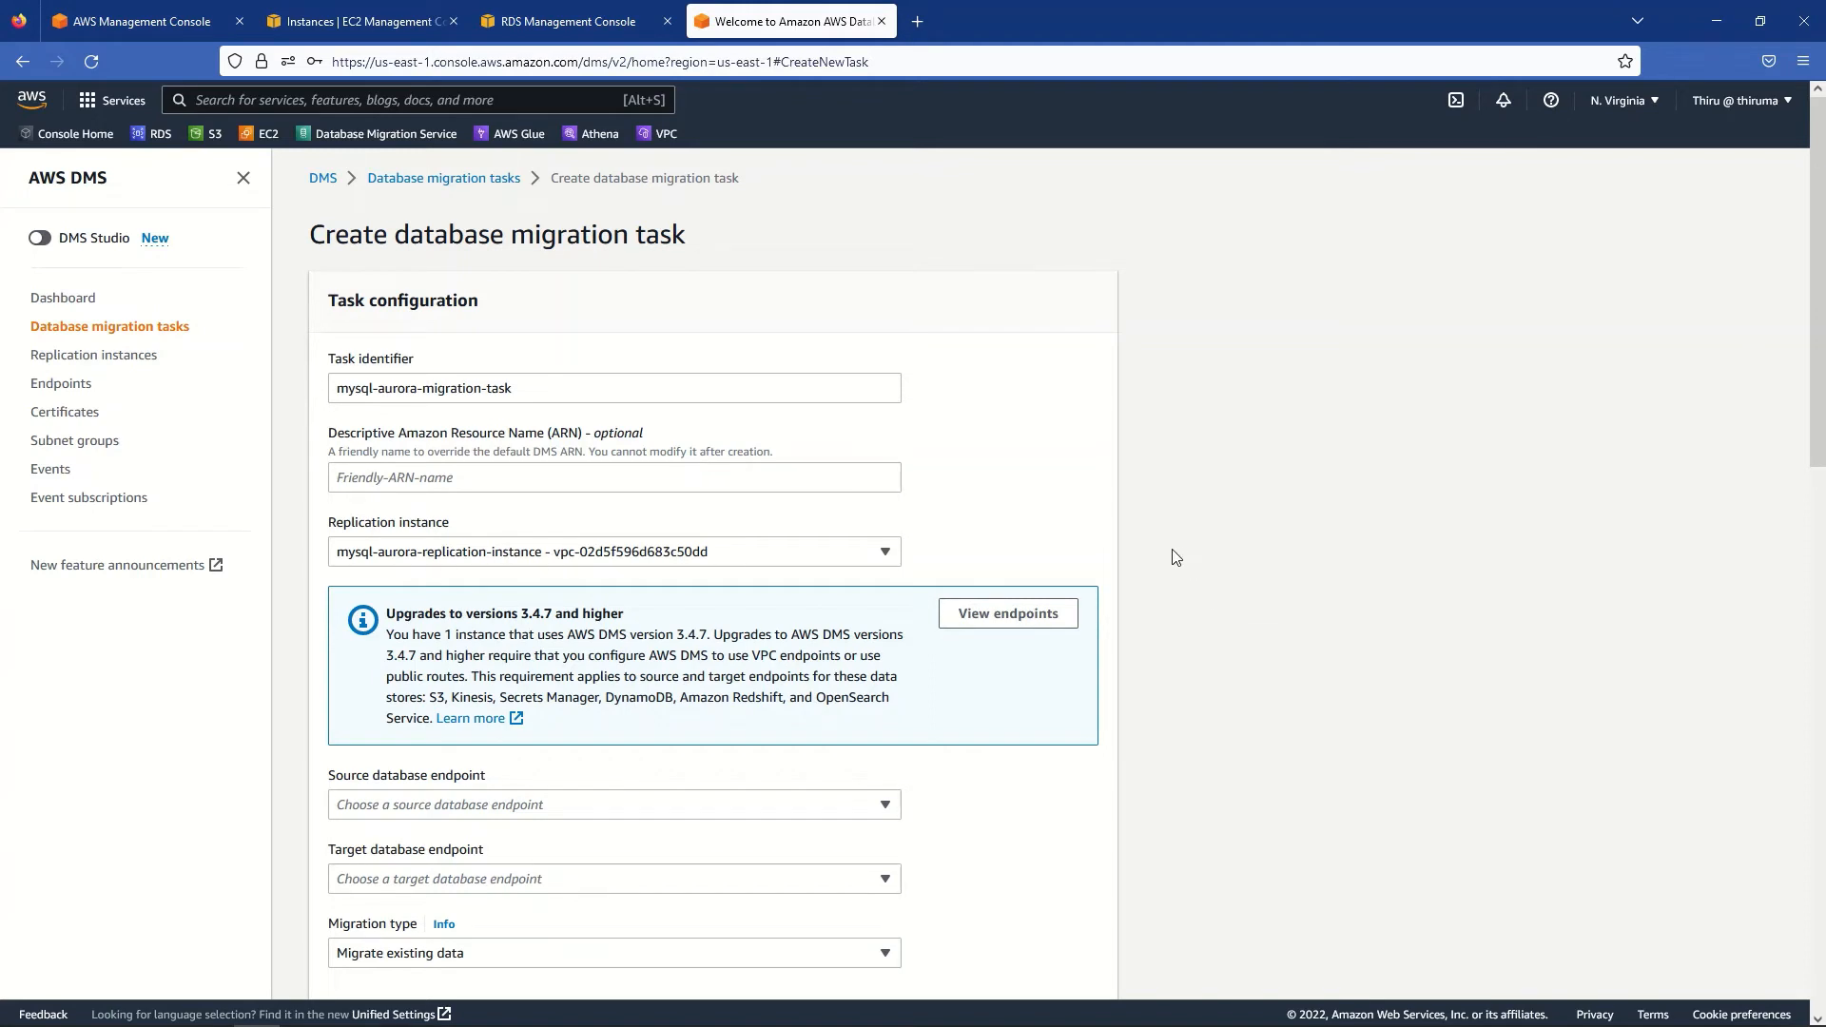
scroll(1178, 556, "down", 3)
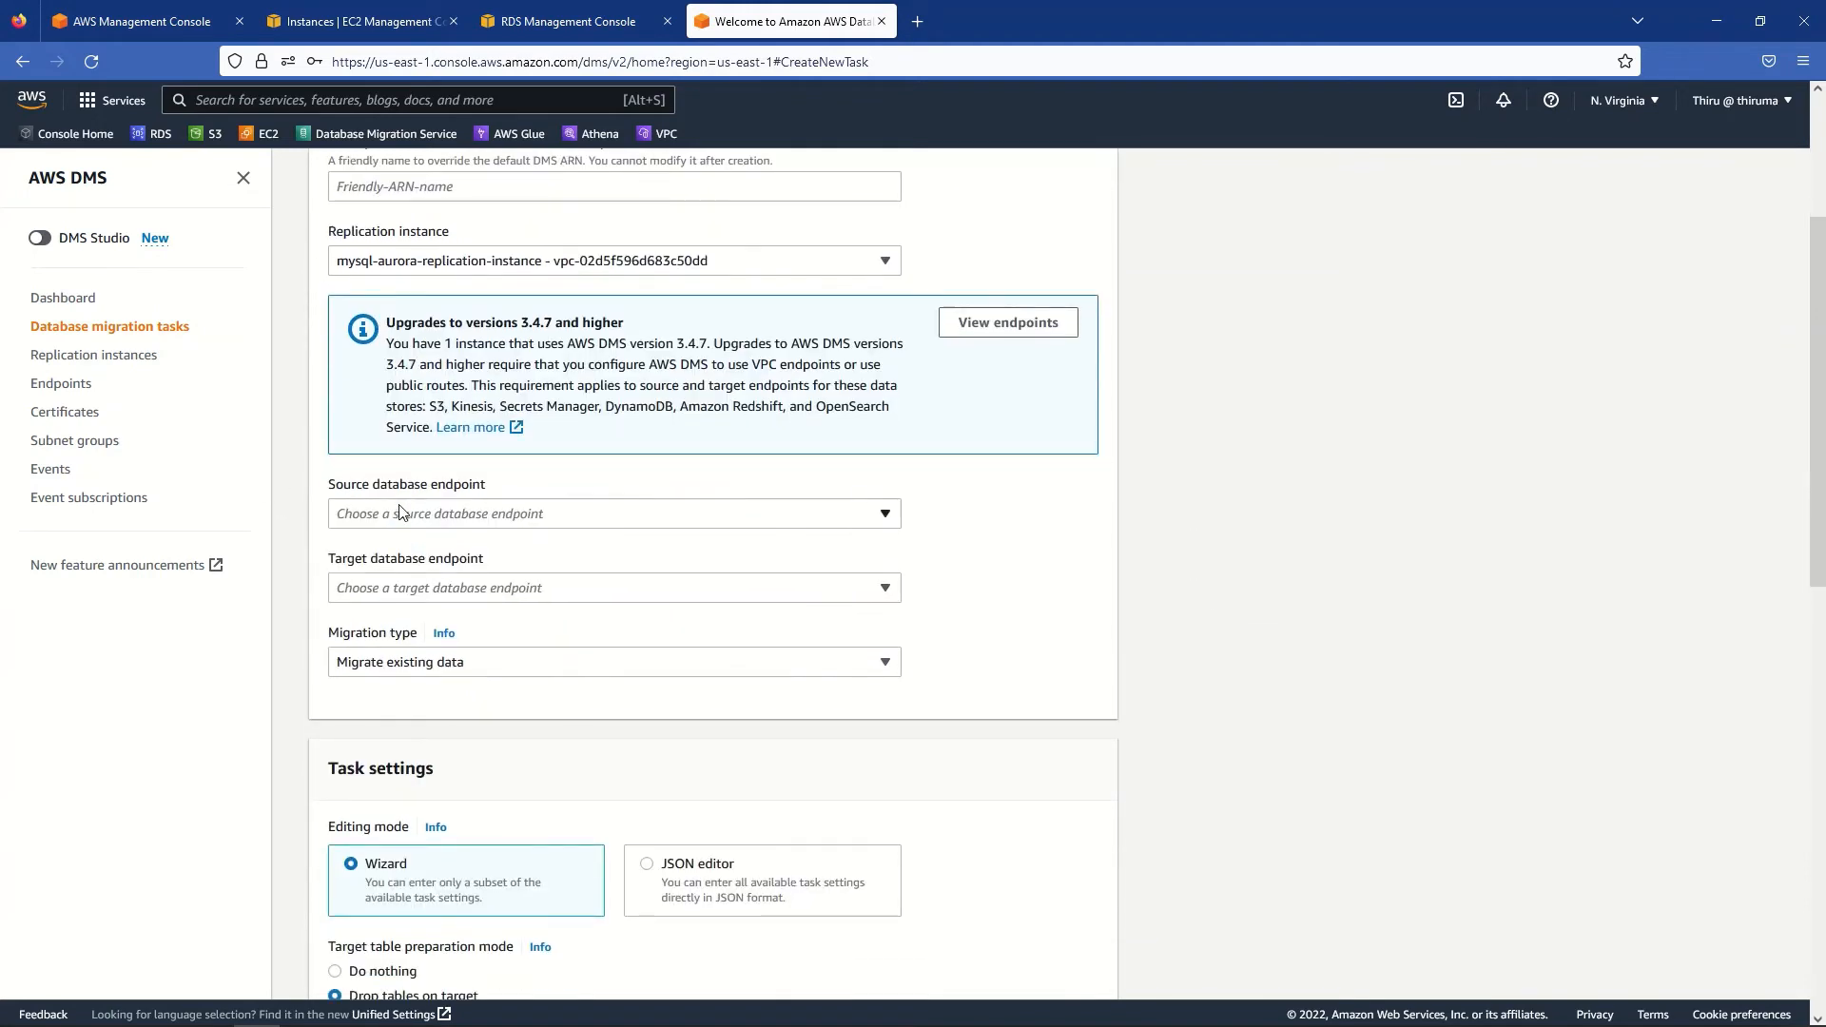
left_click(399, 514)
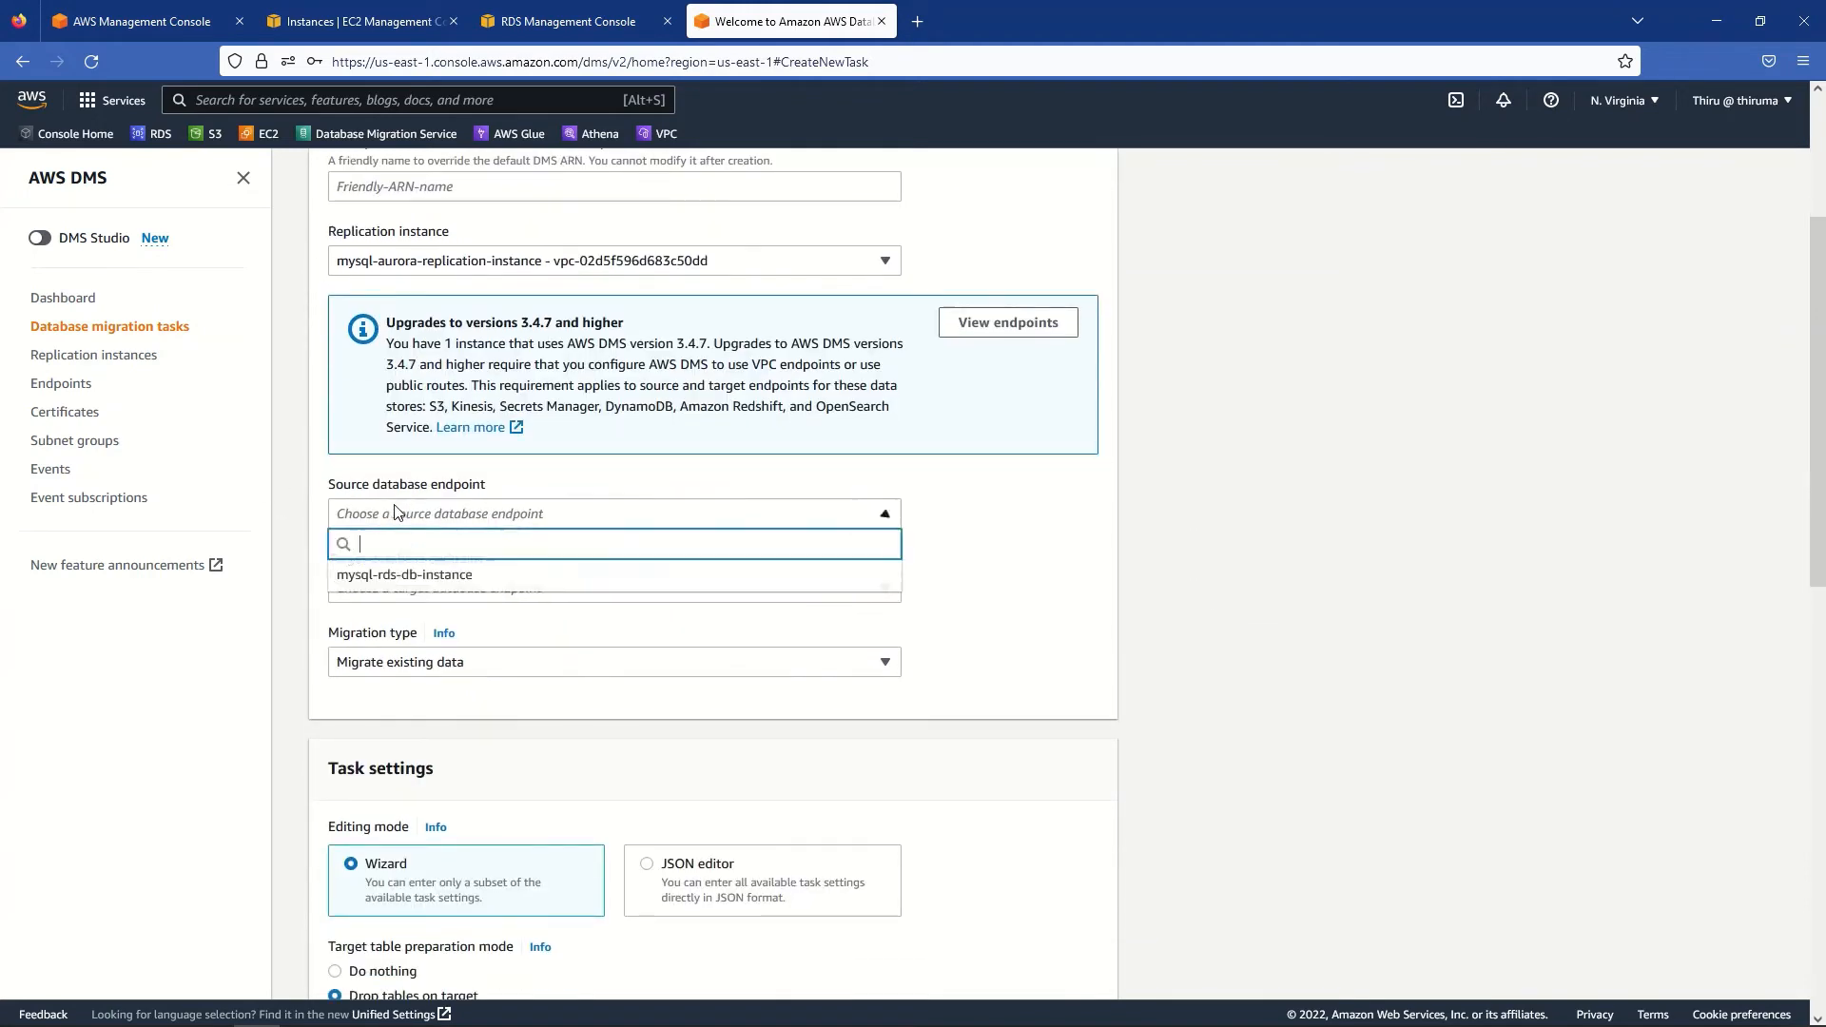
left_click(380, 575)
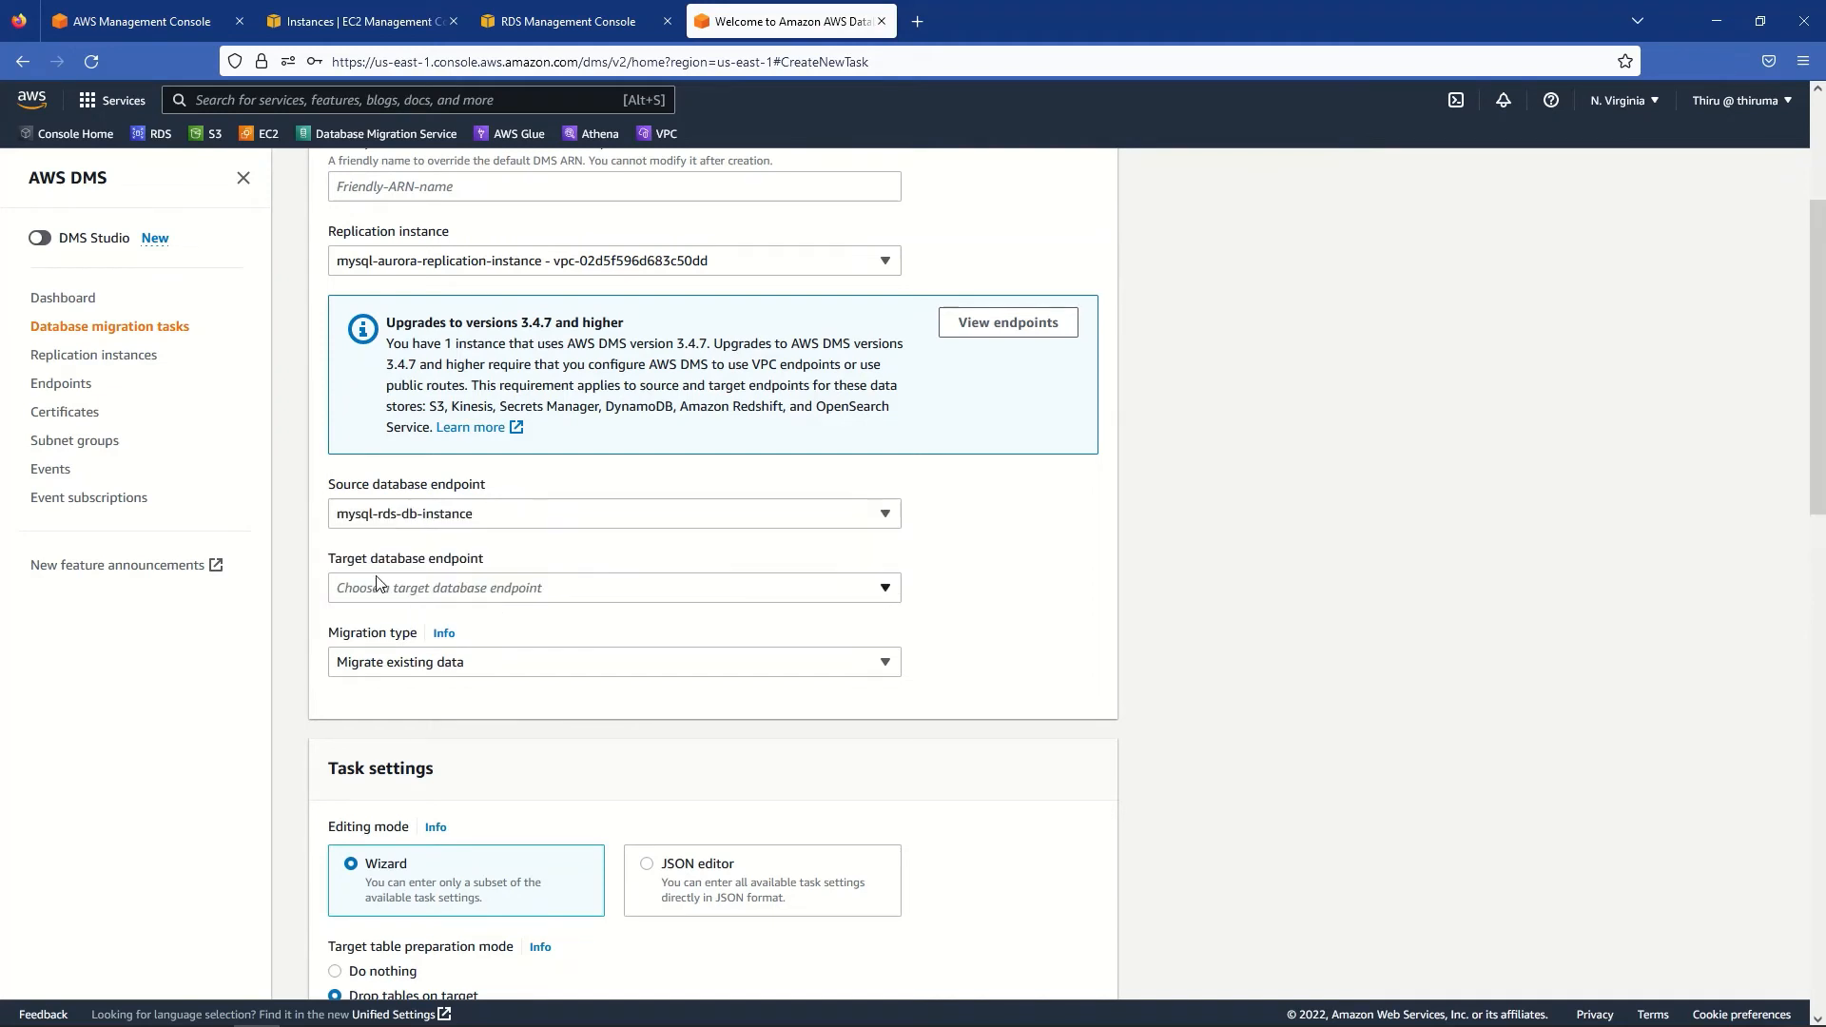
left_click(437, 588)
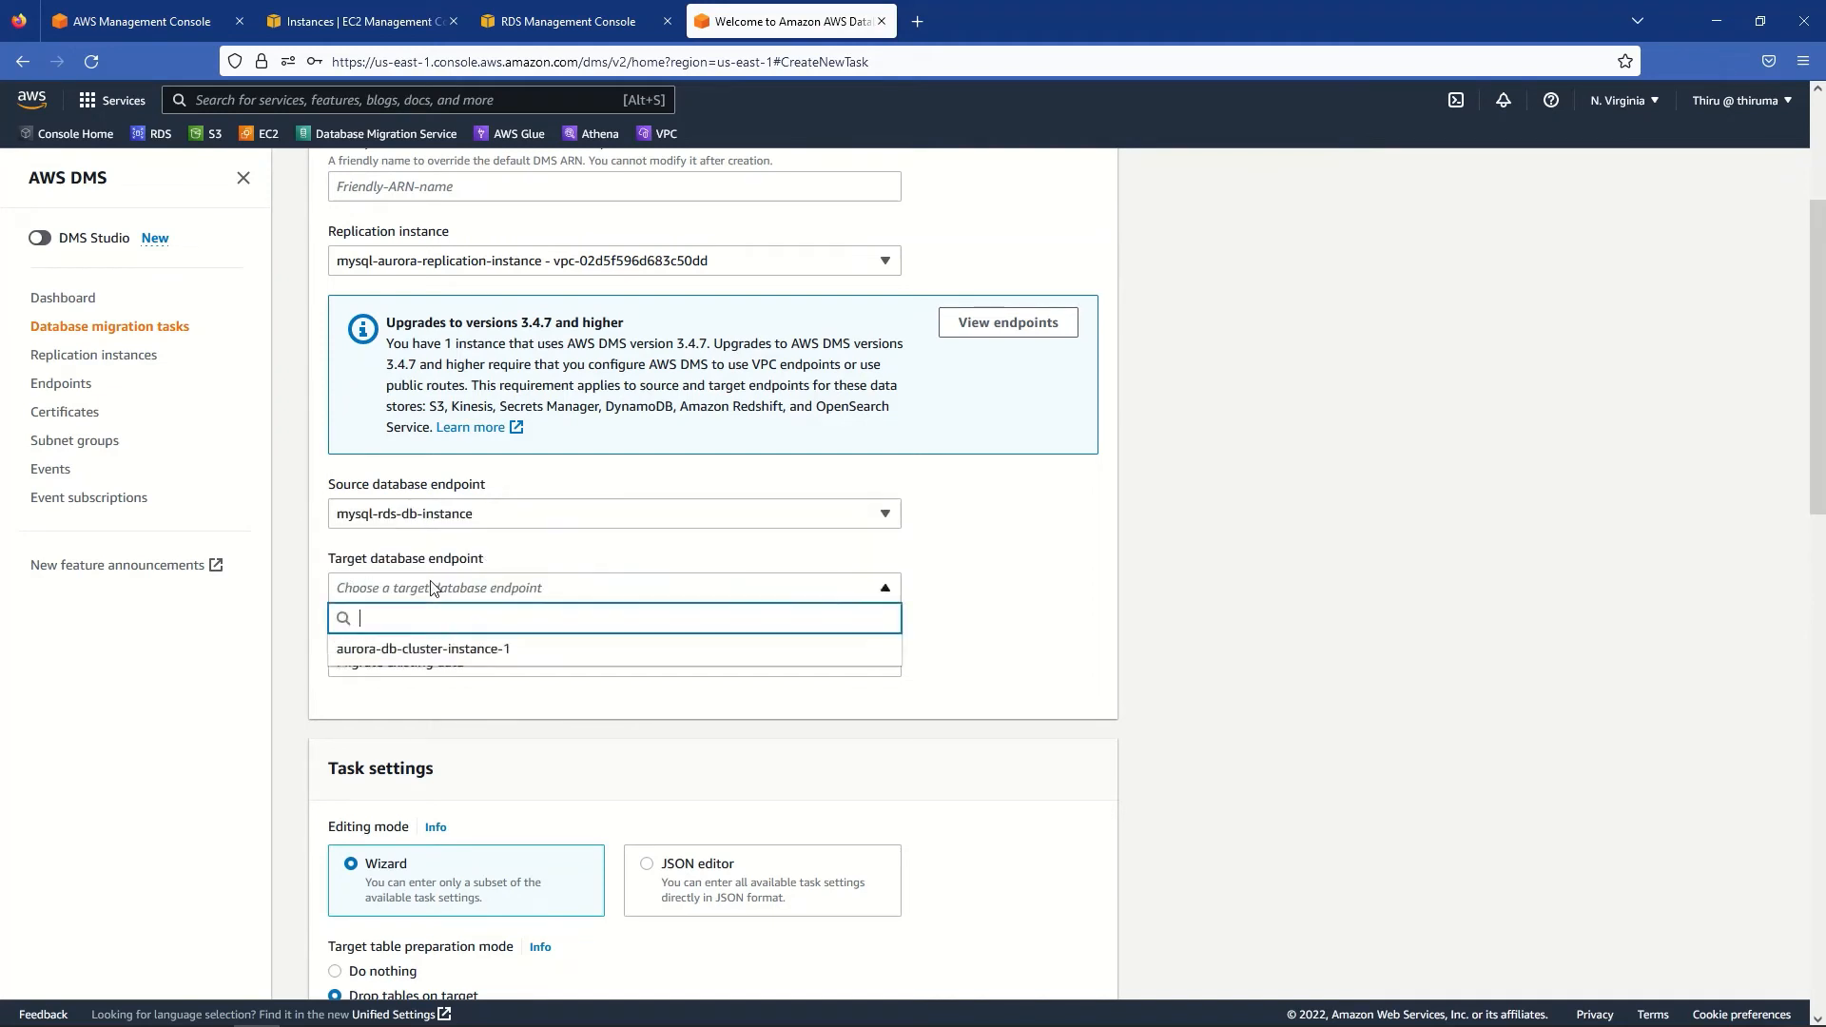
left_click(371, 649)
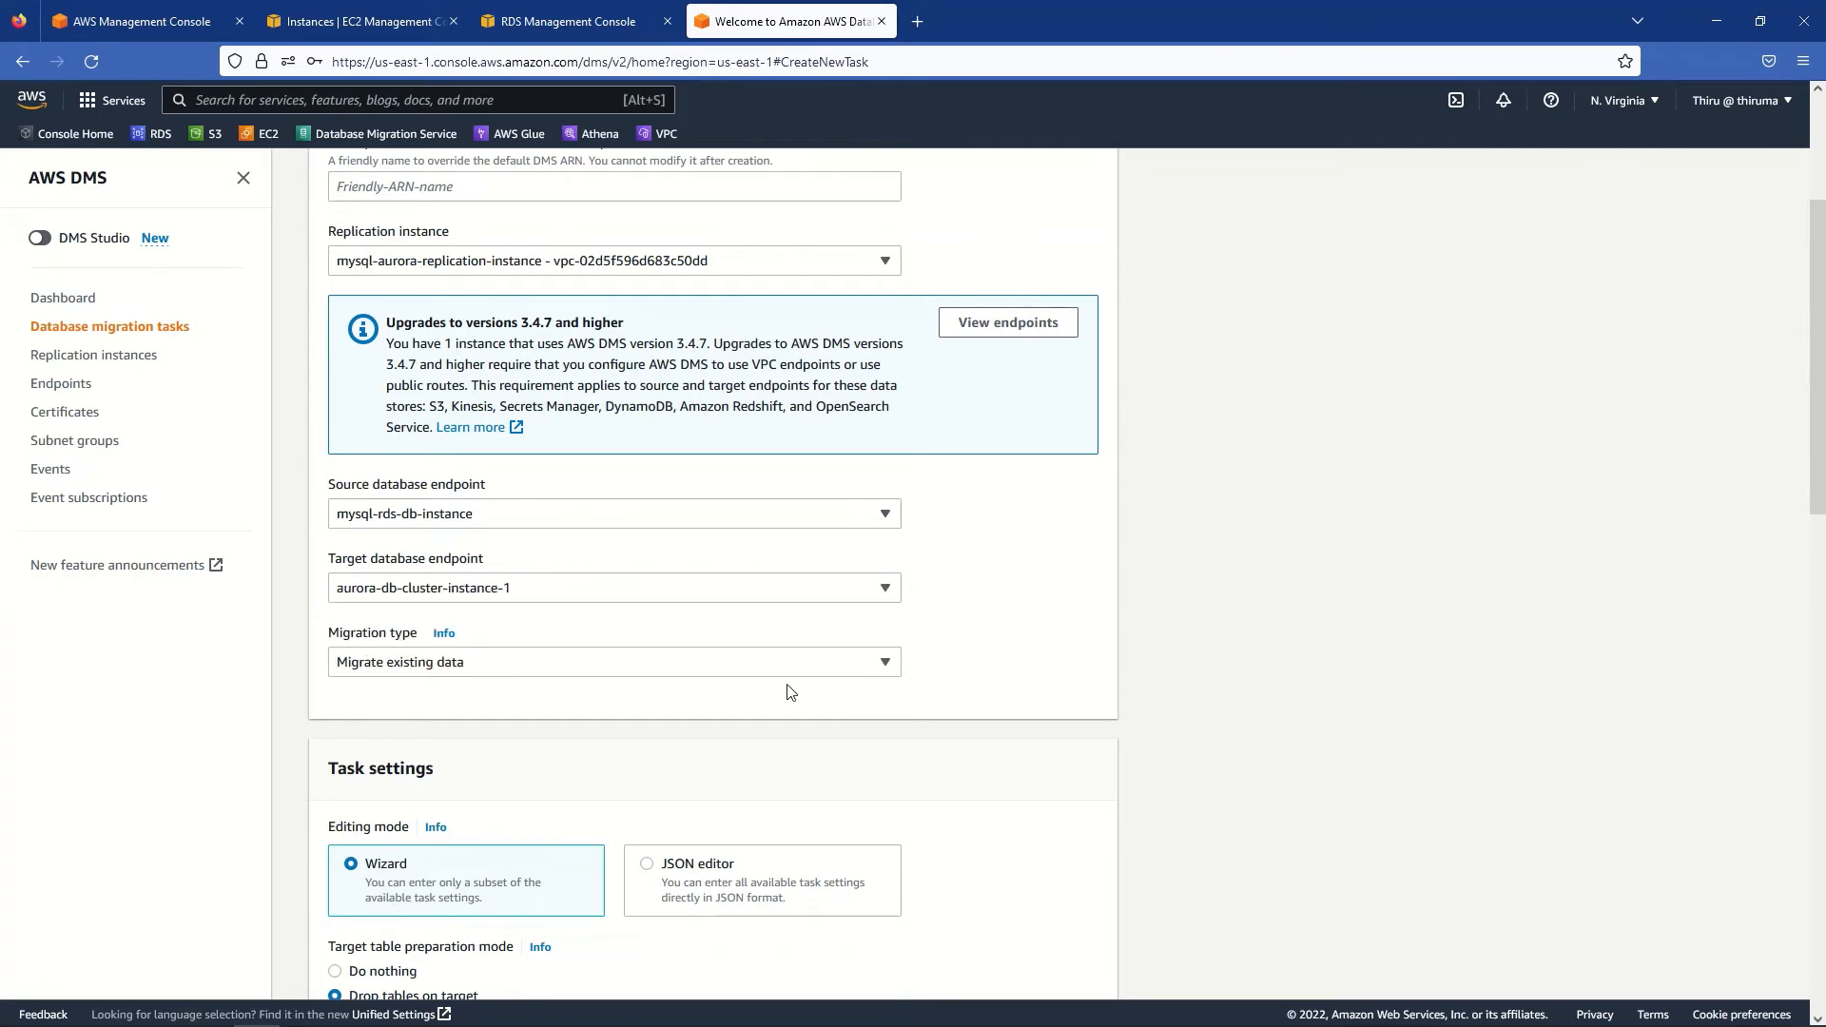
left_click(376, 667)
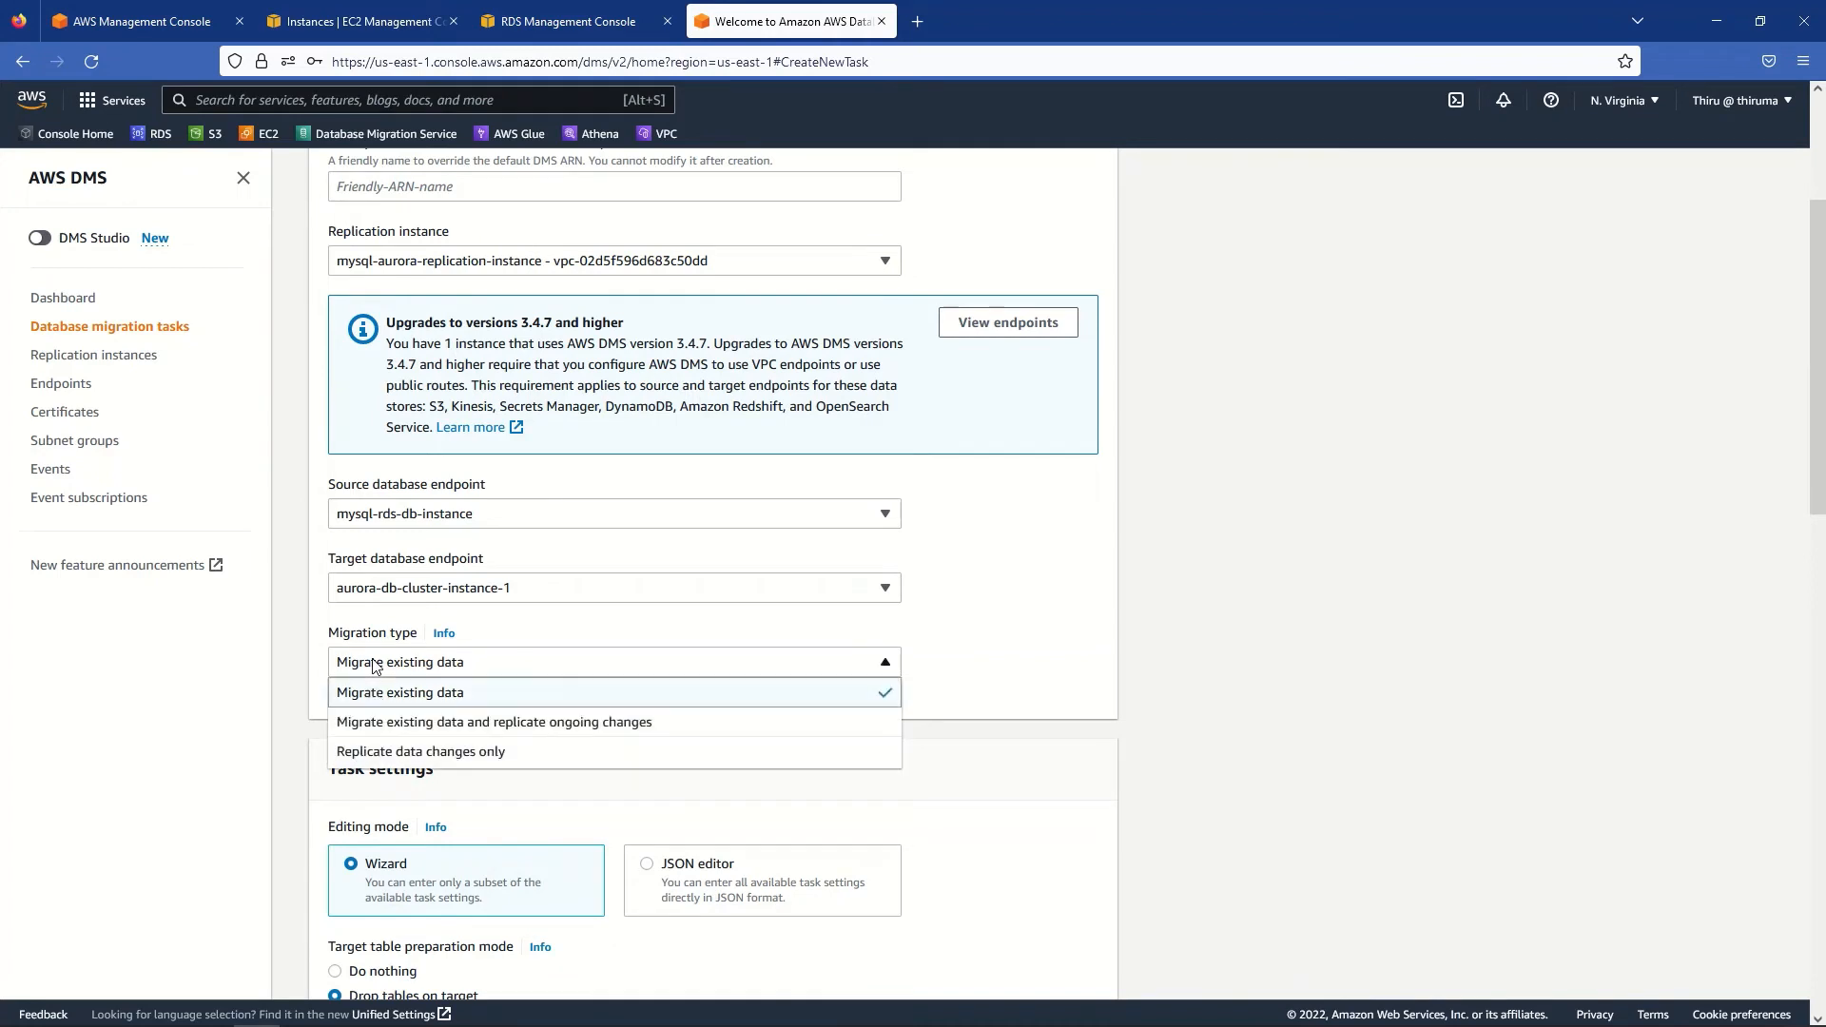
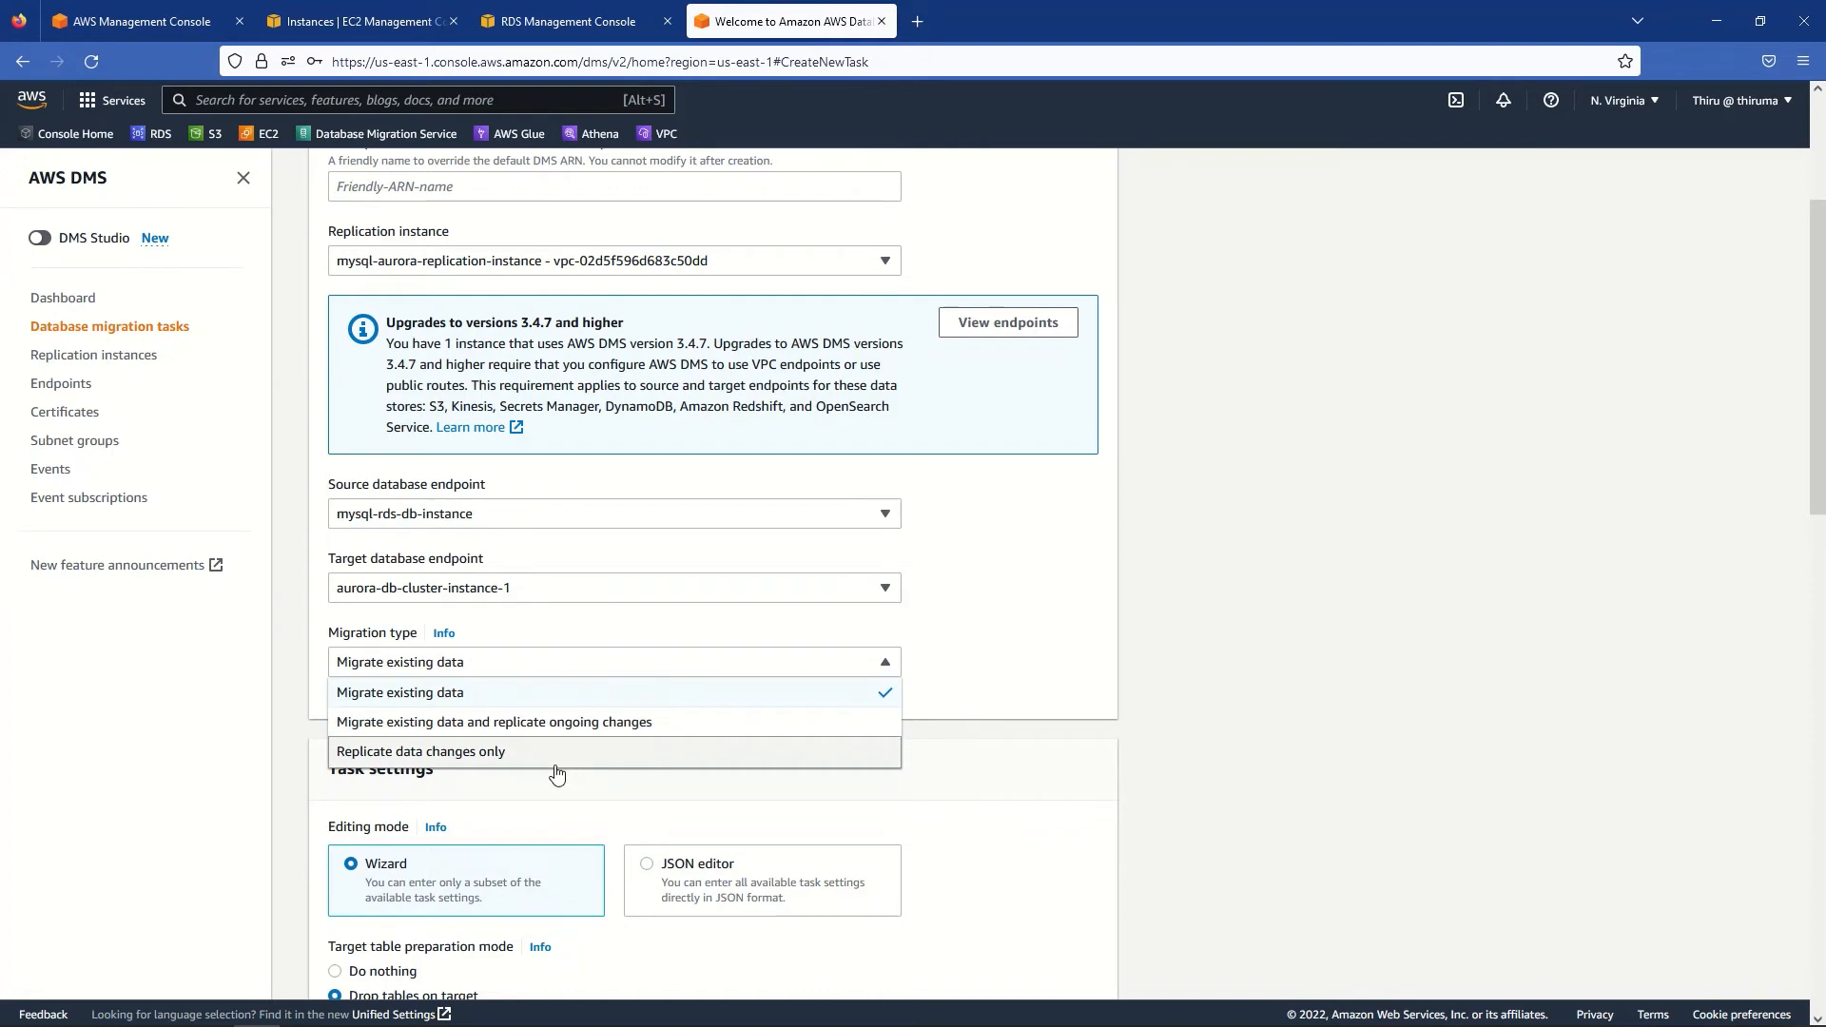
- Leave the migration type on 'Migrate existing data' so the task only does a full load
left_click(508, 702)
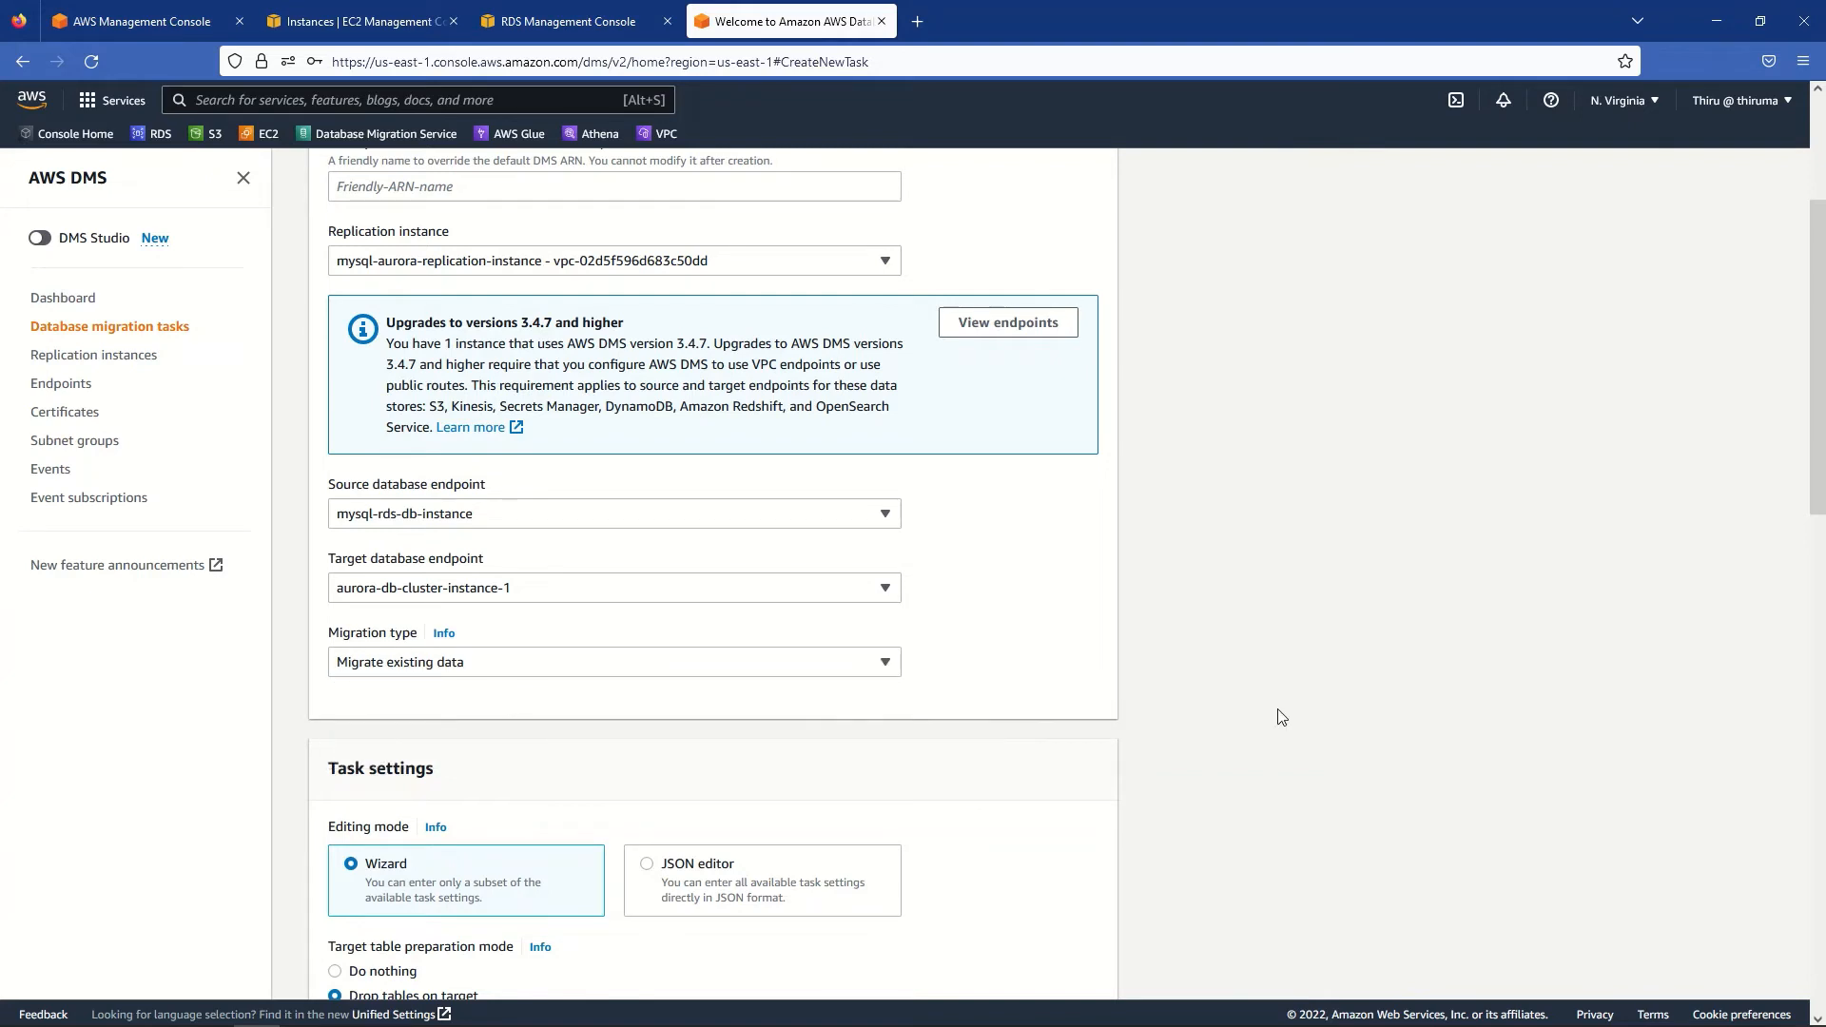
scroll(1282, 717, "down", 3)
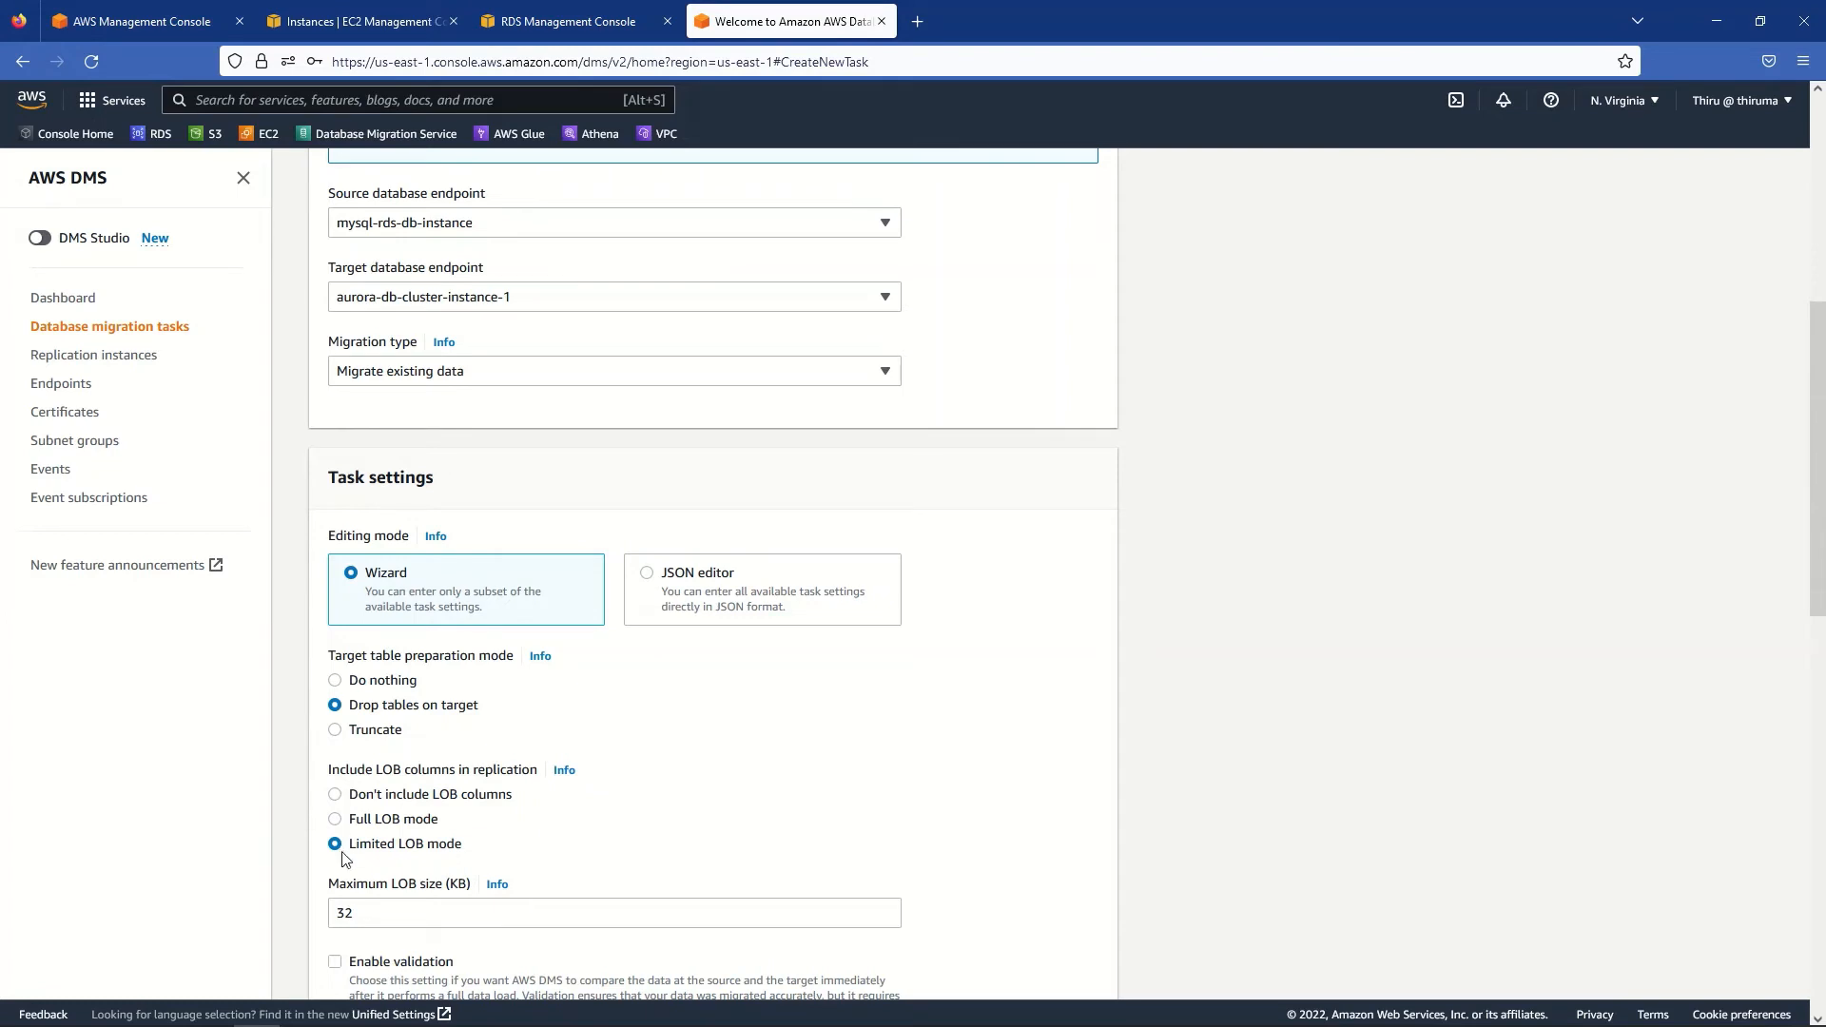
- Set LOB handling to 'Don't include LOB columns' and enable data validation
left_click(336, 796)
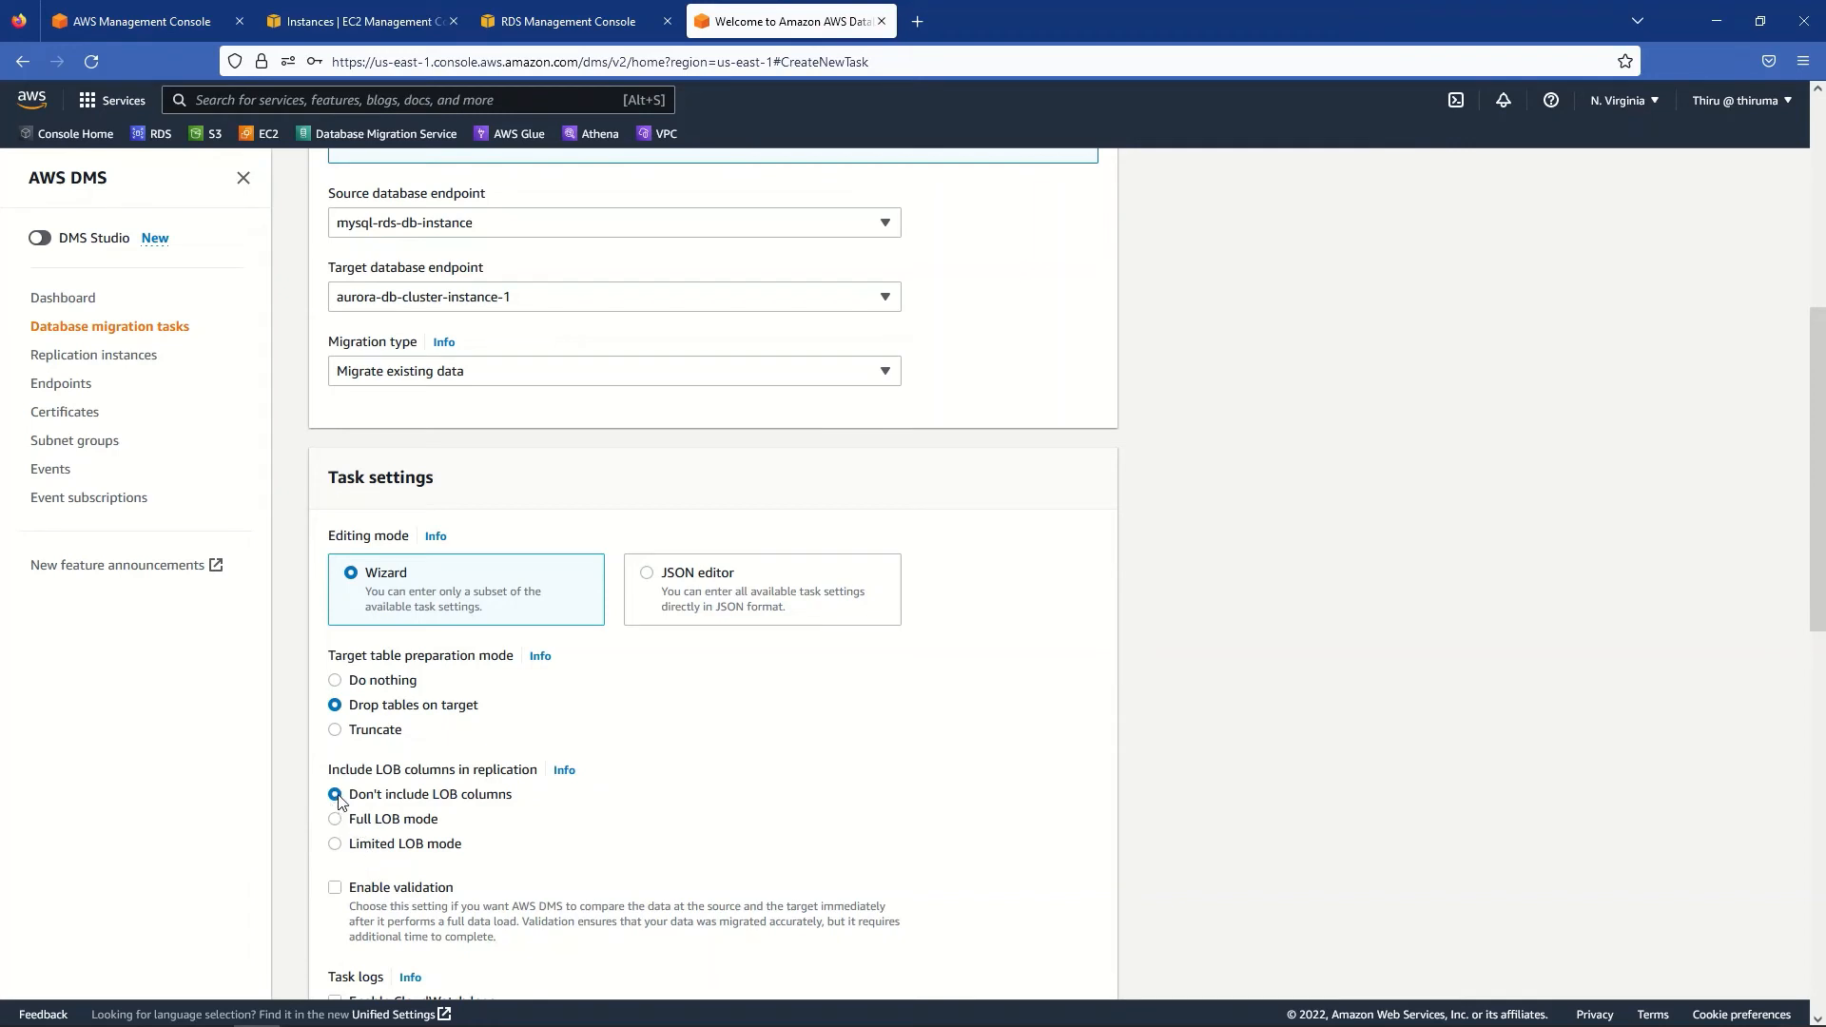
scroll(1242, 799, "down", 2)
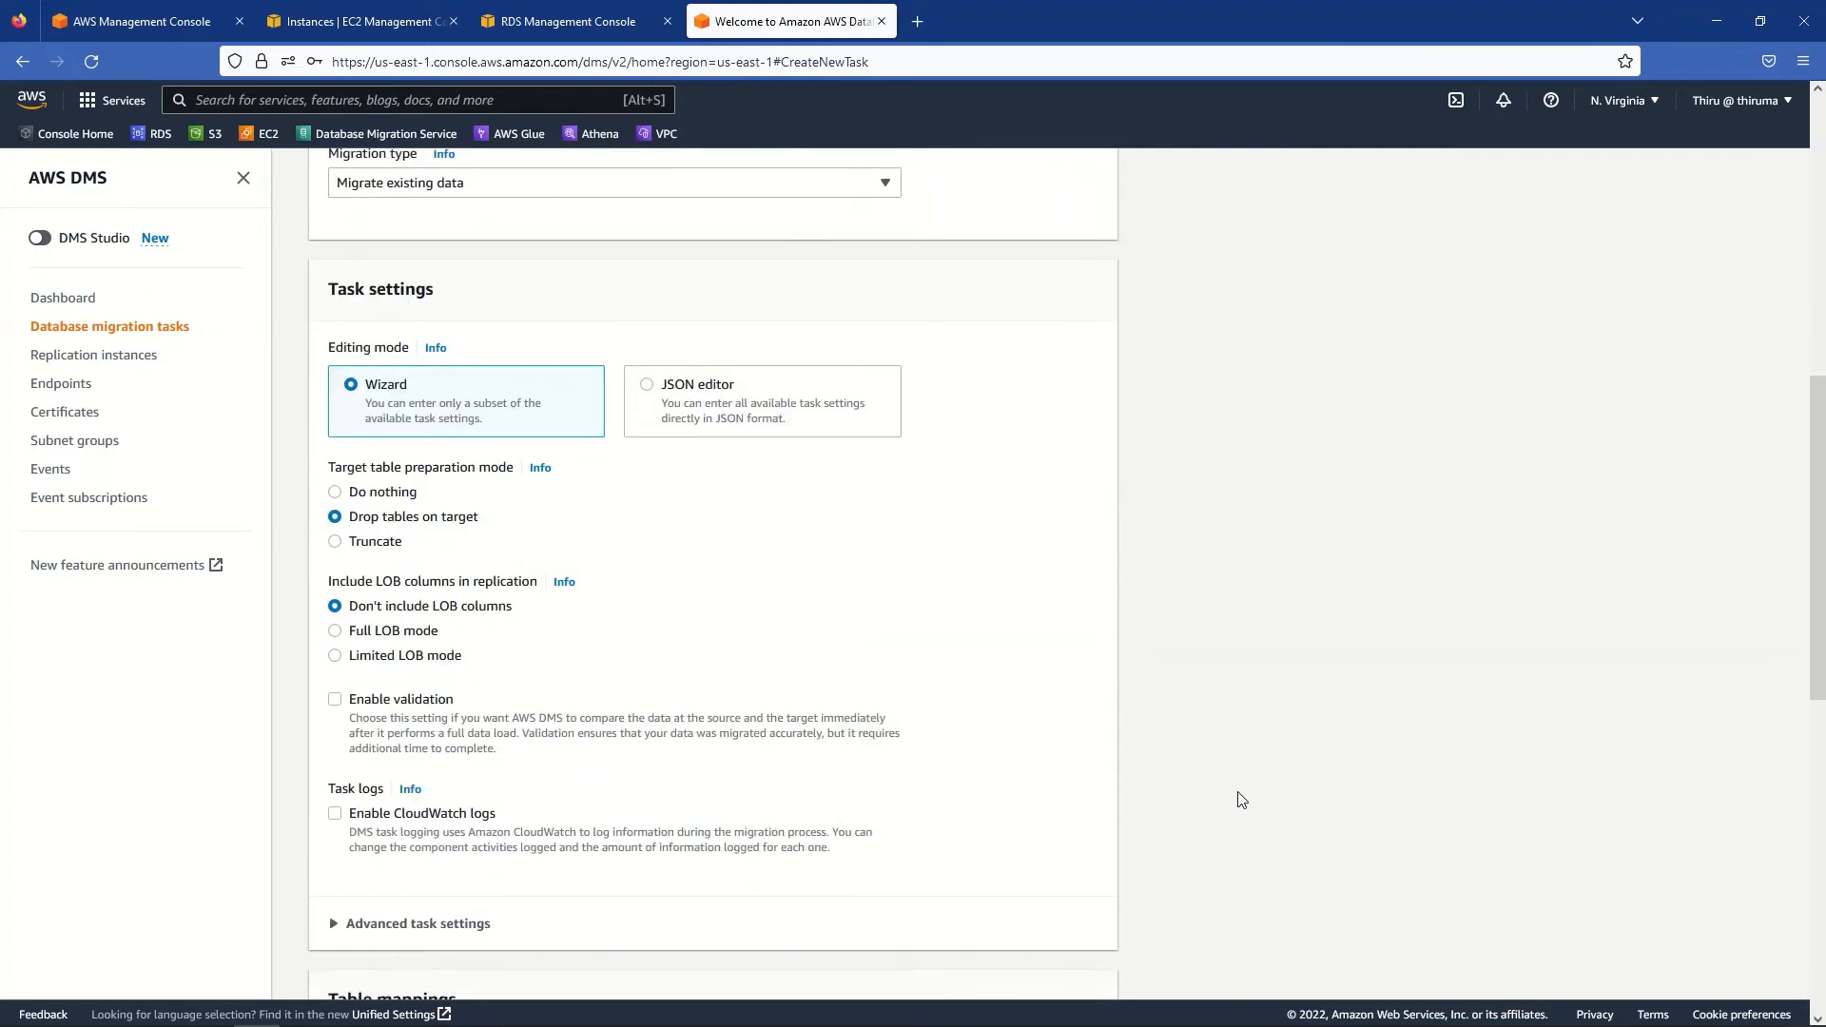
left_click(336, 704)
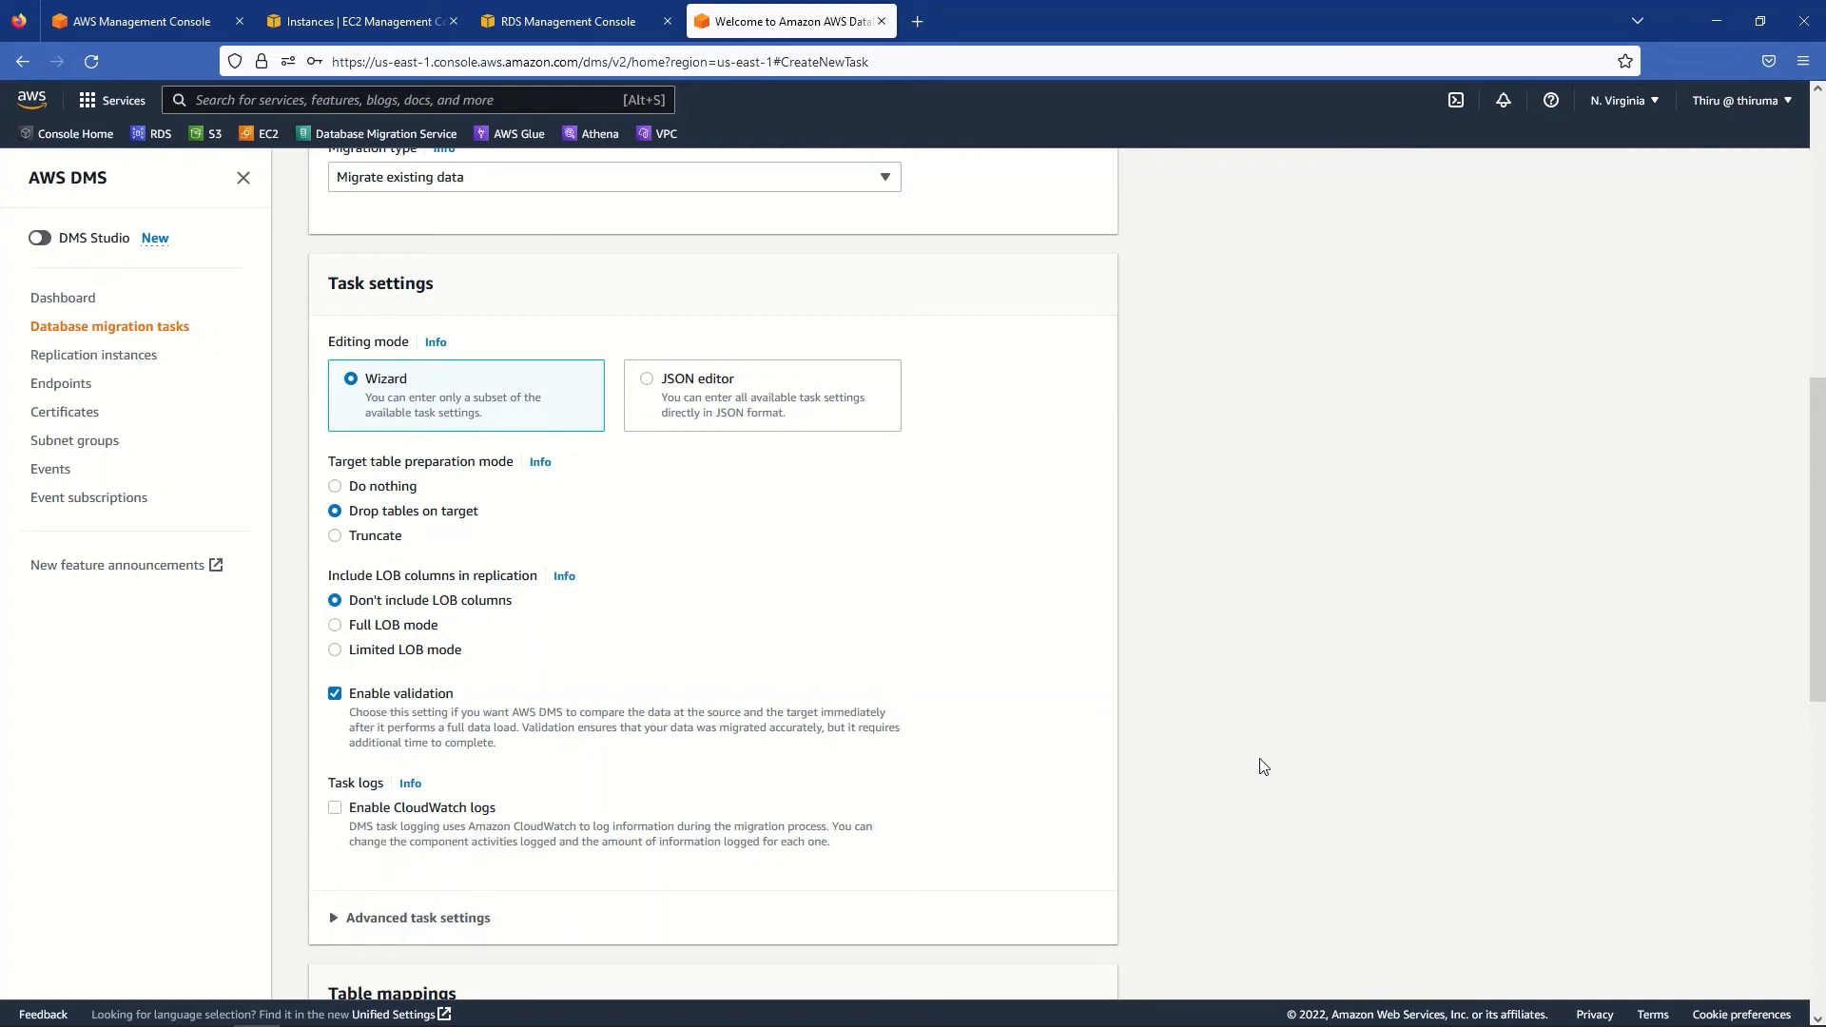
scroll(1243, 752, "down", 2)
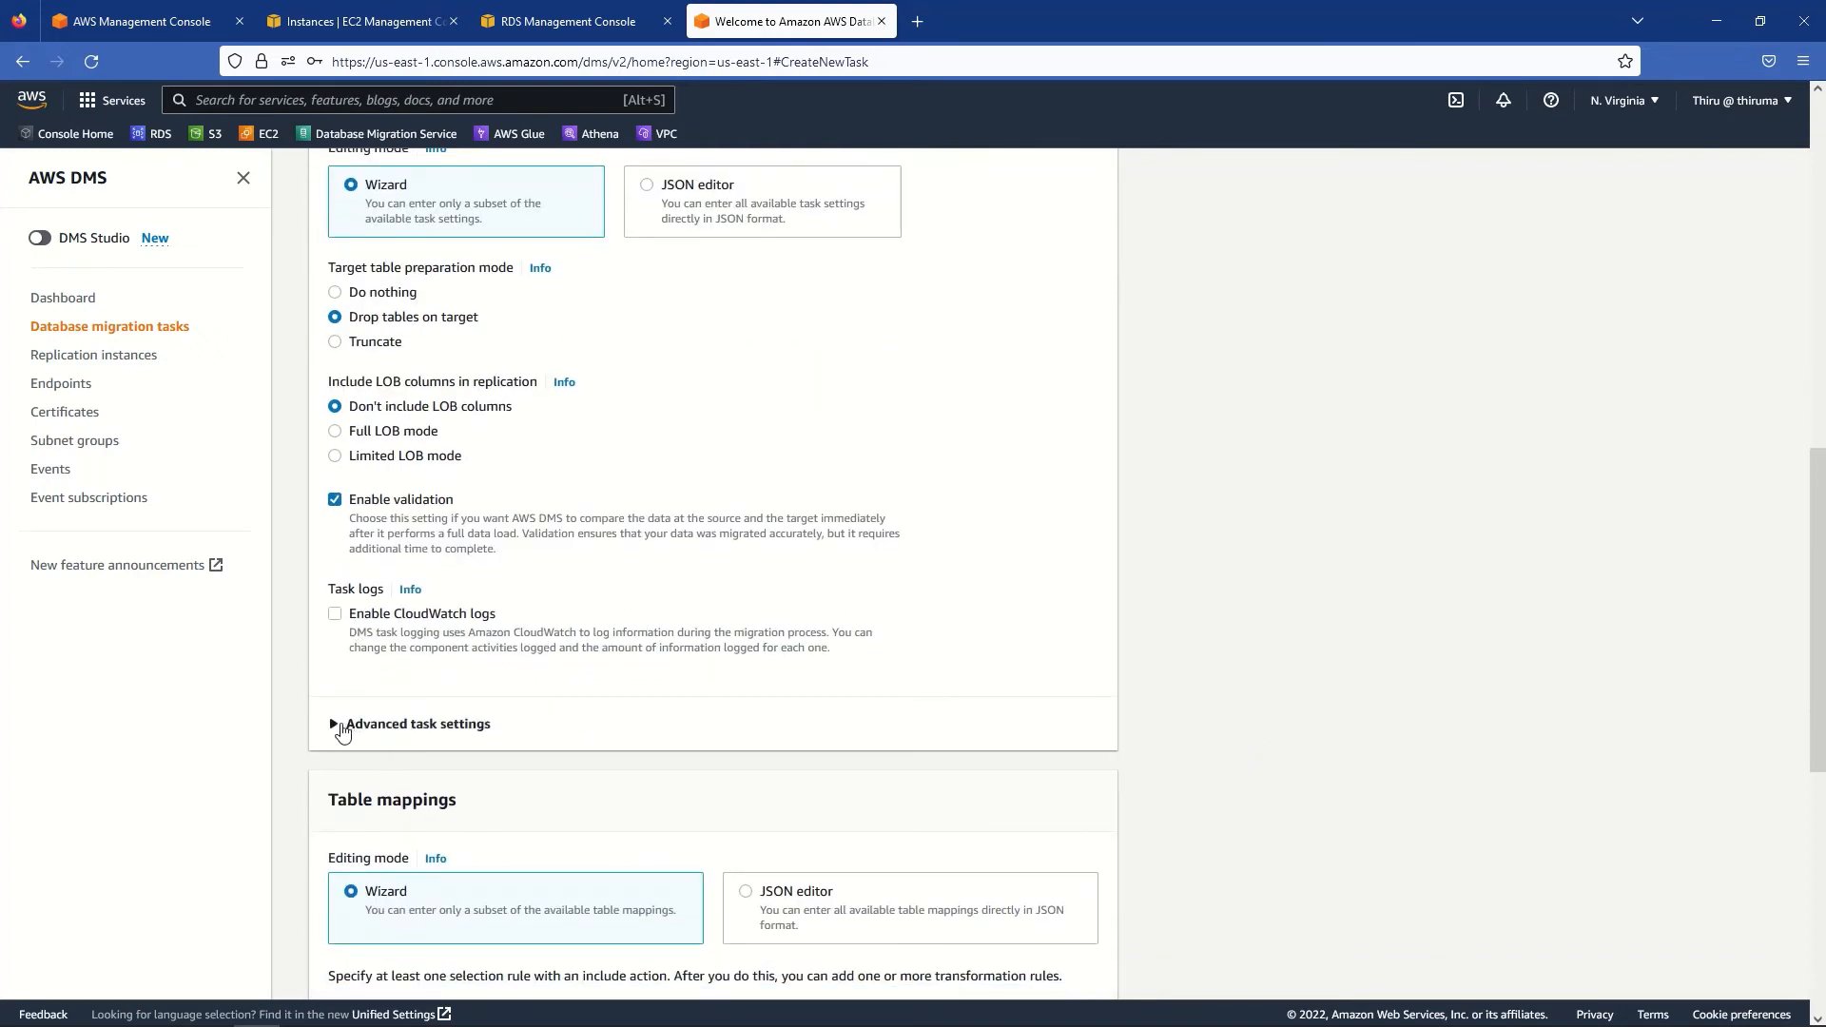
- Expand Advanced task settings and review them, keeping the defaults
left_click(348, 730)
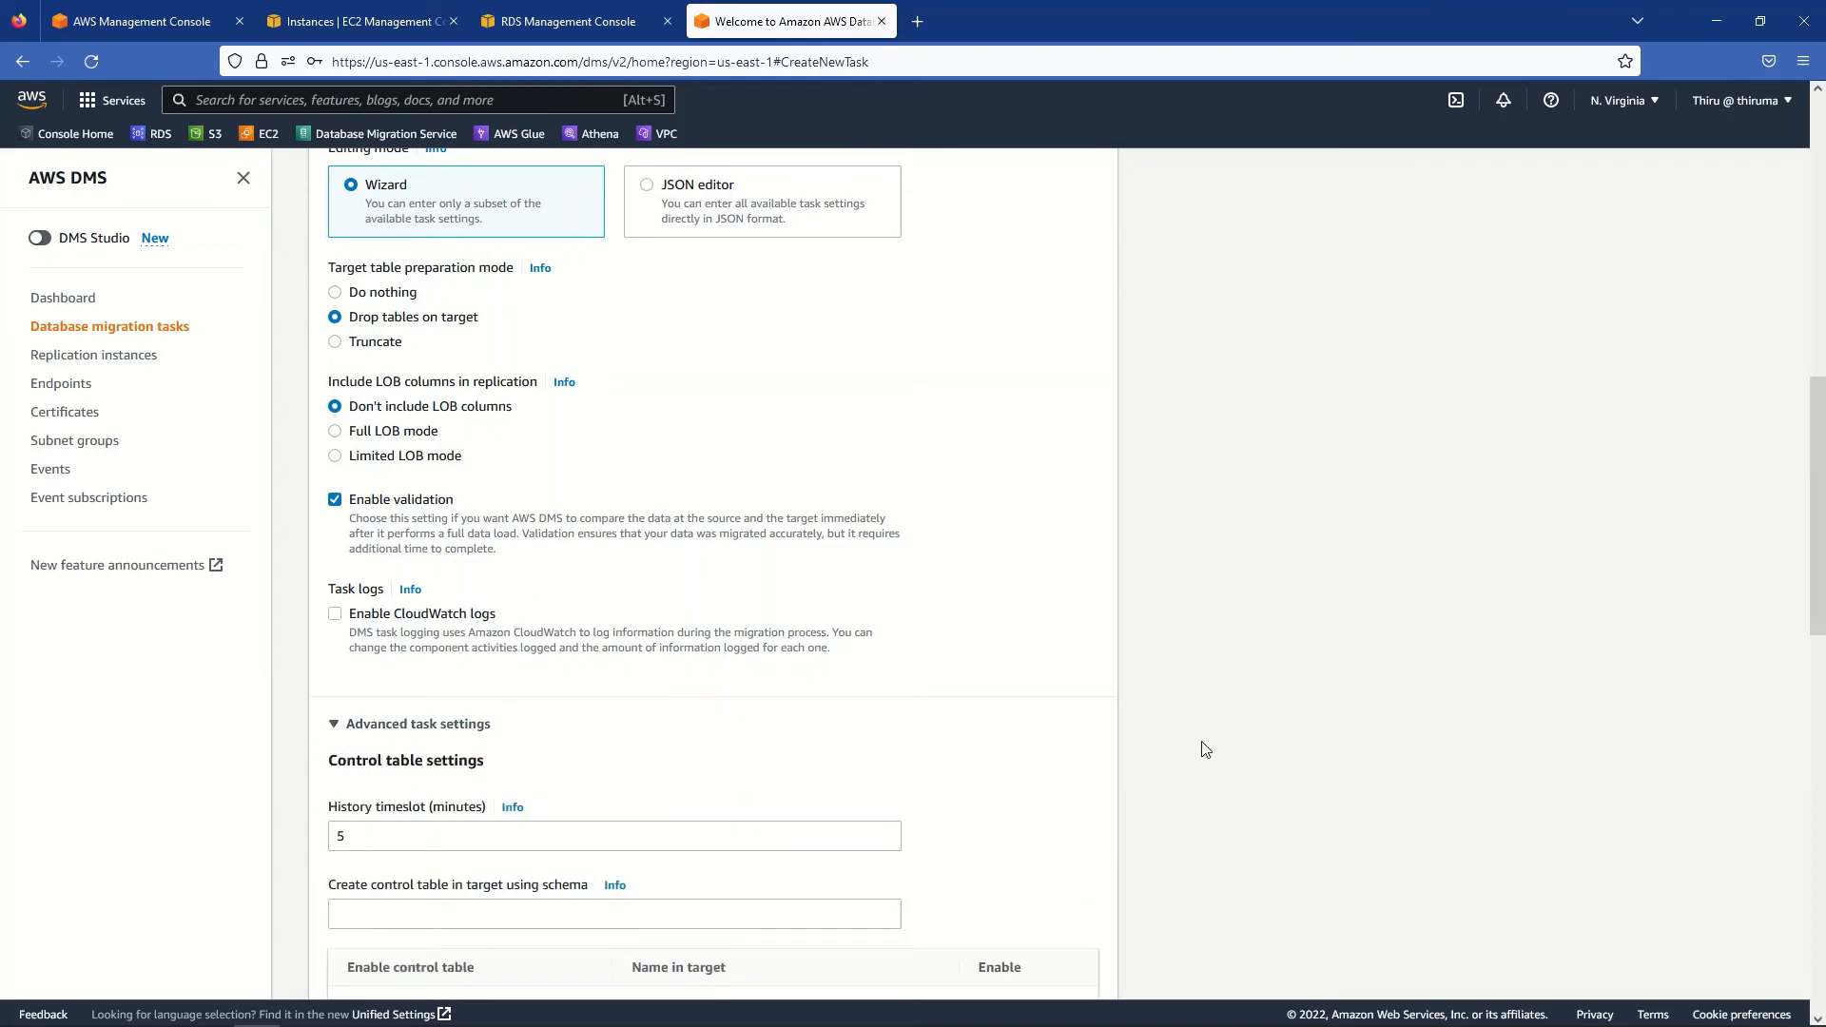
scroll(1196, 747, "down", 5)
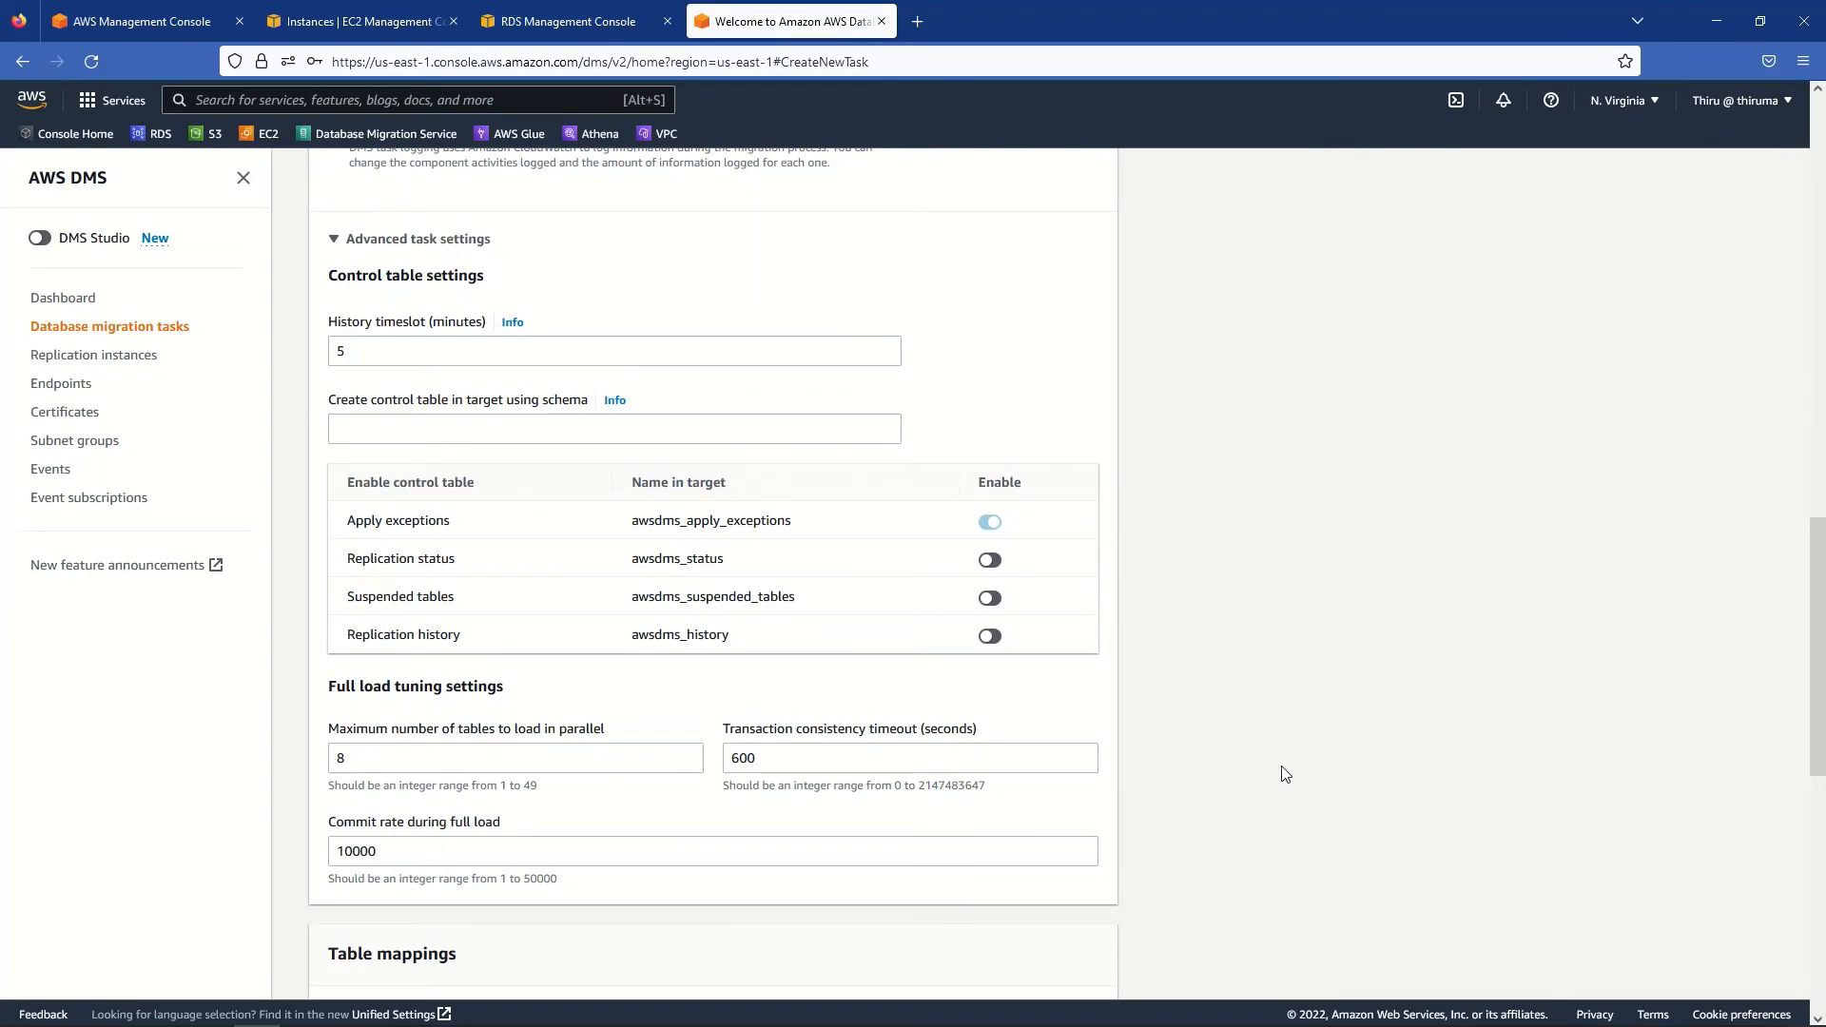
scroll(1285, 773, "down", 1)
scroll(1285, 773, "down", 2)
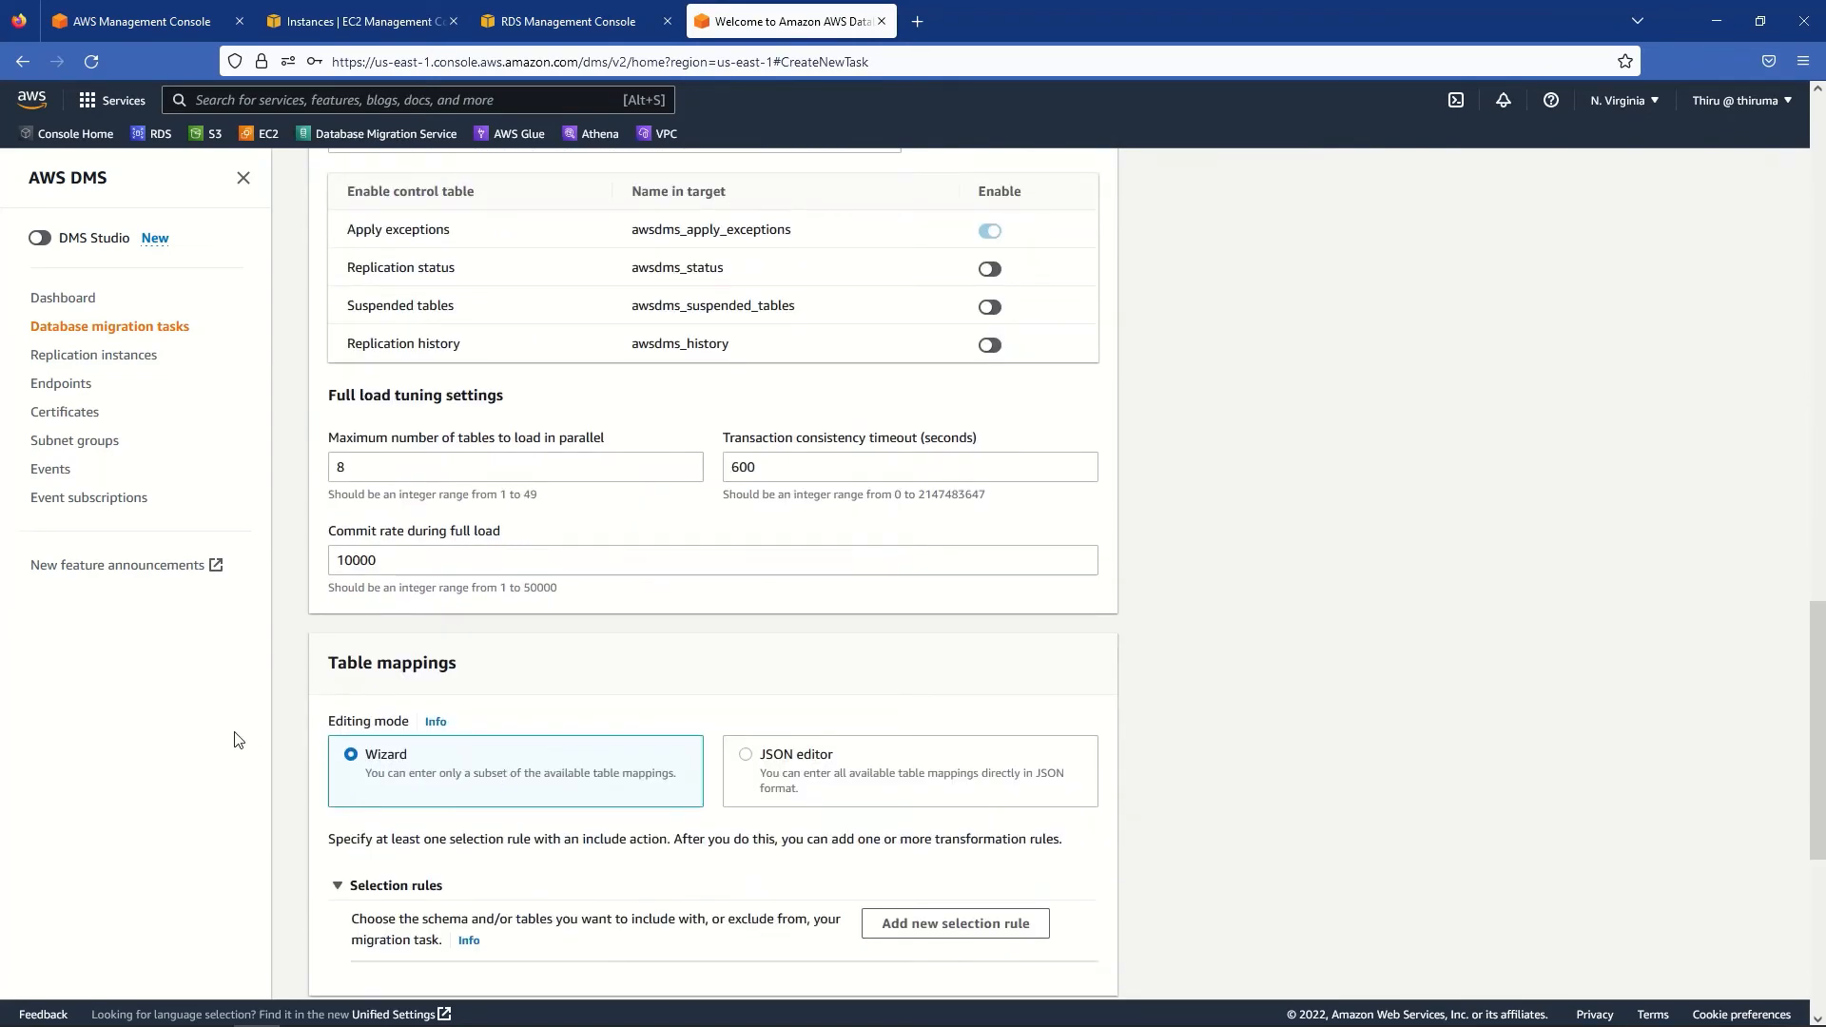
scroll(237, 740, "down", 2)
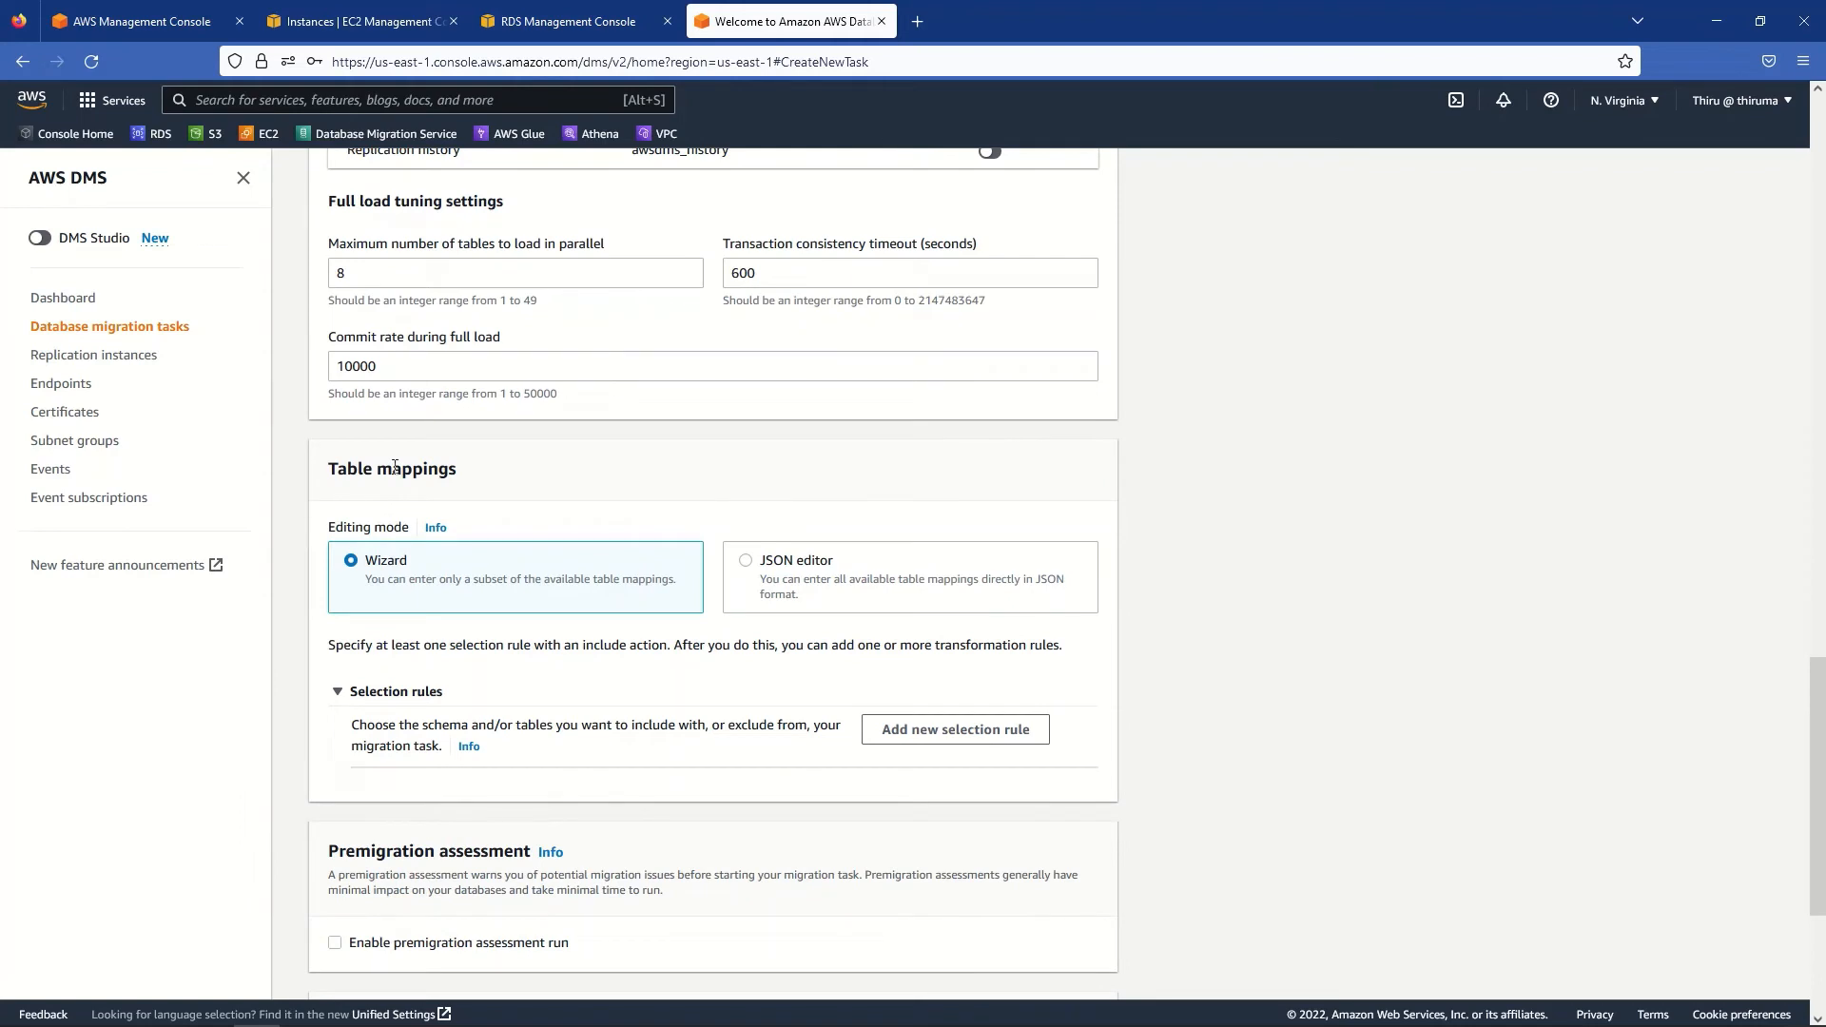
- Add a selection rule for the schema 'company', with table name % and action Include
left_click(943, 743)
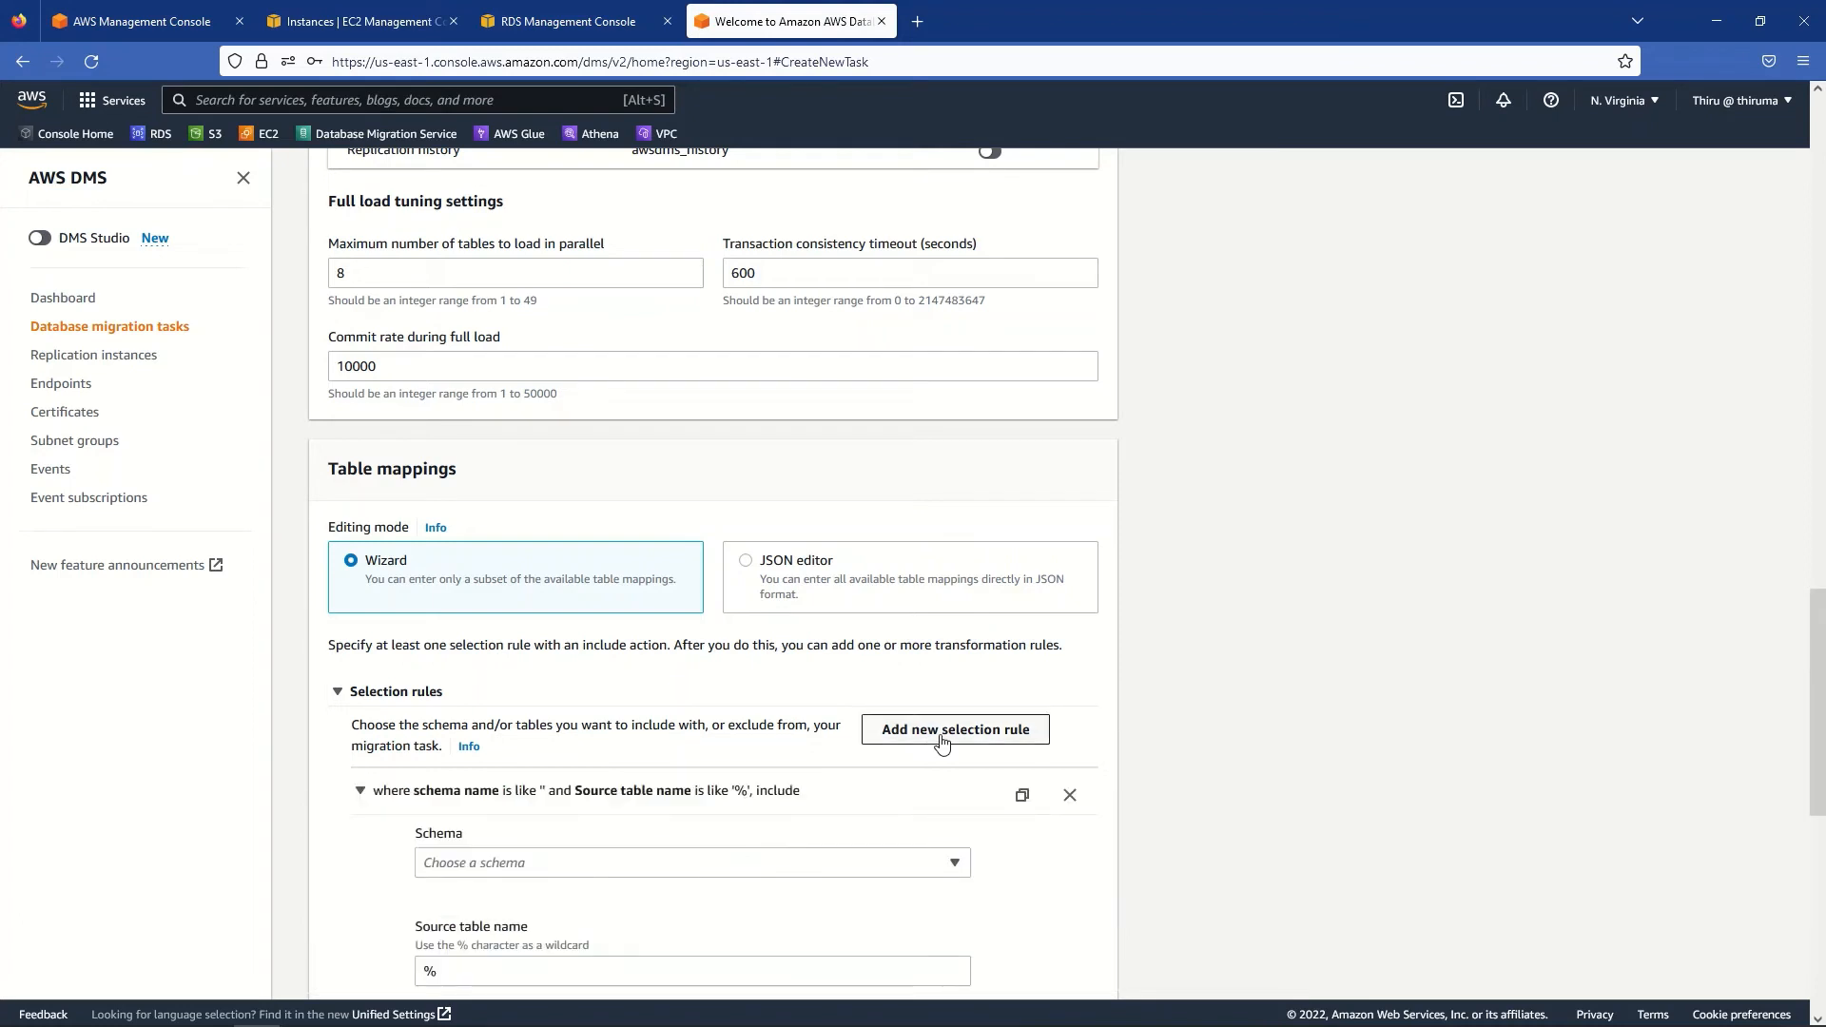
scroll(1317, 750, "down", 3)
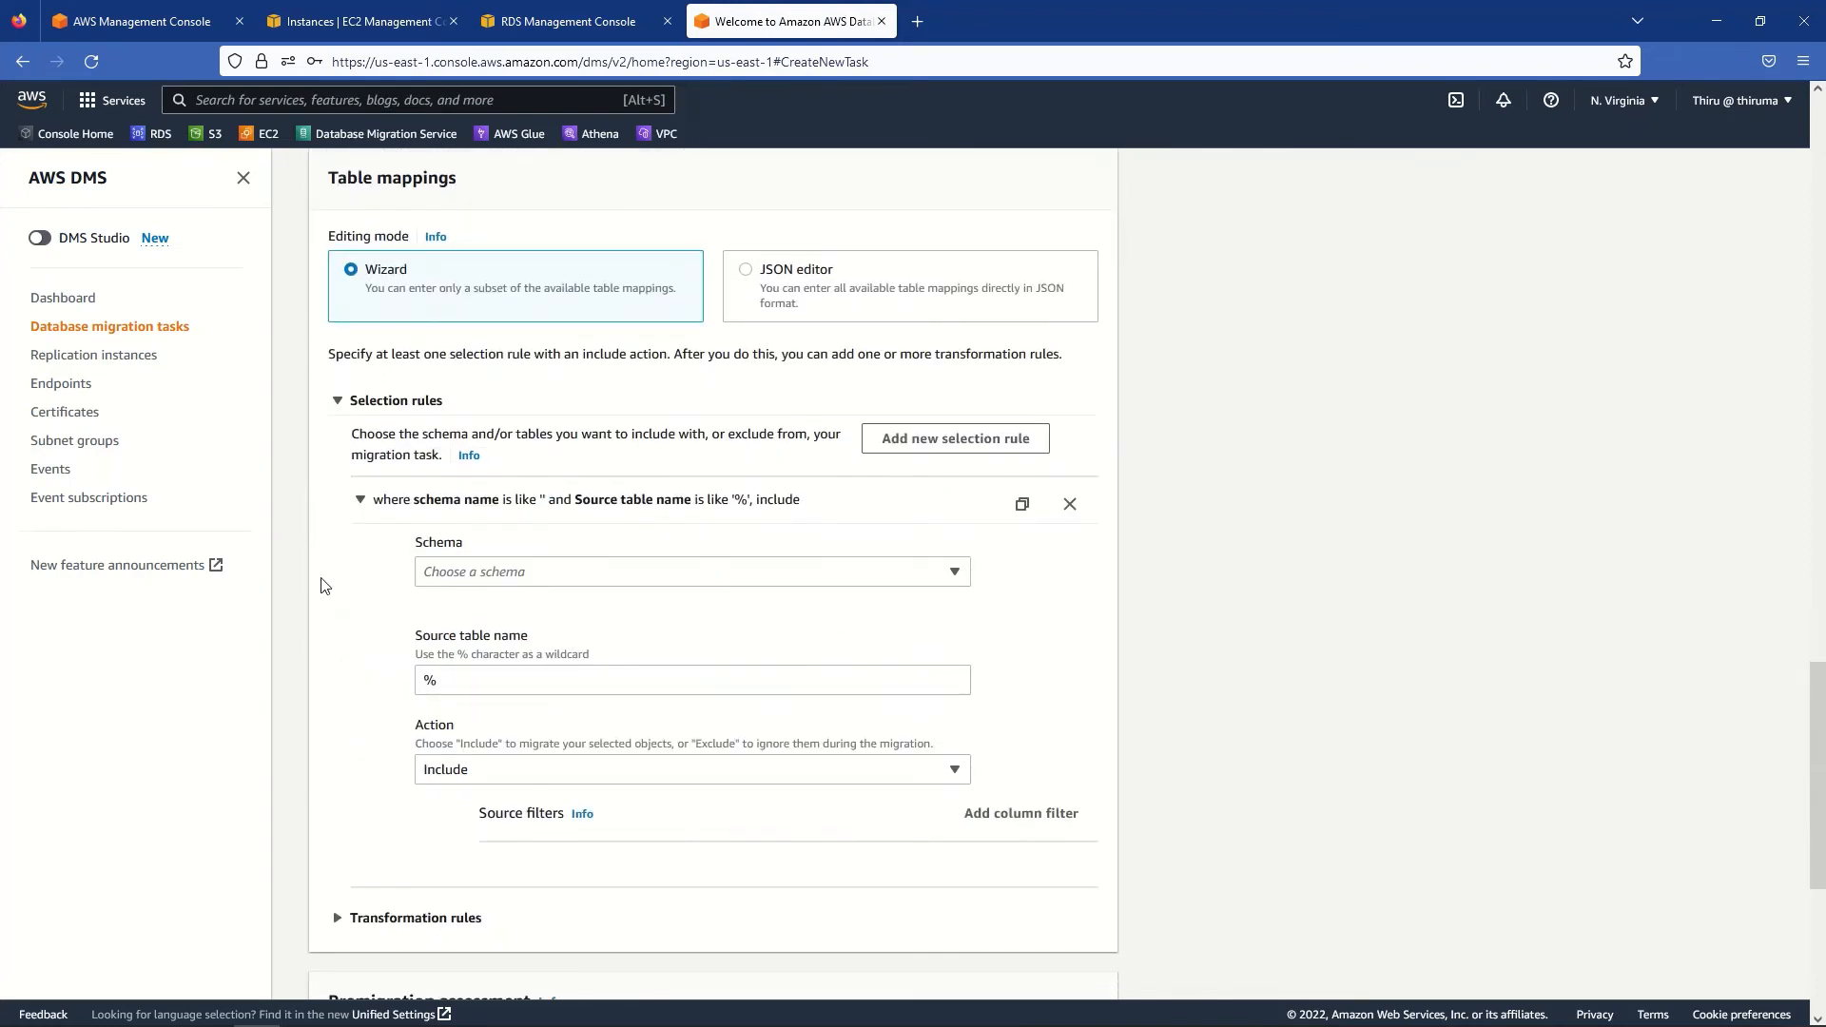
left_click(524, 575)
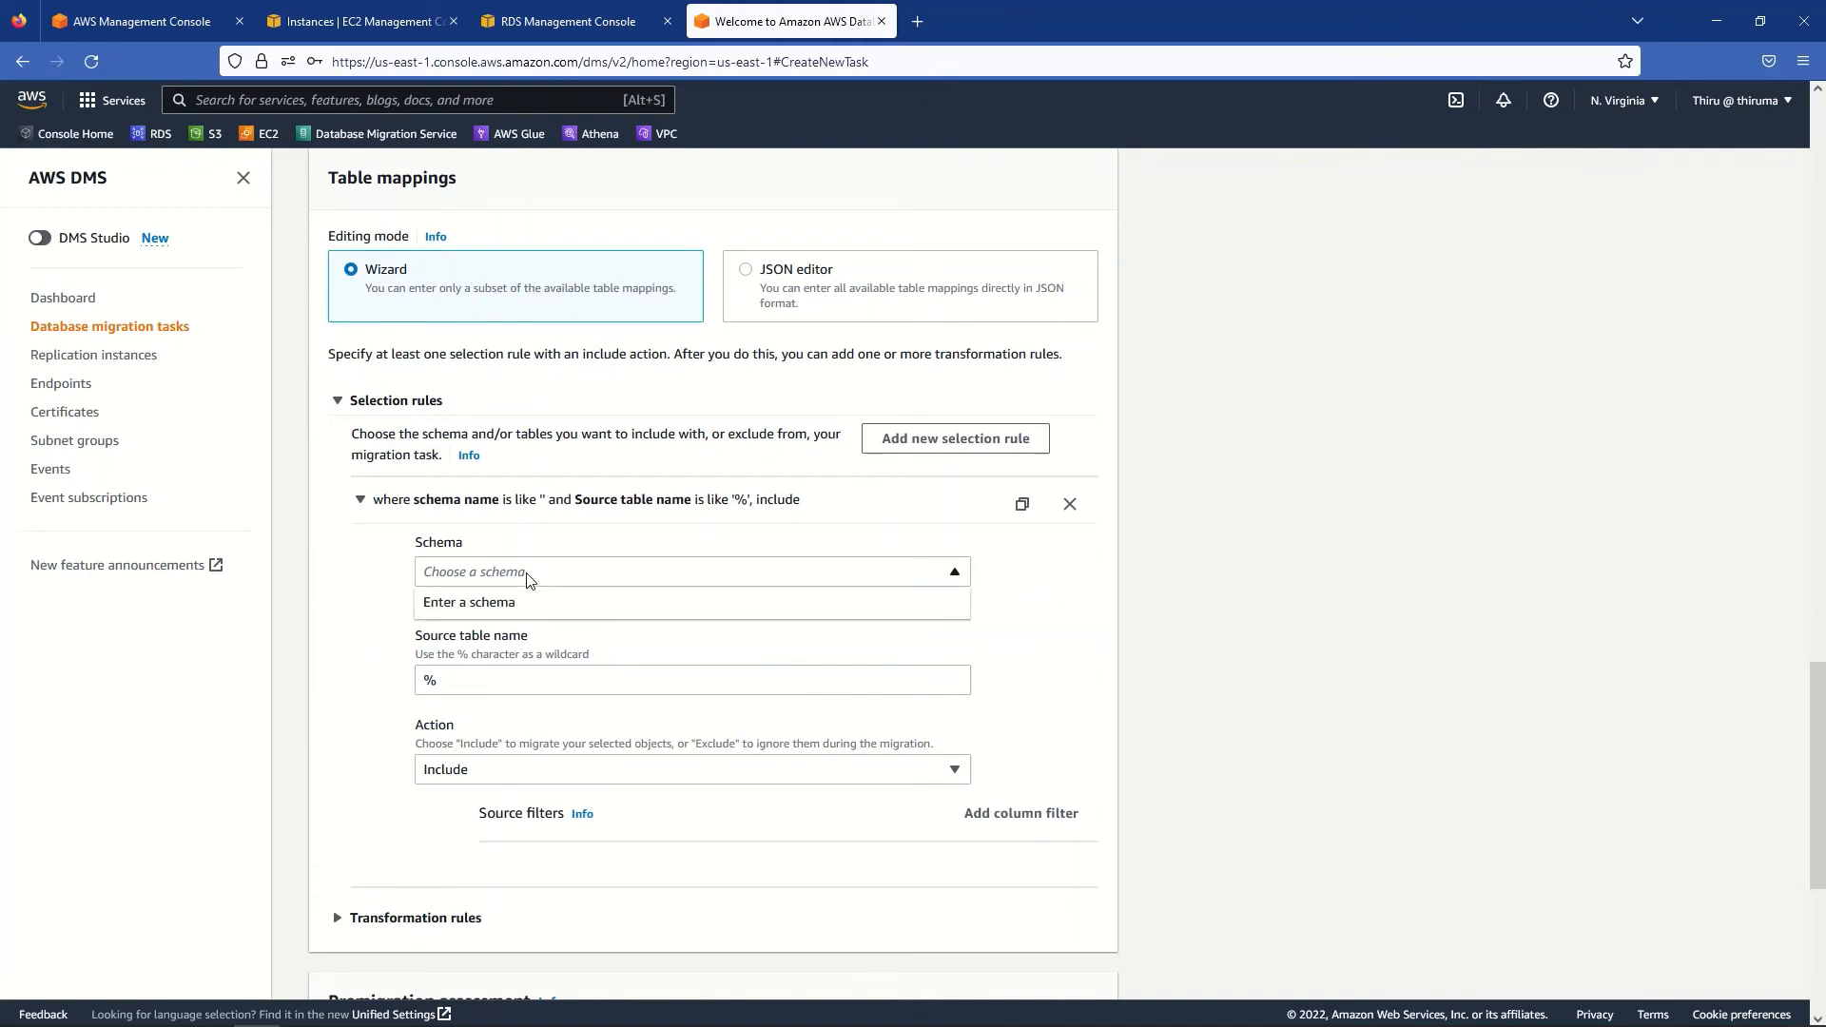
left_click(495, 608)
double_click(471, 670)
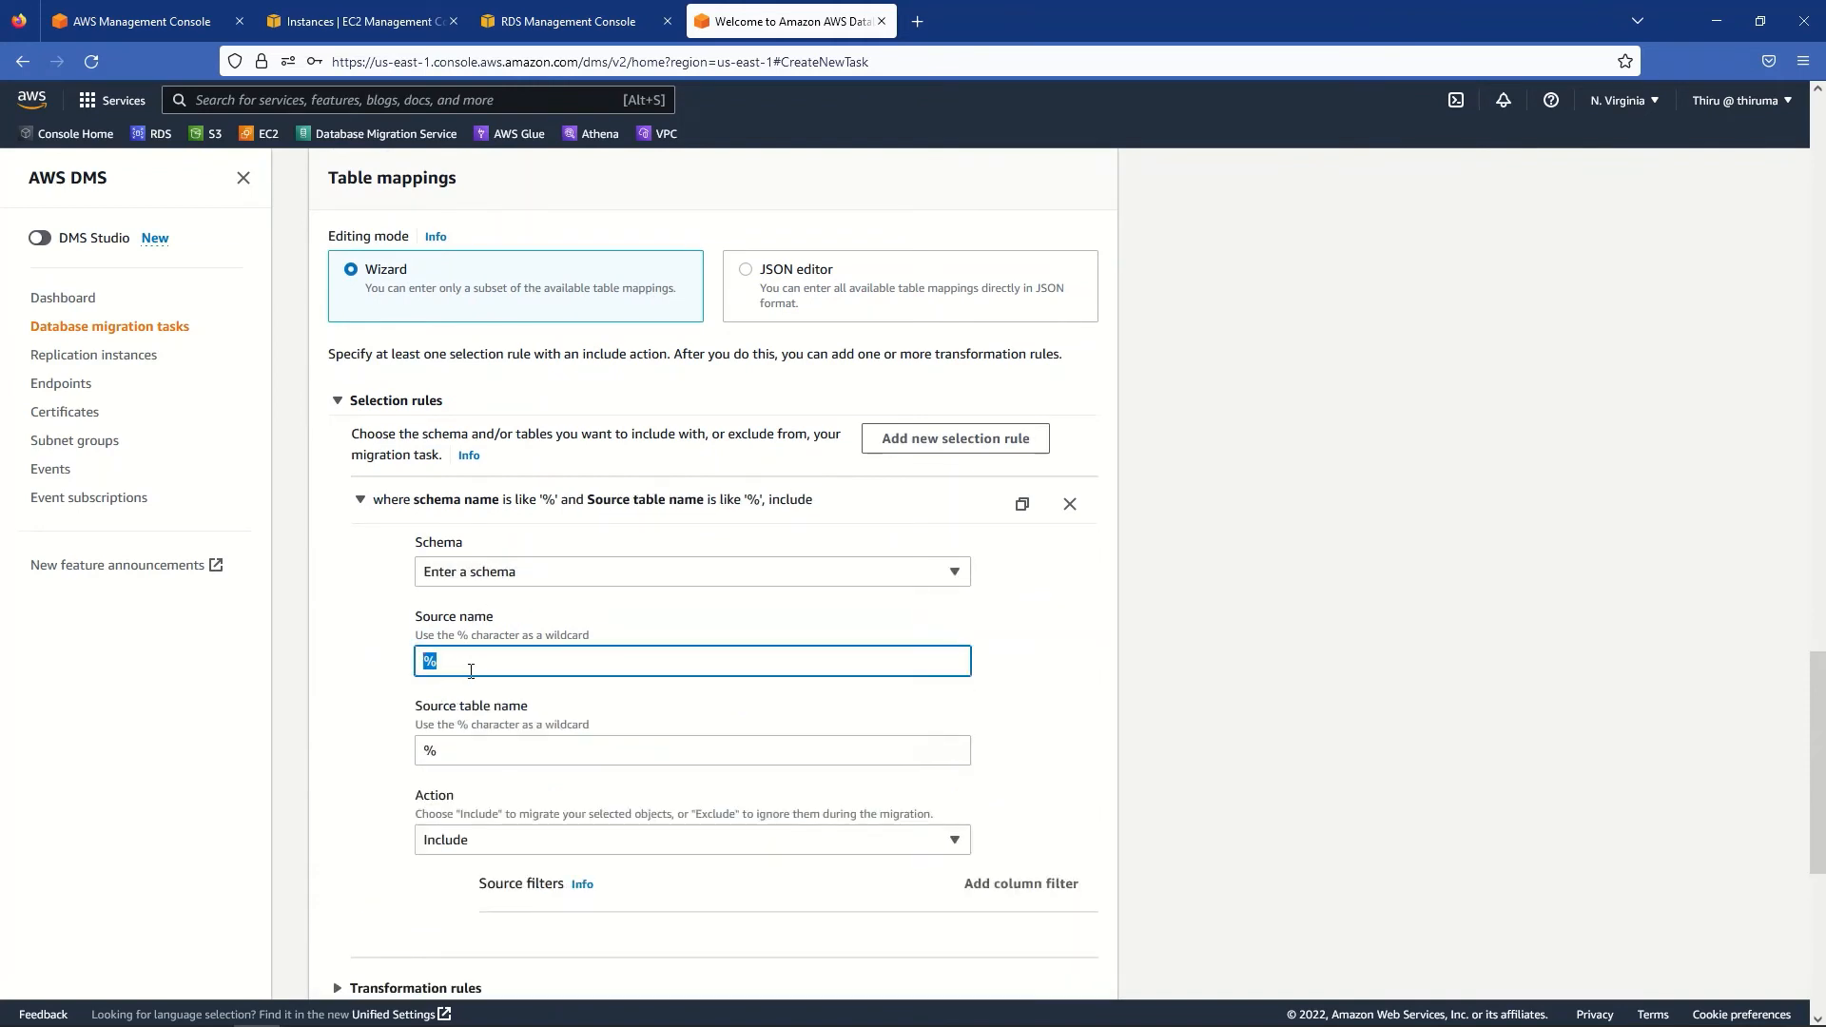
type("company")
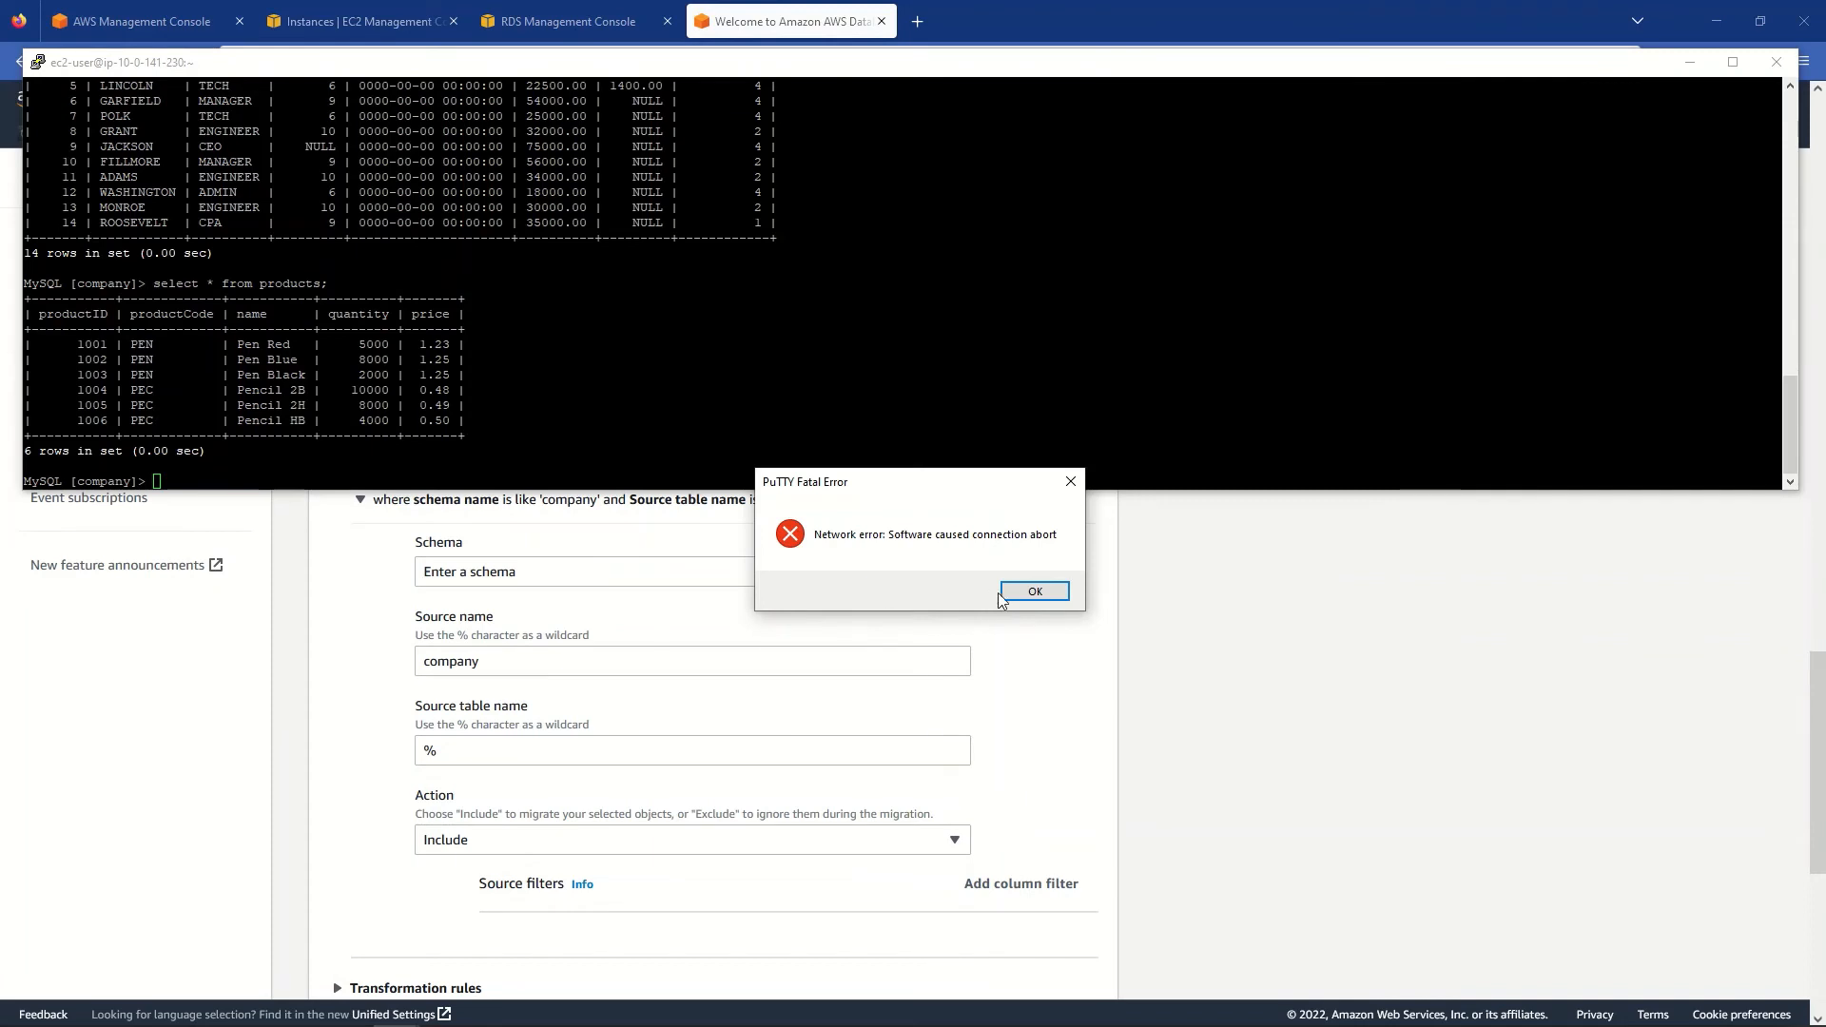
- Restart the dropped PuTTY session and ssh back into the host 10.0.141.230
left_click(1000, 594)
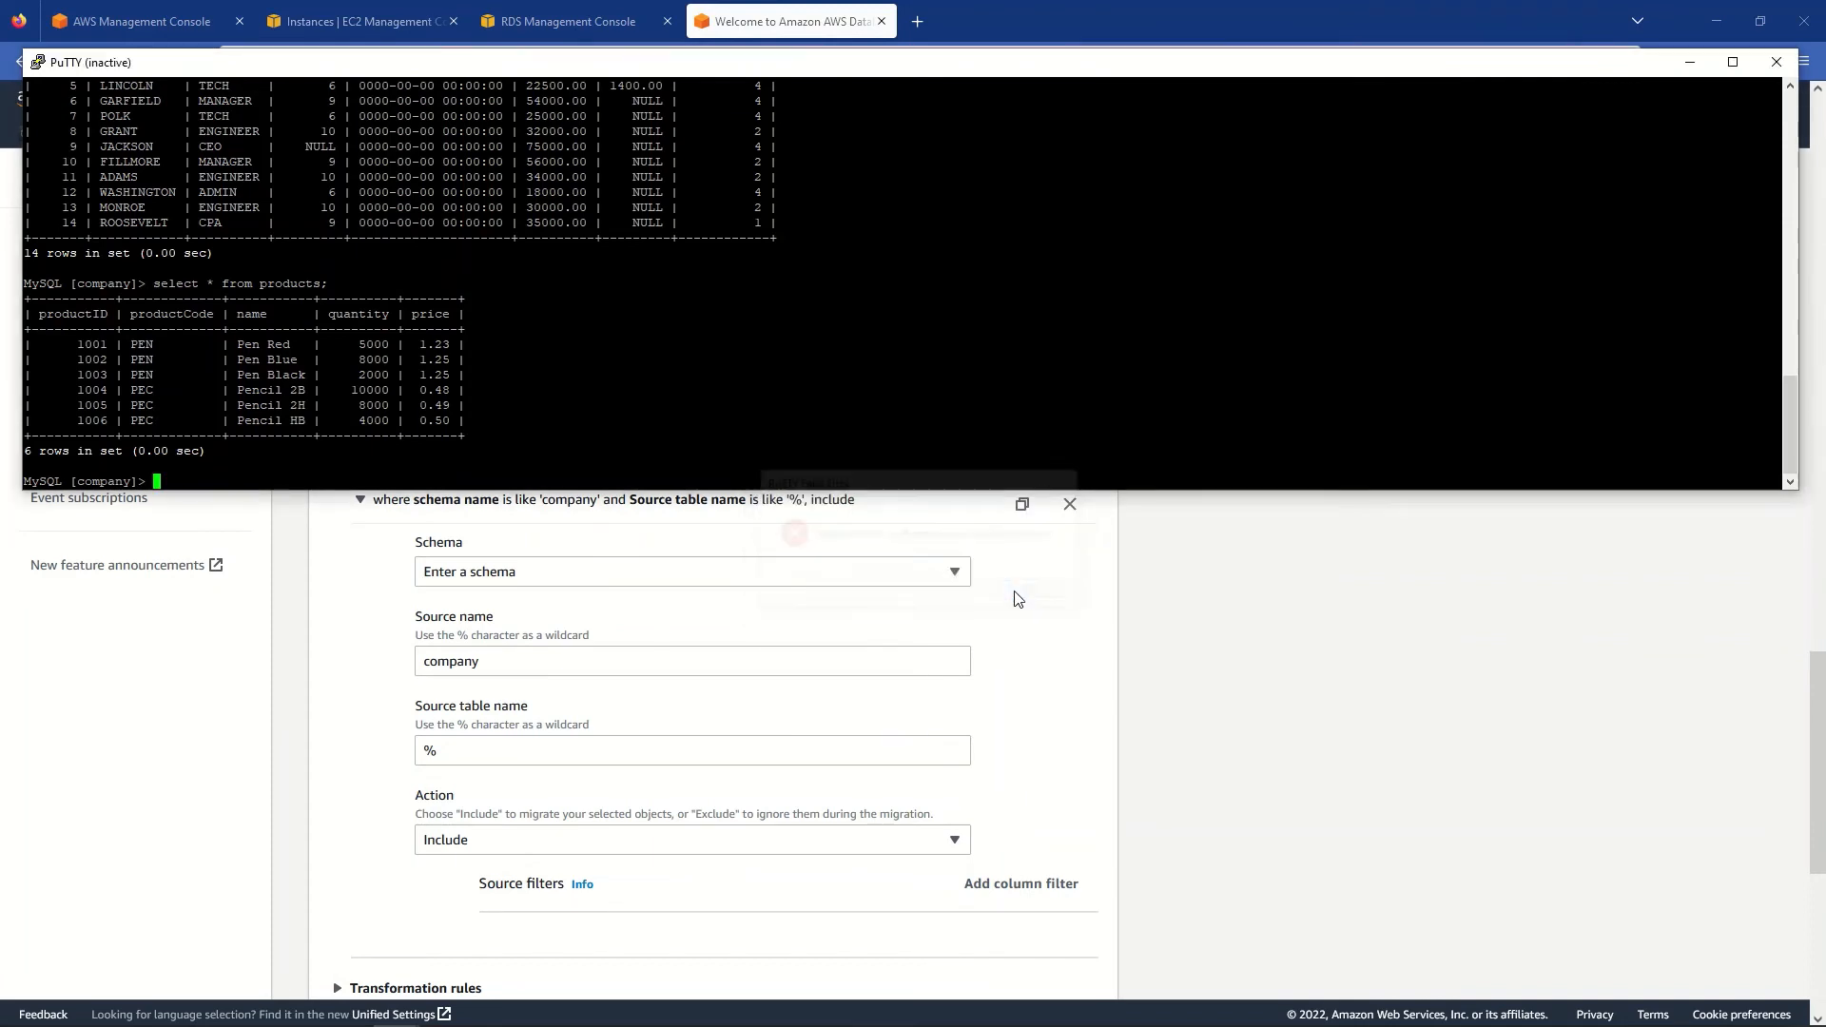
right_click(271, 62)
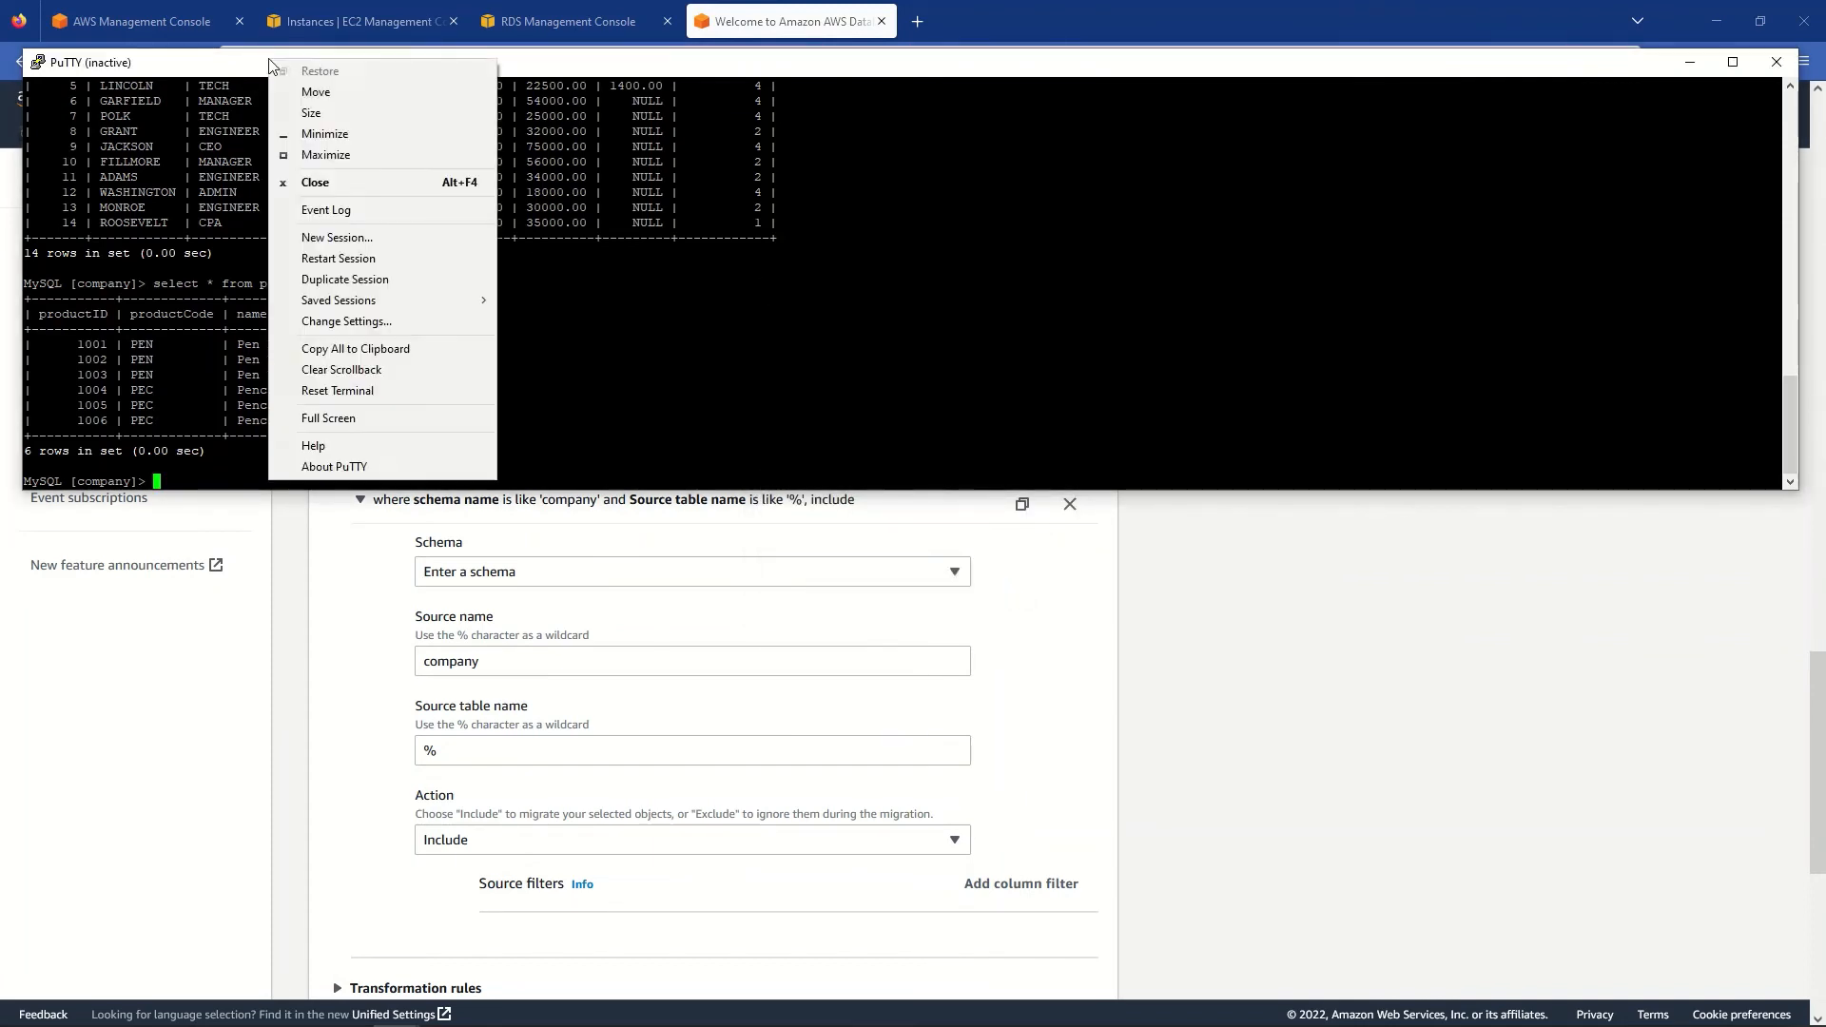
left_click(323, 258)
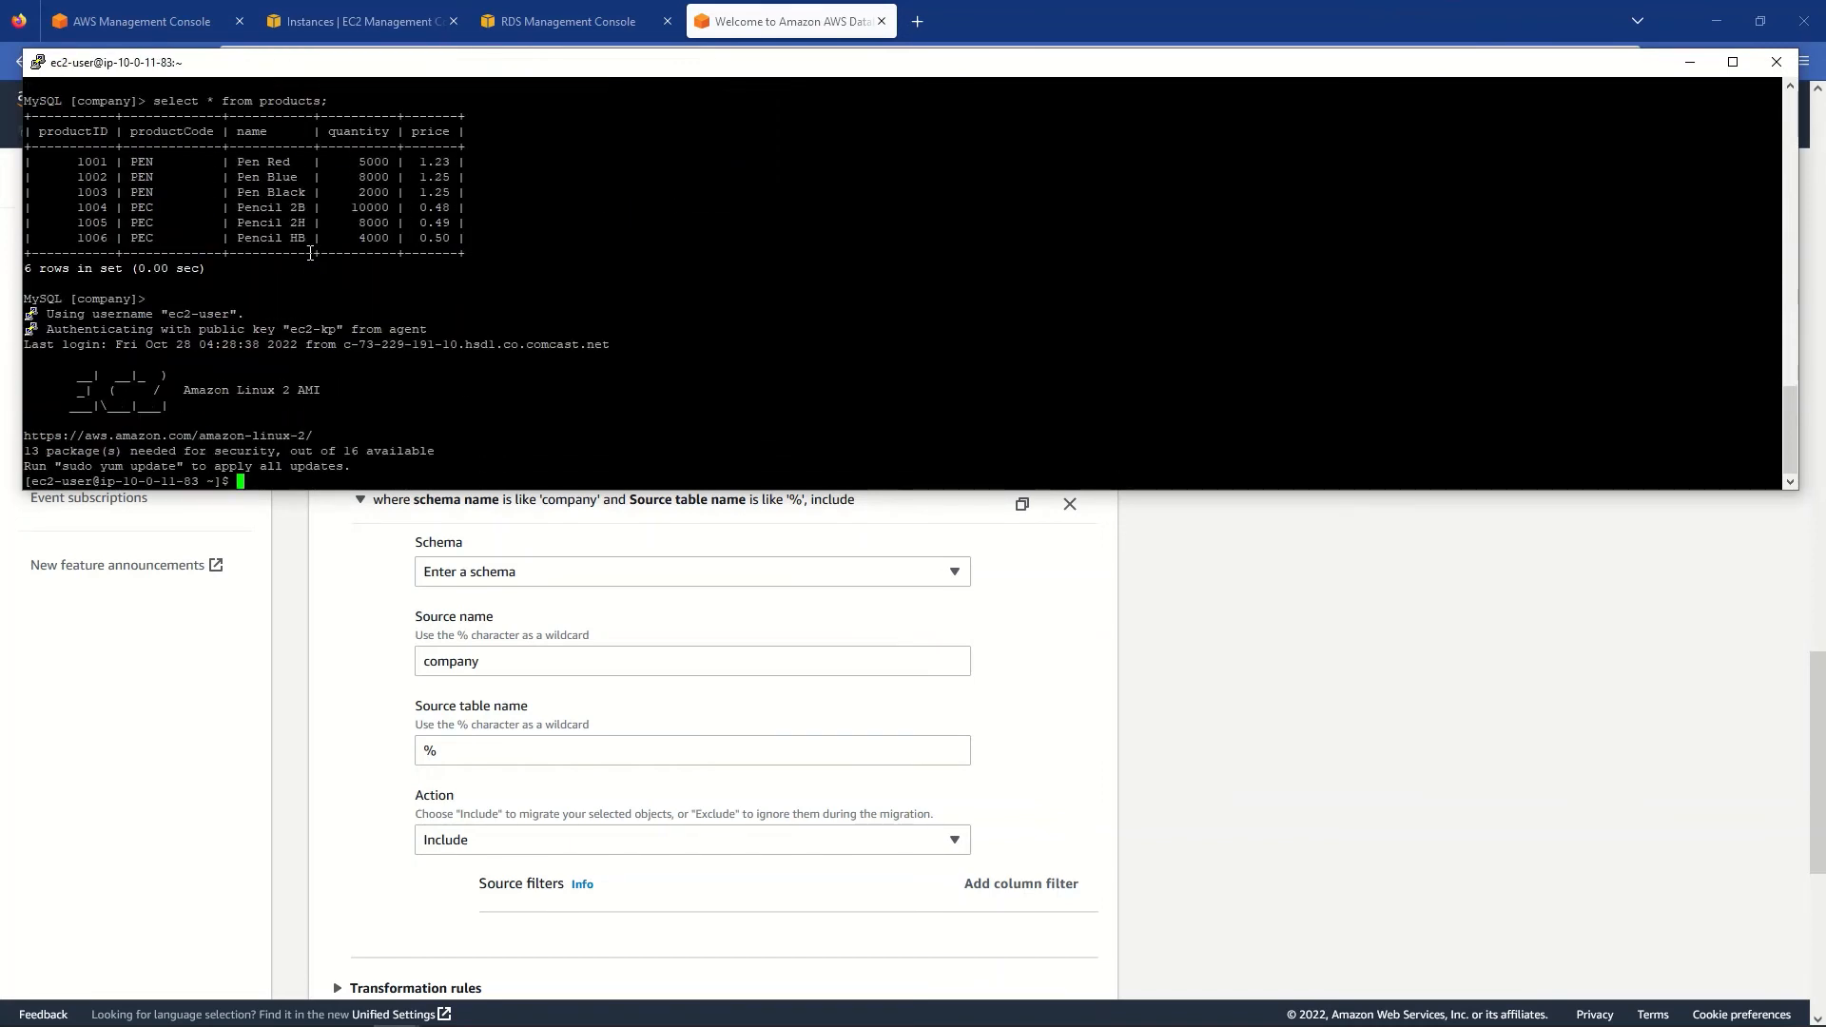
key("Return")
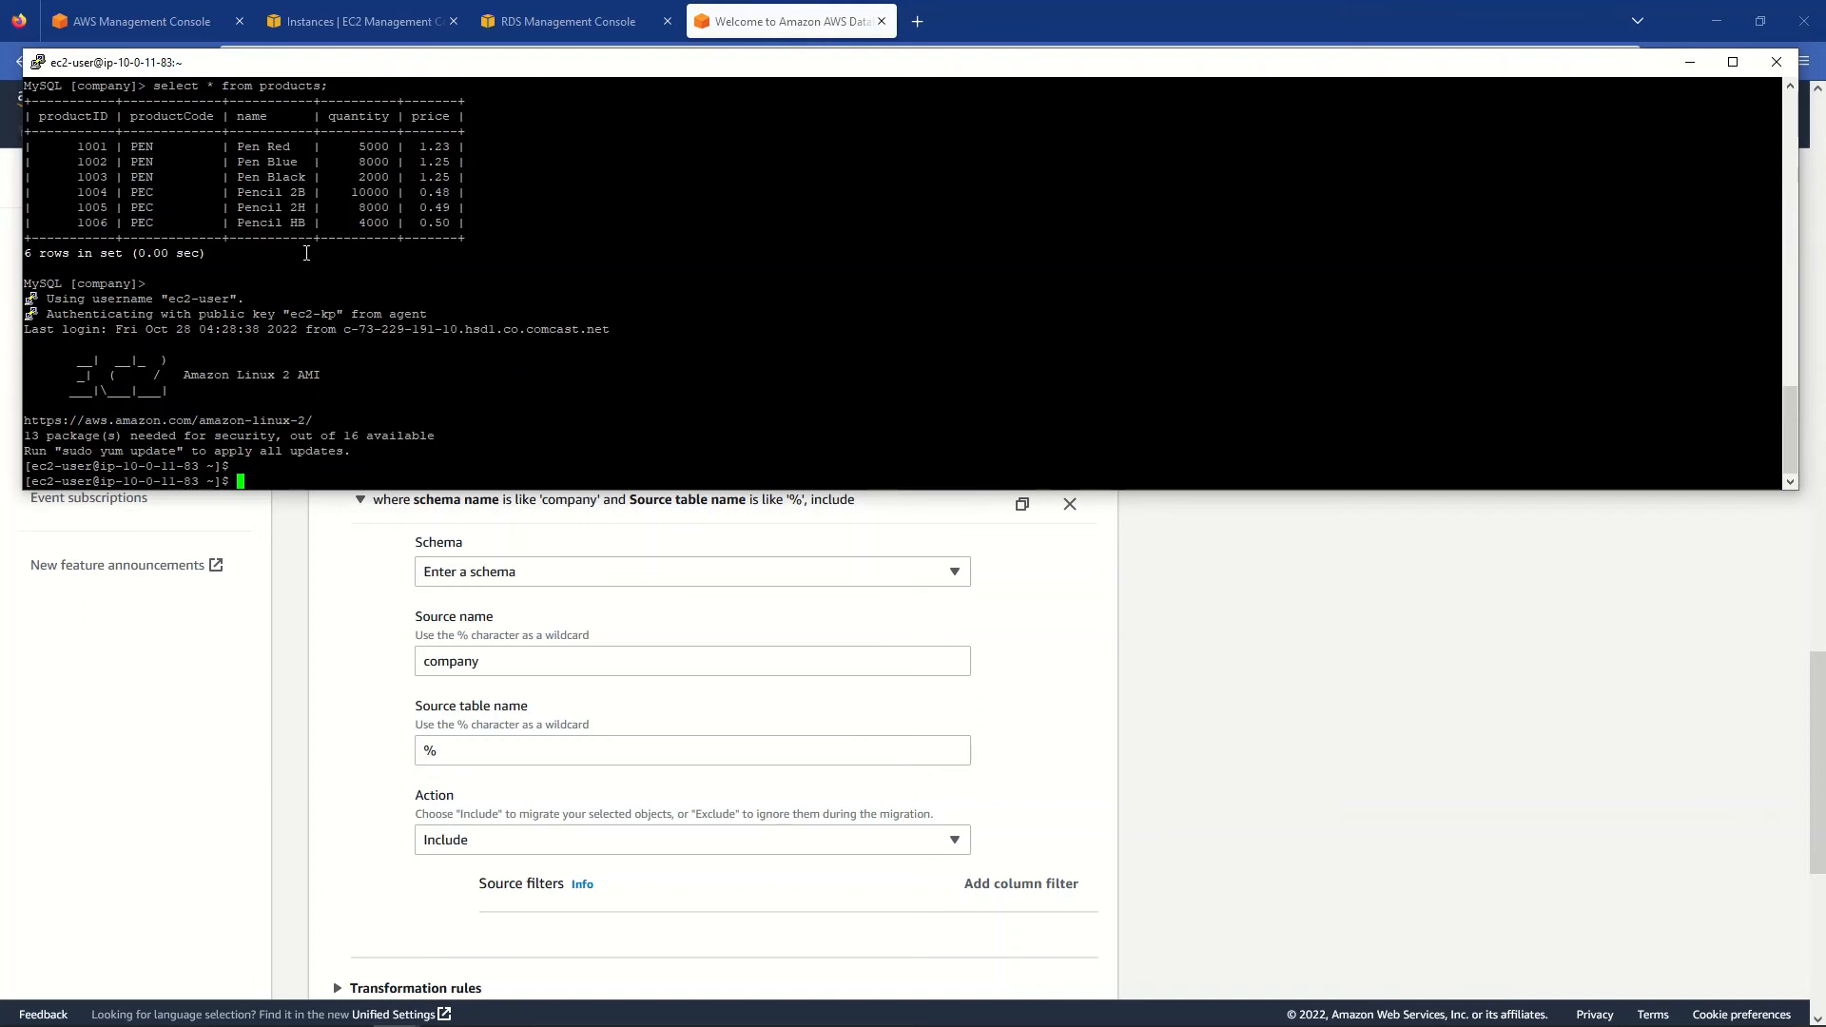
type("exit")
key("Up")
key("Up")
key("Up")
key("Return")
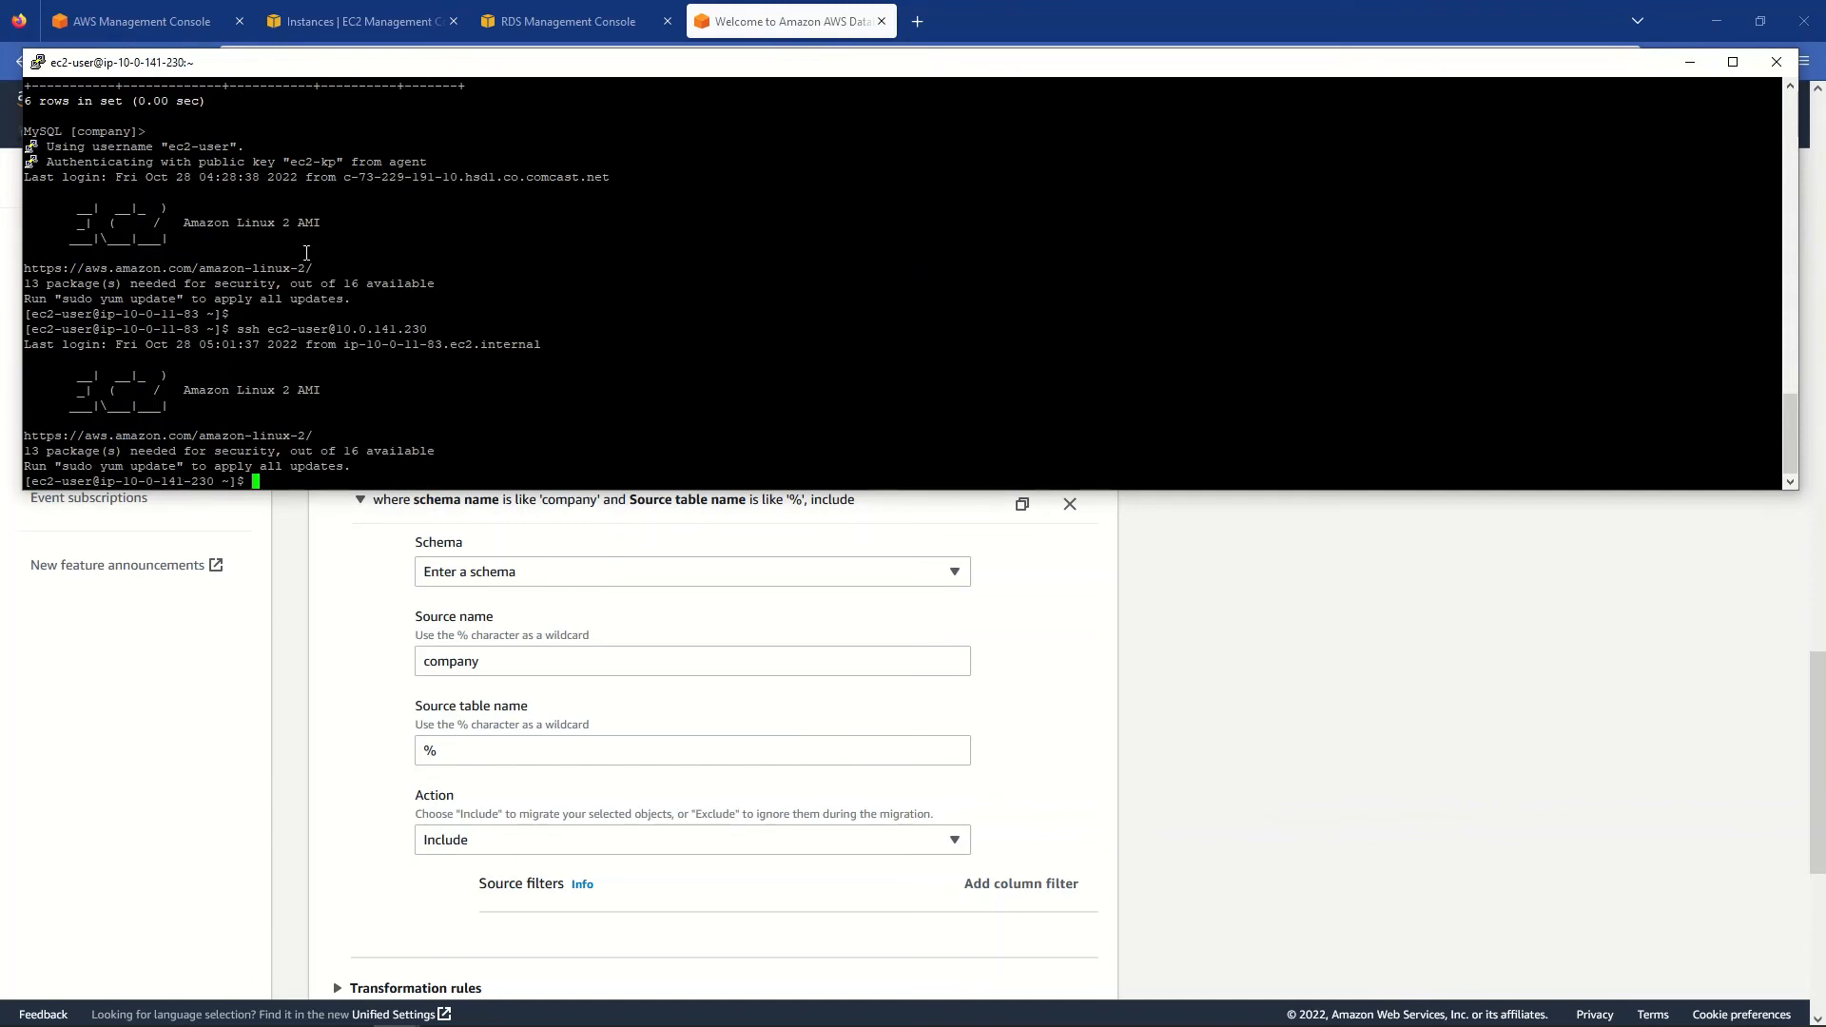
- Start the 'mysql -h' command and bring up the RDS console in the browser
type("mysql -h")
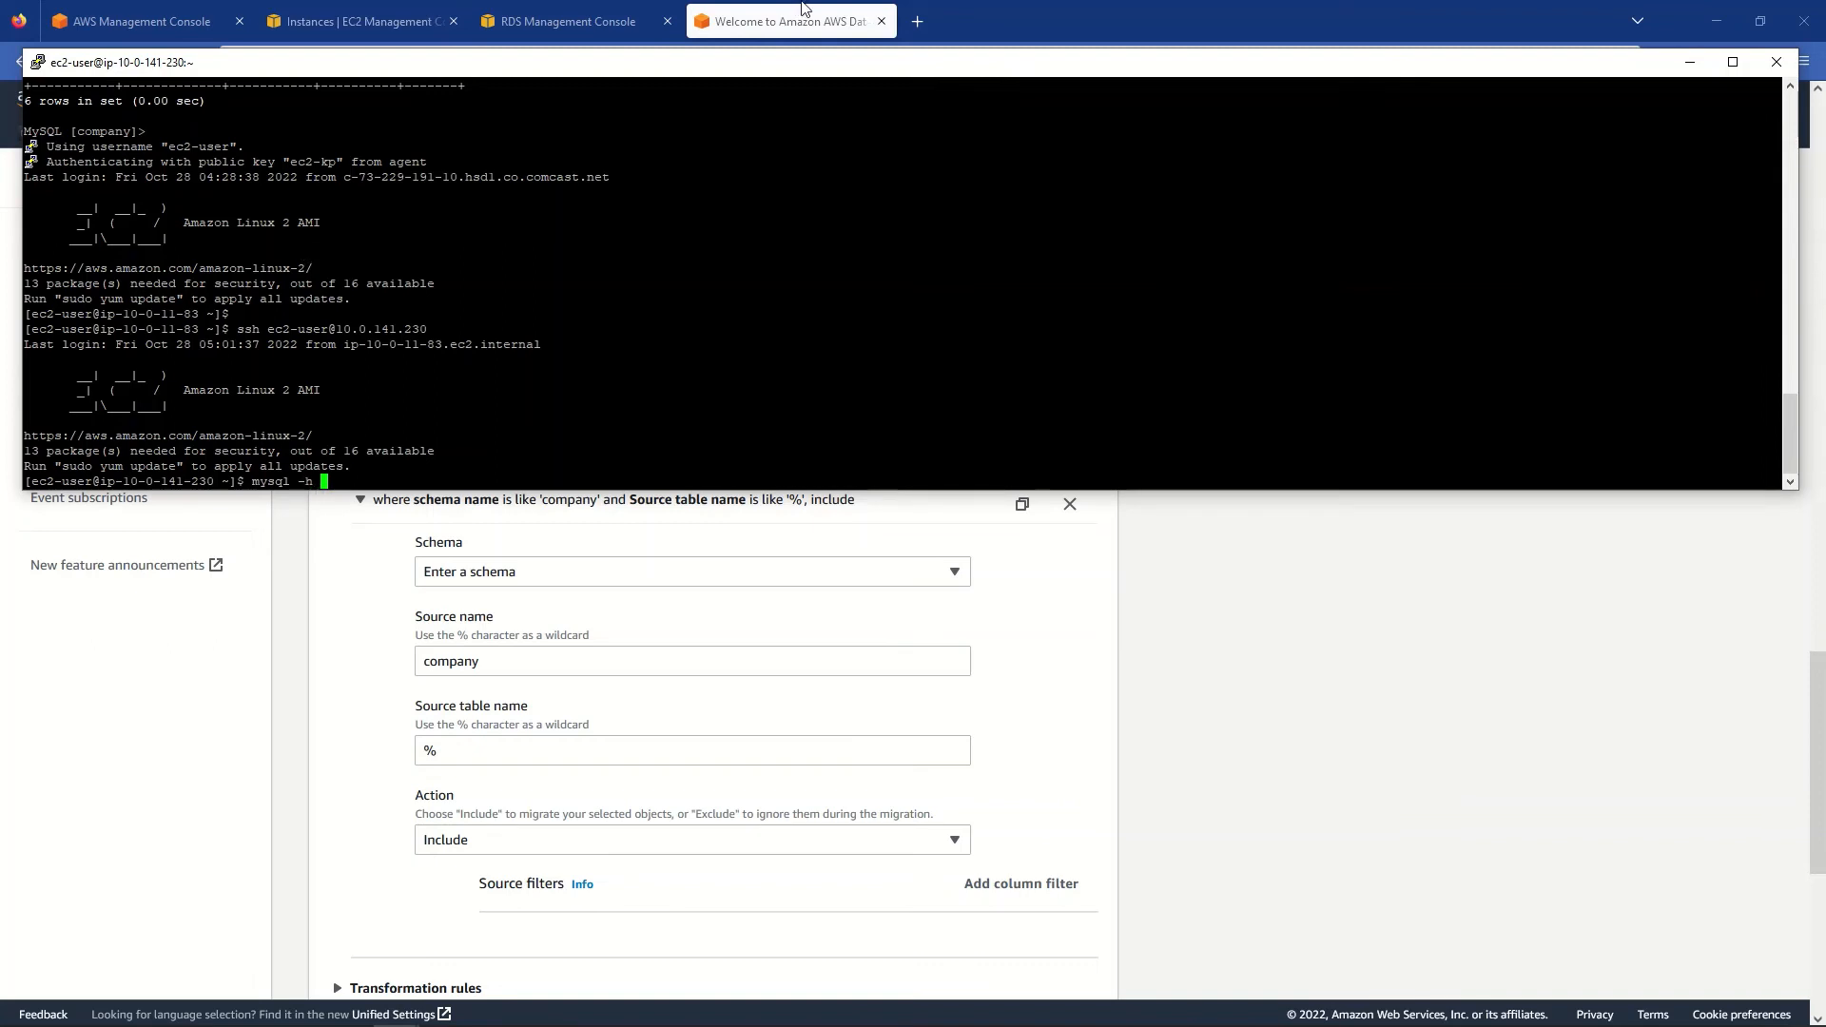
left_click(1110, 4)
left_click(517, 26)
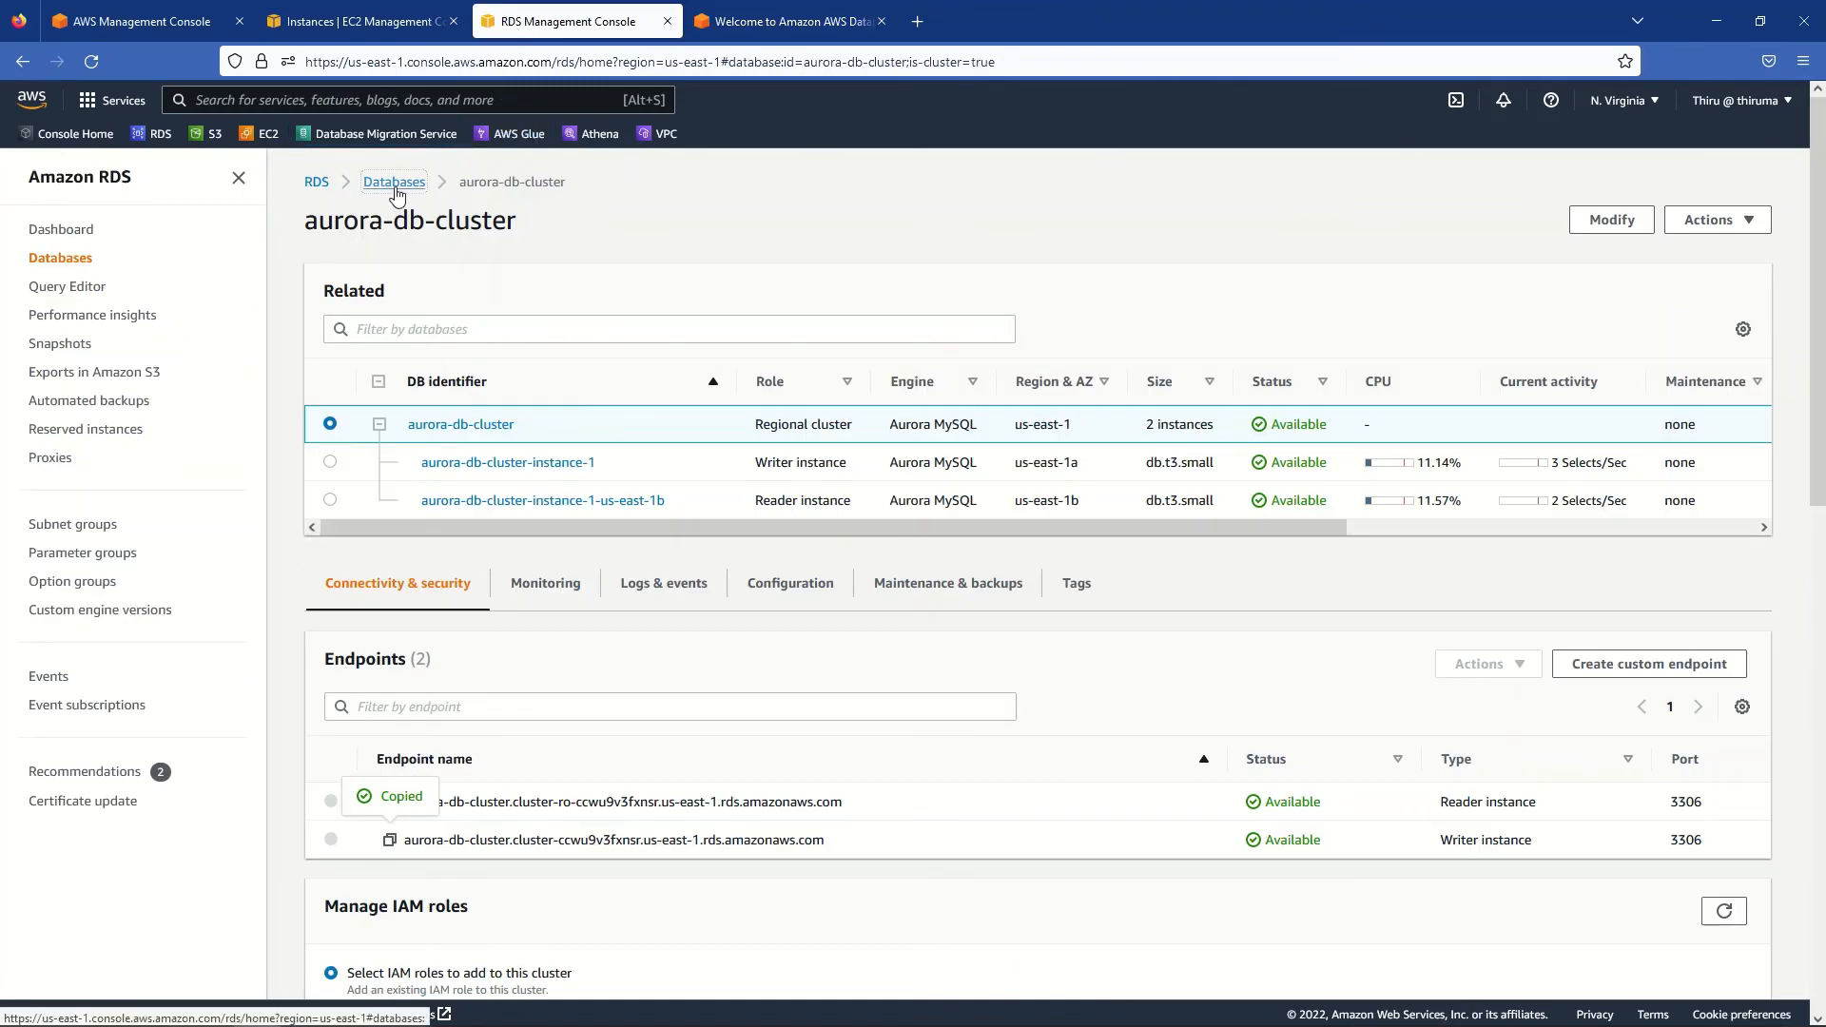
- Copy the mysql-rds-db-instance endpoint address from its RDS details page
left_click(392, 181)
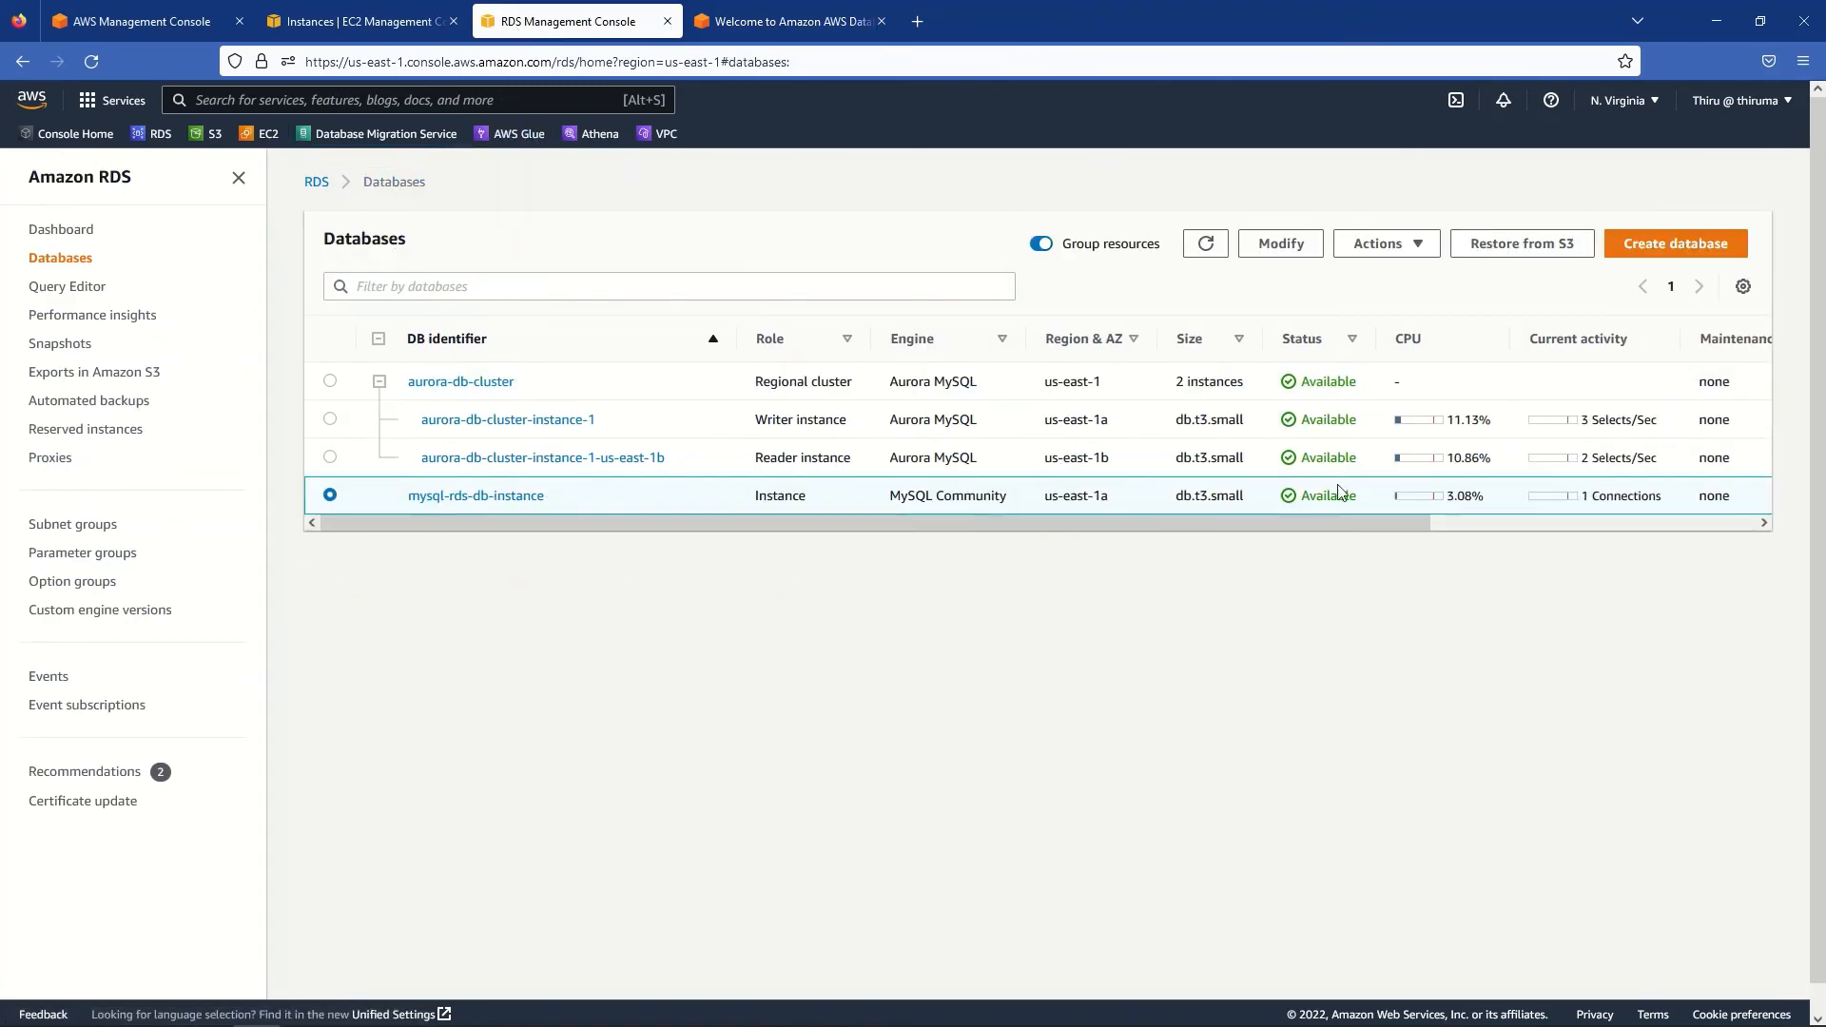
left_click(439, 498)
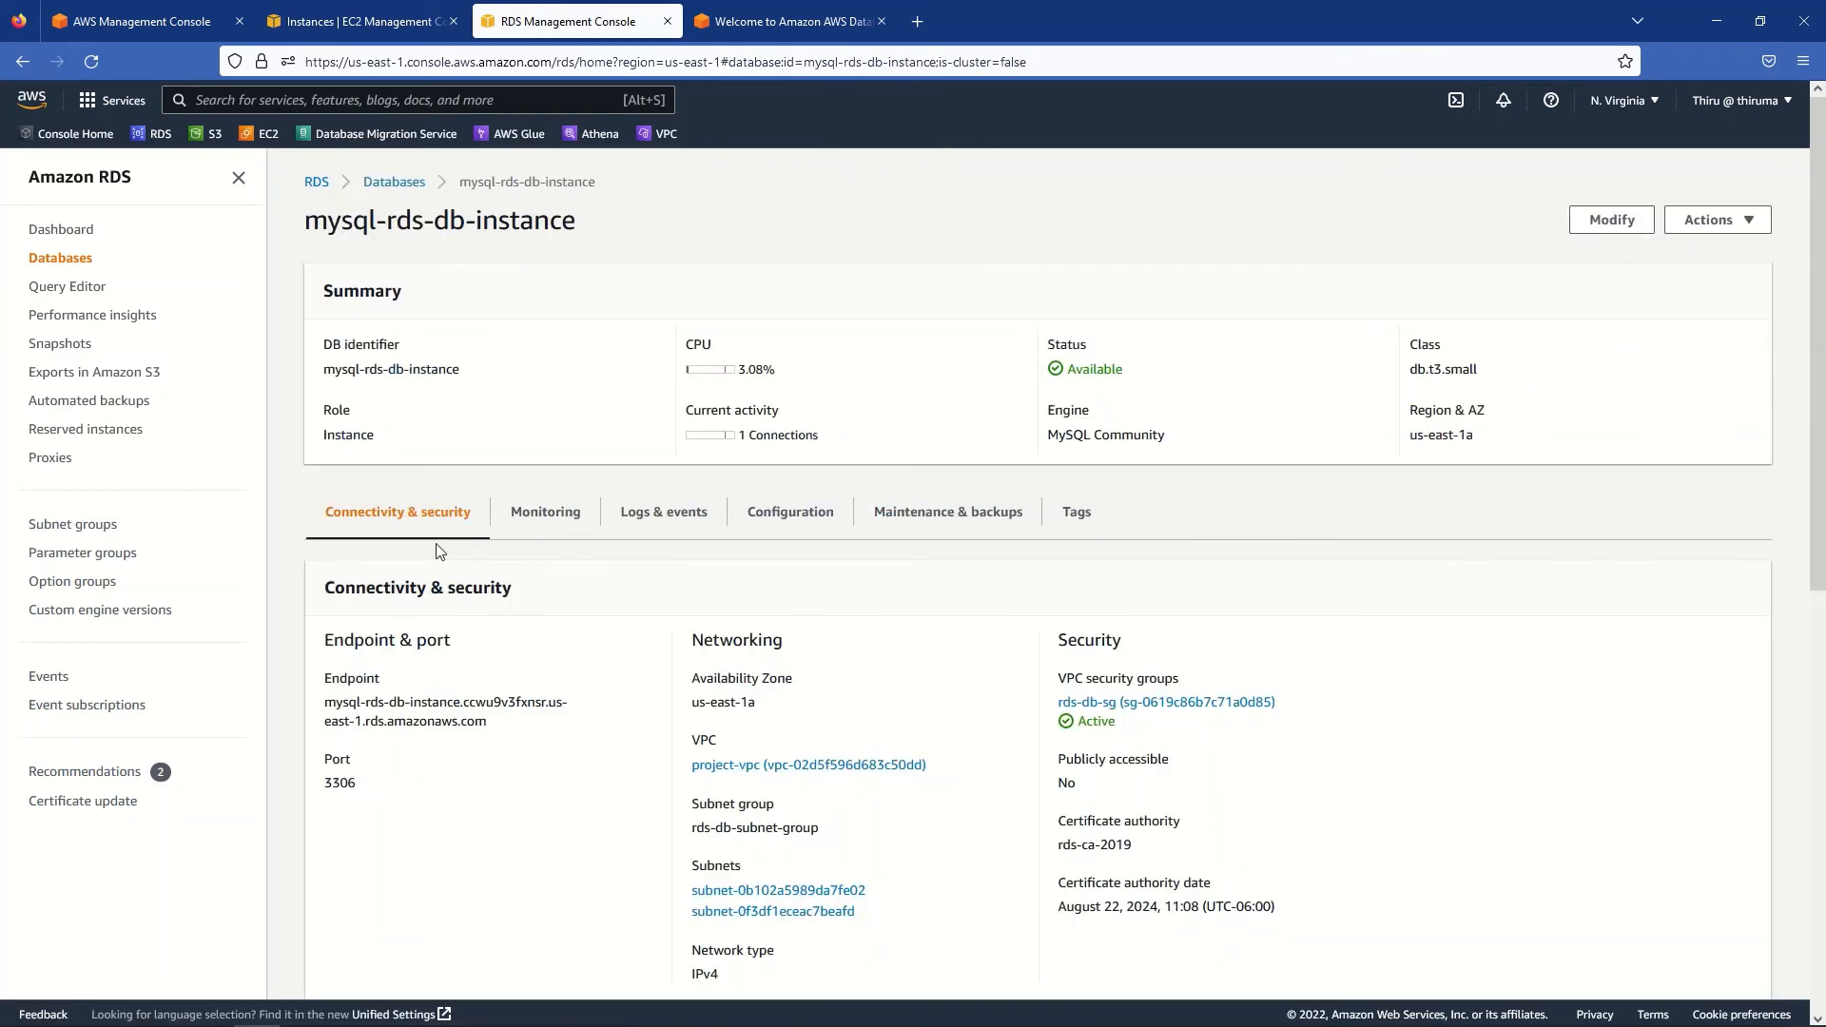
triple_click(358, 706)
right_click(359, 706)
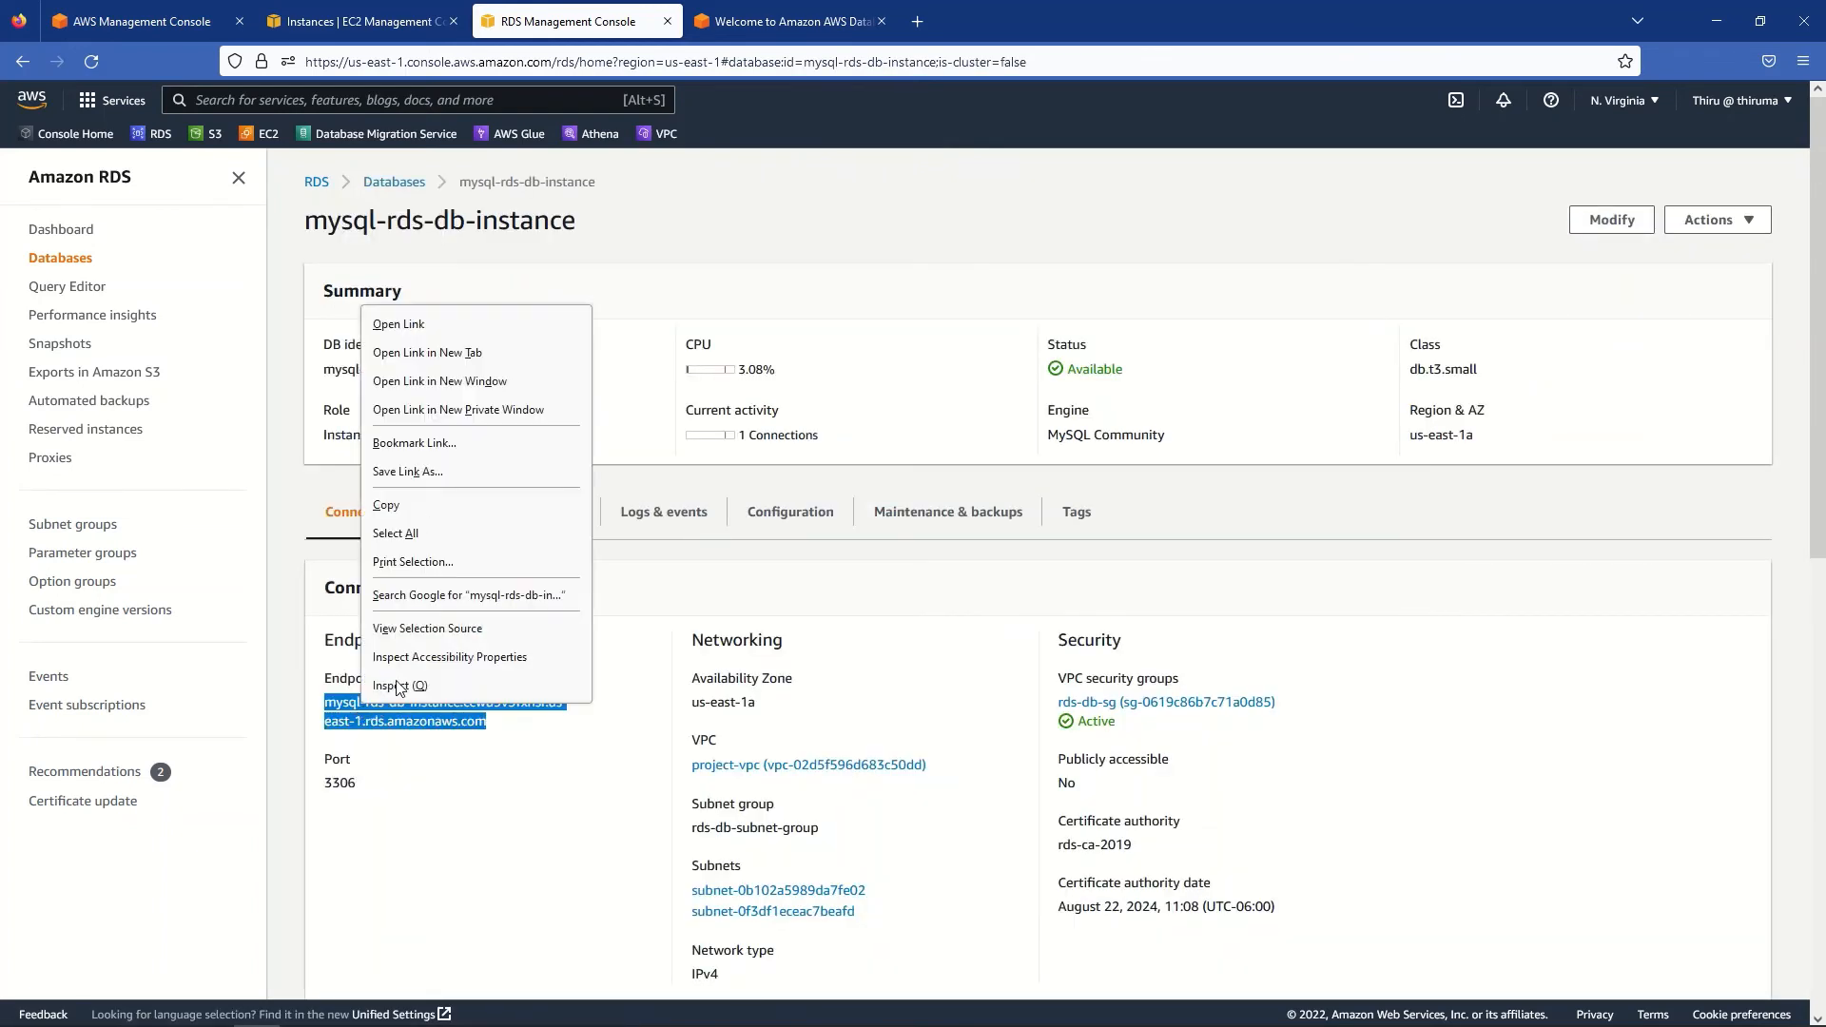
left_click(386, 510)
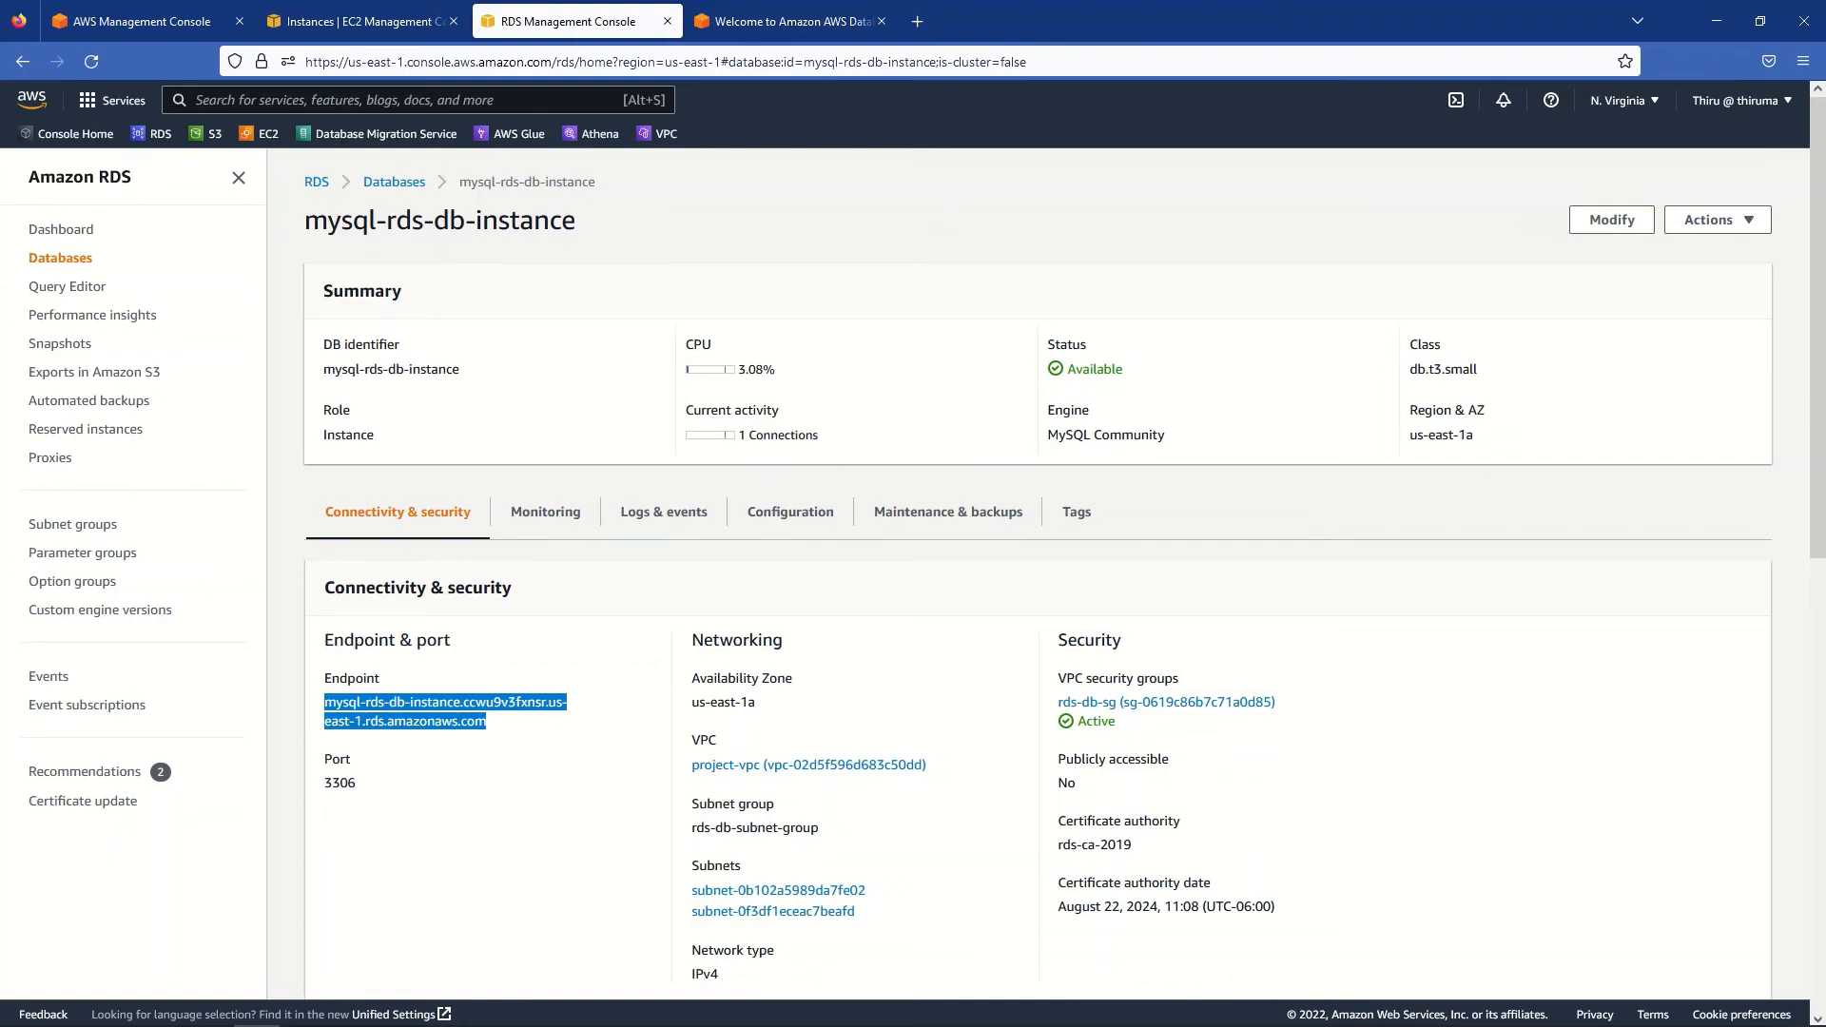
key("alt+Tab")
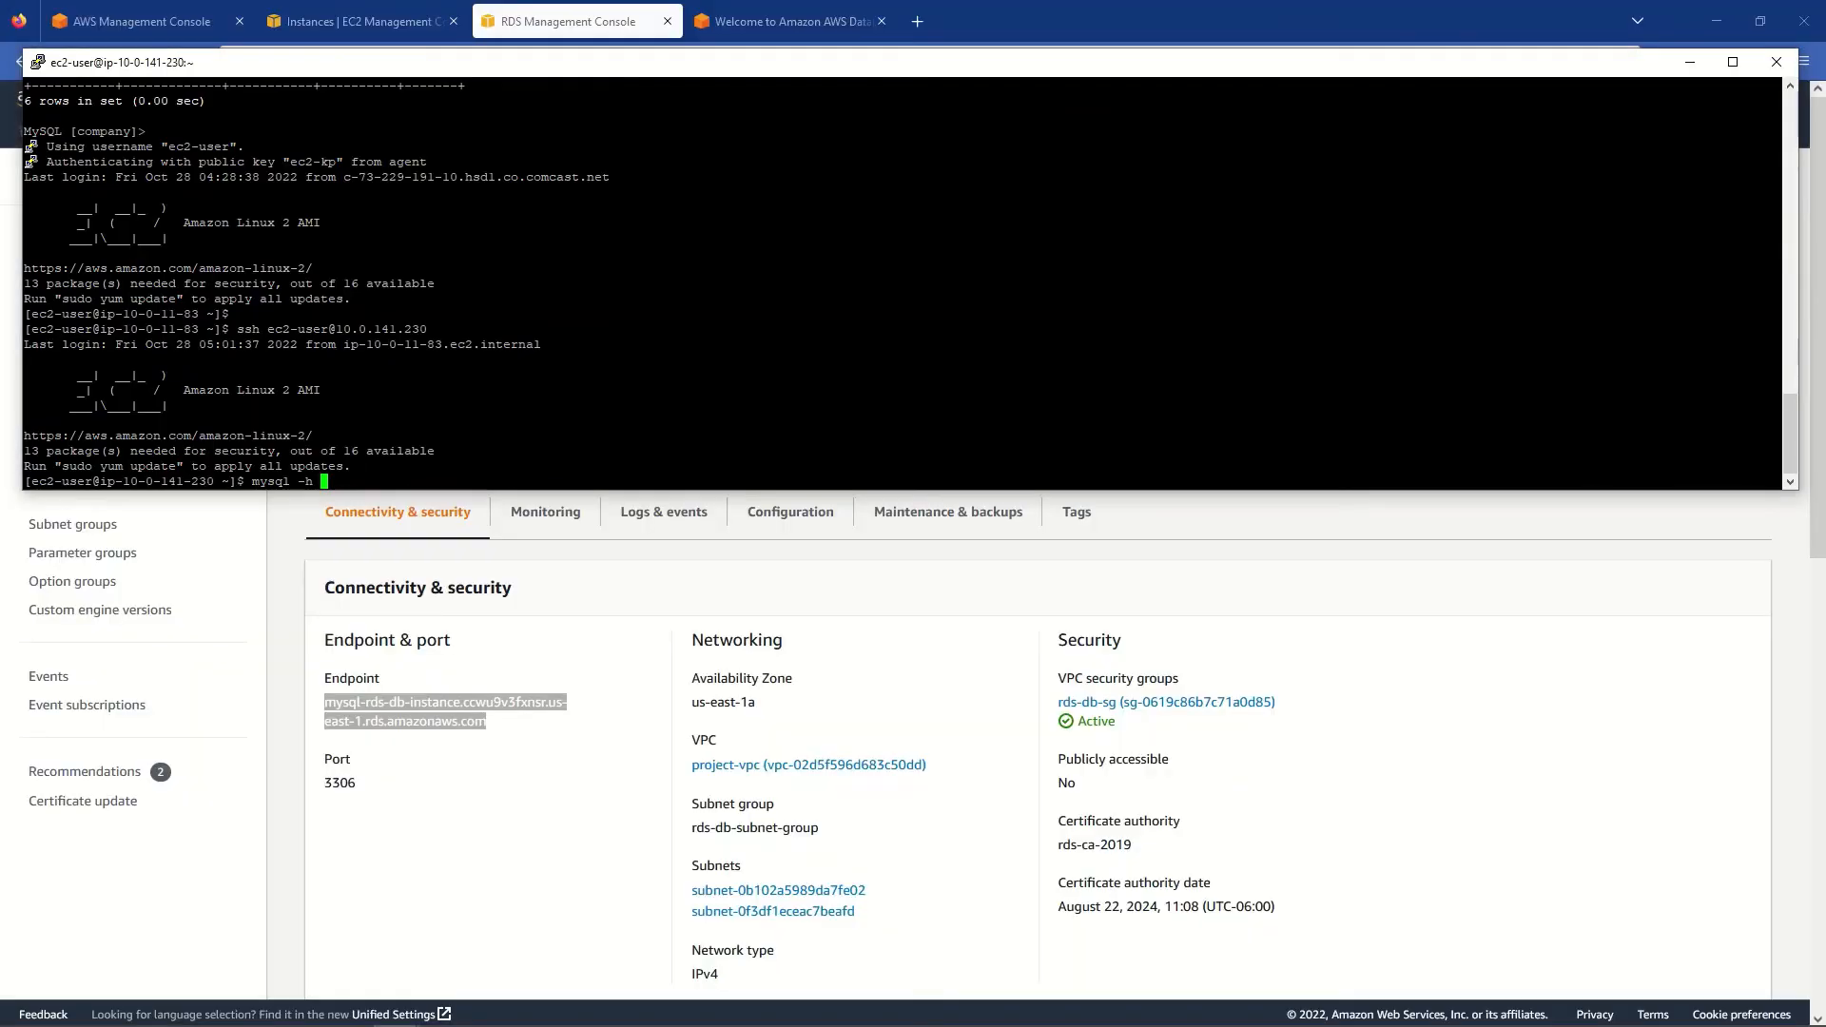
- Connect to the source MySQL with the pasted endpoint, '-P 3306 -u admin -p', and the password
right_click(423, 414)
right_click(424, 415)
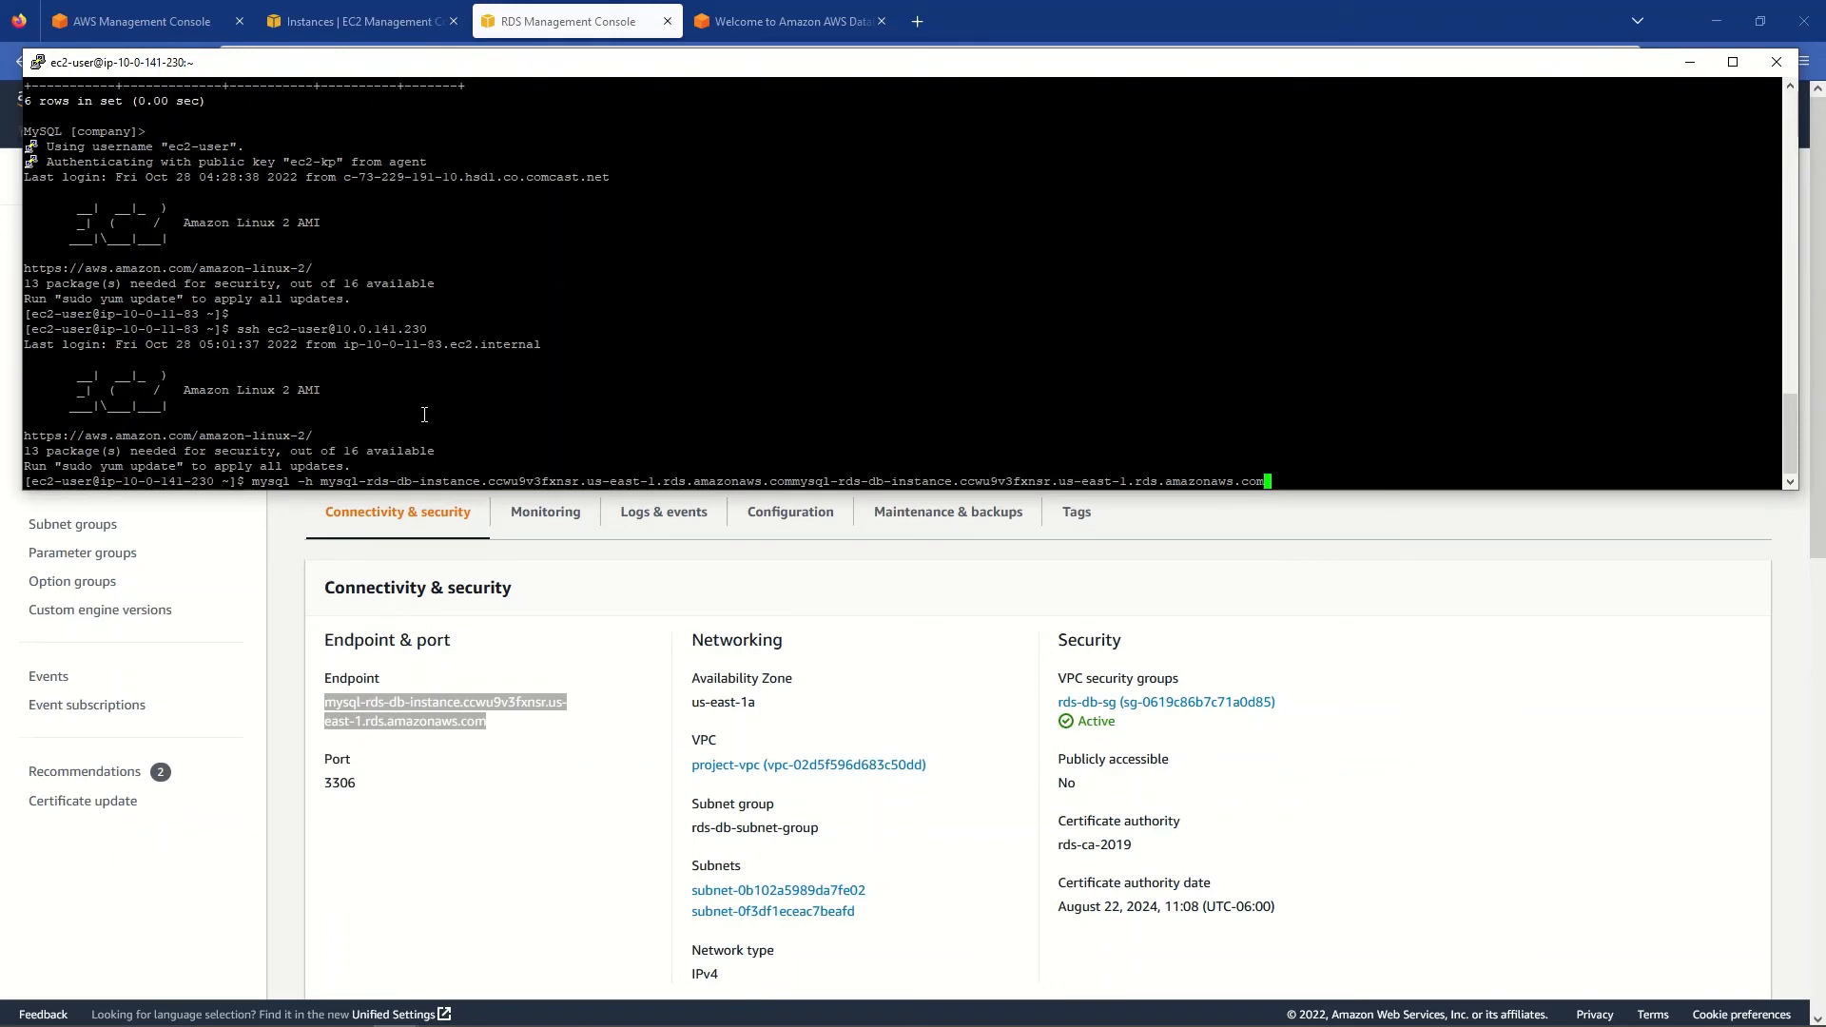
key("BackSpace")
key("BackSpace")
key("BackSpace")
key("BackSpace")
key("BackSpace")
key("BackSpace")
key("BackSpace")
key("BackSpace")
key("BackSpace")
key("BackSpace")
key("BackSpace")
key("BackSpace")
key("BackSpace")
key("BackSpace")
key("BackSpace")
key("BackSpace")
key("BackSpace")
key("BackSpace")
key("BackSpace")
key("BackSpace")
key("BackSpace")
key("BackSpace")
key("BackSpace")
key("BackSpace")
key("BackSpace")
key("BackSpace")
key("BackSpace")
key("BackSpace")
key("BackSpace")
key("BackSpace")
key("BackSpace")
key("BackSpace")
key("BackSpace")
key("BackSpace")
key("BackSpace")
key("BackSpace")
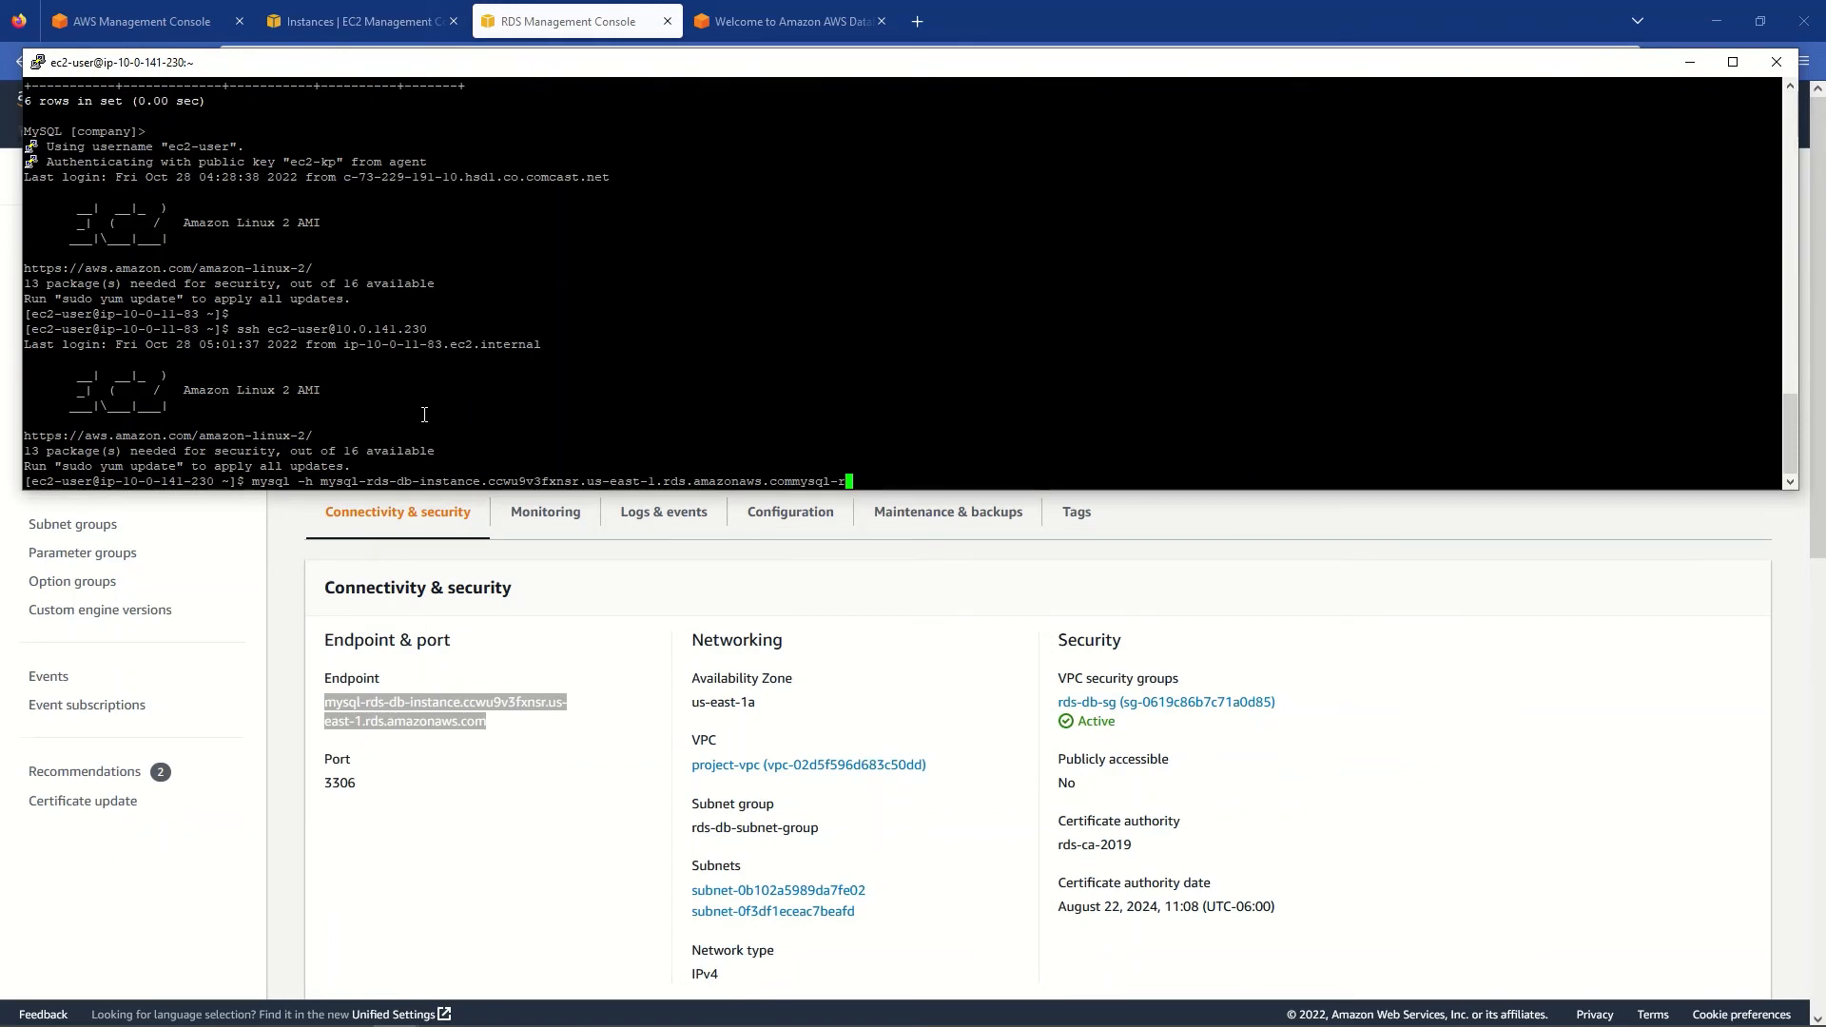
key("BackSpace")
key("BackSpace")
key("BackSpace")
key("BackSpace")
key("BackSpace")
key("BackSpace")
key("BackSpace")
type("-P 3306 -u admin -p")
key("Return")
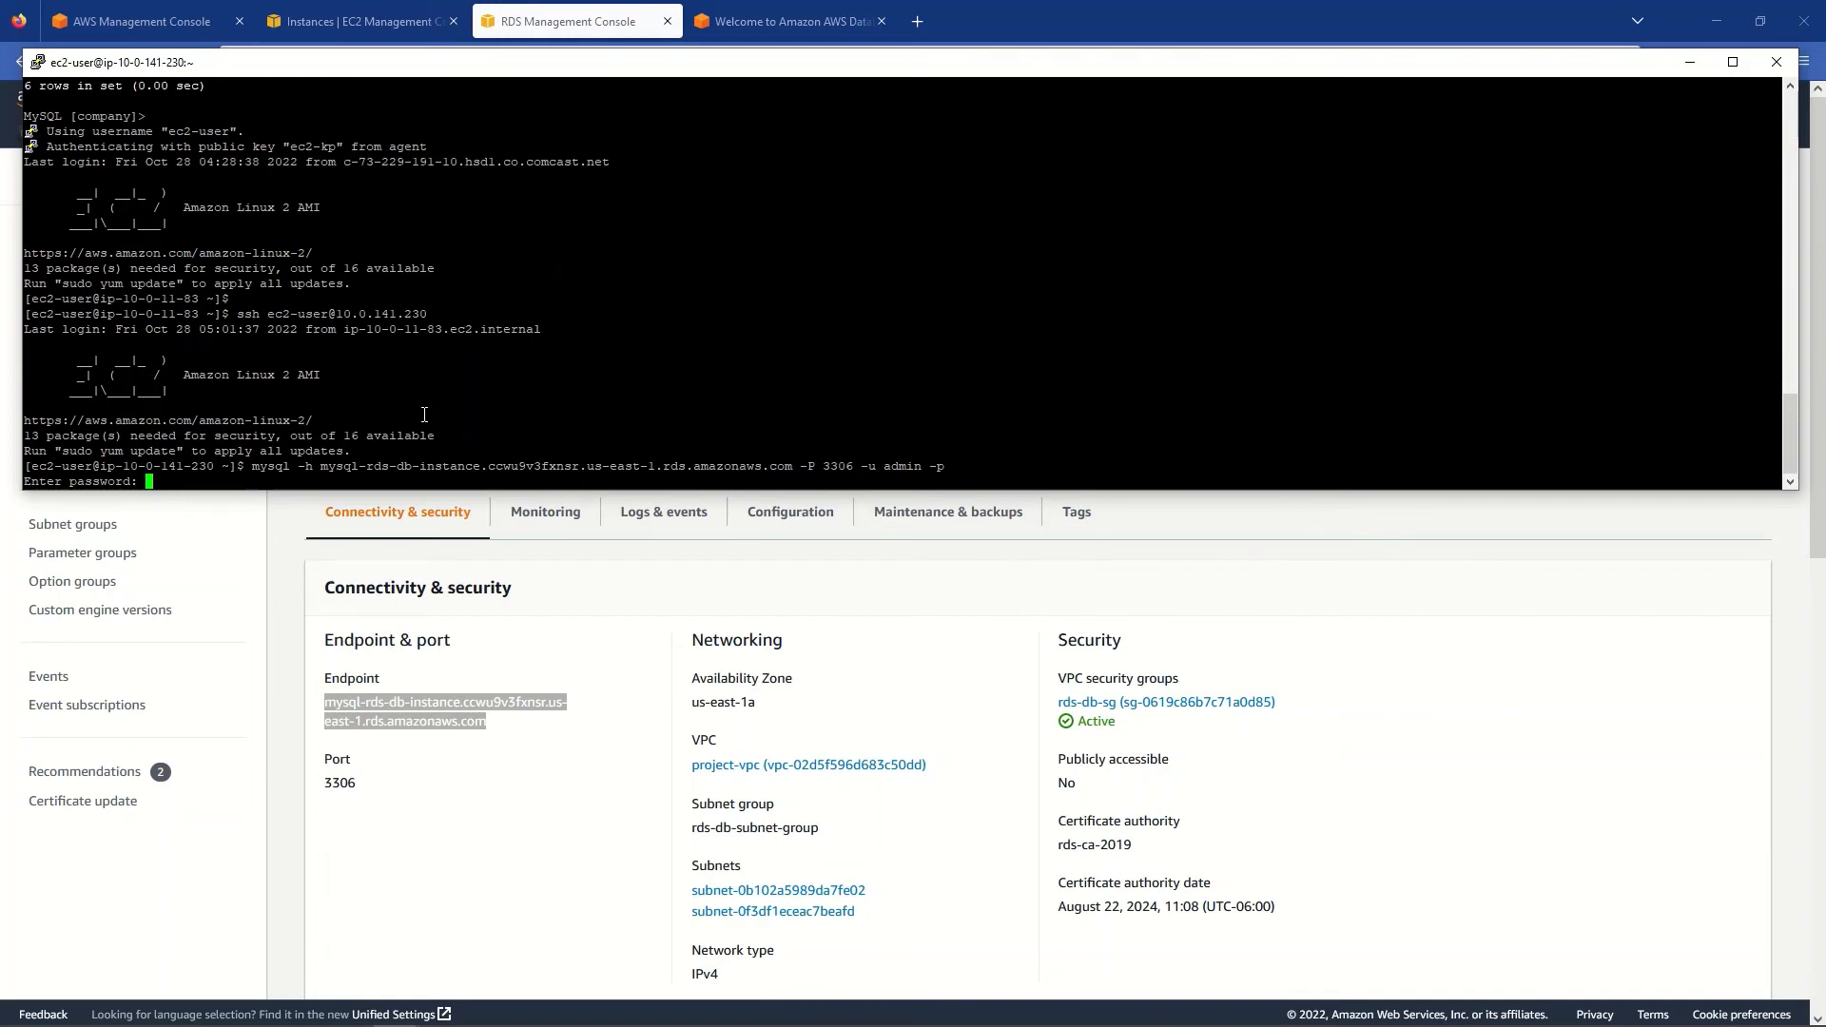
key("Return")
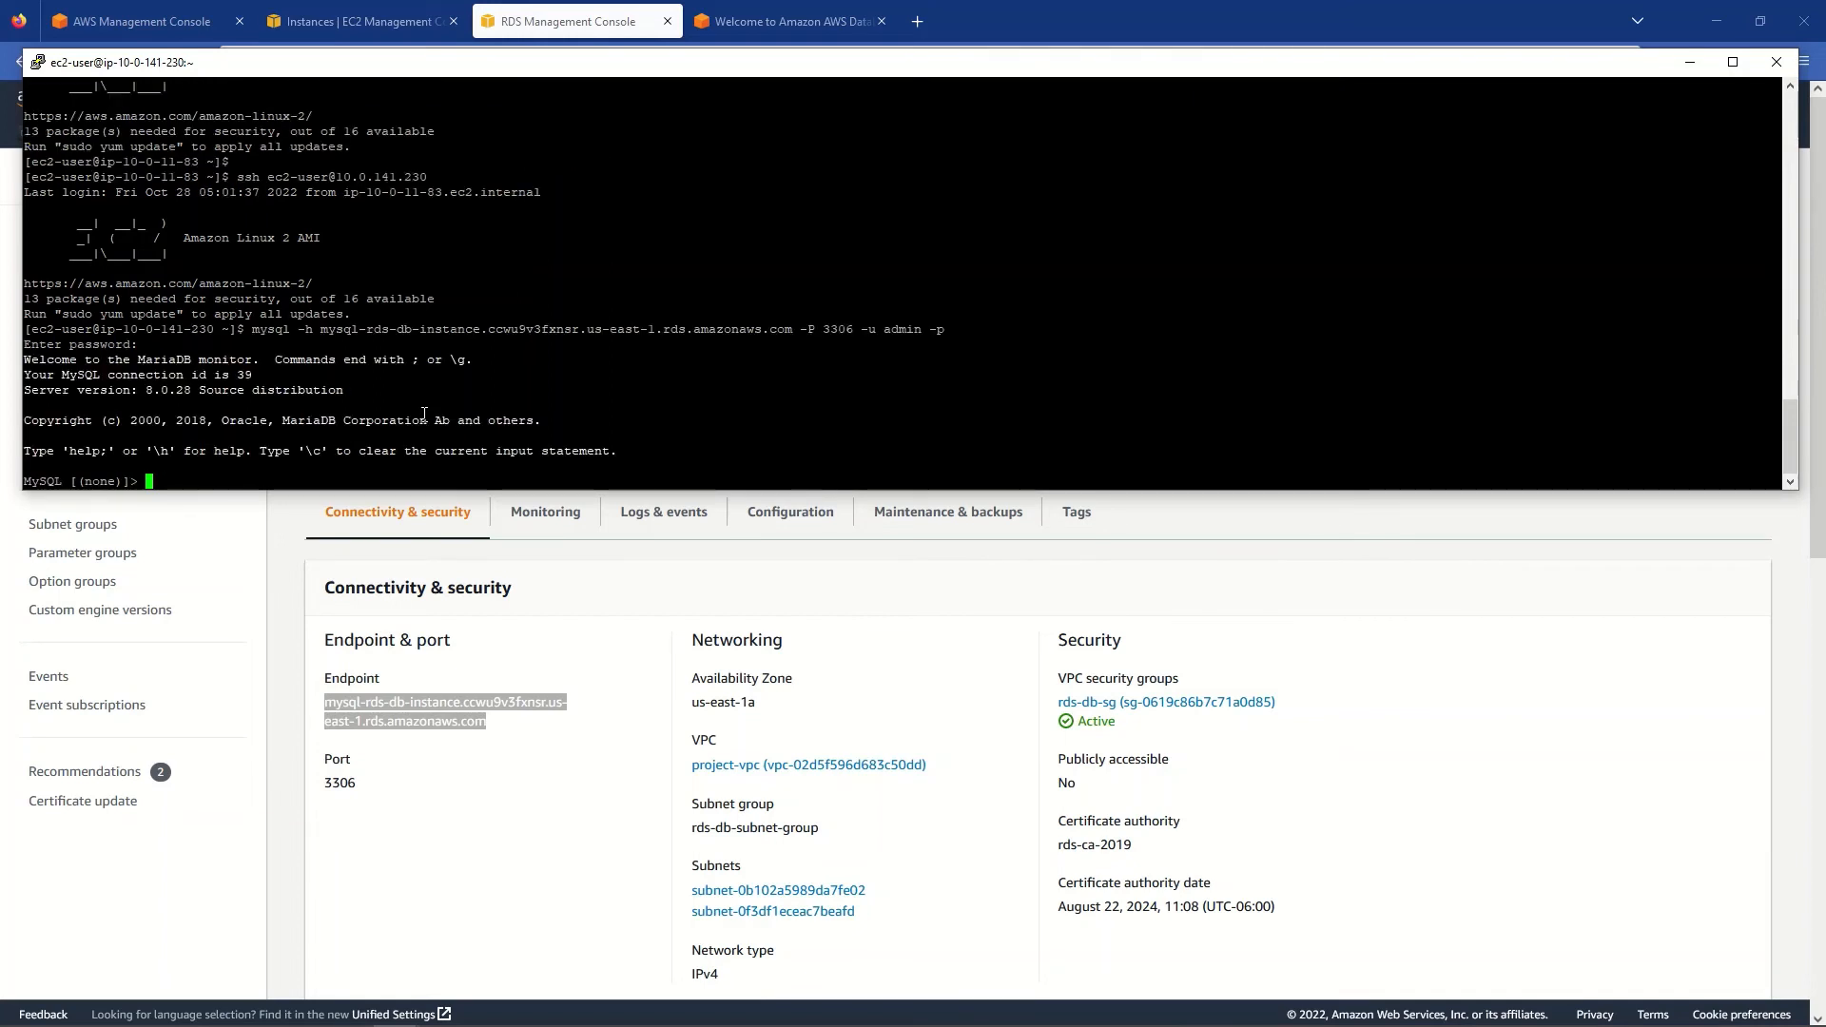
- Run show databases, use company and show tables to list department, newhire and products
type("show databases;")
key("Return")
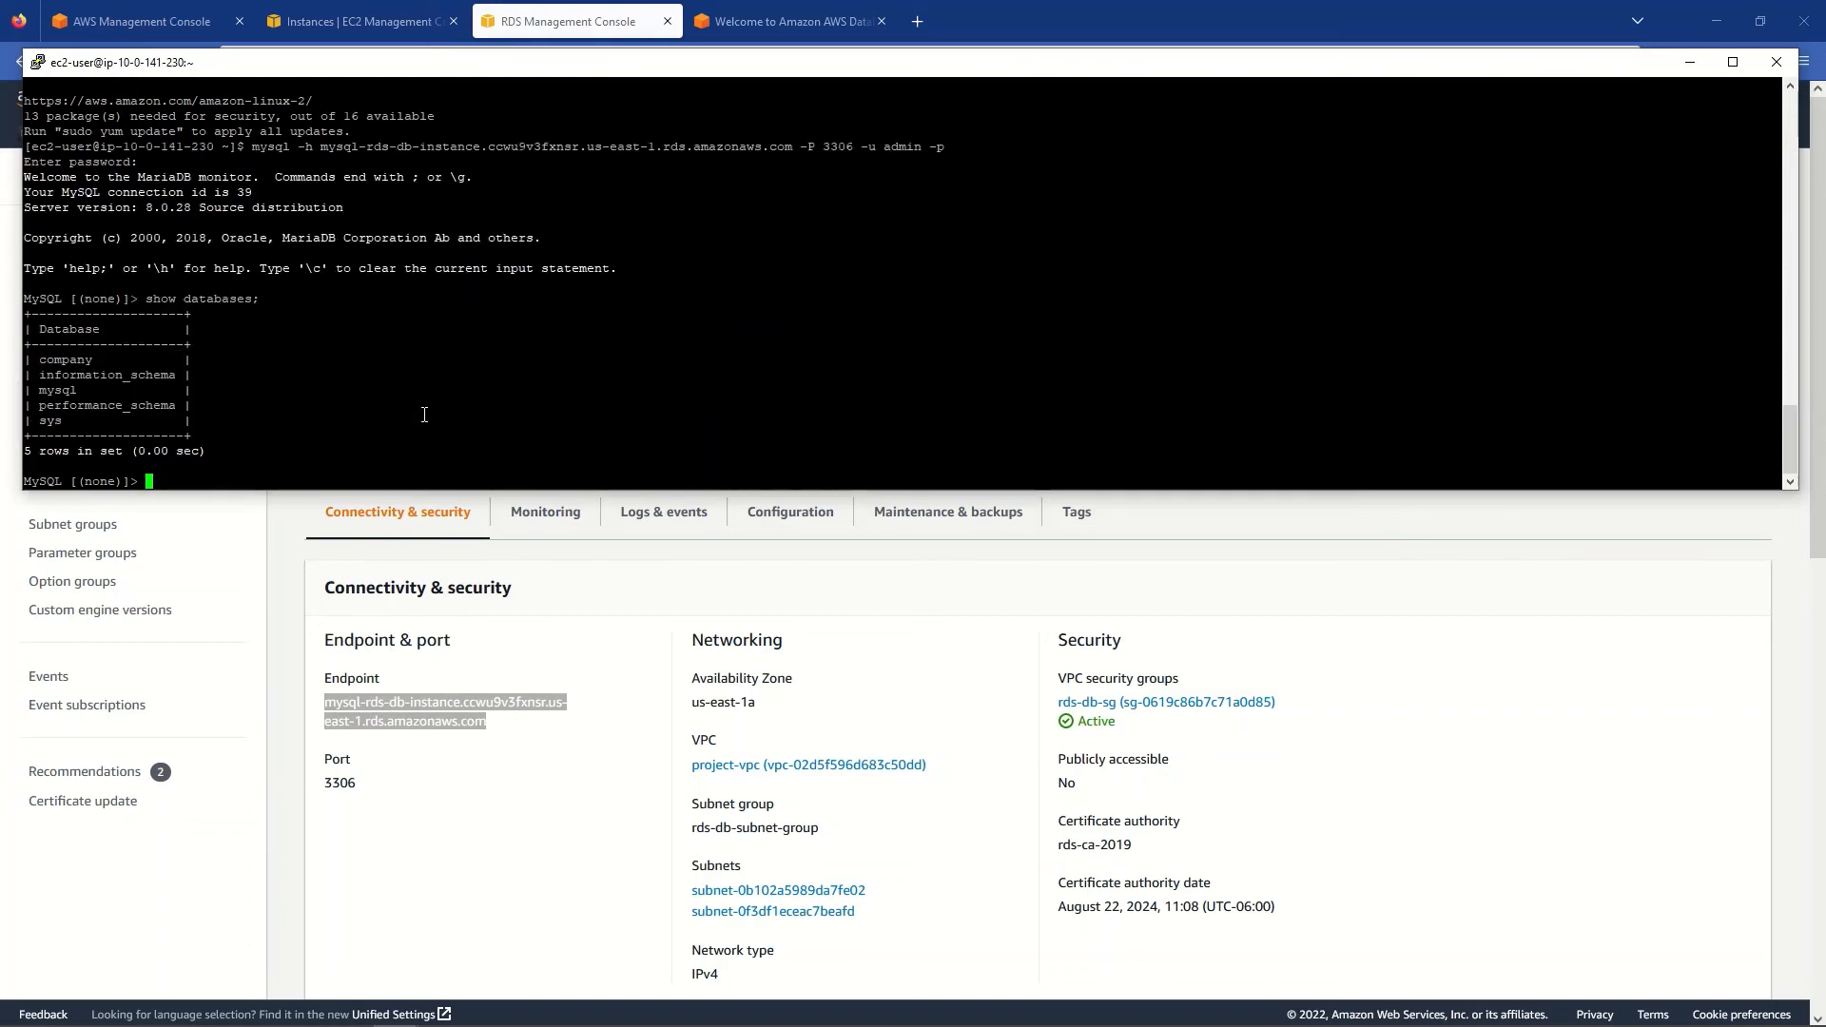
double_click(63, 363)
type("use ")
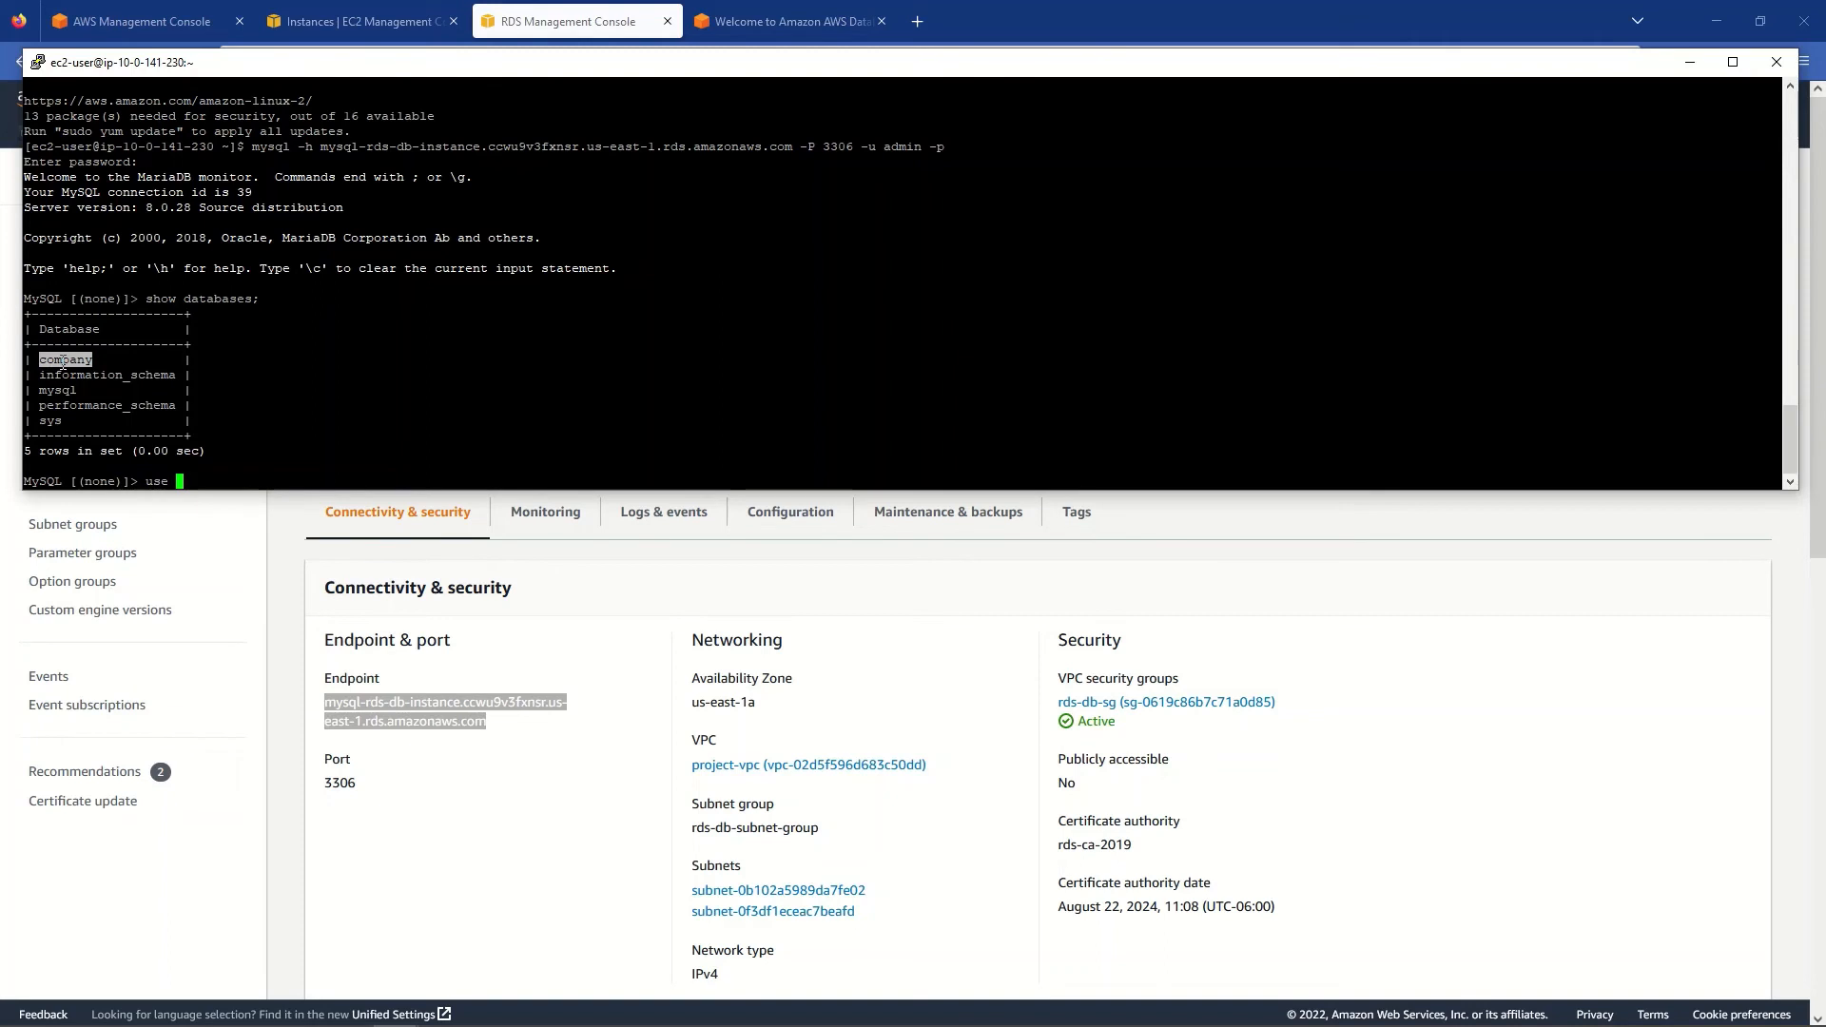
type("company;")
key("Return")
type("s")
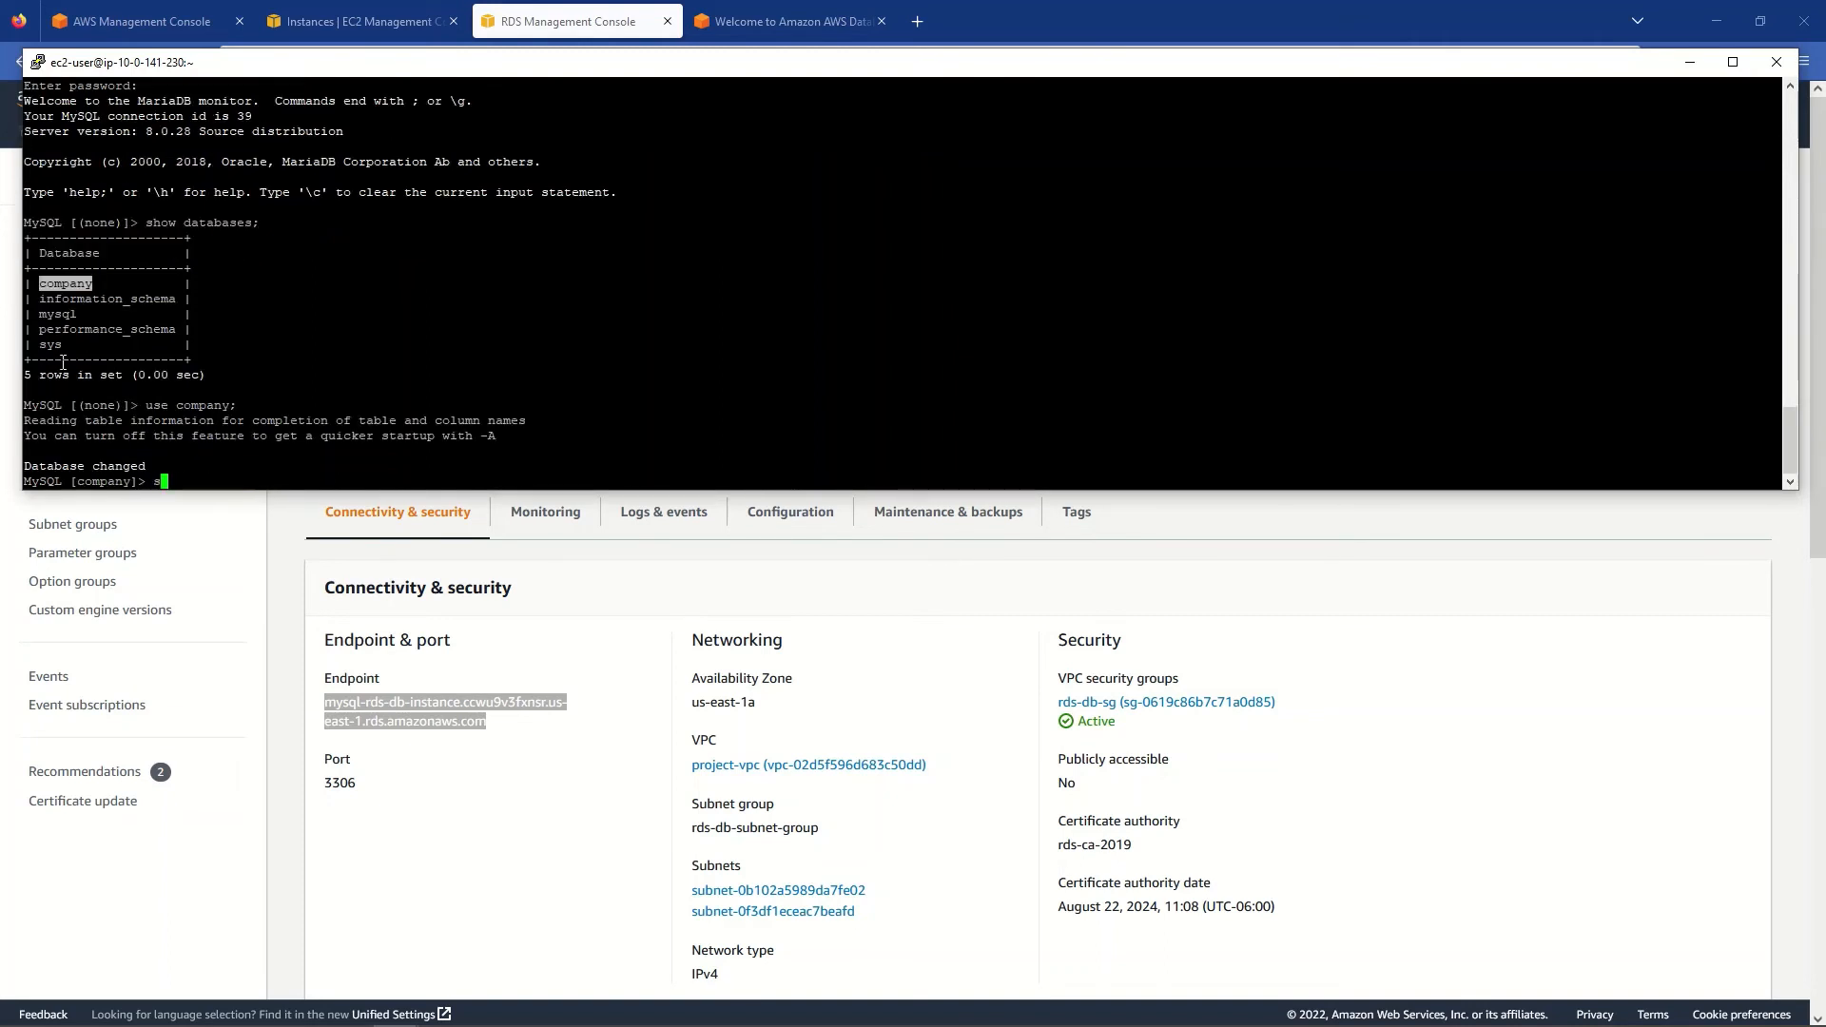
type("how tables;")
key("Return")
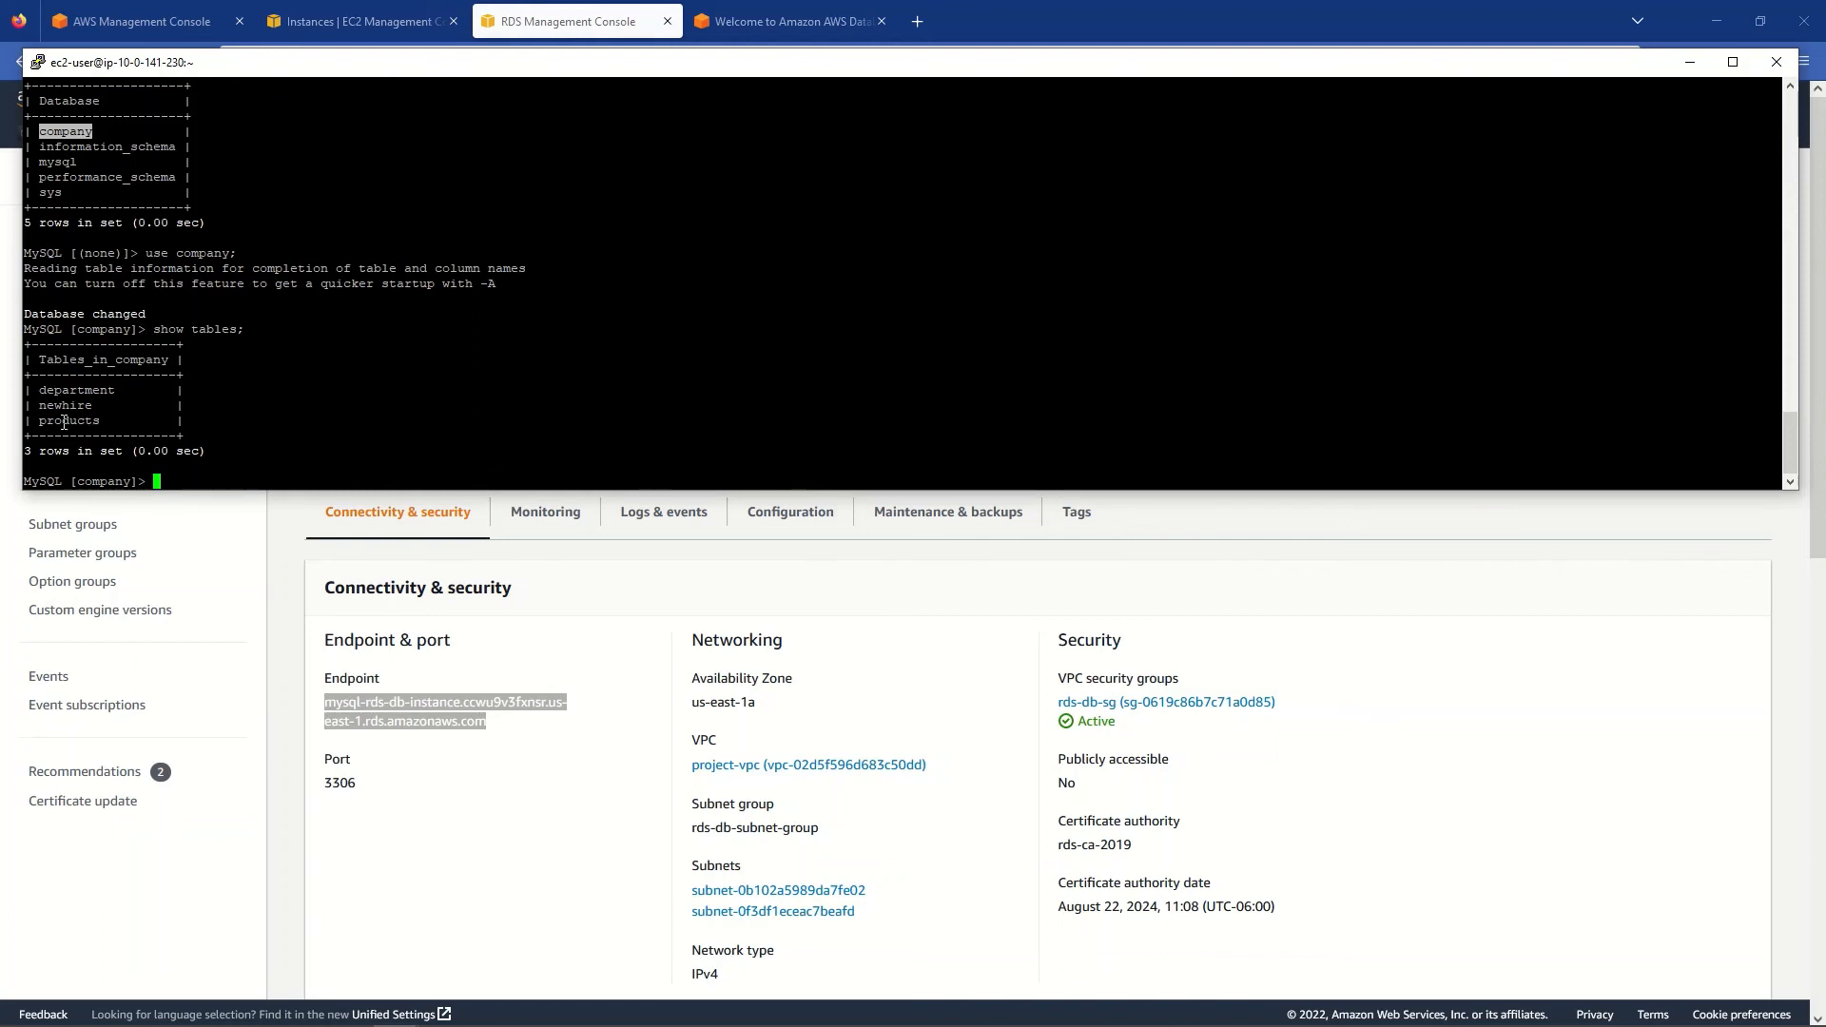
double_click(72, 407)
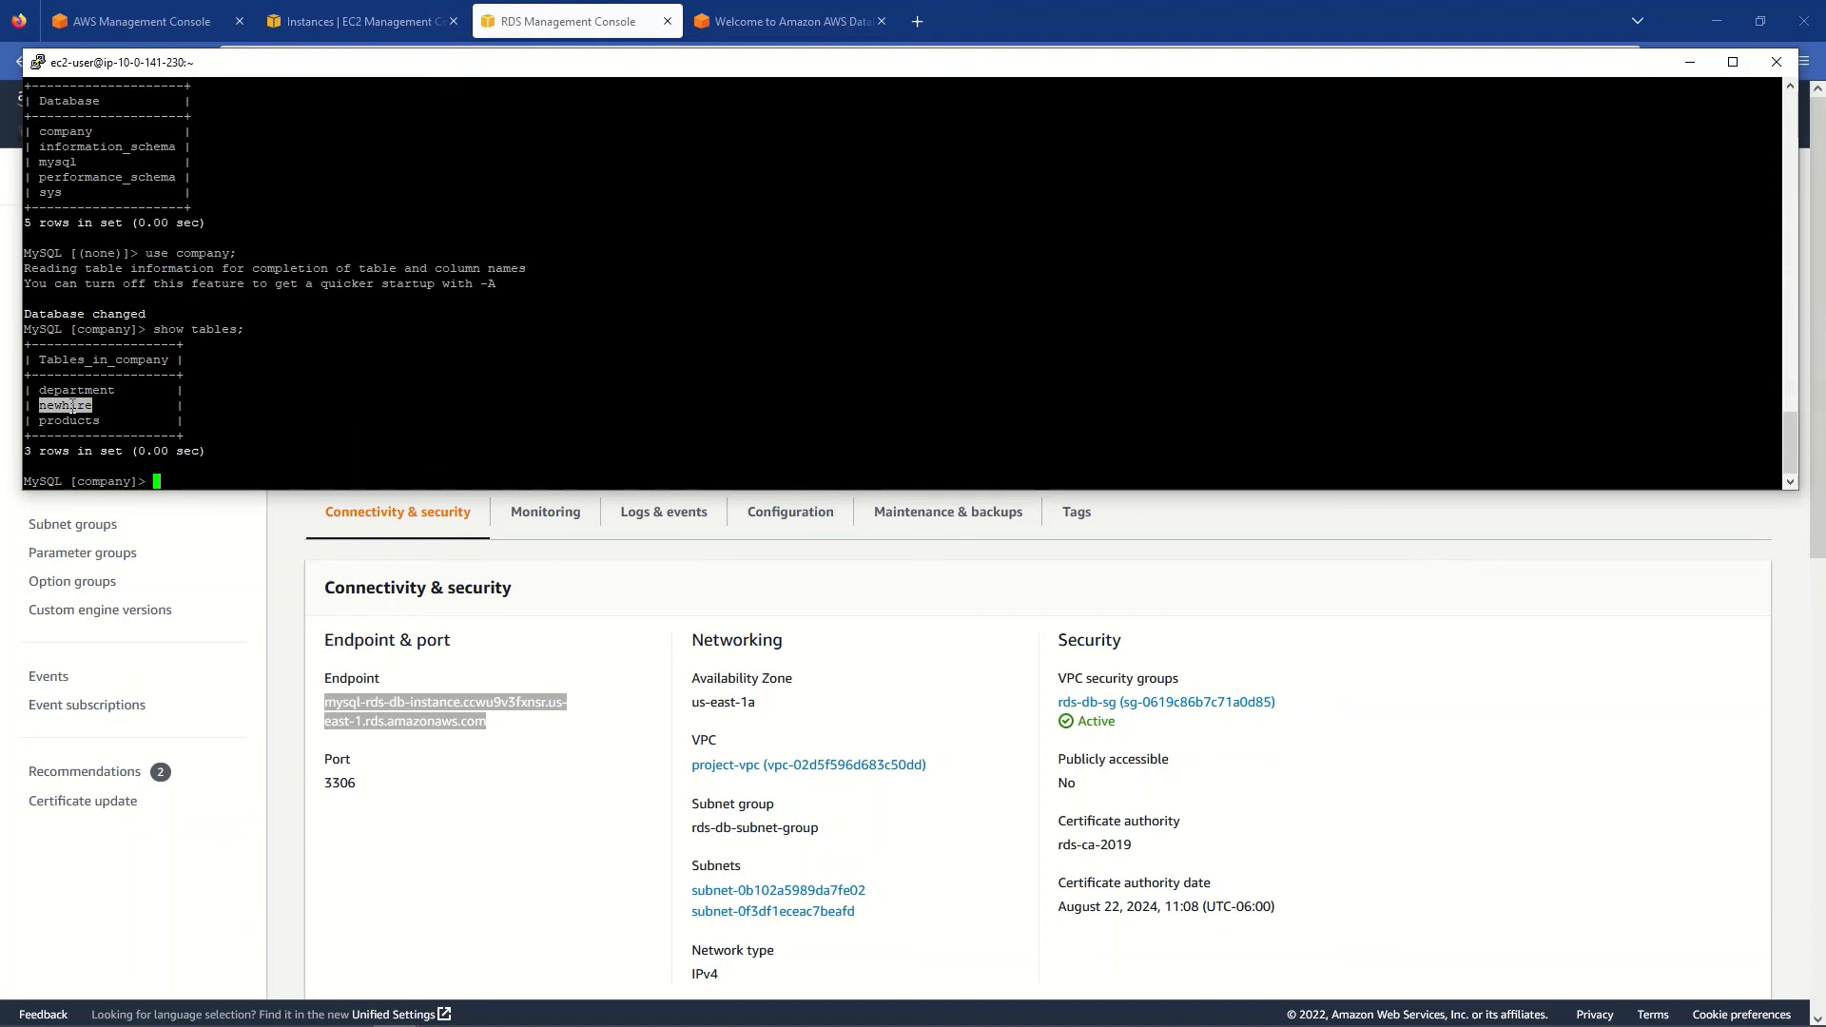
left_click(304, 396)
left_click(752, 16)
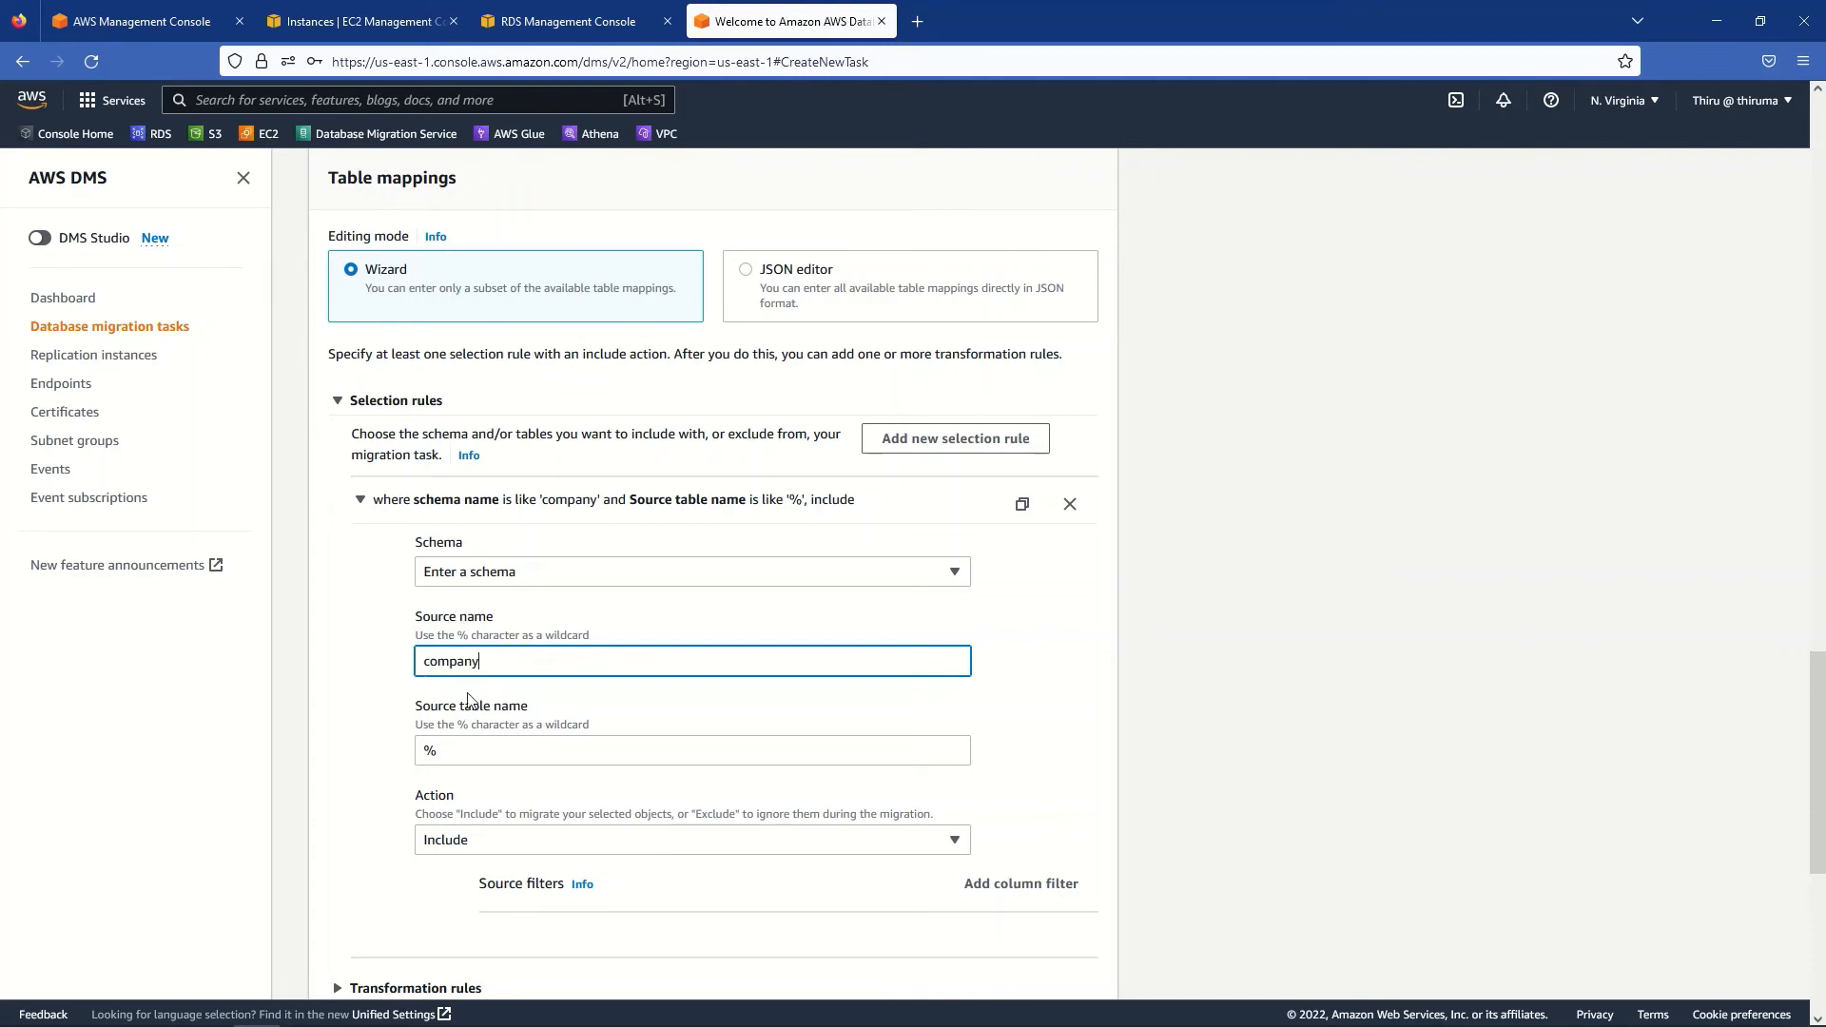
- Change the rule's source table name from % to newhire, keeping the action as Include
left_click(466, 750)
double_click(465, 749)
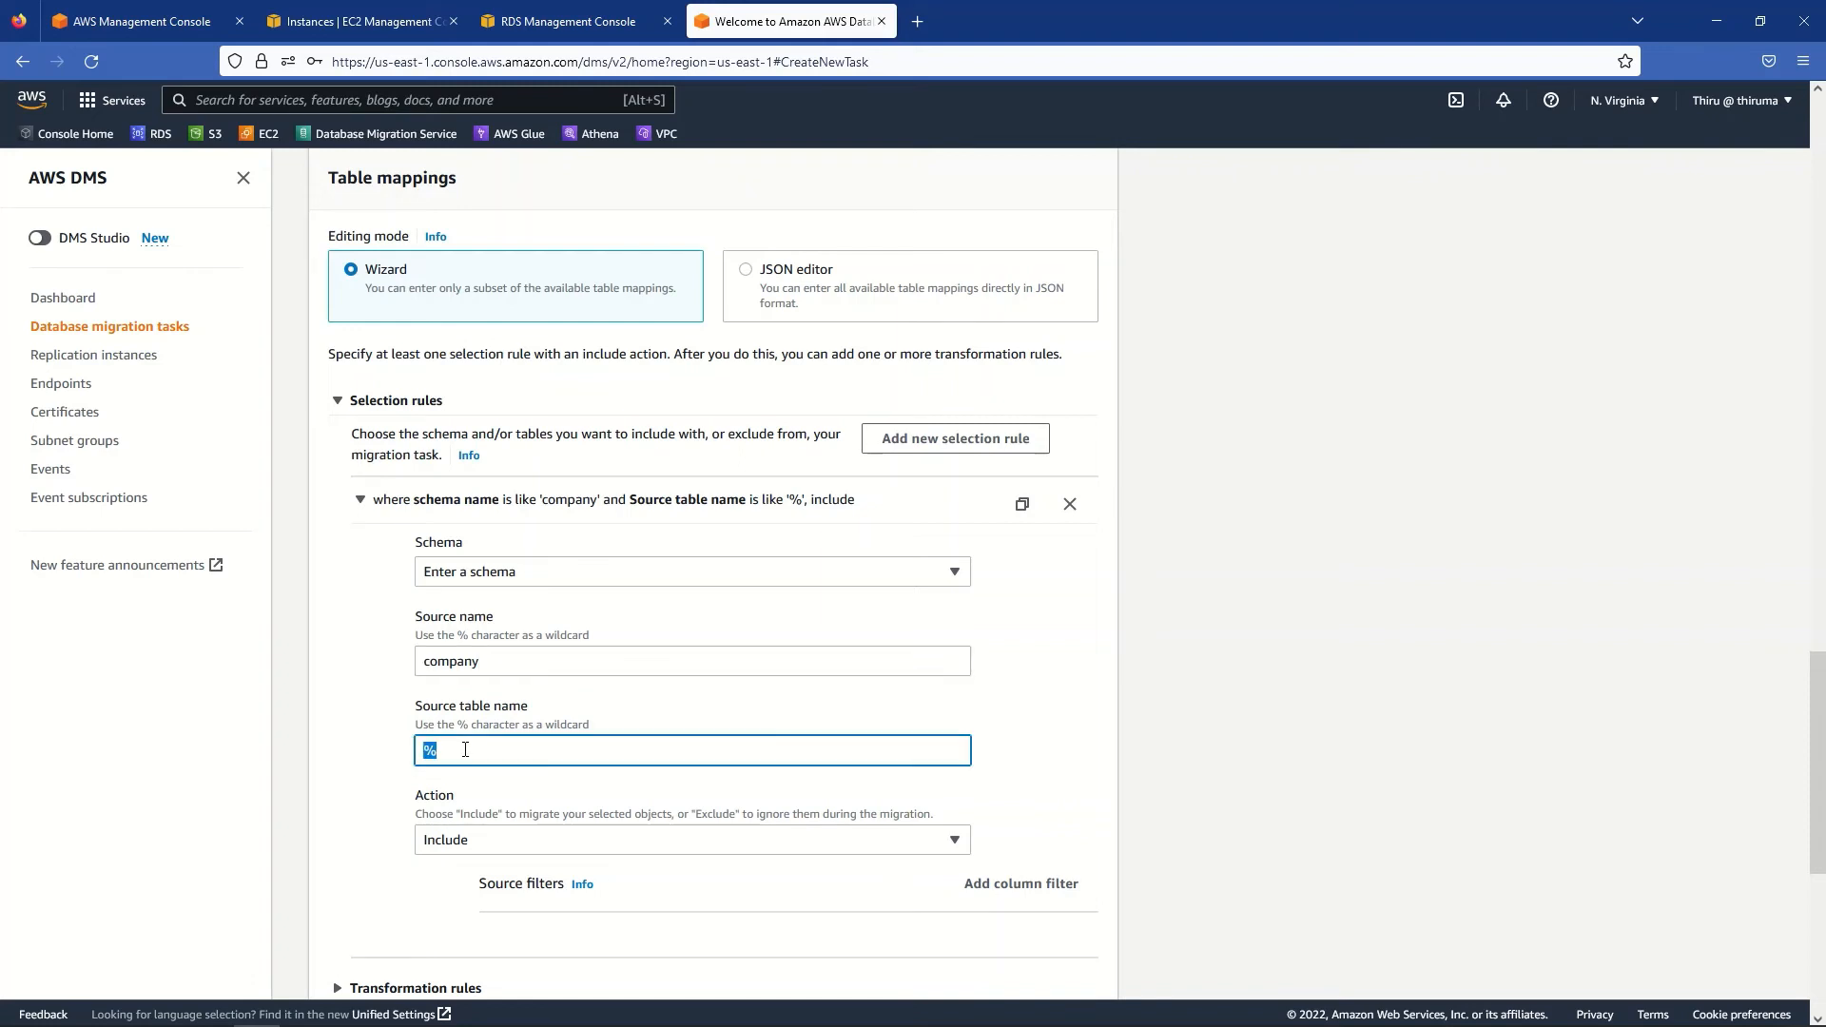
type("newhire")
left_click(447, 841)
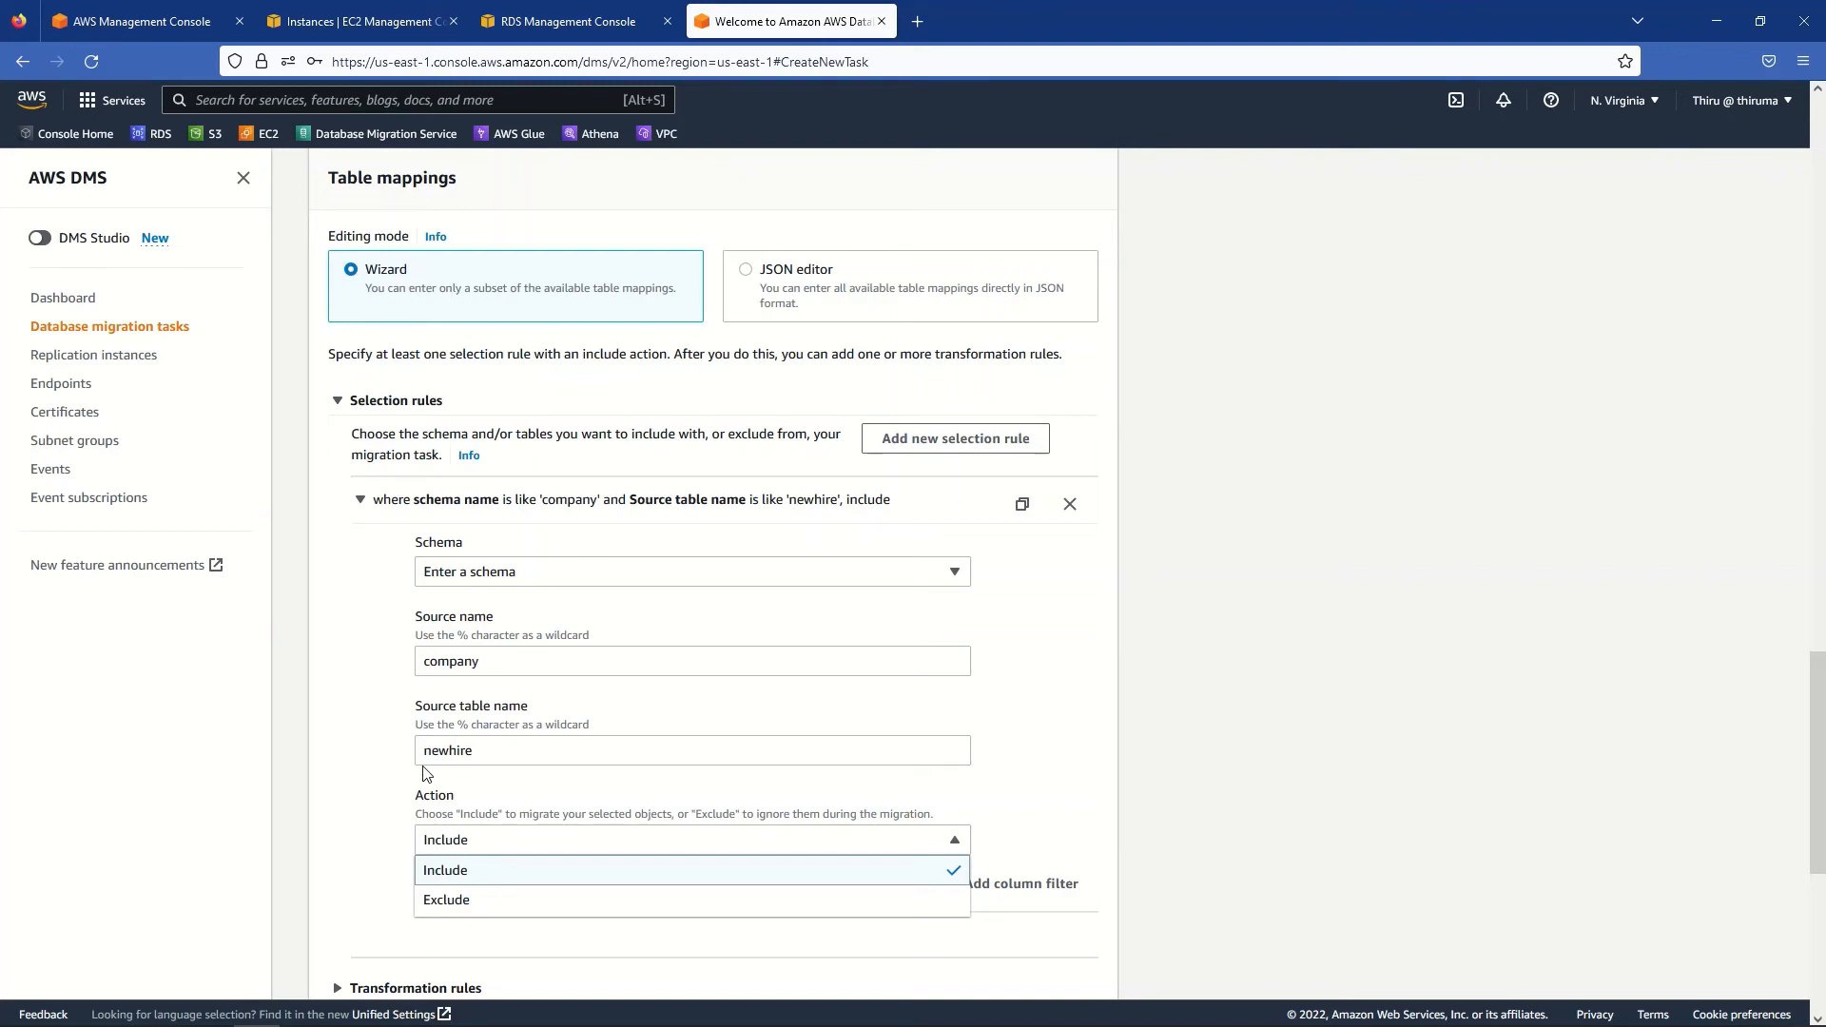
left_click(444, 871)
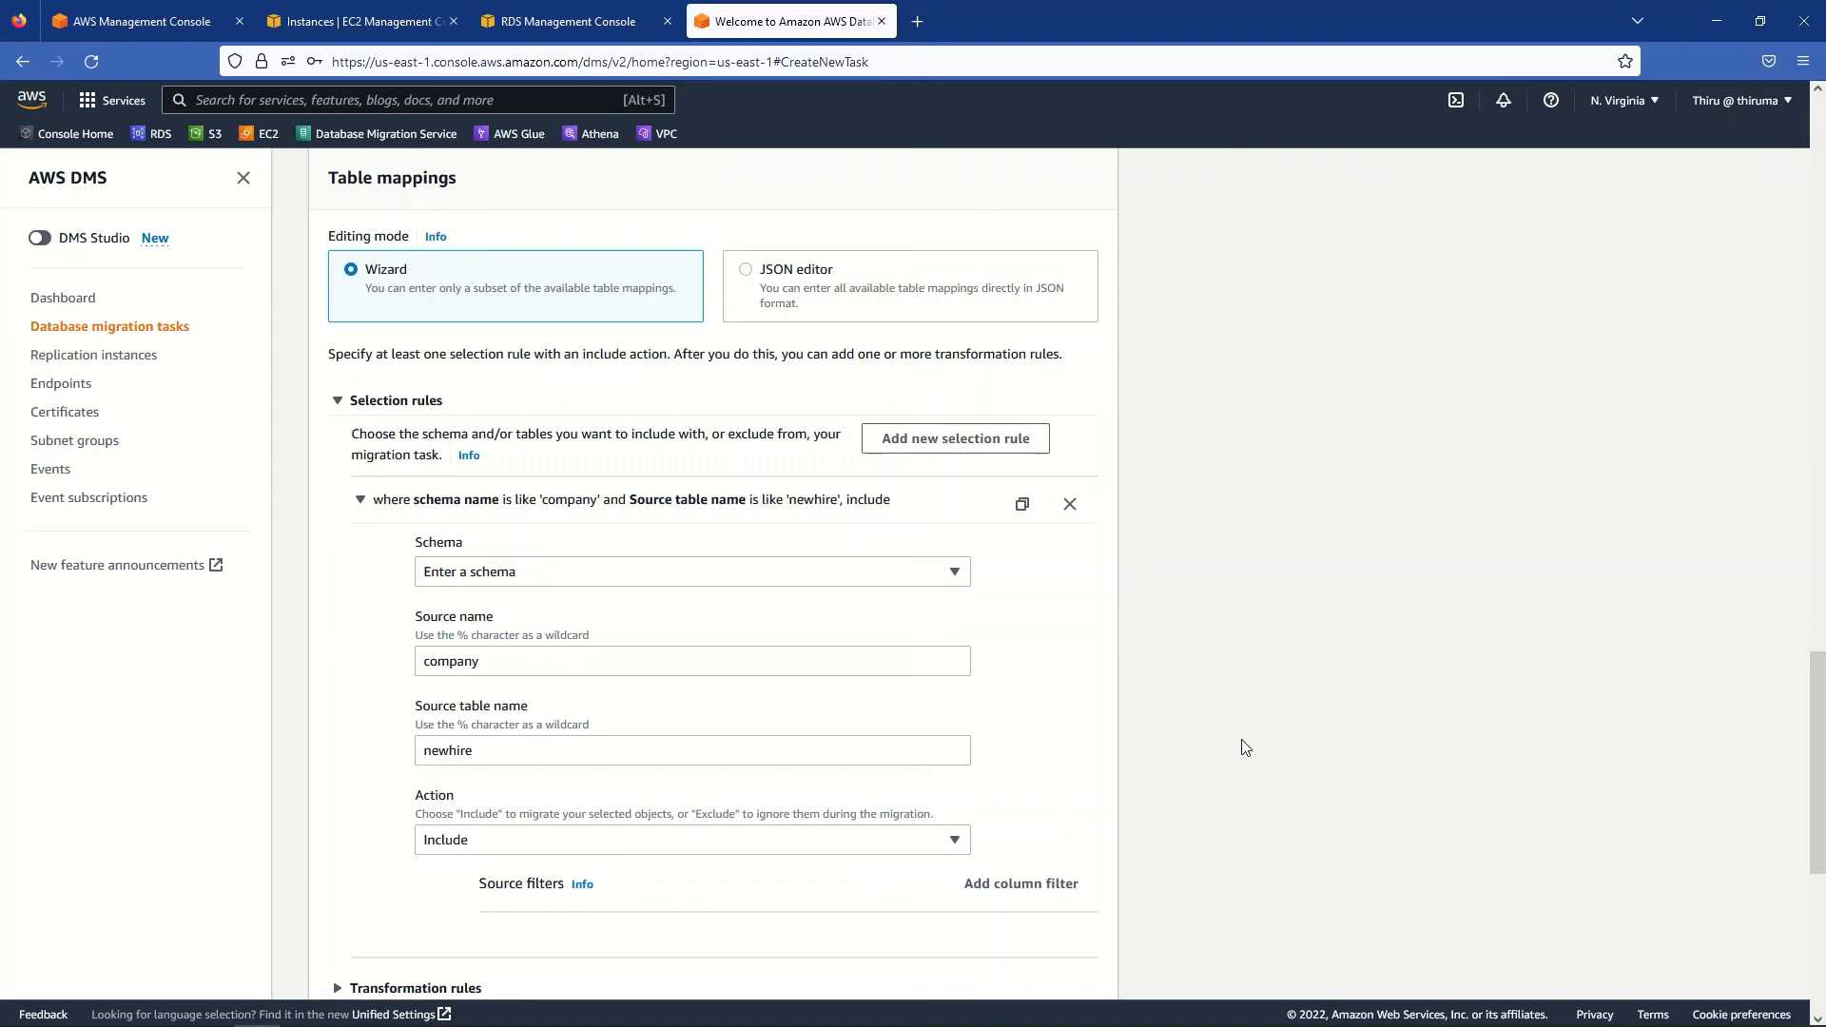
- Expand Transformation rules, then create the task mysql-aurora-migration-task
scroll(1240, 742, "down", 2)
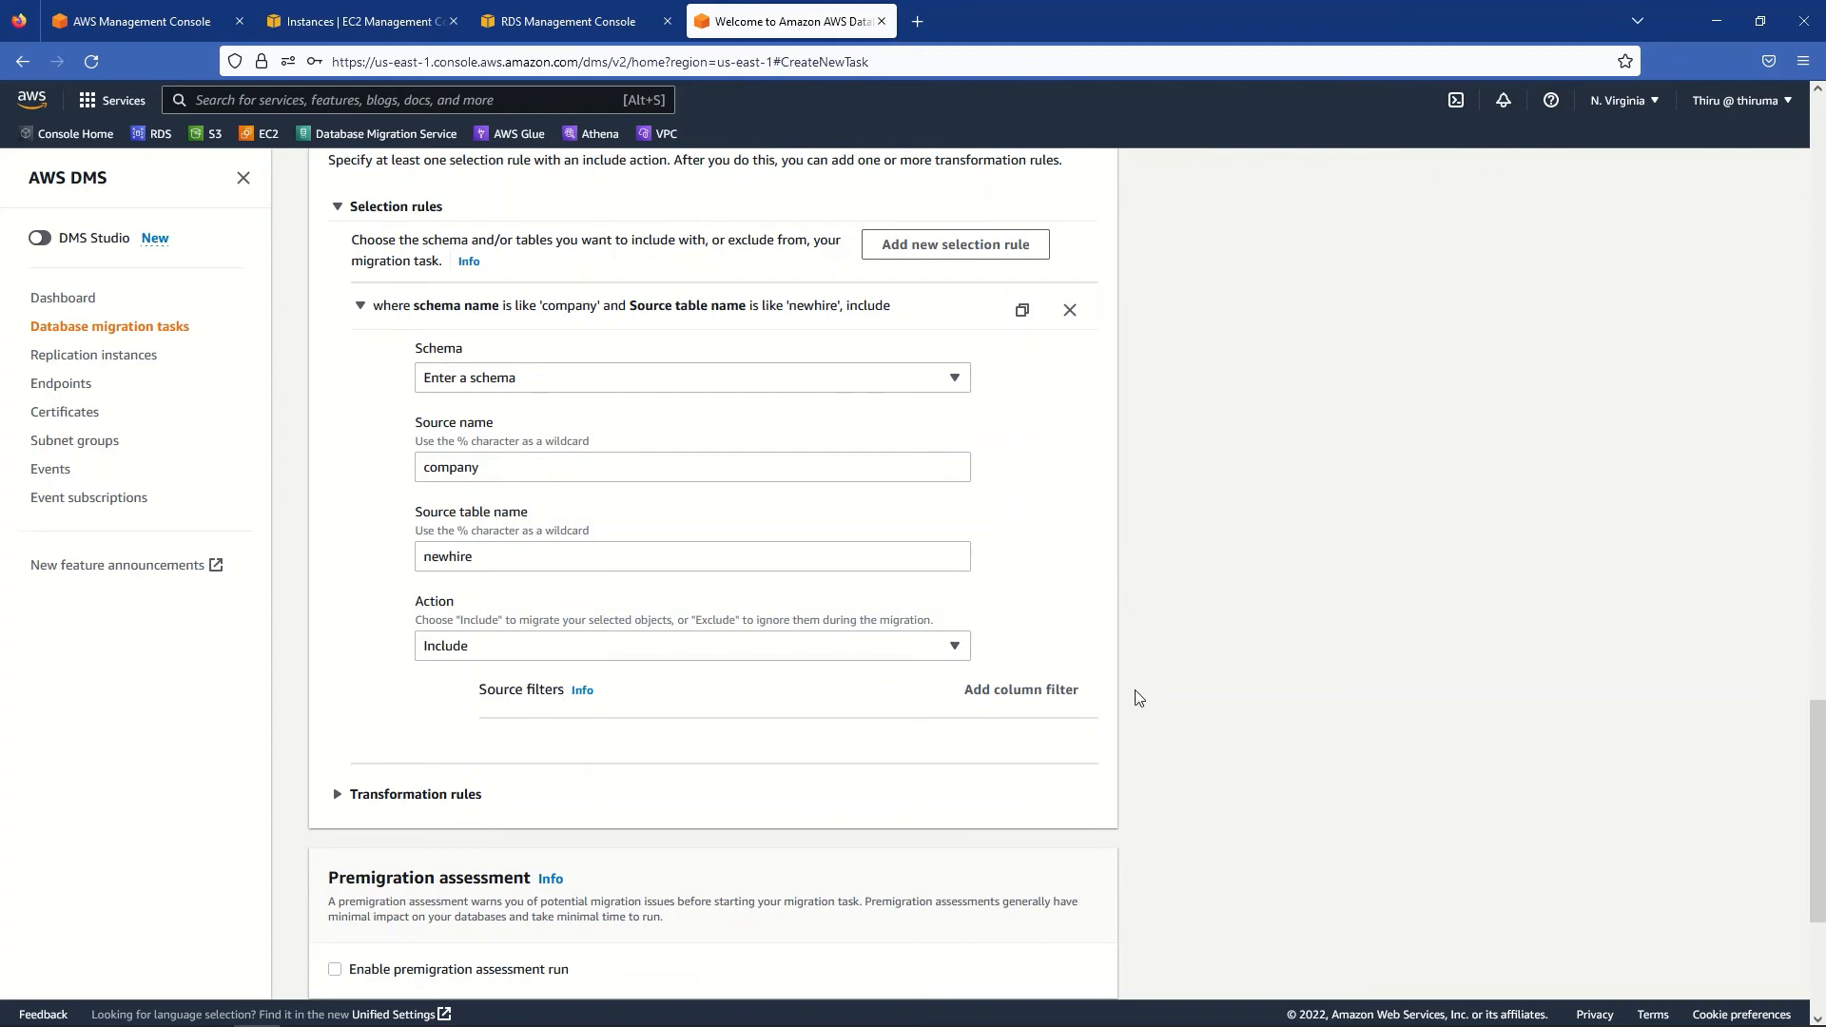
scroll(1142, 696, "down", 1)
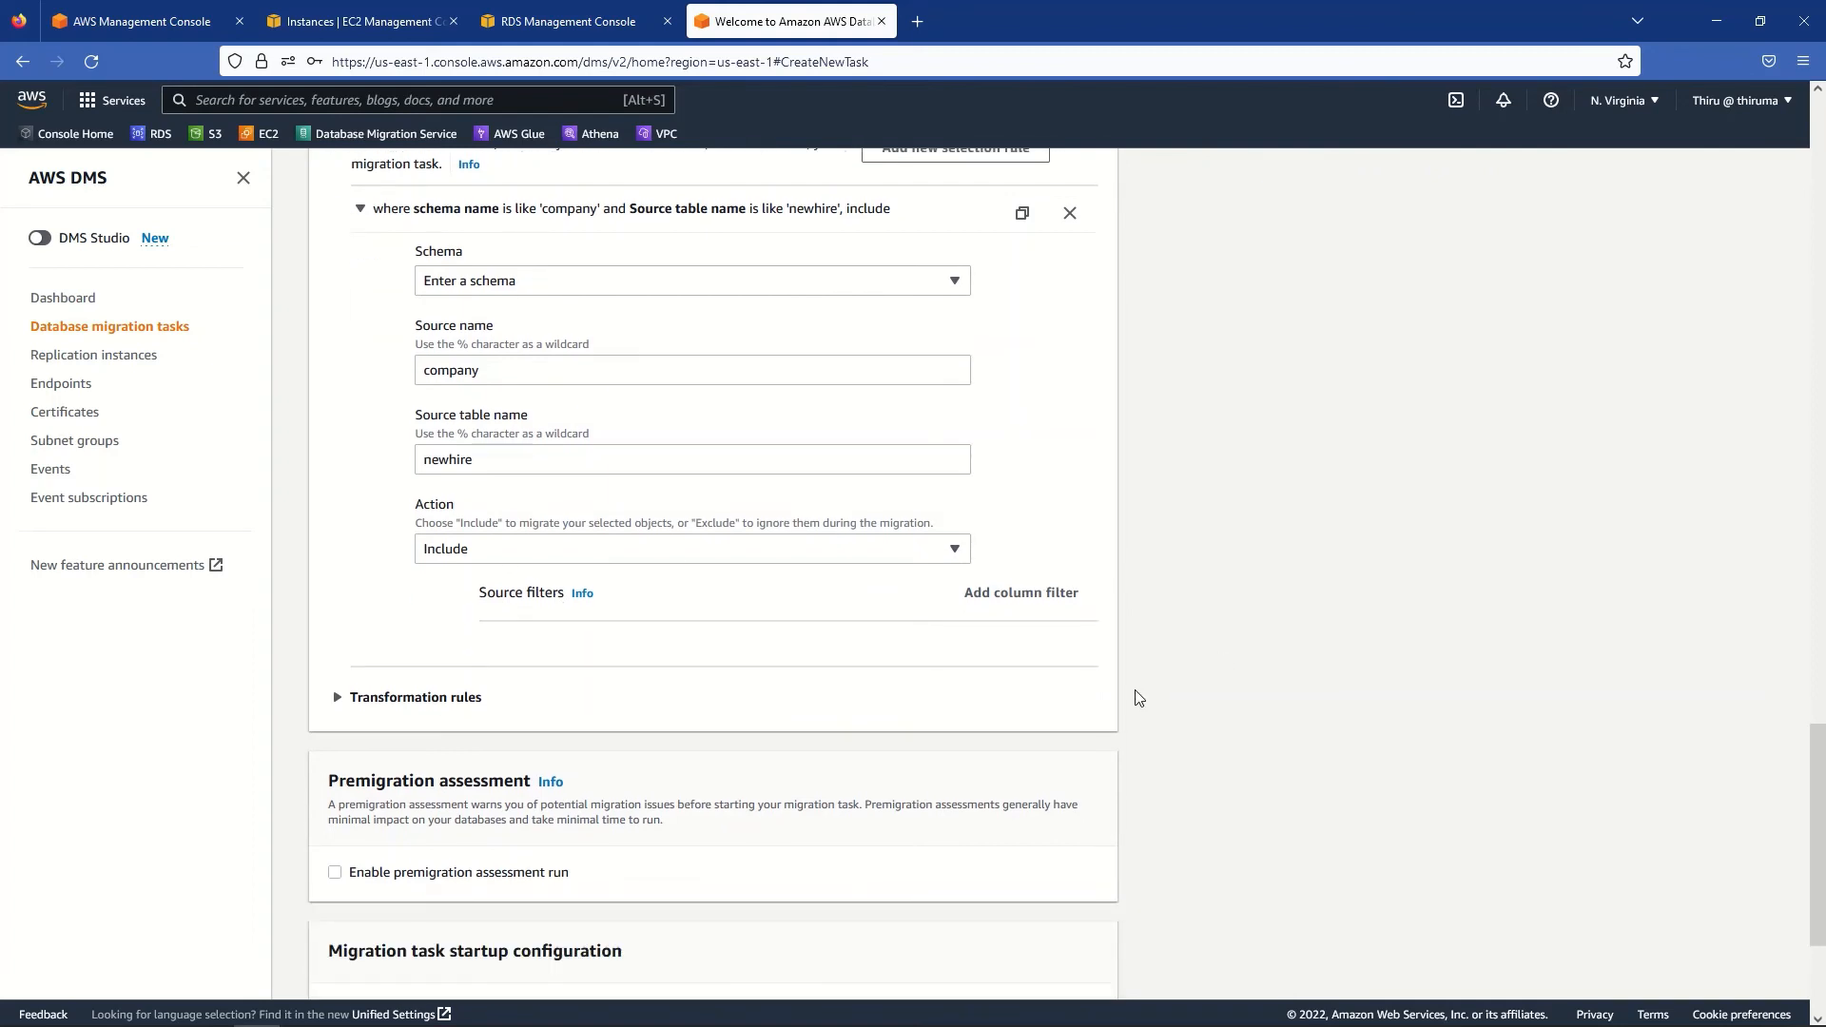
left_click(339, 708)
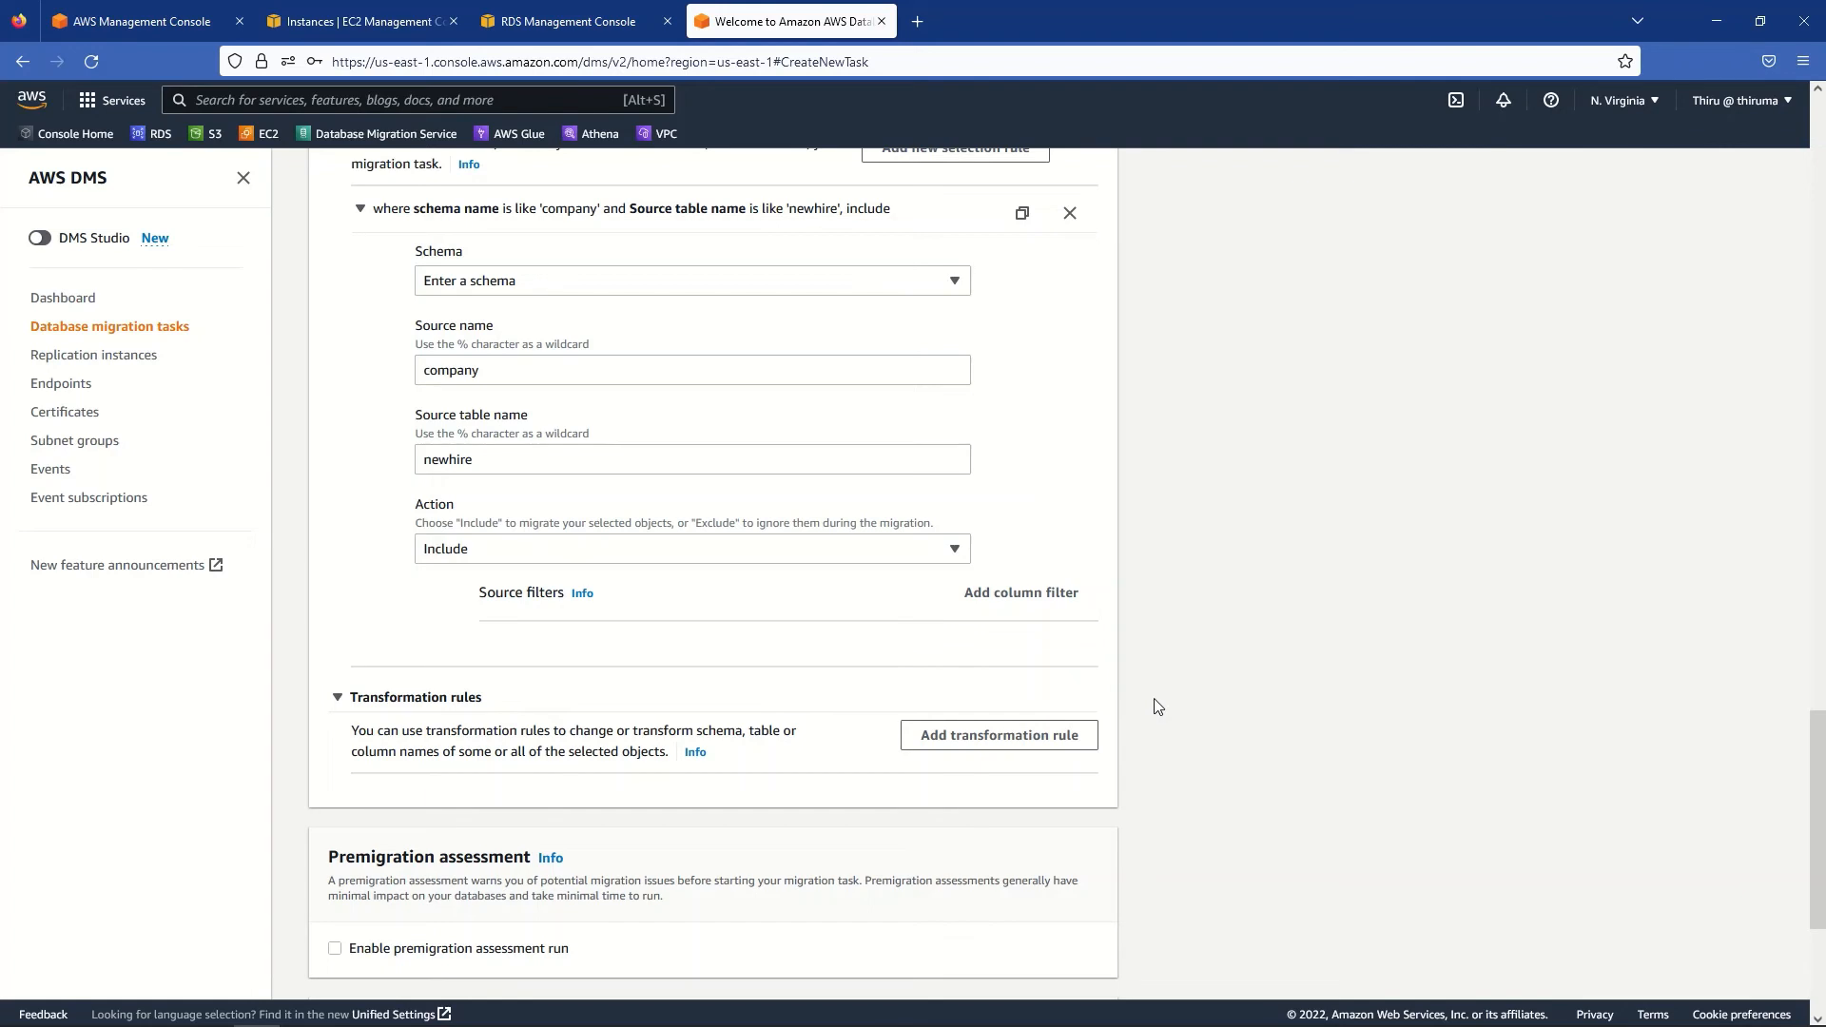
scroll(1172, 713, "down", 2)
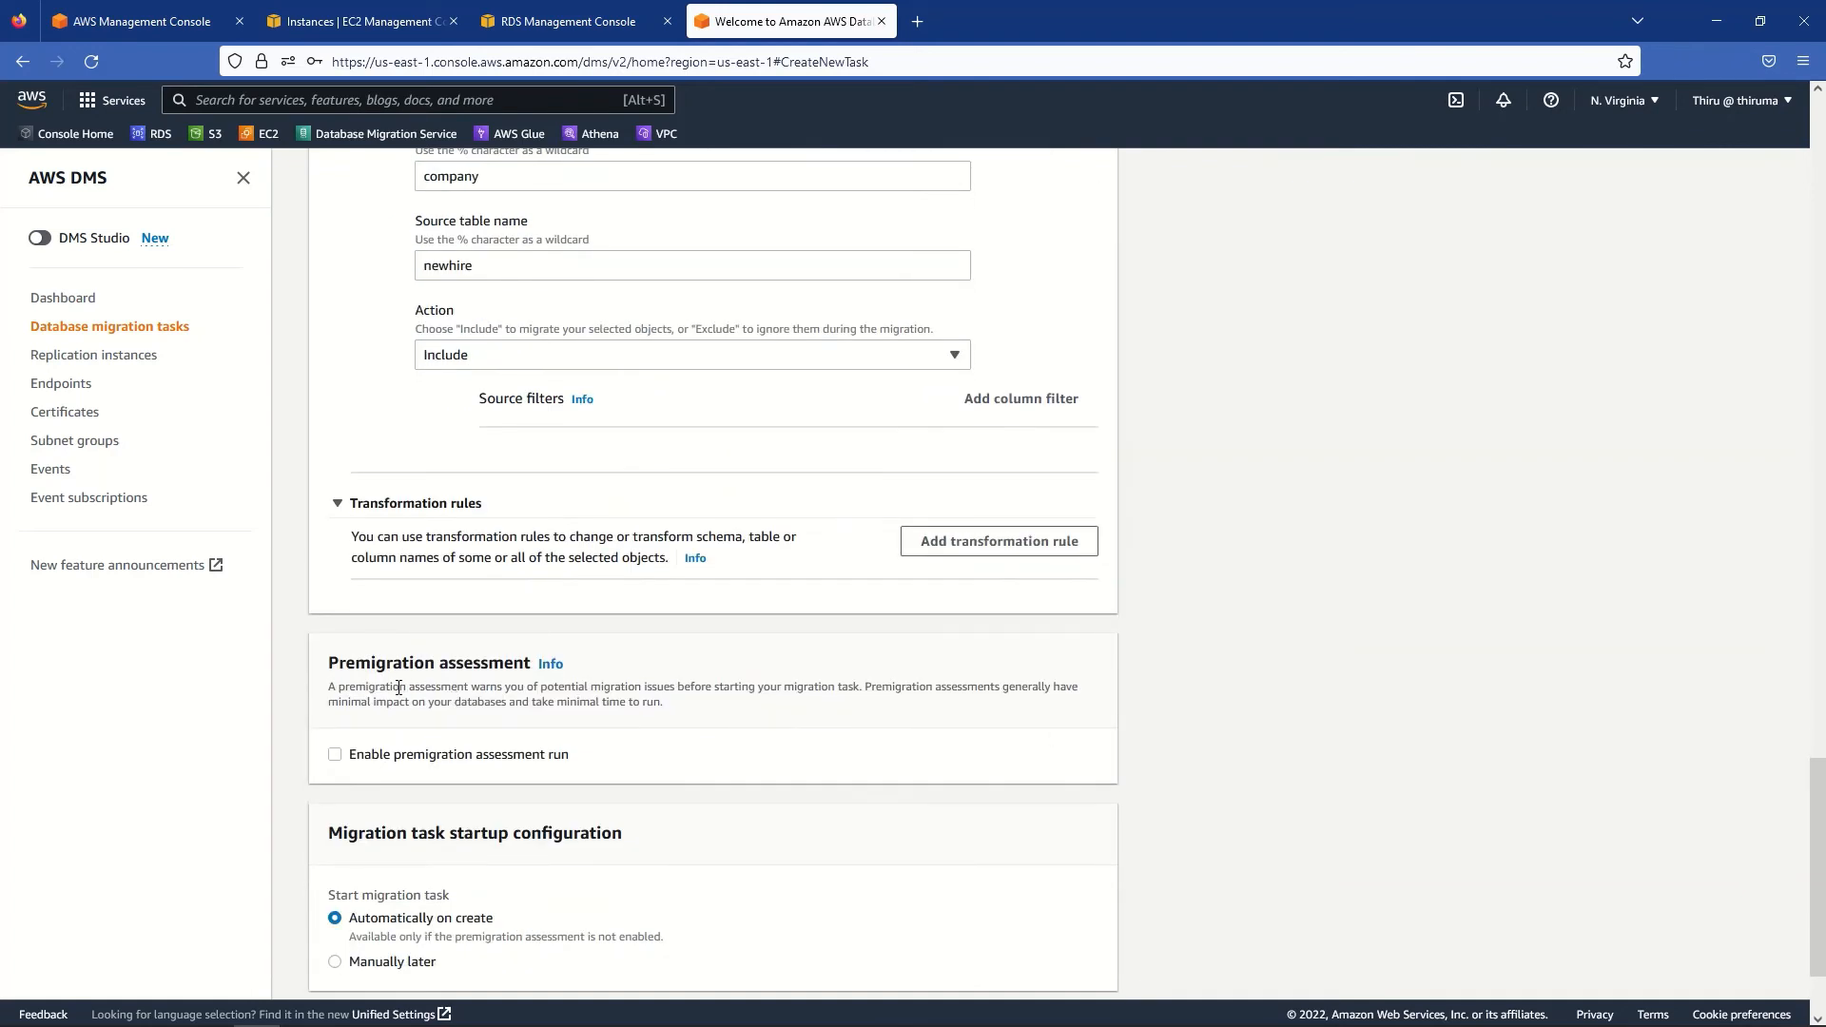
scroll(1402, 726, "down", 1)
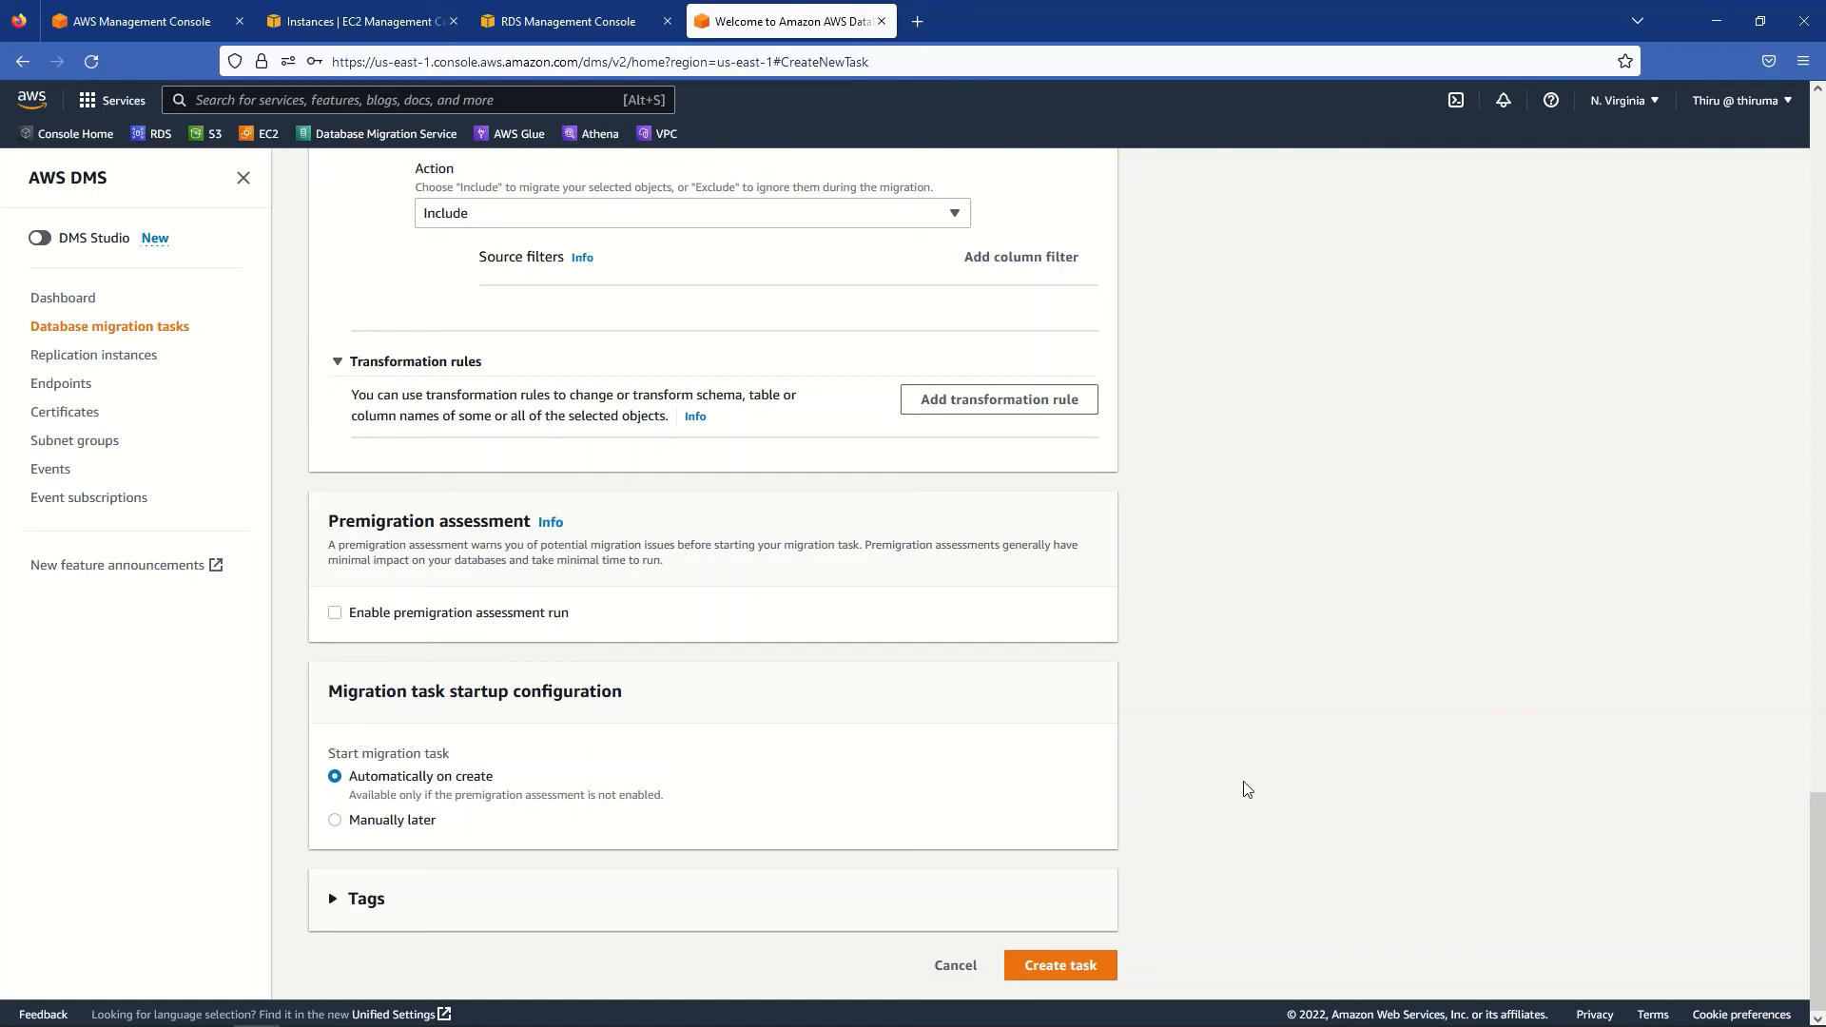
scroll(1239, 778, "up", 10)
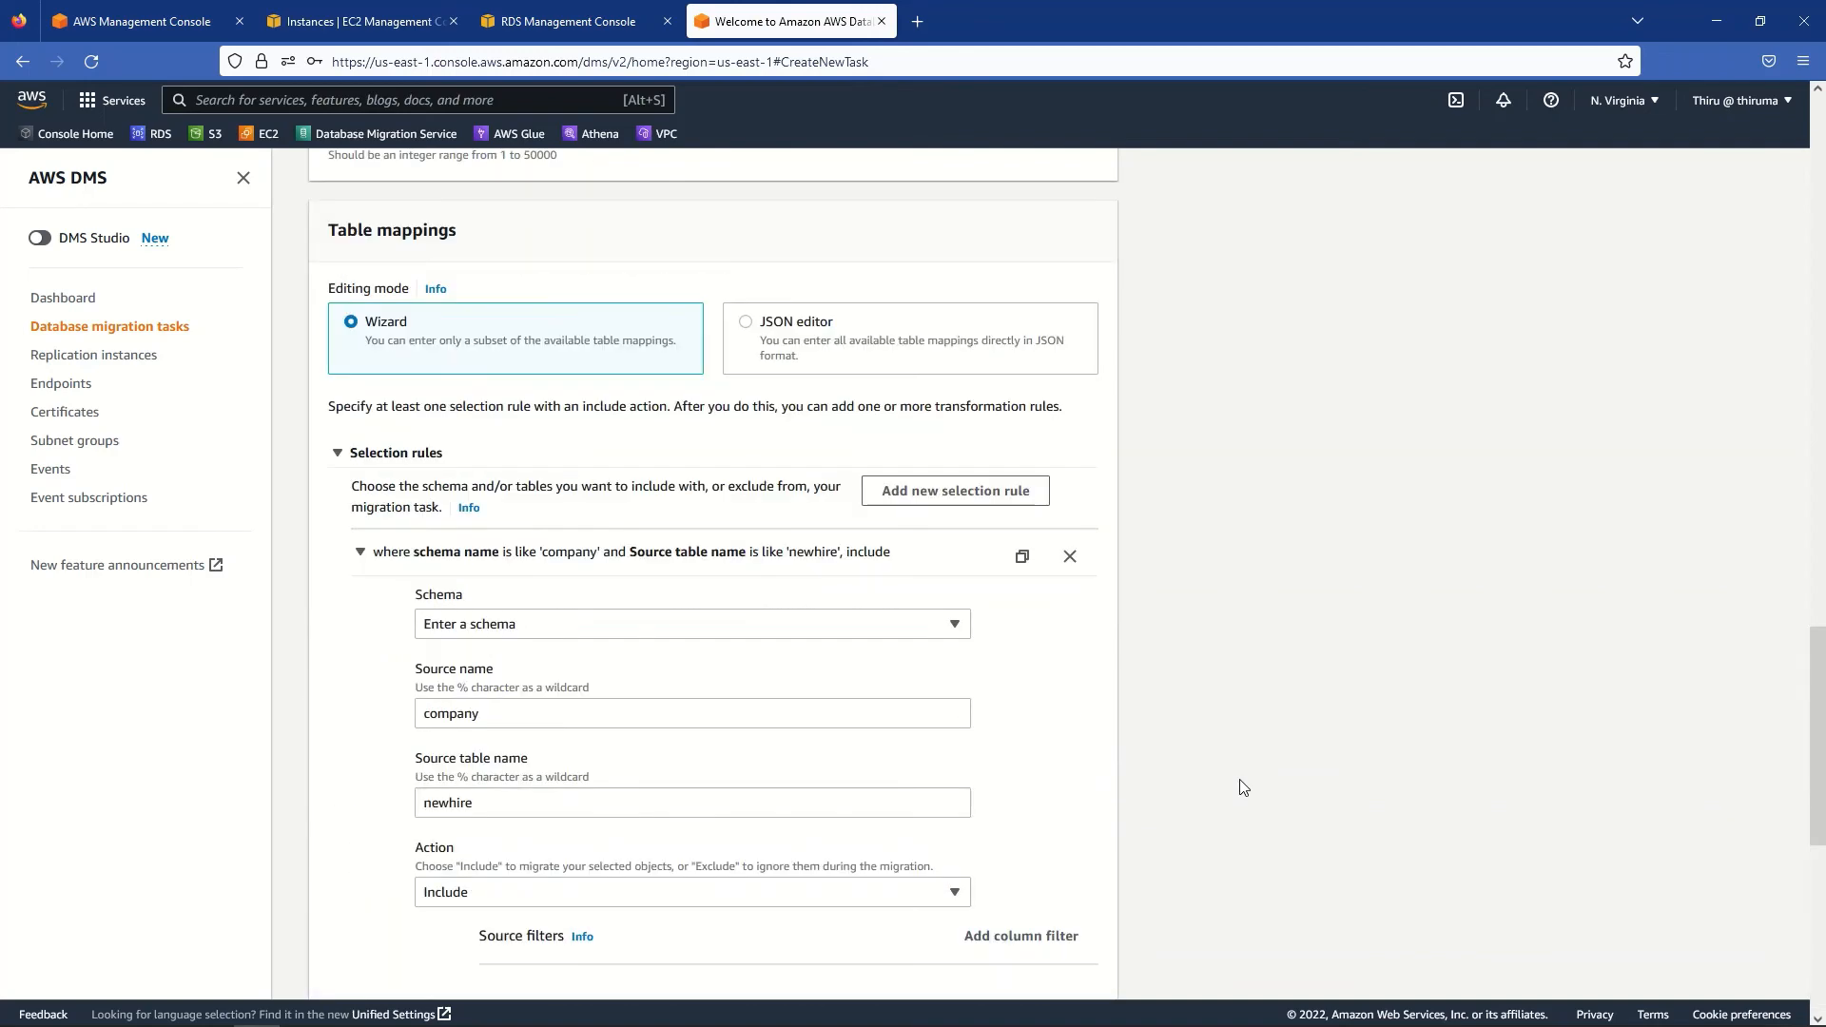
scroll(1241, 788, "up", 6)
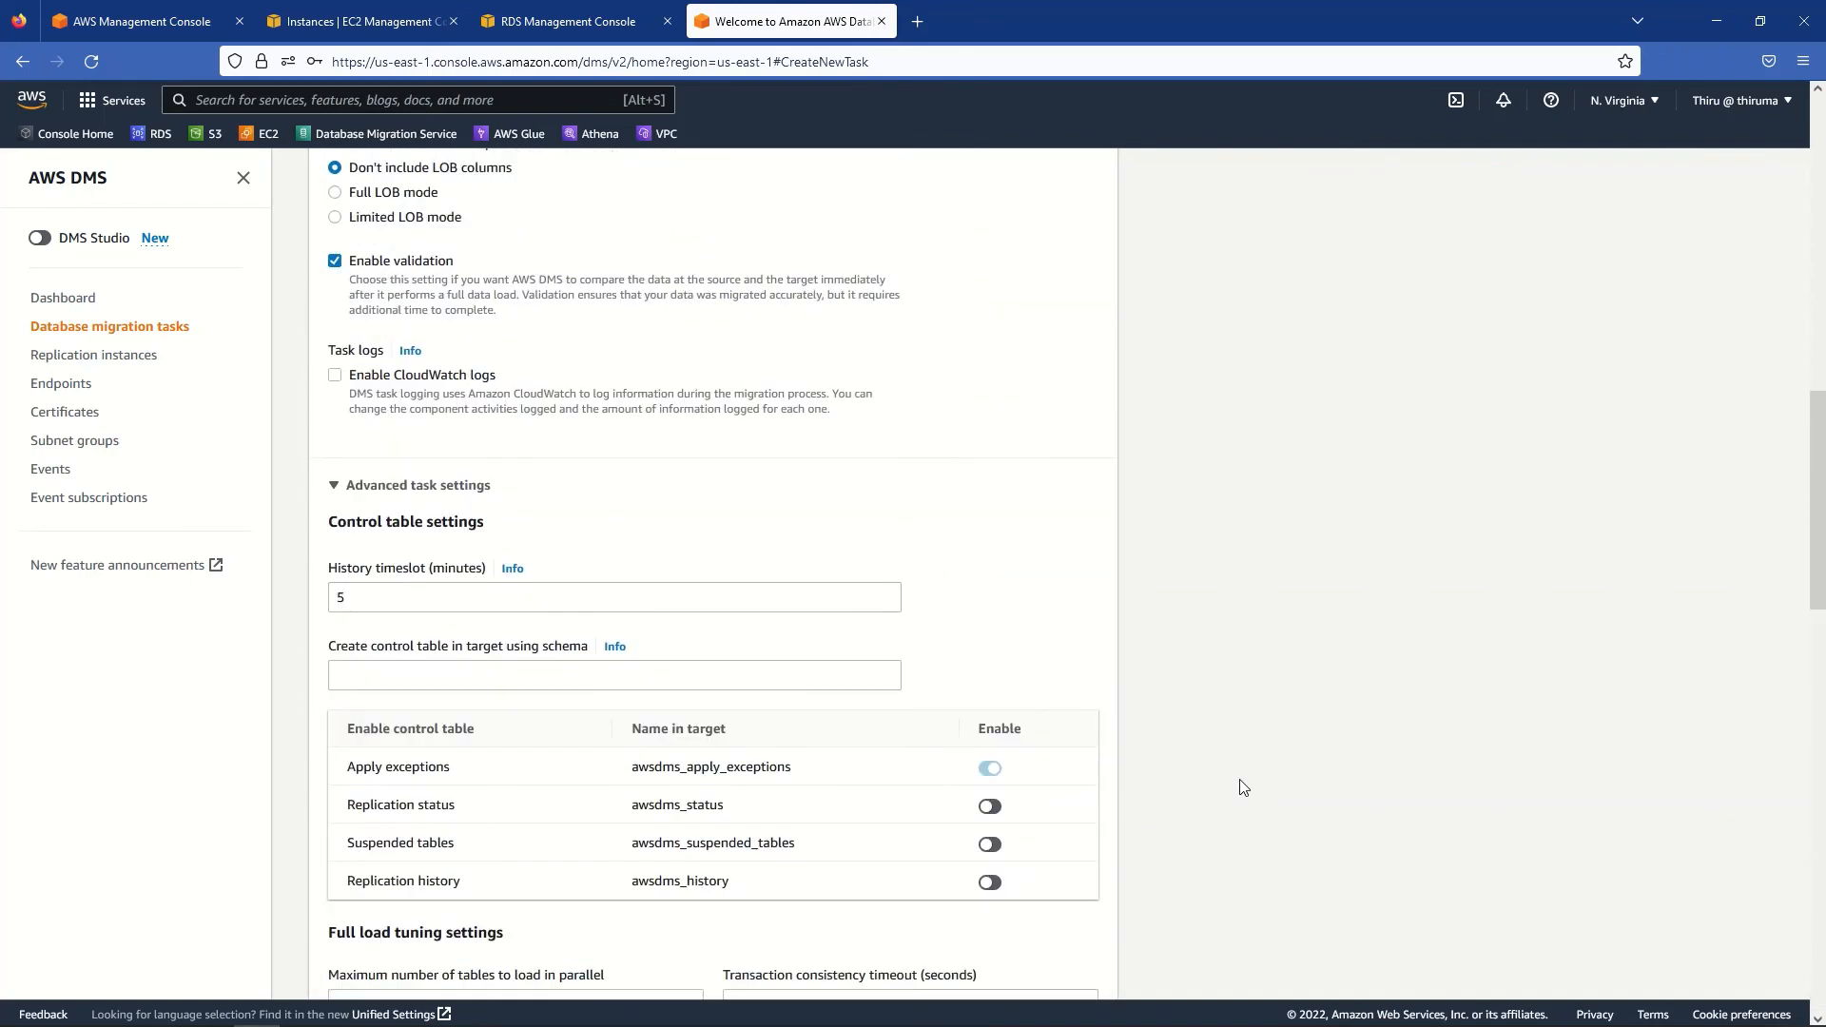
scroll(1242, 786, "down", 15)
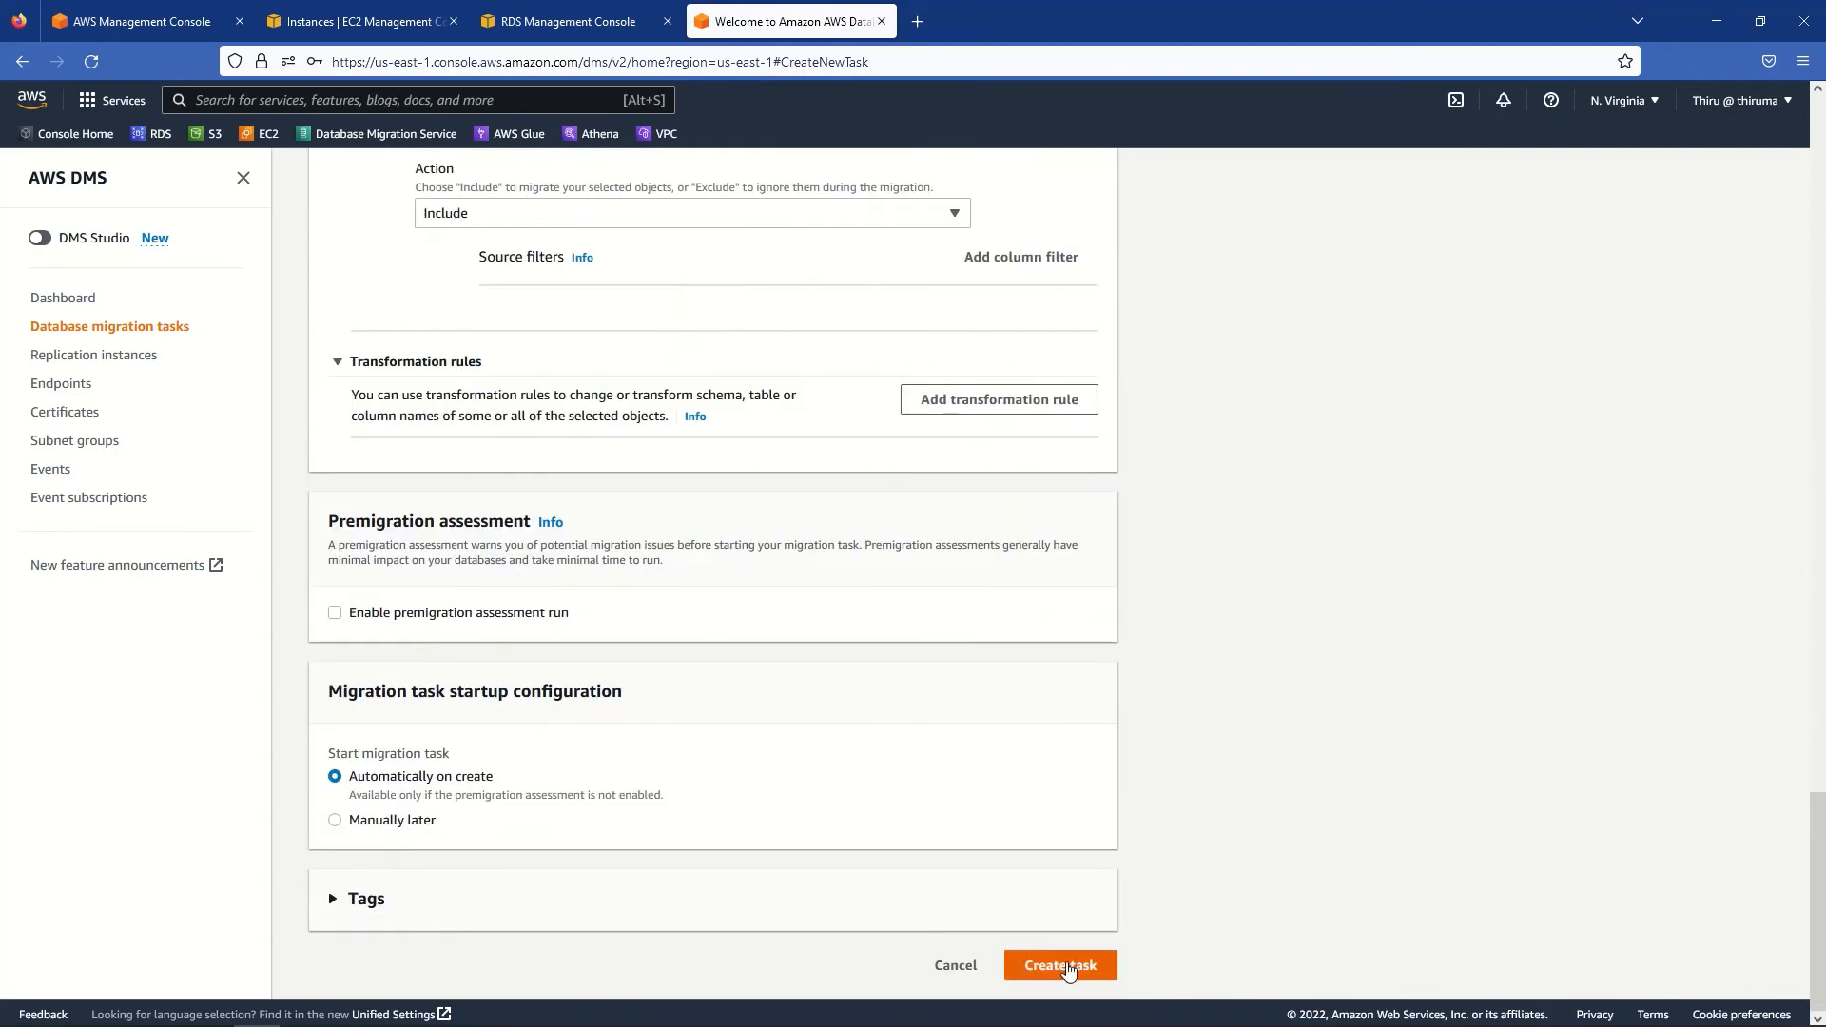
left_click(1067, 967)
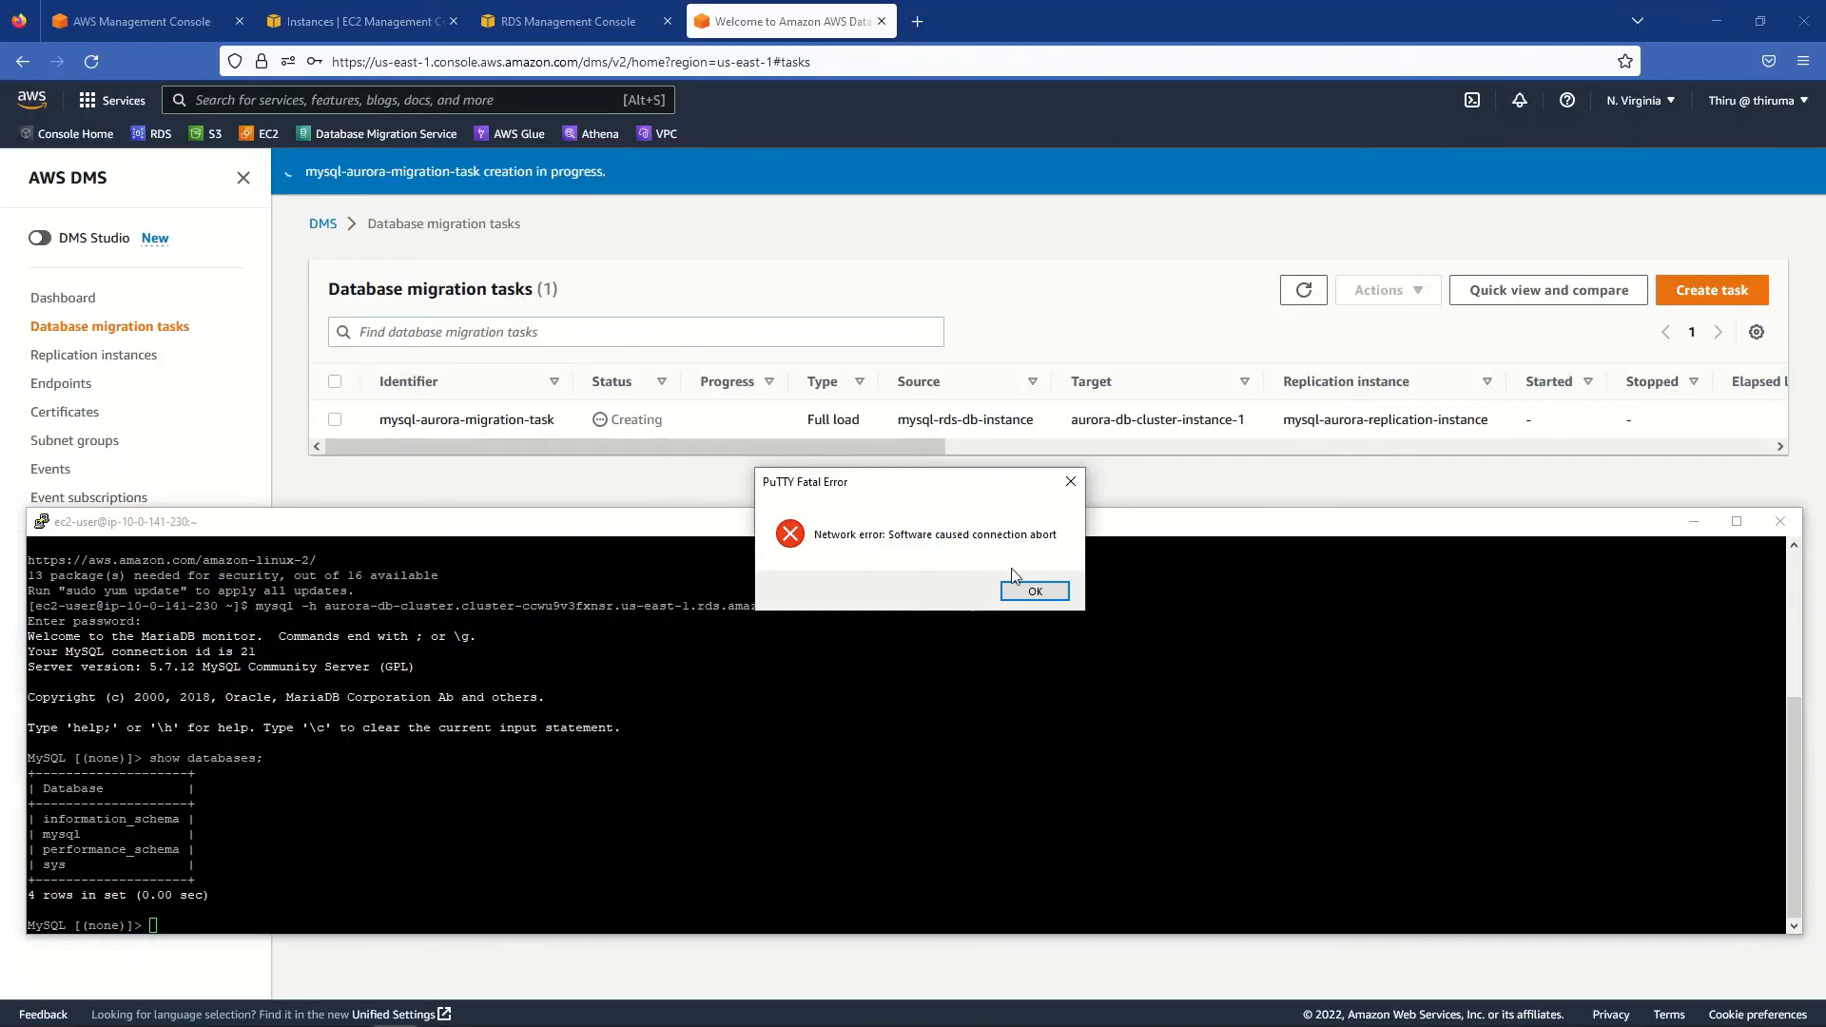
- Copy the aurora-db-cluster writer endpoint address from its RDS details page
left_click(1057, 595)
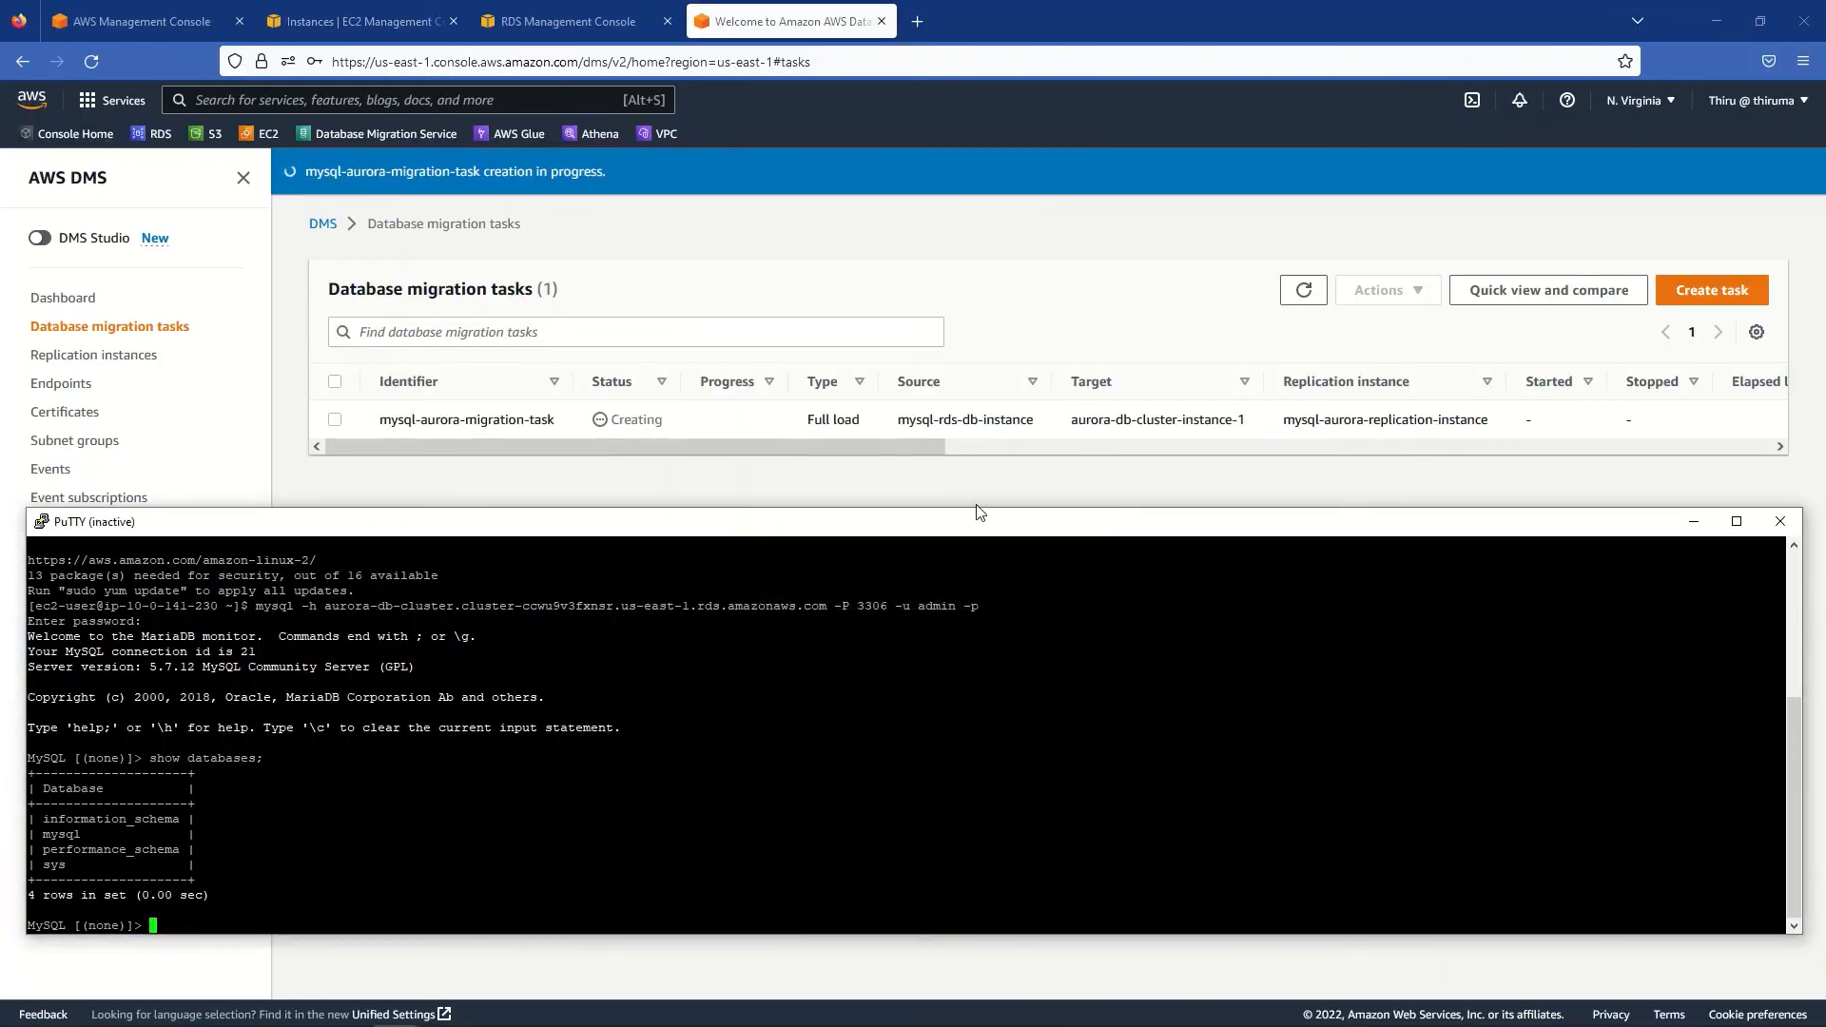
left_click(552, 29)
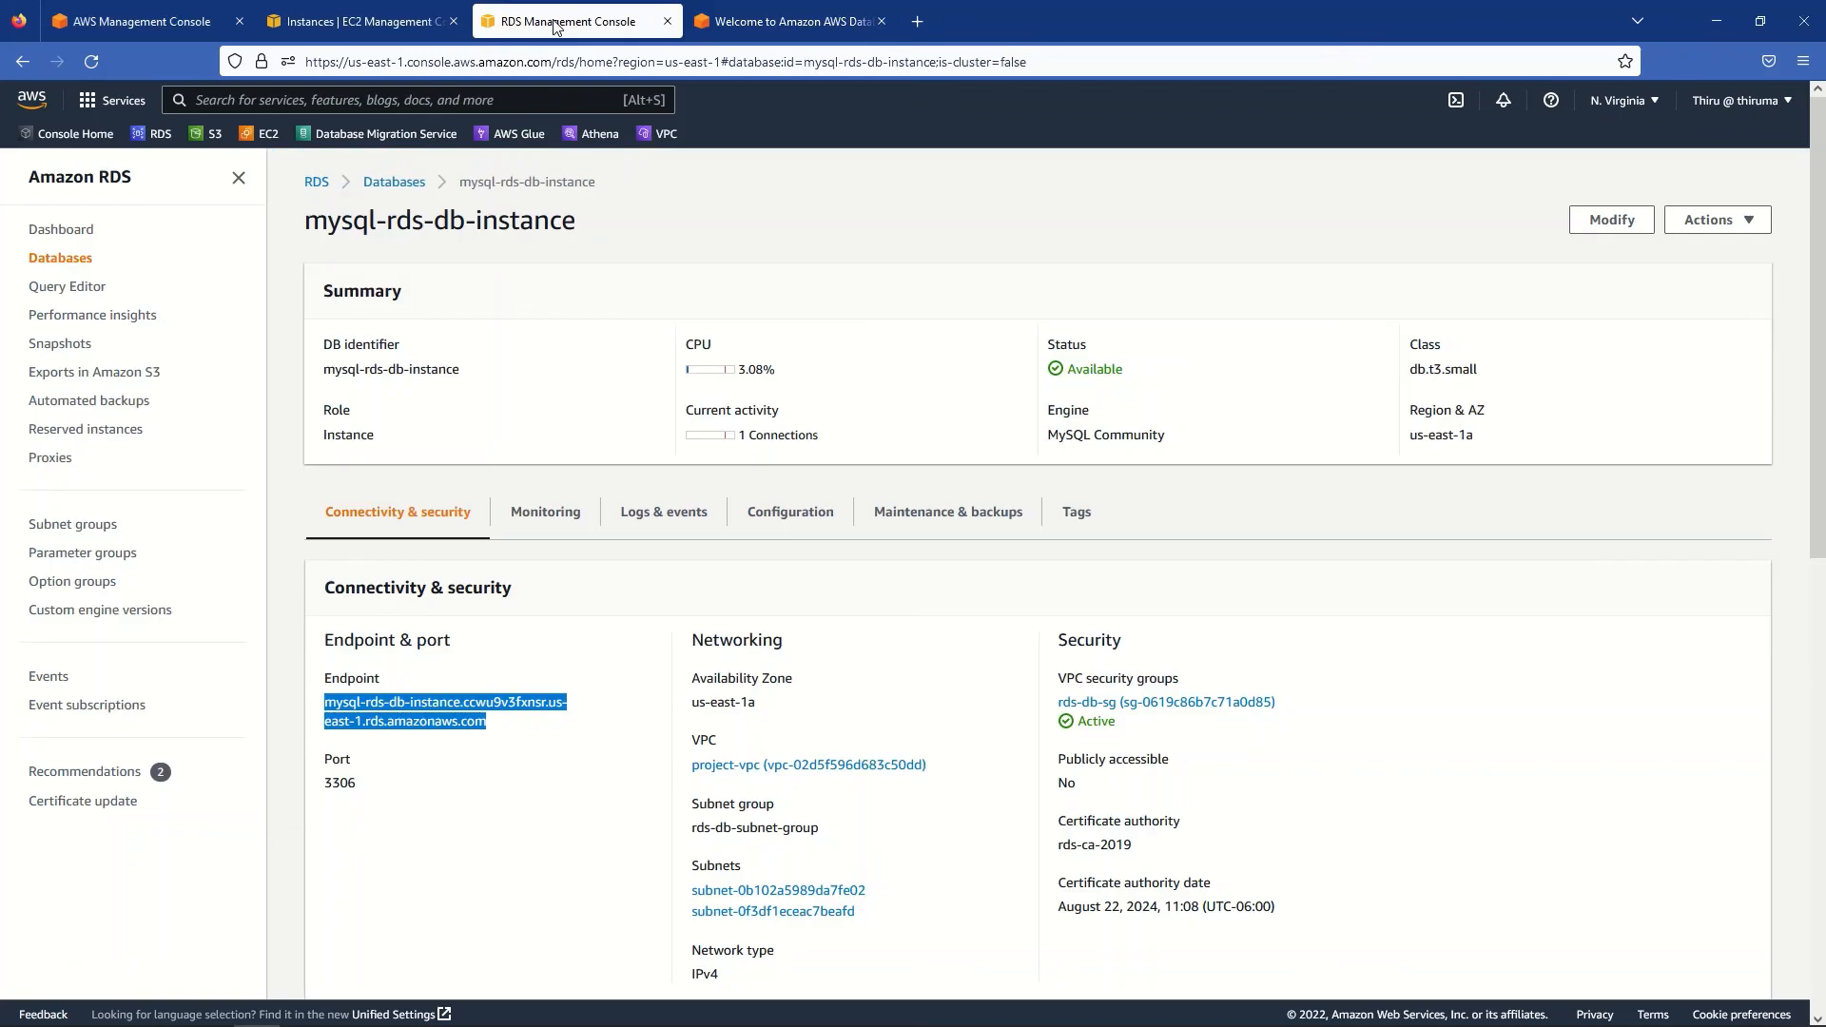
left_click(396, 184)
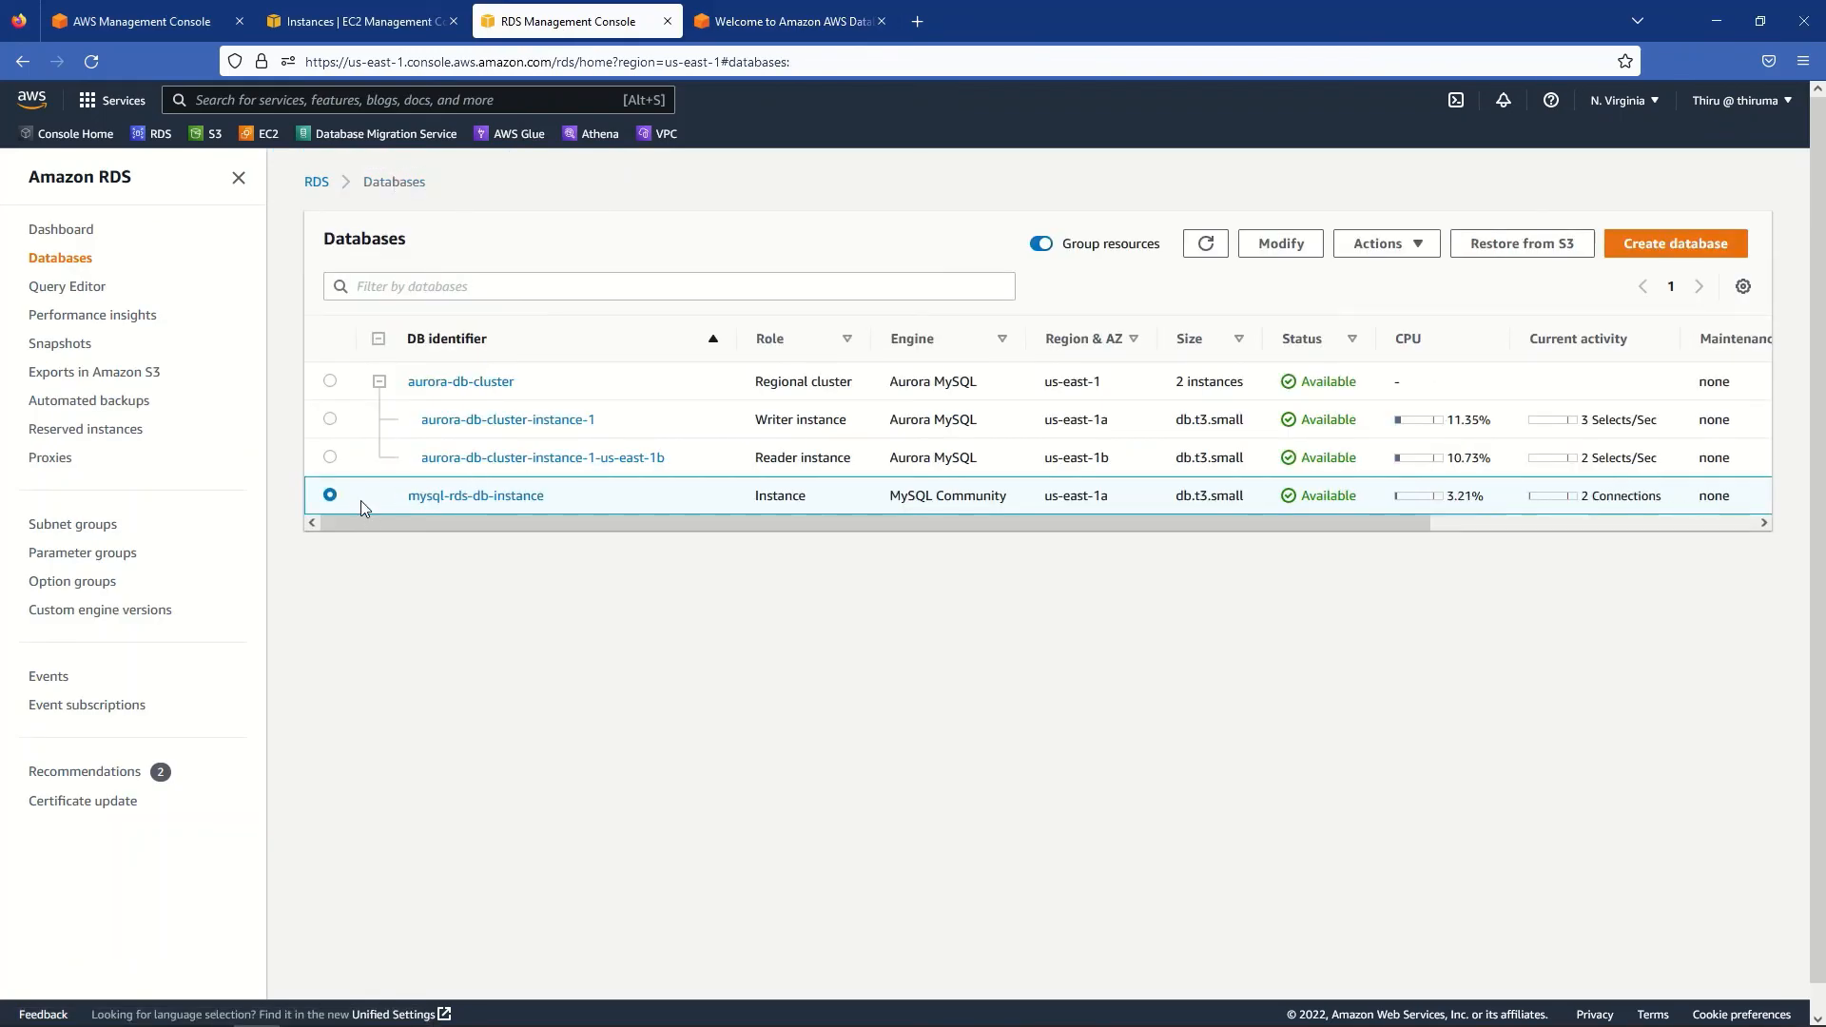
left_click(452, 385)
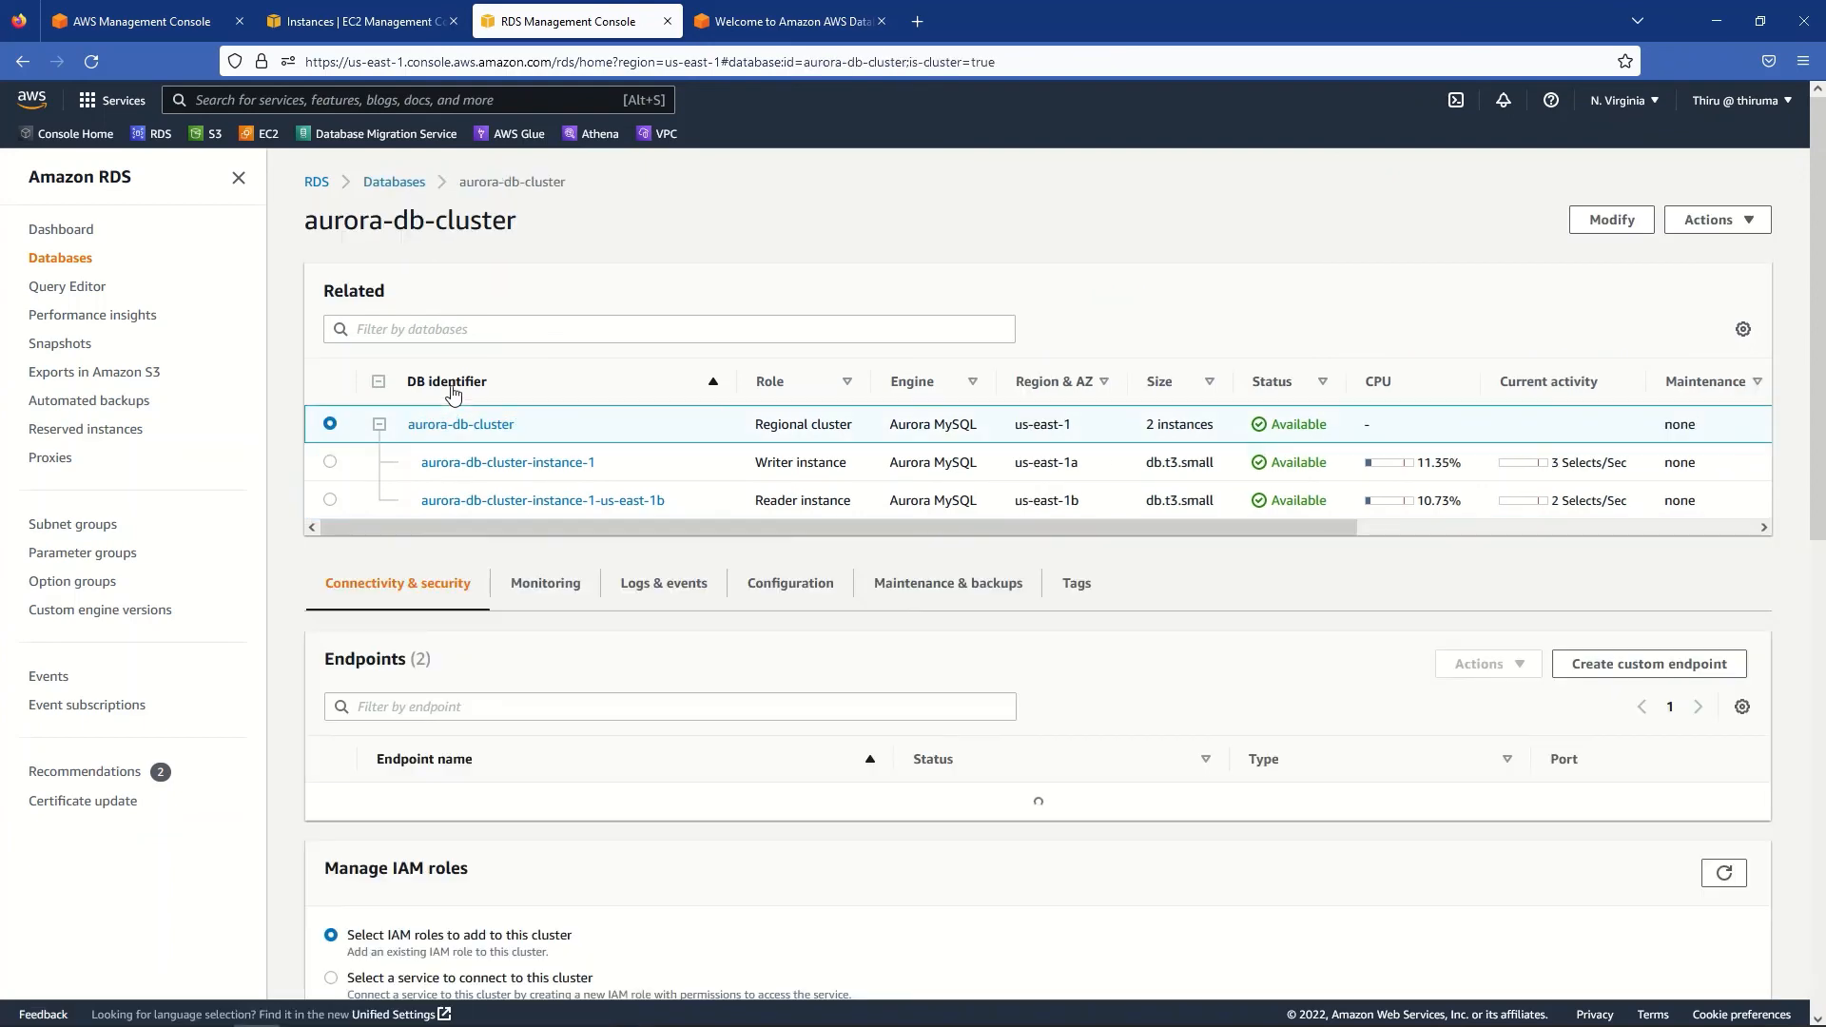
scroll(495, 666, "down", 2)
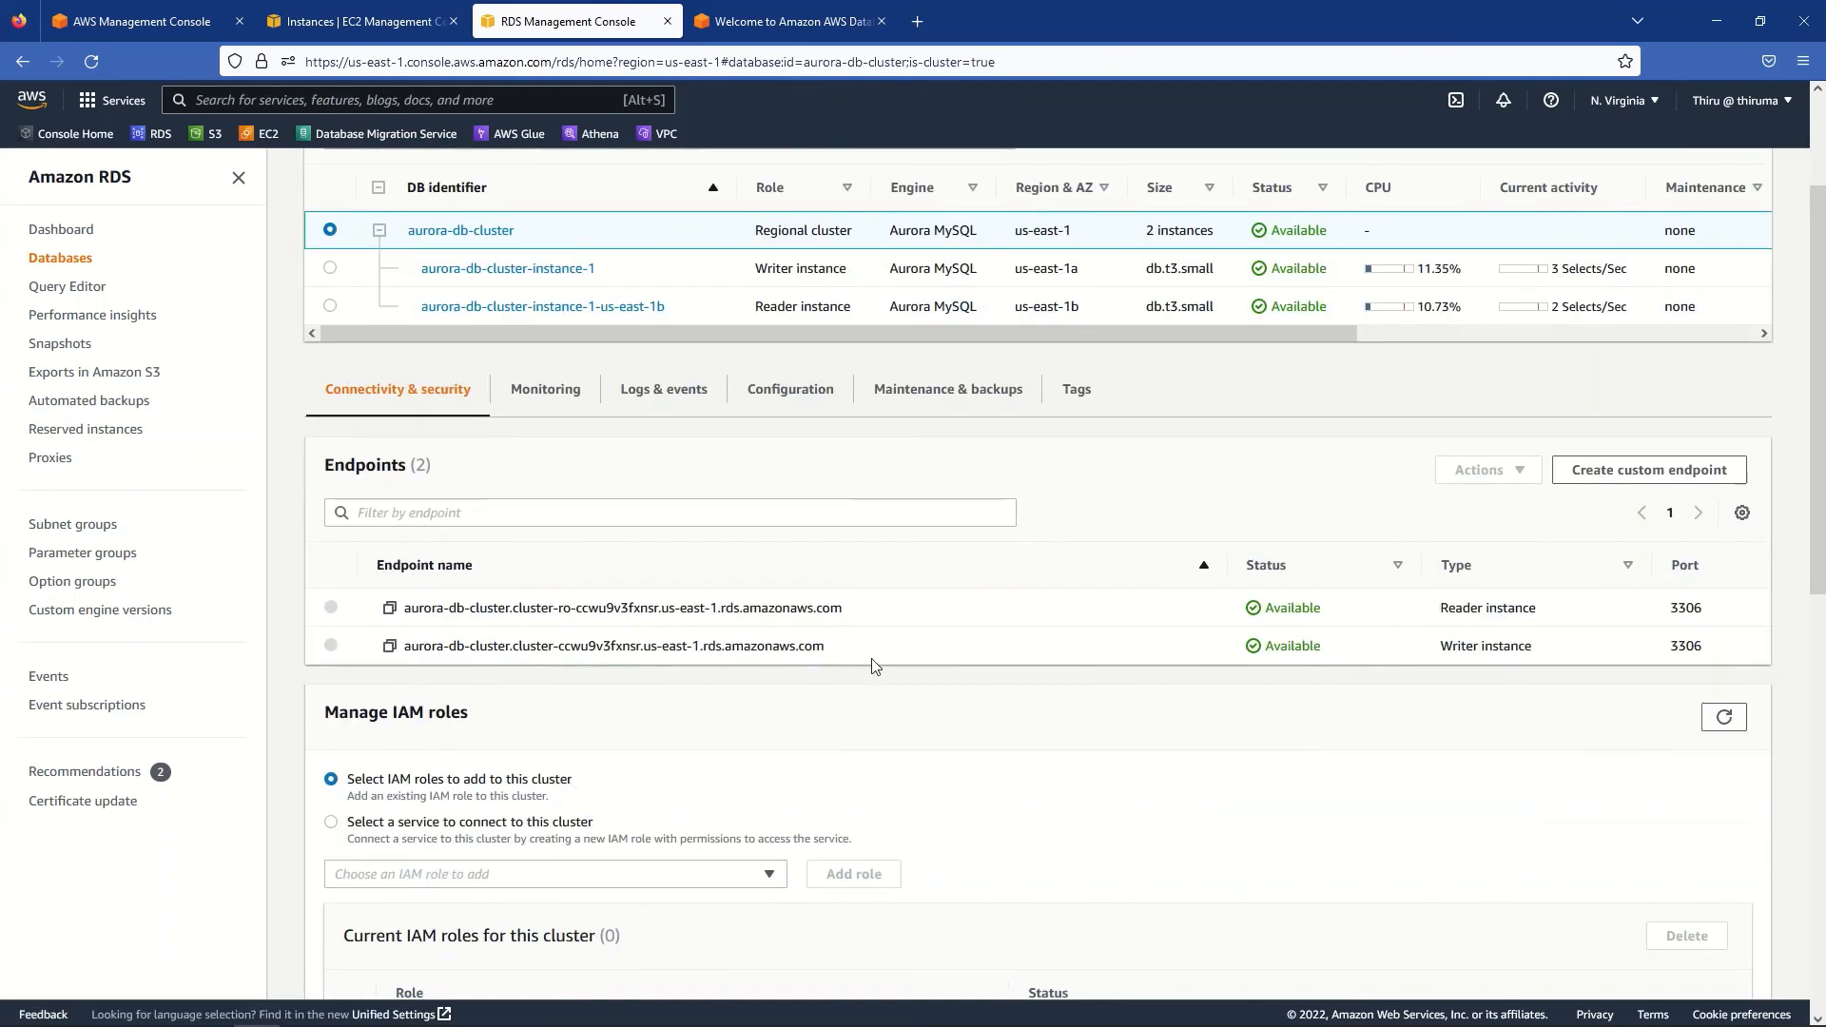
left_click(389, 647)
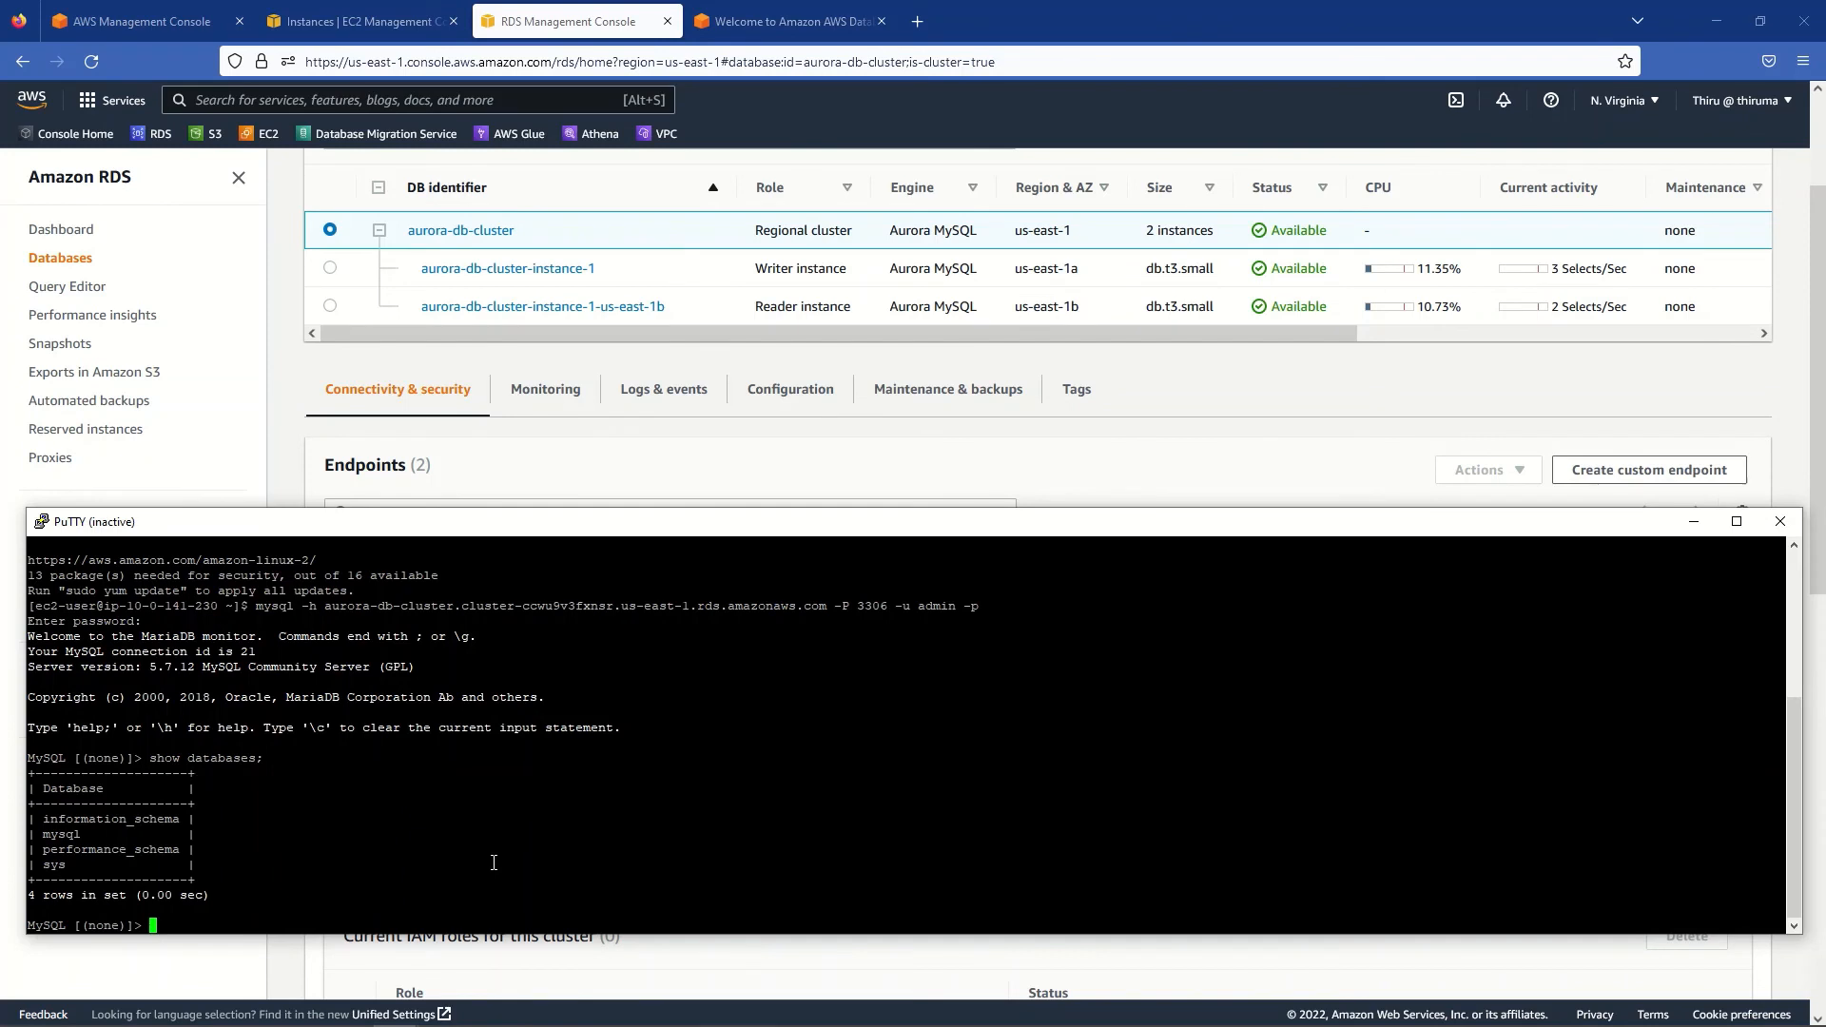
right_click(460, 530)
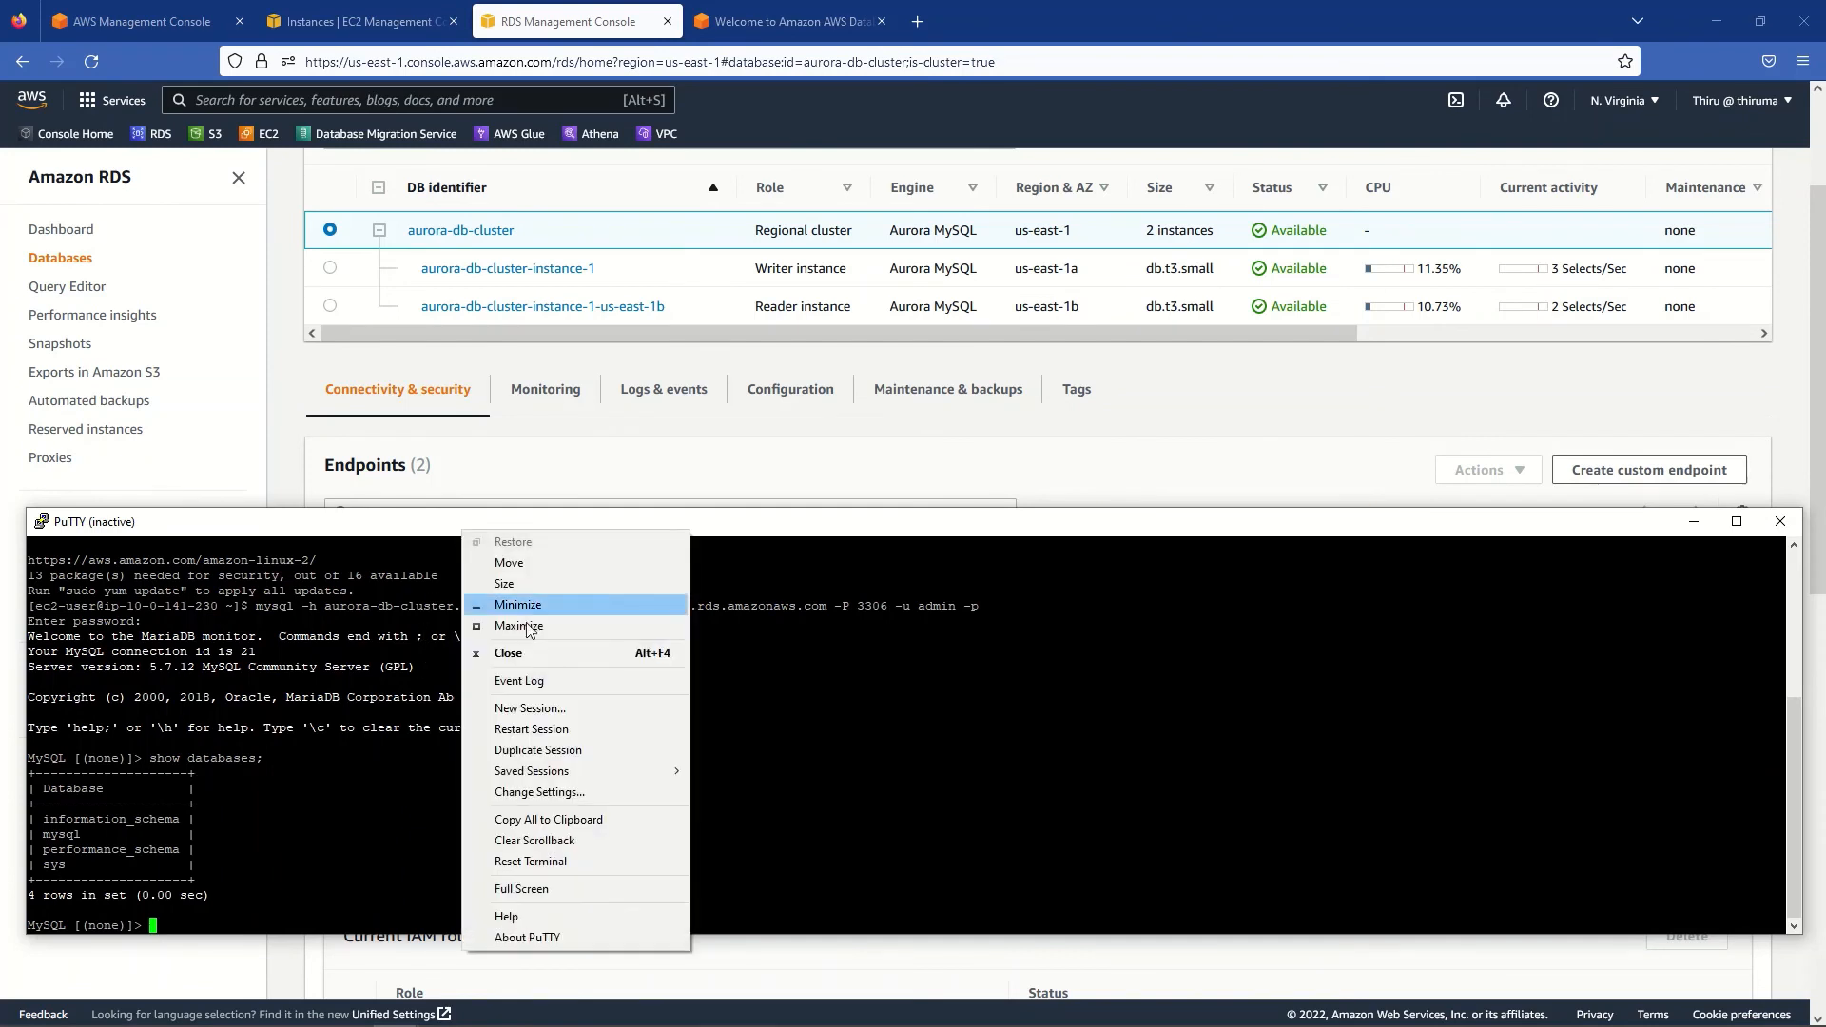
- Restart the PuTTY session and ssh as ec2-user into the private host 10.0.141.230
left_click(556, 730)
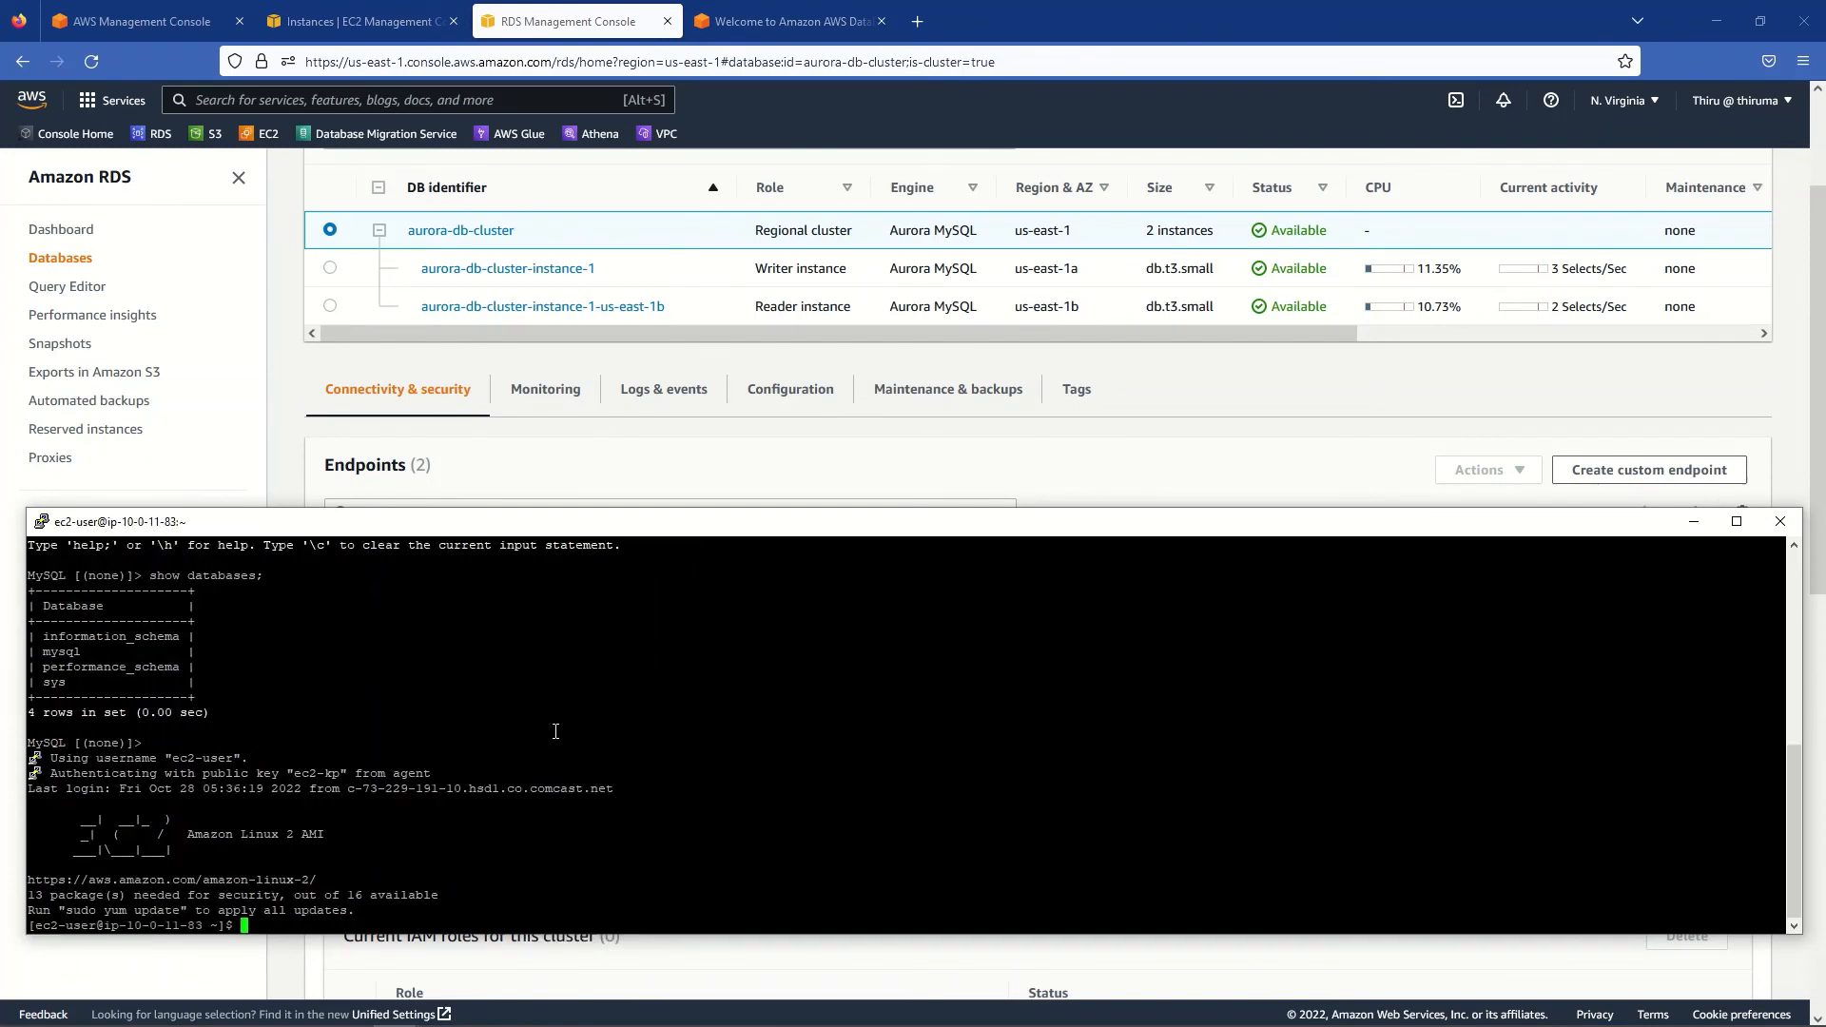
key("Return")
type("ifconfig")
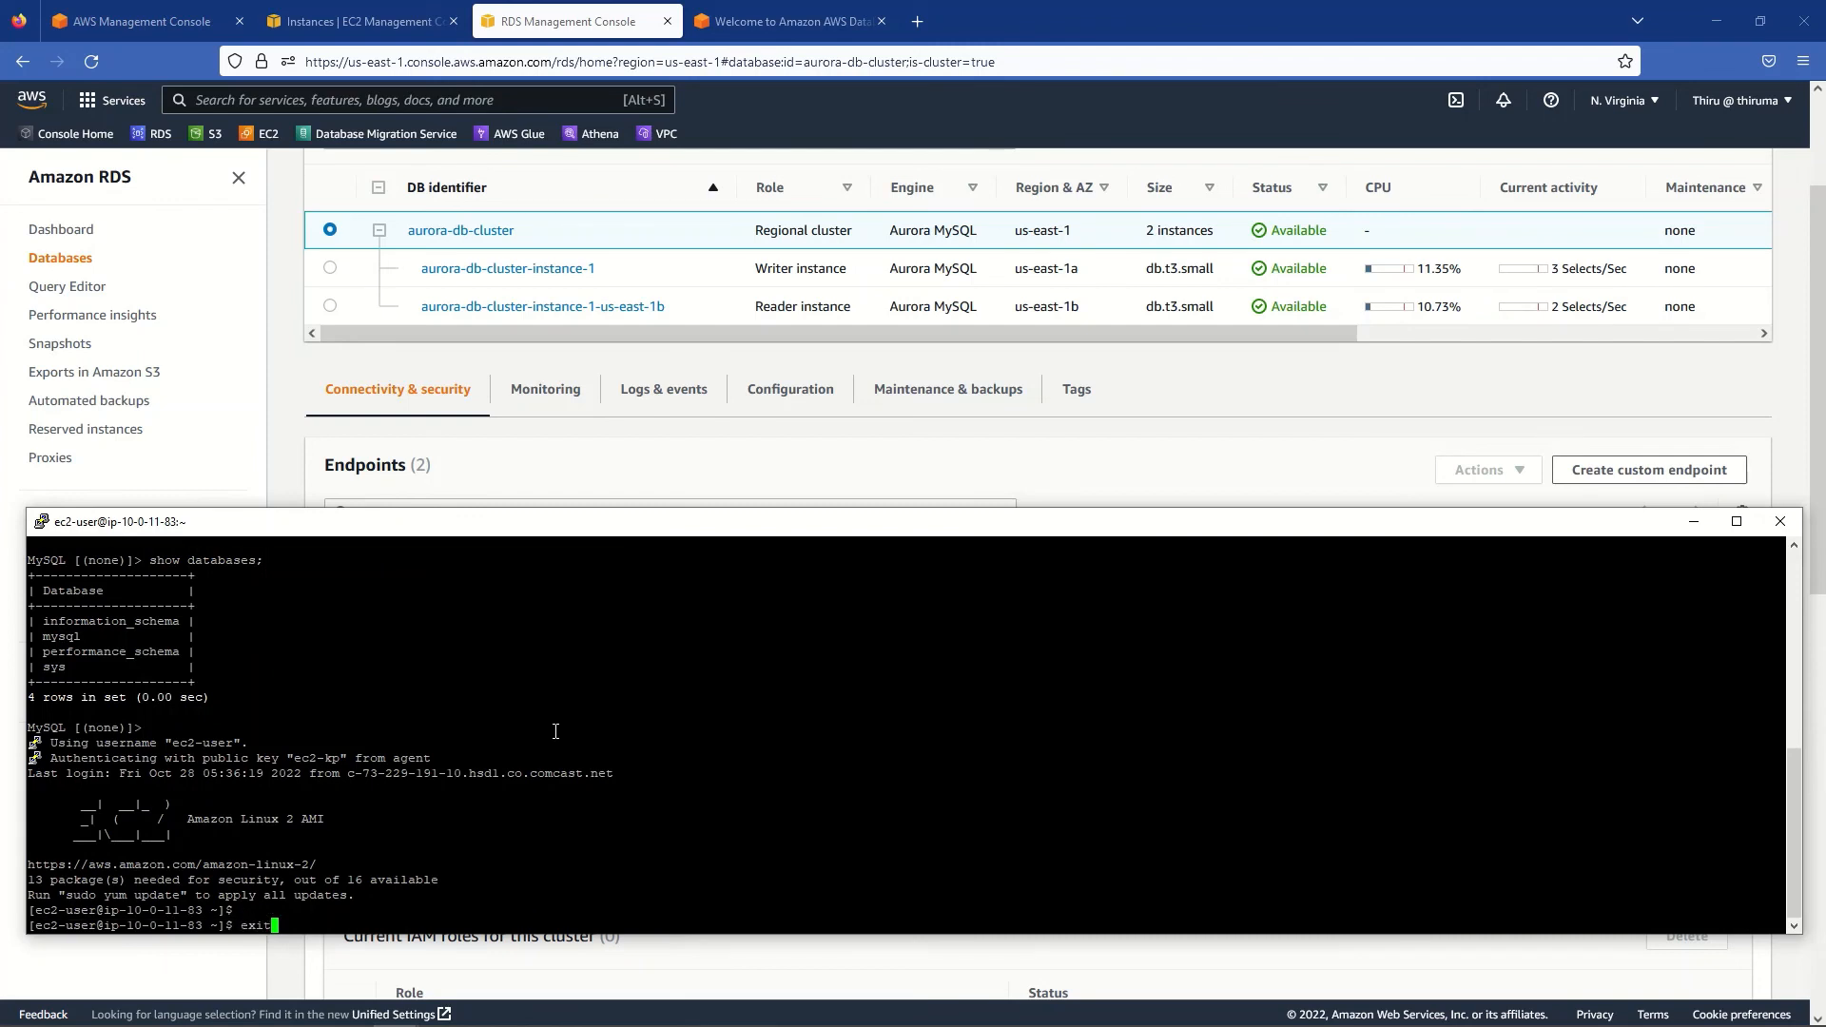
key("BackSpace")
key("BackSpace")
key("BackSpace")
key("BackSpace")
key("BackSpace")
key("BackSpace")
key("BackSpace")
key("BackSpace")
right_click(556, 731)
key("Return")
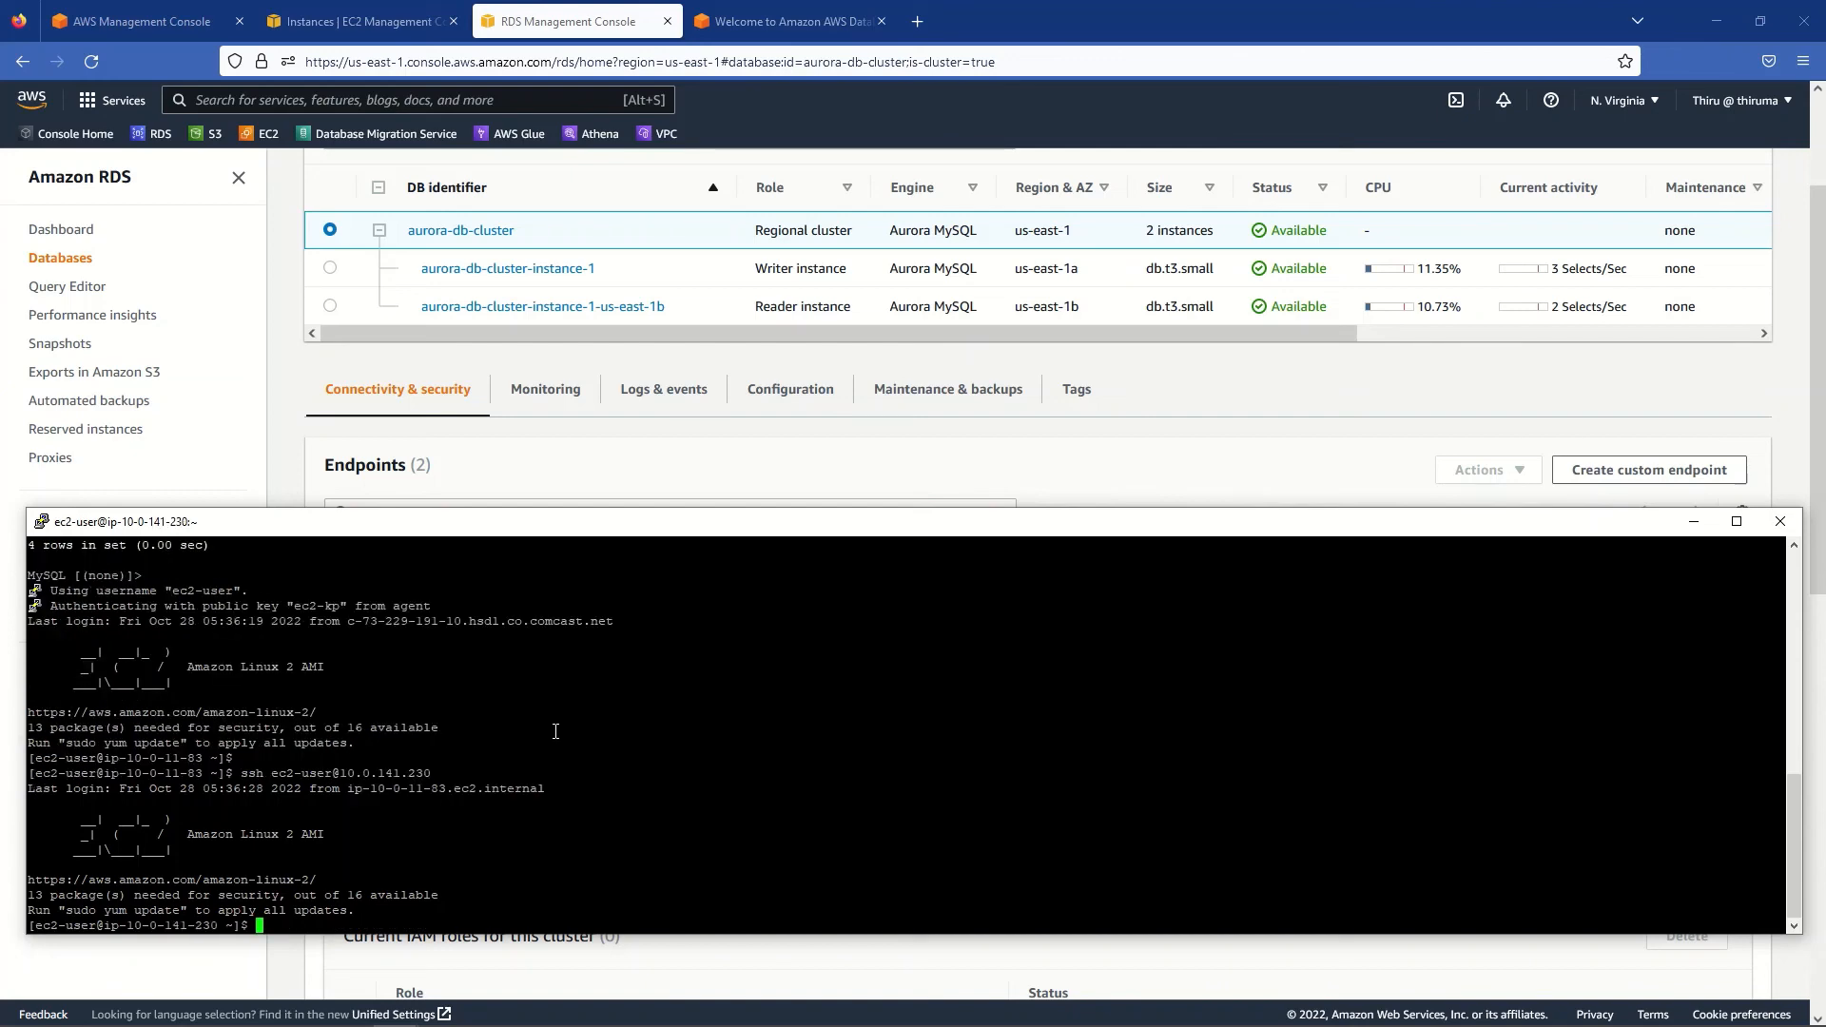
left_click(338, 19)
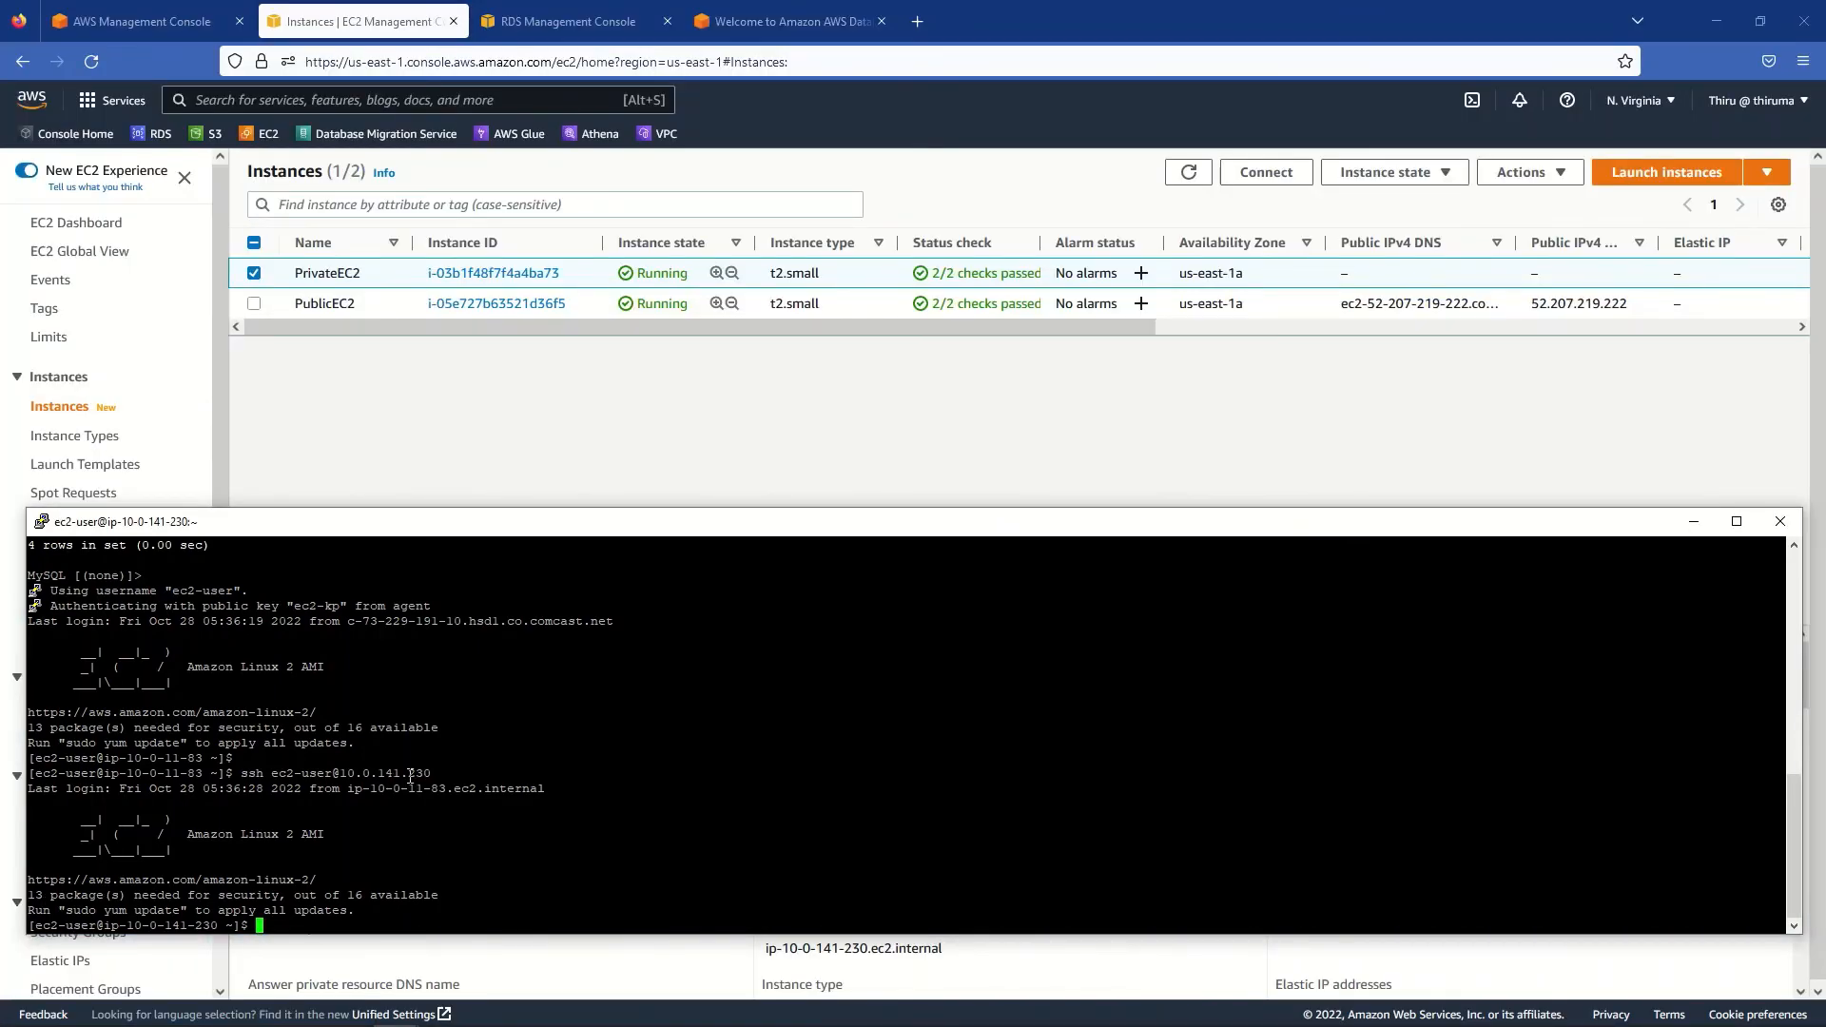
- Connect to the Aurora cluster endpoint as admin on port 3306 and log in
type("mysql -h")
right_click(412, 819)
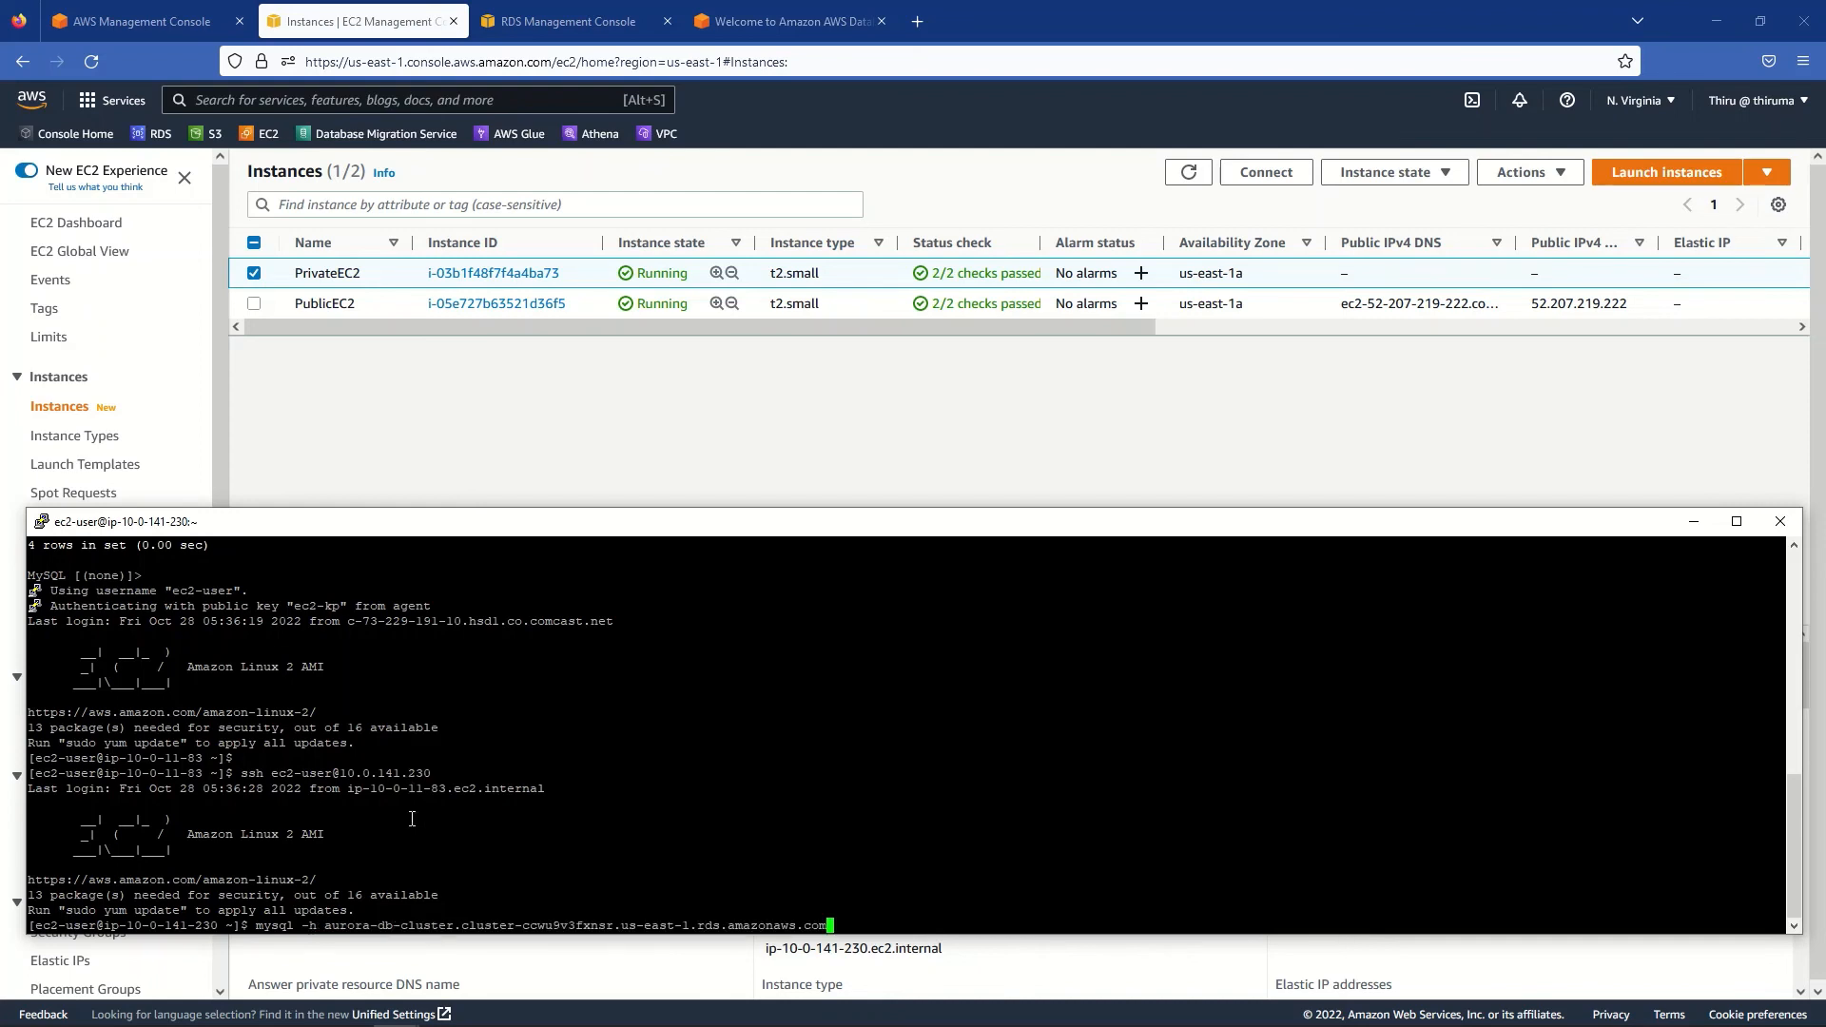
type("-P 3306 -u admin -P")
key("Return")
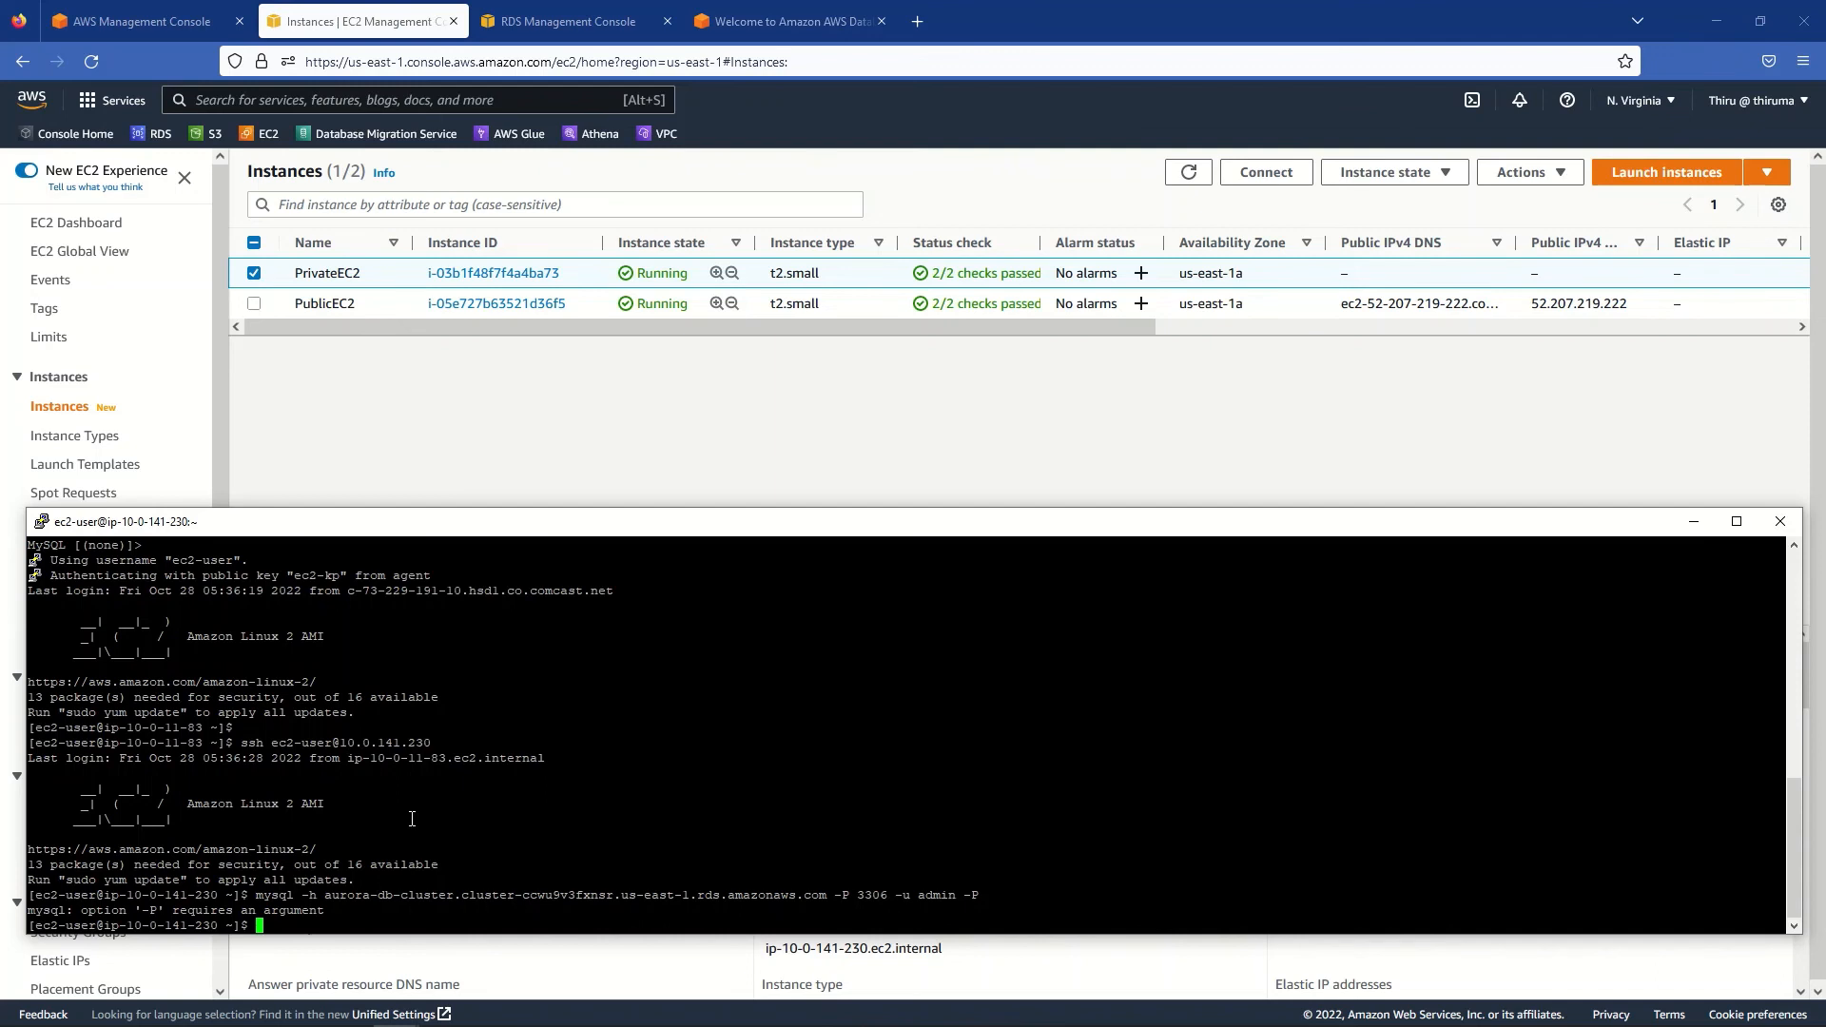
key("Up")
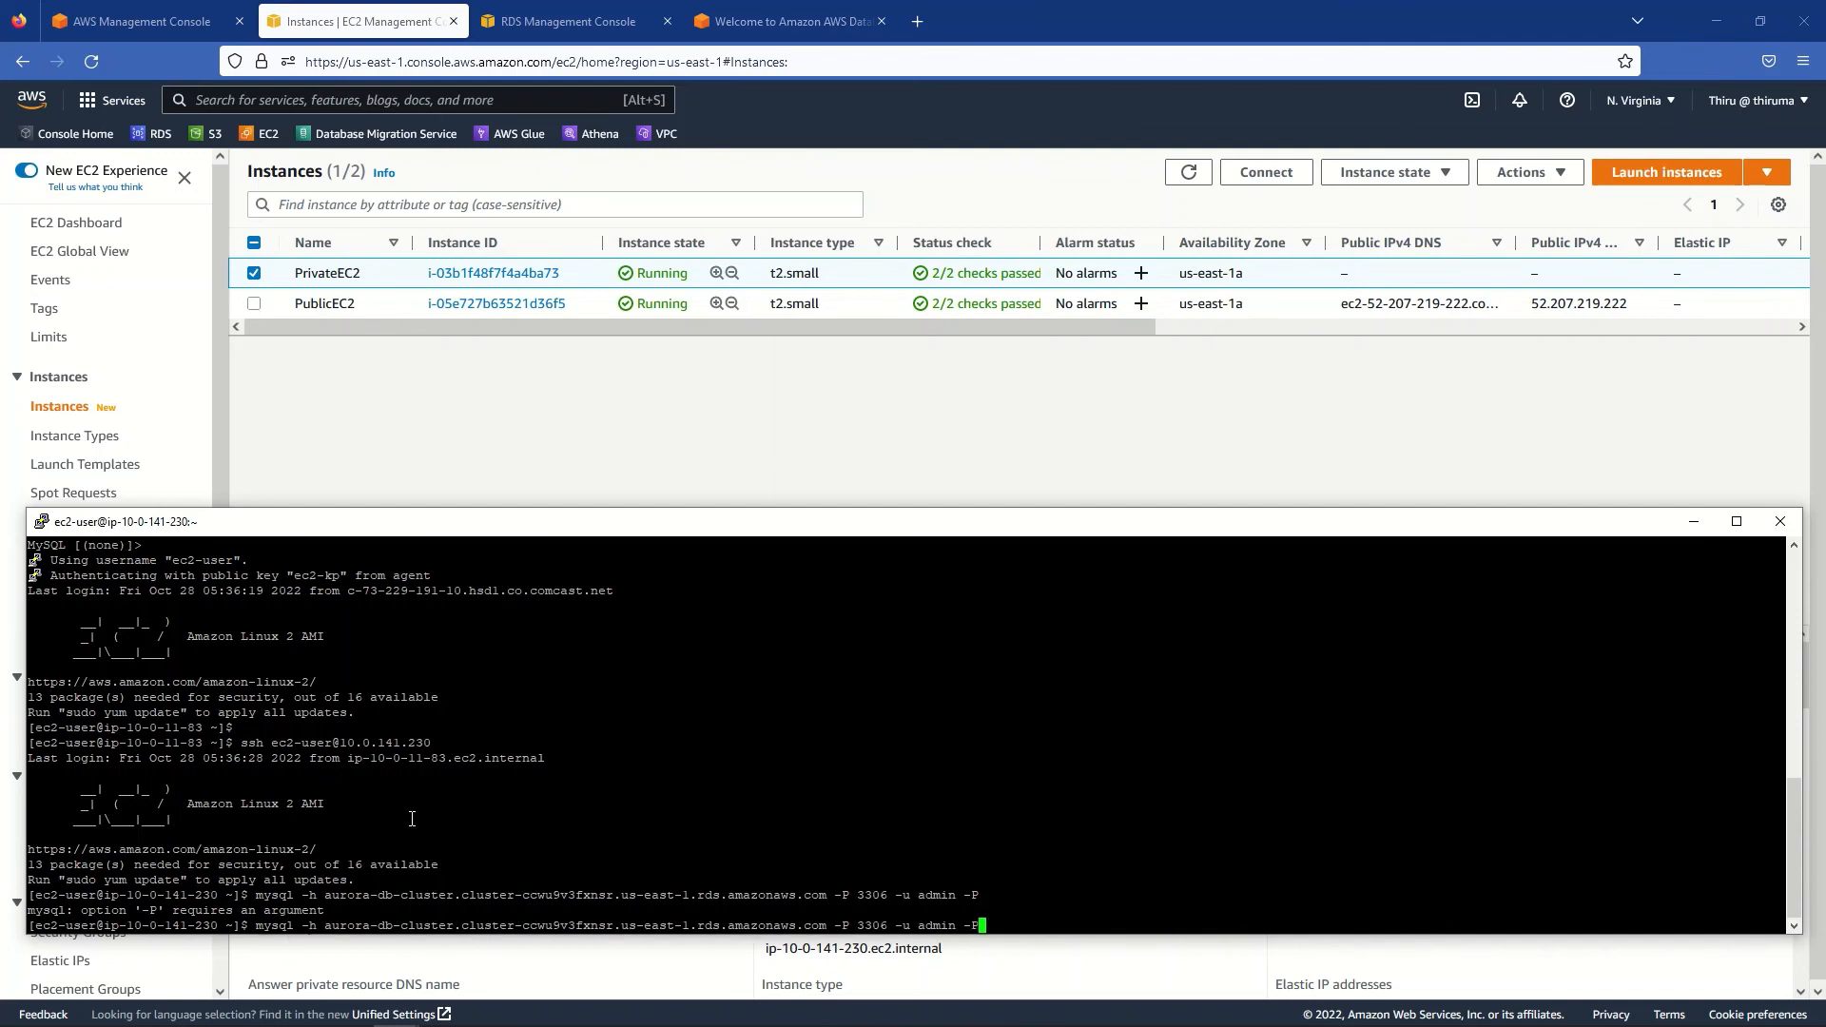
key("BackSpace")
type("p")
key("Return")
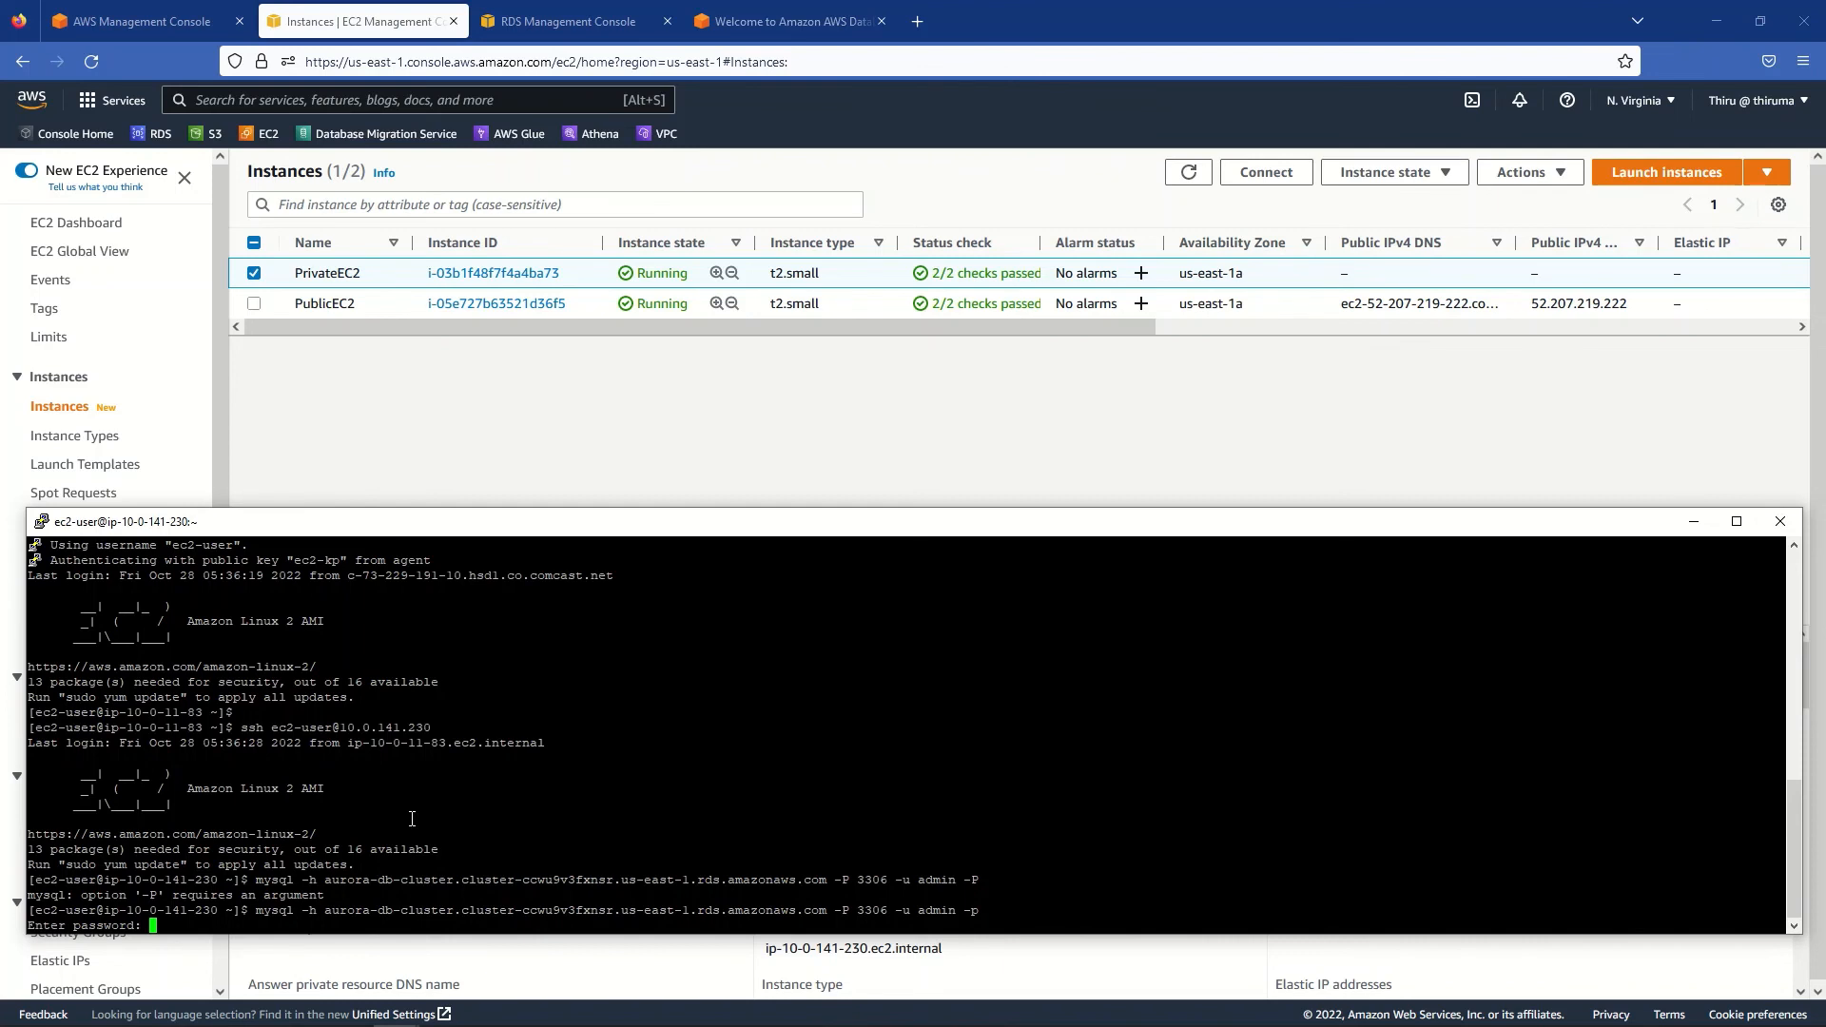
key("Return")
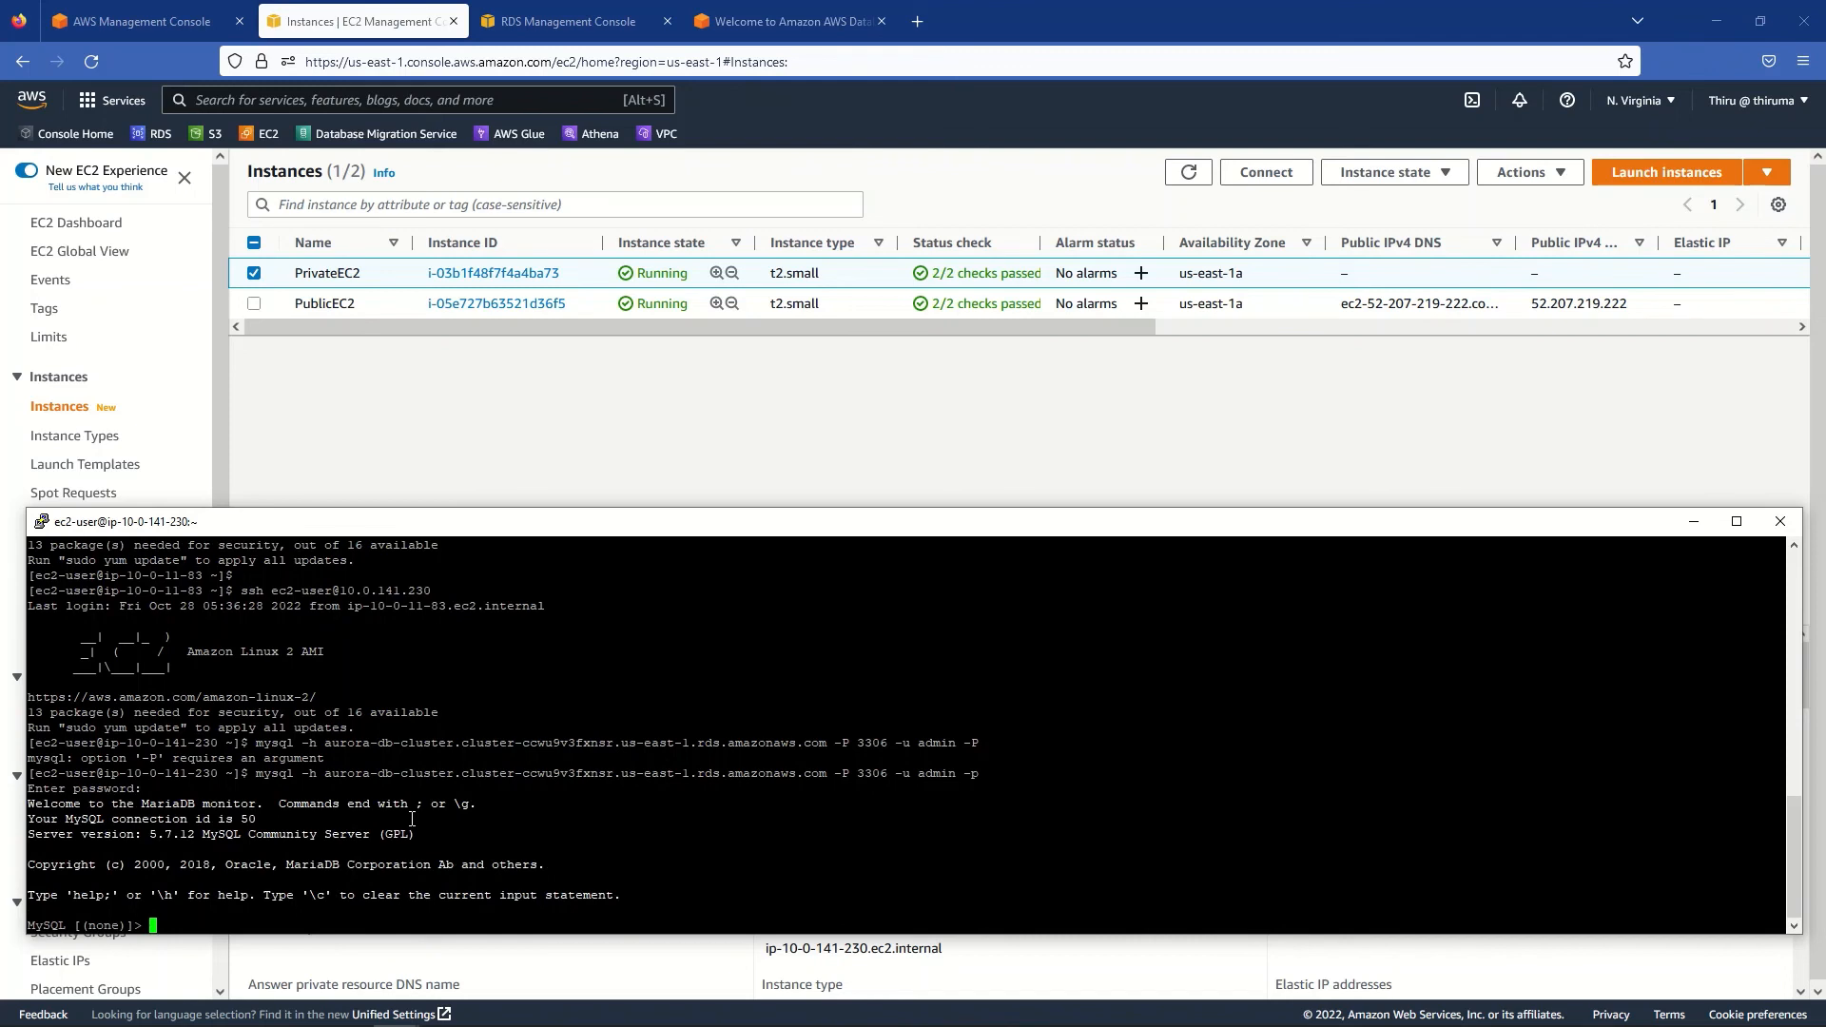
- List the six Aurora databases with show databases;, then return to the DMS tasks page
key("Return")
type("sh")
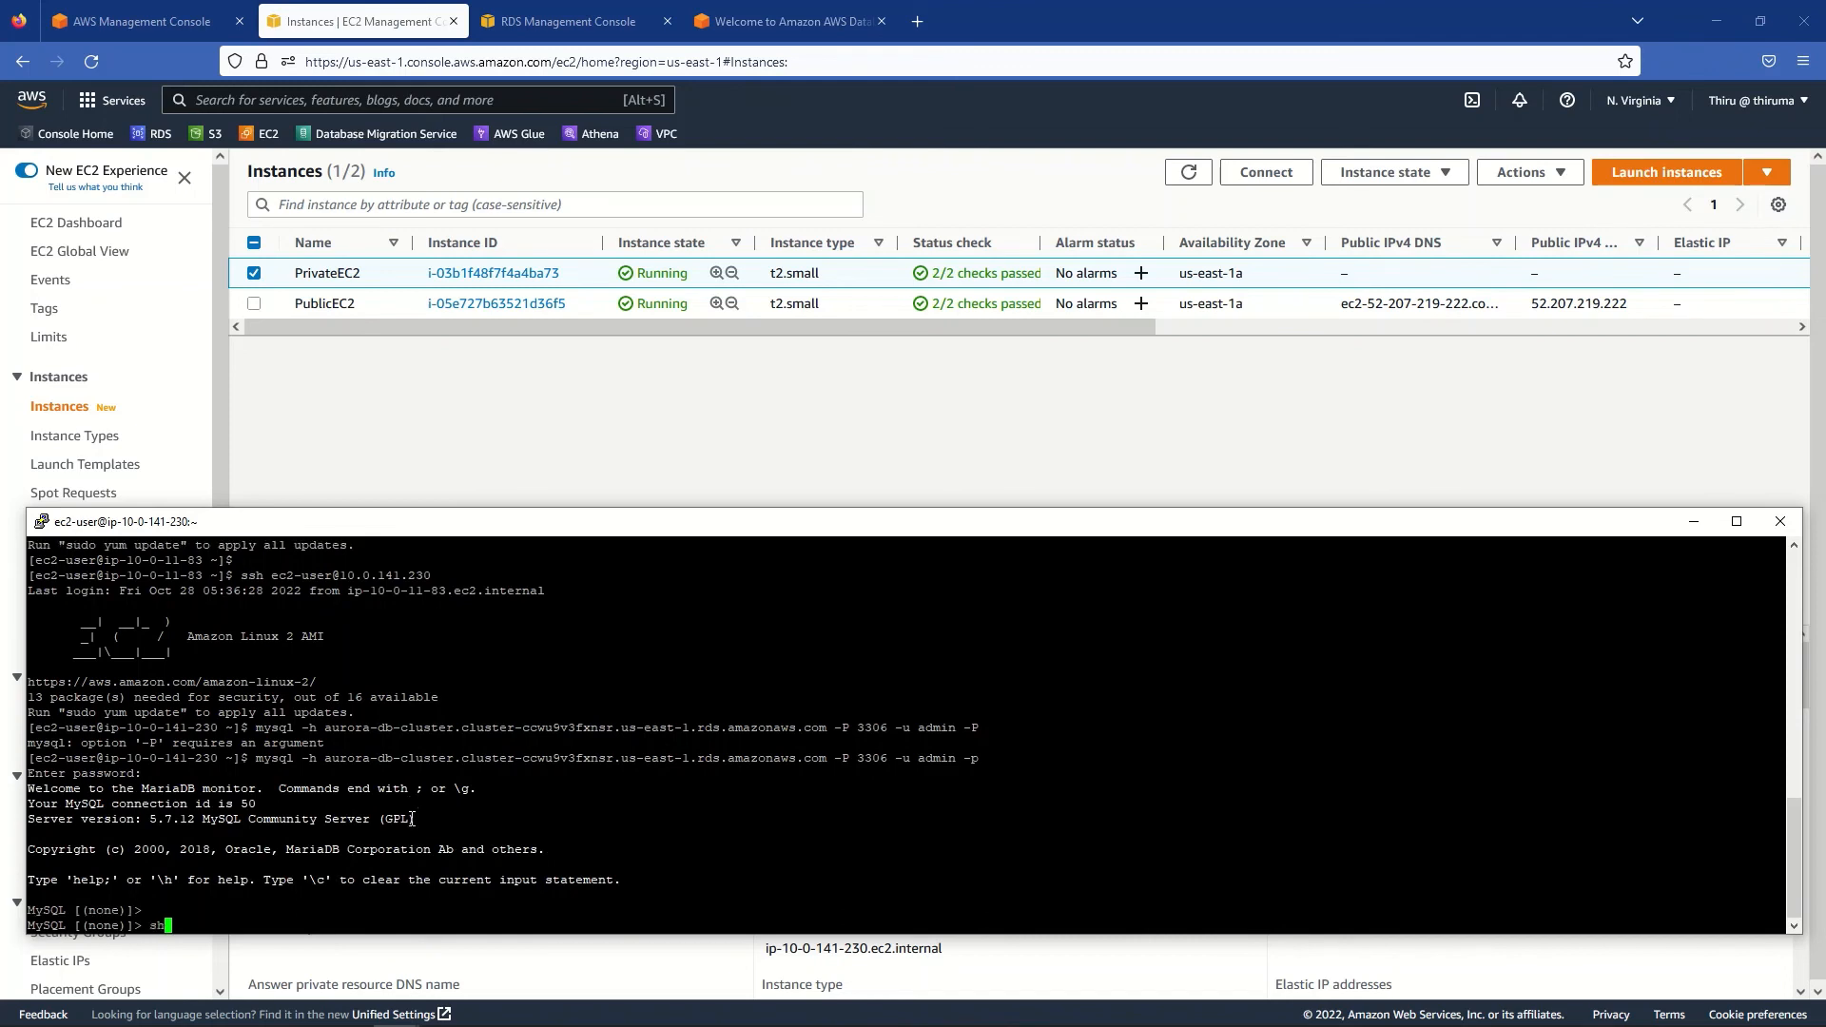
type("ow database;")
key("Return")
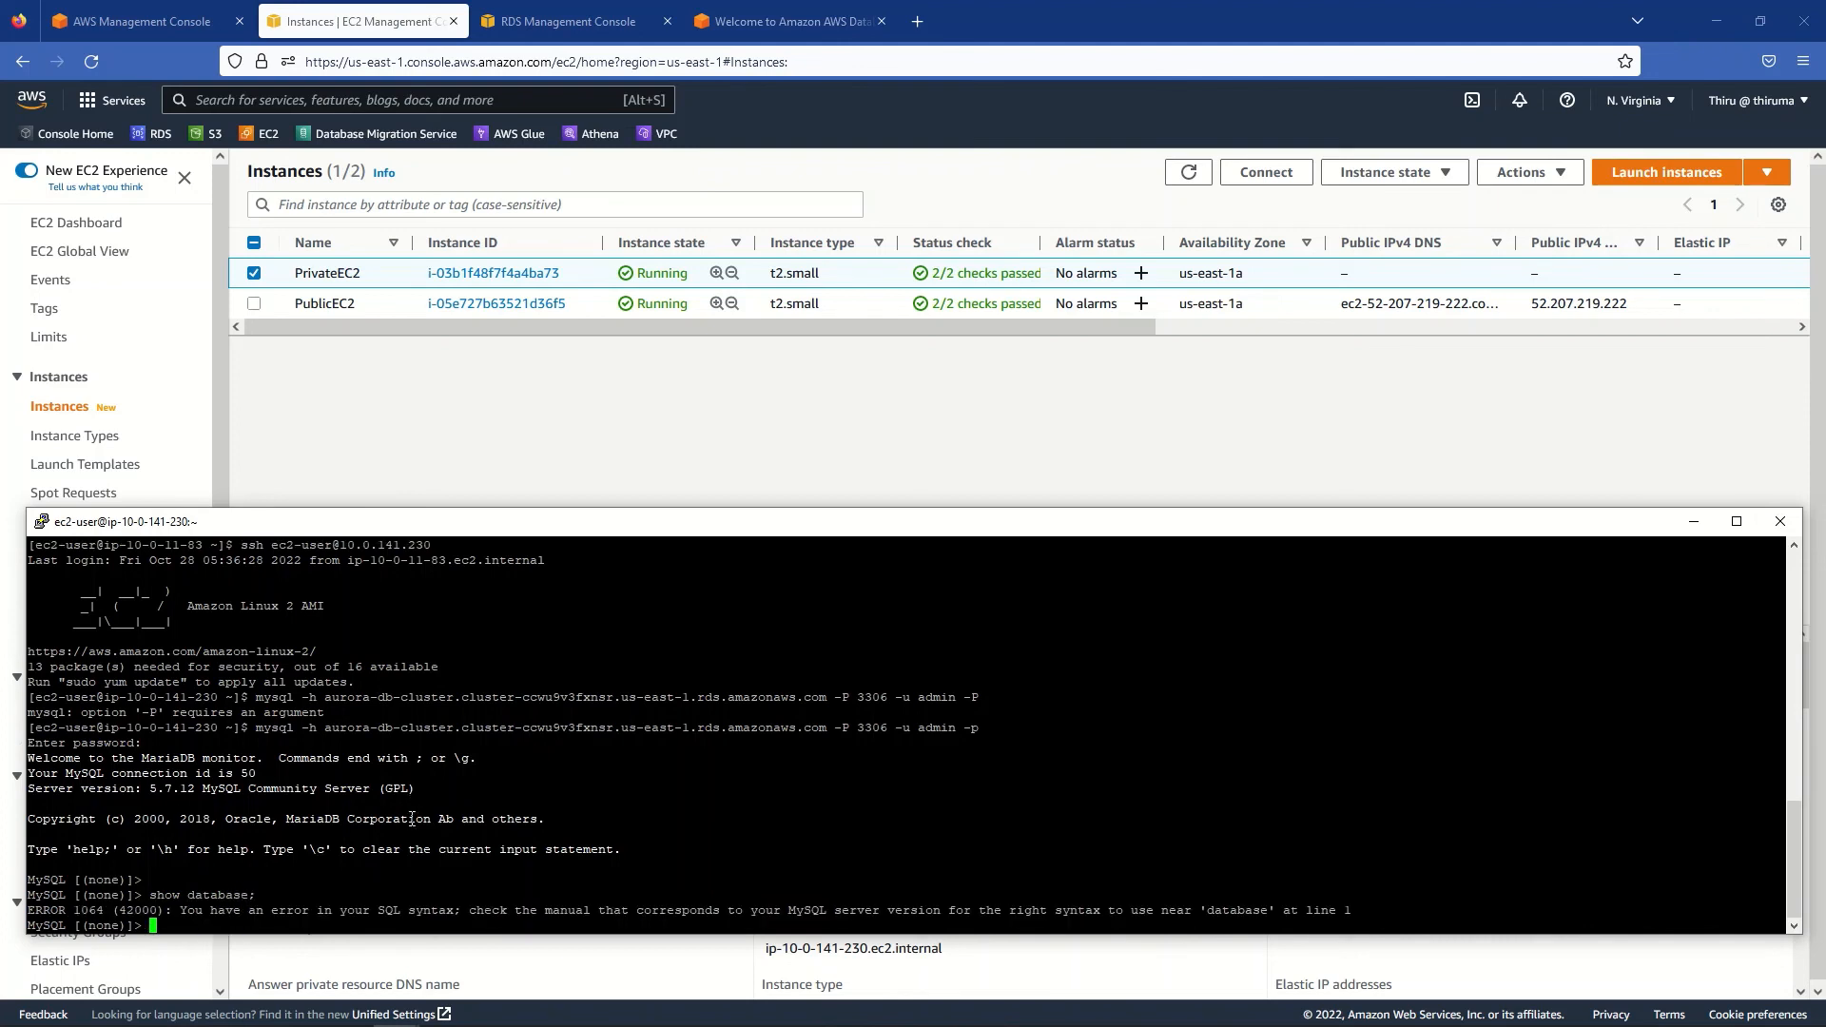
key("Up")
key("BackSpace")
type("s;")
key("Return")
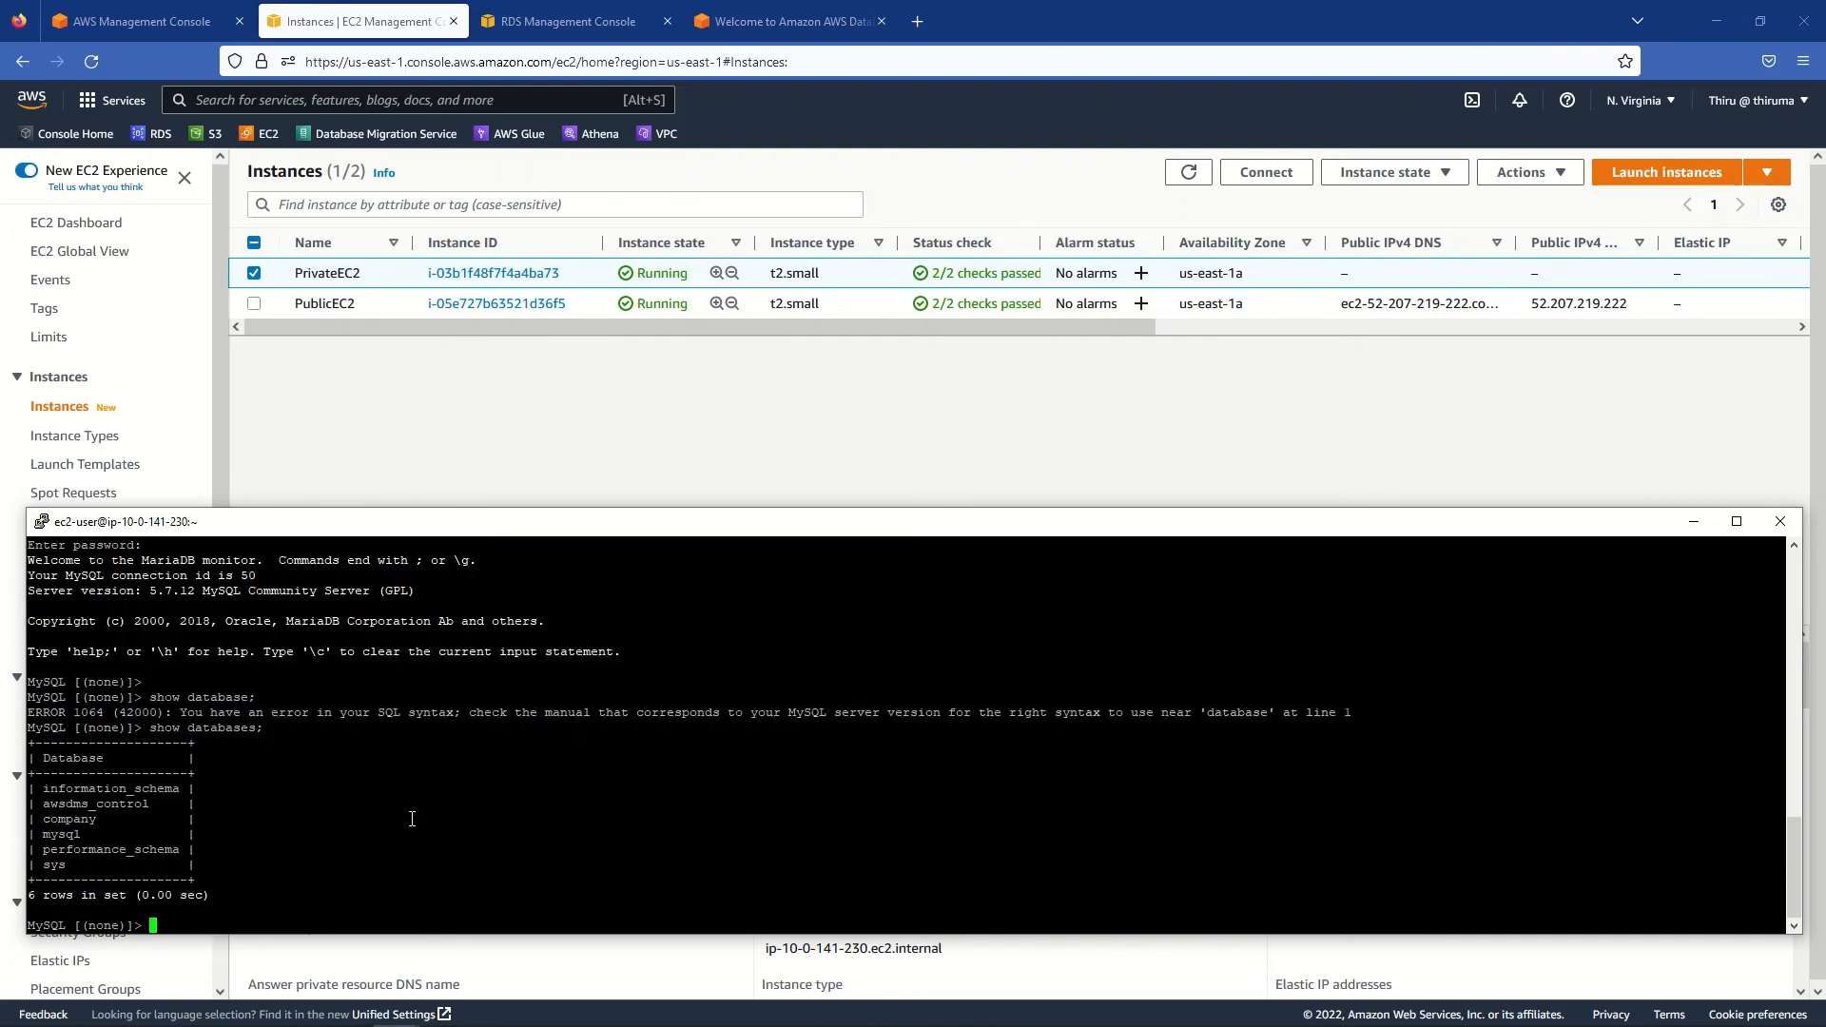
left_click(738, 11)
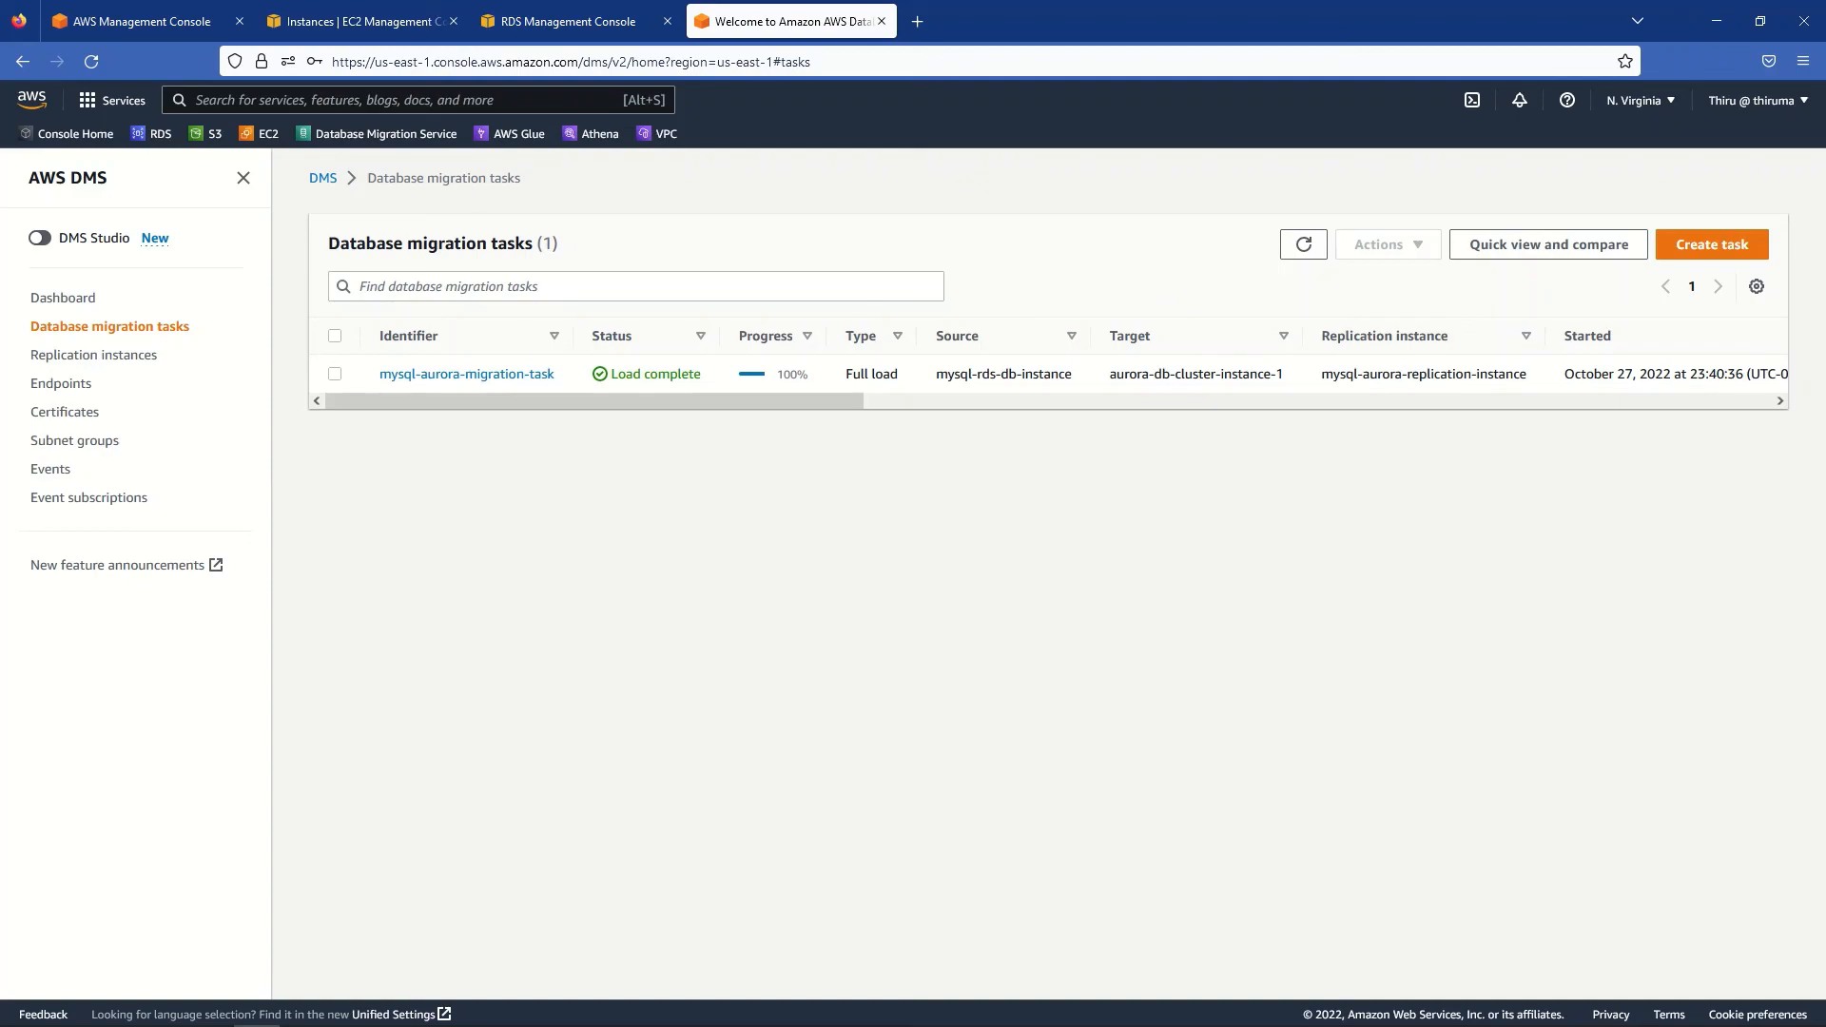
- Switch into the company database on Aurora and list its tables
key("alt+Tab")
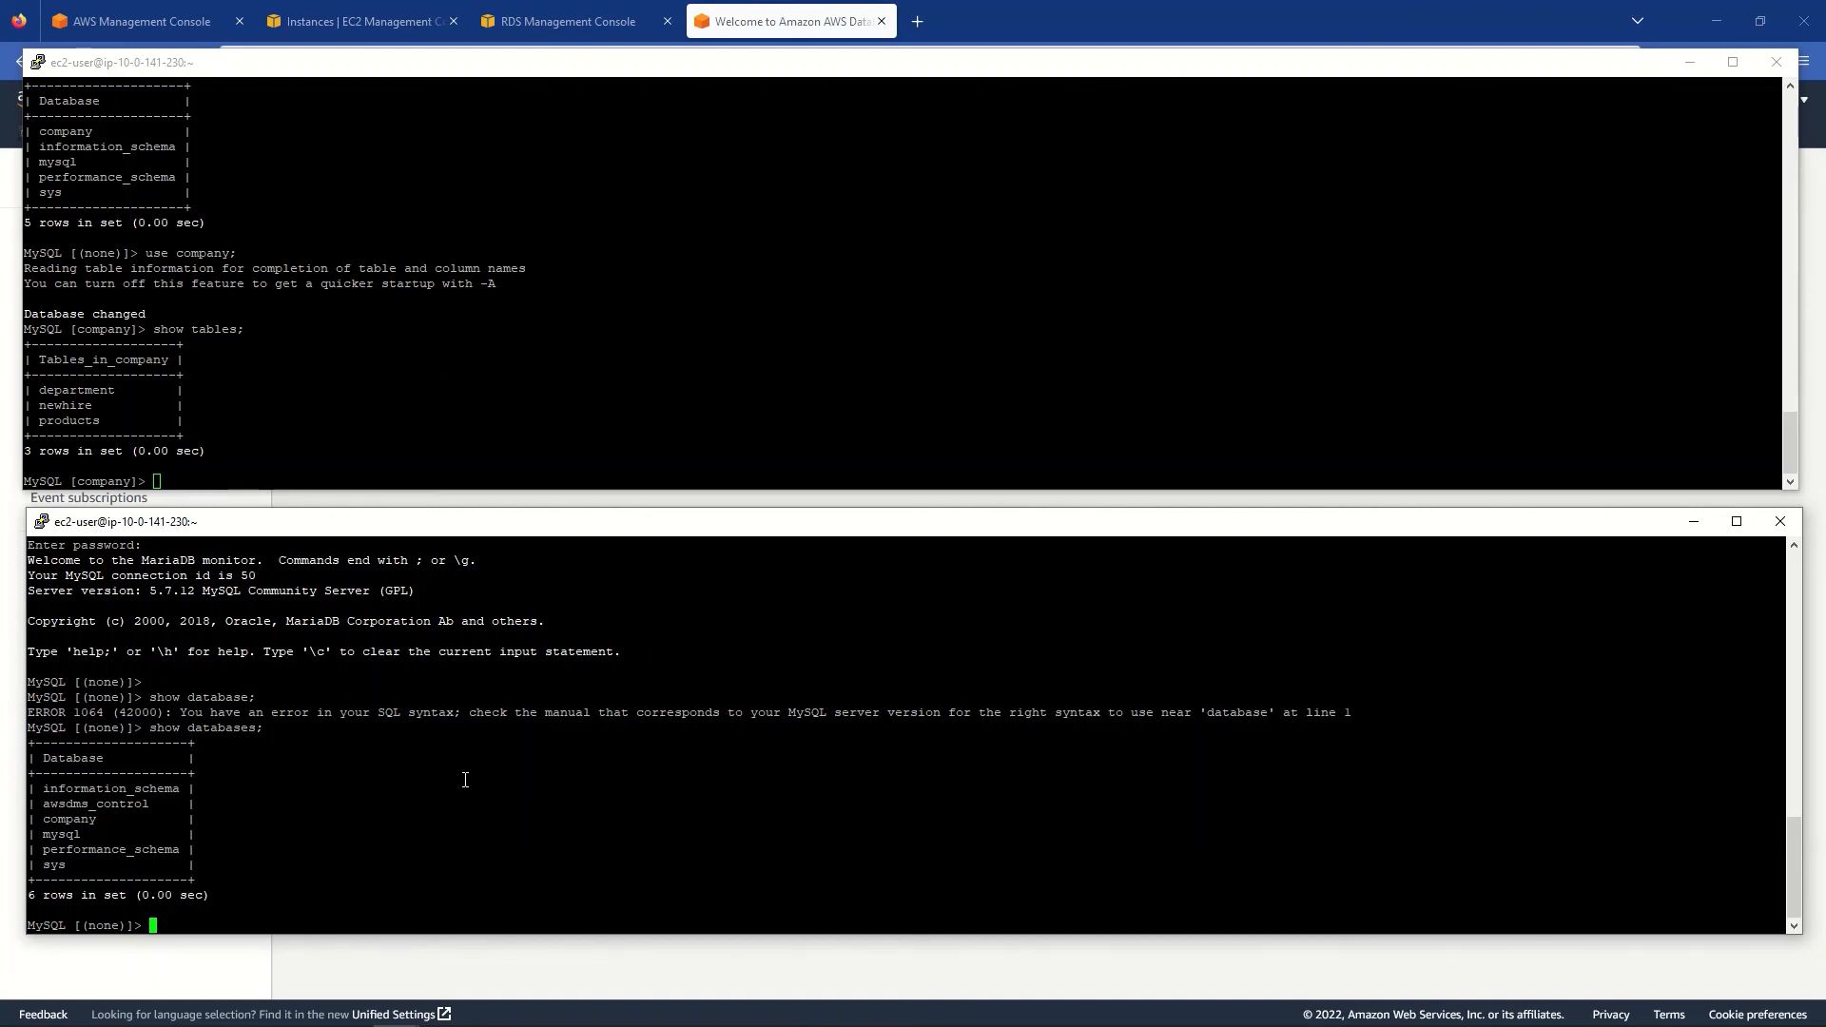
type("use company;")
key("Return")
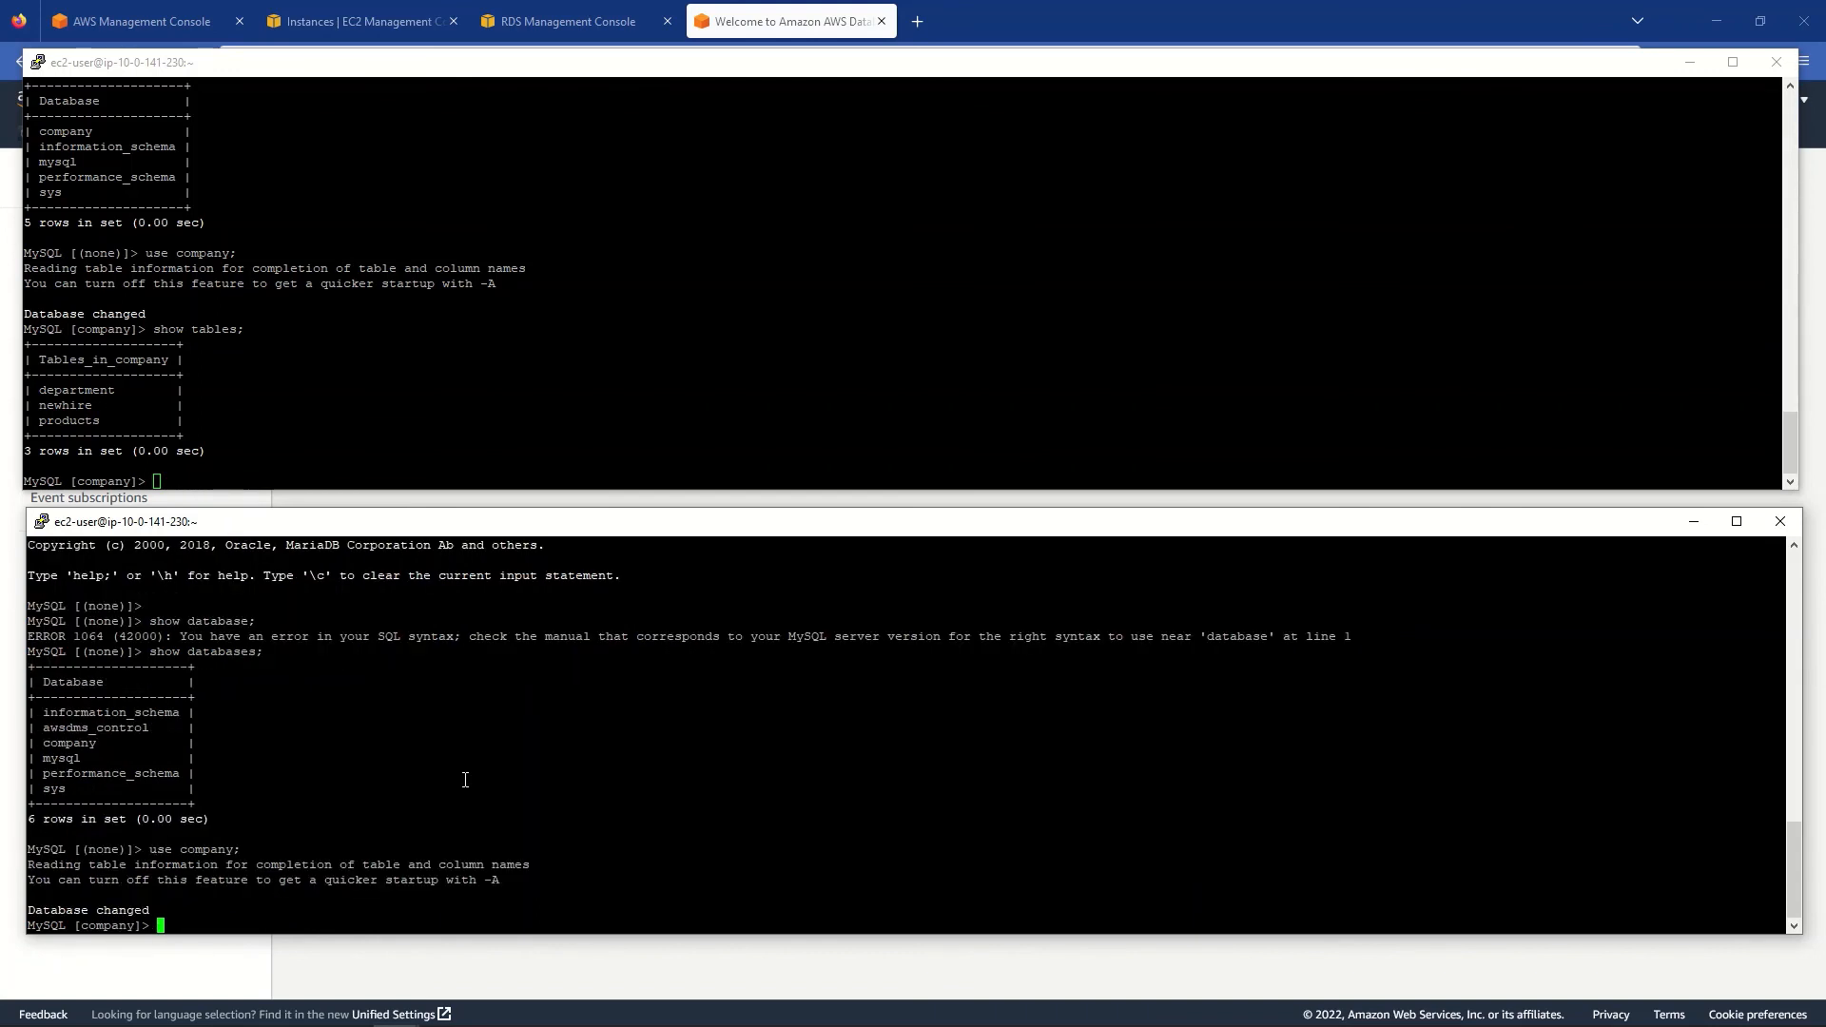
type("show tables;")
key("Return")
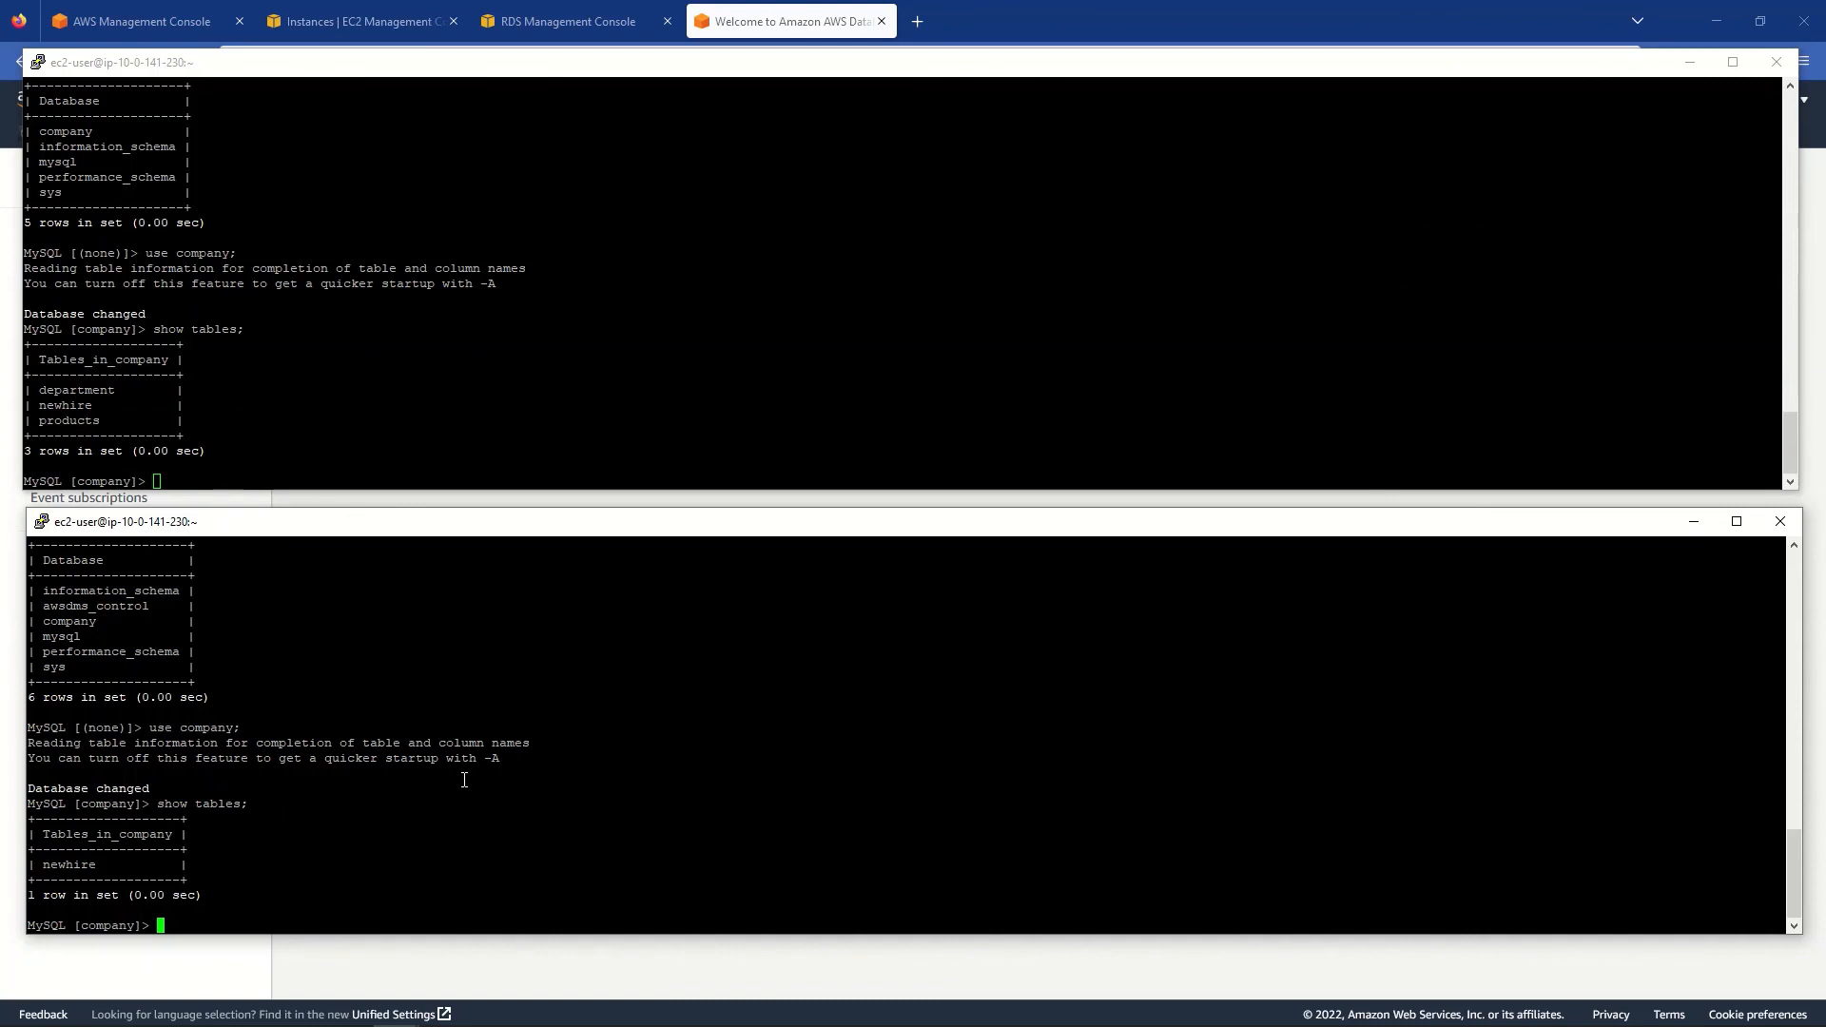
- List the source company database's tables, department through products, for comparison
left_click(327, 407)
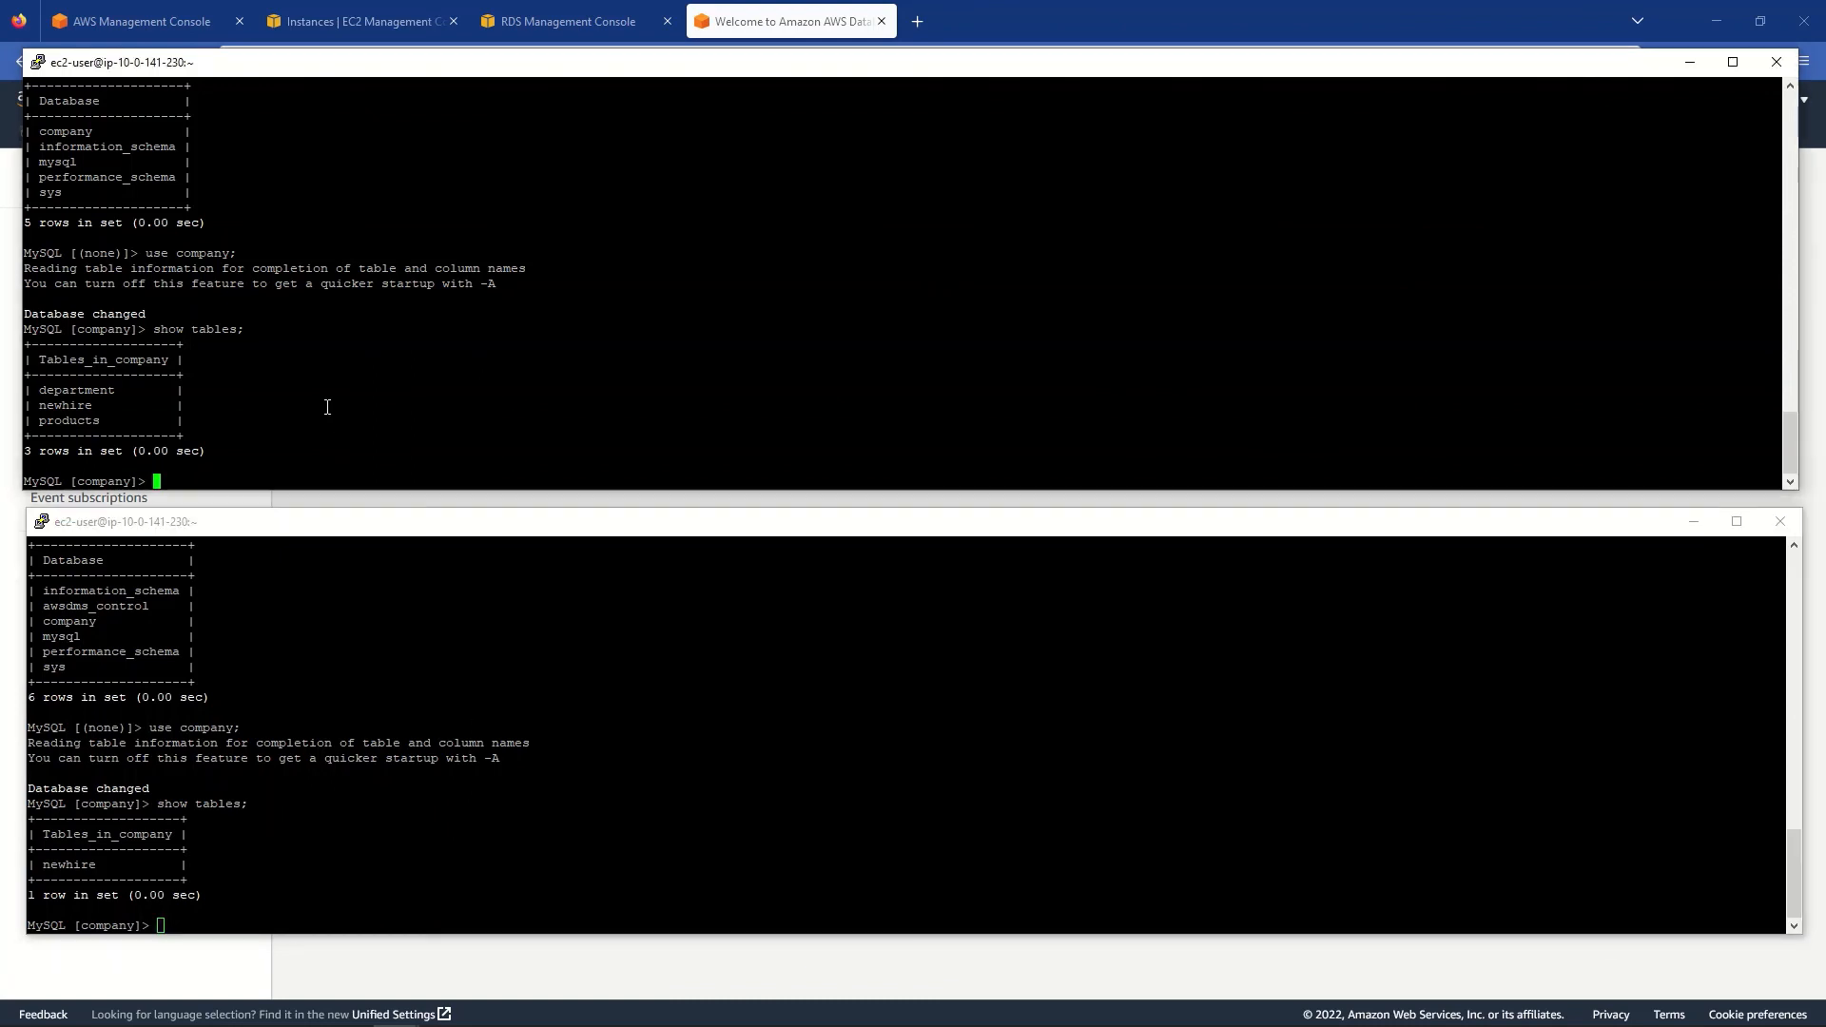
key("Return")
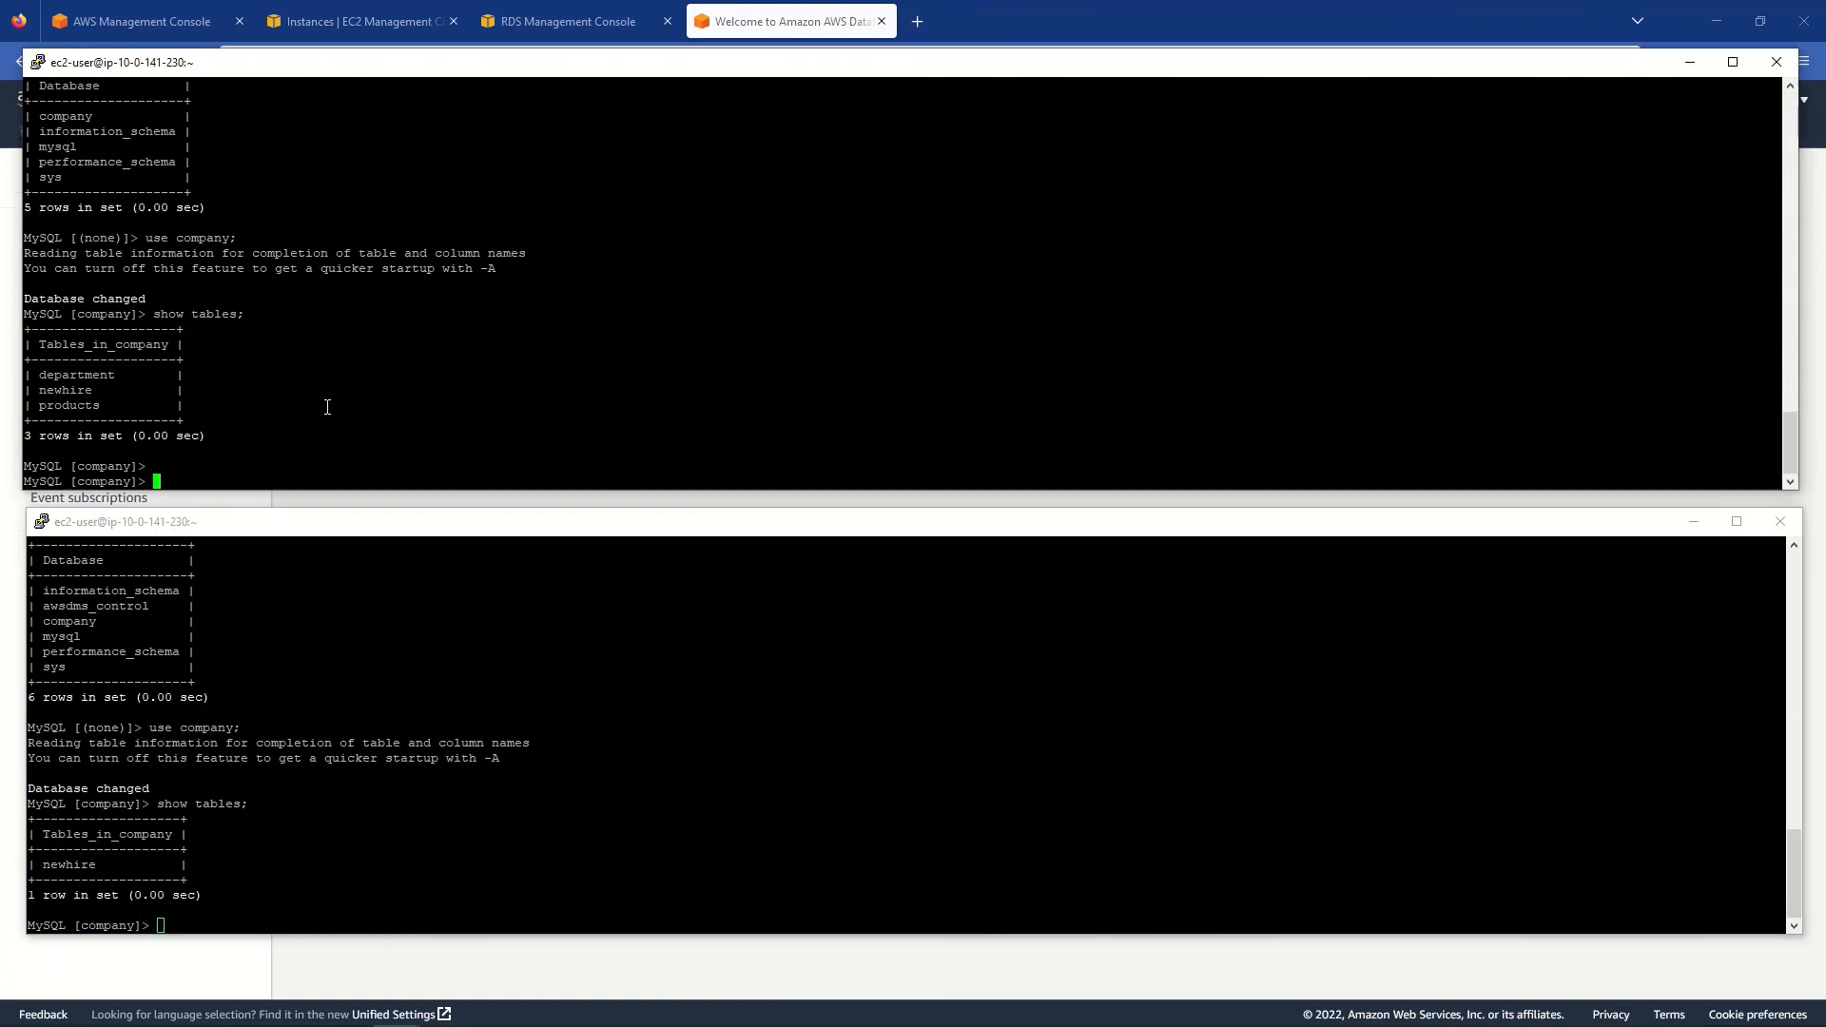
key("Up")
key("Return")
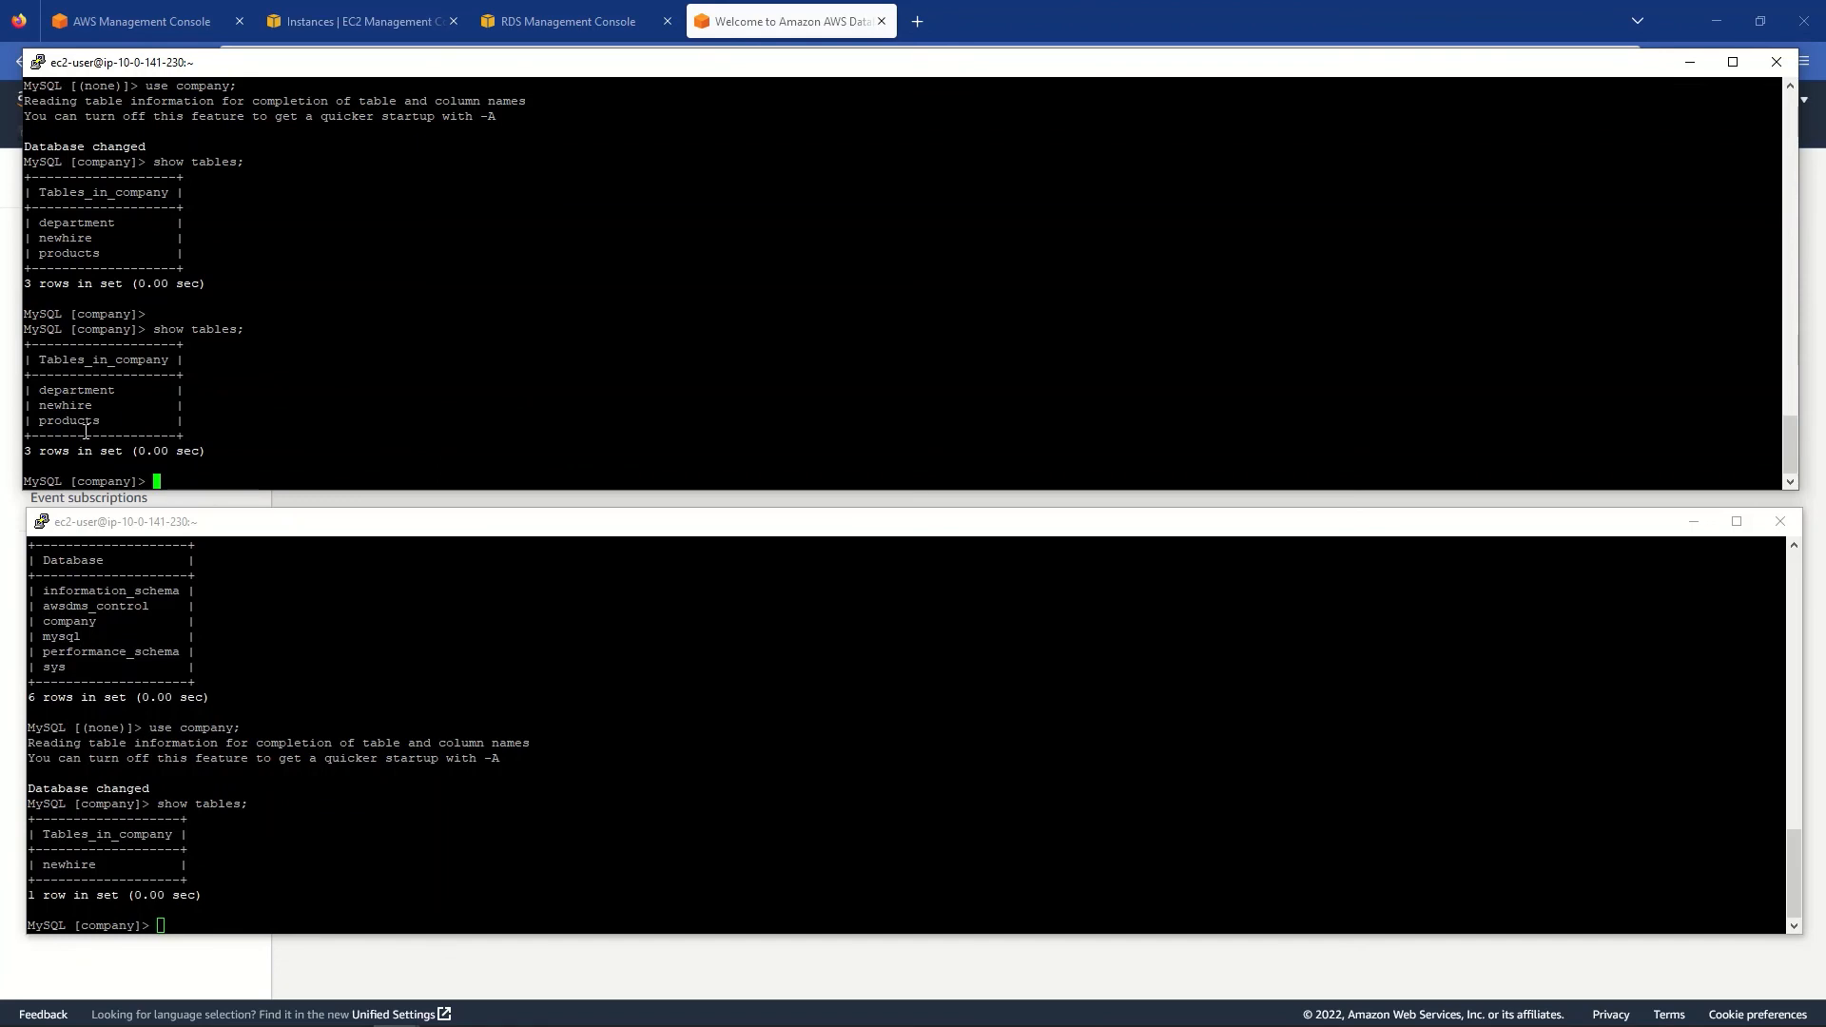
double_click(102, 329)
left_click_drag(27, 390, 105, 420)
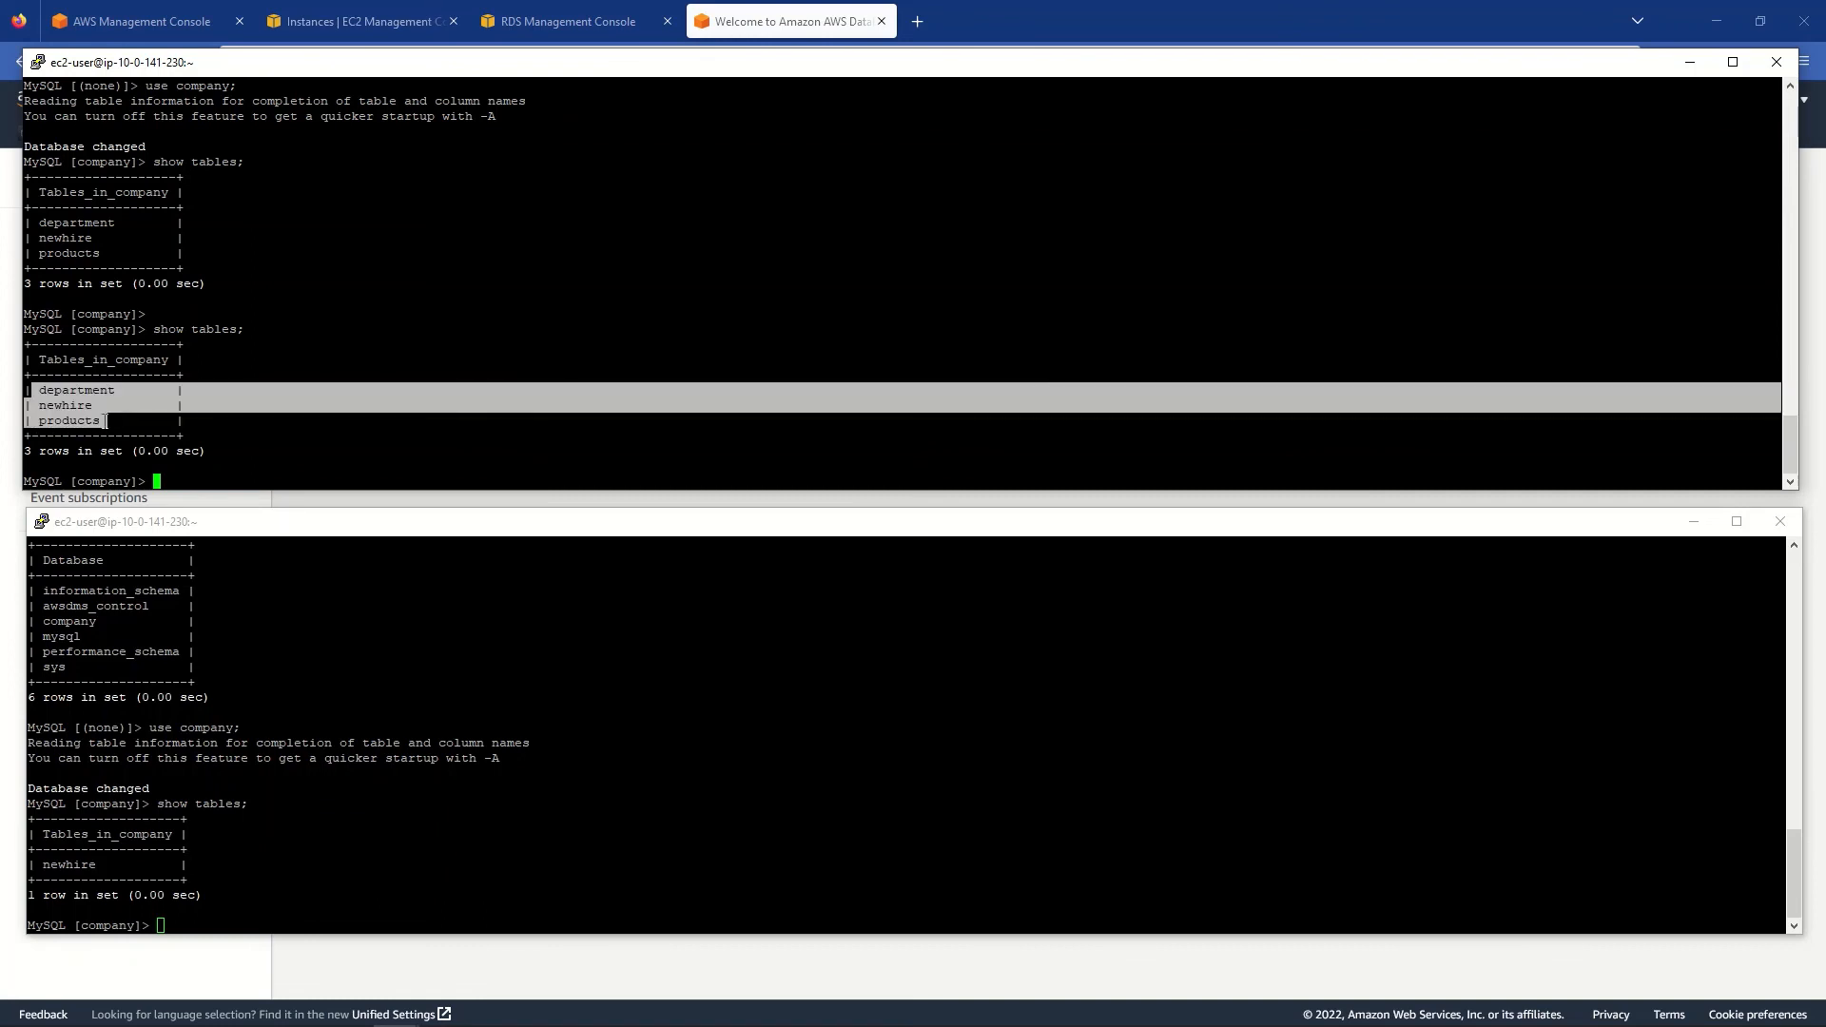
- Confirm newhire is Aurora's only company table and enter select * from newhire;
left_click(105, 420)
left_click(203, 691)
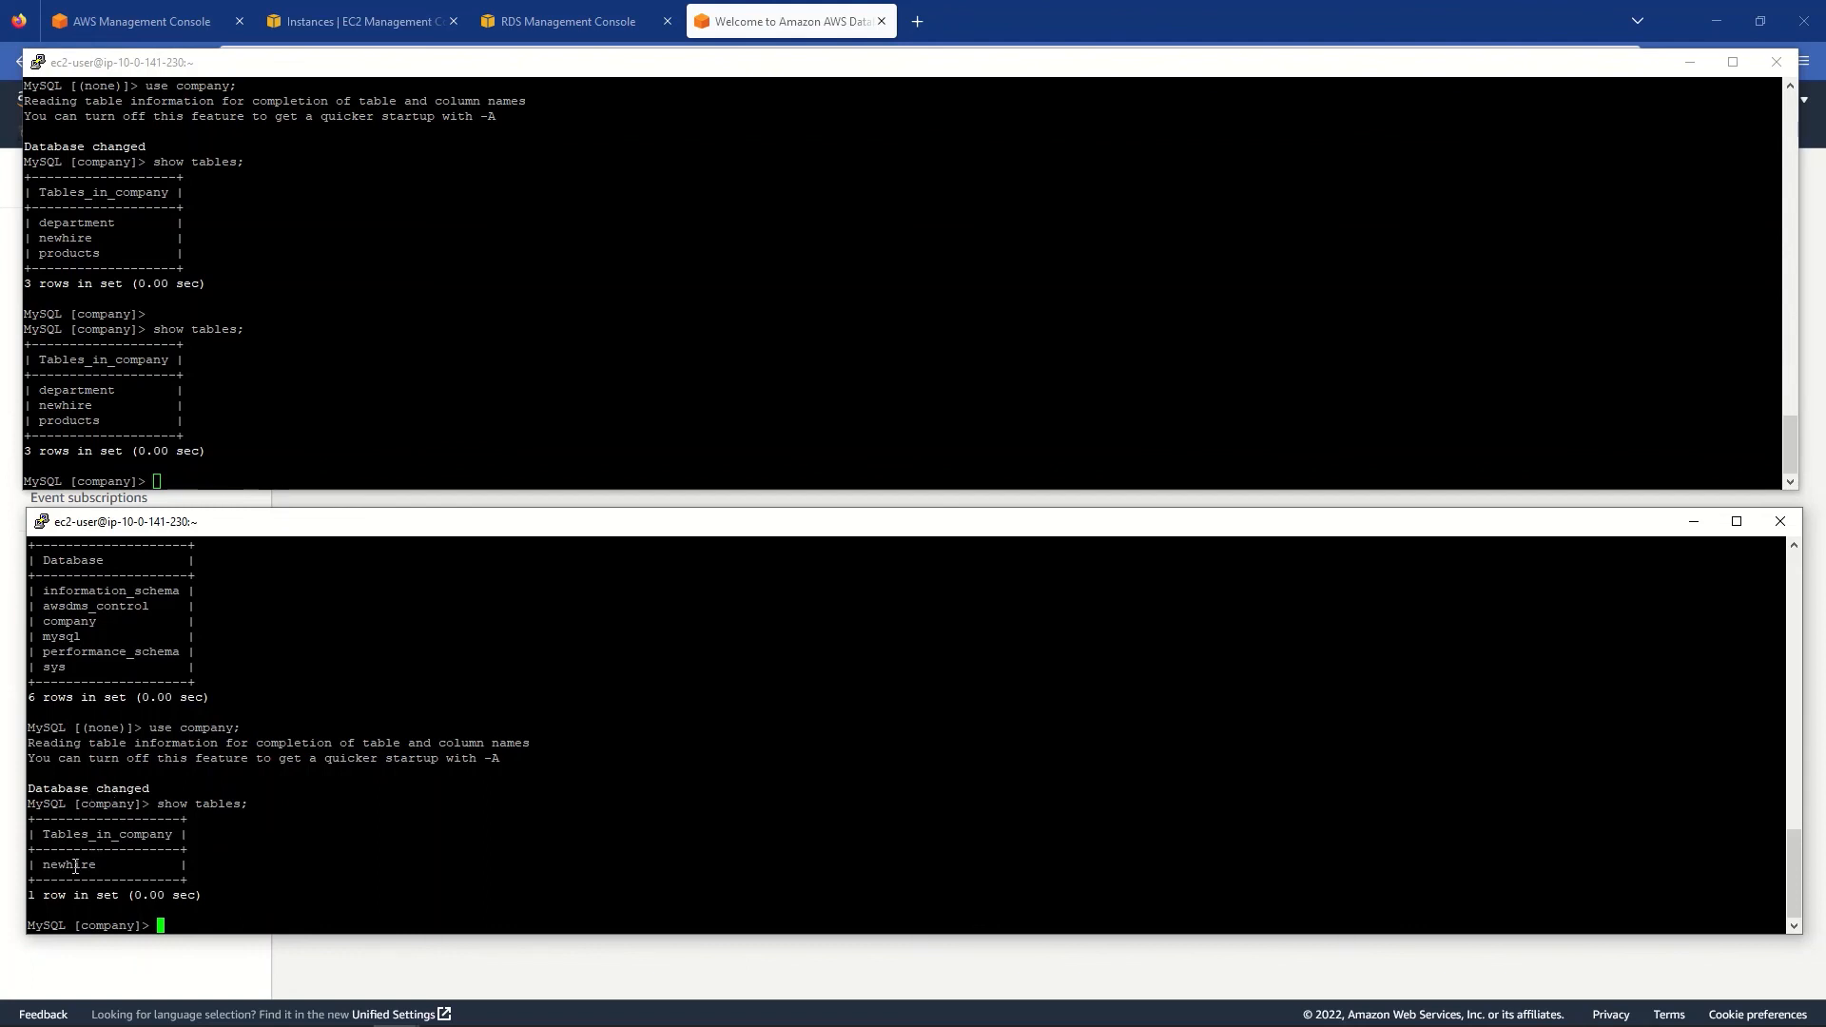
double_click(103, 805)
double_click(64, 866)
left_click(284, 871)
type("select * from newhire;")
- Run select * from newhire; on both Aurora and the source, listing 14 rows each
key("Return")
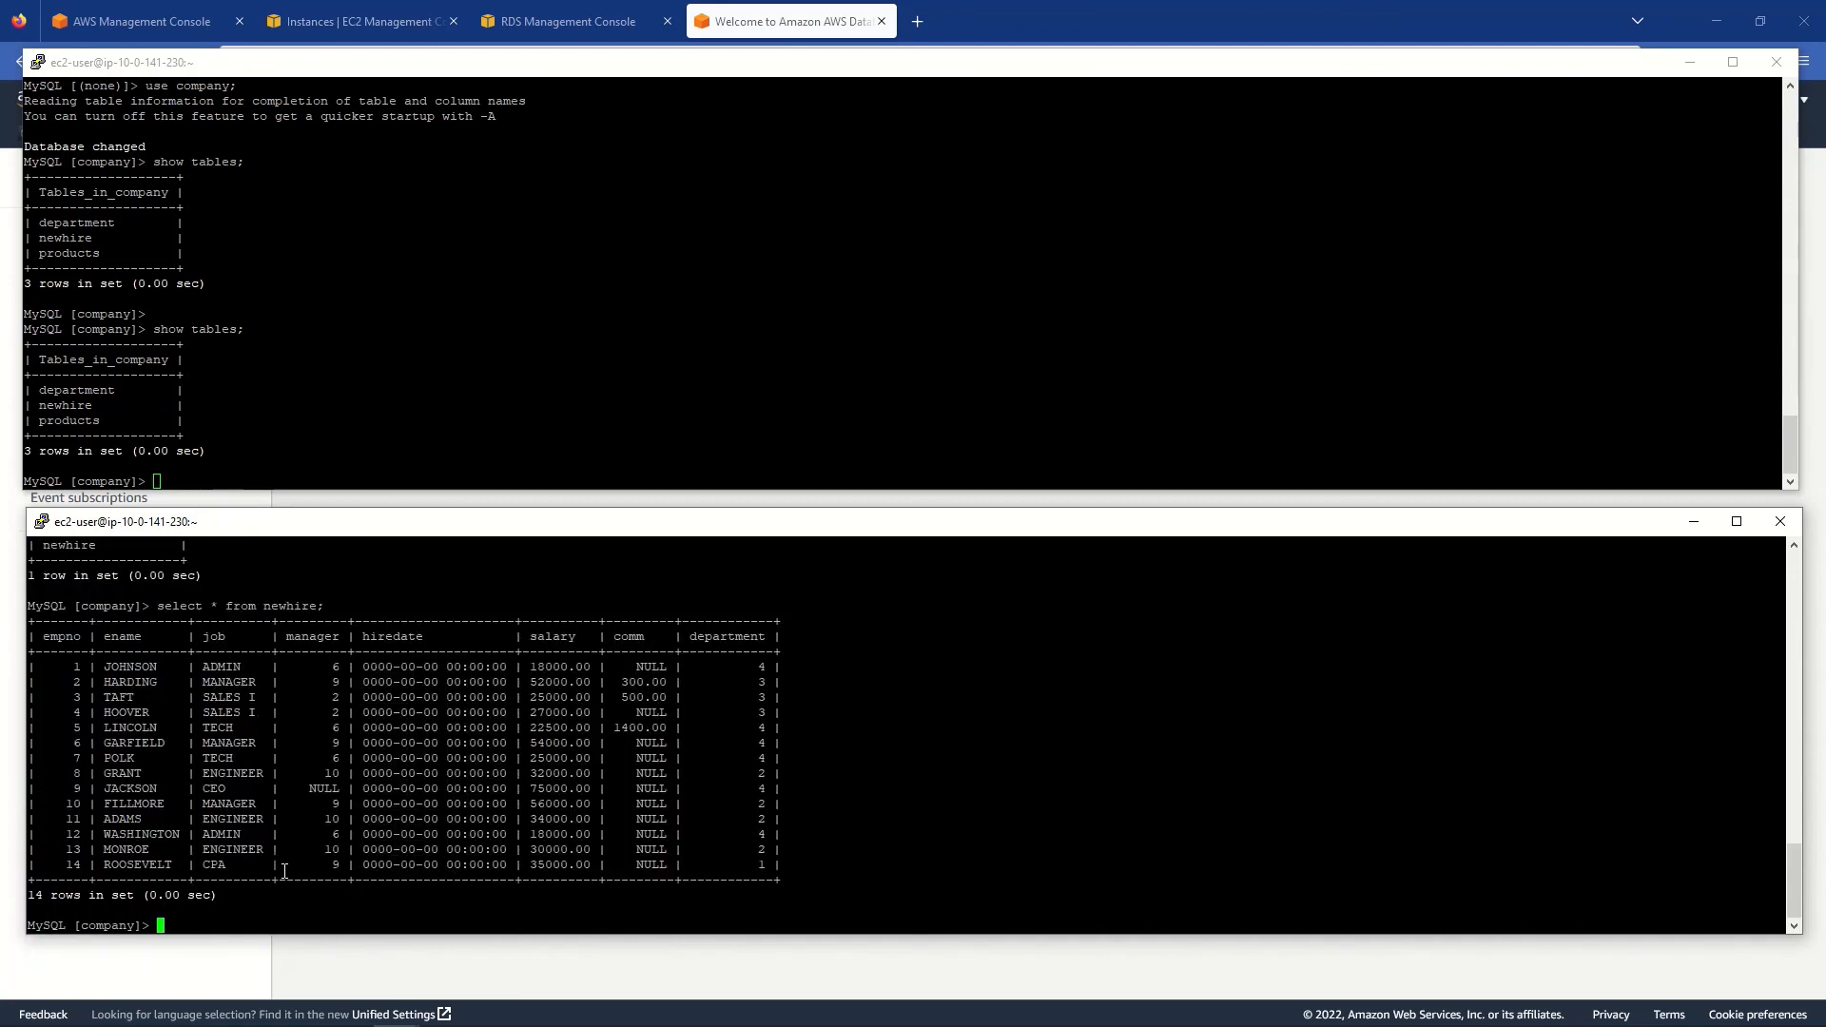
left_click(316, 448)
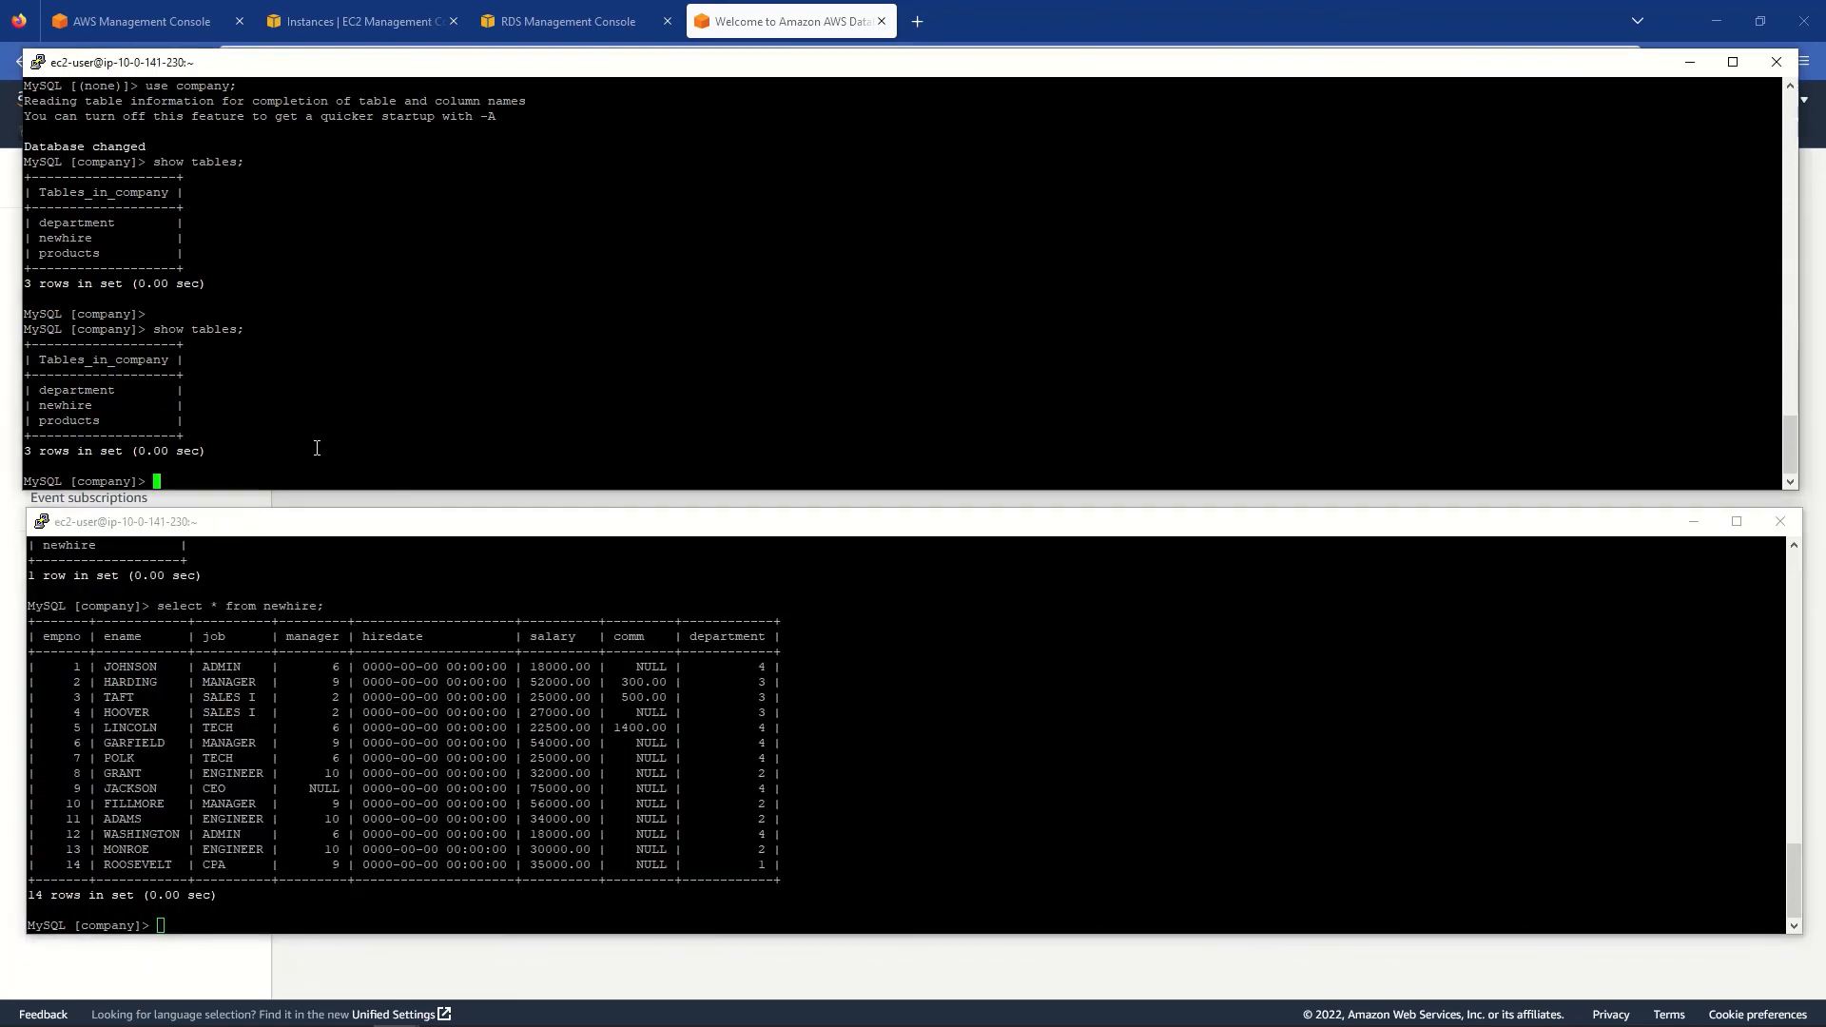
type("select * from newhire;")
key("Return")
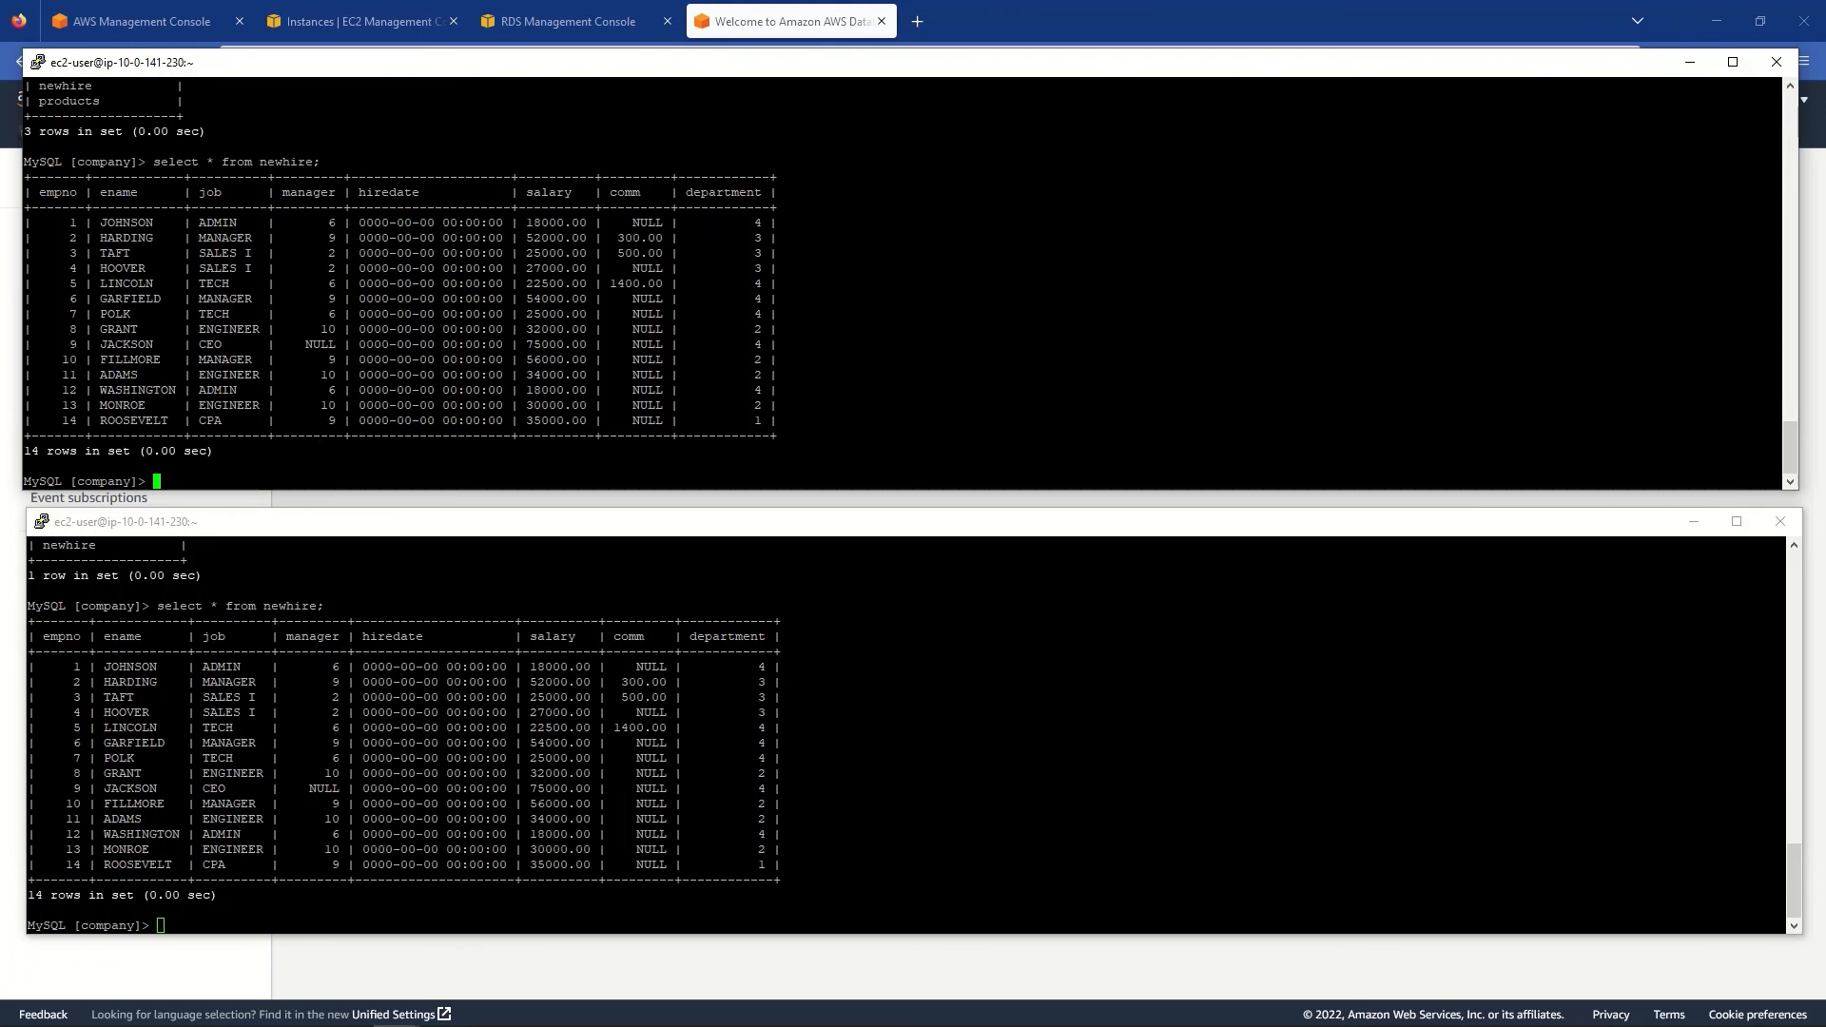
- Run show databases; on both servers, noting awsdms_control exists only on Aurora
key("alt+Tab")
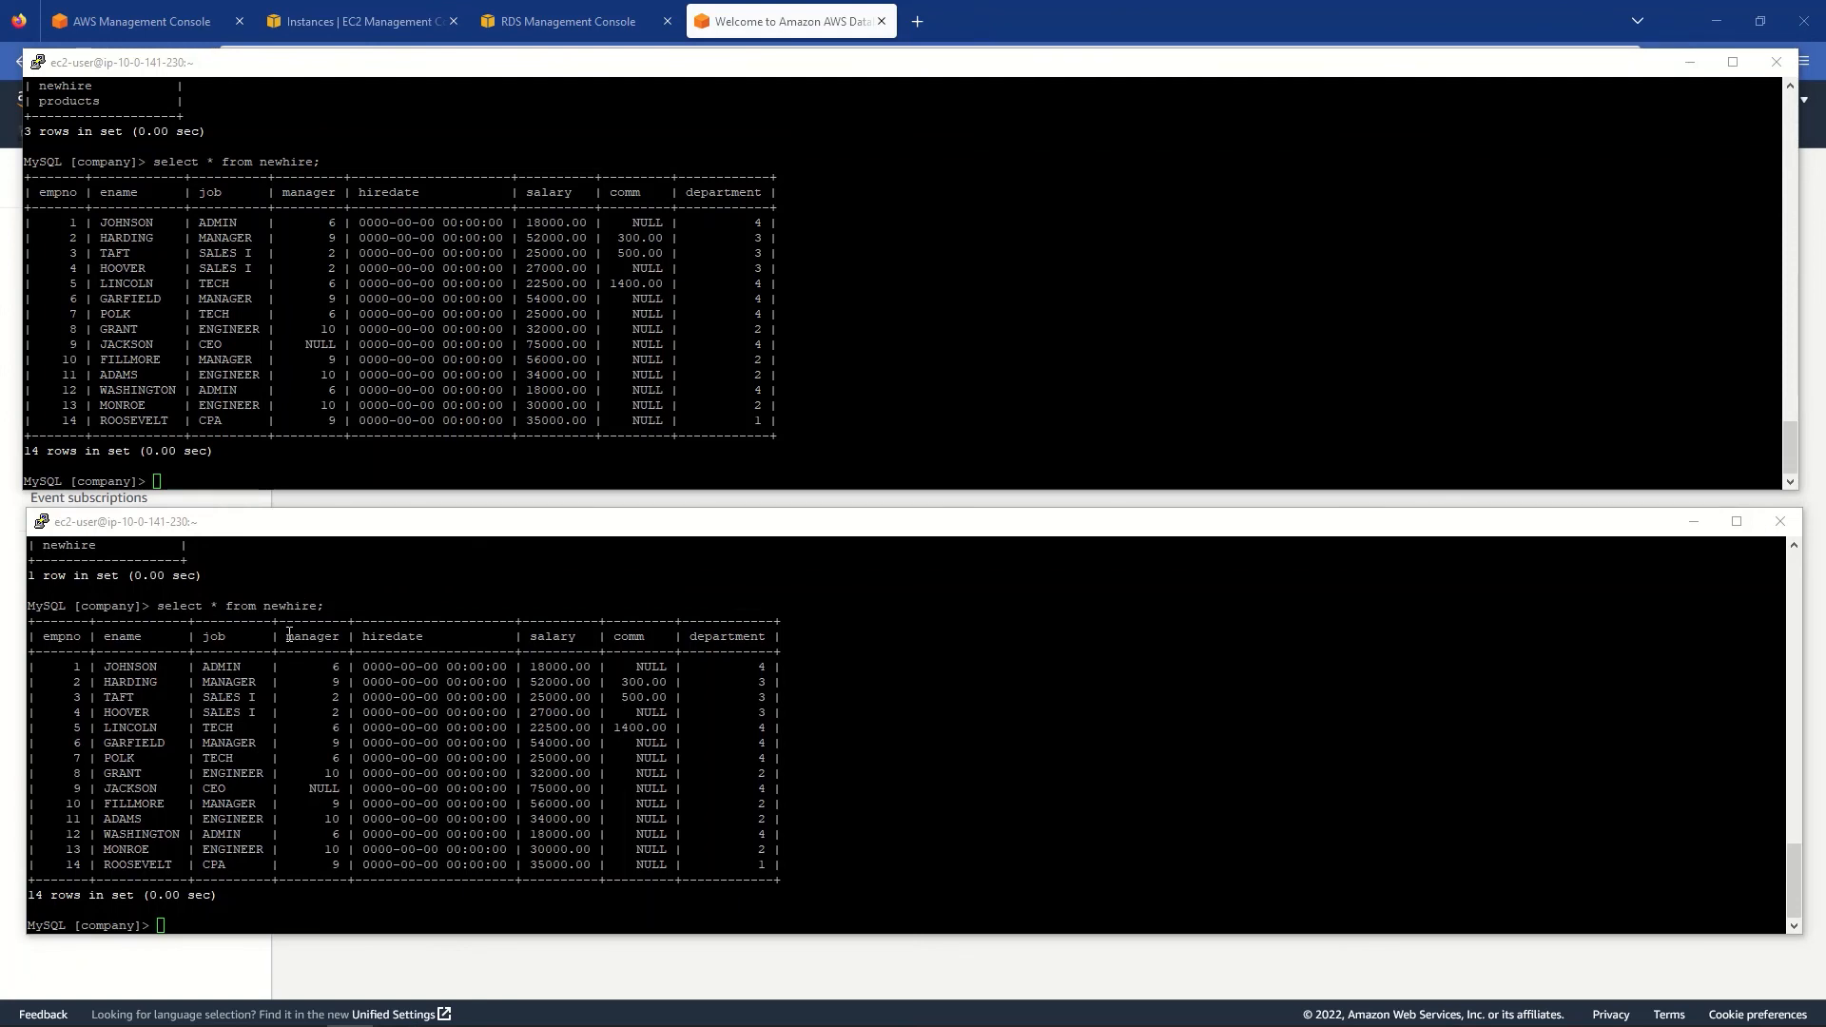
left_click(265, 750)
type("sh")
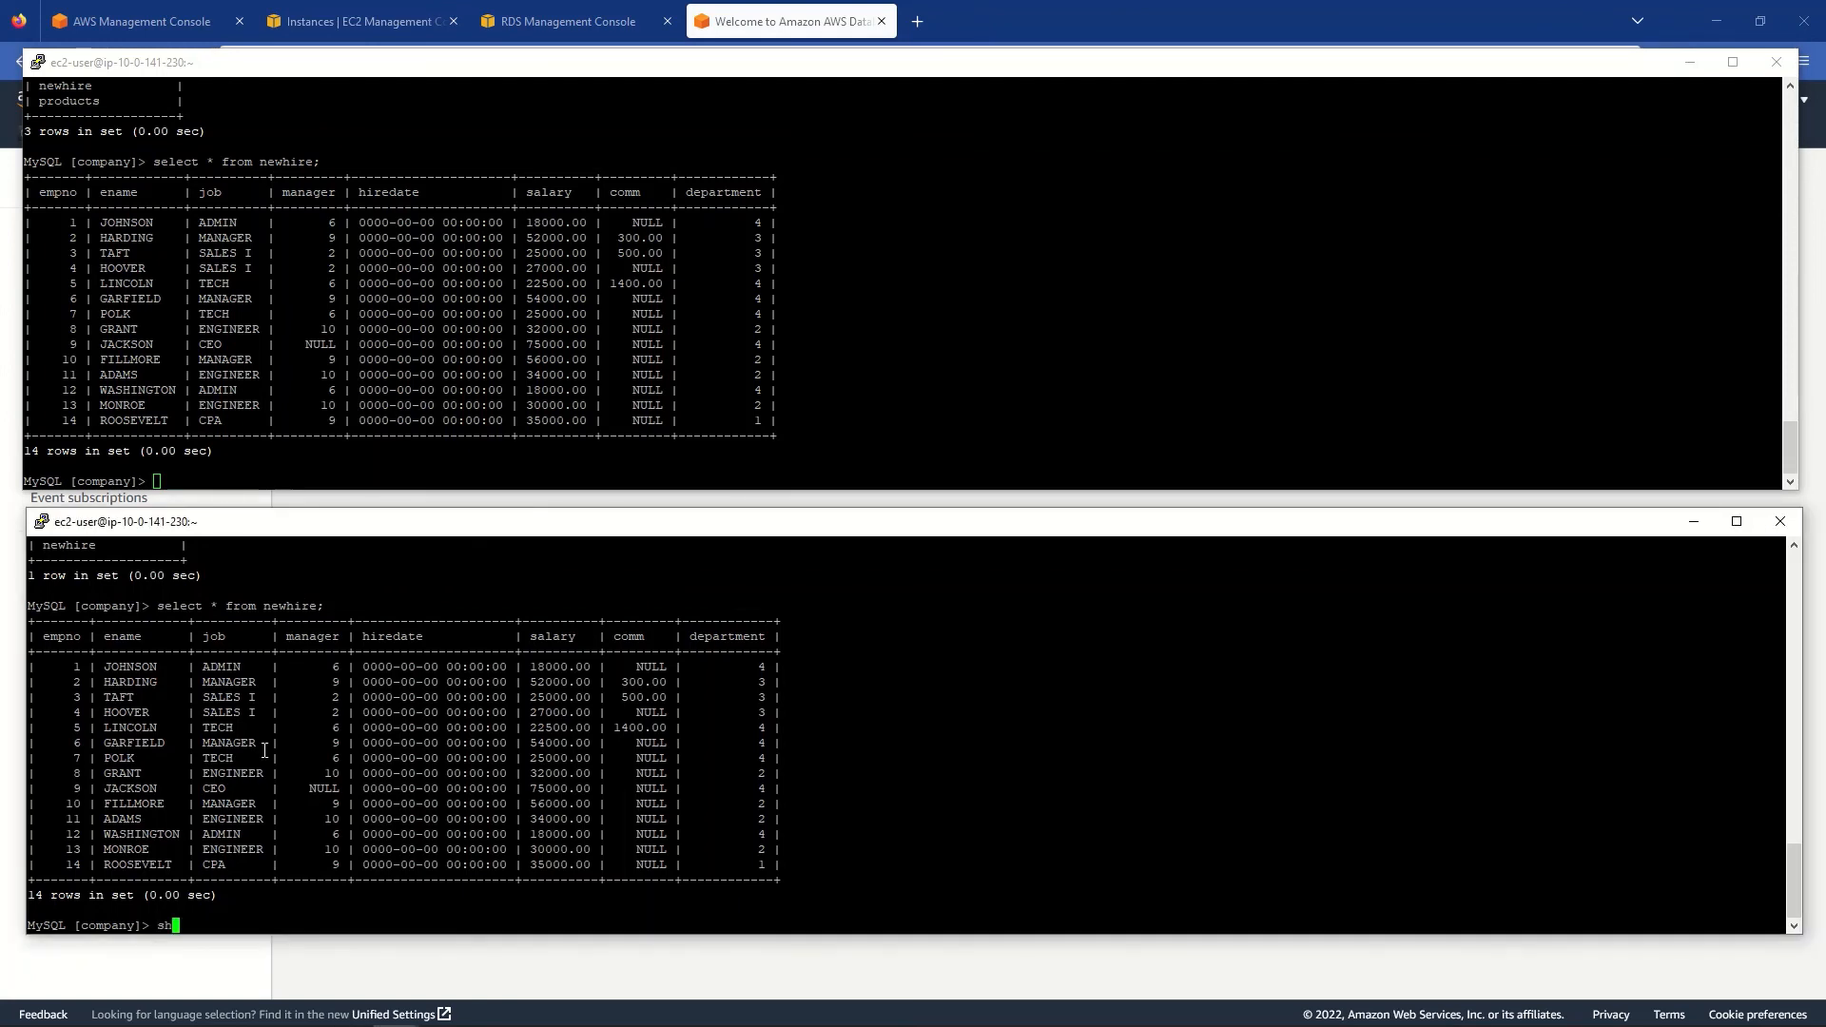
type("ow databases;")
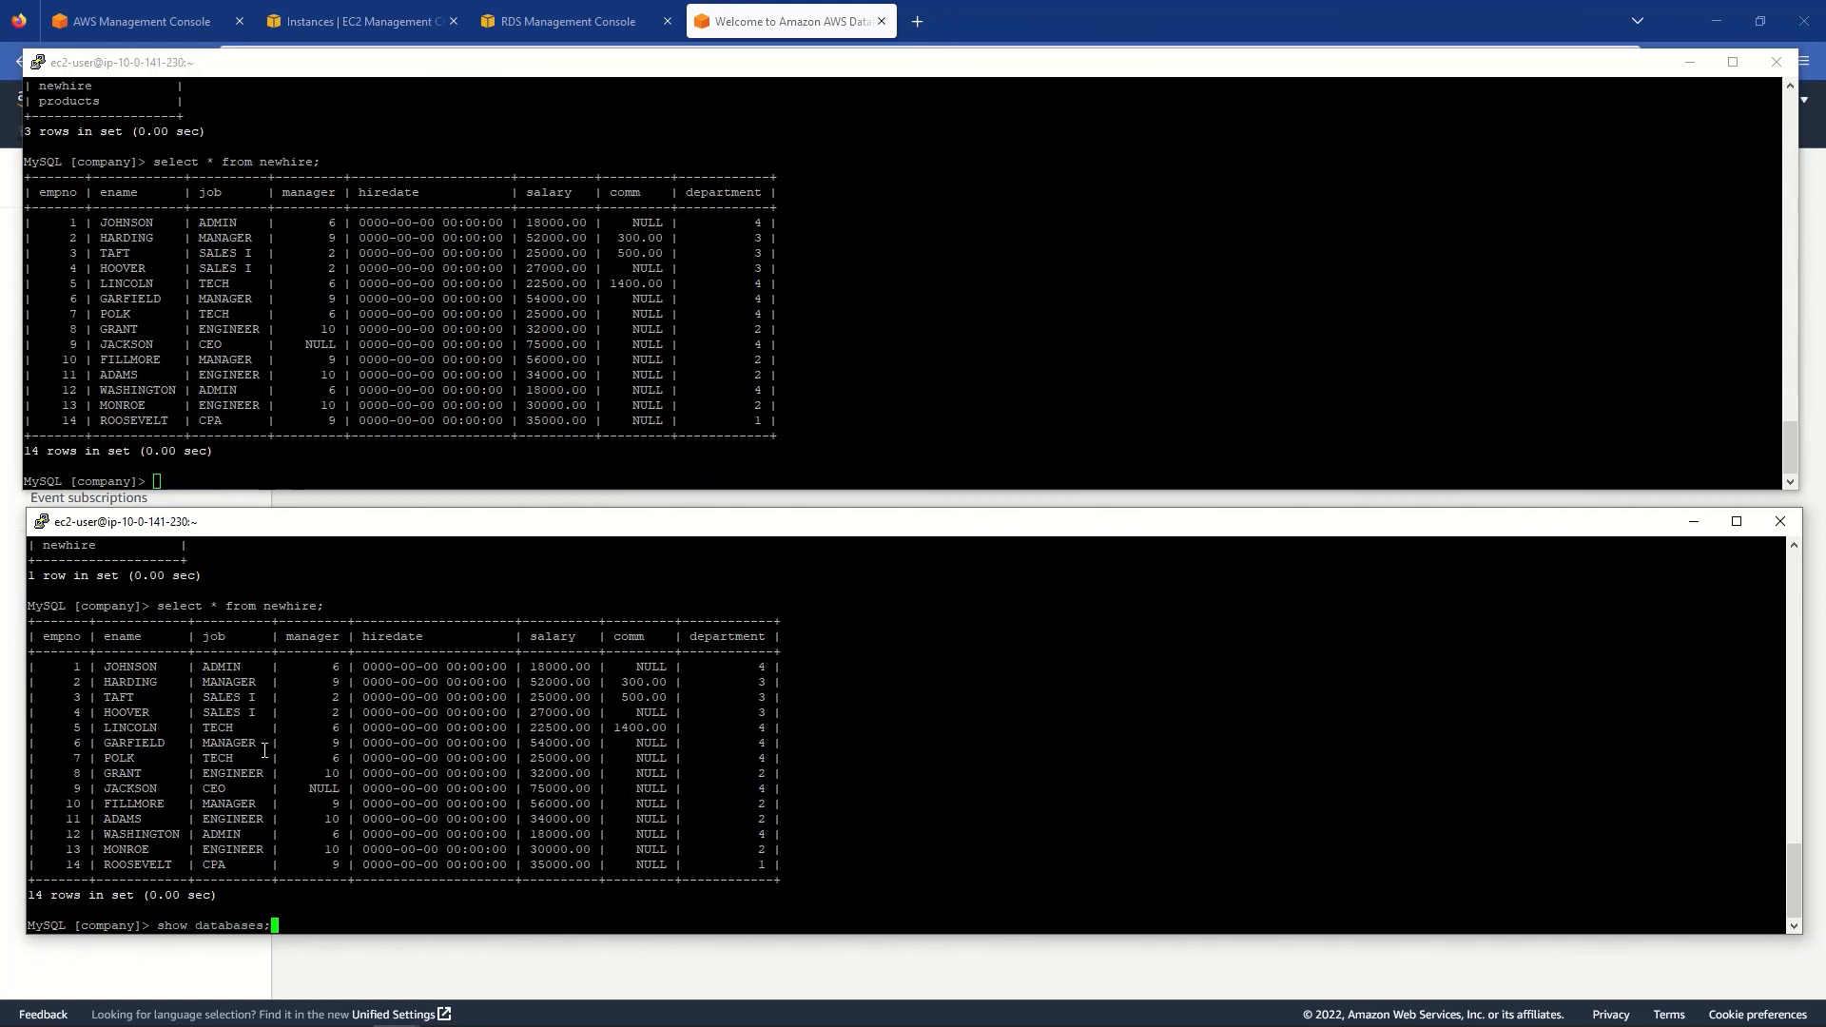
key("Return")
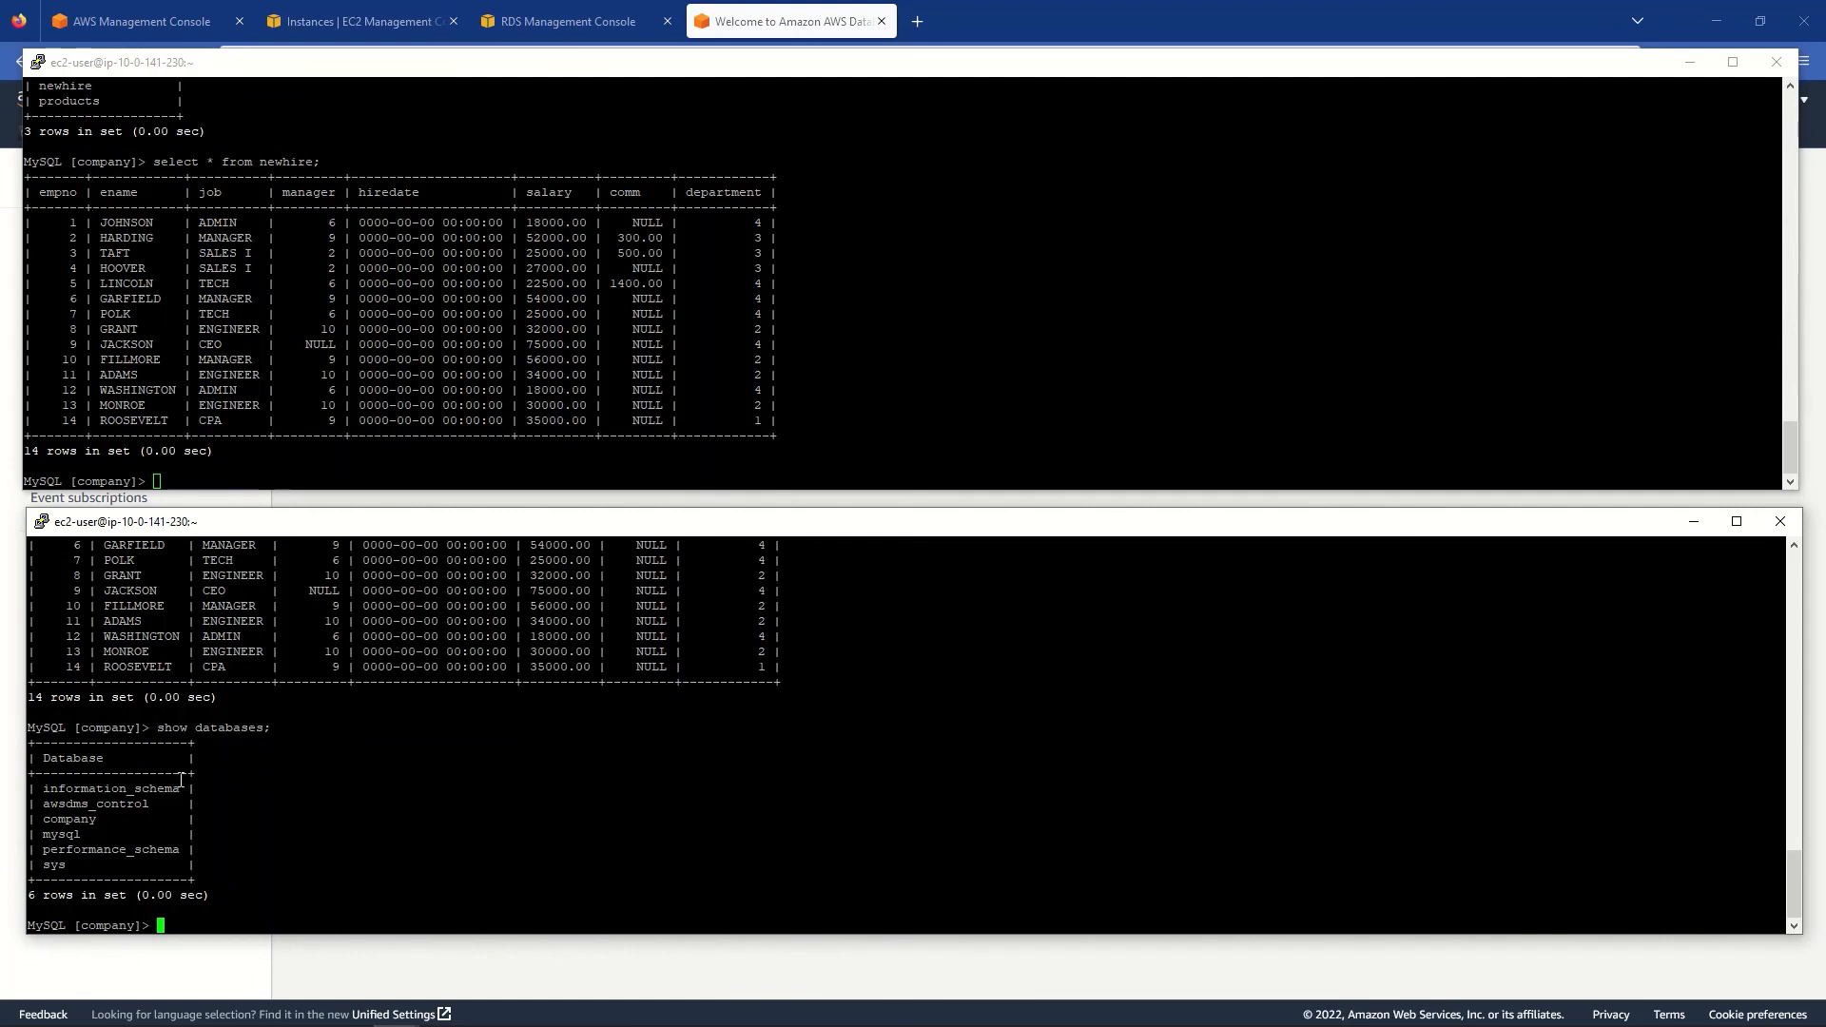
double_click(118, 807)
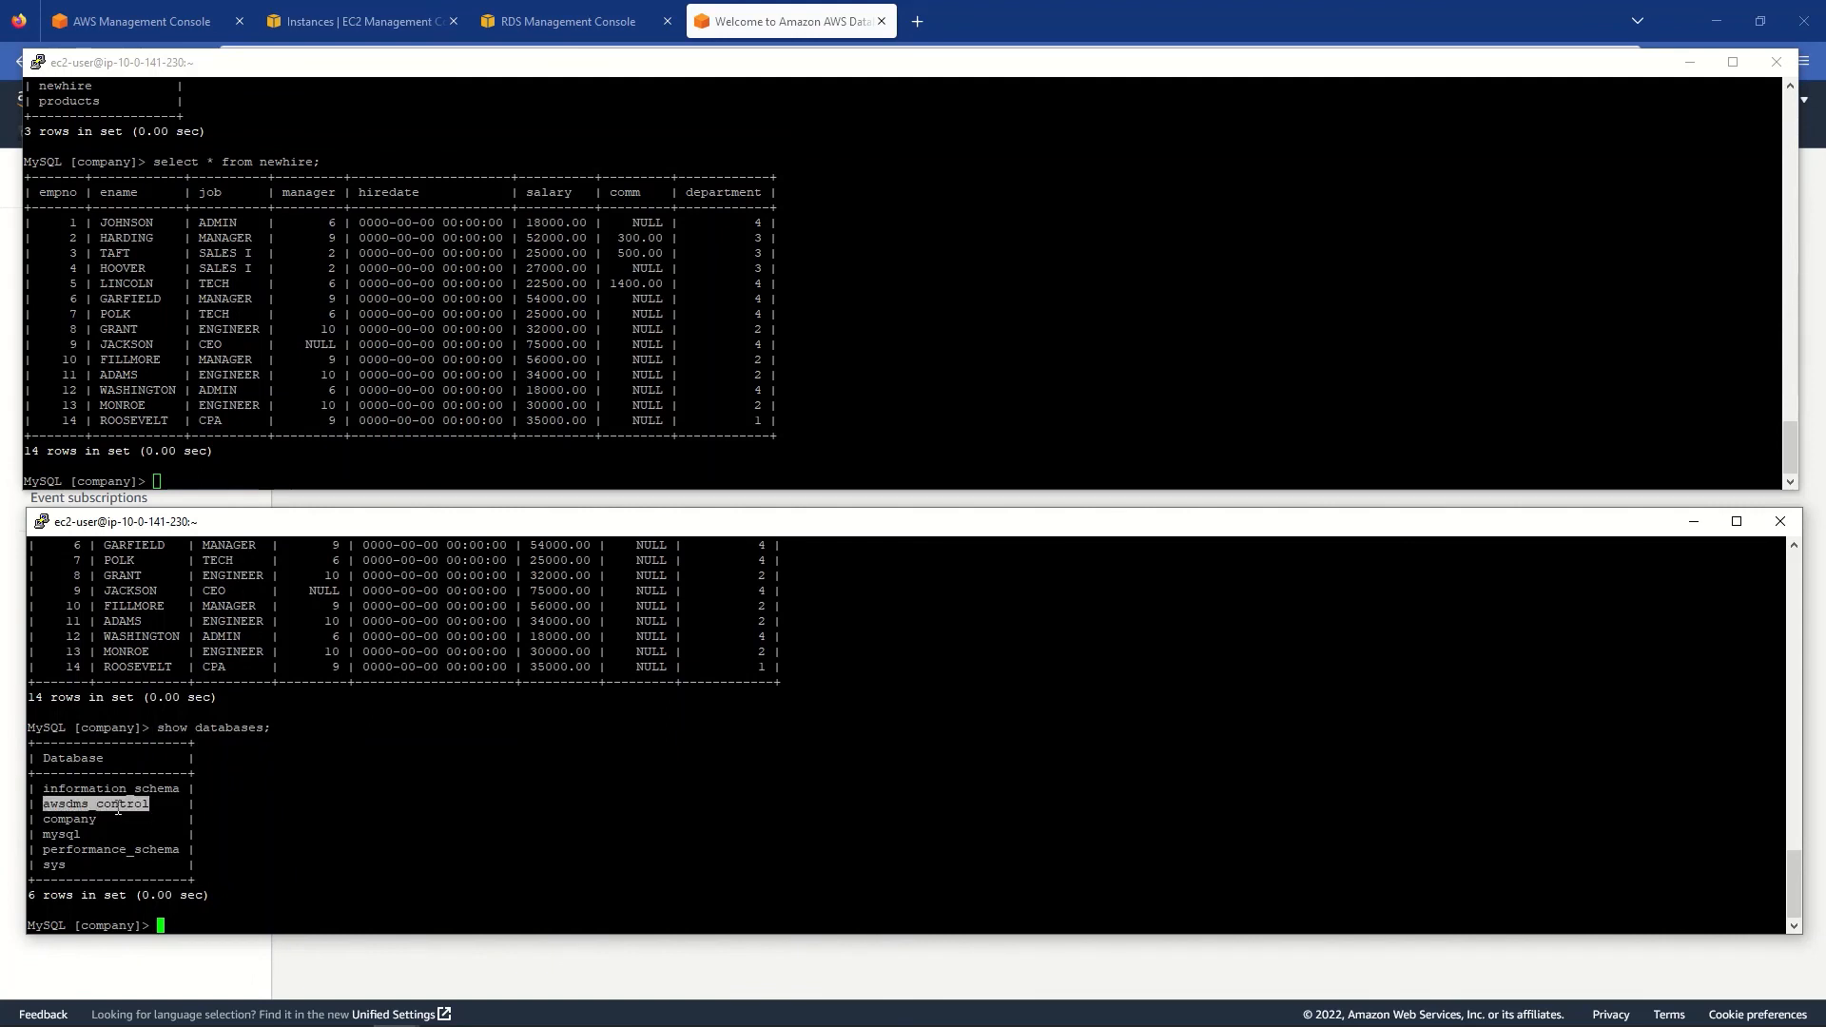
left_click(277, 425)
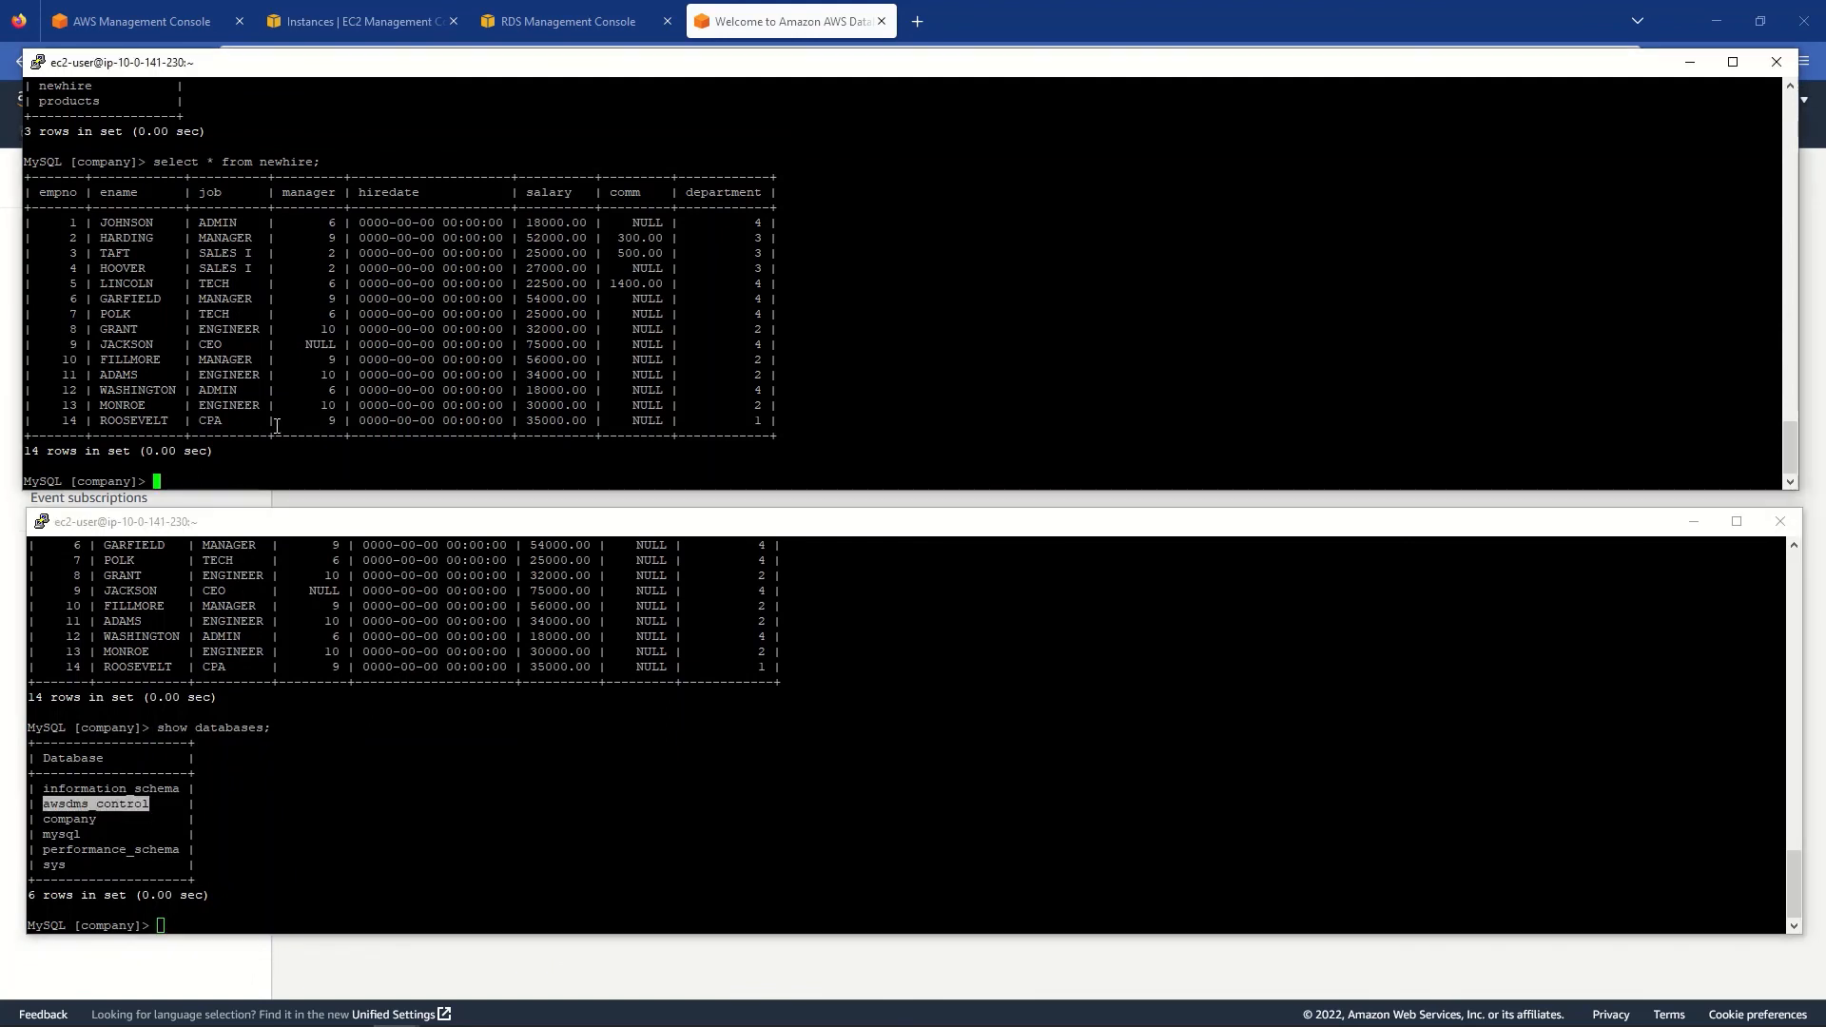
type("show databases;")
key("Return")
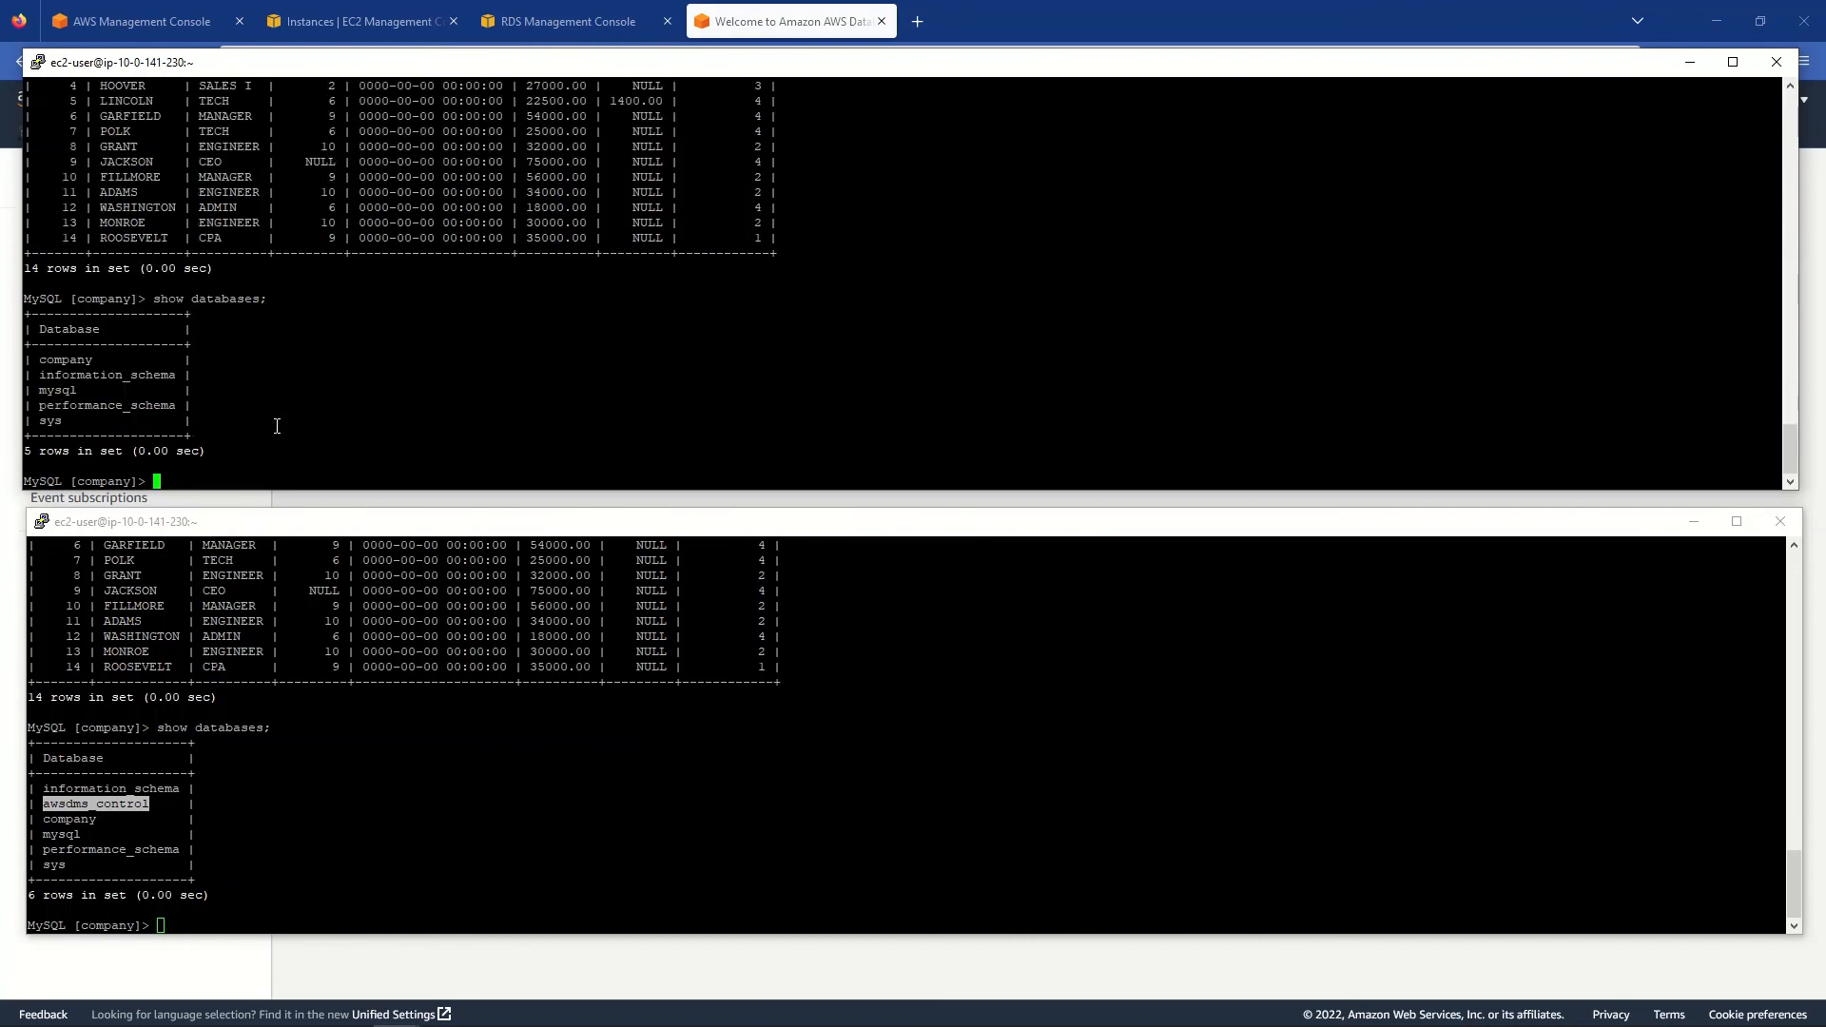
left_click(130, 806)
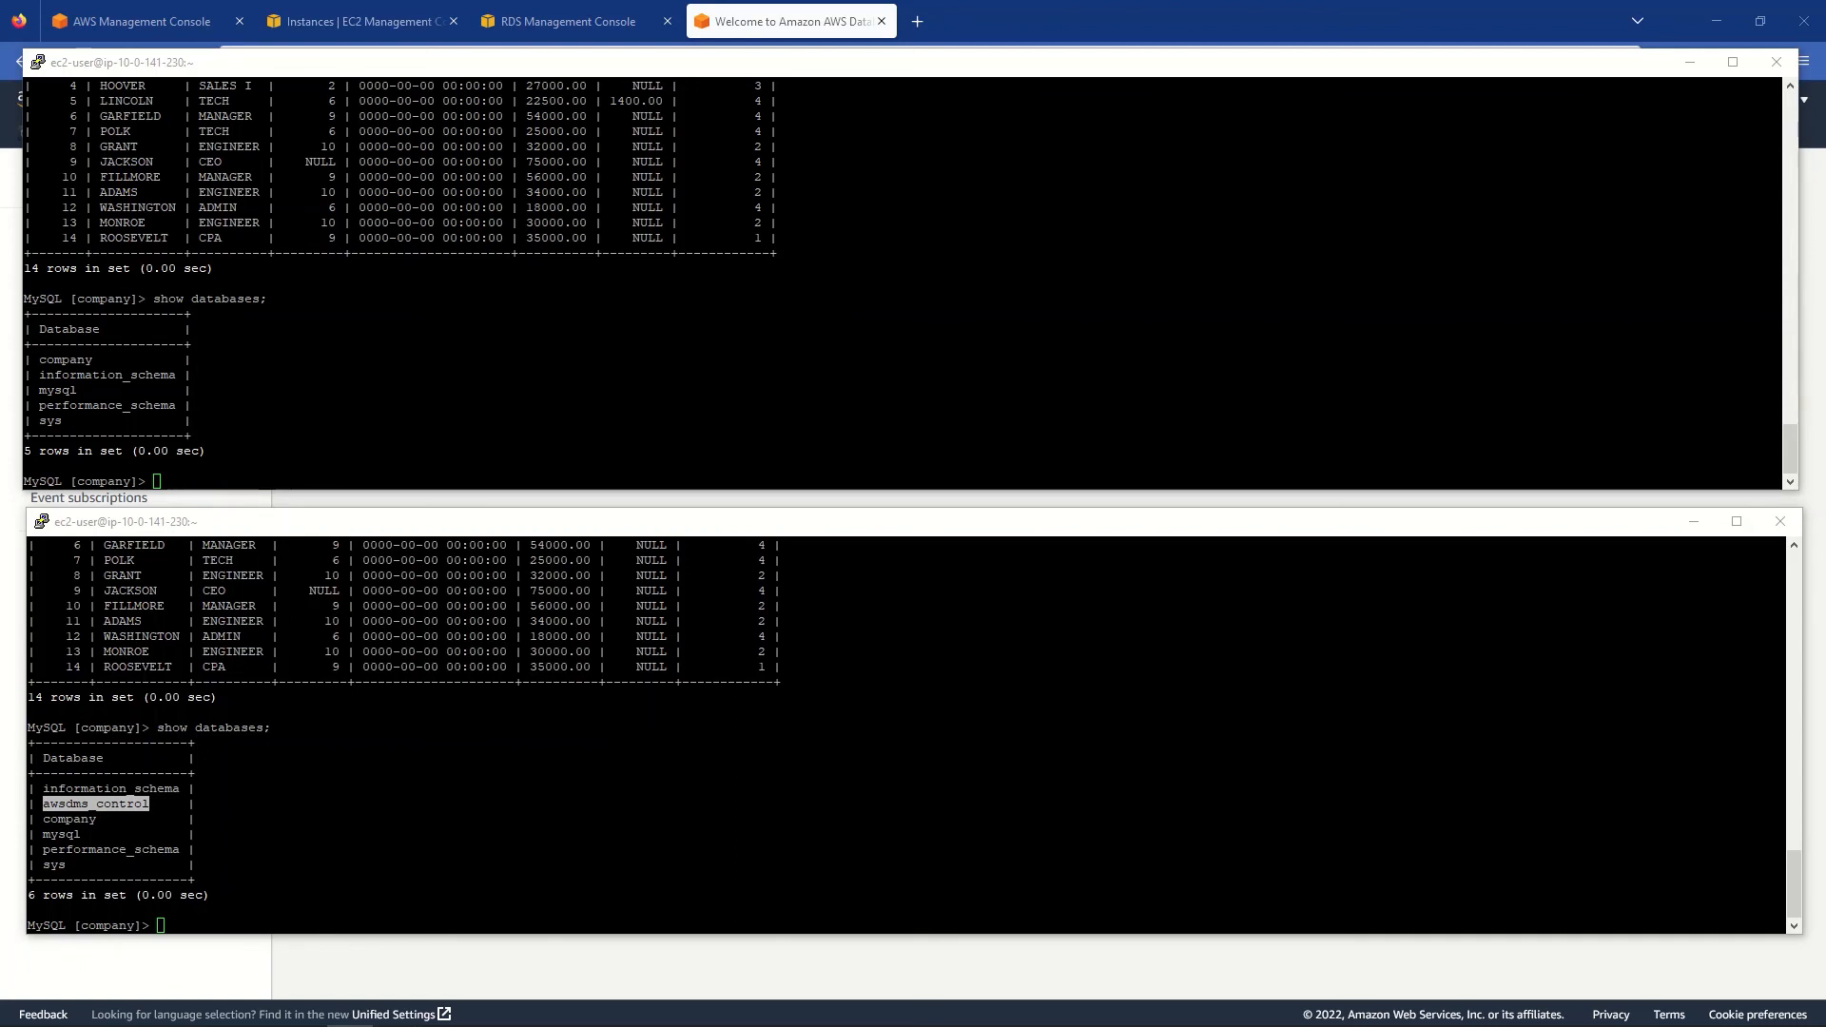
- Query awsdms_control.awsdms_validation_failures_v1 by FAILURE_TIME desc on Aurora, getting an empty set
left_click(397, 523)
right_click(465, 709)
right_click(465, 709)
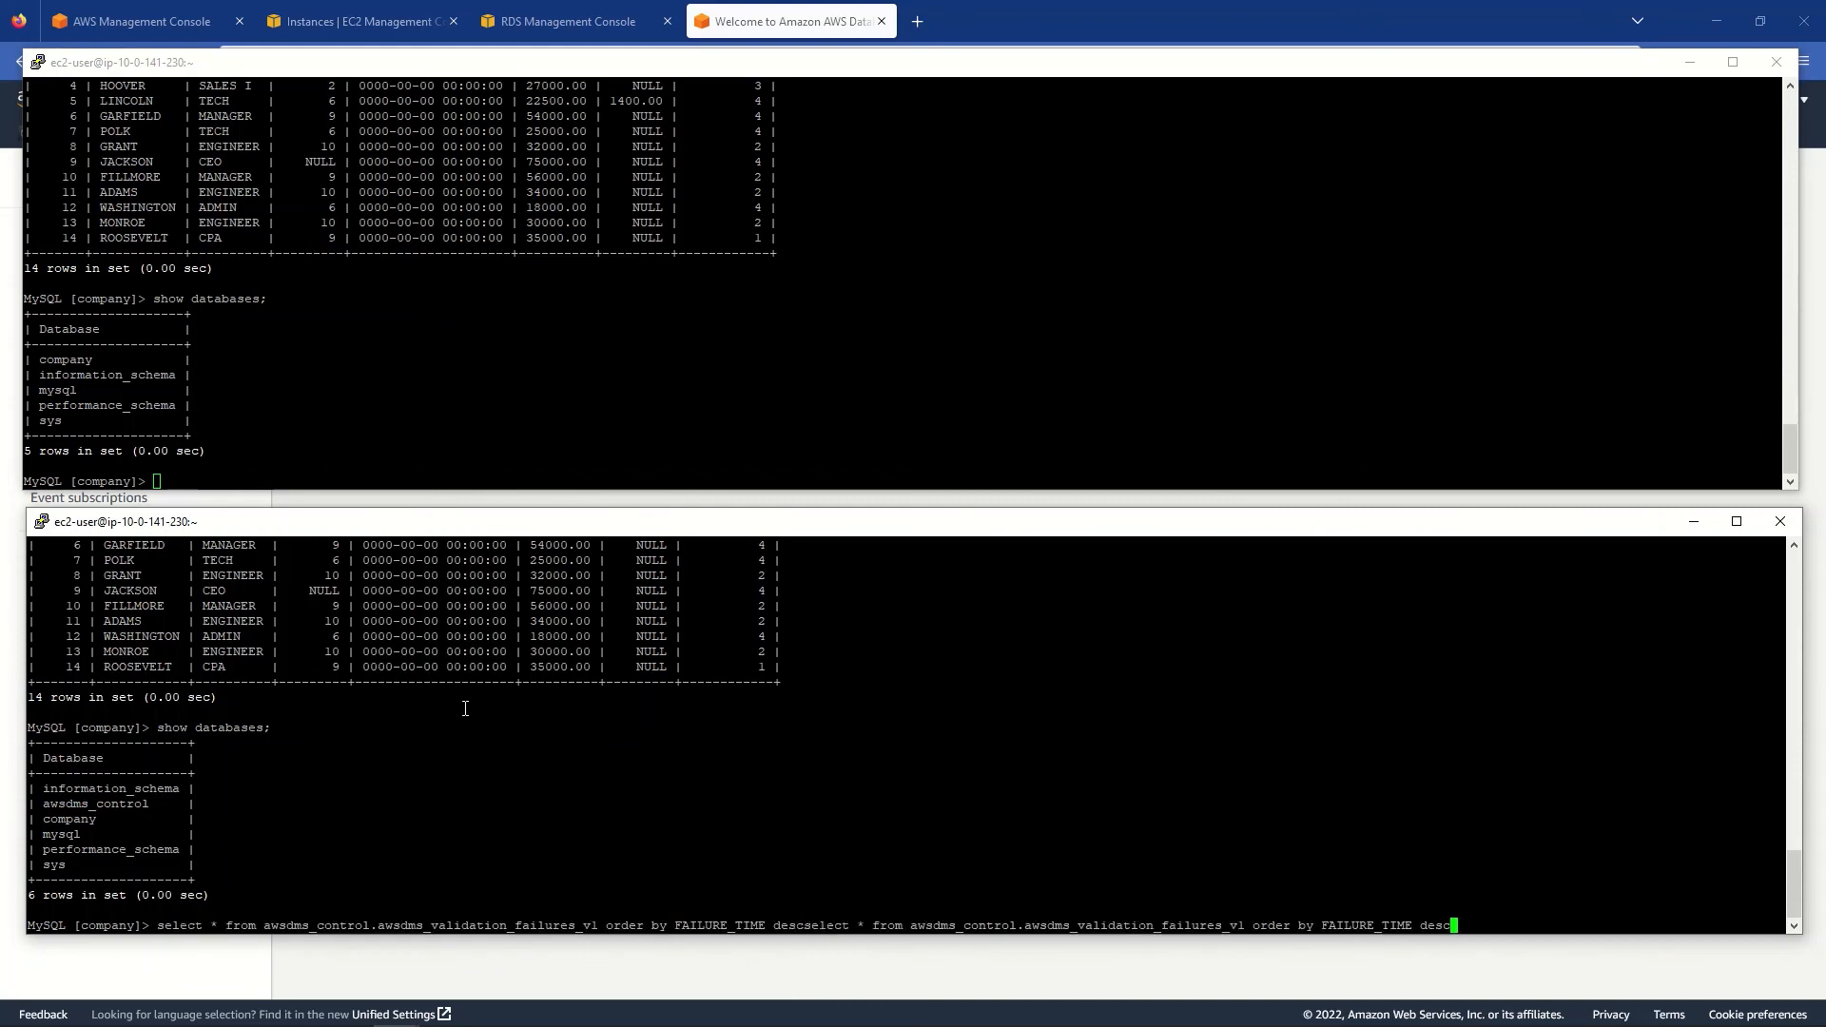
key("BackSpace")
key("BackSpace")
key("BackSpace")
key("BackSpace")
key("BackSpace")
key("BackSpace")
key("BackSpace")
key("BackSpace")
key("BackSpace")
key("BackSpace")
key("BackSpace")
key("BackSpace")
key("BackSpace")
key("BackSpace")
key("BackSpace")
key("BackSpace")
key("BackSpace")
key("BackSpace")
key("BackSpace")
key("BackSpace")
key("BackSpace")
key("BackSpace")
key("BackSpace")
key("BackSpace")
key("BackSpace")
key("BackSpace")
key("BackSpace")
key("BackSpace")
key("BackSpace")
key("BackSpace")
key("BackSpace")
key("BackSpace")
key("BackSpace")
key("BackSpace")
key("BackSpace")
key("BackSpace")
key("BackSpace")
key("BackSpace")
key("BackSpace")
key("BackSpace")
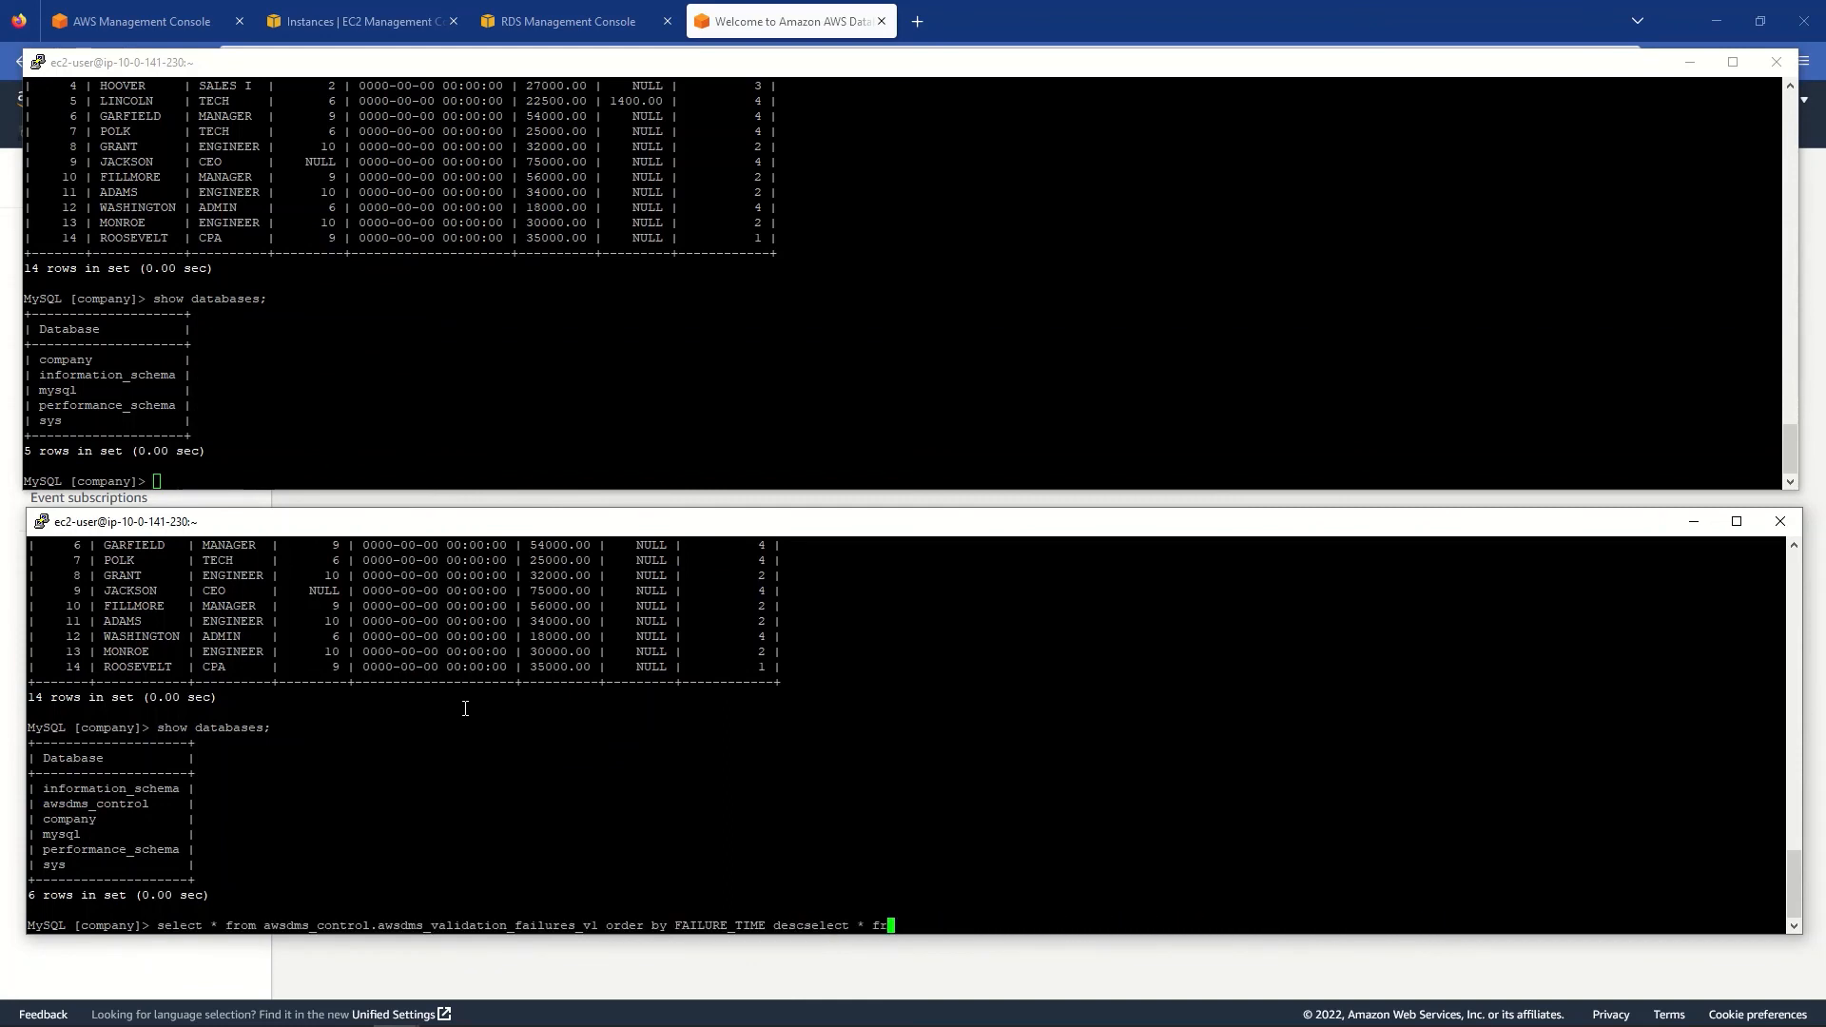
key("BackSpace")
key("BackSpace")
key("BackSpace")
key("BackSpace")
type(";")
key("Return")
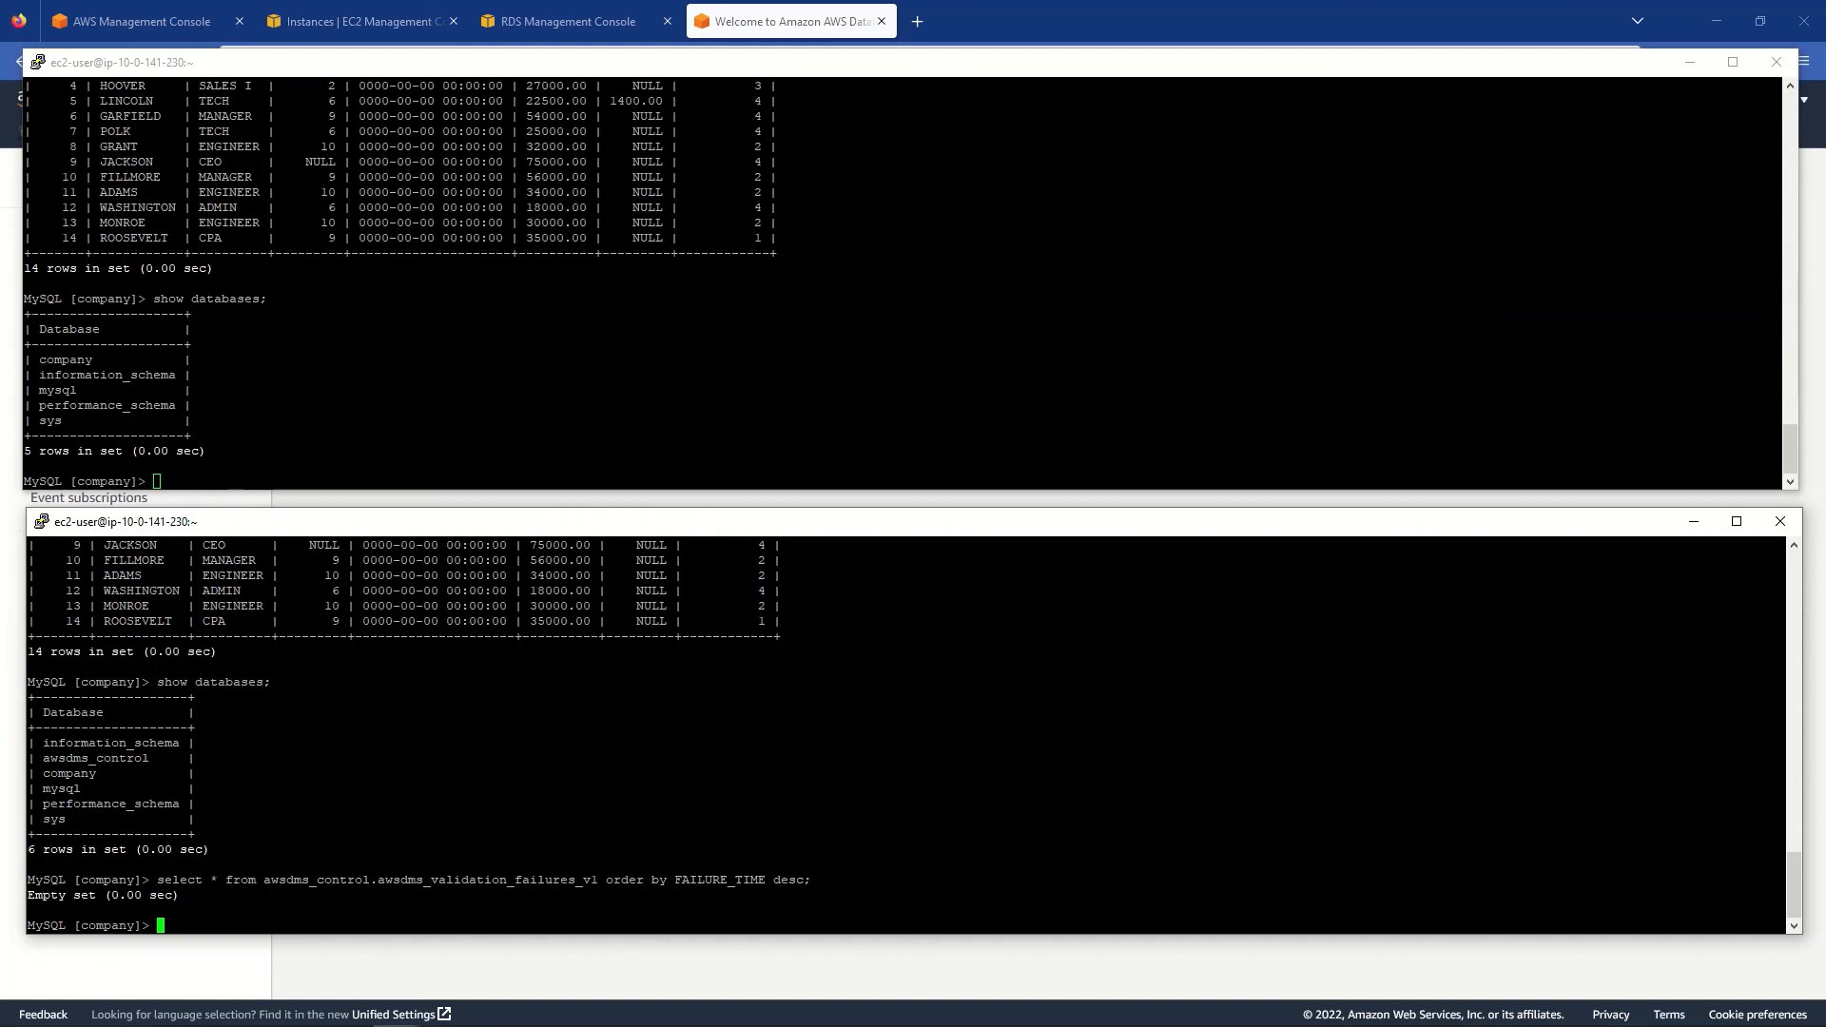
key("alt+Tab")
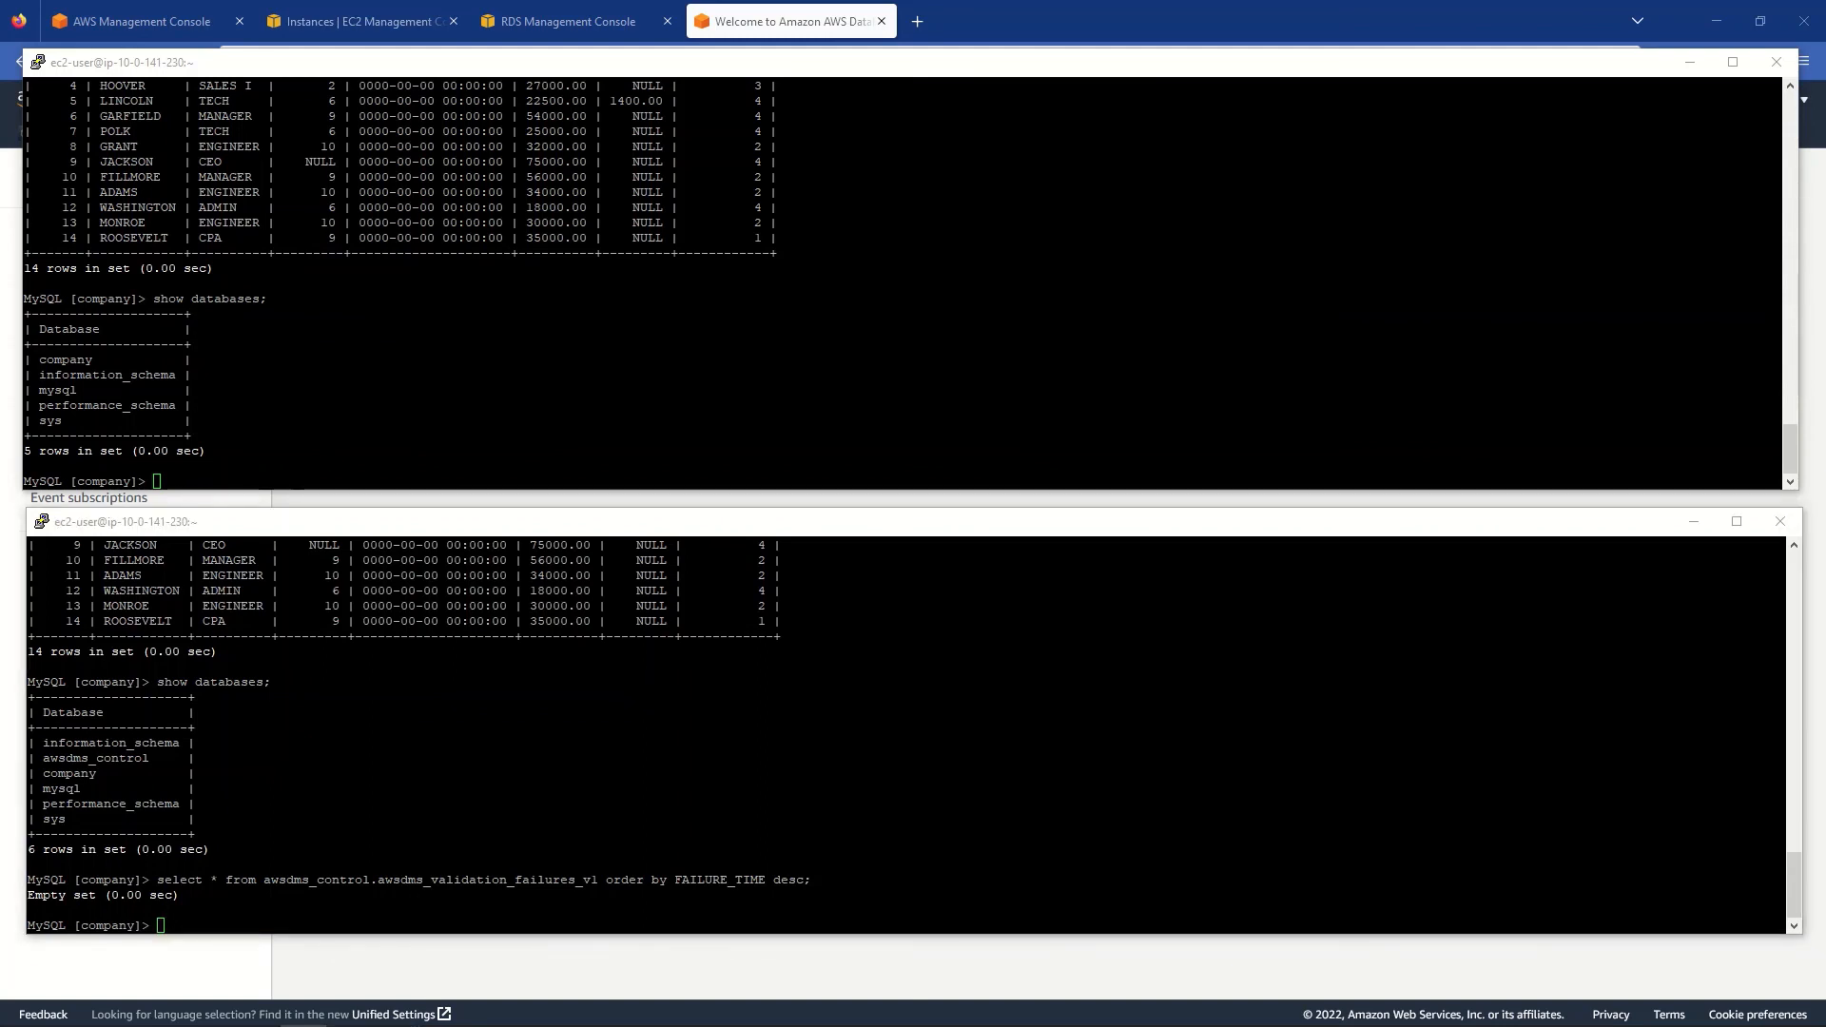